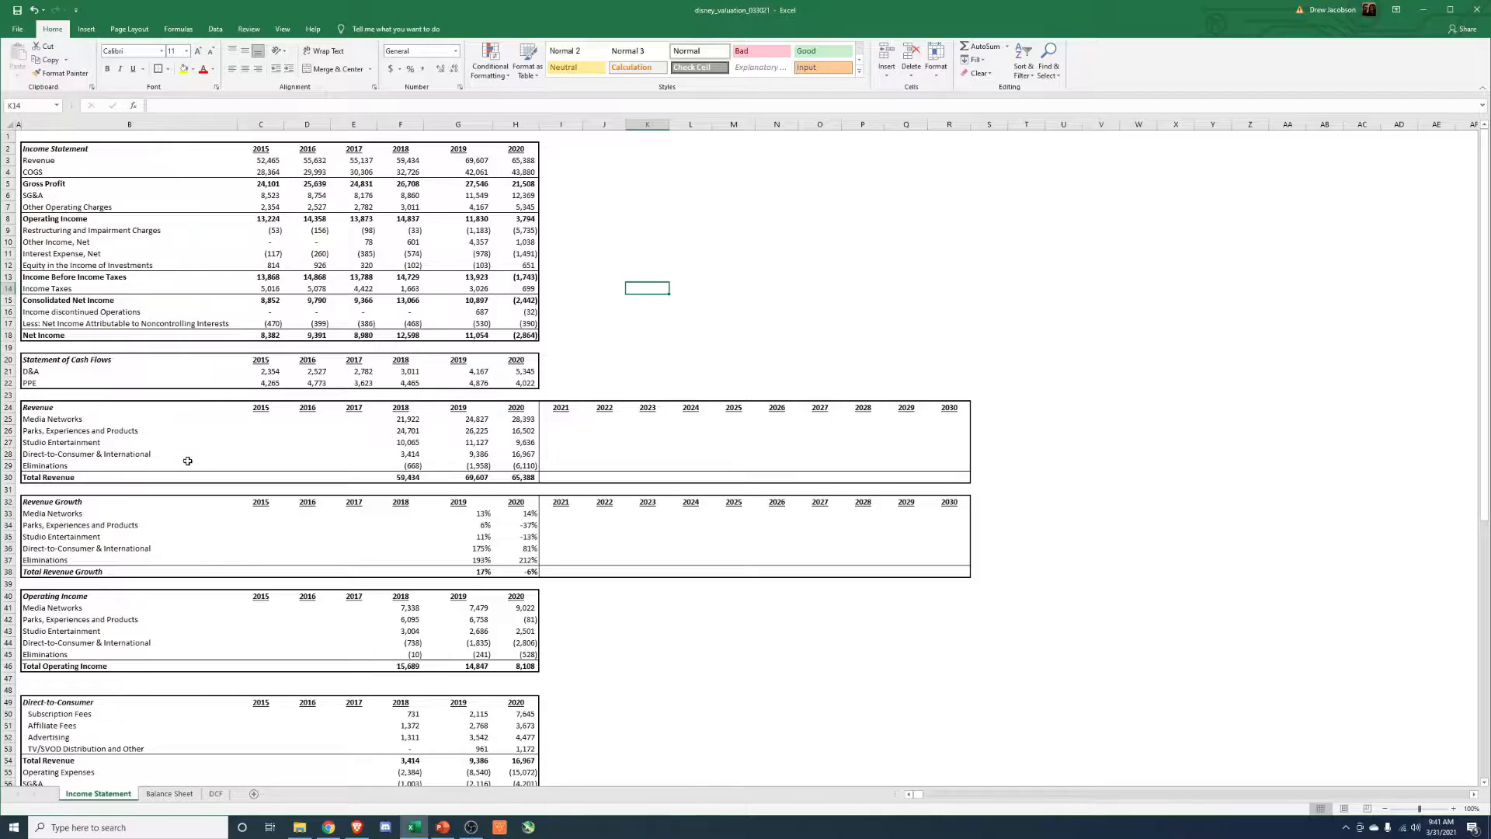
Review the income statement for 2015 to 2020 and the accounts on the Balance Sheet sheet.
{"action": "left_click_drag", "start_coordinate": [27, 146], "coordinate": [528, 334]}
{"action": "key", "text": "ctrl+Page_Down"}
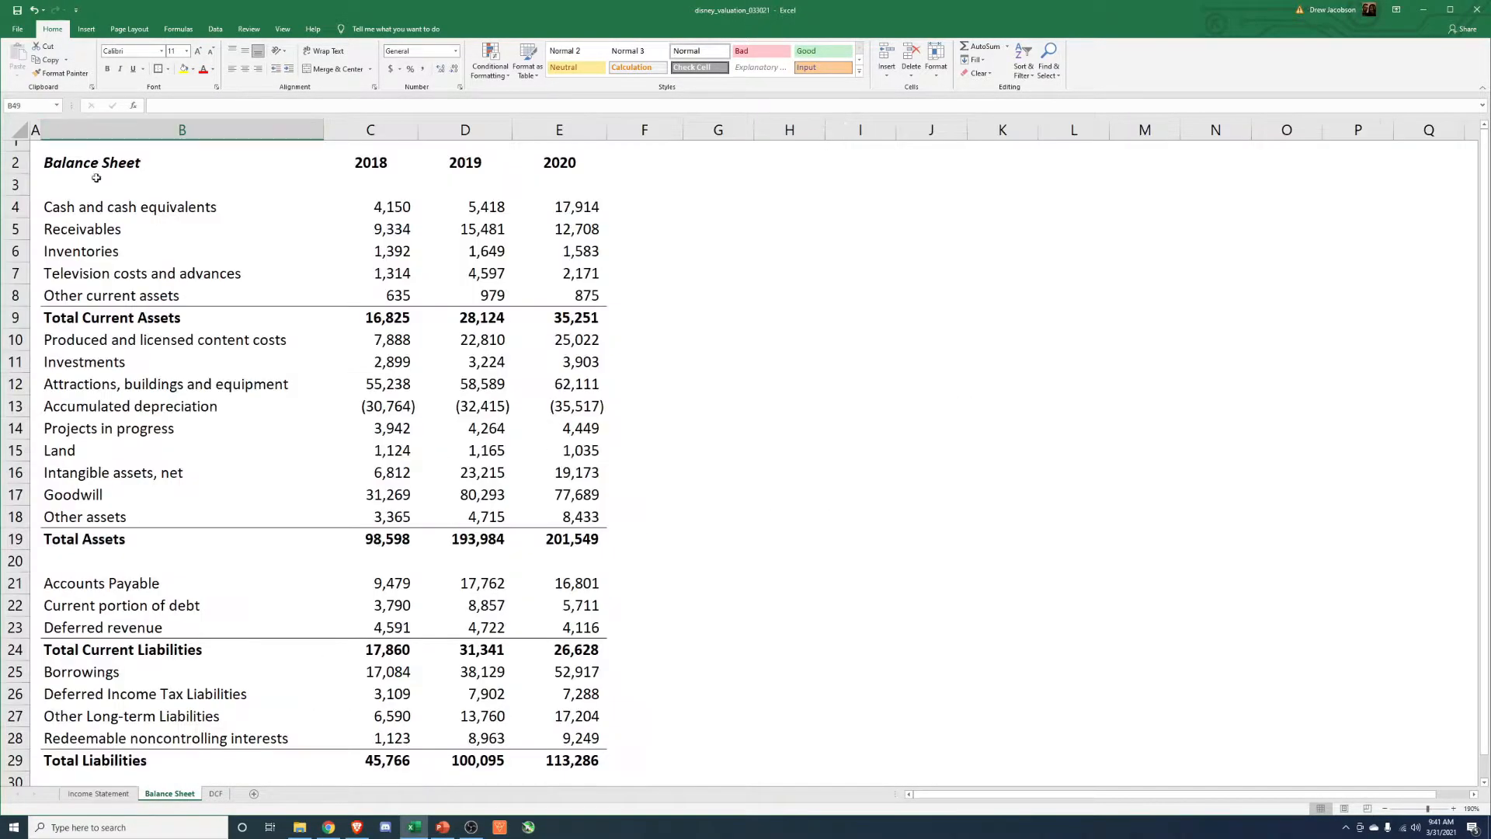
{"action": "left_click_drag", "start_coordinate": [67, 162], "coordinate": [388, 517]}
{"action": "scroll", "coordinate": [233, 661], "scroll_direction": "down", "scroll_amount": 3}
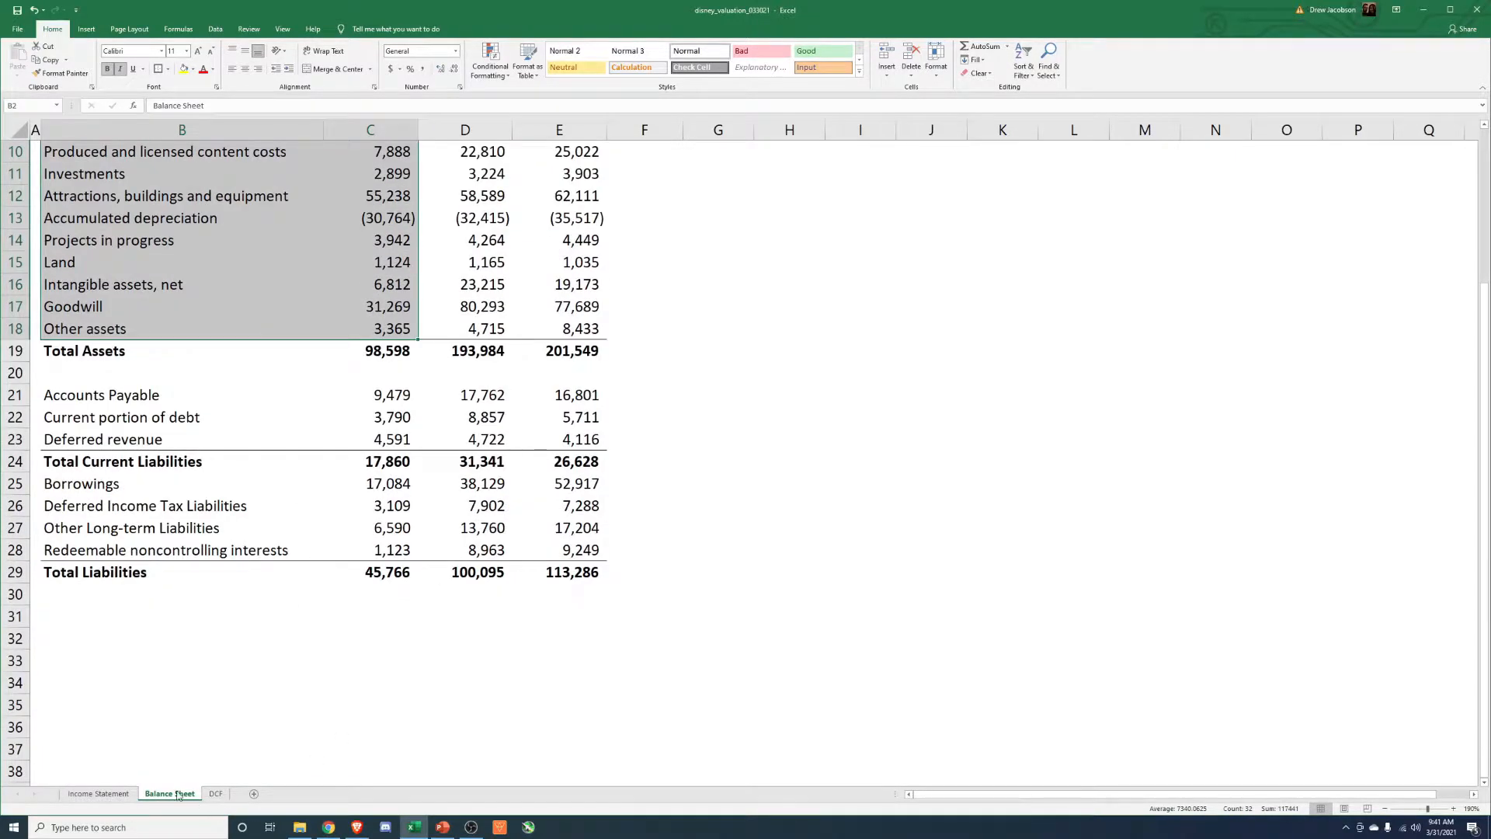
Review the D&A and PPE rows of the Statement of Cash Flows and the 2021 to 2030 forecast on the DCF sheet.
{"action": "left_click", "coordinate": [98, 793]}
{"action": "scroll", "coordinate": [379, 508], "scroll_direction": "up", "scroll_amount": 3, "text": "ctrl"}
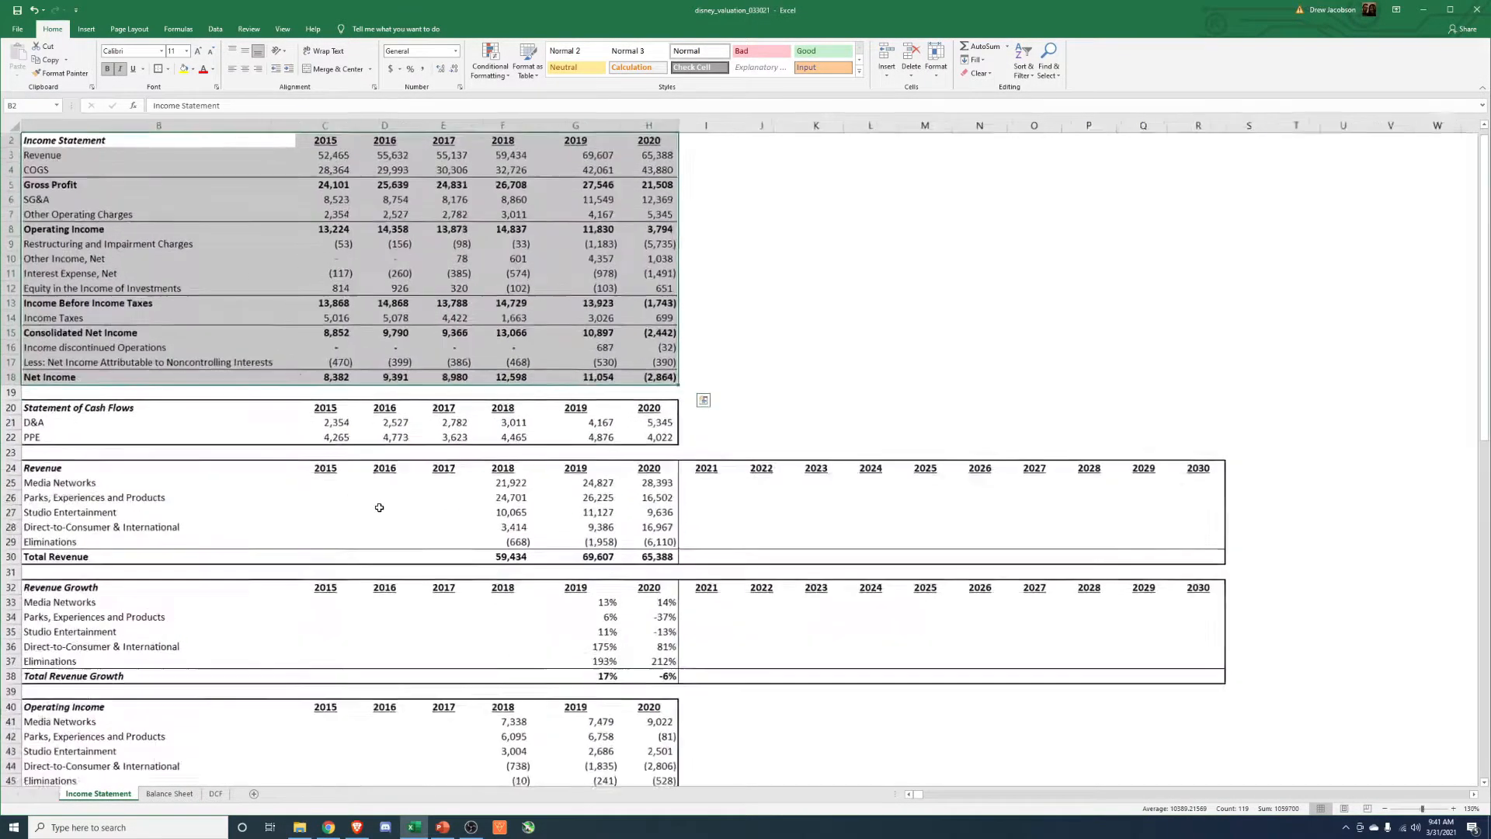
{"action": "scroll", "coordinate": [379, 507], "scroll_direction": "up", "scroll_amount": 3, "text": "ctrl"}
{"action": "left_click", "coordinate": [310, 546]}
{"action": "left_click_drag", "start_coordinate": [310, 547], "coordinate": [910, 584]}
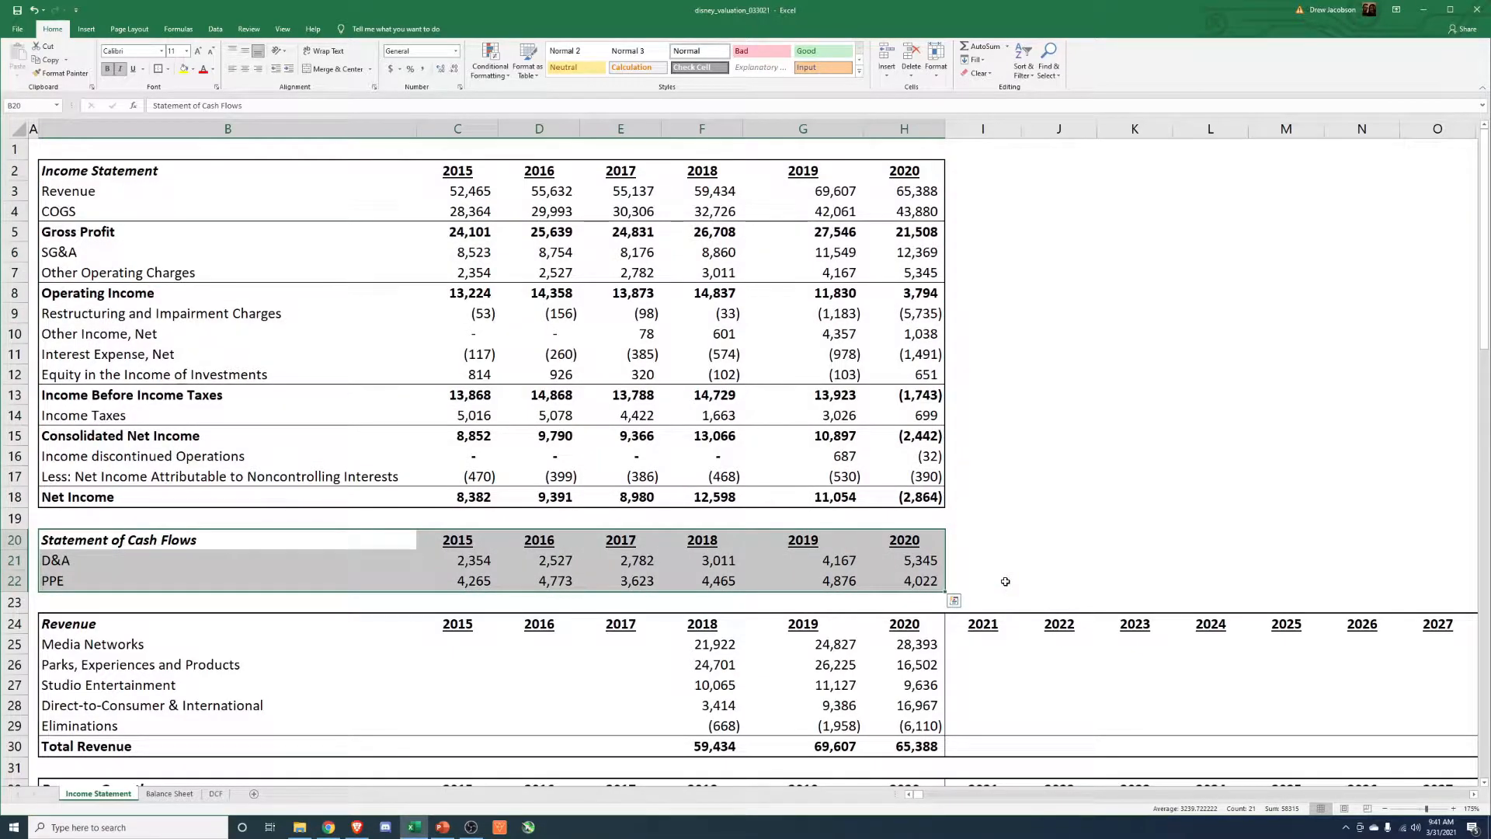
{"action": "left_click_drag", "start_coordinate": [101, 569], "coordinate": [917, 584]}
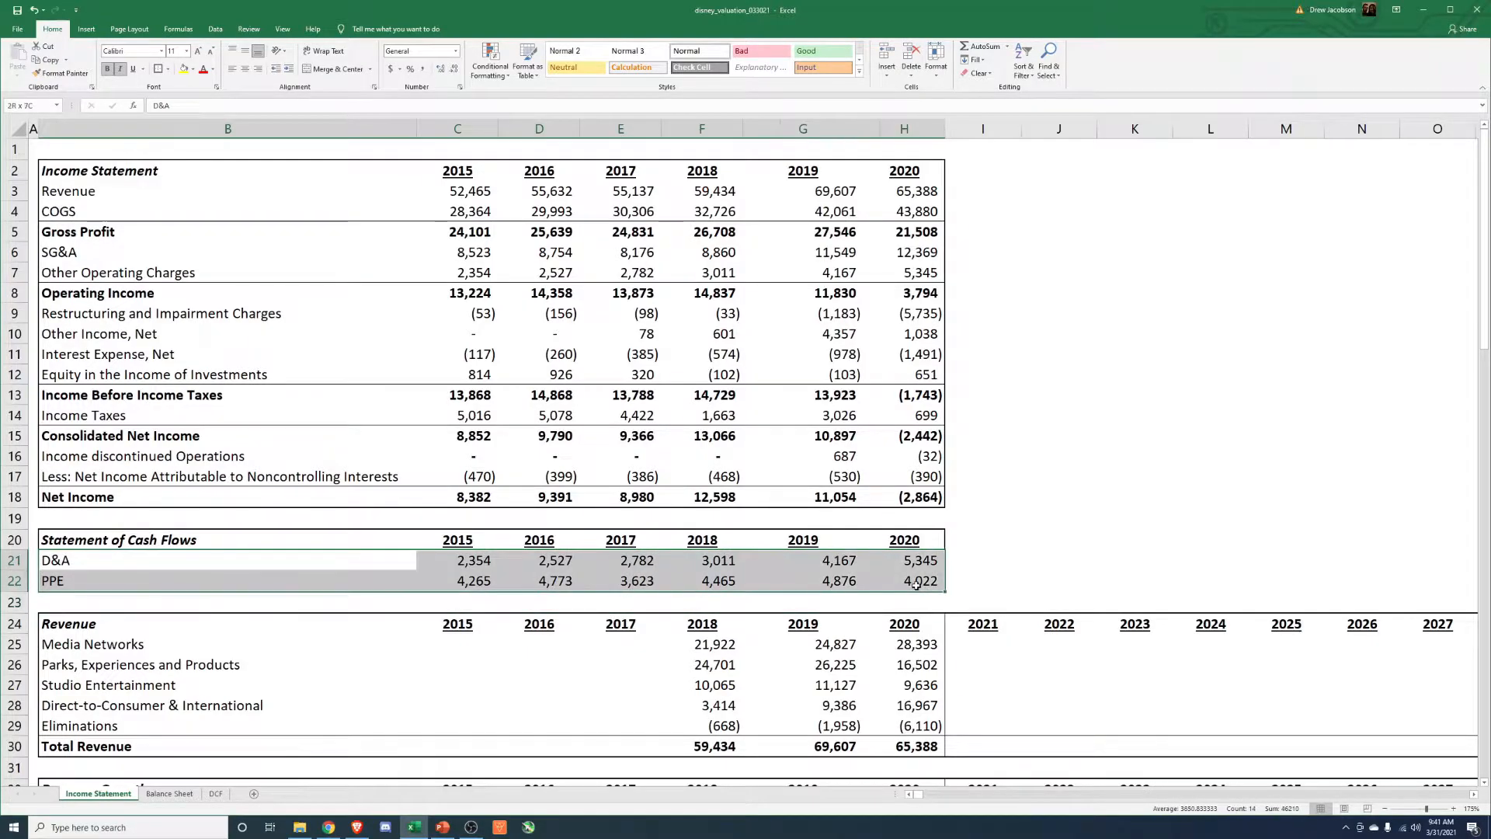
{"action": "left_click", "coordinate": [1059, 539]}
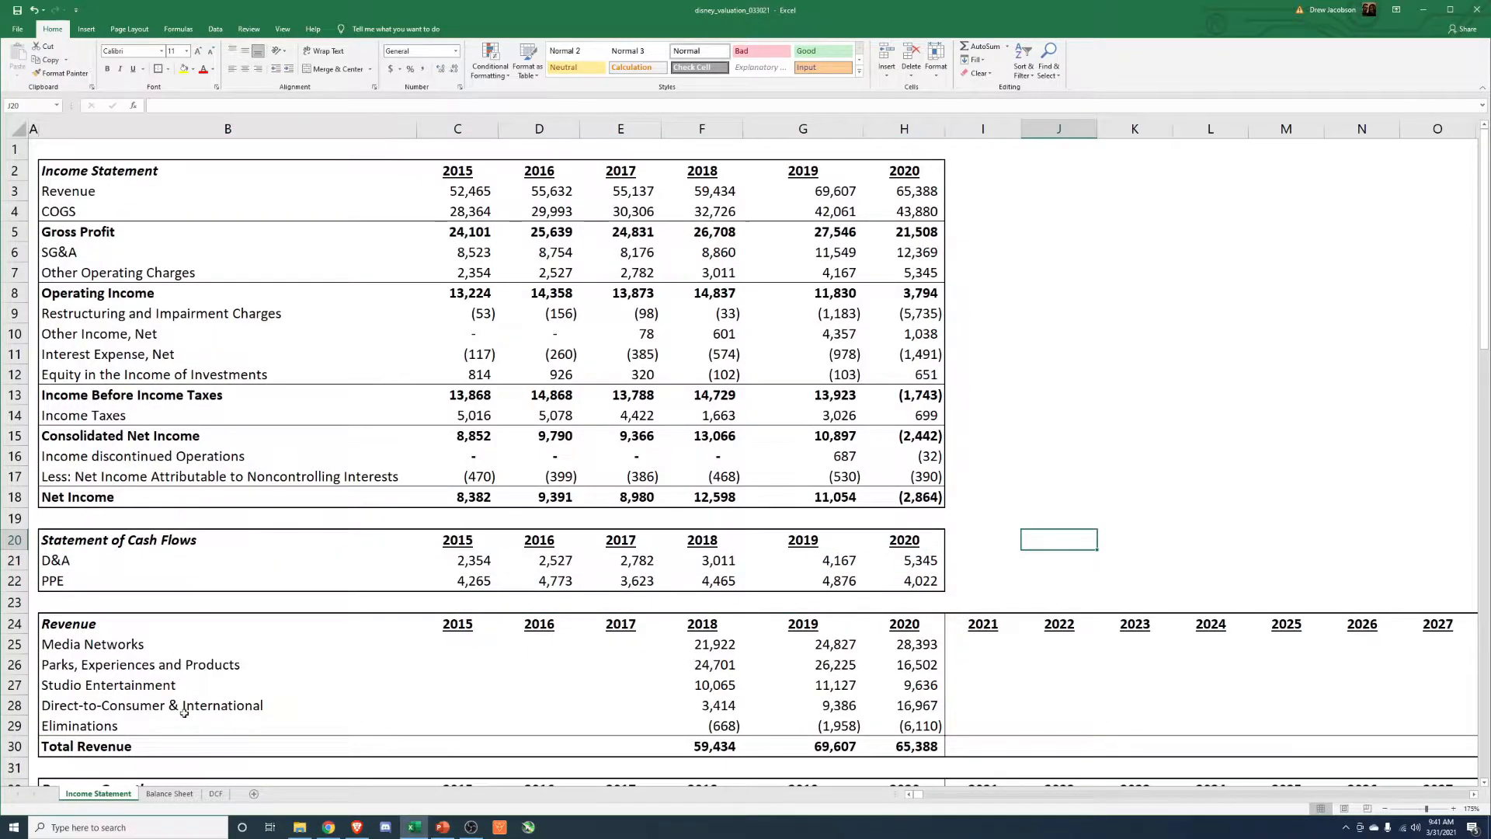
{"action": "left_click", "coordinate": [216, 796]}
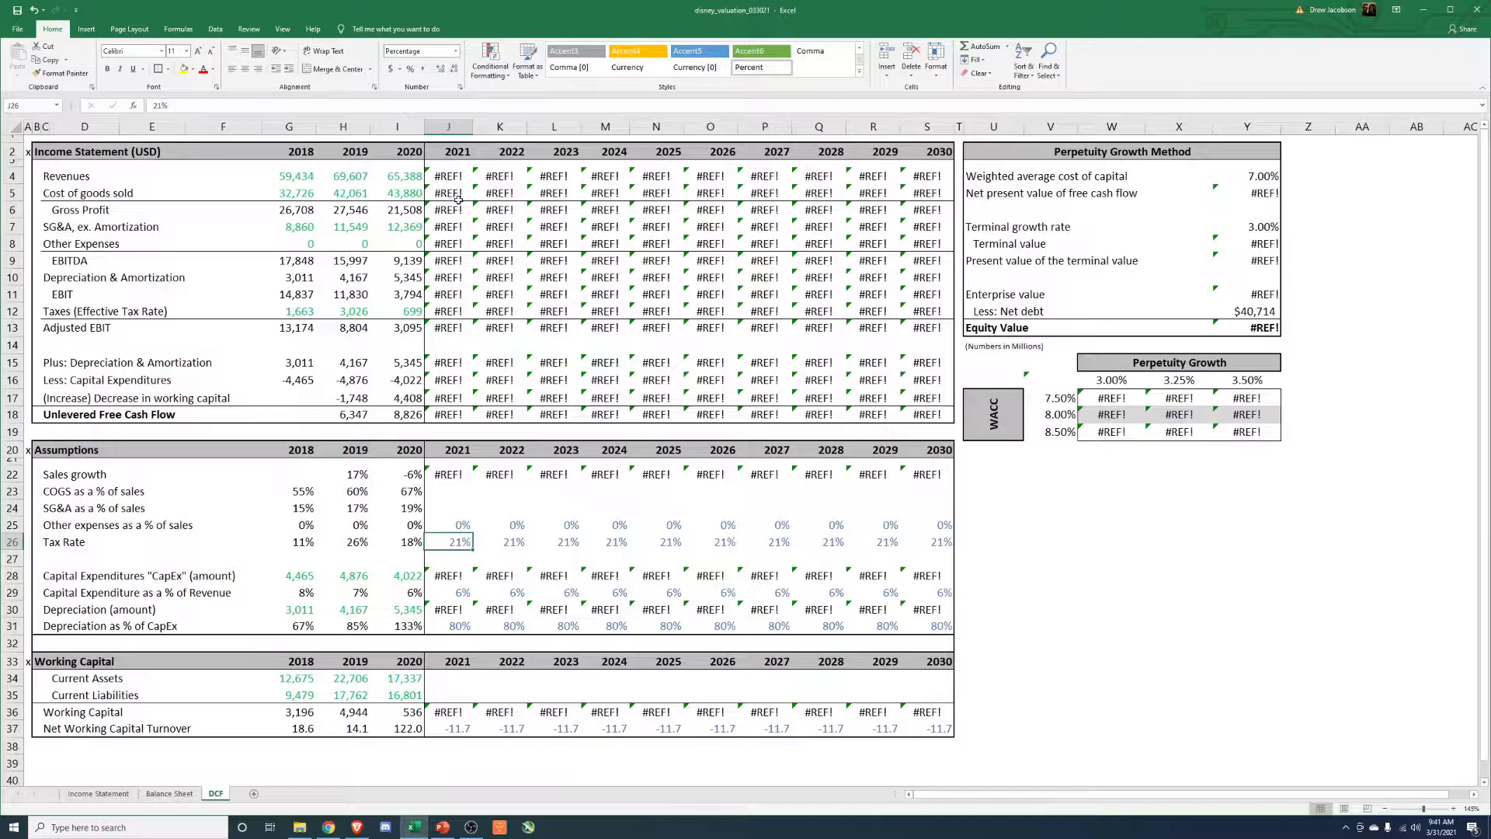
{"action": "left_click_drag", "start_coordinate": [442, 178], "coordinate": [932, 416]}
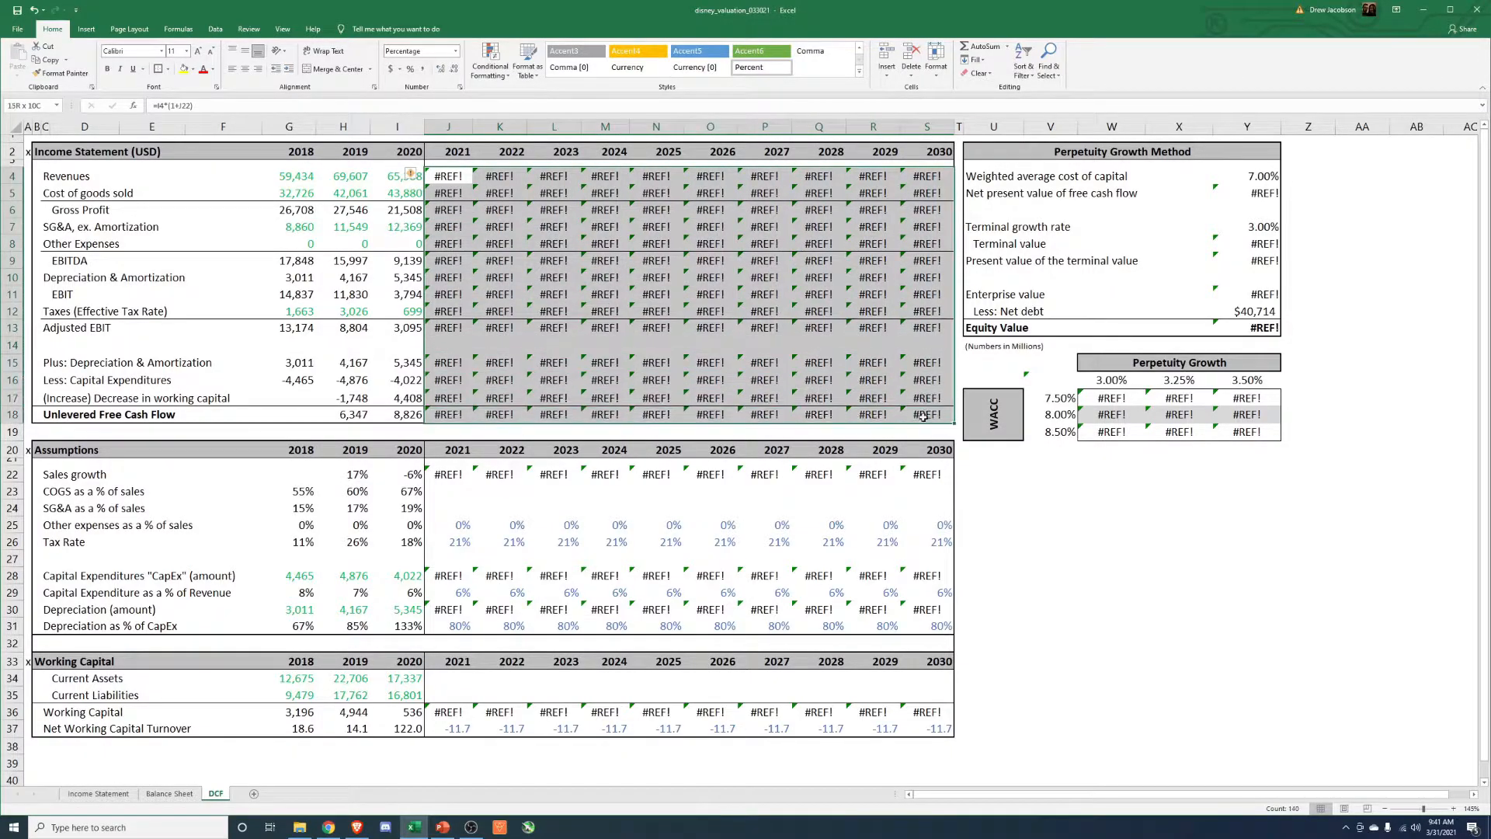
Link the 2021 sales growth on the DCF sheet to cell F38 of the Income Statement sheet.
{"action": "left_click", "coordinate": [464, 476]}
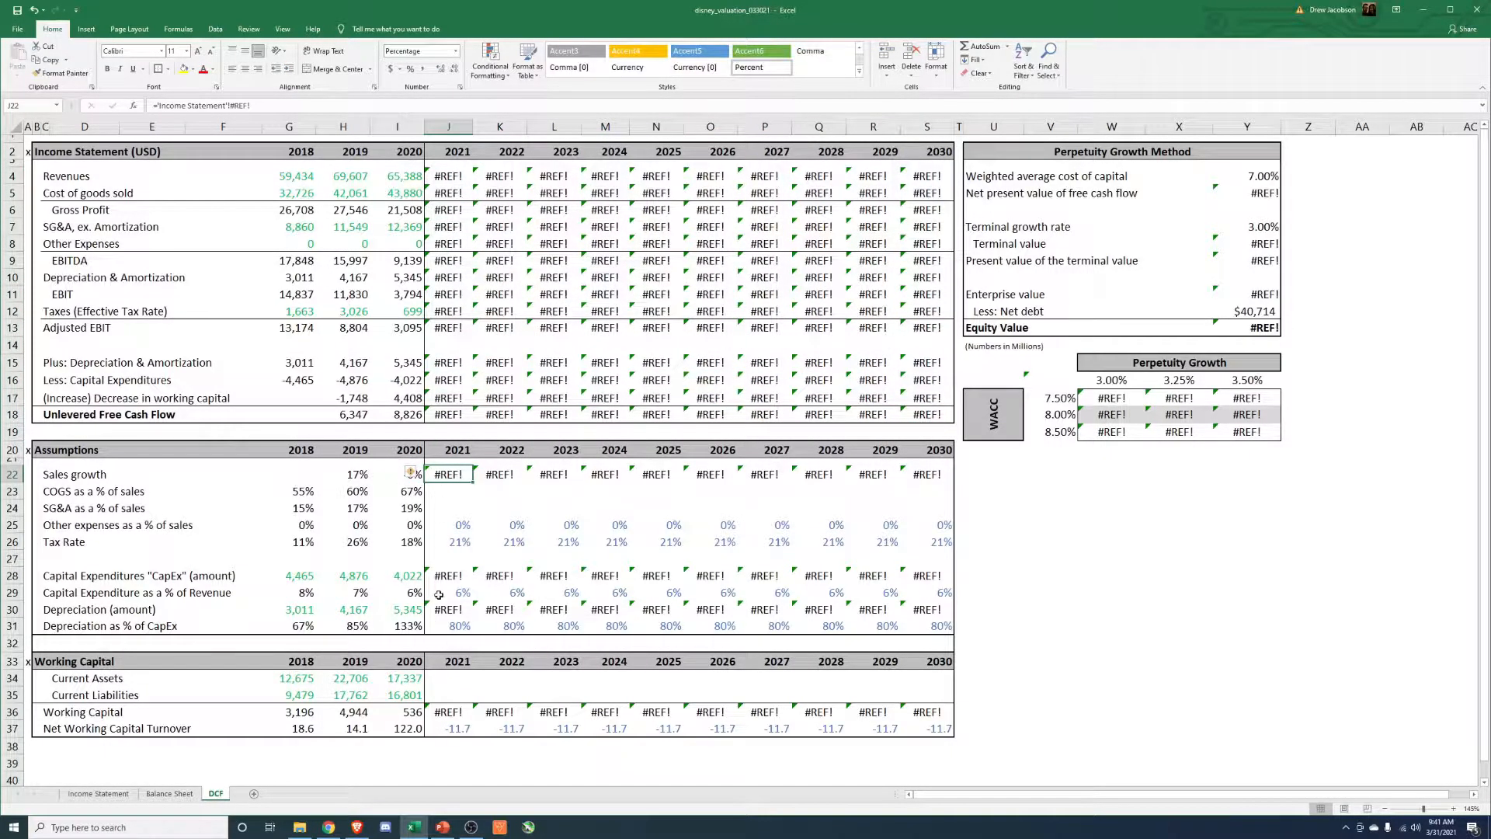
{"action": "key", "text": "F2"}
{"action": "key", "text": "BackSpace"}
{"action": "key", "text": "BackSpace"}
{"action": "key", "text": "BackSpace"}
{"action": "key", "text": "BackSpace"}
{"action": "key", "text": "BackSpace"}
{"action": "left_click", "coordinate": [98, 793]}
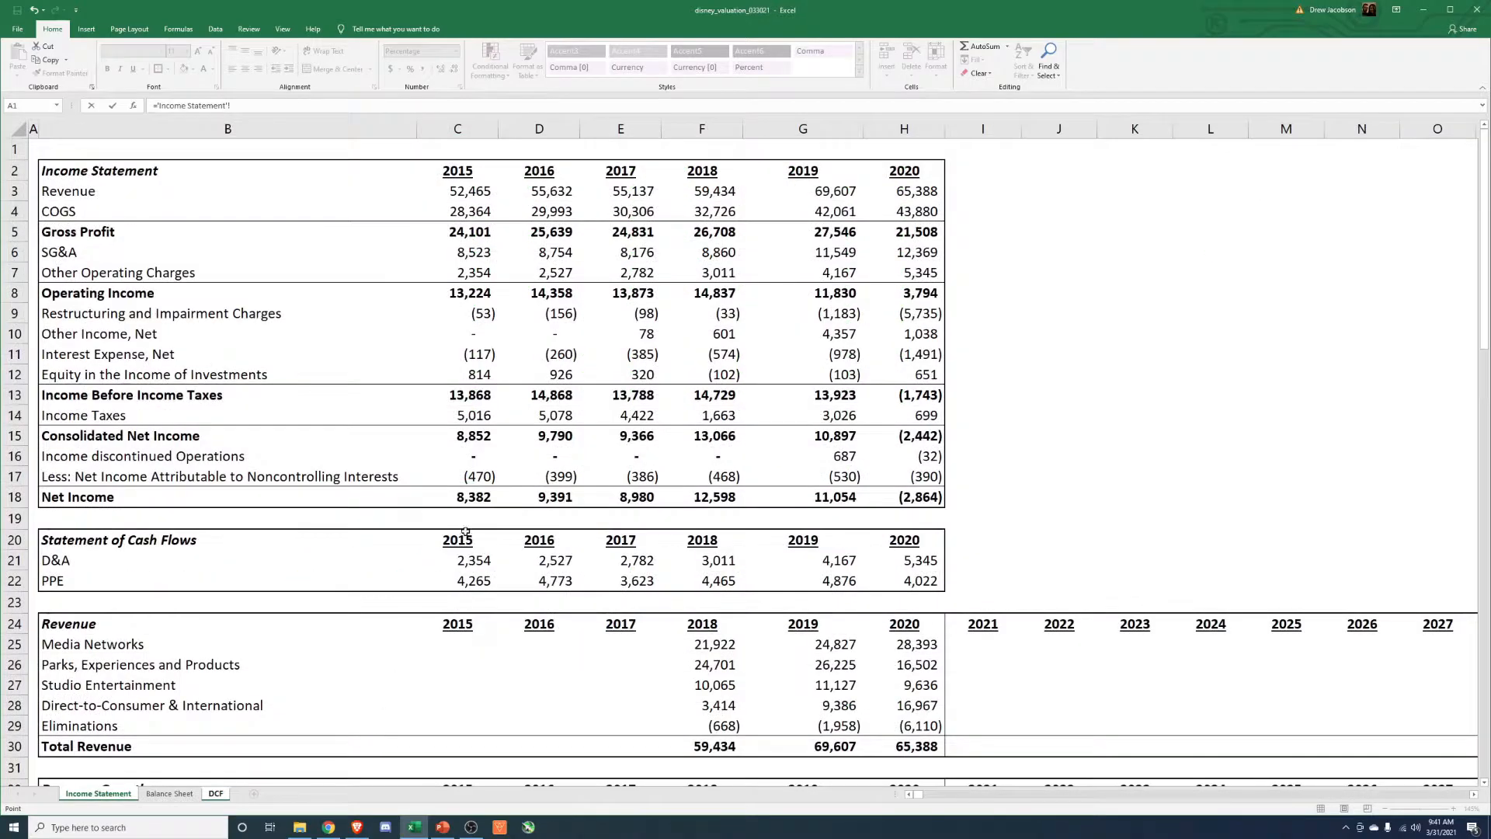
{"action": "scroll", "coordinate": [465, 532], "scroll_direction": "down", "scroll_amount": 18}
{"action": "scroll", "coordinate": [473, 648], "scroll_direction": "down", "scroll_amount": 4}
{"action": "scroll", "coordinate": [473, 650], "scroll_direction": "up", "scroll_amount": 15}
{"action": "scroll", "coordinate": [476, 652], "scroll_direction": "up", "scroll_amount": 1}
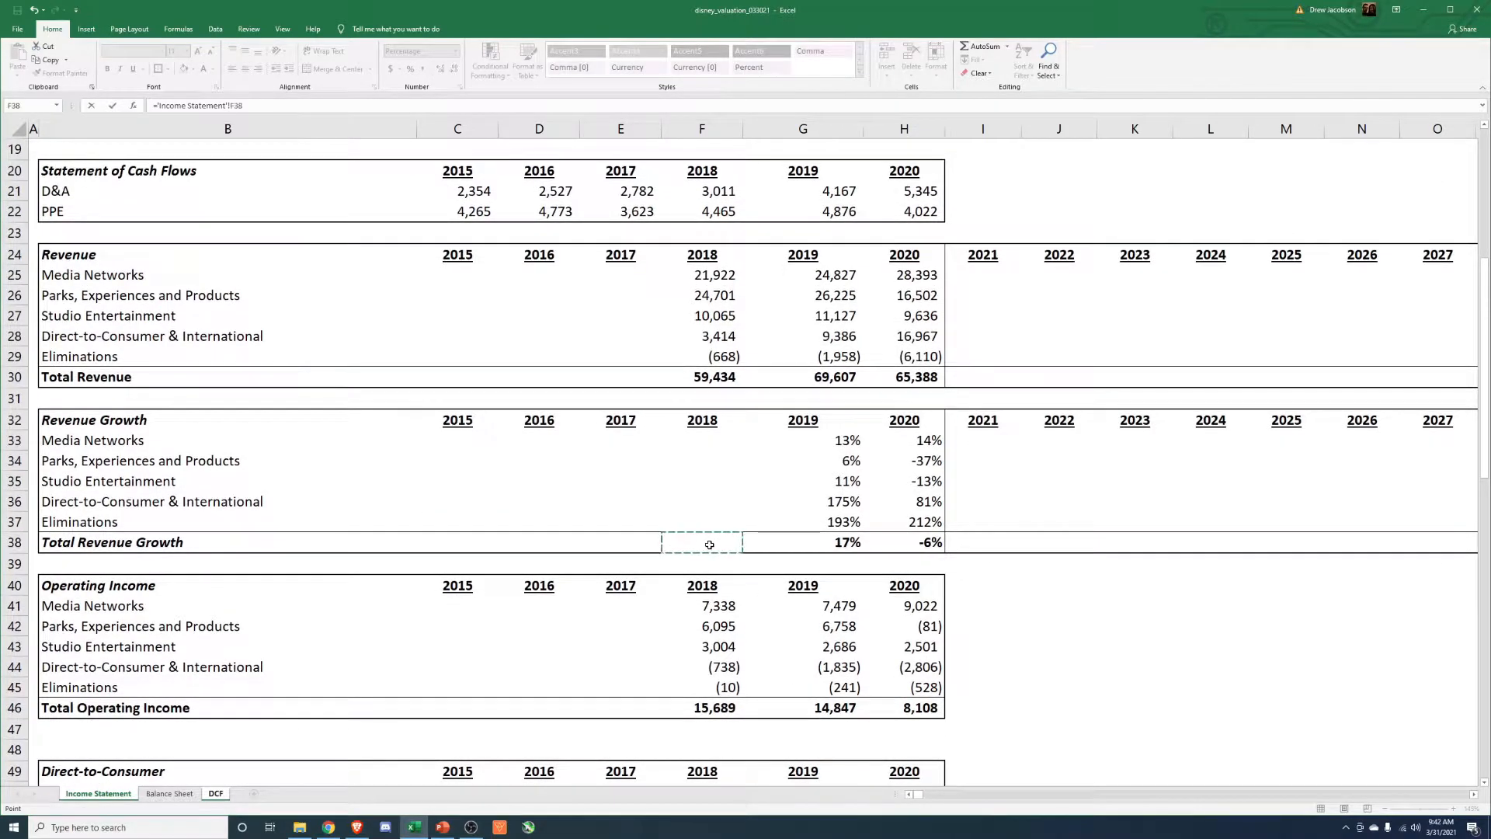
{"action": "key", "text": "Return"}
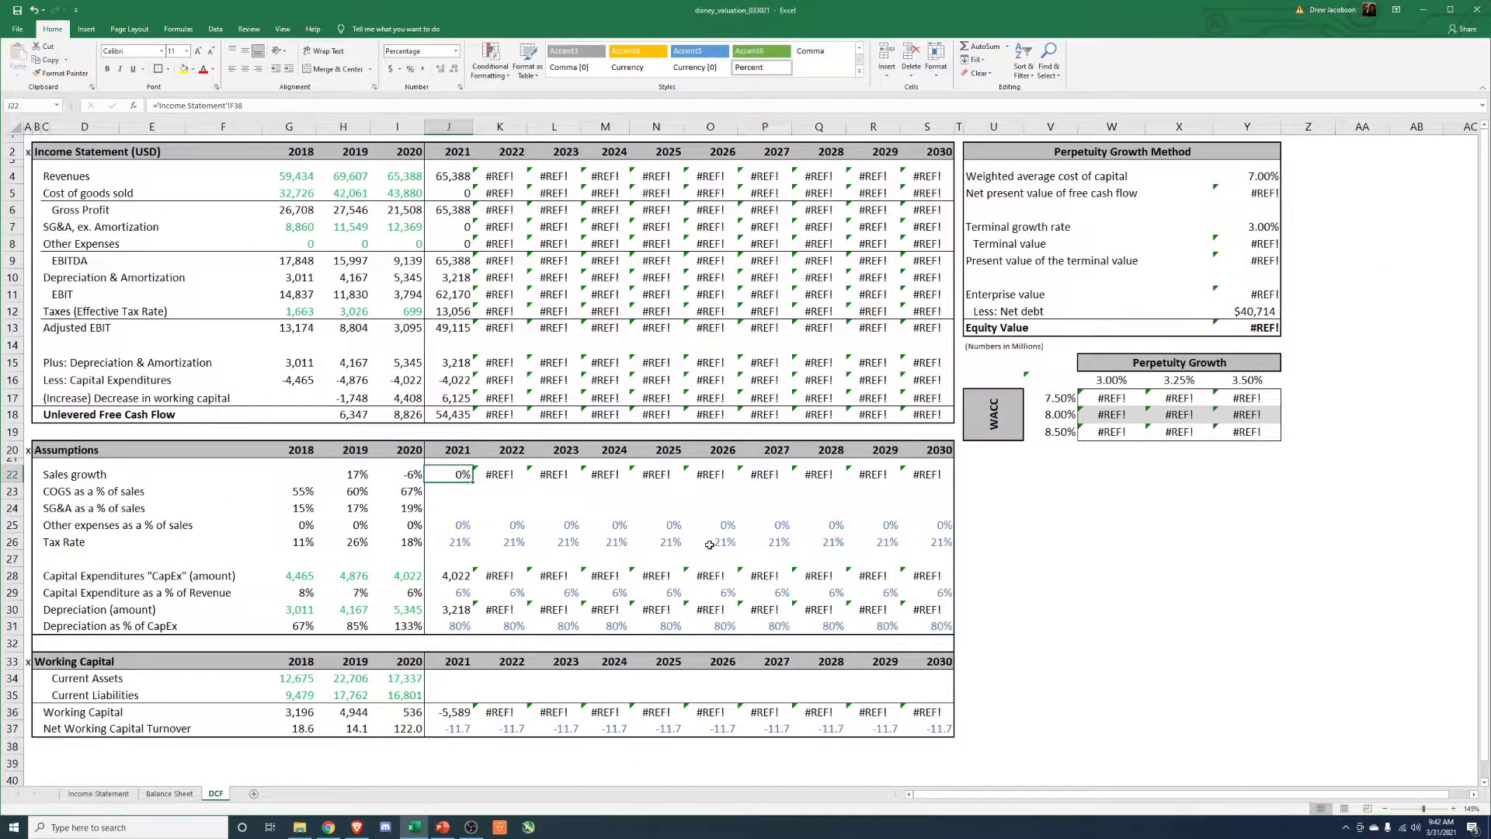
Link the 2021 sales growth on the DCF sheet to the 2021 total revenue growth, cell I38 of the Income Statement sheet.
{"action": "type", "text": "="}
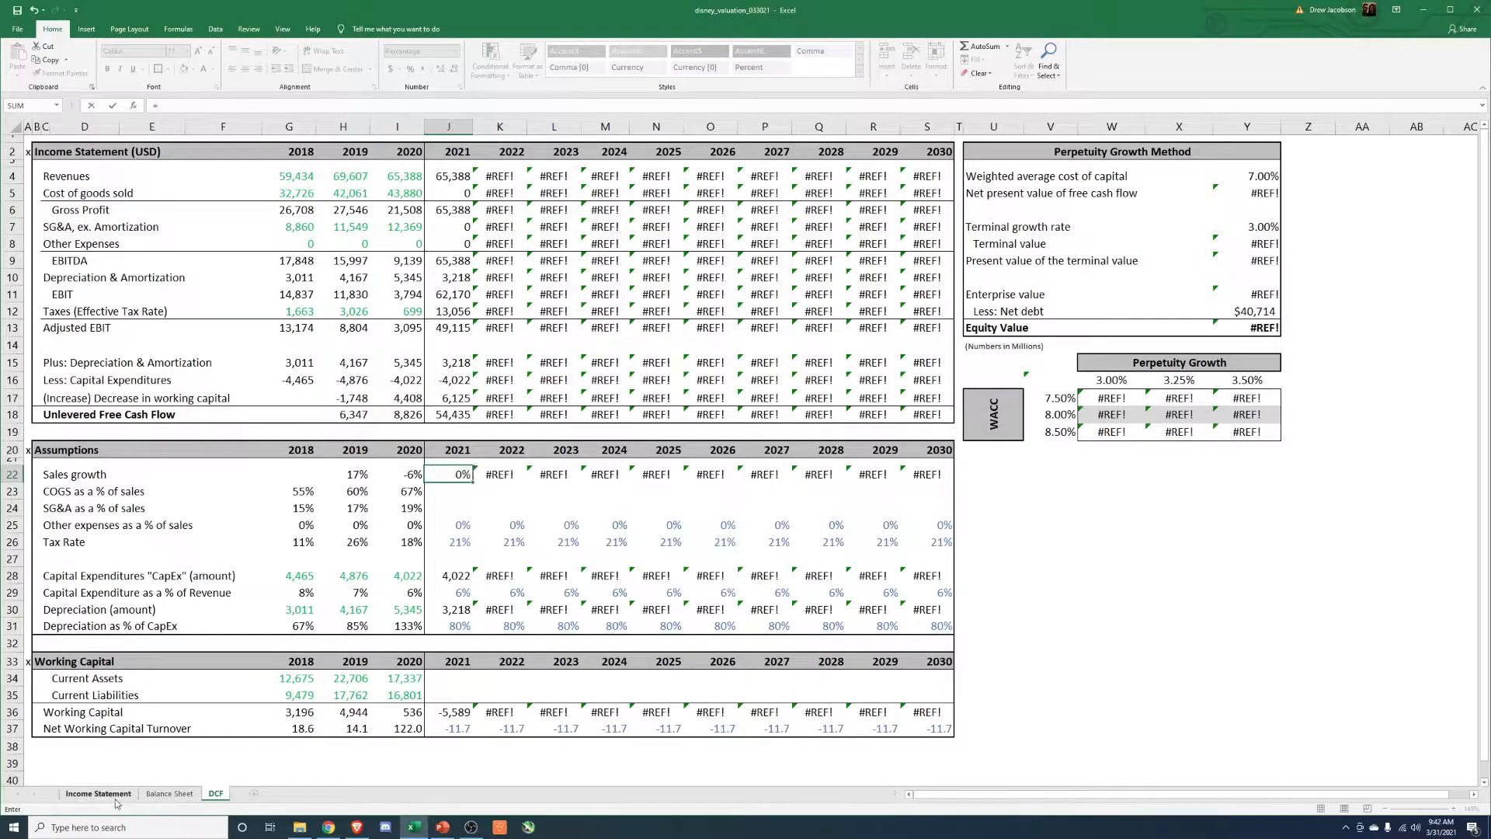
{"action": "left_click", "coordinate": [98, 793]}
{"action": "left_click", "coordinate": [953, 548]}
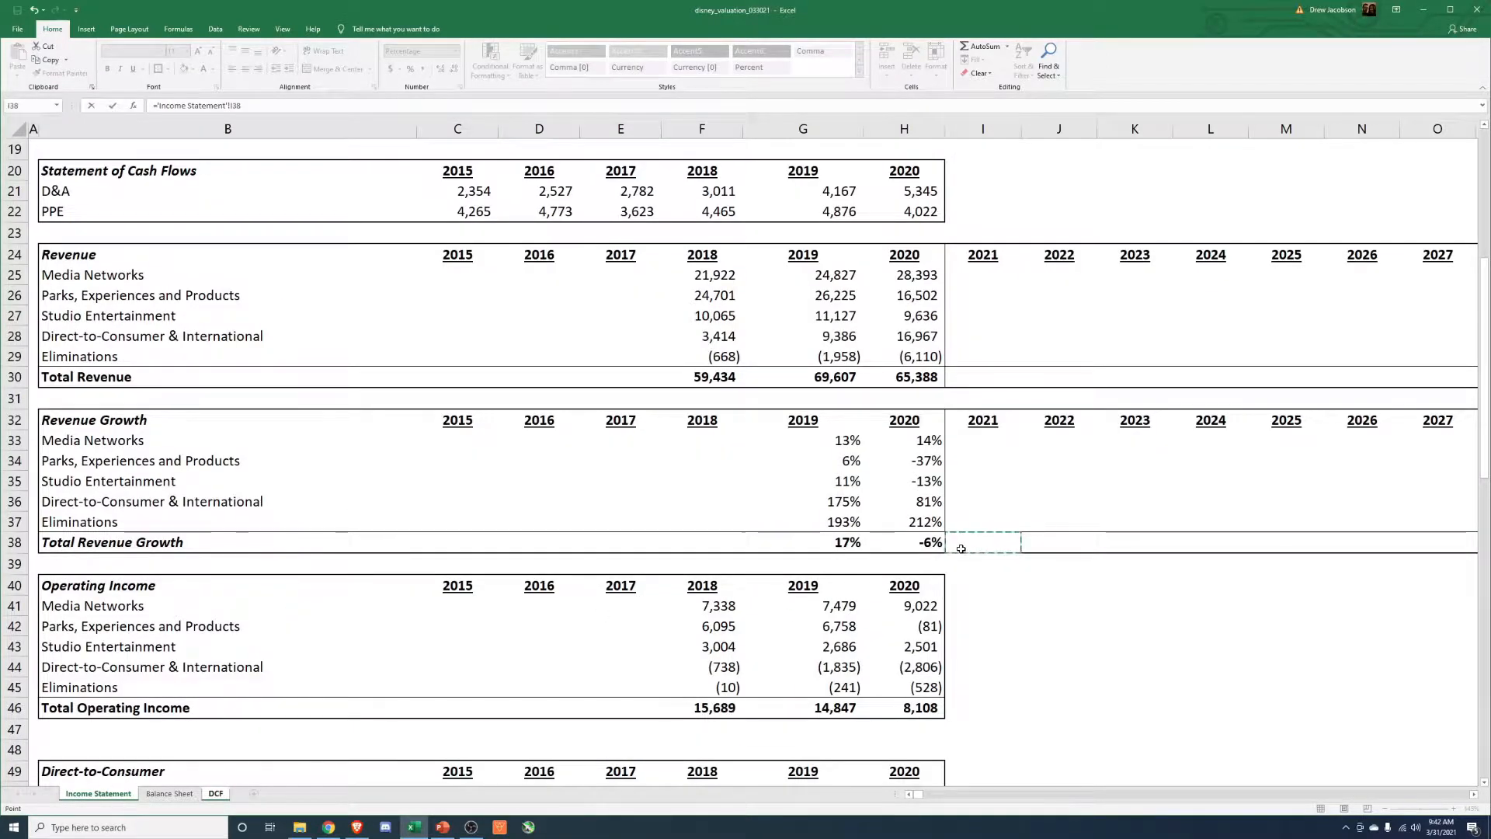
{"action": "key", "text": "Return"}
Copy the 2021 sales growth formula across the Sales growth row for 2022 through 2030.
{"action": "key", "text": "Down"}
{"action": "key", "text": "Delete"}
{"action": "key", "text": "Up"}
{"action": "key", "text": "ctrl+c"}
{"action": "key", "text": "Right"}
{"action": "key", "text": "shift+Right"}
{"action": "key", "text": "shift+Right"}
{"action": "key", "text": "shift+Right"}
{"action": "key", "text": "shift+Right"}
{"action": "key", "text": "shift+Right"}
{"action": "key", "text": "shift+Right"}
{"action": "key", "text": "shift+Right"}
{"action": "key", "text": "shift+Right"}
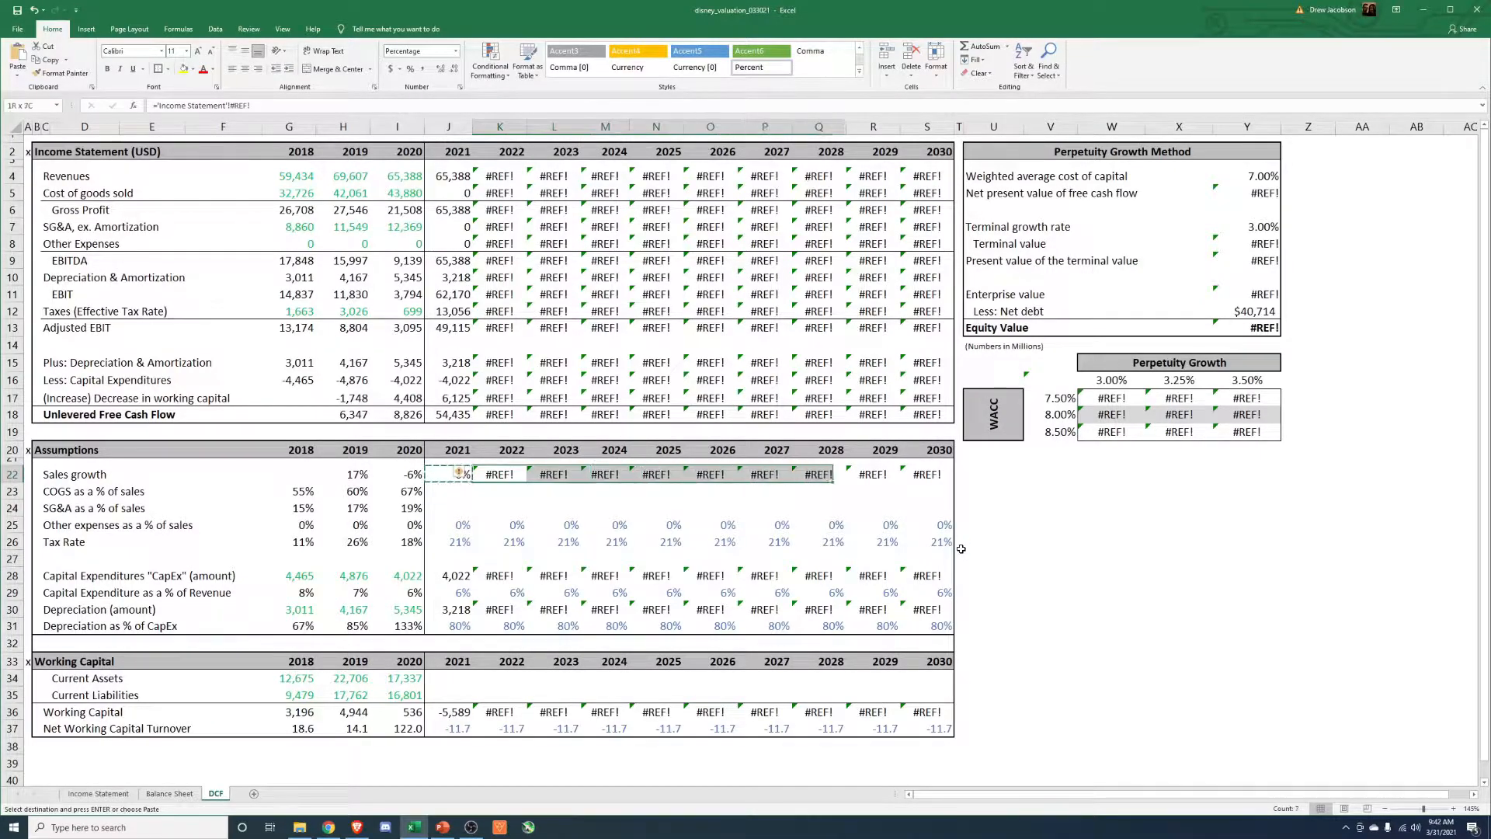
{"action": "key", "text": "ctrl+v"}
{"action": "key", "text": "Escape"}
{"action": "key", "text": "Left"}
{"action": "key", "text": "Right"}
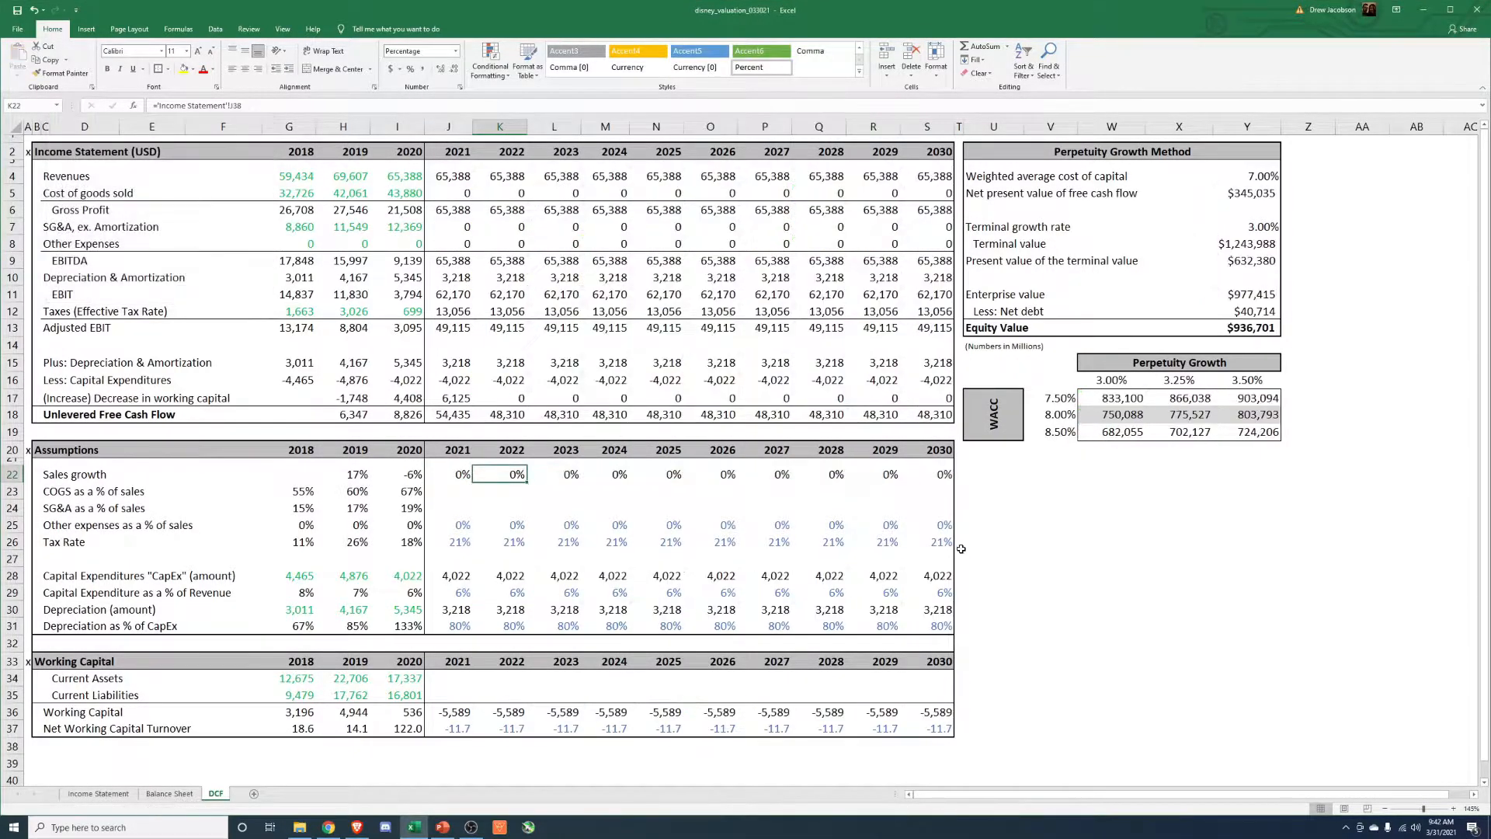
Switch to the Brave browser and open sec.gov in a new tab.
{"action": "left_click", "coordinate": [358, 828]}
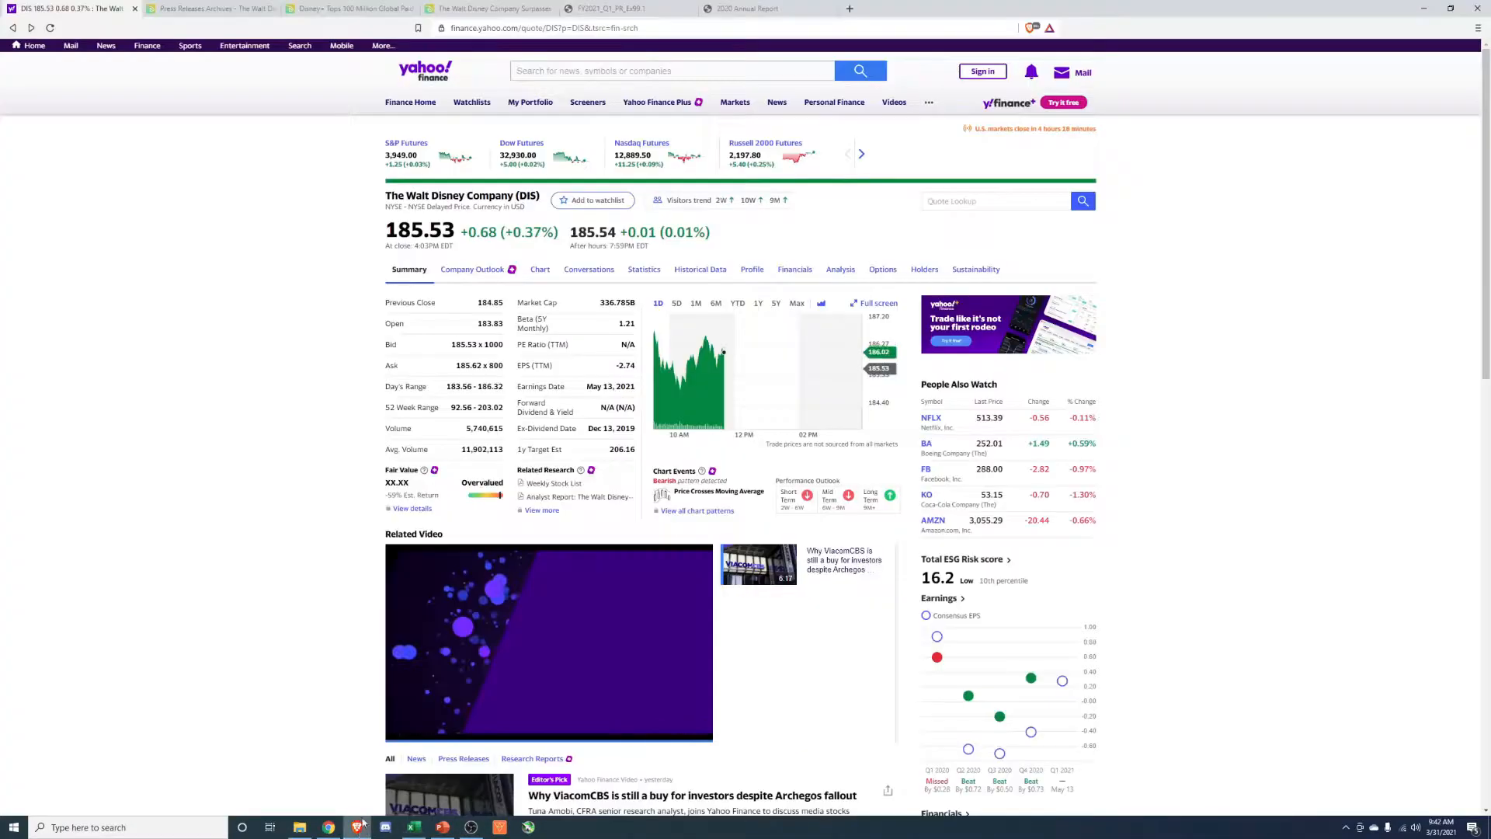
{"action": "left_click", "coordinate": [850, 8]}
{"action": "type", "text": "sec.gov"}
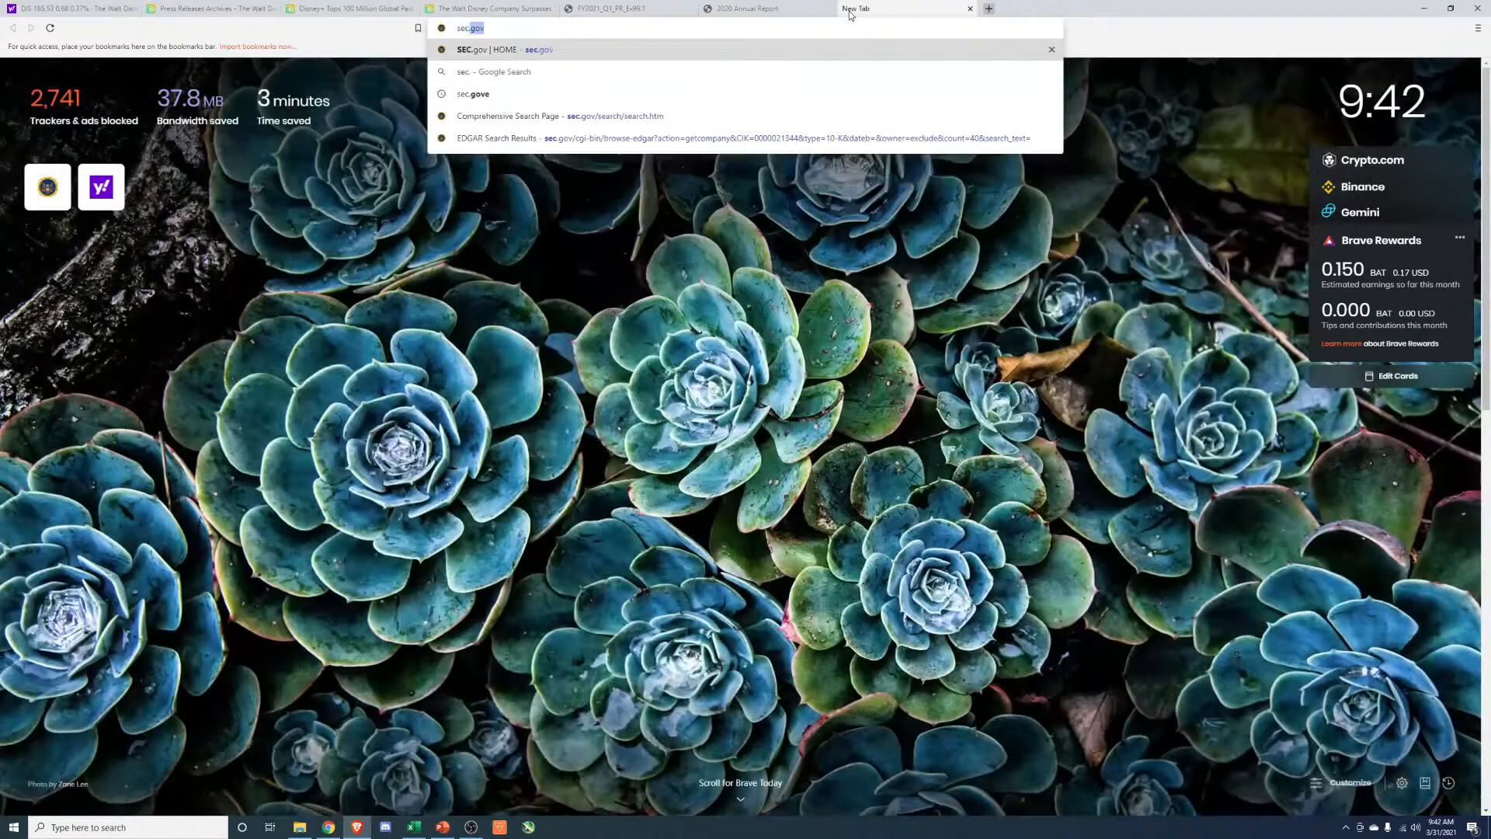
{"action": "key", "text": "Return"}
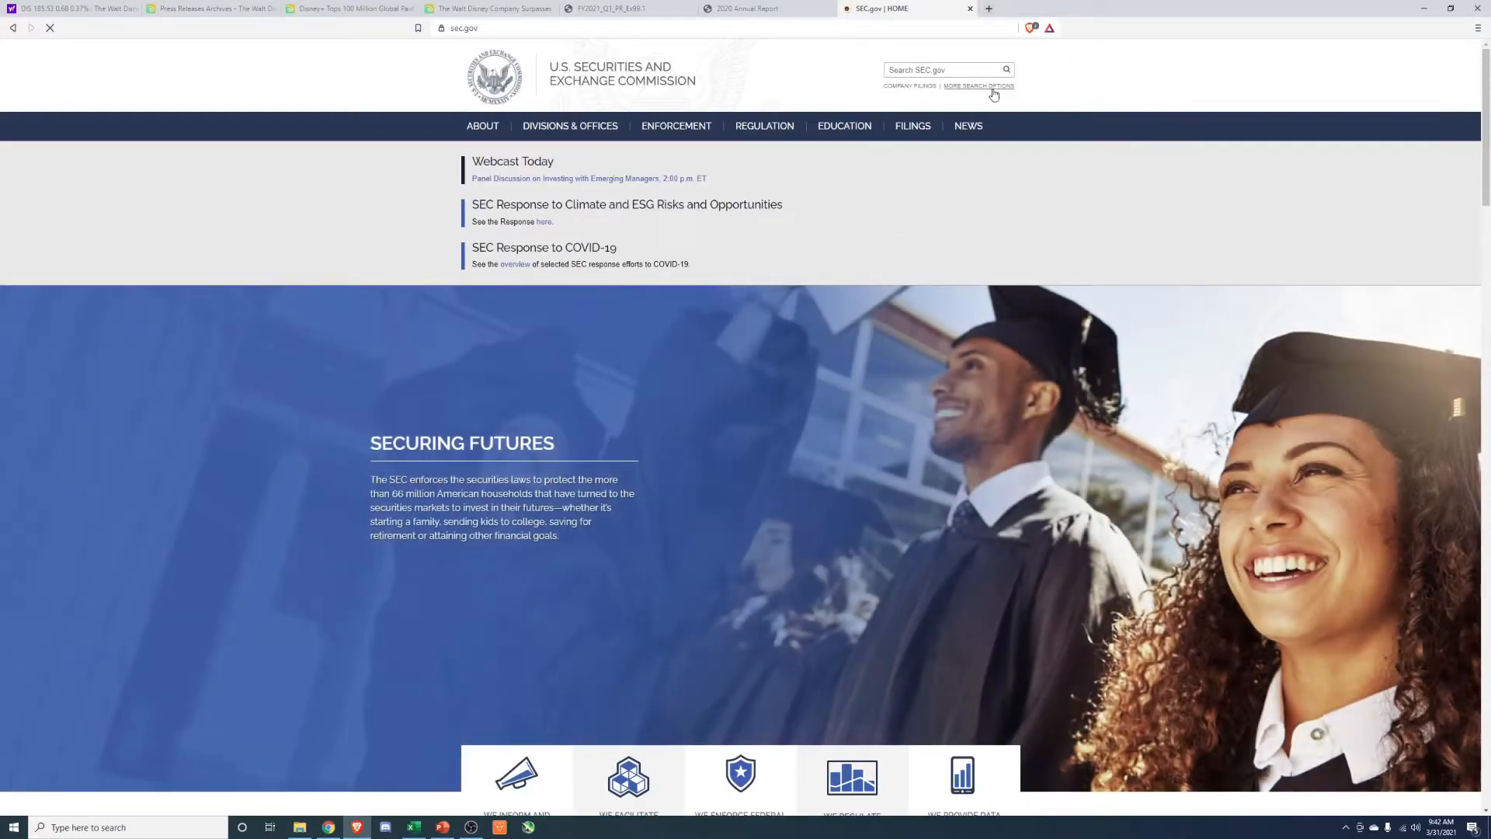
Search the SEC company filings for the ticker DIS.
{"action": "left_click", "coordinate": [991, 87]}
{"action": "left_click", "coordinate": [178, 257]}
{"action": "type", "text": "DIS"}
{"action": "key", "text": "Return"}
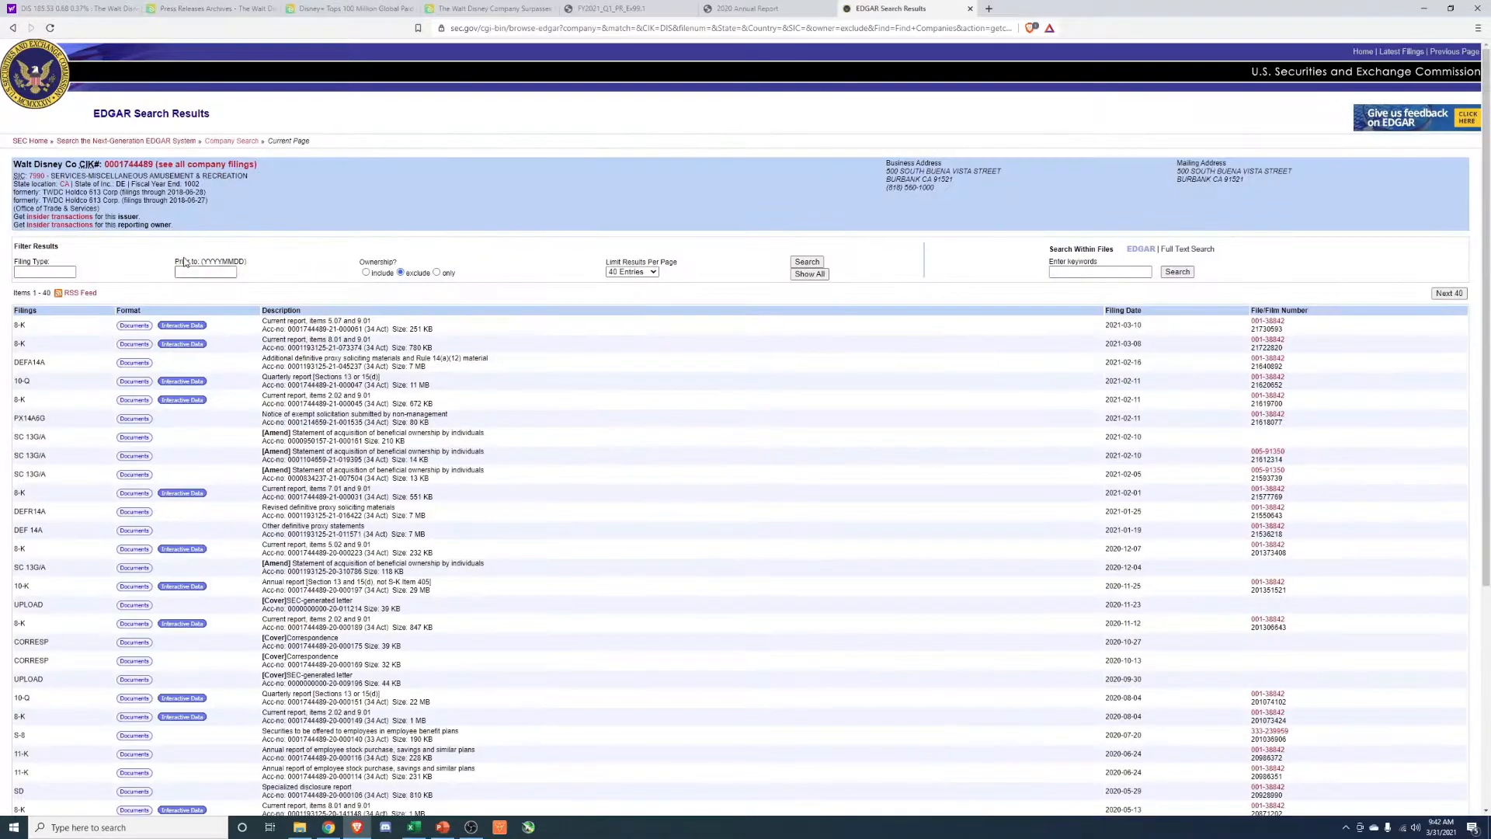
Browse the Walt Disney Co filings list and filter it by the filing type 10-k.
{"action": "scroll", "coordinate": [193, 291], "scroll_direction": "down", "scroll_amount": 4}
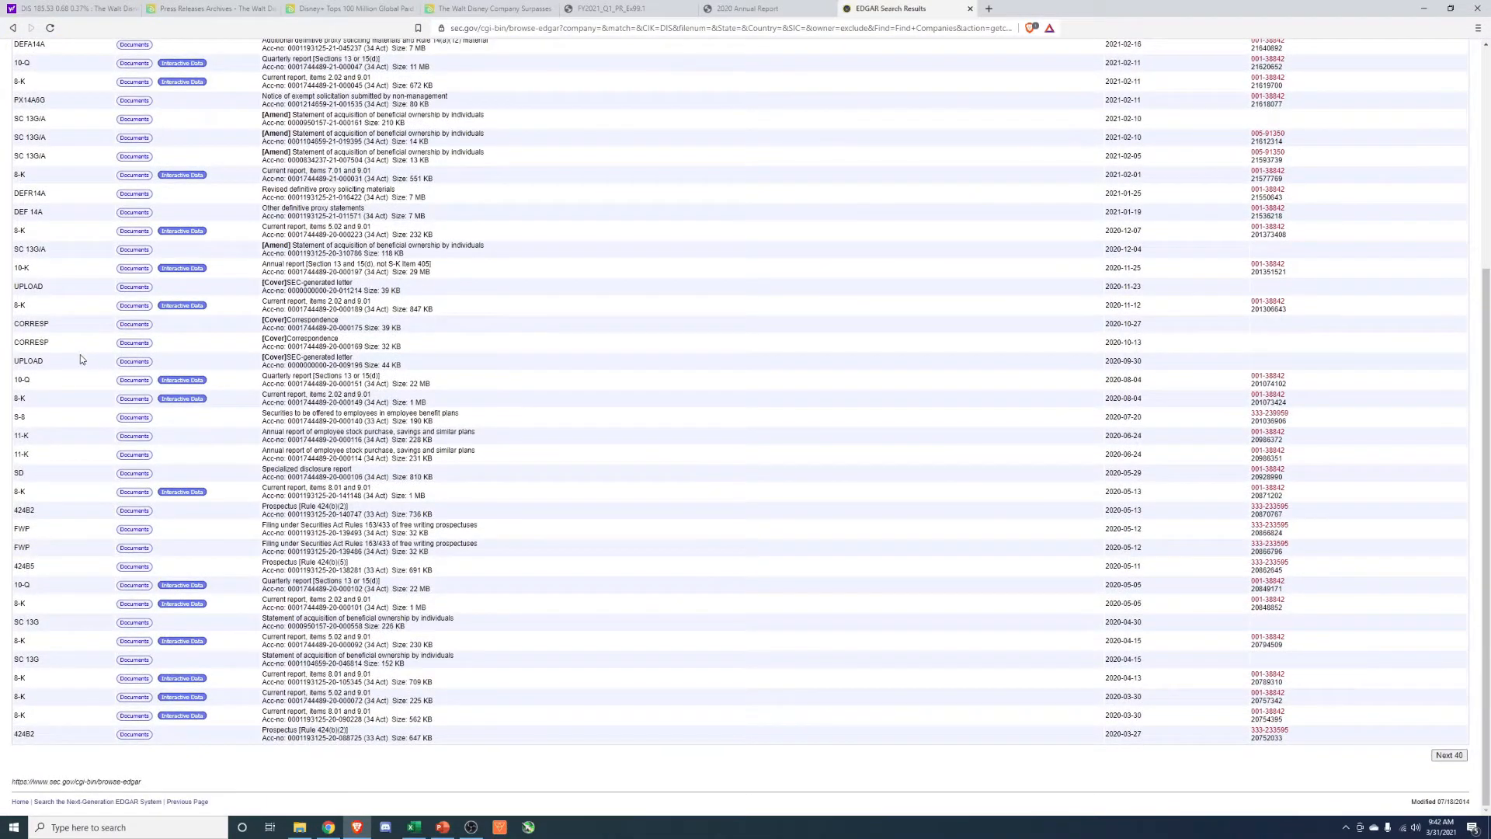
{"action": "scroll", "coordinate": [81, 354], "scroll_direction": "up", "scroll_amount": 4}
{"action": "left_click", "coordinate": [1448, 294]}
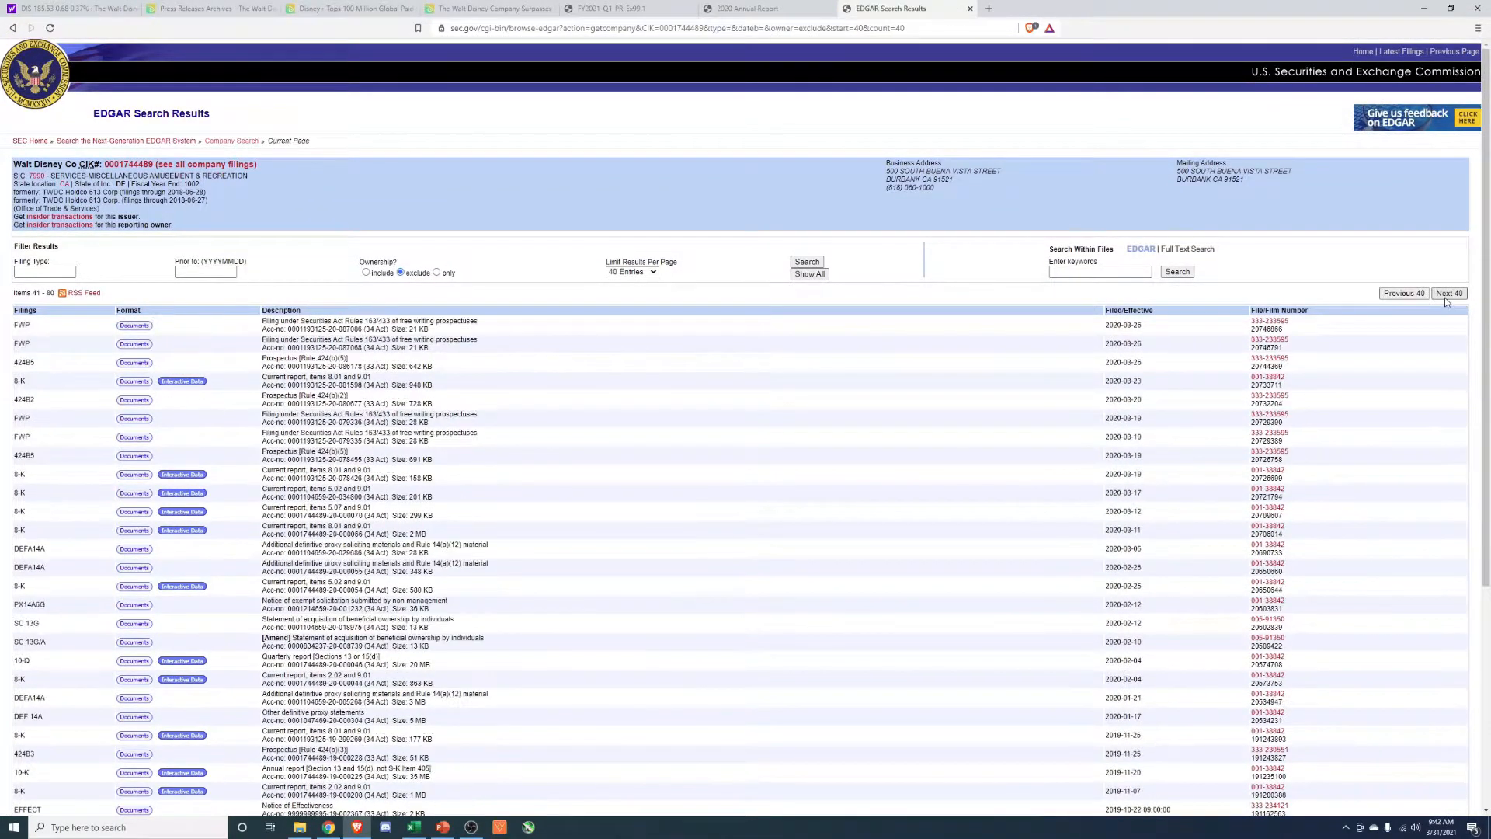
{"action": "scroll", "coordinate": [750, 283], "scroll_direction": "down", "scroll_amount": 5}
{"action": "scroll", "coordinate": [750, 283], "scroll_direction": "up", "scroll_amount": 5}
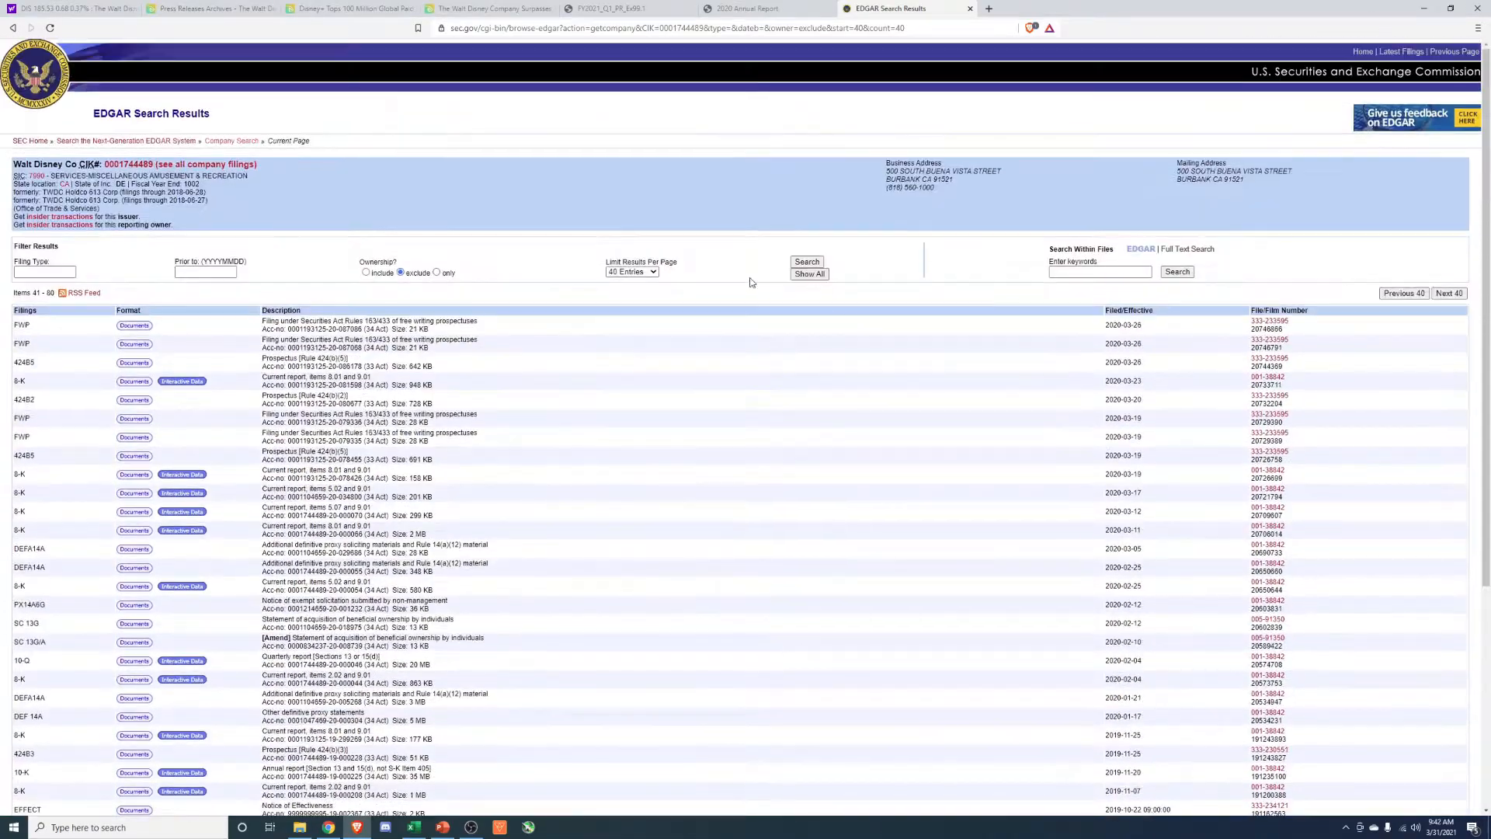
{"action": "left_click", "coordinate": [34, 274]}
{"action": "type", "text": "10-k"}
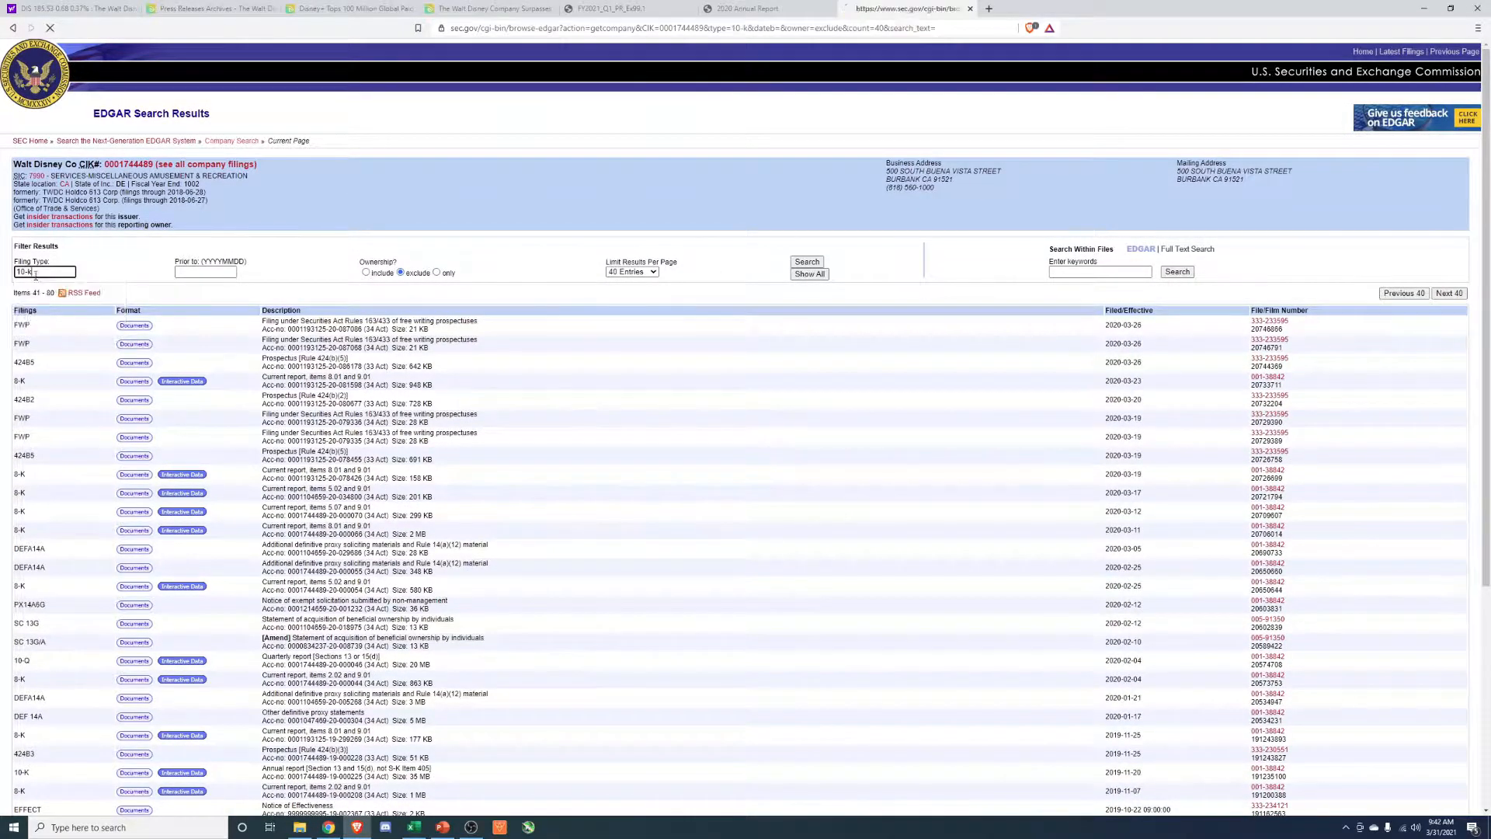
{"action": "key", "text": "Return"}
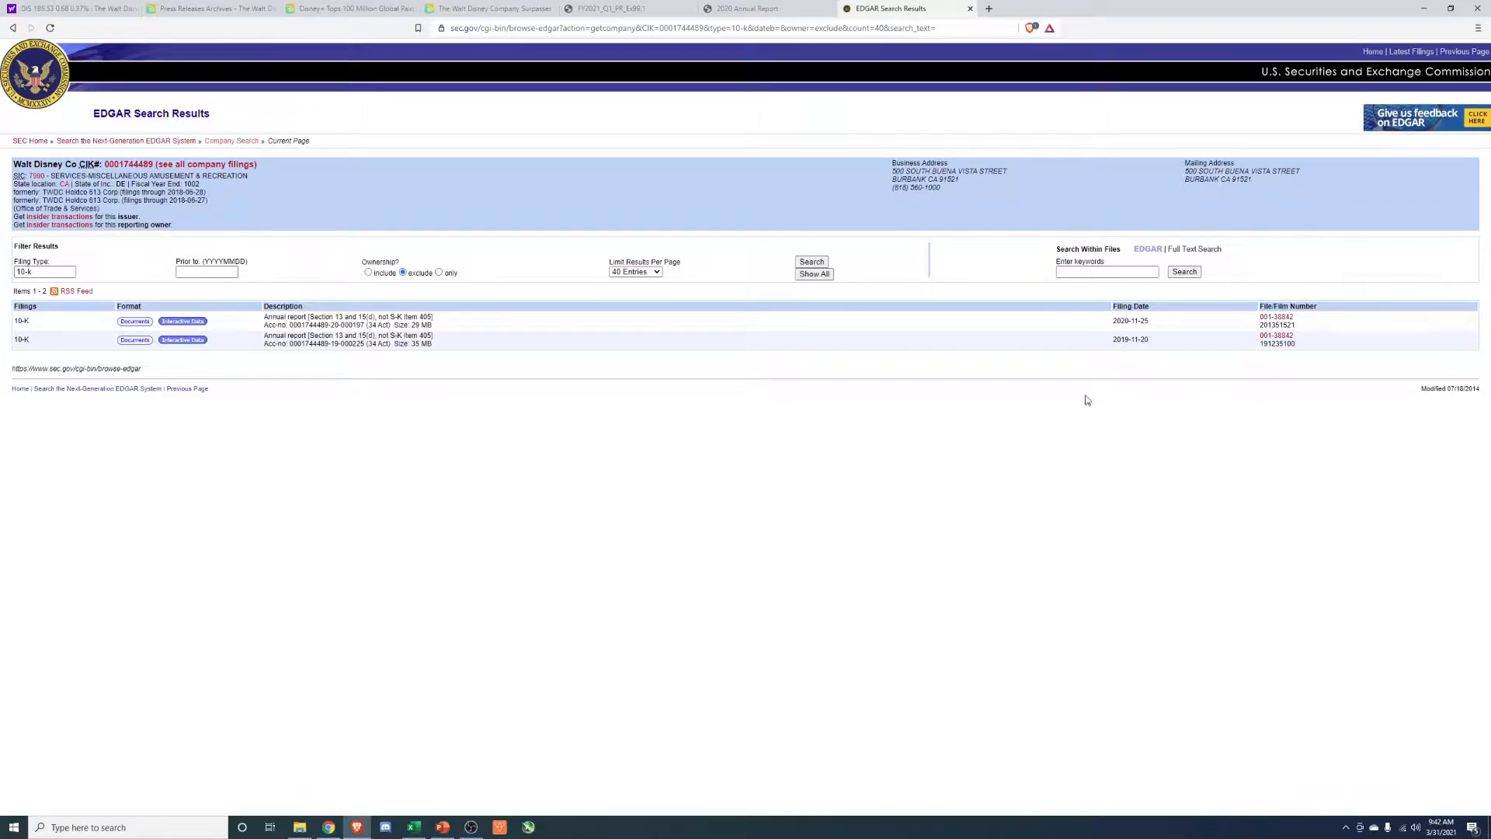
Clear the filing type filter so that the list covers all of the company's filings.
{"action": "left_click_drag", "start_coordinate": [1119, 334], "coordinate": [986, 375]}
{"action": "left_click", "coordinate": [829, 433]}
{"action": "left_click_drag", "start_coordinate": [51, 270], "coordinate": [3, 271]}
{"action": "key", "text": "BackSpace"}
{"action": "key", "text": "Return"}
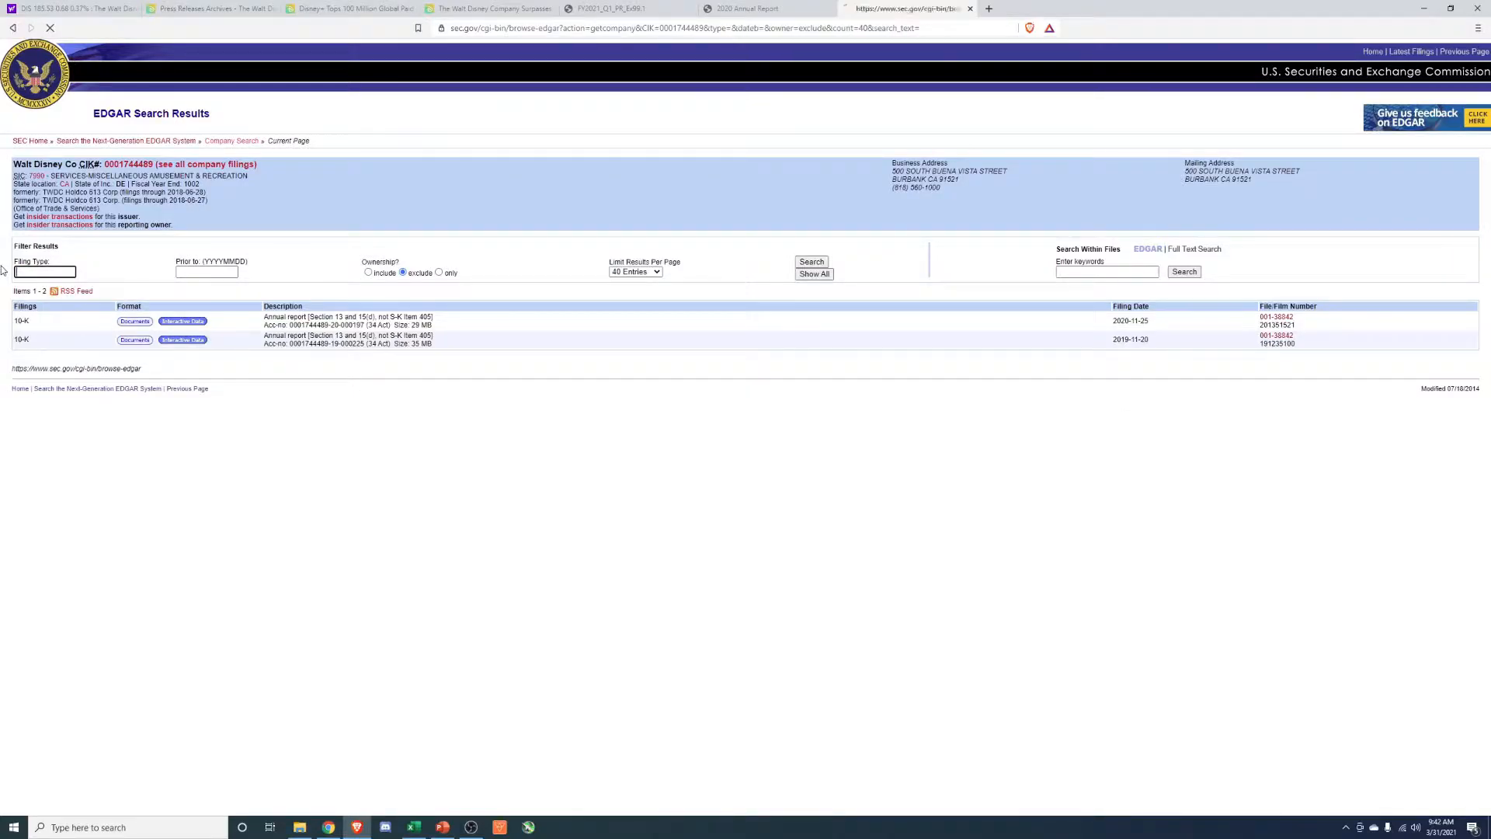
Page through the filings list to the company's oldest entries from 2018.
{"action": "scroll", "coordinate": [1373, 273], "scroll_direction": "down", "scroll_amount": 1}
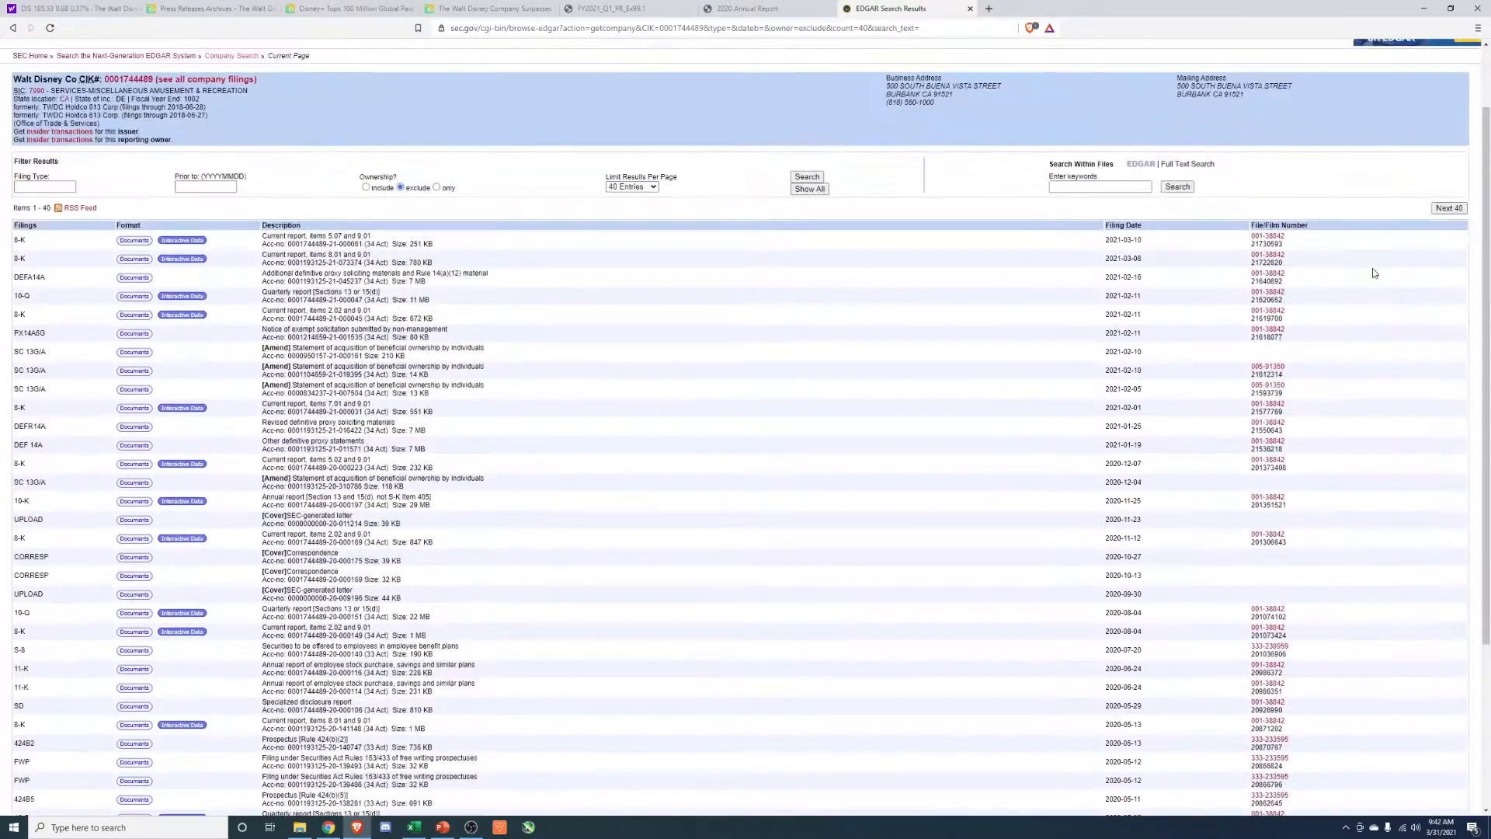
{"action": "left_click", "coordinate": [1448, 209]}
{"action": "left_click", "coordinate": [1448, 294]}
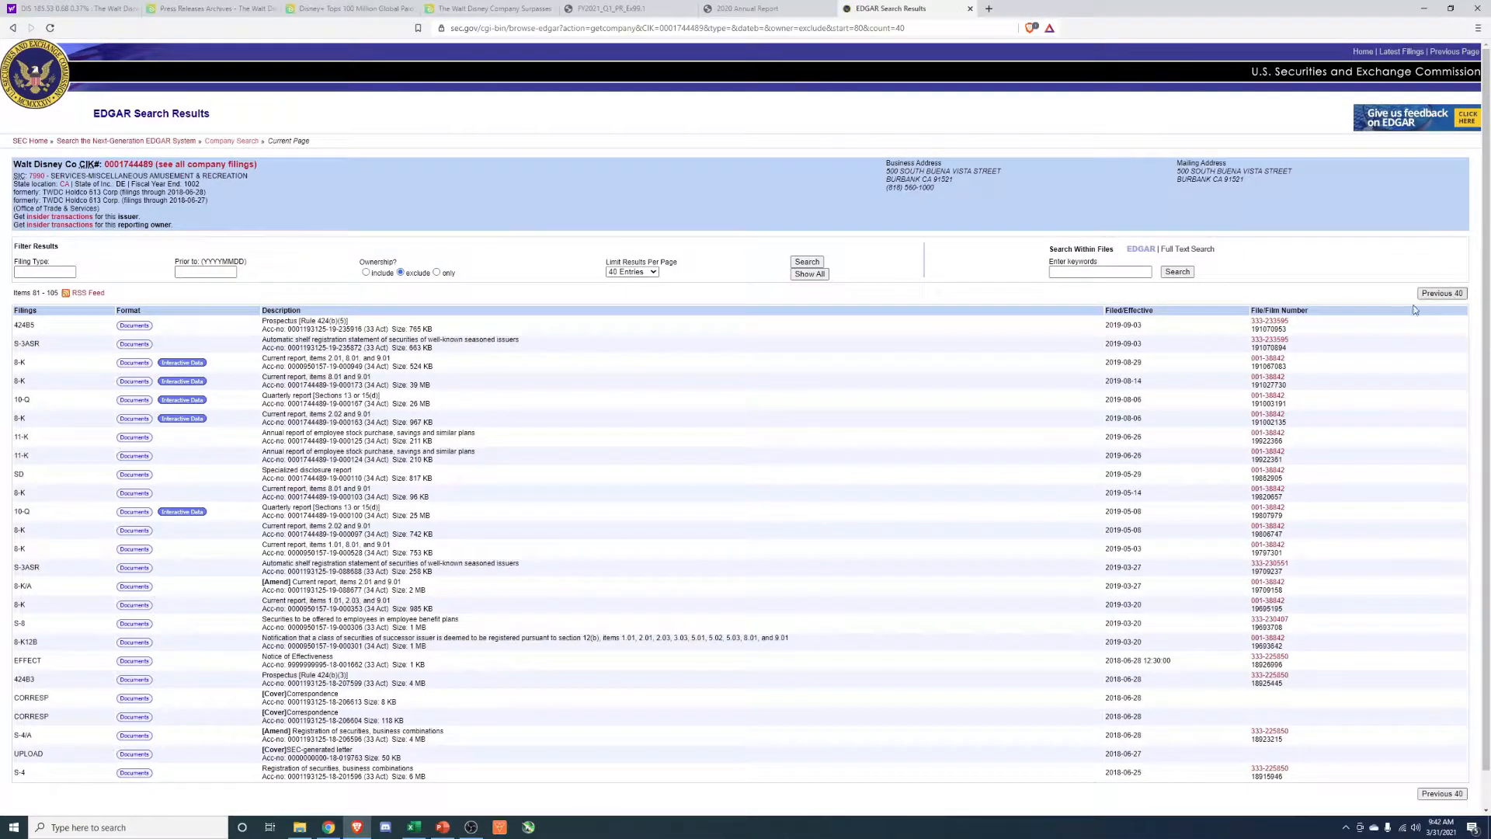
{"action": "scroll", "coordinate": [1144, 669], "scroll_direction": "down", "scroll_amount": 1}
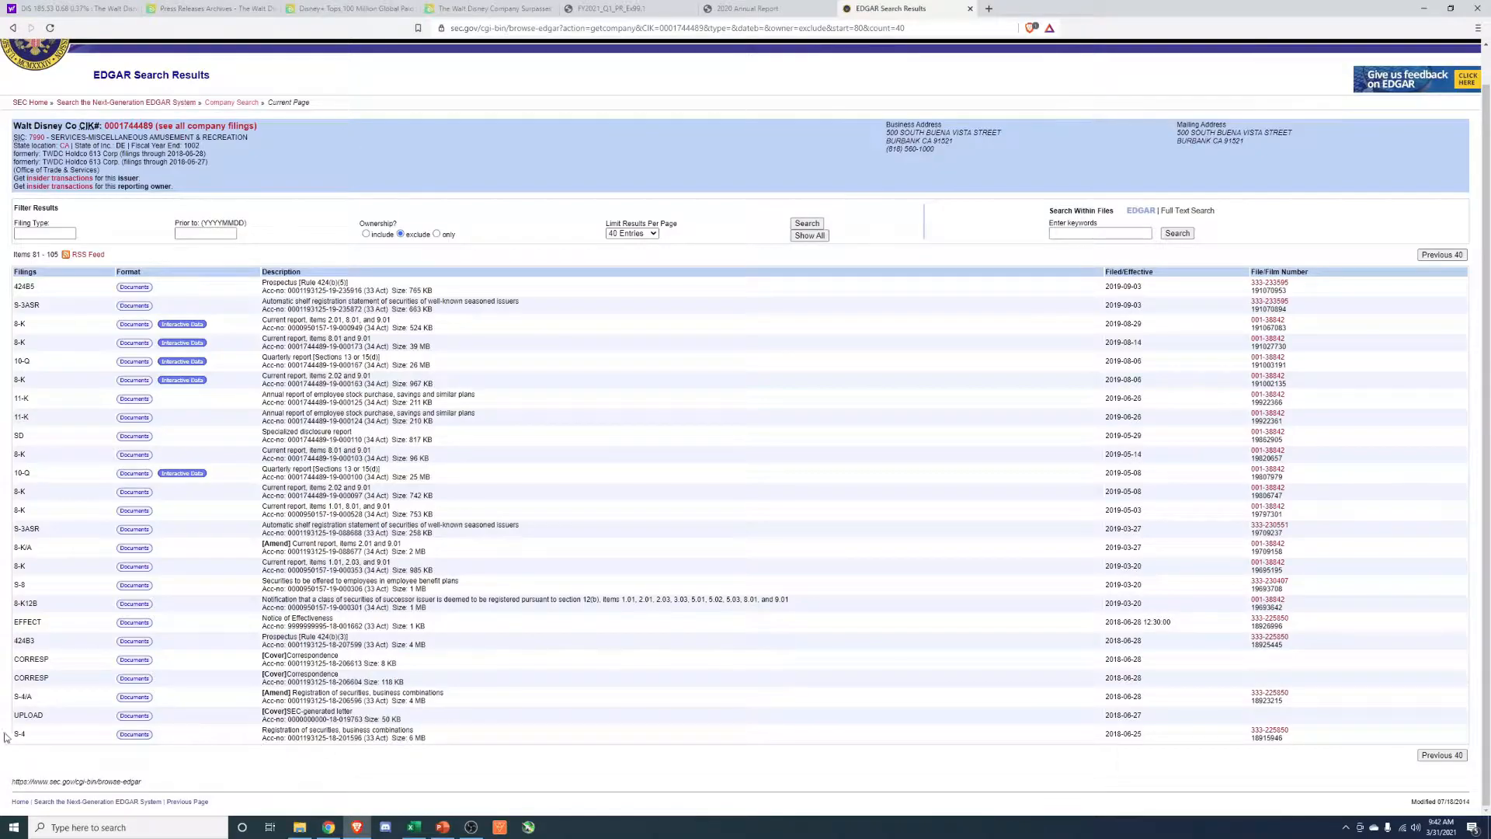
Open the S-4 registration statement from June 2018, skim its opening pages and return to the filing detail page.
{"action": "left_click", "coordinate": [130, 734]}
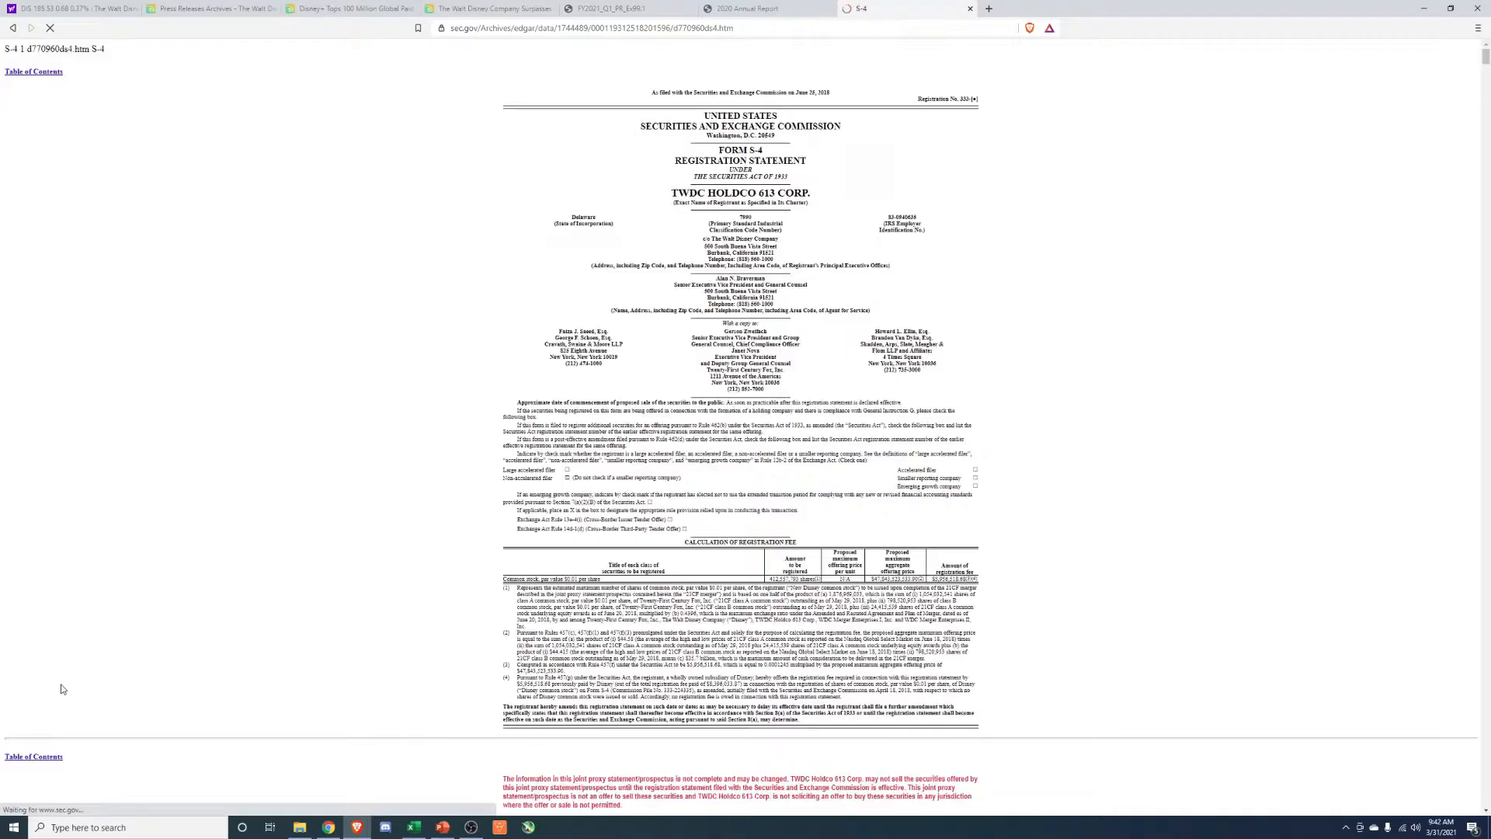
{"action": "scroll", "coordinate": [447, 637], "scroll_direction": "down", "scroll_amount": 6}
{"action": "scroll", "coordinate": [447, 639], "scroll_direction": "up", "scroll_amount": 6}
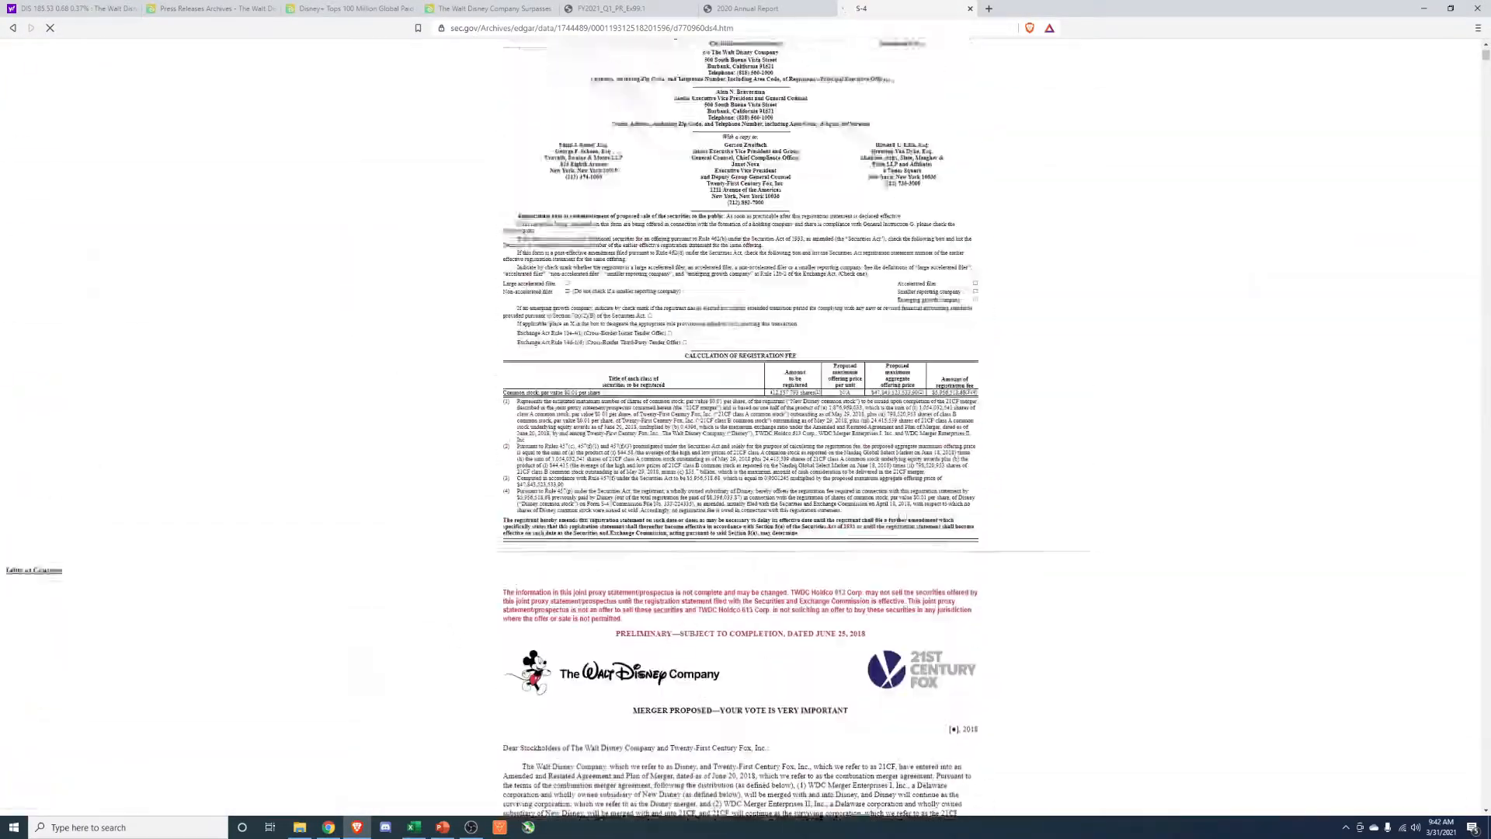
{"action": "left_click", "coordinate": [13, 31]}
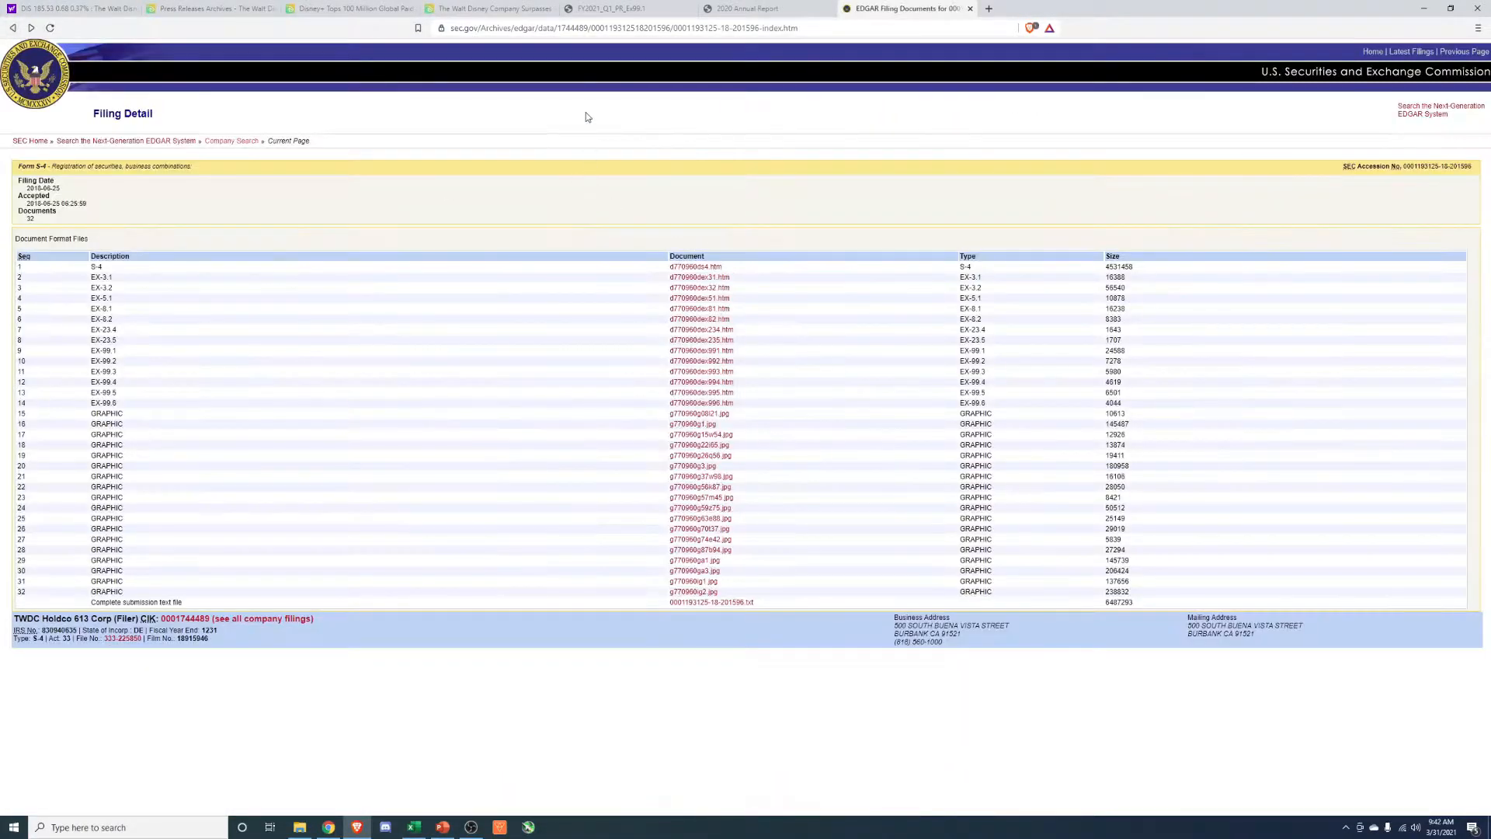
Search the web for "investor relations disney" and open the Walt Disney Company investor relations page.
{"action": "left_click", "coordinate": [200, 8]}
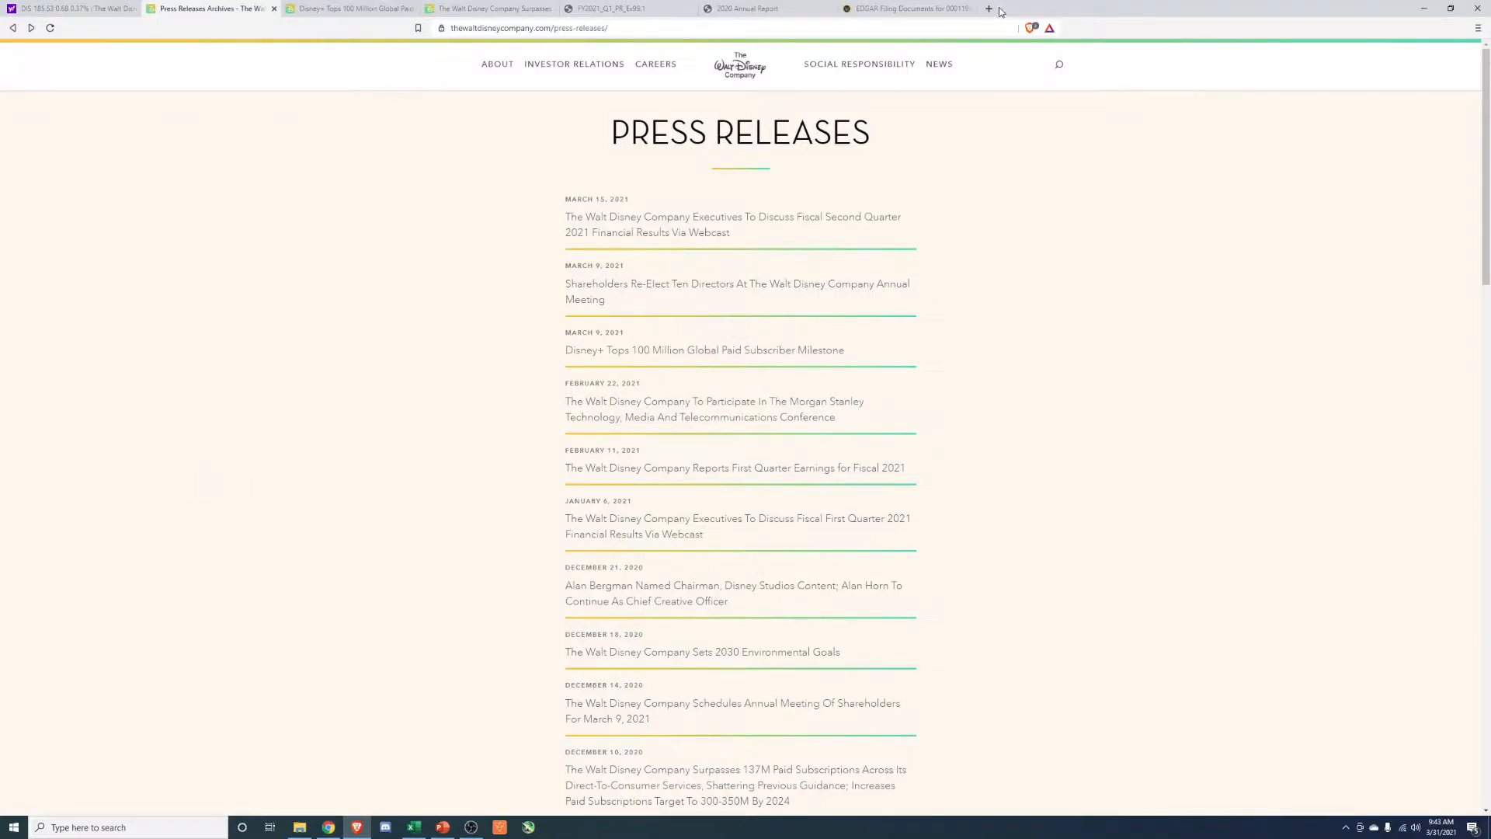
{"action": "left_click", "coordinate": [952, 8]}
{"action": "left_click", "coordinate": [942, 30]}
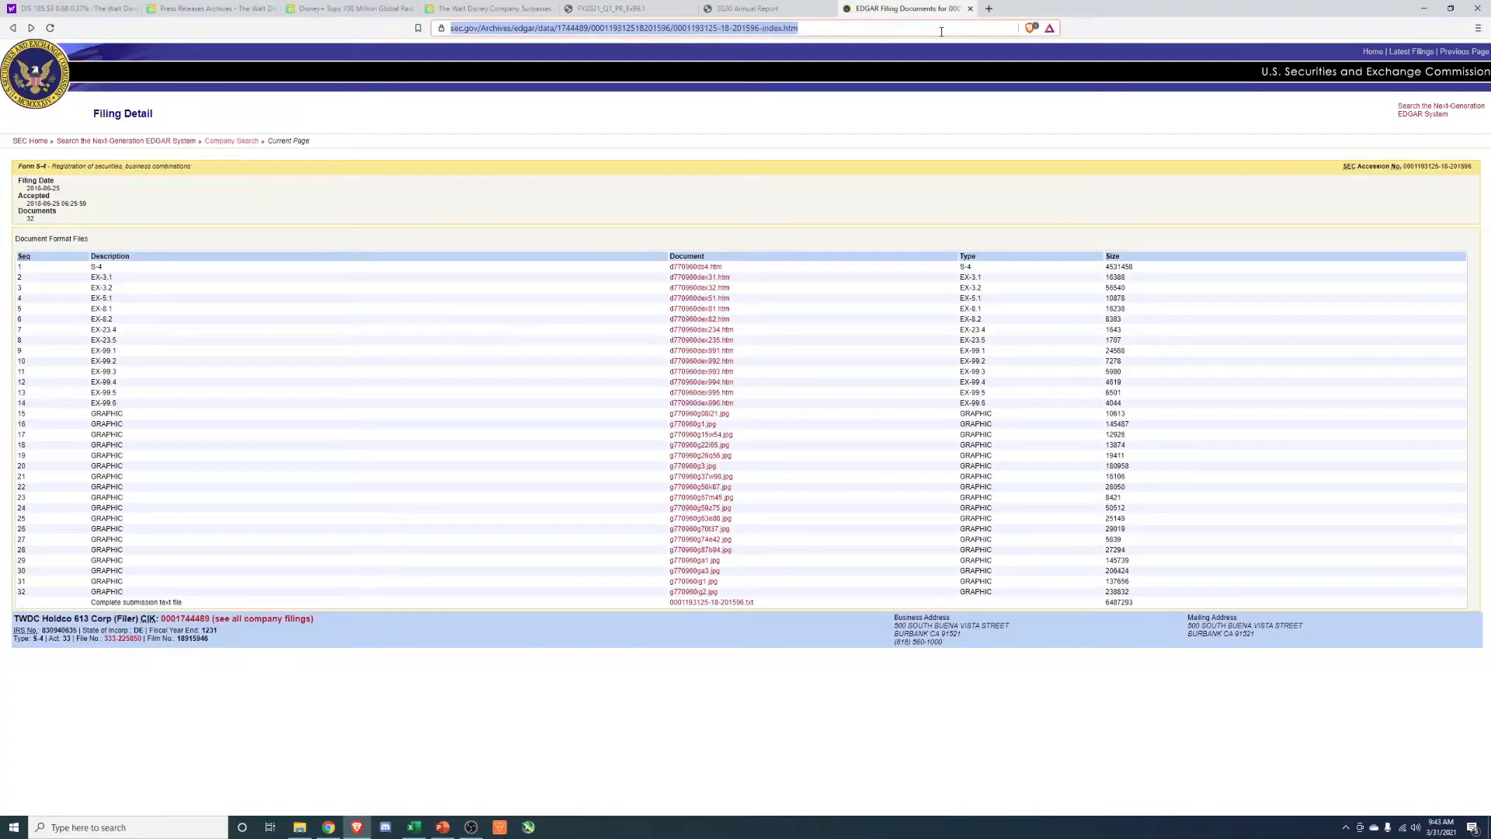
{"action": "type", "text": "investor relations"}
{"action": "type", "text": " disney"}
{"action": "key", "text": "Return"}
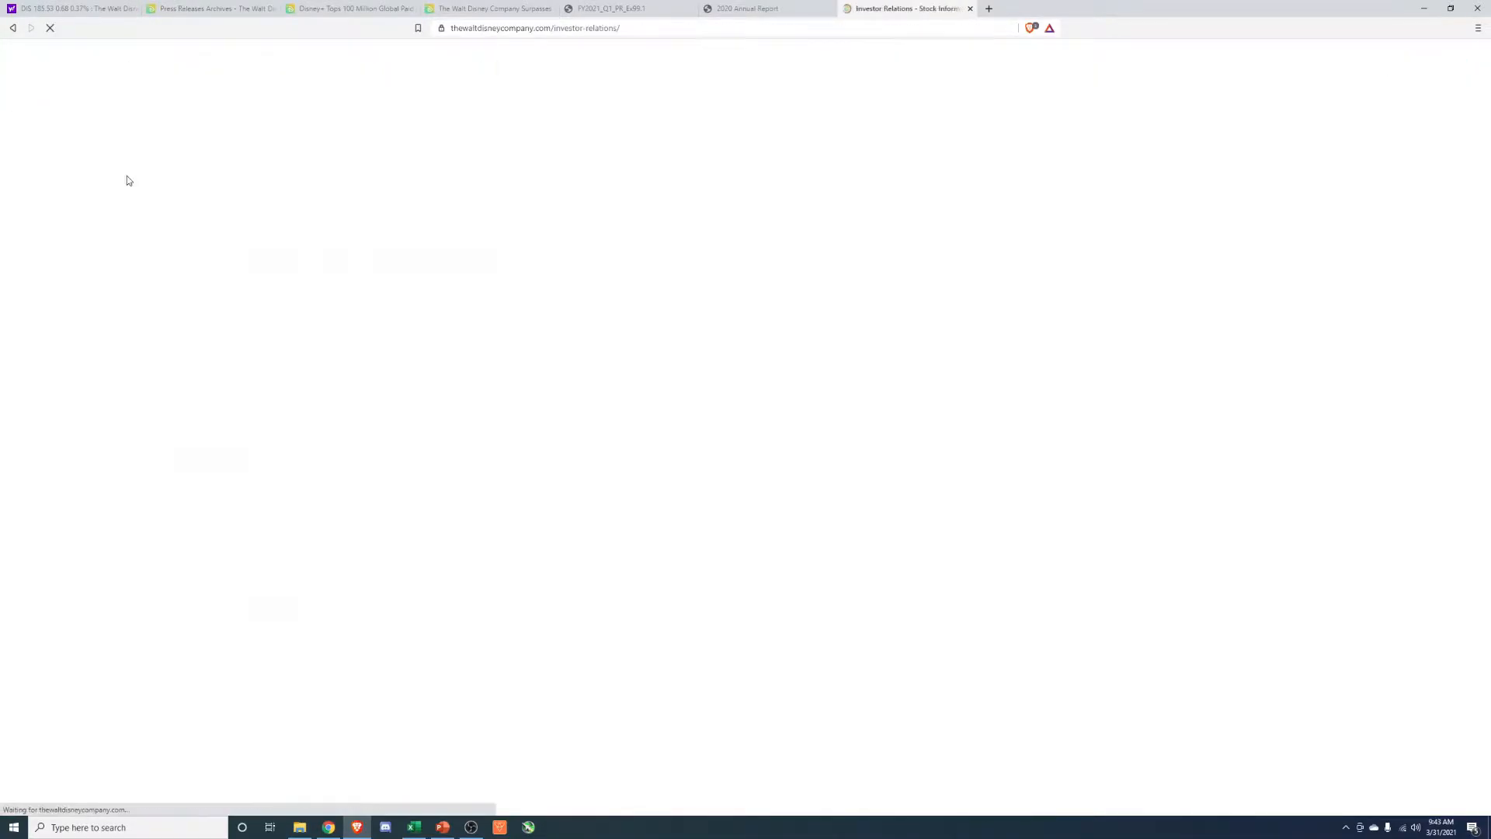
{"action": "scroll", "coordinate": [340, 519], "scroll_direction": "down", "scroll_amount": 10}
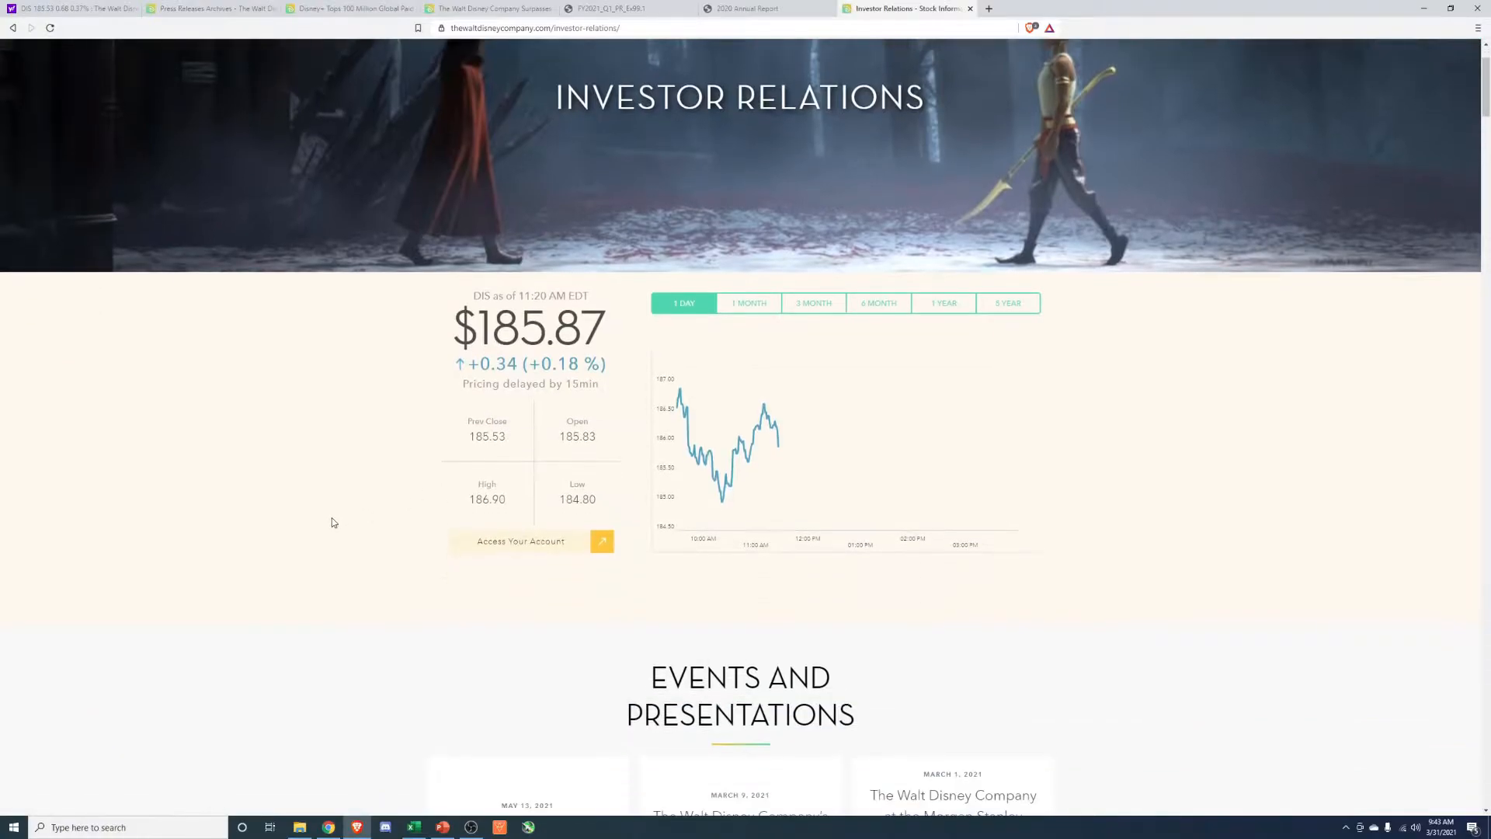
Open the Reports section of the investor relations page and look over its annual reports, quarterly earning reports and proxy statements.
{"action": "scroll", "coordinate": [331, 519], "scroll_direction": "up", "scroll_amount": 10}
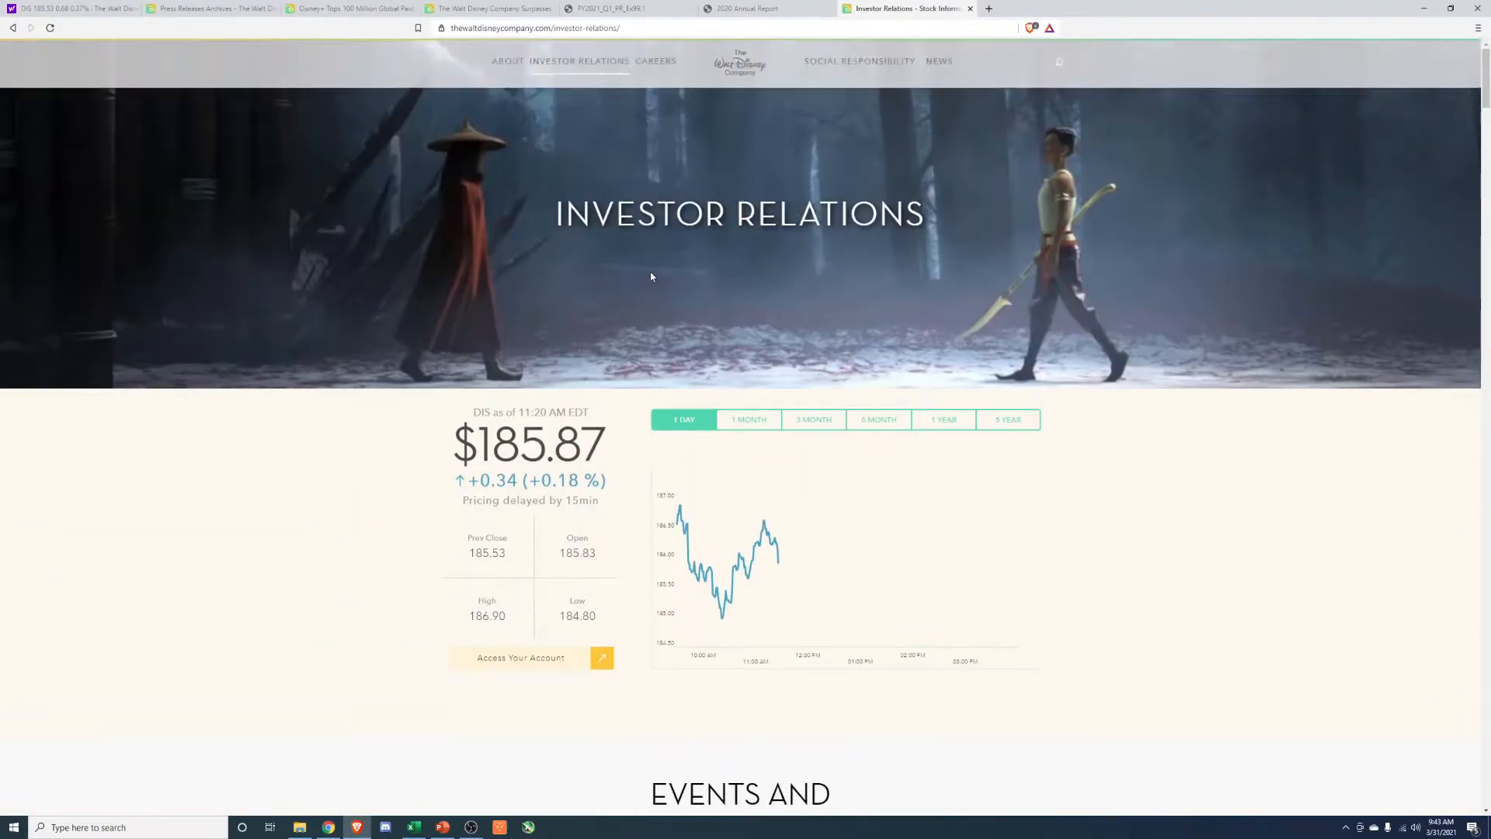
{"action": "mouse_move", "coordinate": [580, 64]}
{"action": "left_click", "coordinate": [574, 160]}
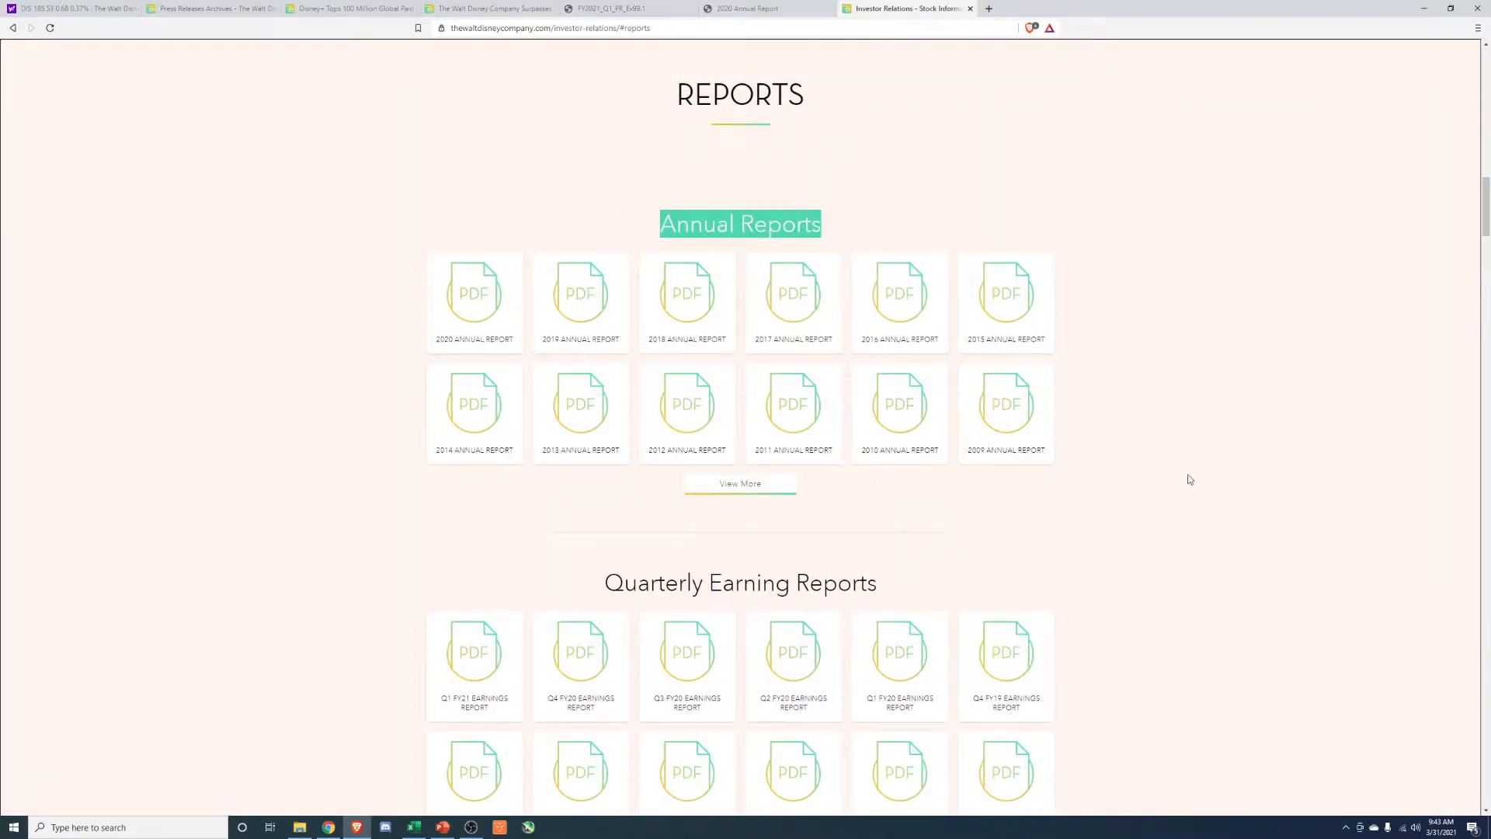
{"action": "scroll", "coordinate": [196, 350], "scroll_direction": "down", "scroll_amount": 4}
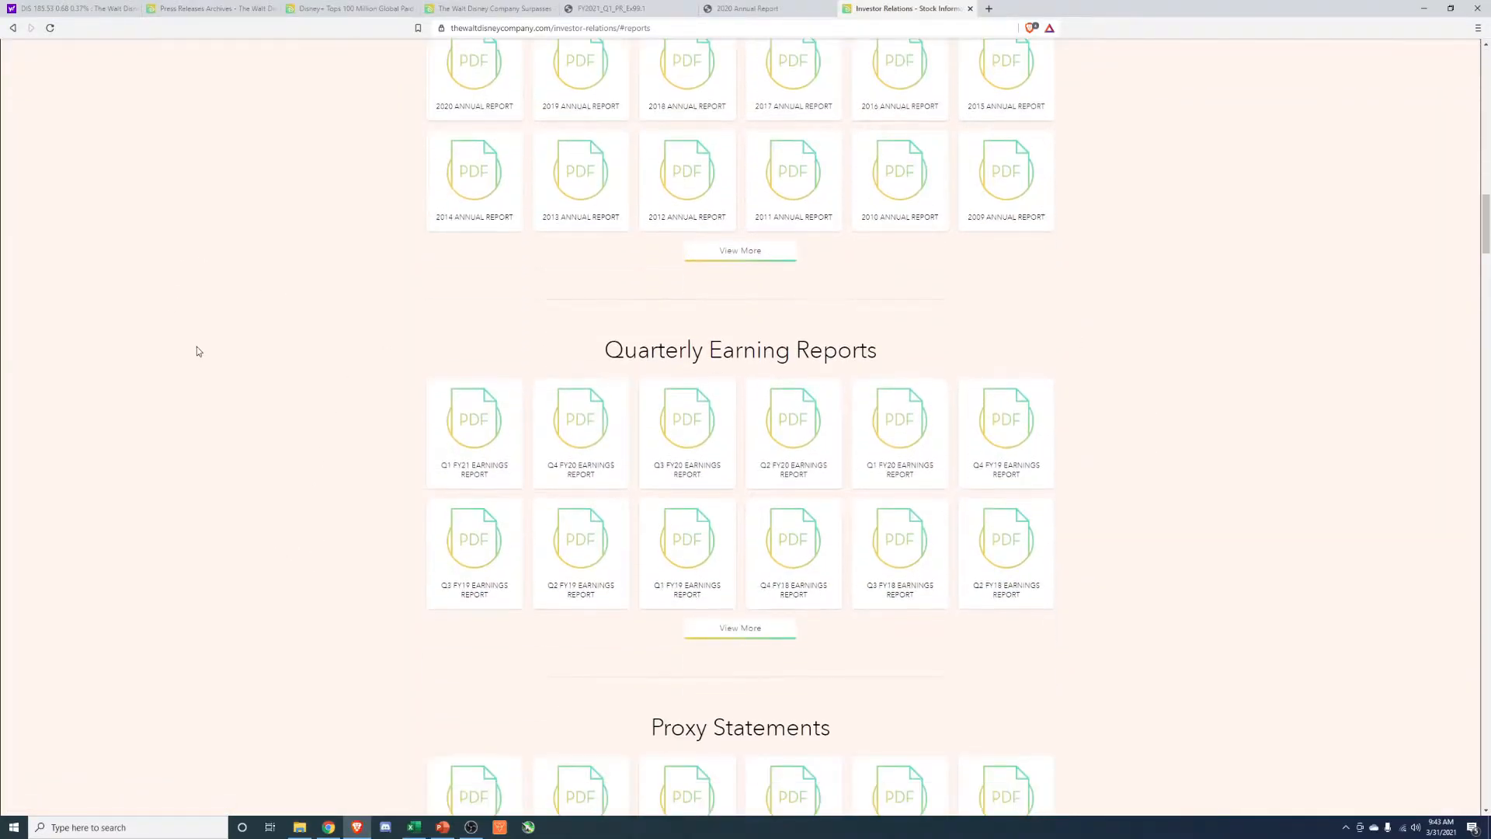
{"action": "scroll", "coordinate": [194, 342], "scroll_direction": "up", "scroll_amount": 5}
{"action": "scroll", "coordinate": [815, 280], "scroll_direction": "down", "scroll_amount": 6}
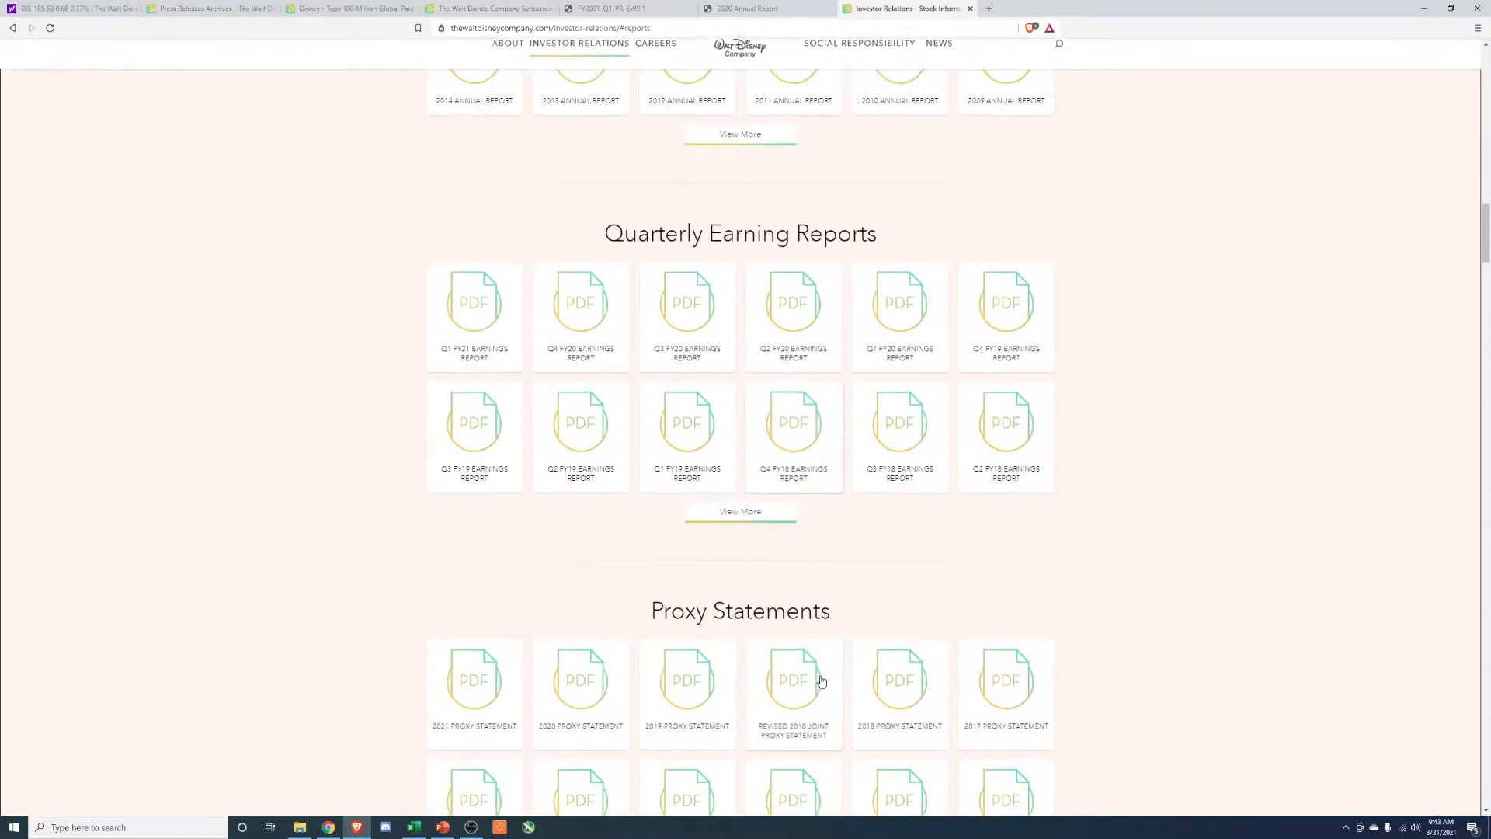
{"action": "scroll", "coordinate": [808, 598], "scroll_direction": "up", "scroll_amount": 9}
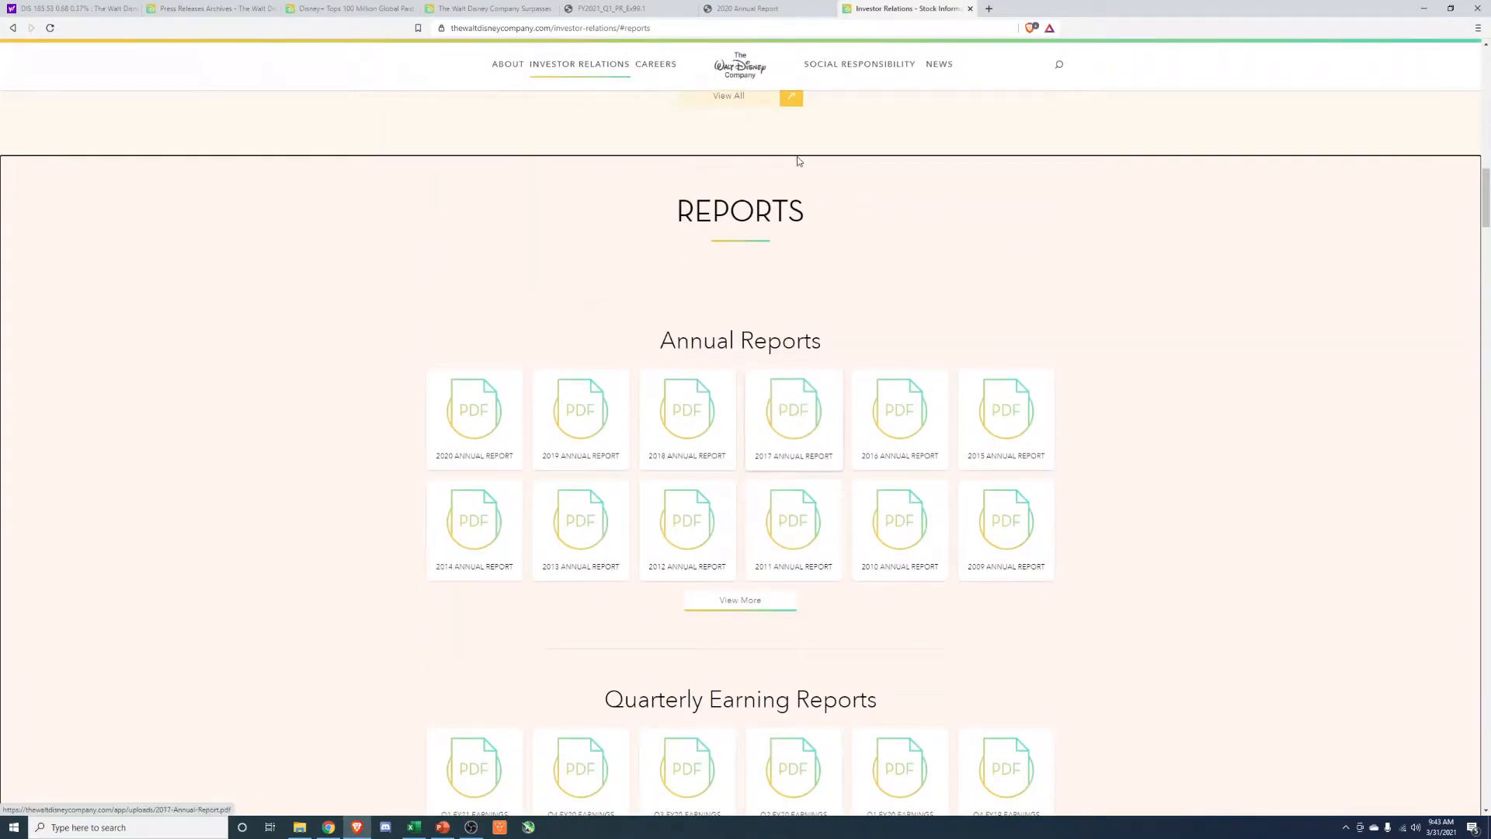
Look briefly at the open 2020 Annual Report and at the Yahoo Finance quote page for The Walt Disney Company.
{"action": "left_click", "coordinate": [747, 8]}
{"action": "scroll", "coordinate": [529, 314], "scroll_direction": "up", "scroll_amount": 20}
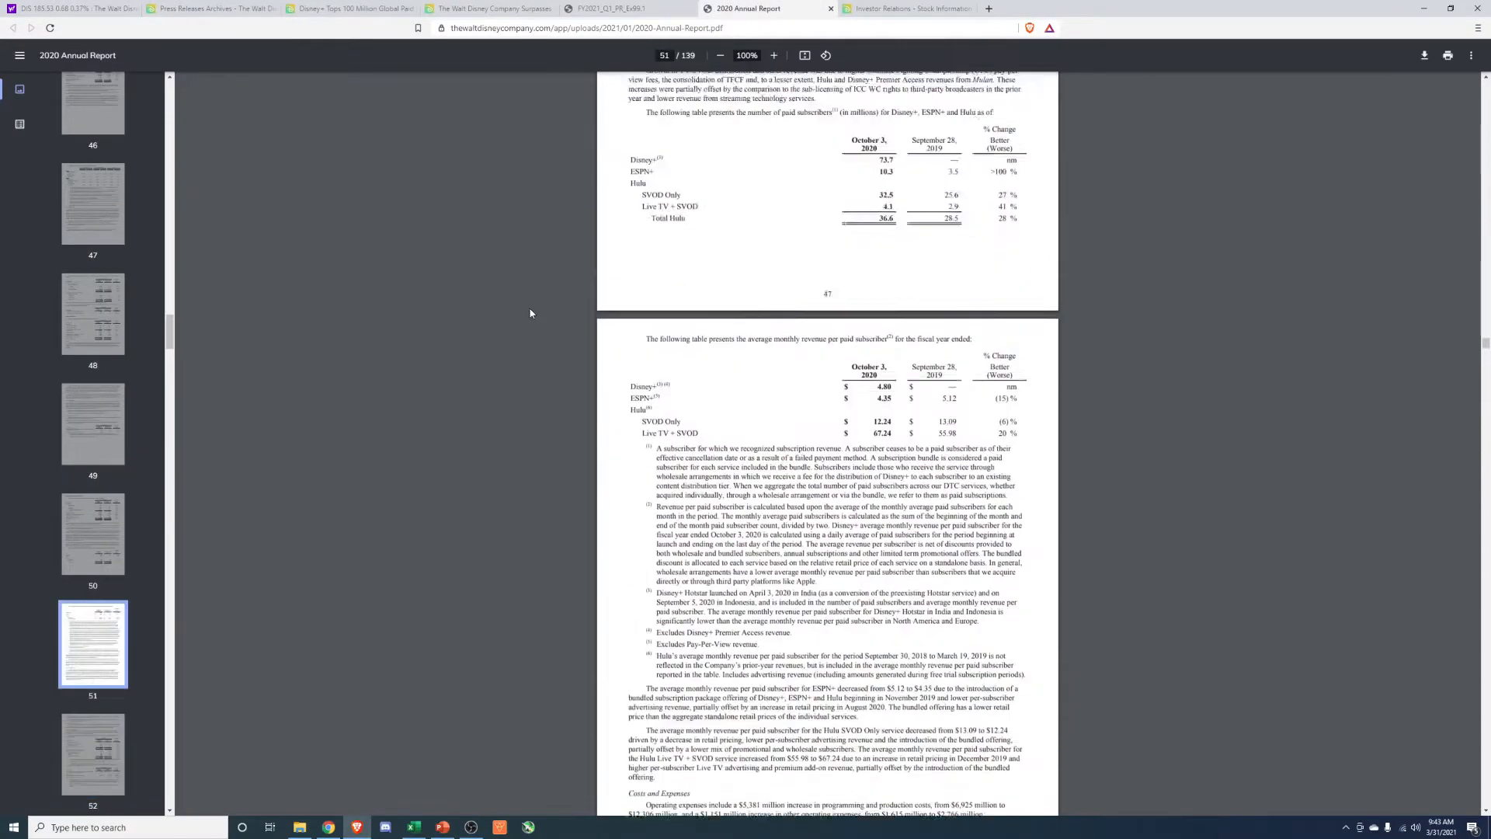
{"action": "left_click", "coordinate": [19, 7]}
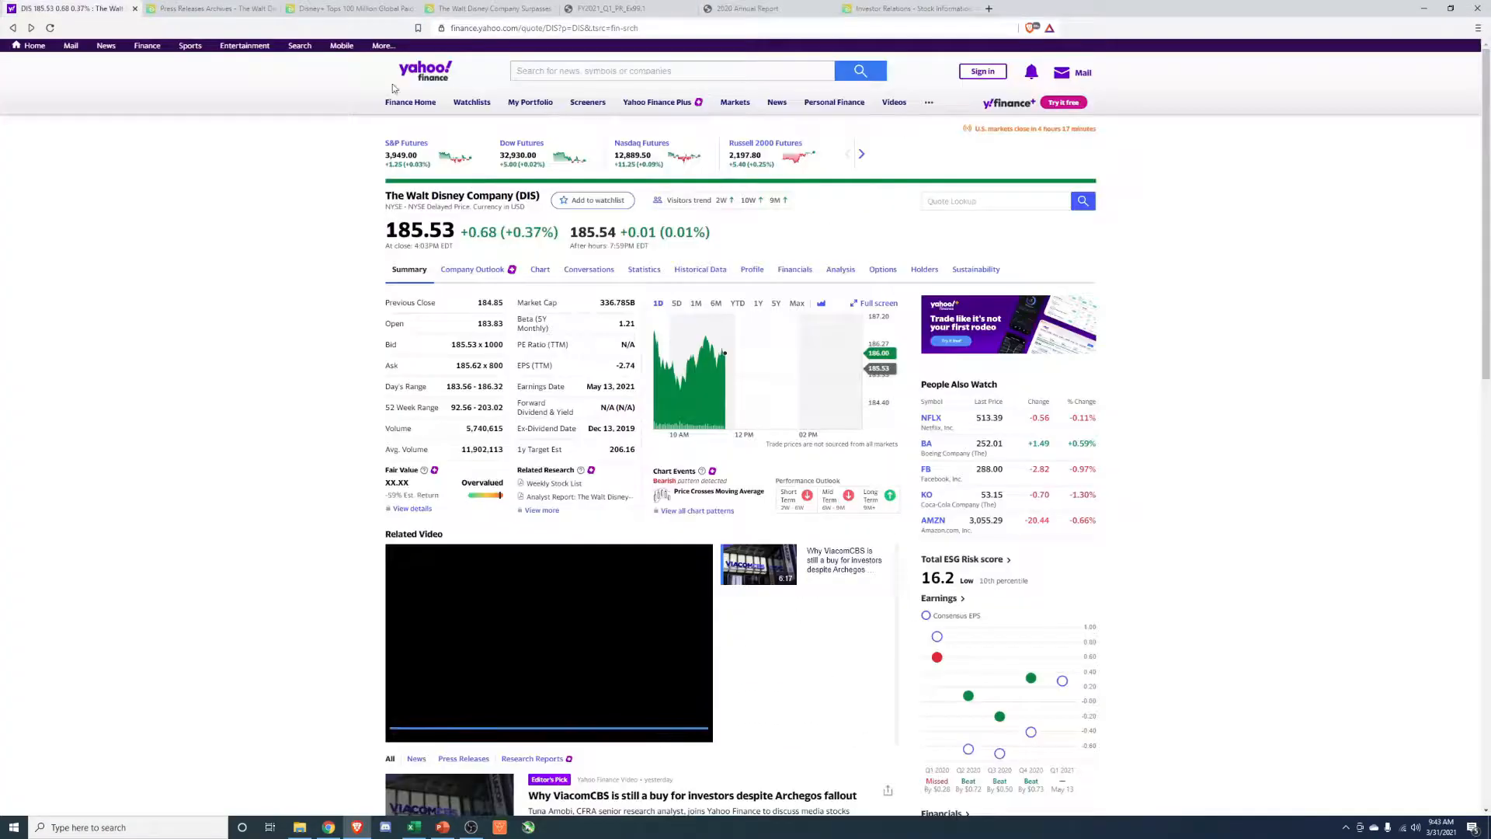
Switch to the Disney valuation workbook in Excel and show the income statement table on the Income Statement sheet.
{"action": "key", "text": "alt+Tab"}
{"action": "left_click", "coordinate": [1040, 554]}
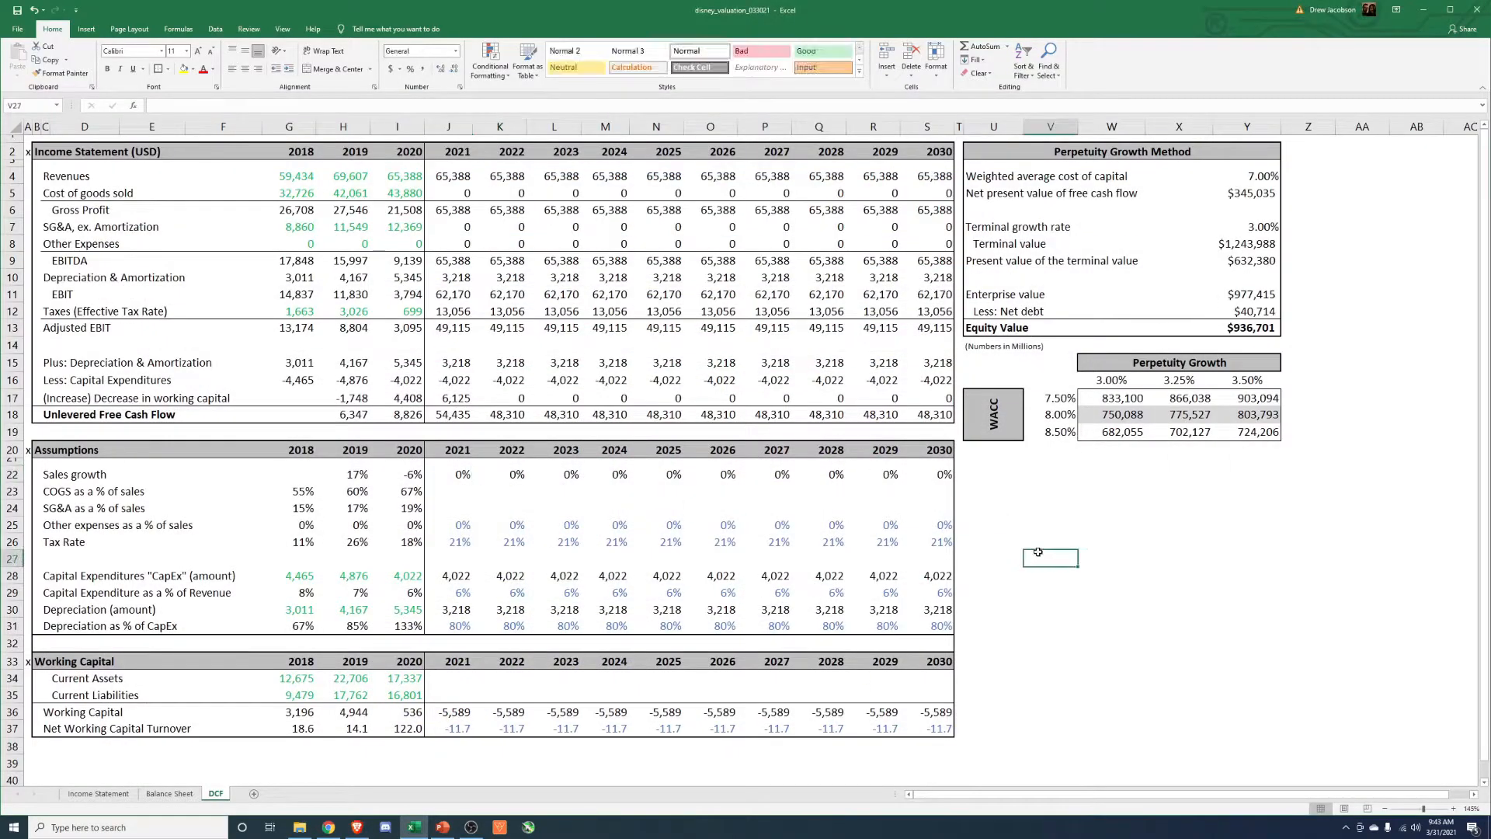
{"action": "left_click", "coordinate": [82, 794]}
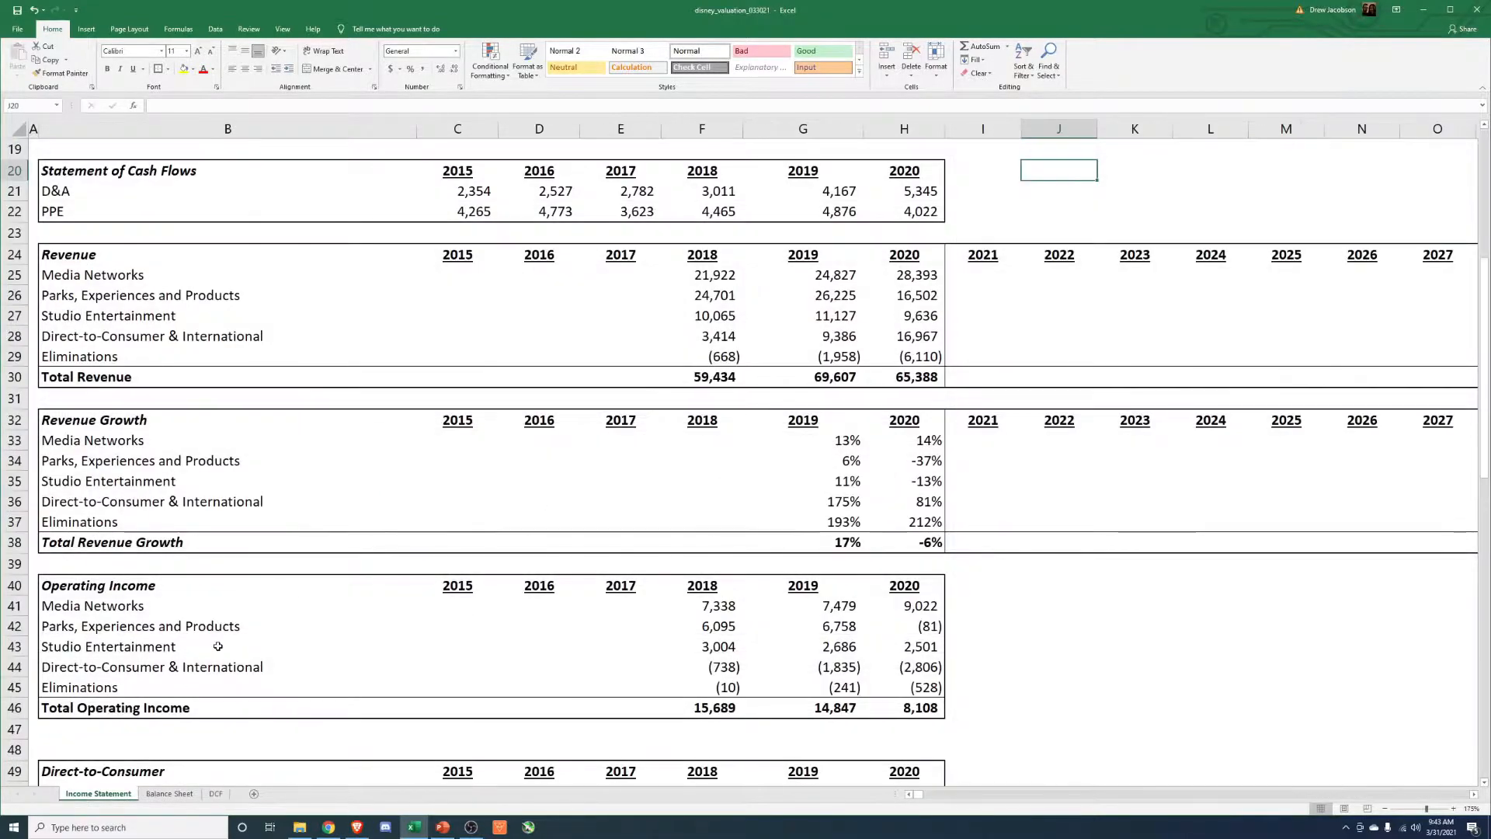
{"action": "scroll", "coordinate": [217, 645], "scroll_direction": "up", "scroll_amount": 6}
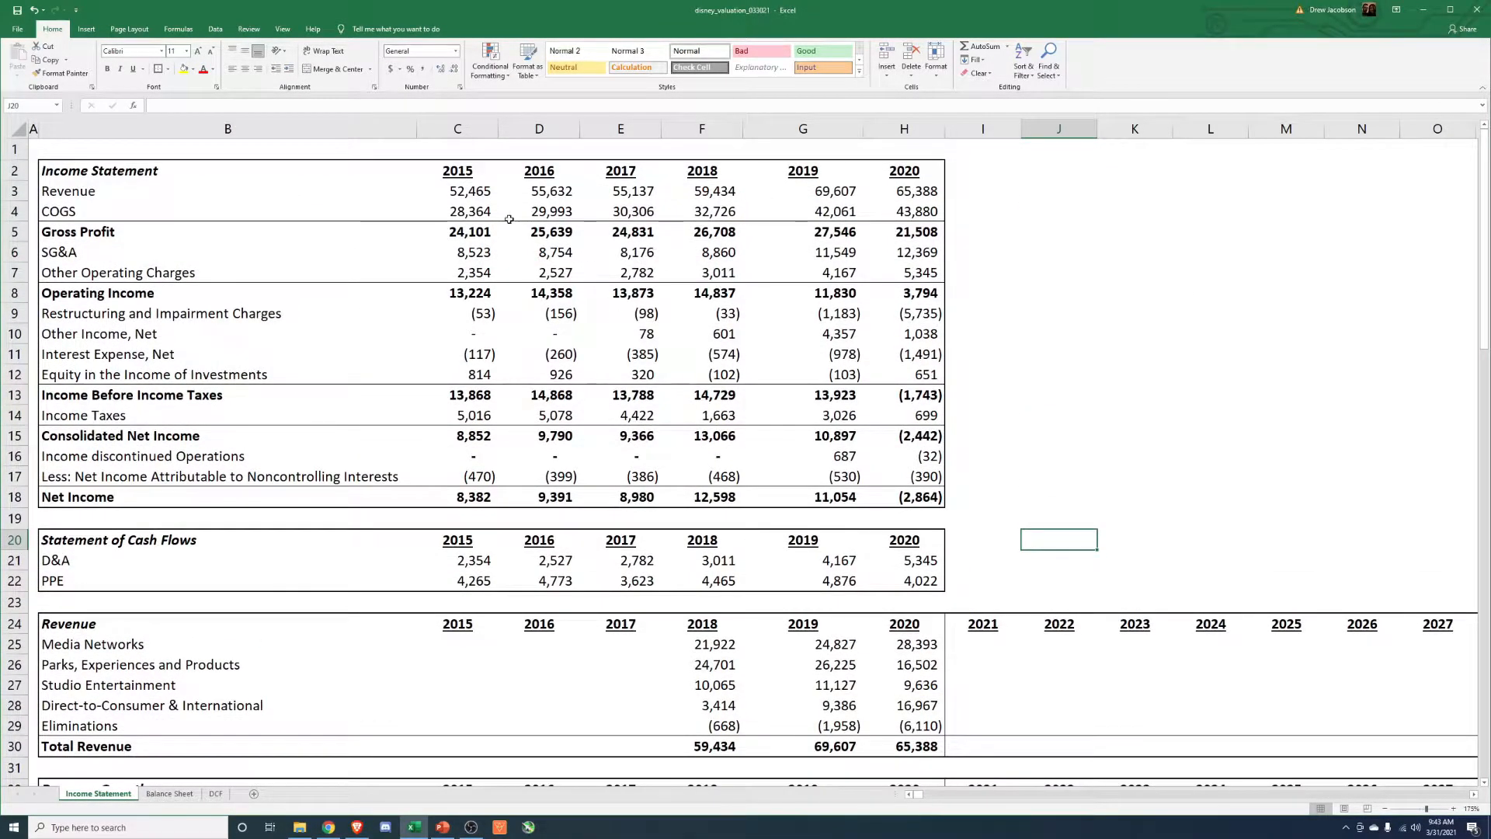
Examine the 2015 to 2020 income statement figures, including revenue, COGS, gross profit and SG&A.
{"action": "left_click", "coordinate": [482, 191]}
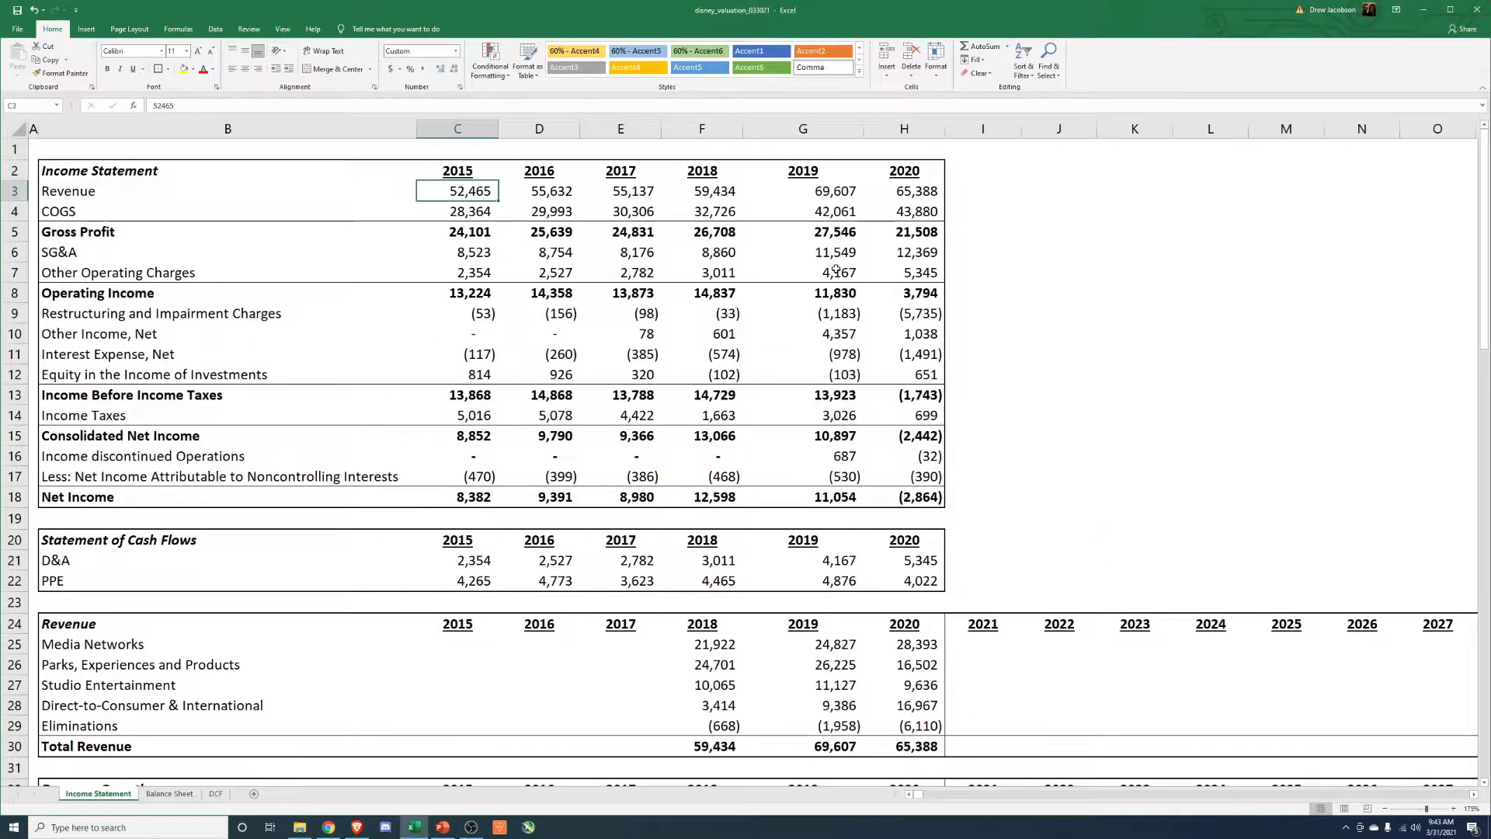
{"action": "left_click", "coordinate": [823, 193]}
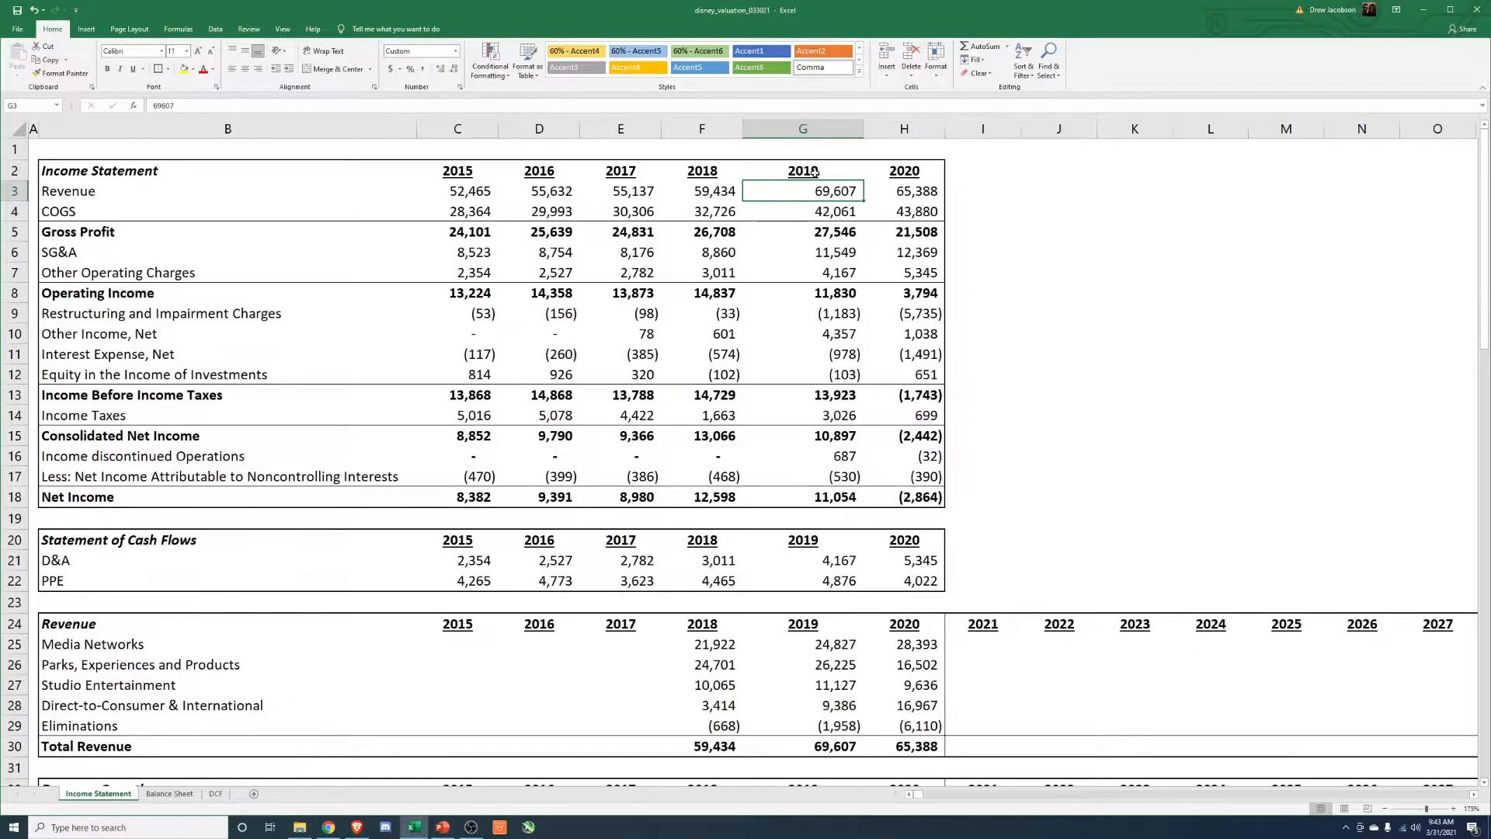
{"action": "left_click", "coordinate": [466, 211]}
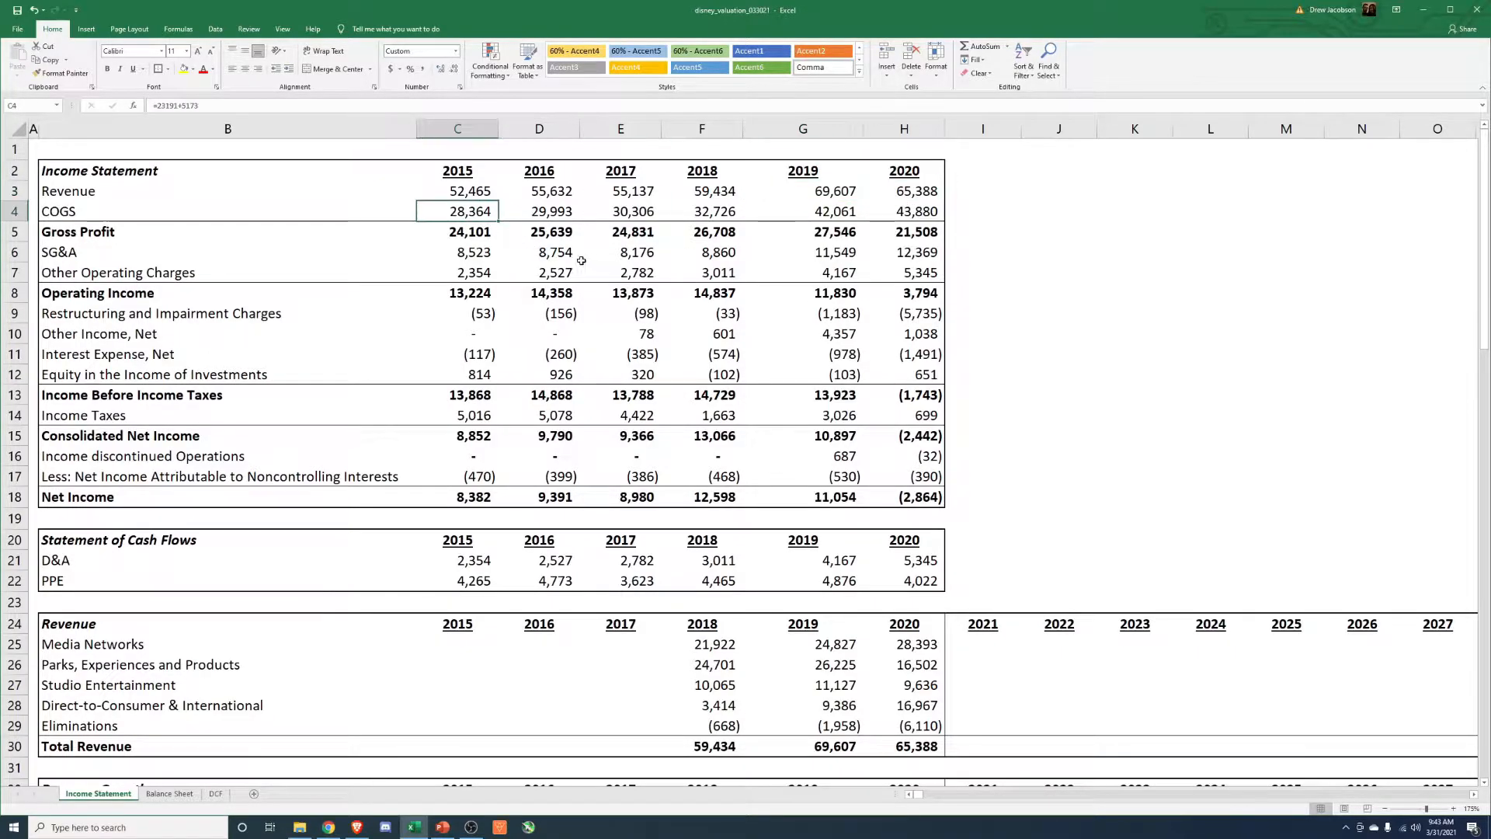
{"action": "left_click", "coordinate": [494, 236]}
{"action": "left_click", "coordinate": [916, 232]}
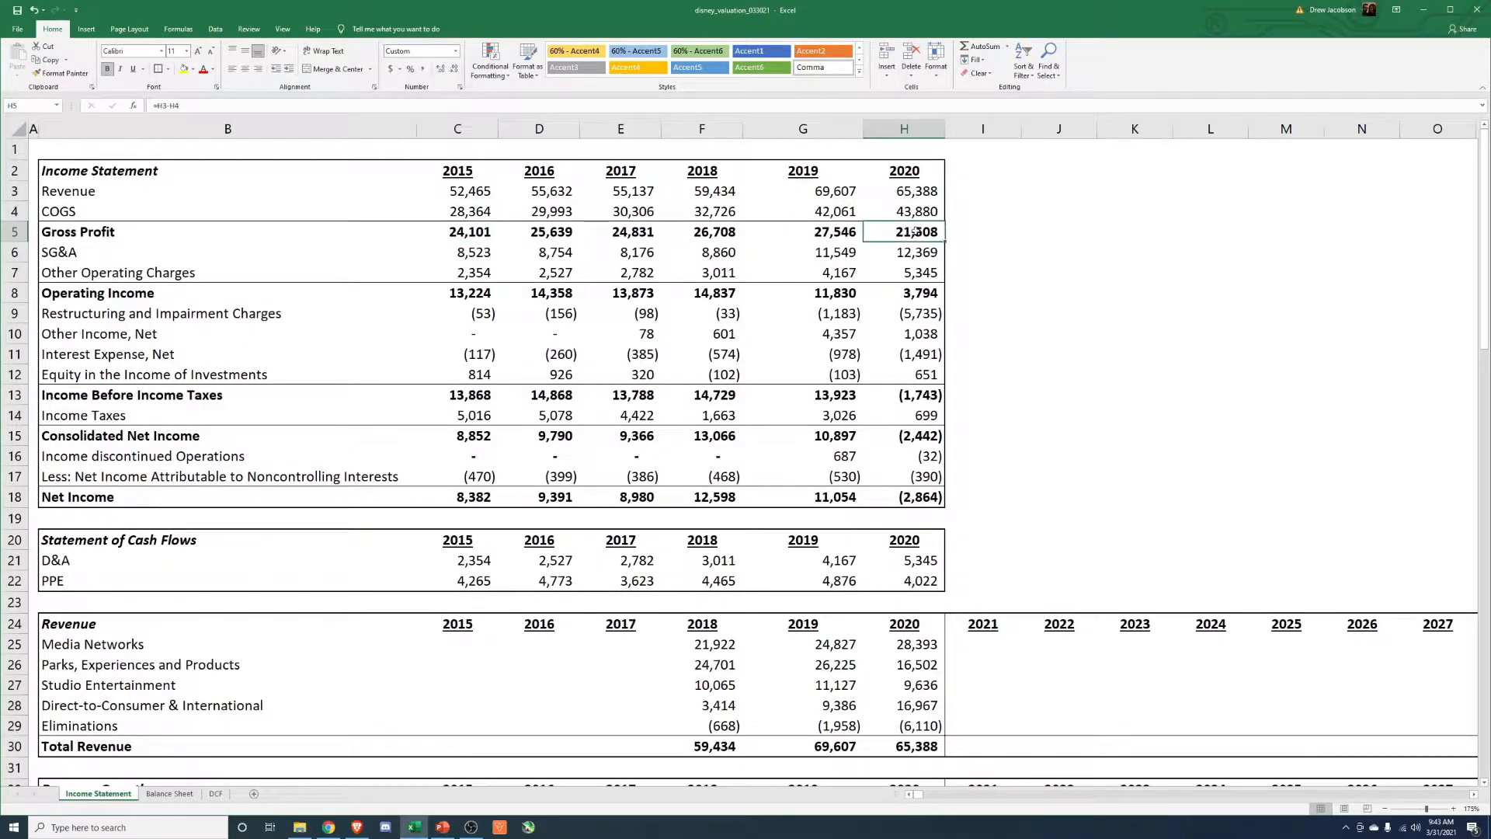
{"action": "left_click", "coordinate": [844, 234]}
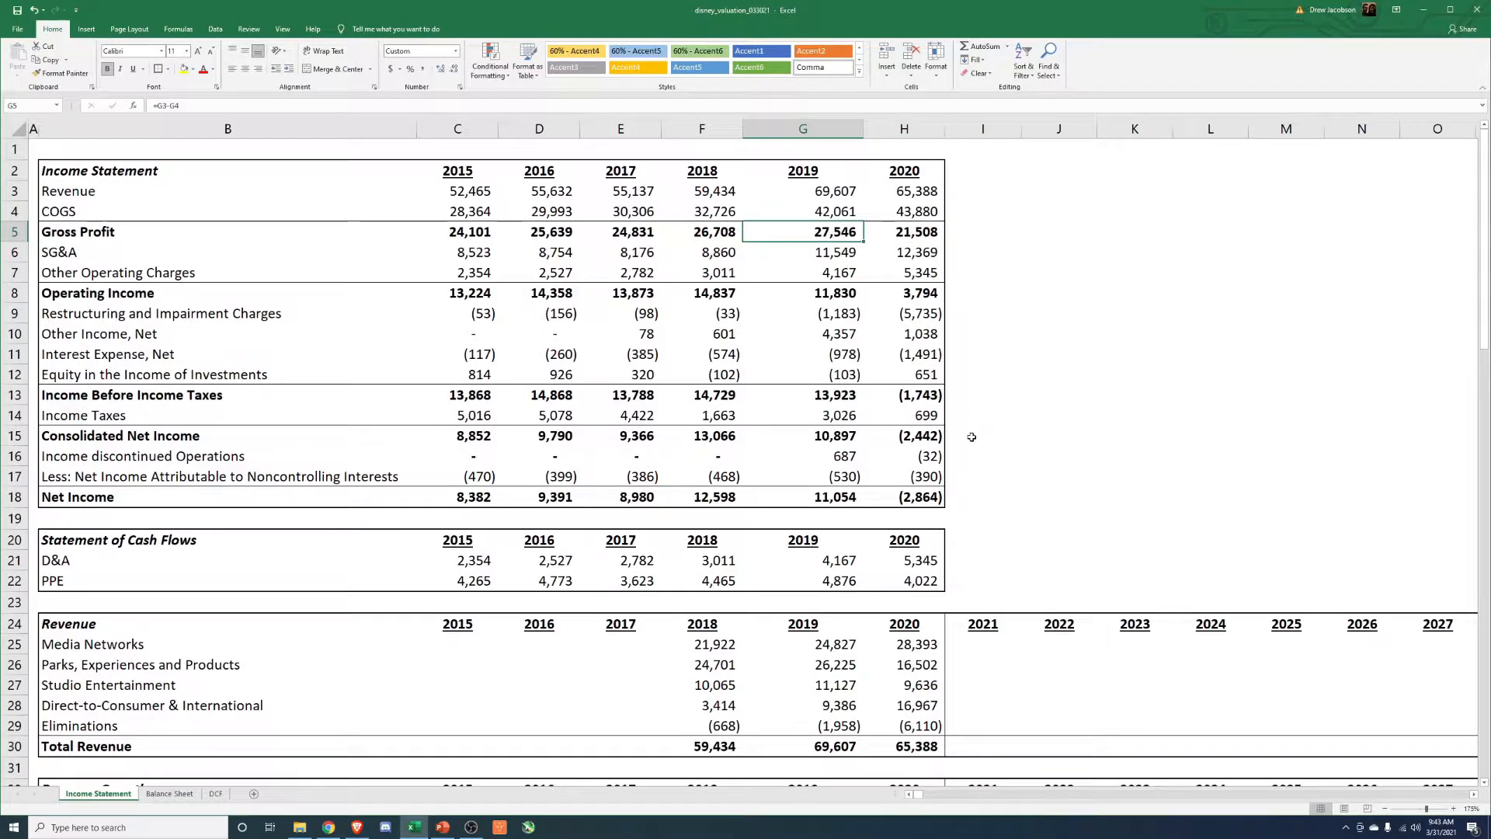
{"action": "left_click_drag", "start_coordinate": [472, 250], "coordinate": [924, 252]}
{"action": "left_click", "coordinate": [1088, 274]}
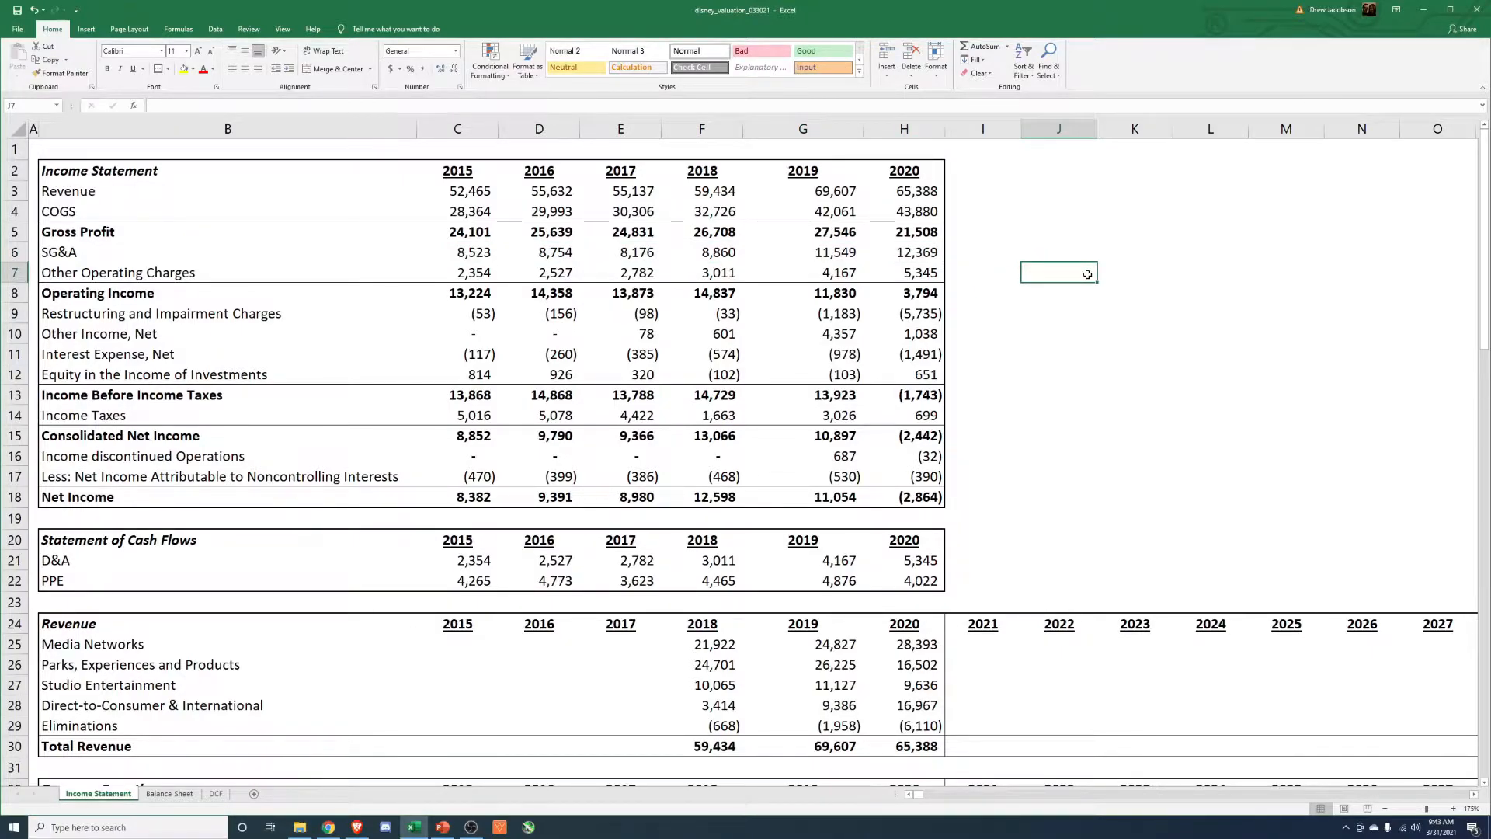
{"action": "left_click_drag", "start_coordinate": [41, 171], "coordinate": [932, 497]}
{"action": "left_click", "coordinate": [1058, 469]}
Examine the segment Revenue table across 2015 to 2020, focusing on the Direct-to-Consumer & International row.
{"action": "scroll", "coordinate": [1057, 461], "scroll_direction": "down", "scroll_amount": 5}
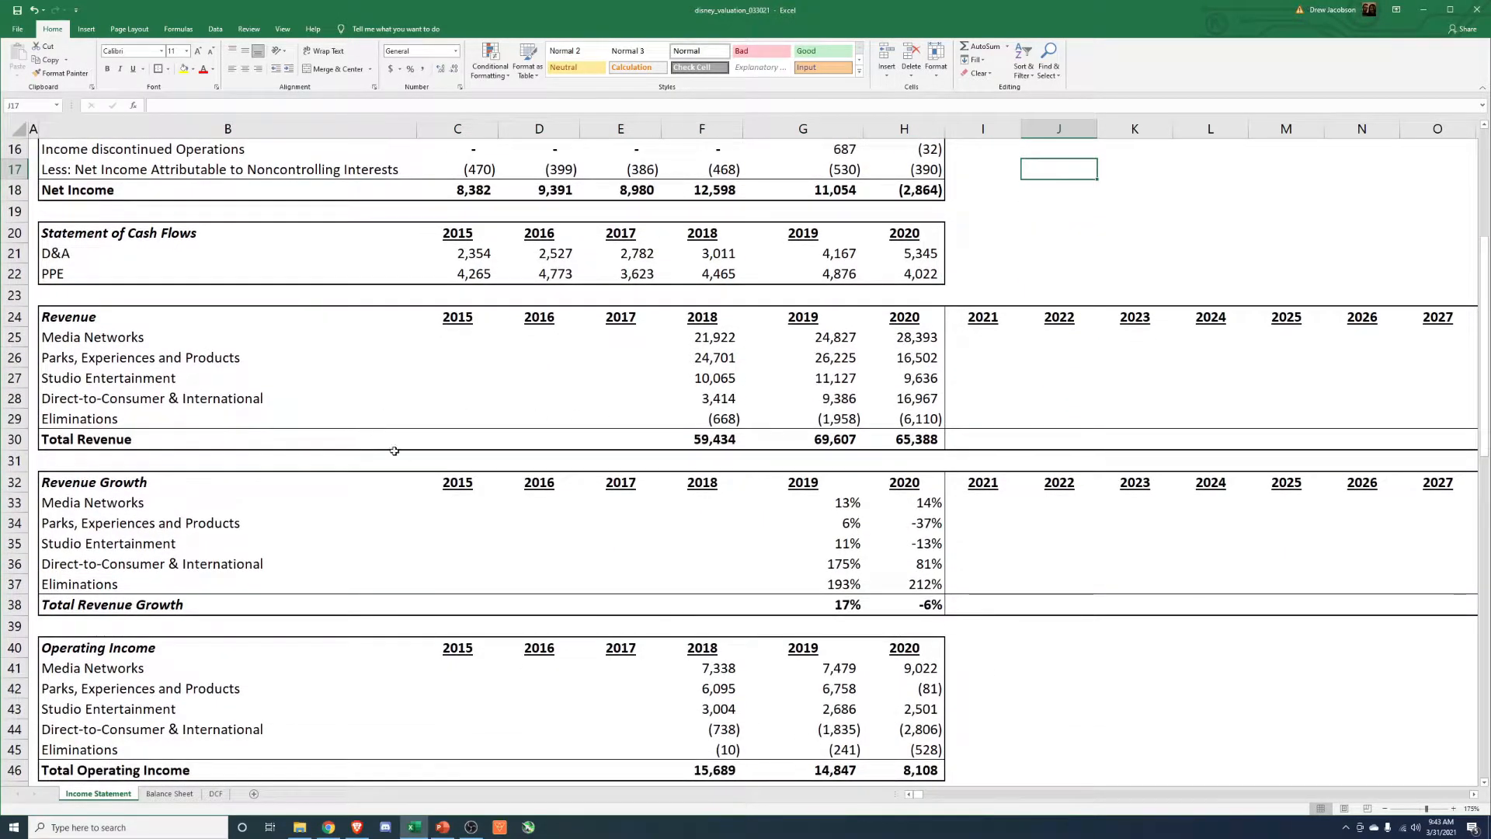
{"action": "left_click_drag", "start_coordinate": [66, 319], "coordinate": [886, 444]}
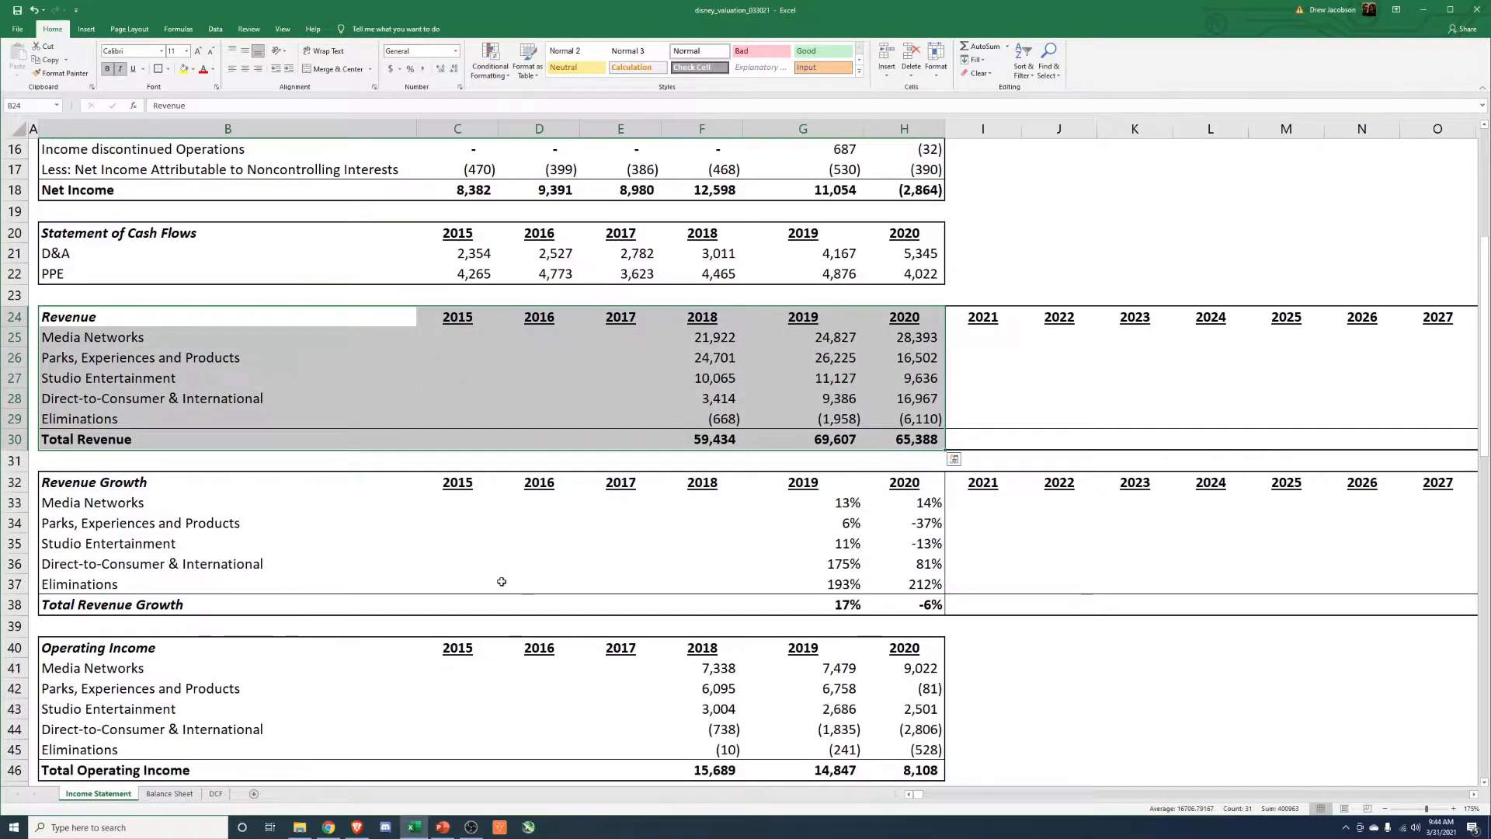
{"action": "left_click_drag", "start_coordinate": [20, 337], "coordinate": [22, 418]}
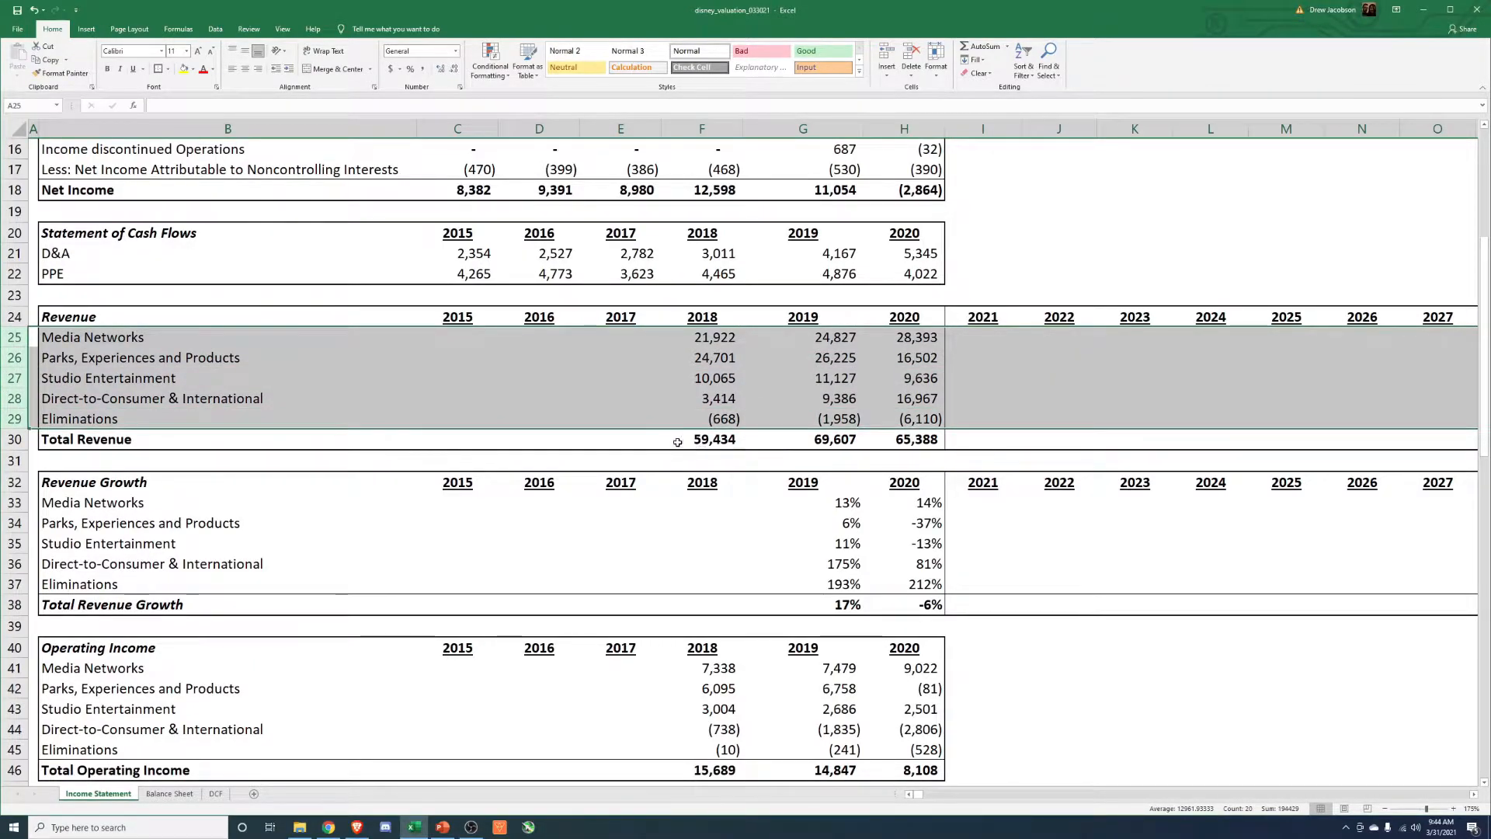
{"action": "left_click_drag", "start_coordinate": [715, 318], "coordinate": [715, 420]}
{"action": "left_click", "coordinate": [9, 397]}
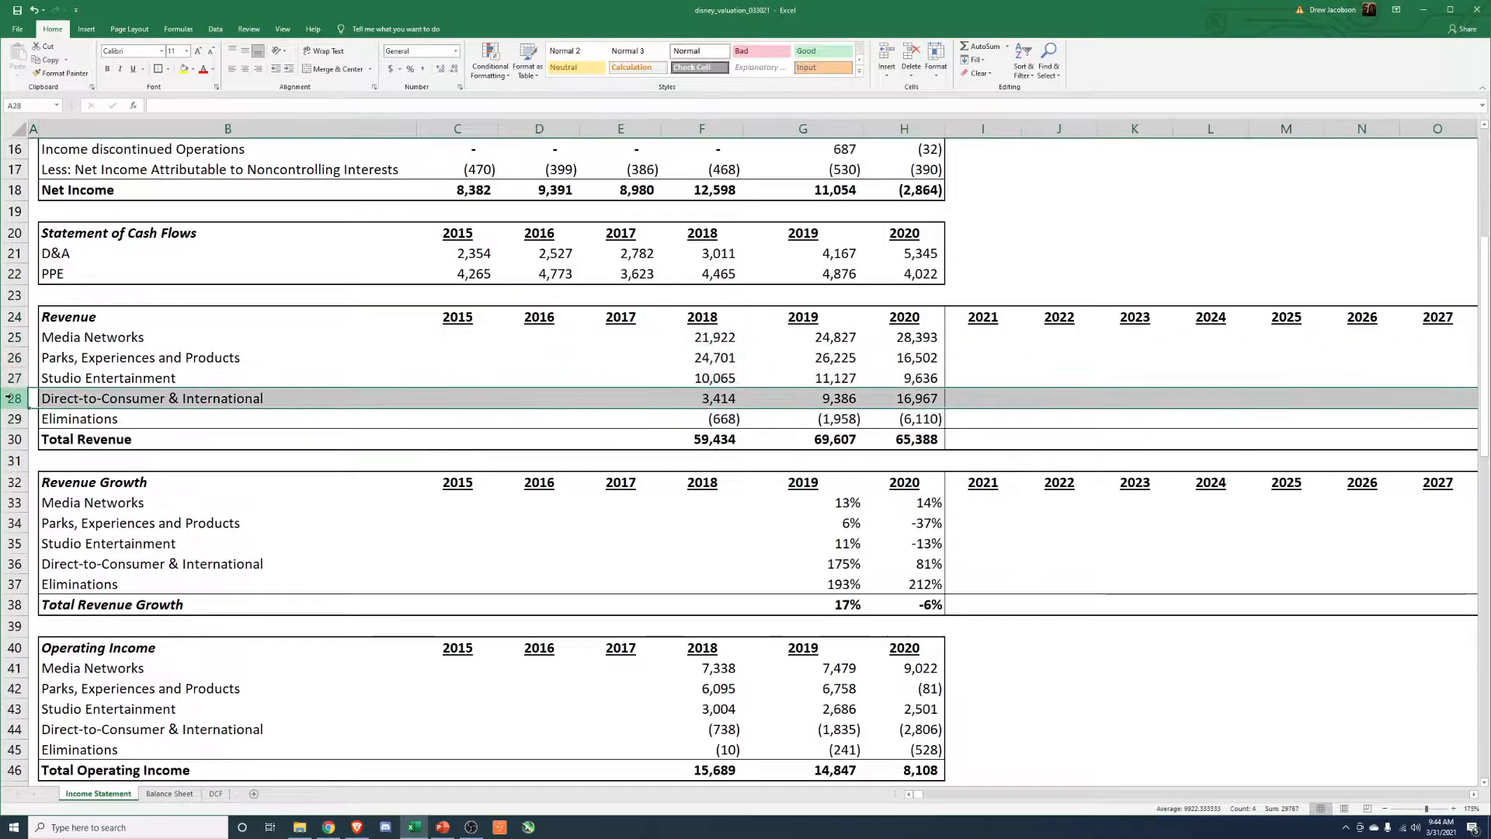
{"action": "left_click_drag", "start_coordinate": [703, 317], "coordinate": [739, 423]}
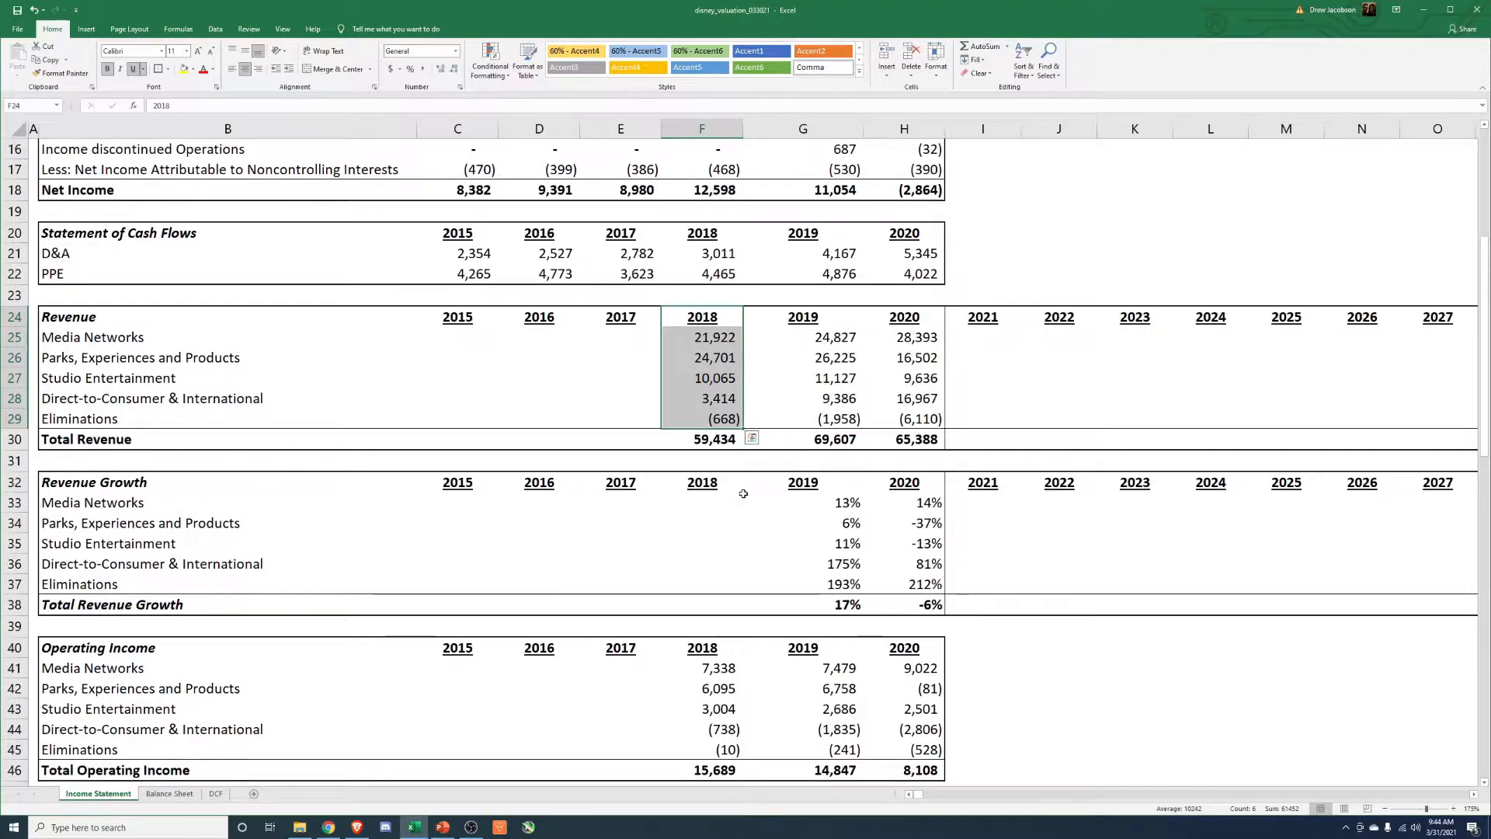
{"action": "left_click_drag", "start_coordinate": [466, 319], "coordinate": [618, 415]}
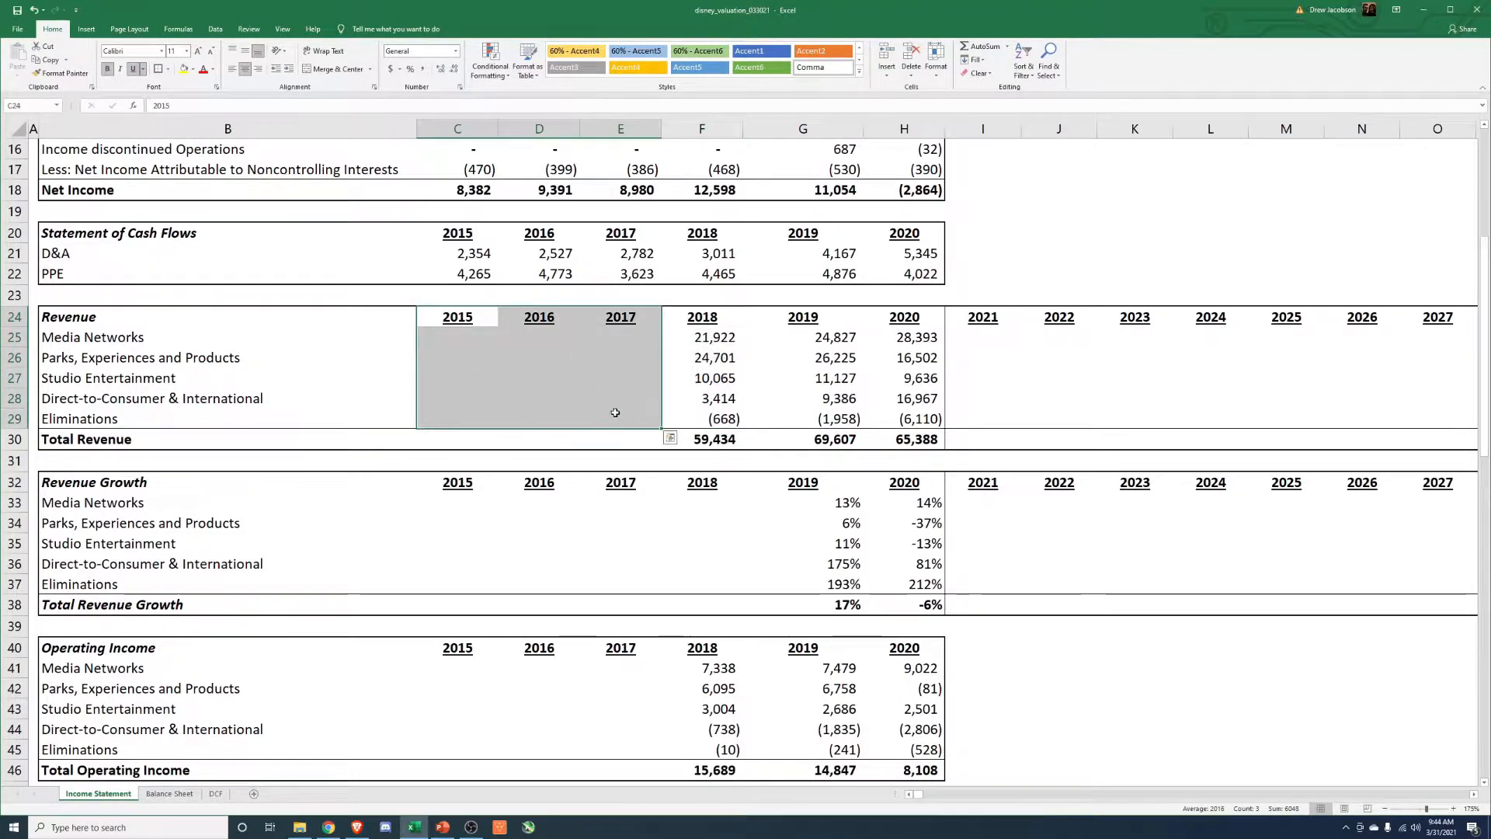
{"action": "left_click", "coordinate": [210, 397]}
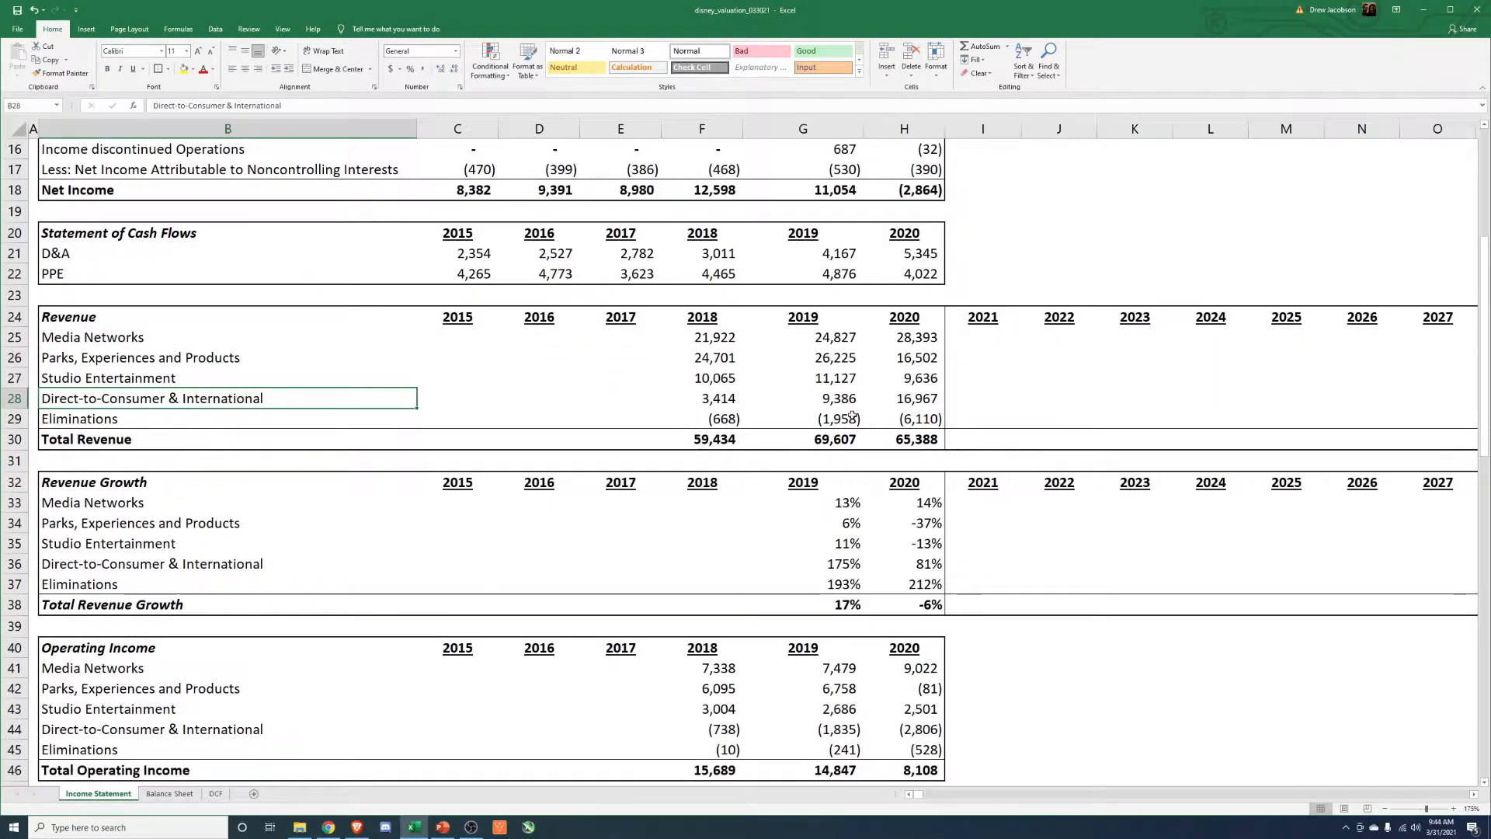
{"action": "left_click_drag", "start_coordinate": [718, 398], "coordinate": [907, 399]}
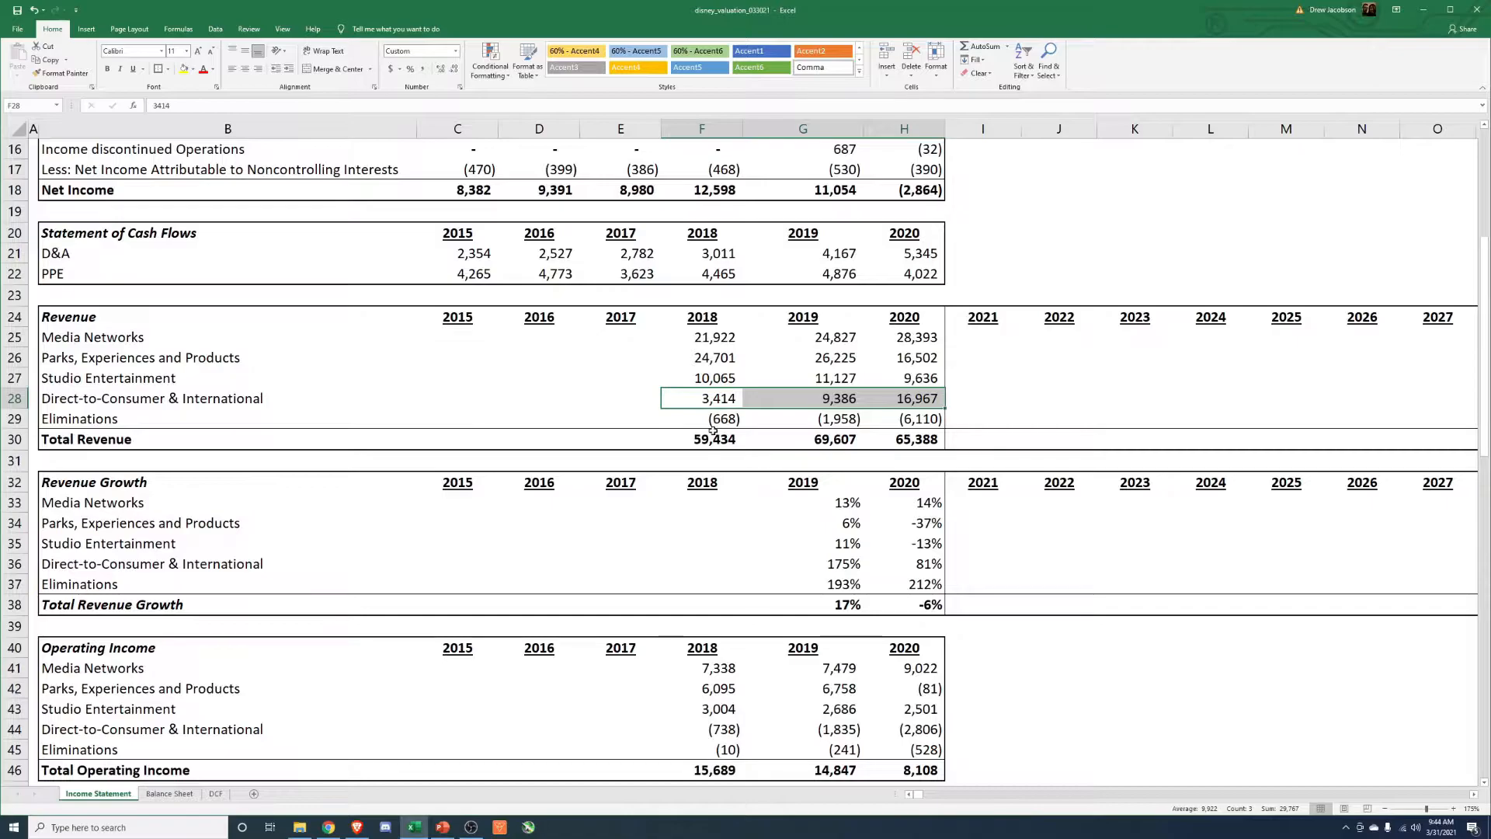
Review the 2019 and 2020 segment revenue growth rates and the Operating Income, Direct-to-Consumer and Paid Subscriptions tables.
{"action": "scroll", "coordinate": [694, 461], "scroll_direction": "down", "scroll_amount": 2}
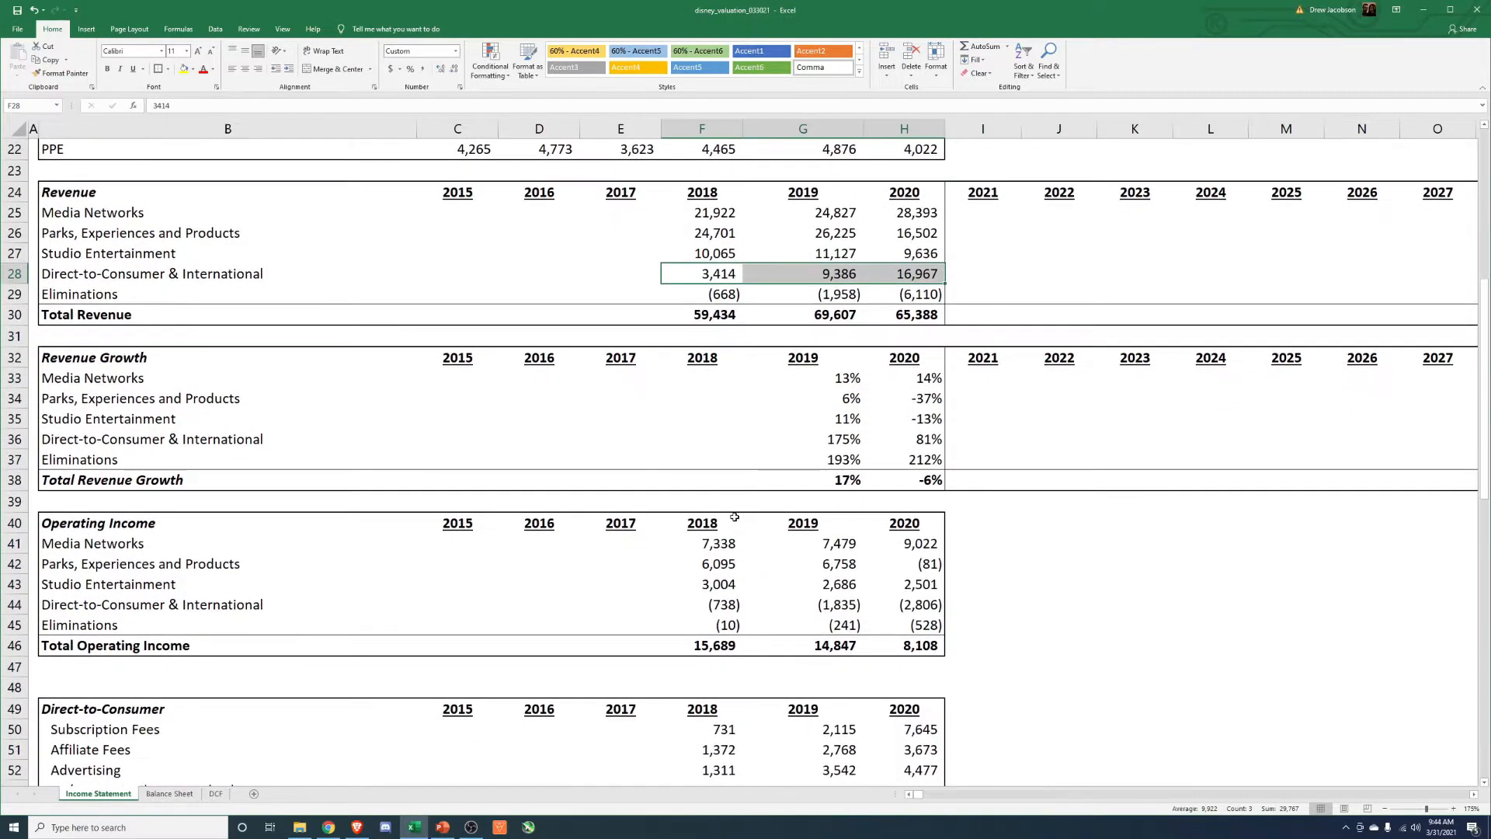
{"action": "left_click", "coordinate": [233, 385]}
{"action": "left_click_drag", "start_coordinate": [834, 380], "coordinate": [920, 480]}
{"action": "scroll", "coordinate": [922, 477], "scroll_direction": "down", "scroll_amount": 4}
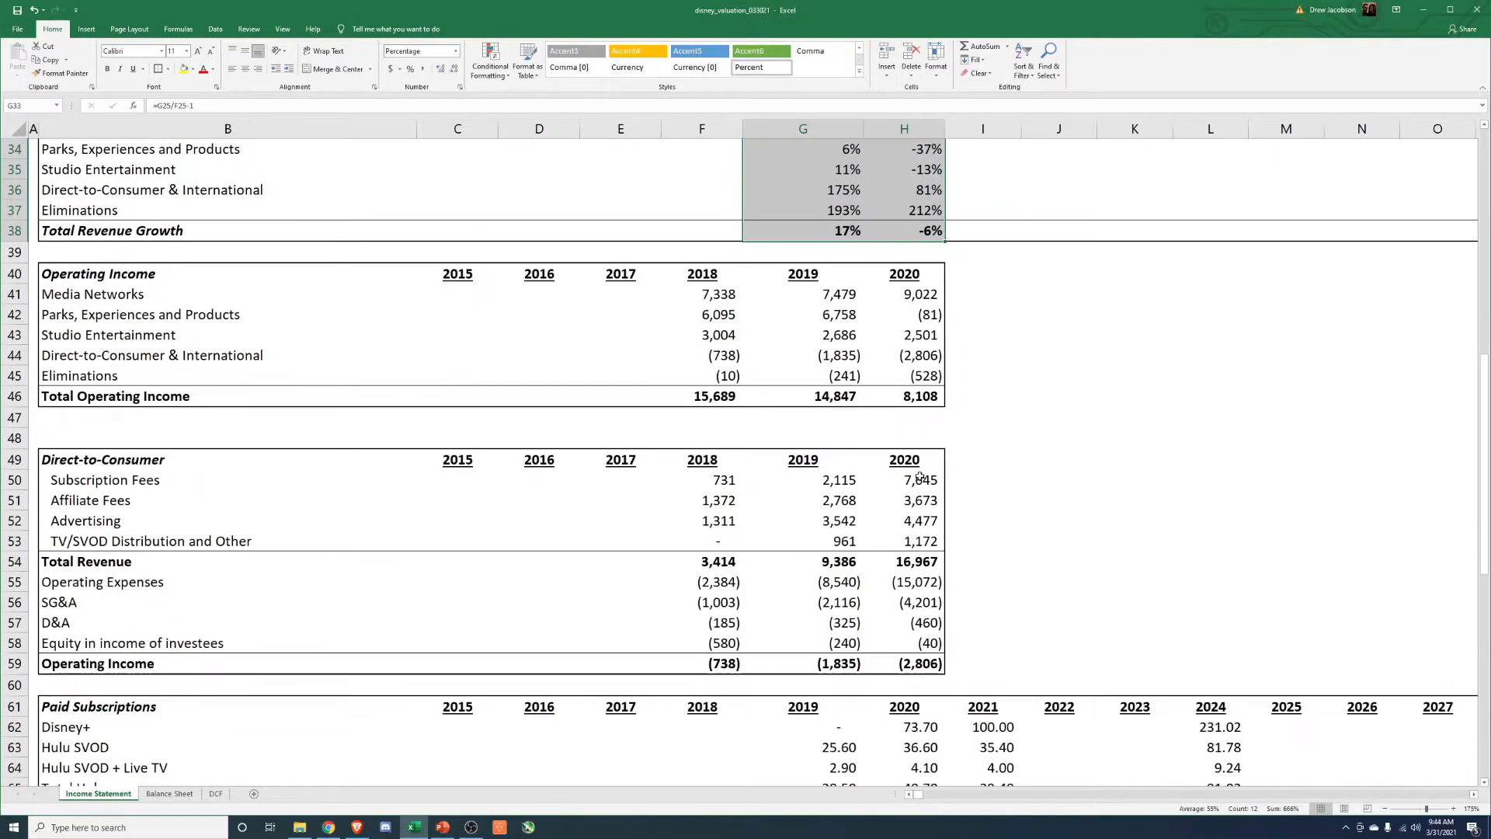
{"action": "scroll", "coordinate": [916, 478], "scroll_direction": "down", "scroll_amount": 1}
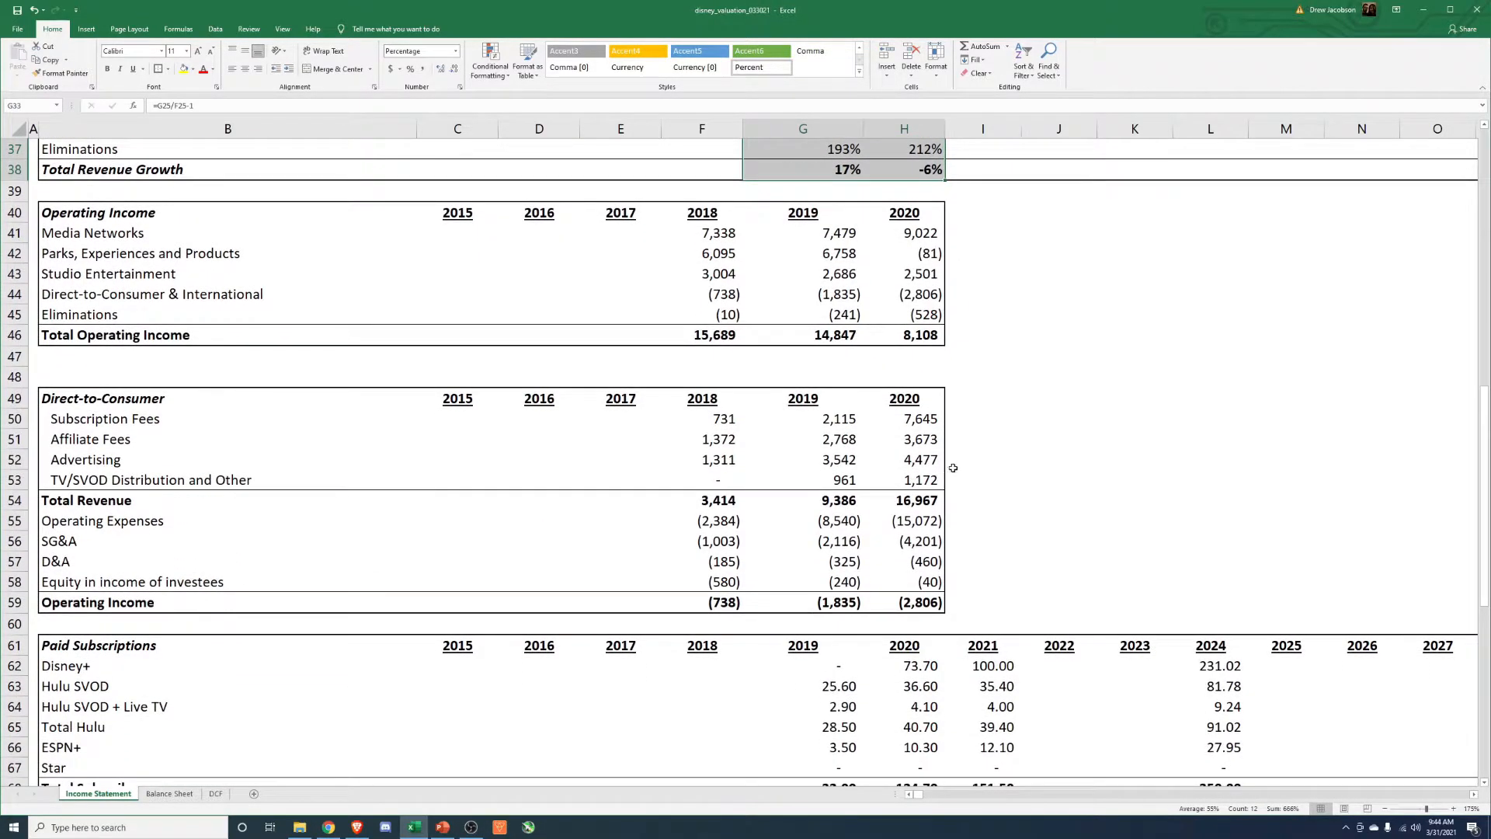
{"action": "scroll", "coordinate": [951, 468], "scroll_direction": "down", "scroll_amount": 1}
{"action": "scroll", "coordinate": [950, 468], "scroll_direction": "up", "scroll_amount": 2}
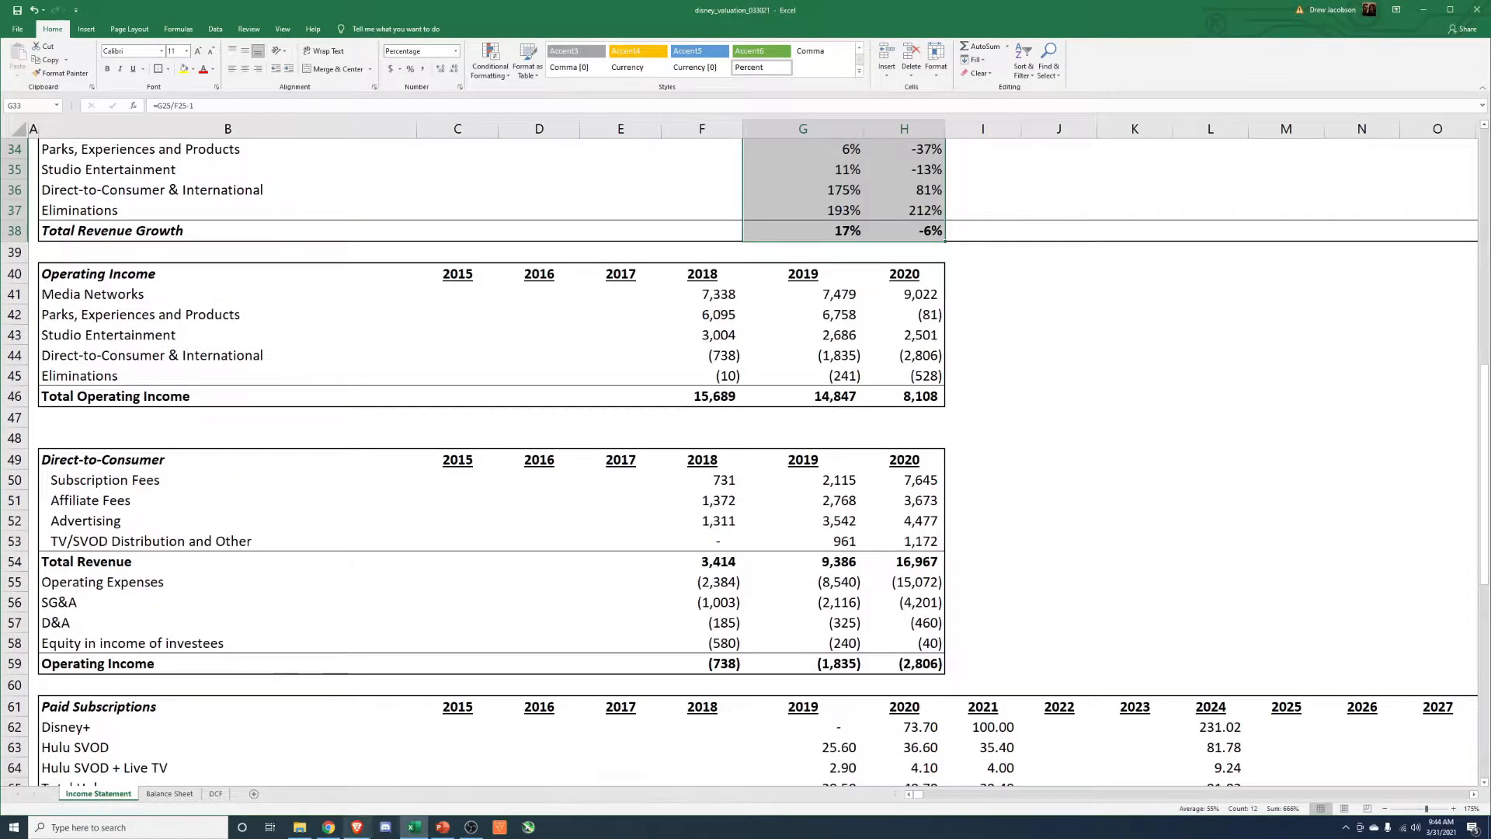
Switch to the 2020 Annual Report in the browser and examine the Direct-to-Consumer & International operating results, from revenue items to expenses.
{"action": "left_click", "coordinate": [357, 827]}
{"action": "left_click", "coordinate": [749, 8]}
{"action": "scroll", "coordinate": [456, 468], "scroll_direction": "down", "scroll_amount": 5}
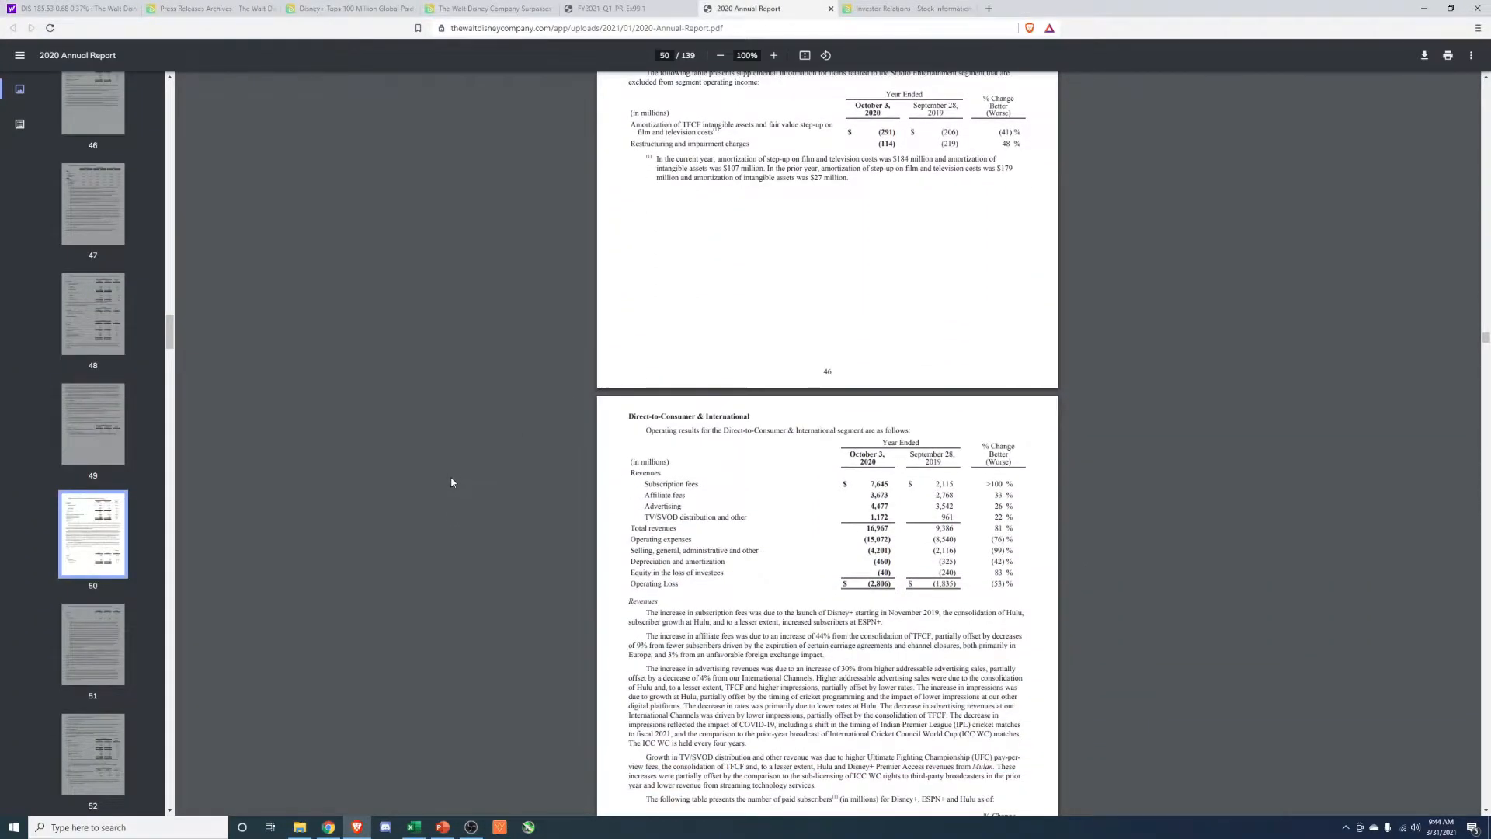
{"action": "left_click", "coordinate": [761, 486]}
{"action": "left_click_drag", "start_coordinate": [630, 475], "coordinate": [681, 587]}
{"action": "left_click", "coordinate": [683, 601]}
{"action": "left_click_drag", "start_coordinate": [644, 480], "coordinate": [857, 520]}
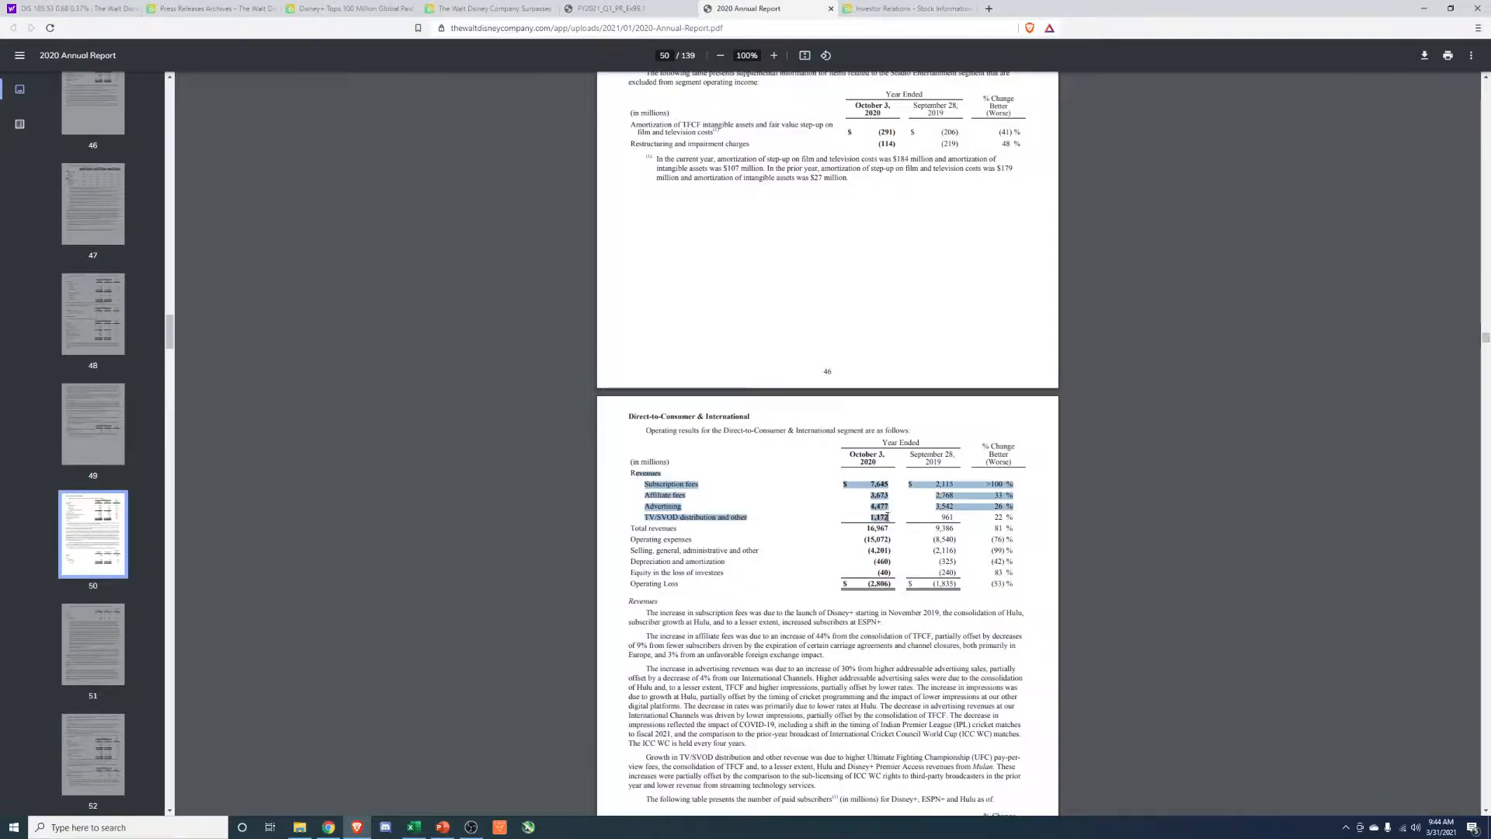
{"action": "left_click", "coordinate": [684, 531]}
{"action": "left_click_drag", "start_coordinate": [639, 546], "coordinate": [714, 544]}
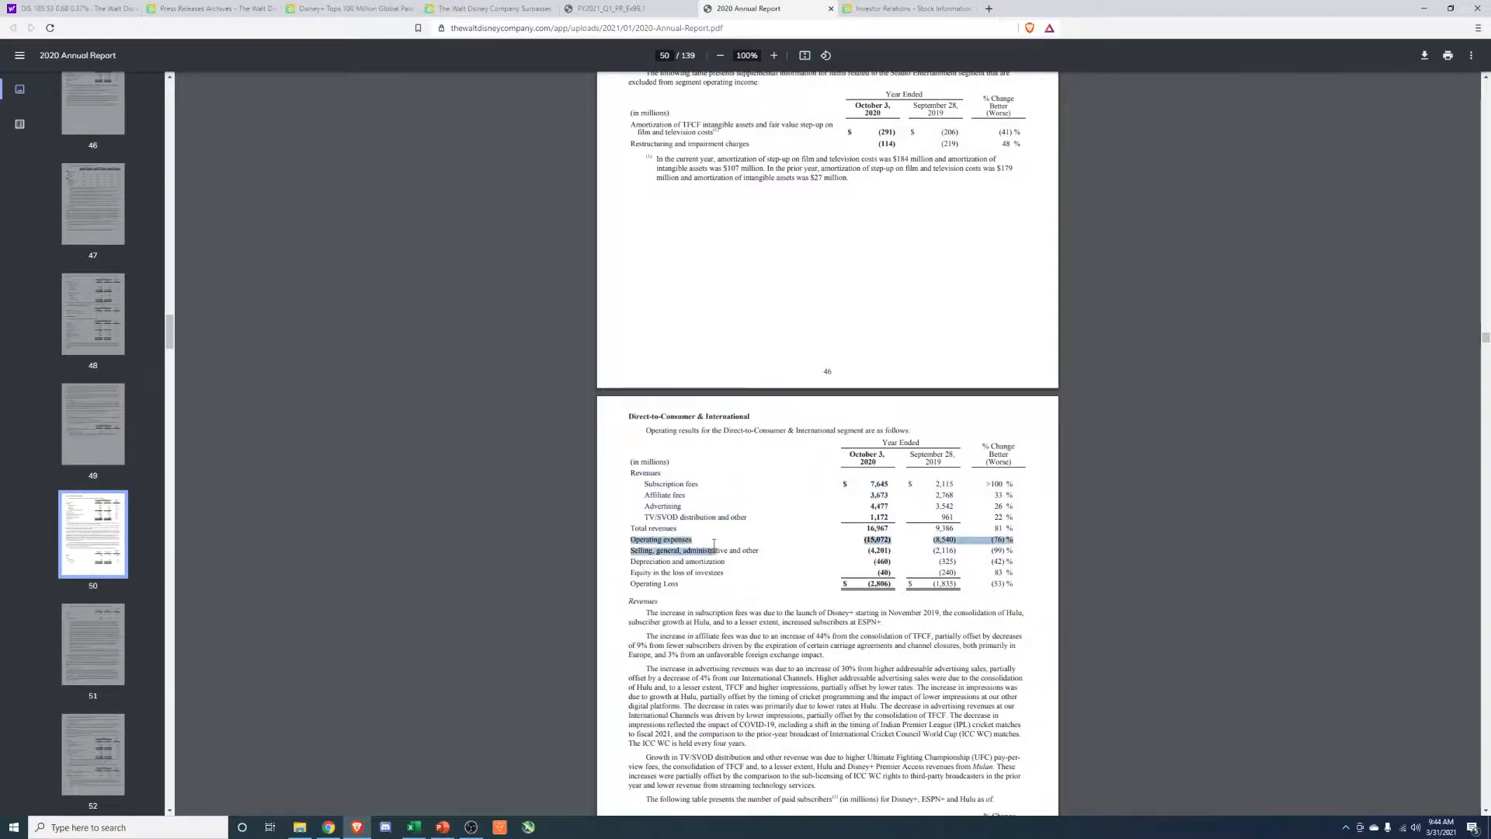
{"action": "left_click", "coordinate": [704, 555]}
{"action": "left_click_drag", "start_coordinate": [628, 560], "coordinate": [720, 577]}
{"action": "left_click", "coordinate": [641, 573]}
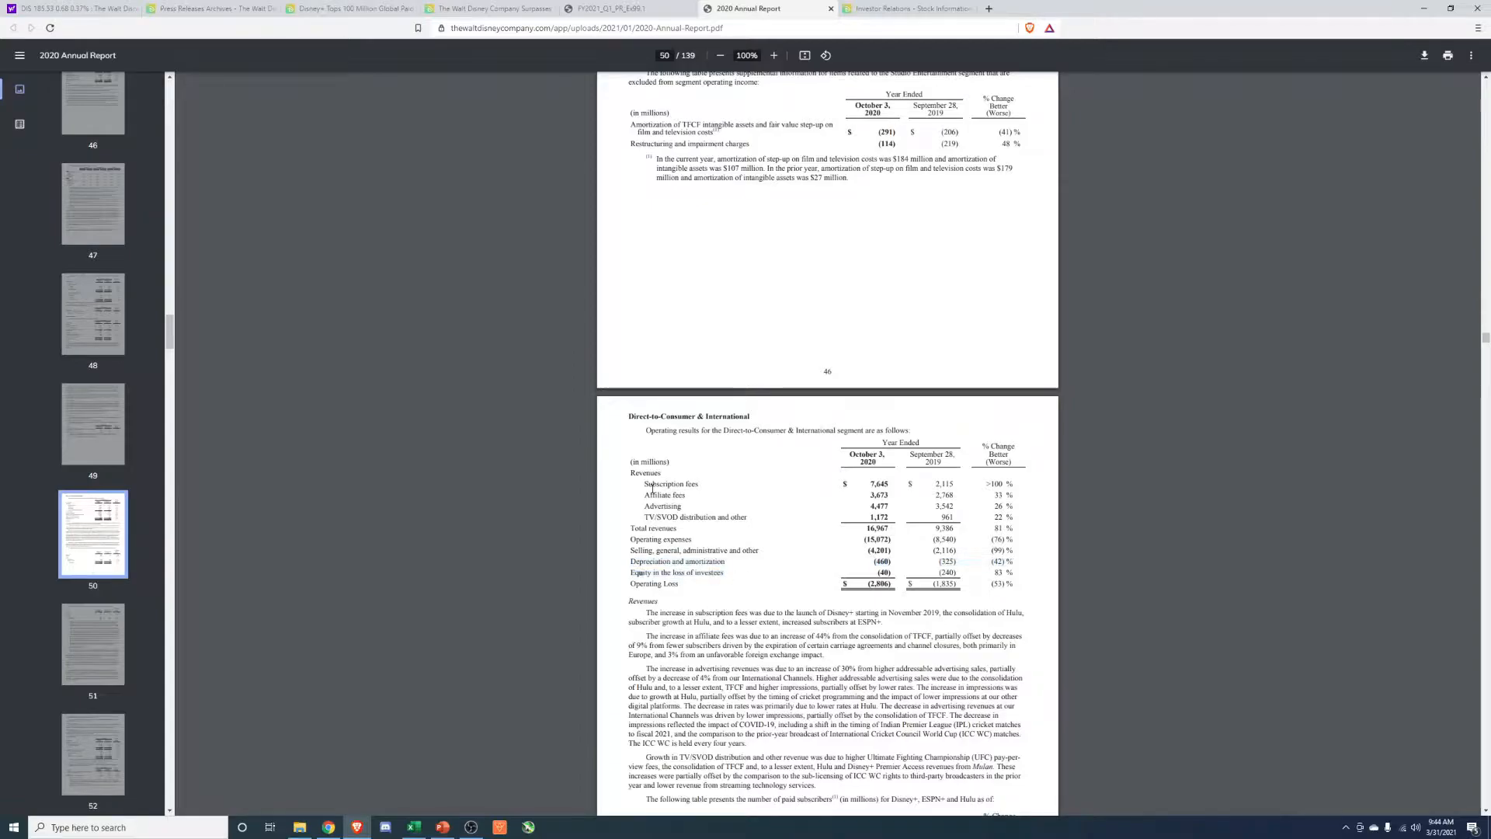
{"action": "left_click_drag", "start_coordinate": [629, 411], "coordinate": [722, 432]}
Look back through the annual report's Studio Entertainment and Parks, Experiences and Products segment results.
{"action": "scroll", "coordinate": [725, 536], "scroll_direction": "up", "scroll_amount": 10}
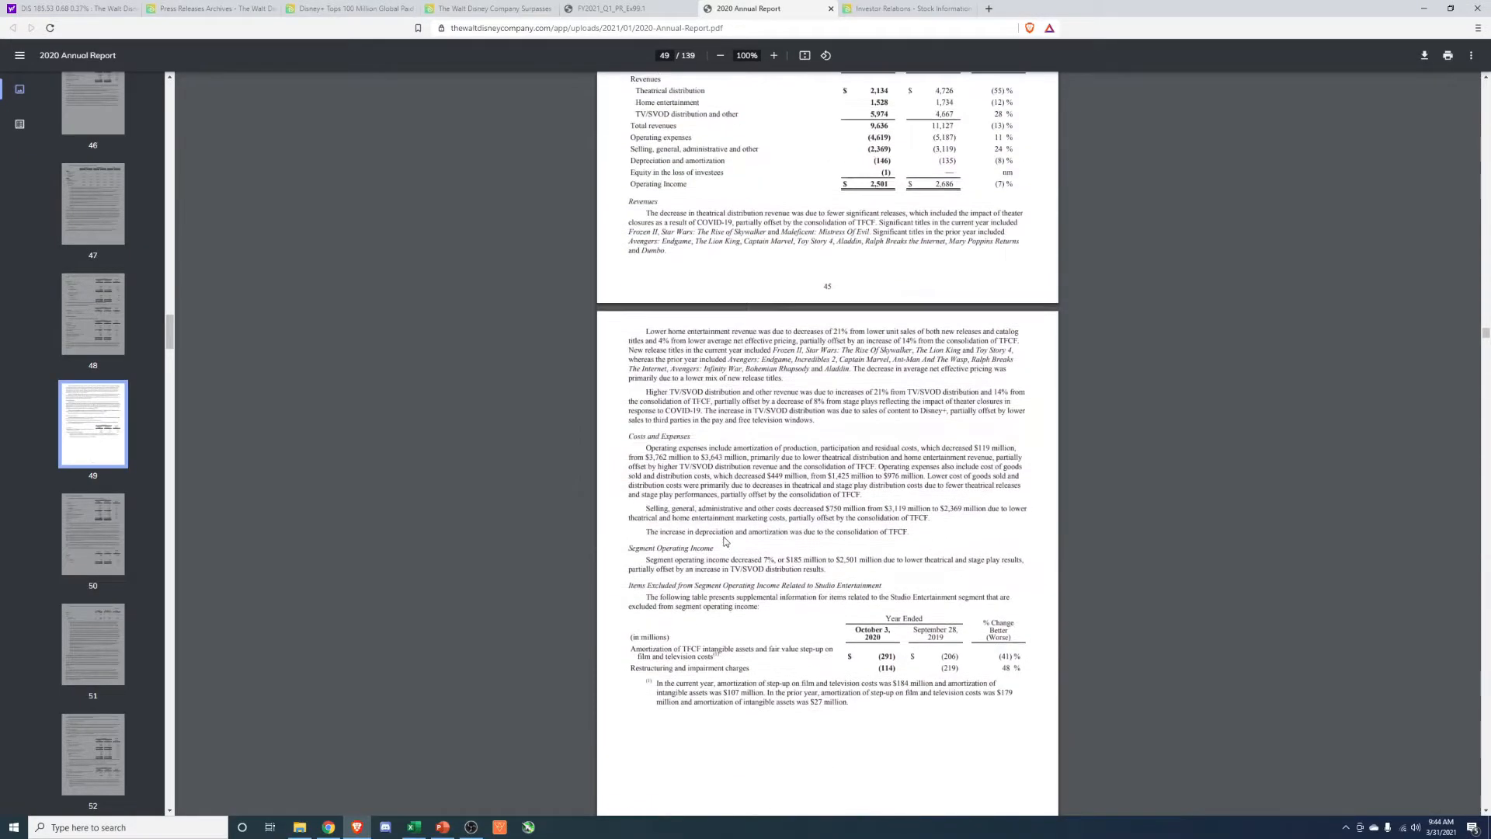
{"action": "scroll", "coordinate": [725, 541], "scroll_direction": "up", "scroll_amount": 1}
{"action": "left_click_drag", "start_coordinate": [637, 433], "coordinate": [669, 474]}
{"action": "scroll", "coordinate": [669, 474], "scroll_direction": "up", "scroll_amount": 5}
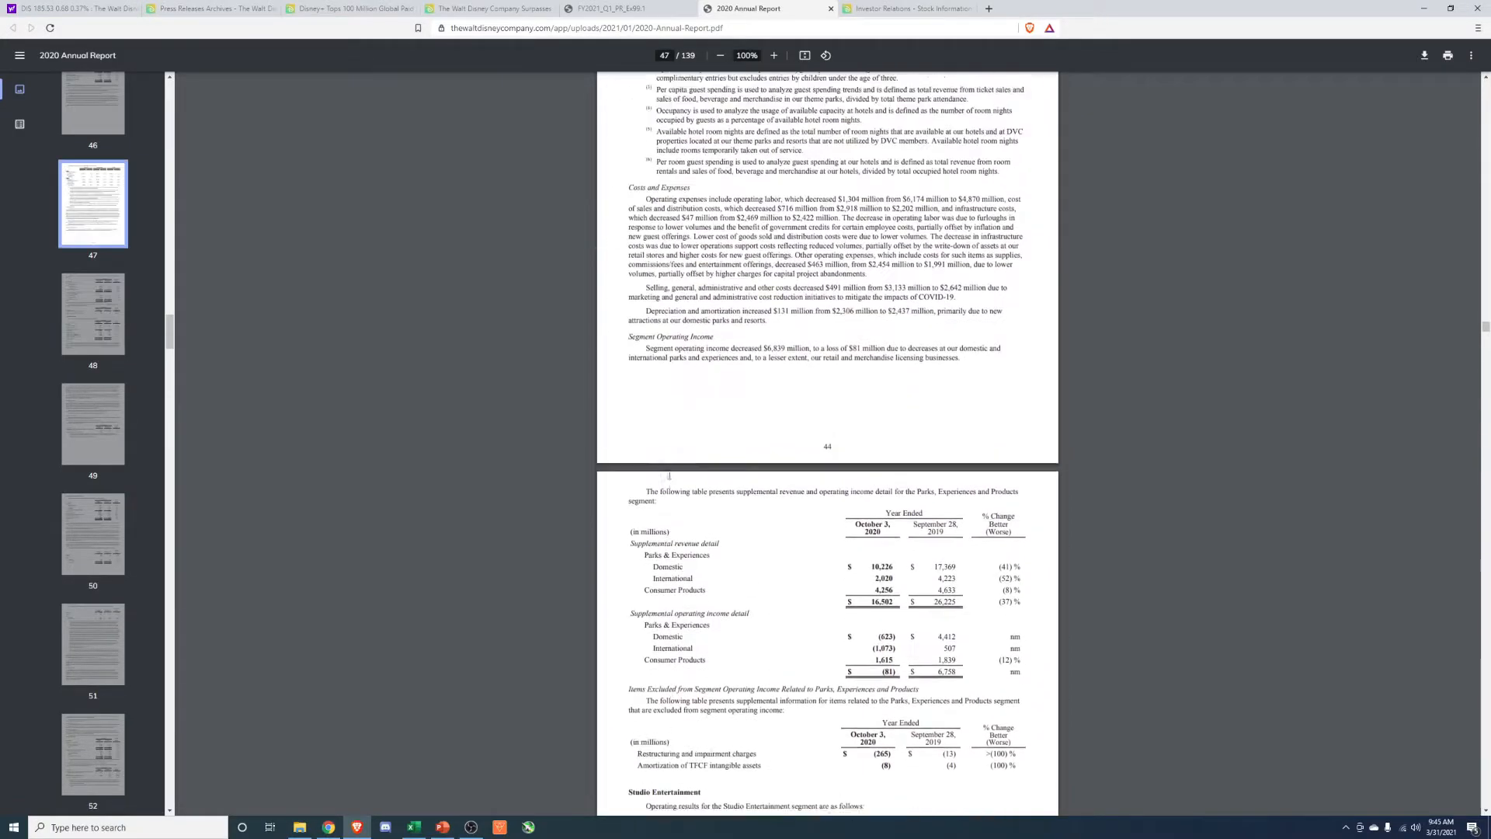
{"action": "scroll", "coordinate": [669, 473], "scroll_direction": "up", "scroll_amount": 2}
{"action": "scroll", "coordinate": [667, 474], "scroll_direction": "up", "scroll_amount": 9}
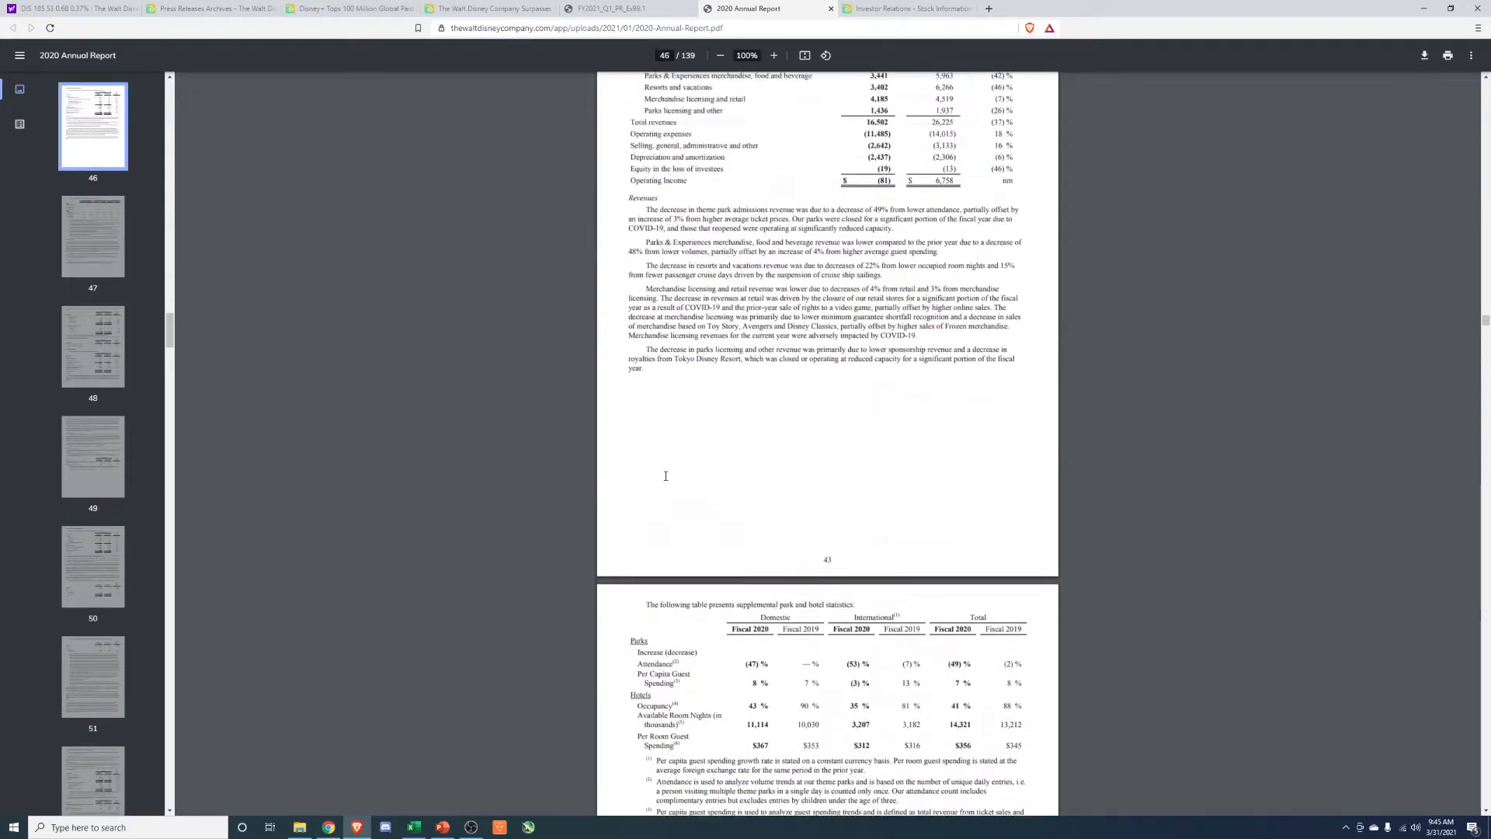
Check the Parks, Experiences and Products results, switch back to the Excel workbook and review the tables from Revenue Growth down to Annual Revenue.
{"action": "left_click_drag", "start_coordinate": [629, 307], "coordinate": [707, 433]}
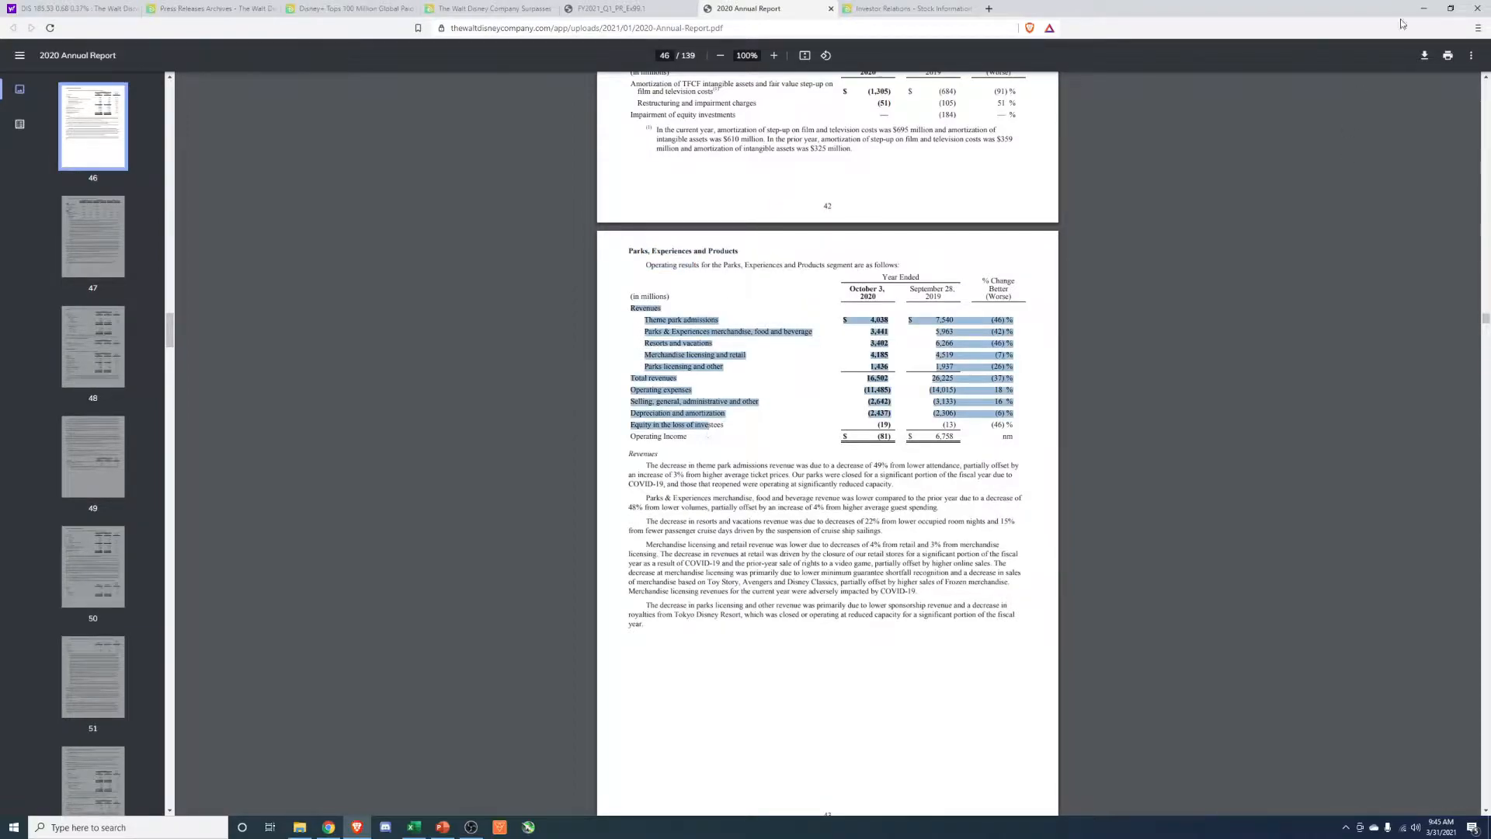
{"action": "left_click", "coordinate": [1423, 9]}
{"action": "left_click", "coordinate": [1142, 460]}
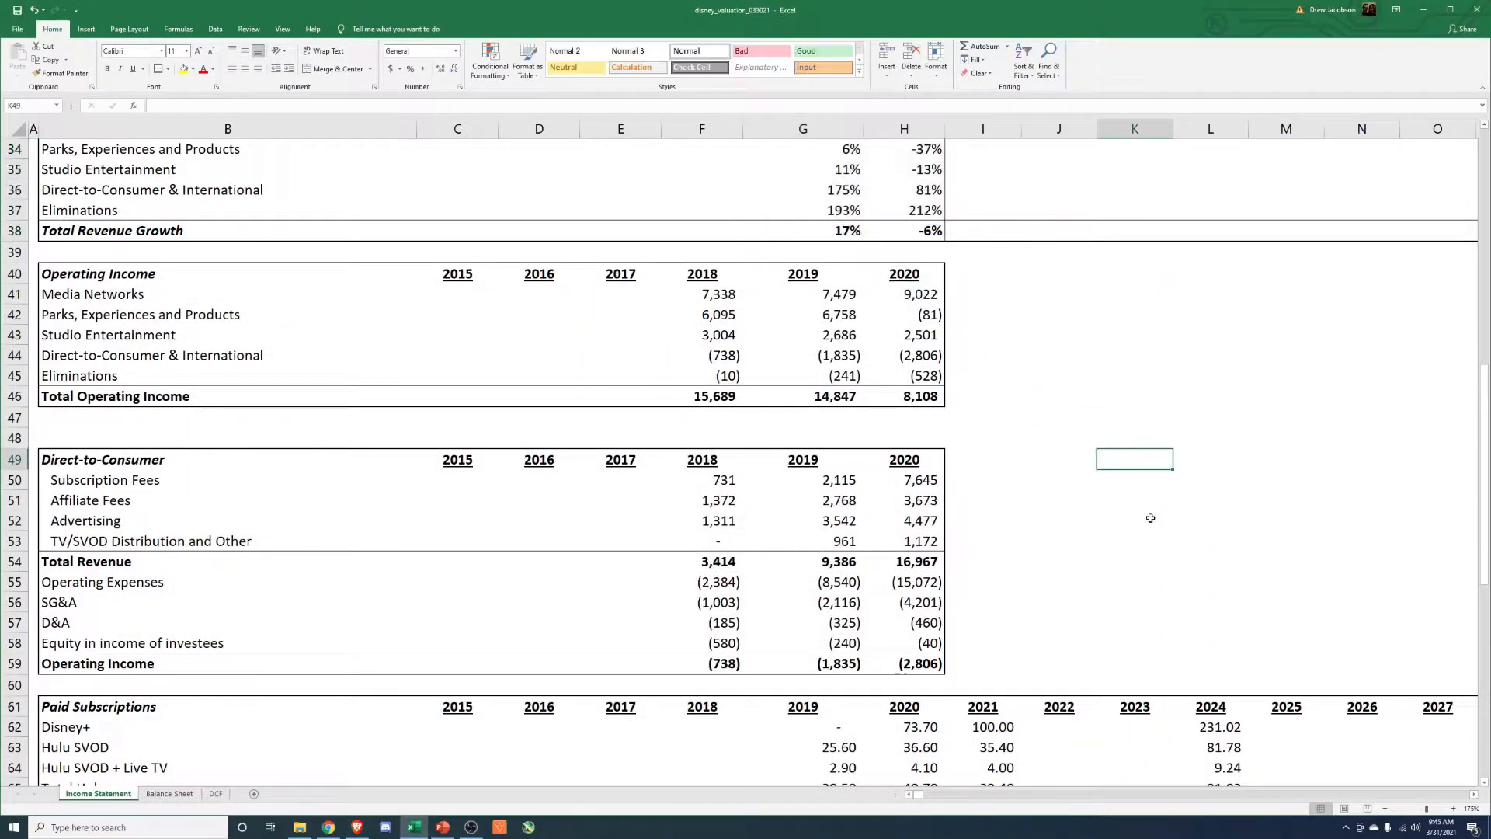
{"action": "scroll", "coordinate": [1136, 536], "scroll_direction": "down", "scroll_amount": 7}
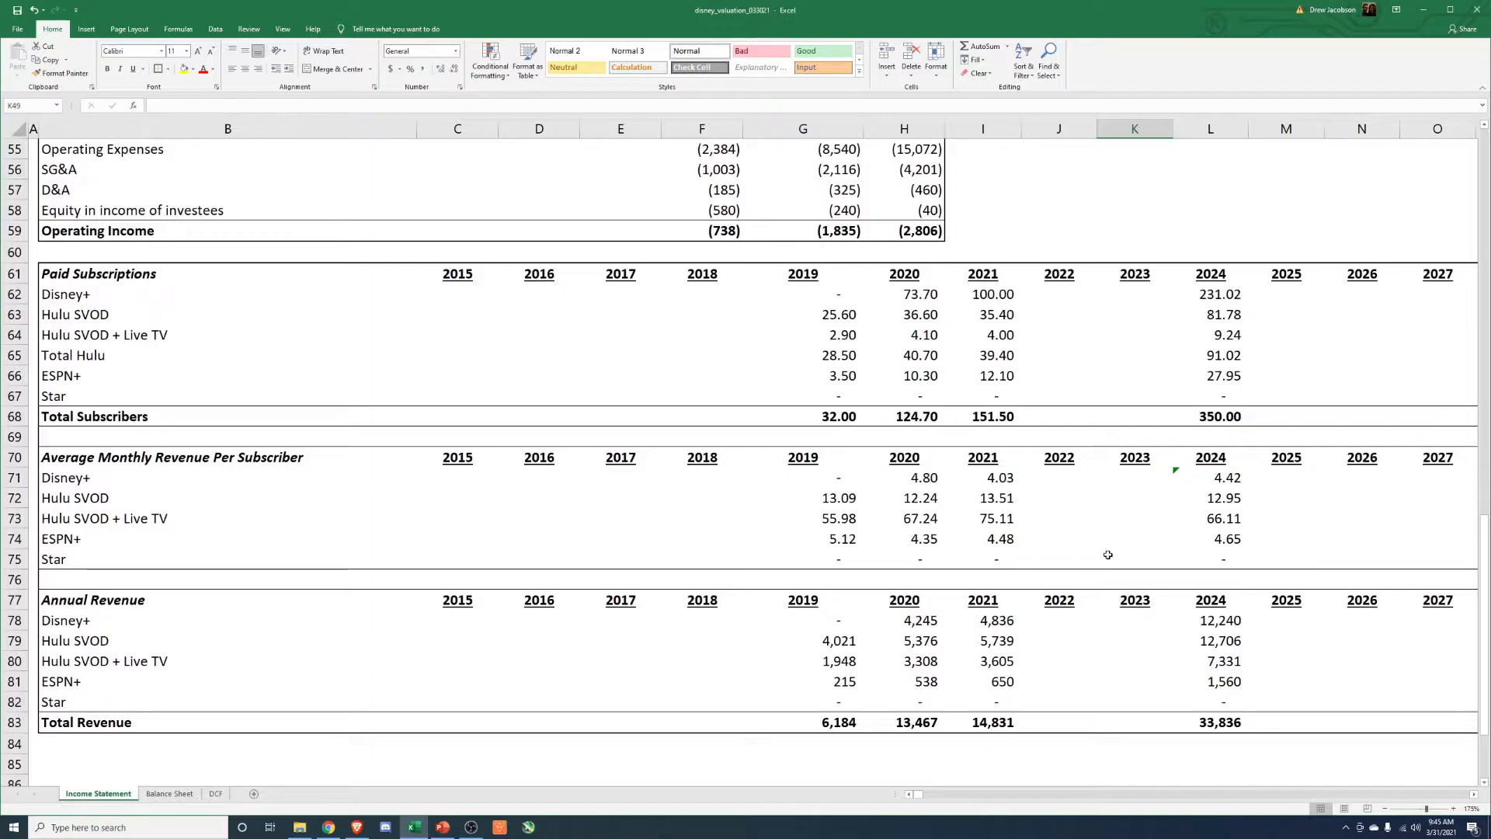
{"action": "scroll", "coordinate": [1105, 562], "scroll_direction": "up", "scroll_amount": 8}
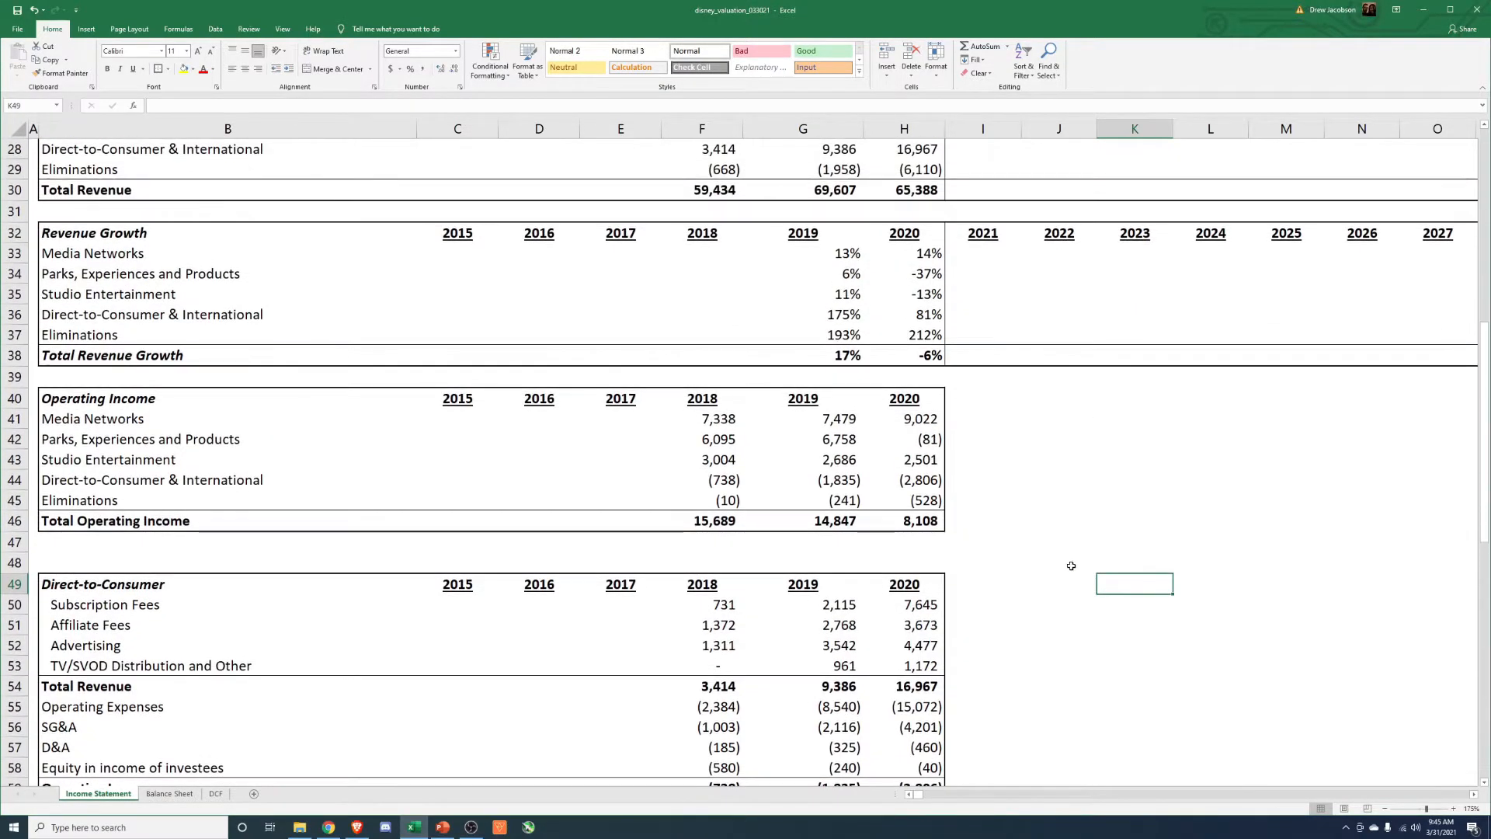
{"action": "scroll", "coordinate": [1067, 568], "scroll_direction": "down", "scroll_amount": 8}
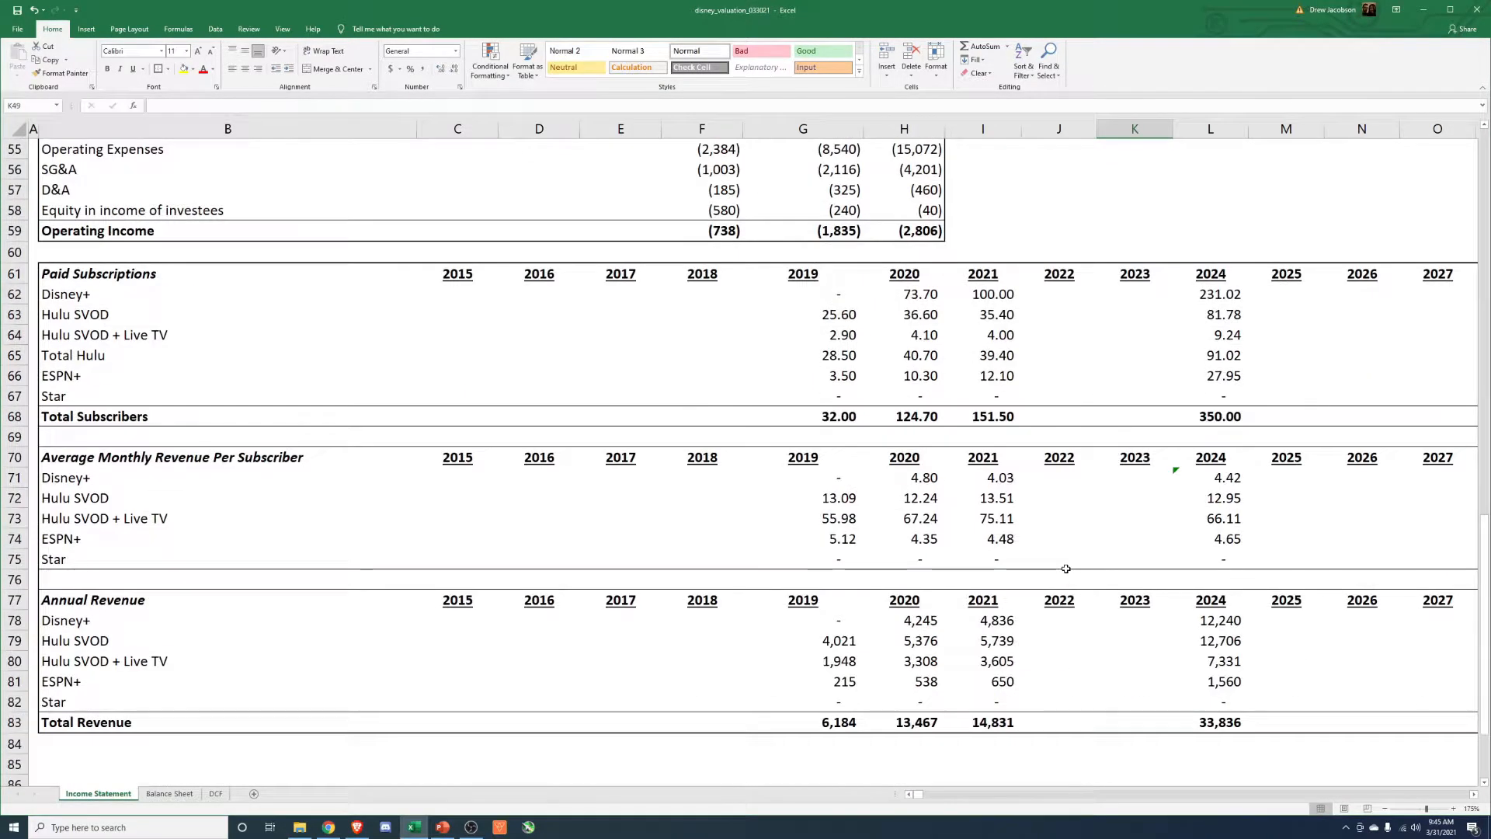
{"action": "scroll", "coordinate": [1067, 568], "scroll_direction": "down", "scroll_amount": 2}
{"action": "scroll", "coordinate": [1012, 571], "scroll_direction": "down", "scroll_amount": 1}
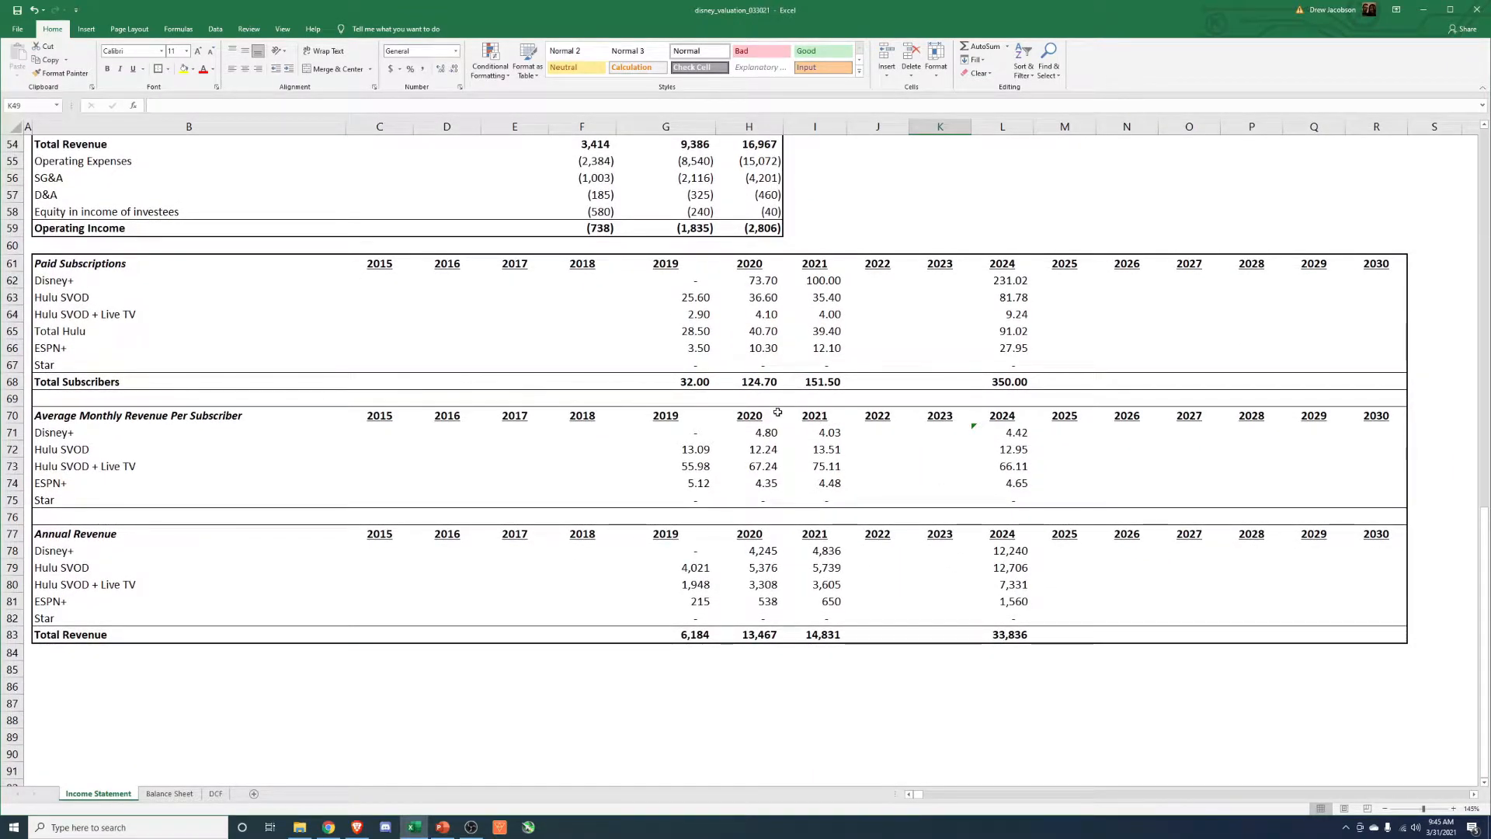
Compare the 2021 and 2024 subscriber figures for each service in the Paid Subscriptions table.
{"action": "left_click_drag", "start_coordinate": [817, 282], "coordinate": [815, 358]}
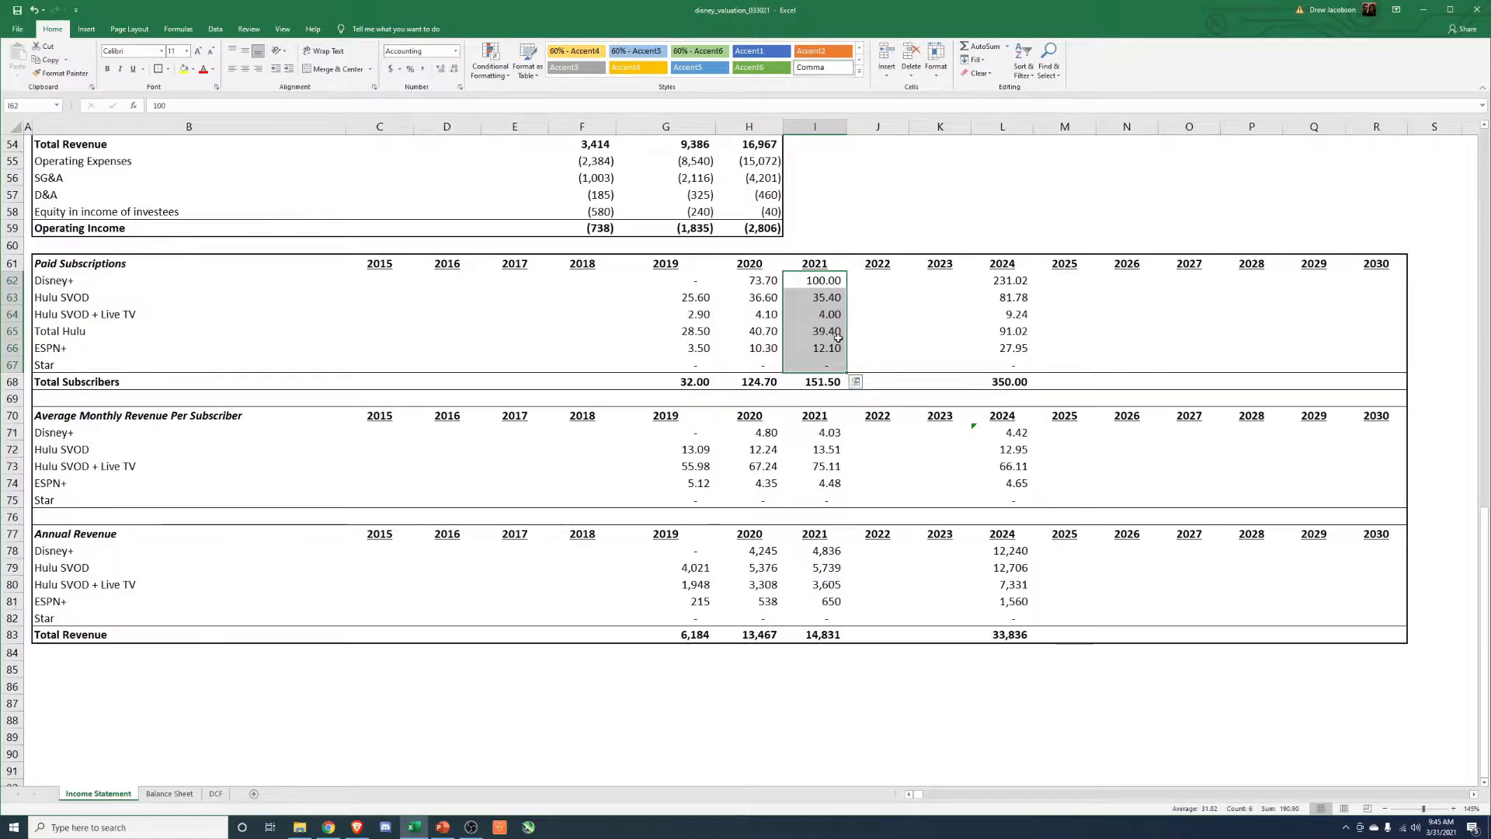
{"action": "left_click_drag", "start_coordinate": [815, 298], "coordinate": [821, 347]}
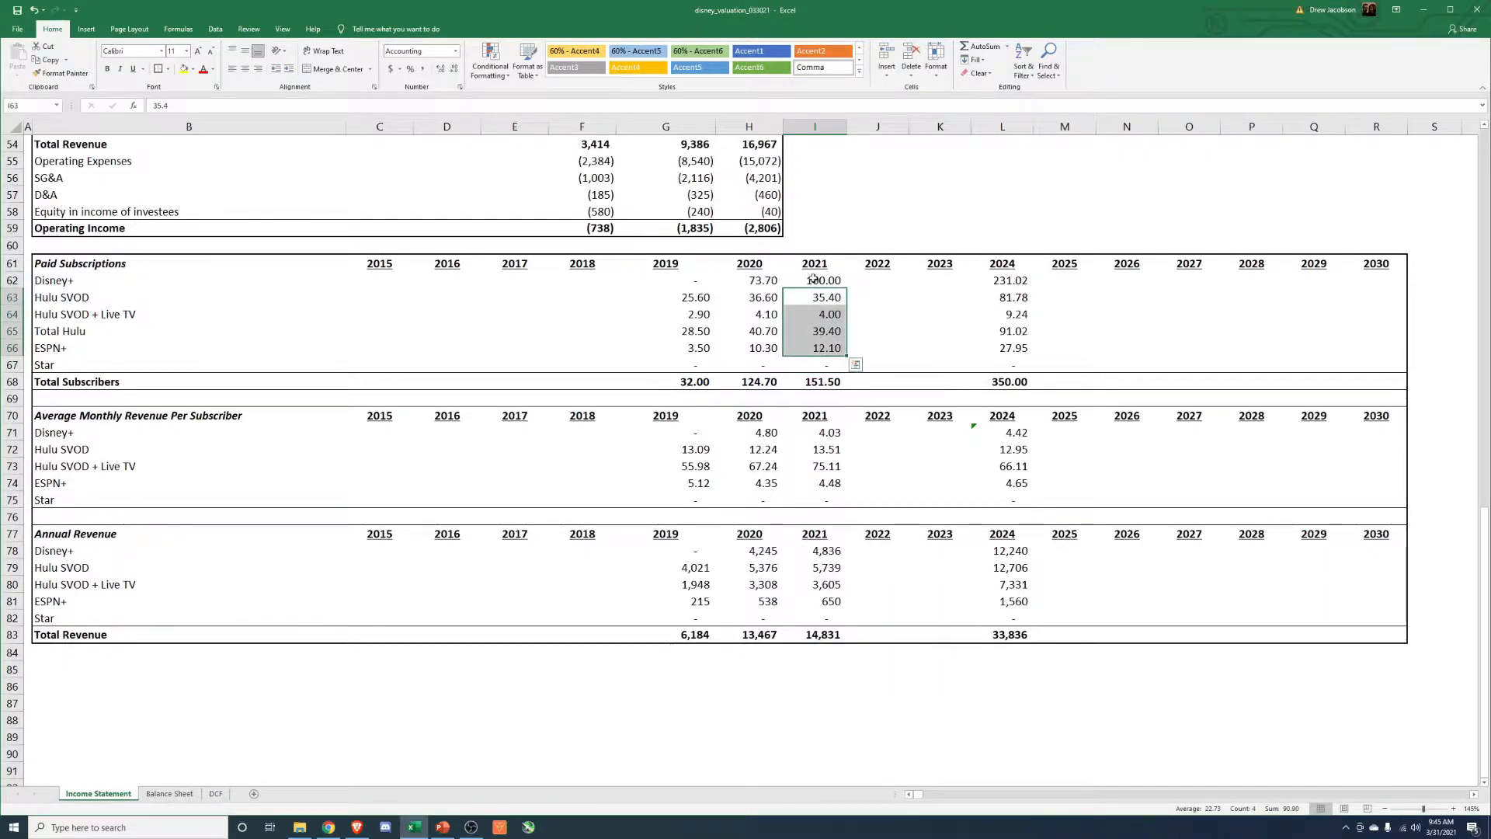
{"action": "key", "text": "Up"}
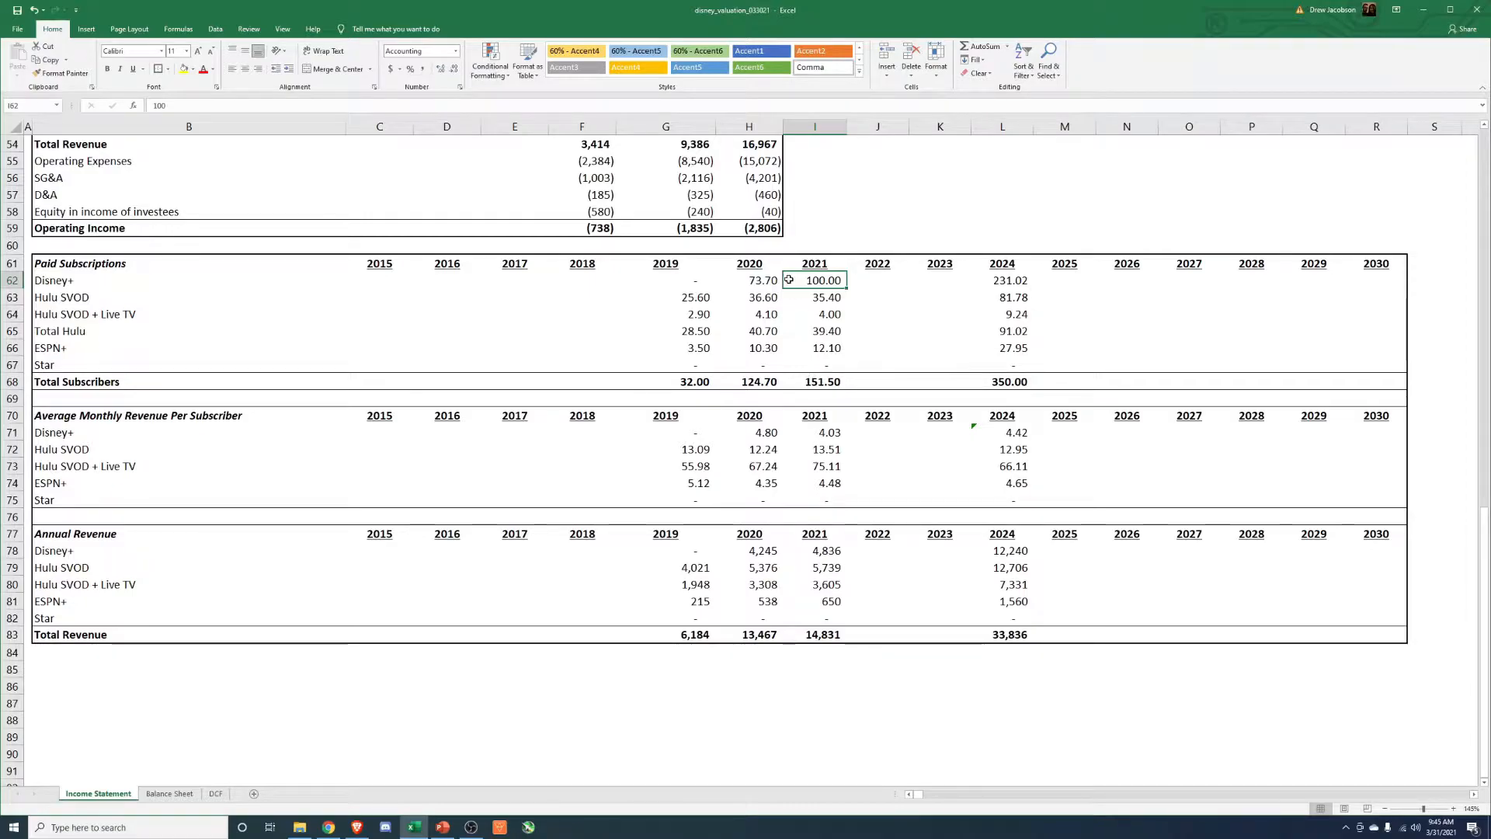
{"action": "left_click_drag", "start_coordinate": [811, 264], "coordinate": [811, 381]}
{"action": "left_click_drag", "start_coordinate": [992, 268], "coordinate": [1003, 380]}
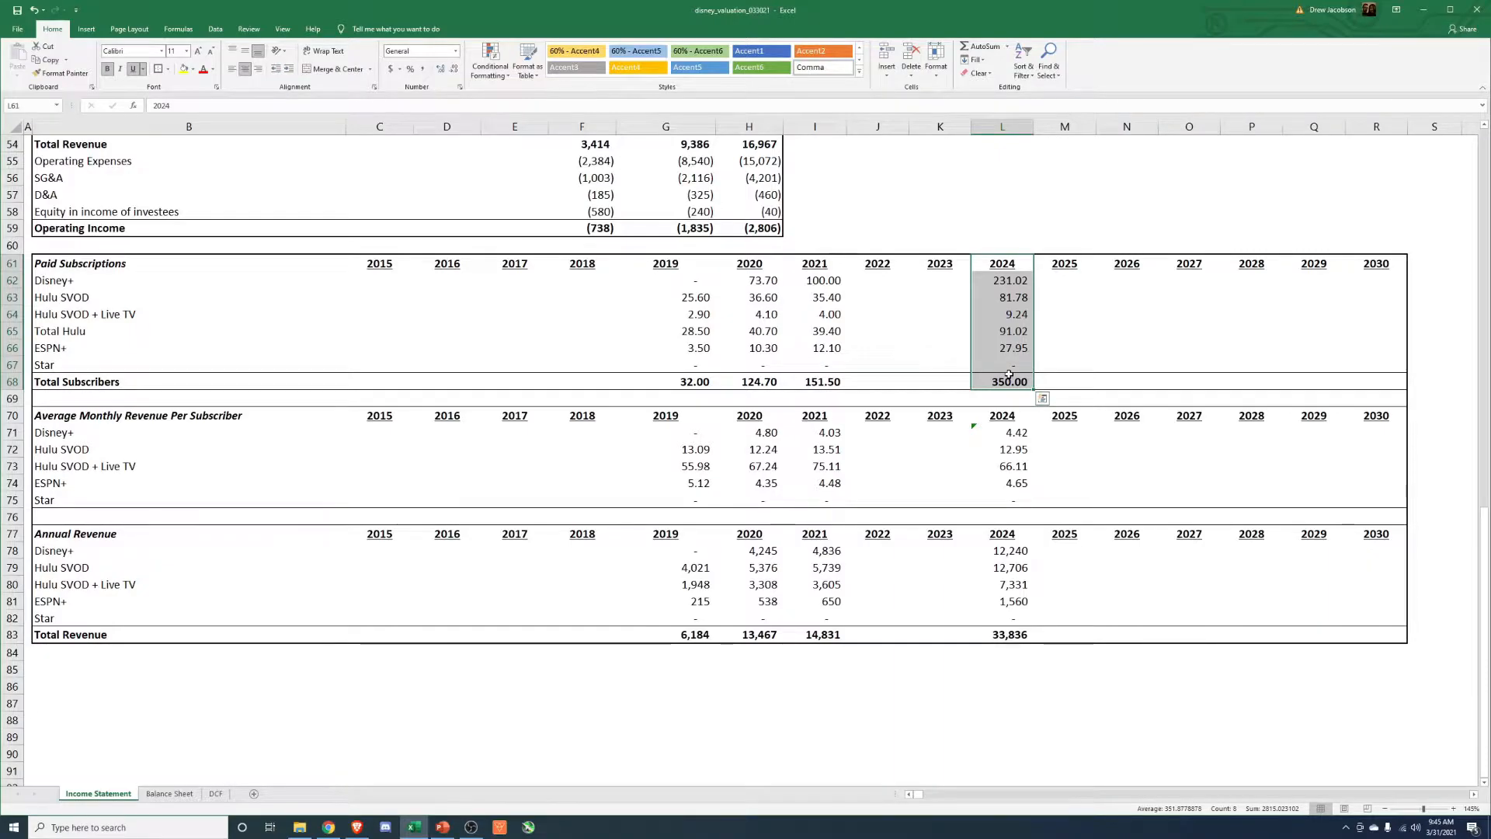
{"action": "left_click", "coordinate": [992, 383]}
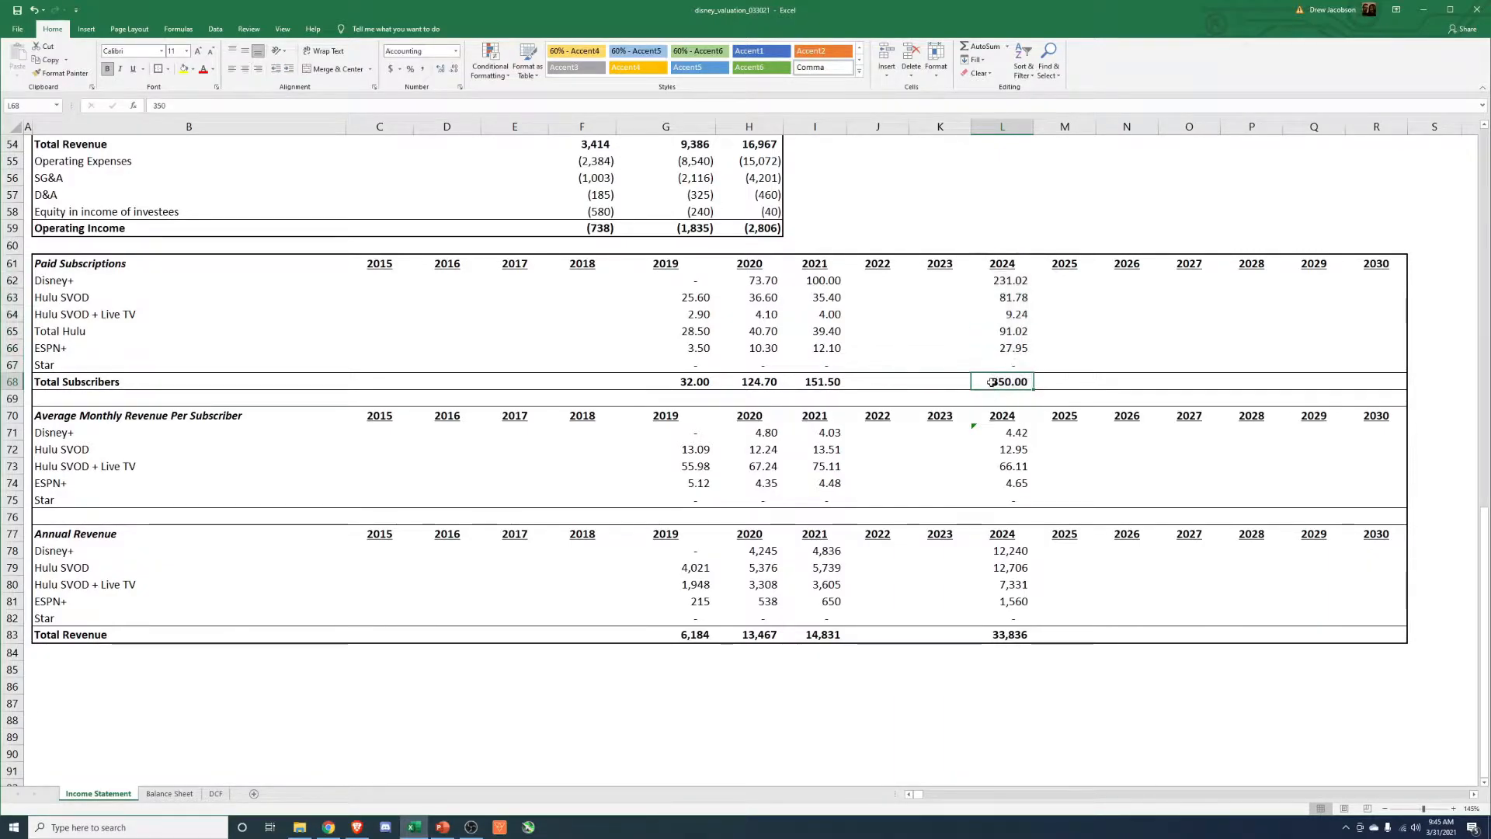
{"action": "left_click_drag", "start_coordinate": [997, 280], "coordinate": [1014, 364]}
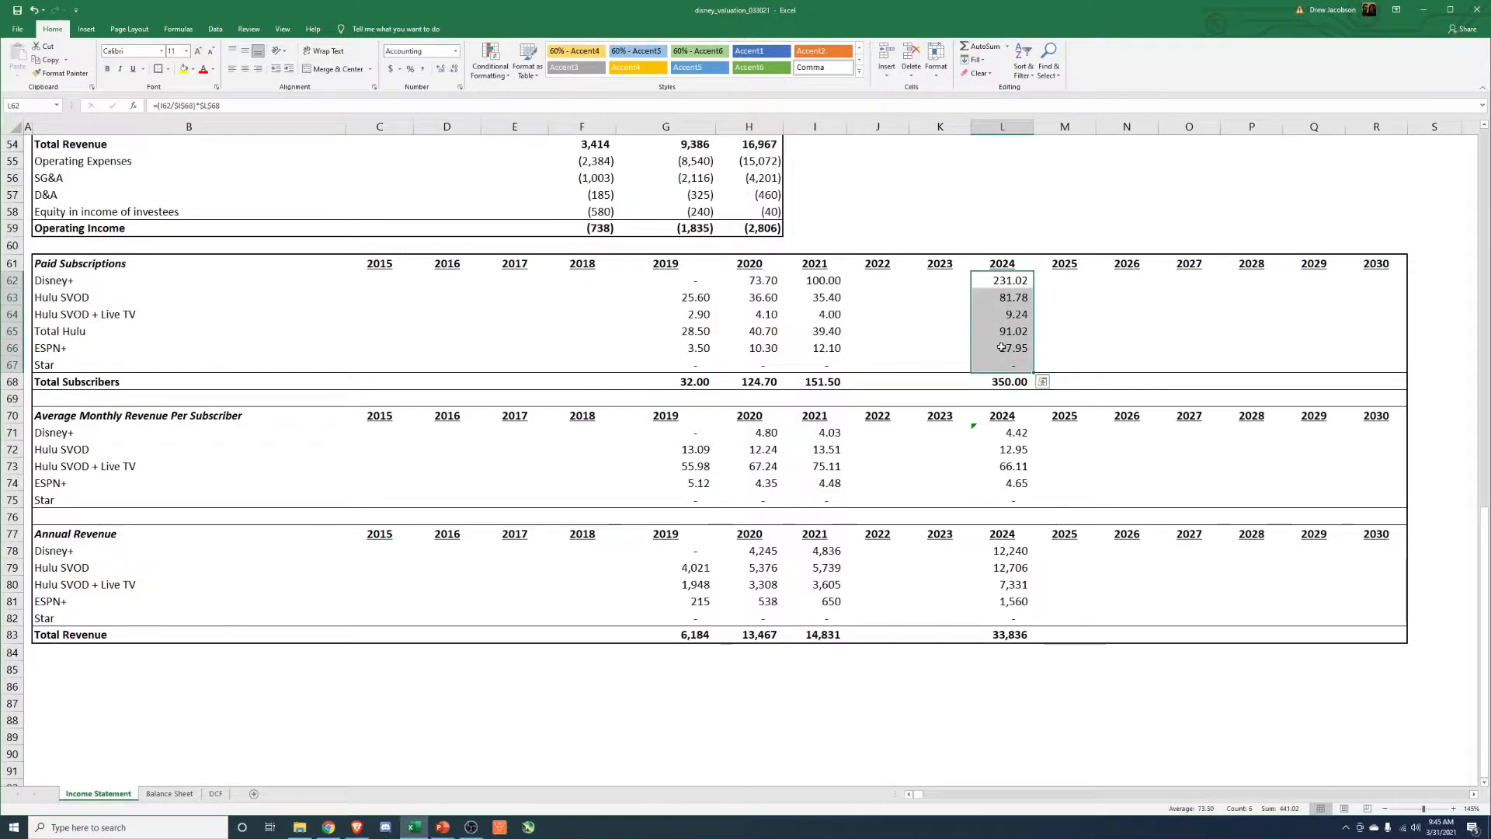
{"action": "left_click_drag", "start_coordinate": [823, 281], "coordinate": [824, 365]}
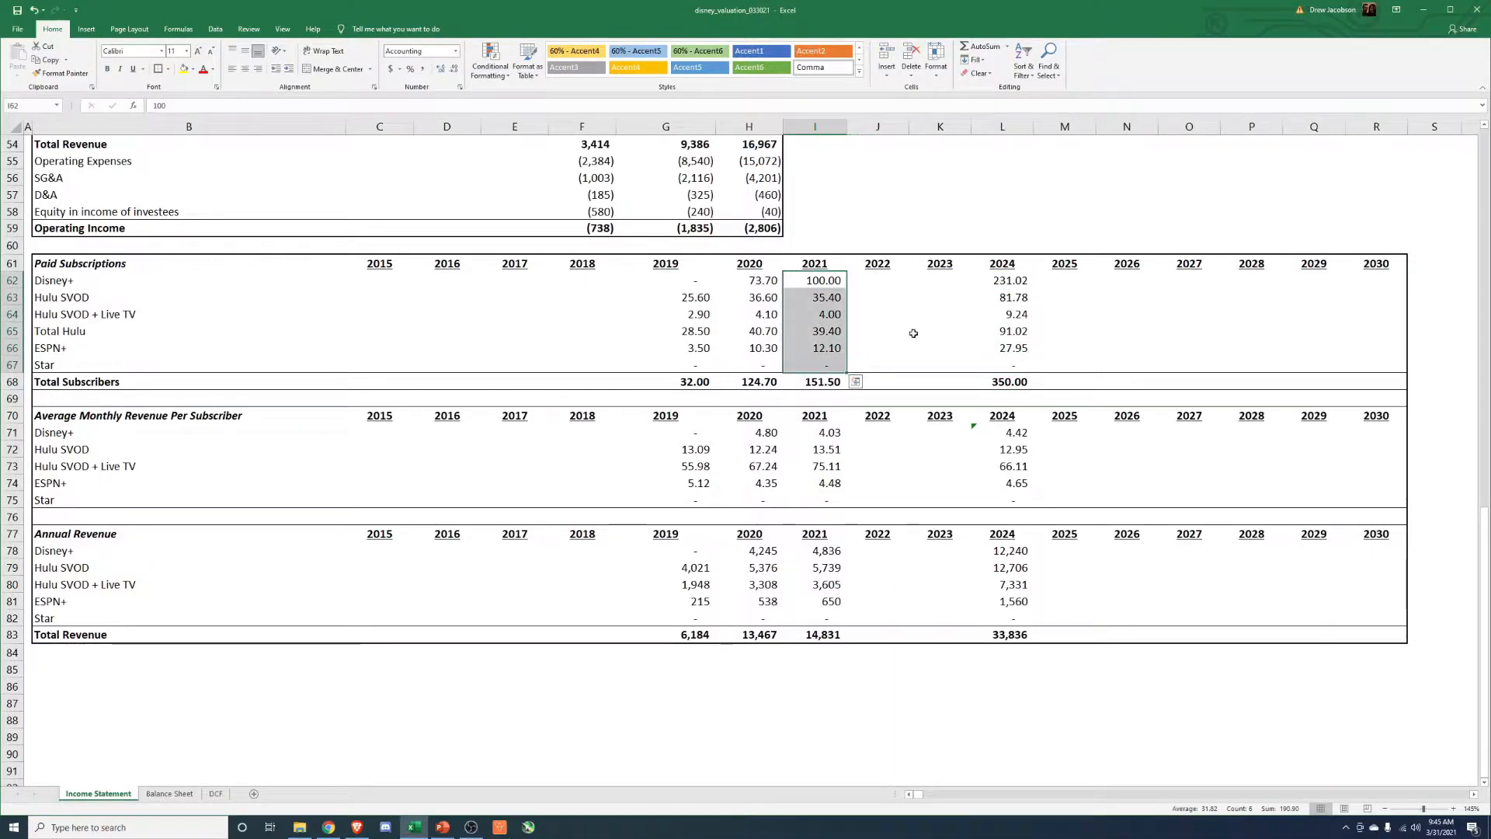
{"action": "left_click_drag", "start_coordinate": [1017, 280], "coordinate": [1013, 364]}
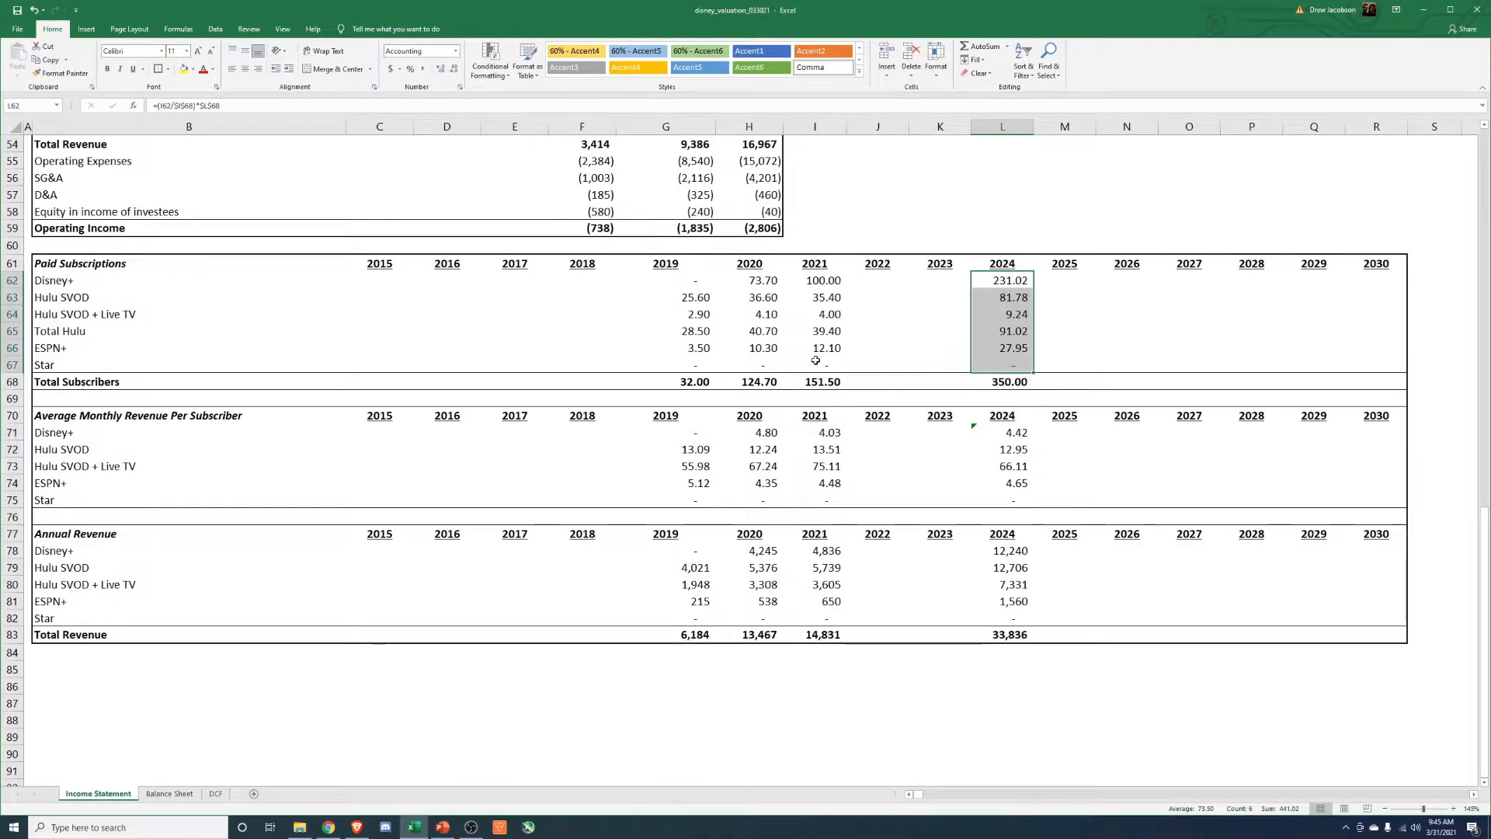
Examine the 2021 average monthly revenue per subscriber for Disney+, Hulu SVOD, Hulu SVOD + Live TV, ESPN+ and Star.
{"action": "left_click_drag", "start_coordinate": [11, 415], "coordinate": [14, 517]}
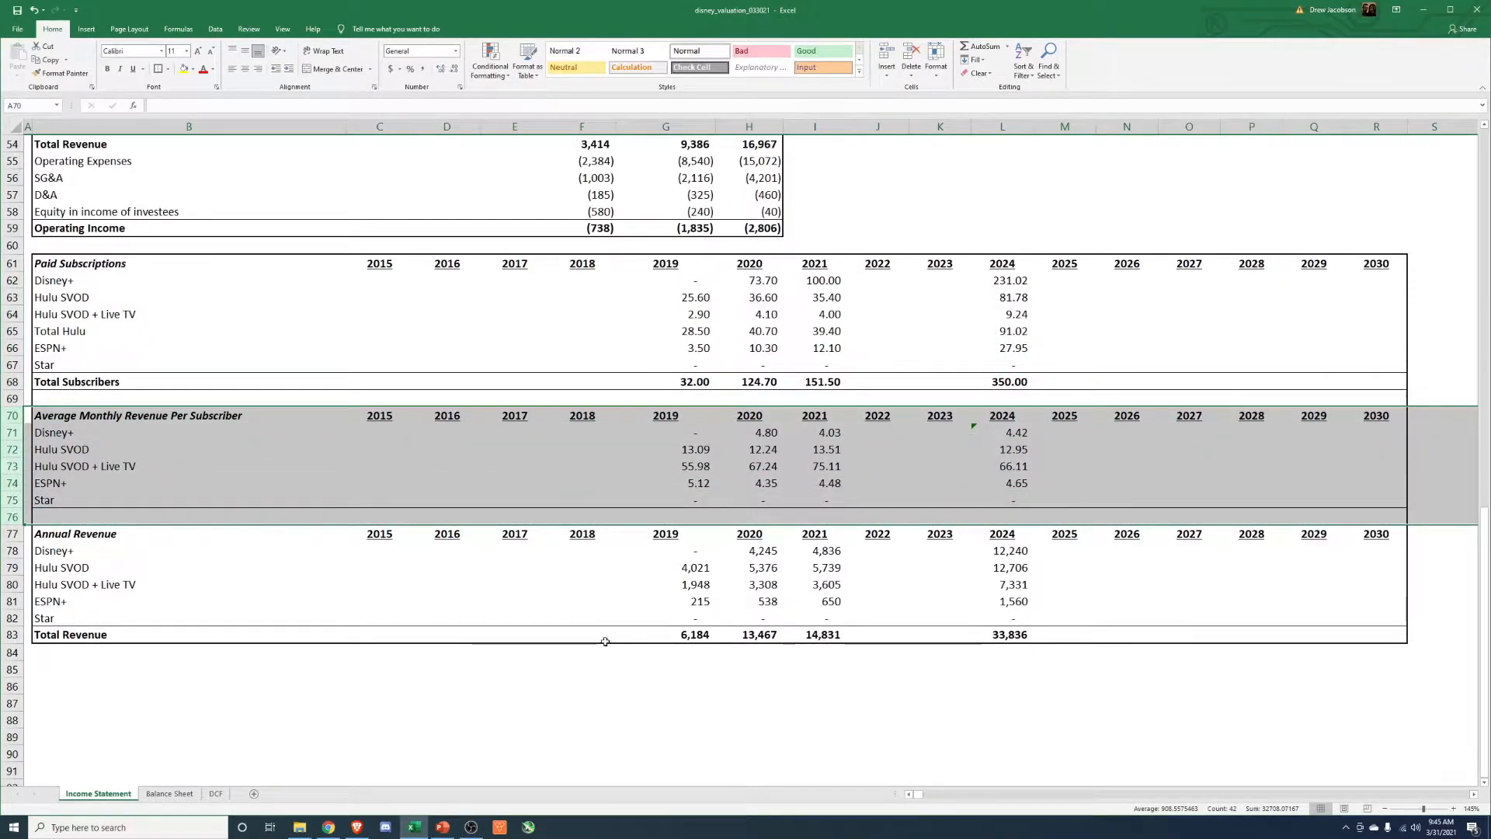
{"action": "left_click", "coordinate": [830, 435]}
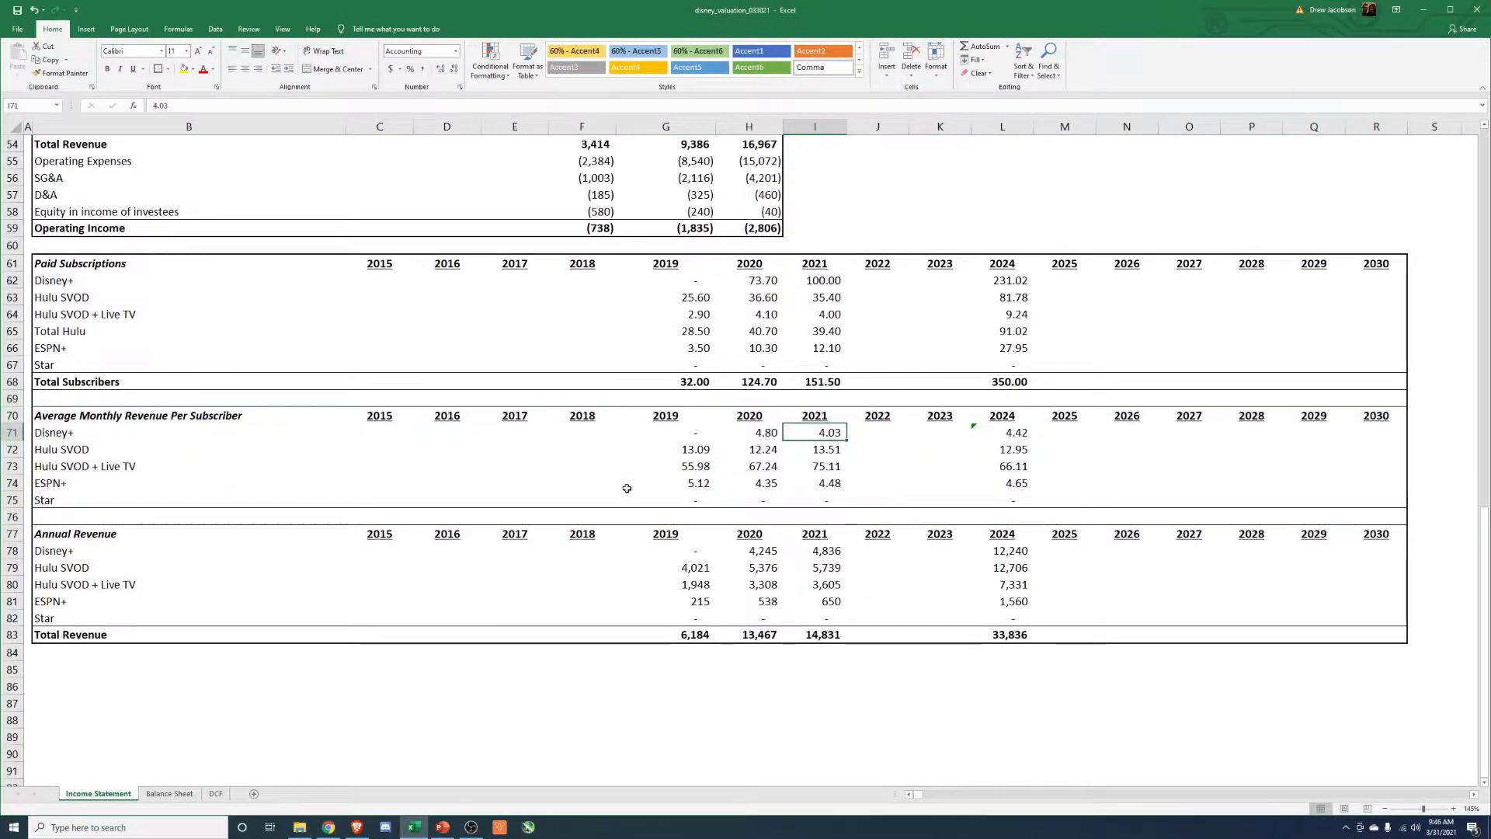
{"action": "left_click", "coordinate": [825, 450]}
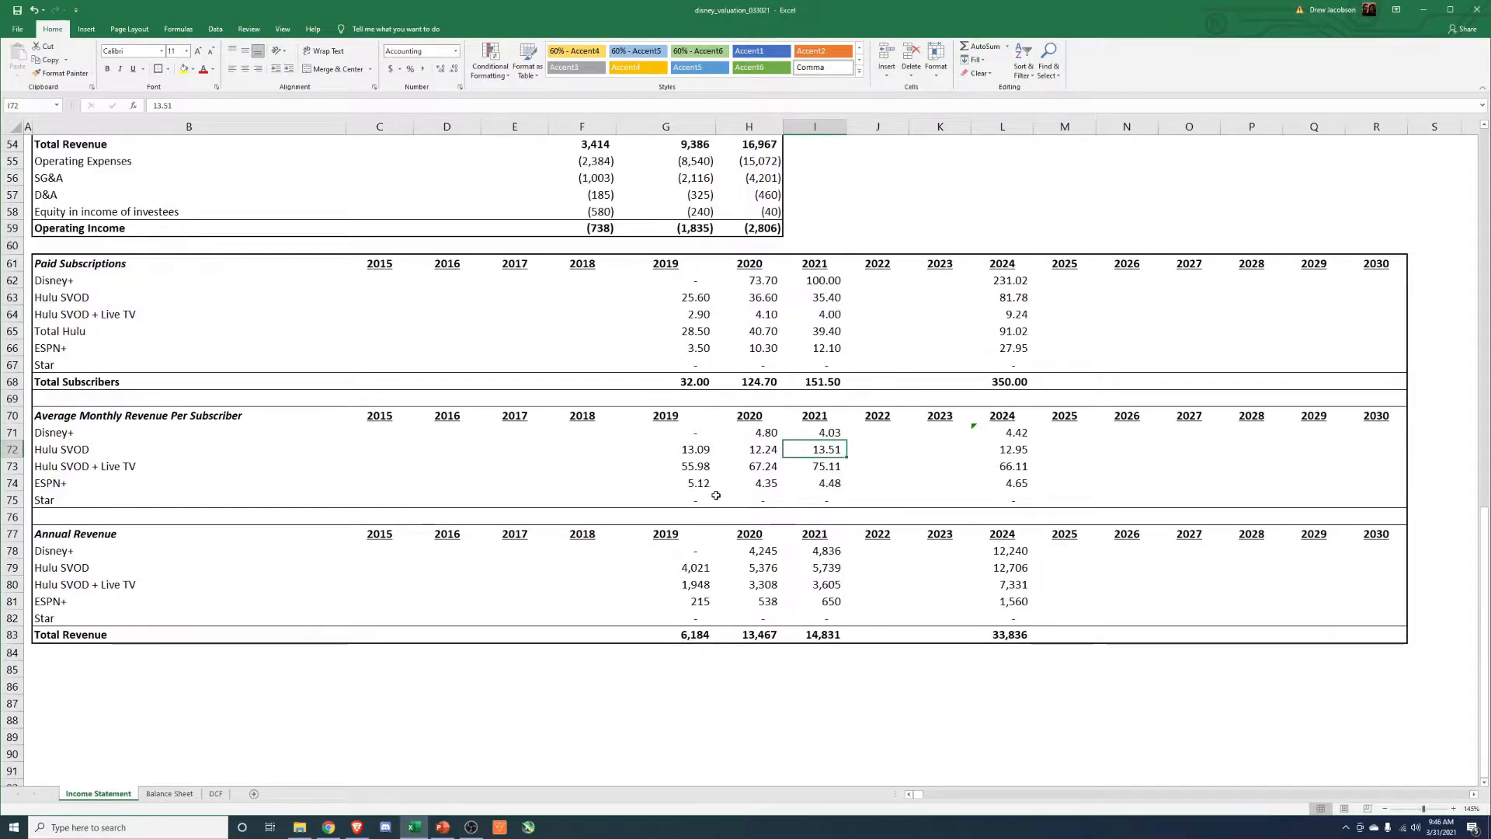
{"action": "left_click", "coordinate": [841, 470]}
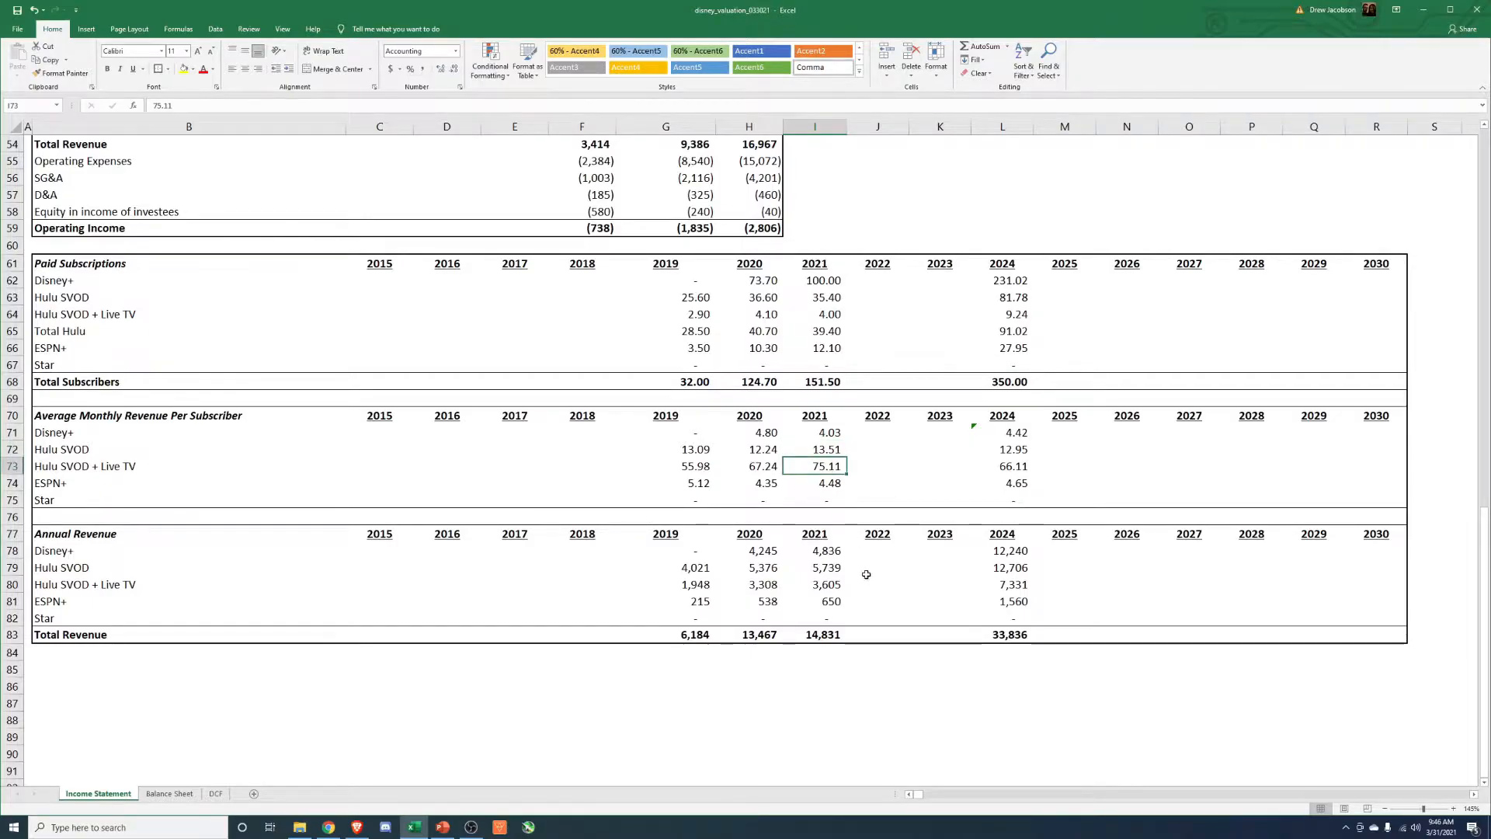
{"action": "left_click", "coordinate": [824, 485]}
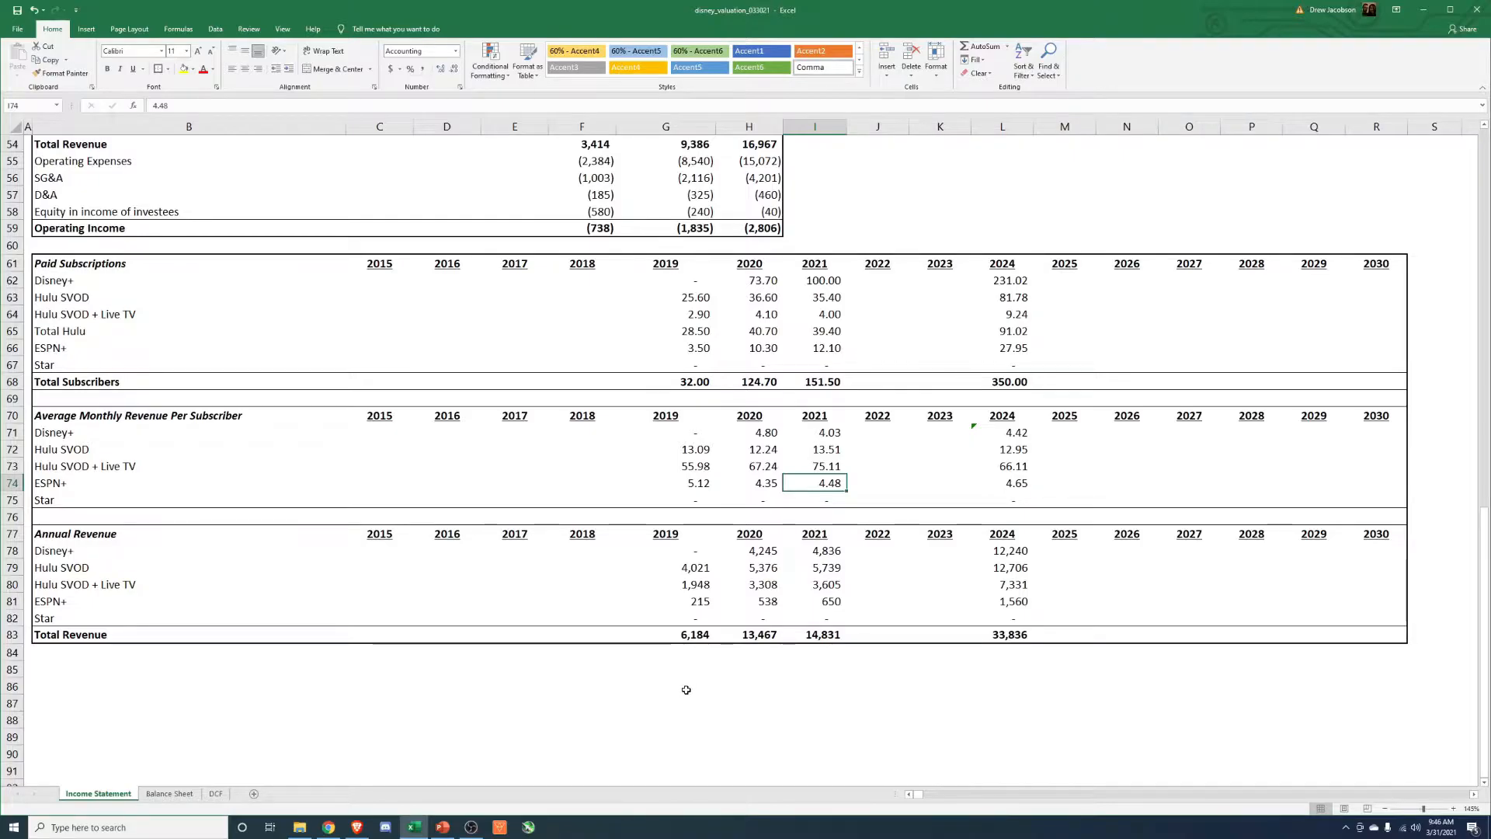
{"action": "key", "text": "Down"}
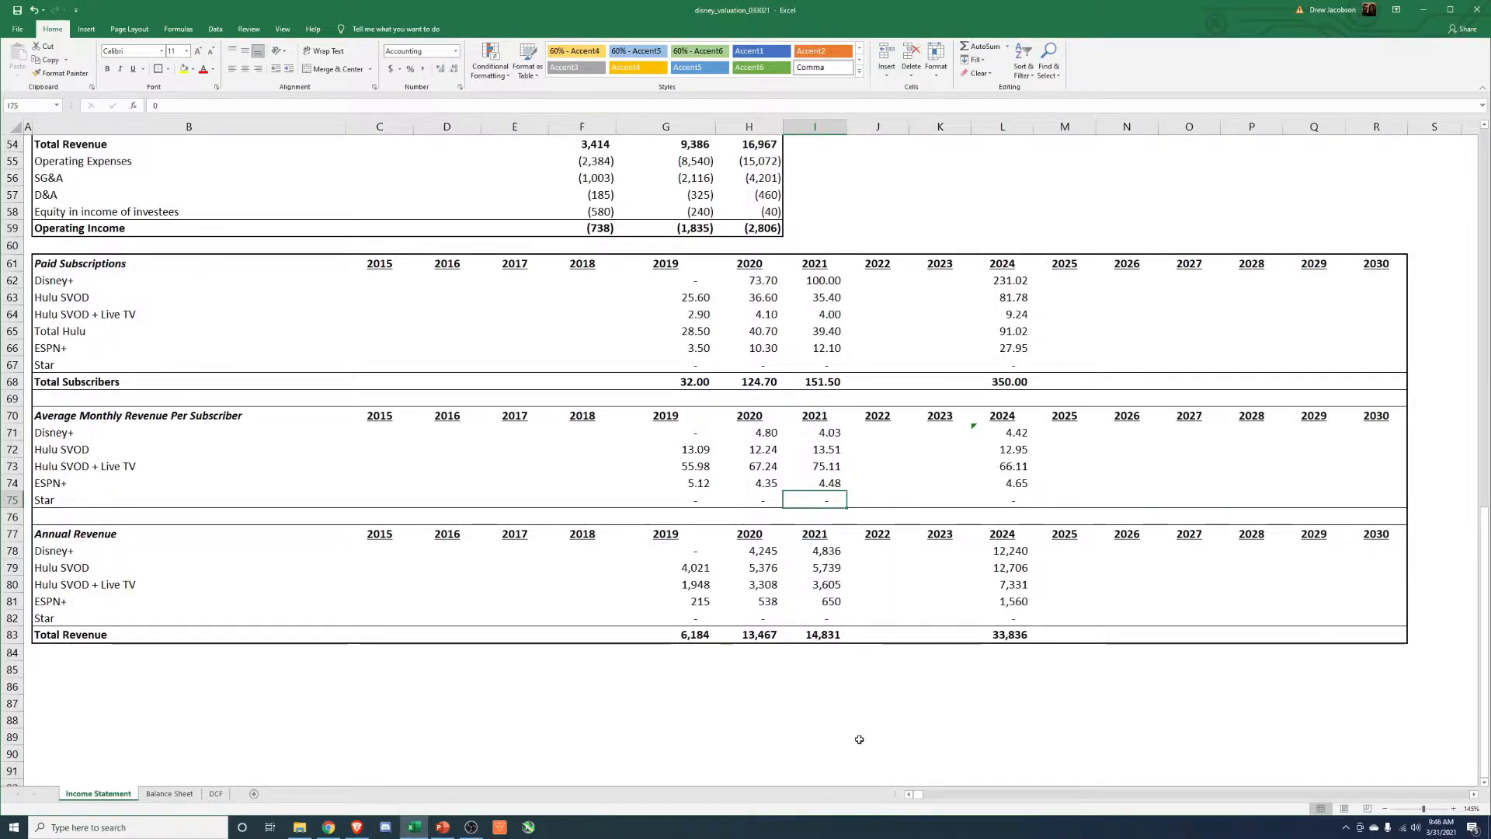
Review the 2024 to 2030 ranges of the subscriber and monthly revenue tables and the Total Revenue row under Annual Revenue.
{"action": "scroll", "coordinate": [806, 744], "scroll_direction": "up", "scroll_amount": 2}
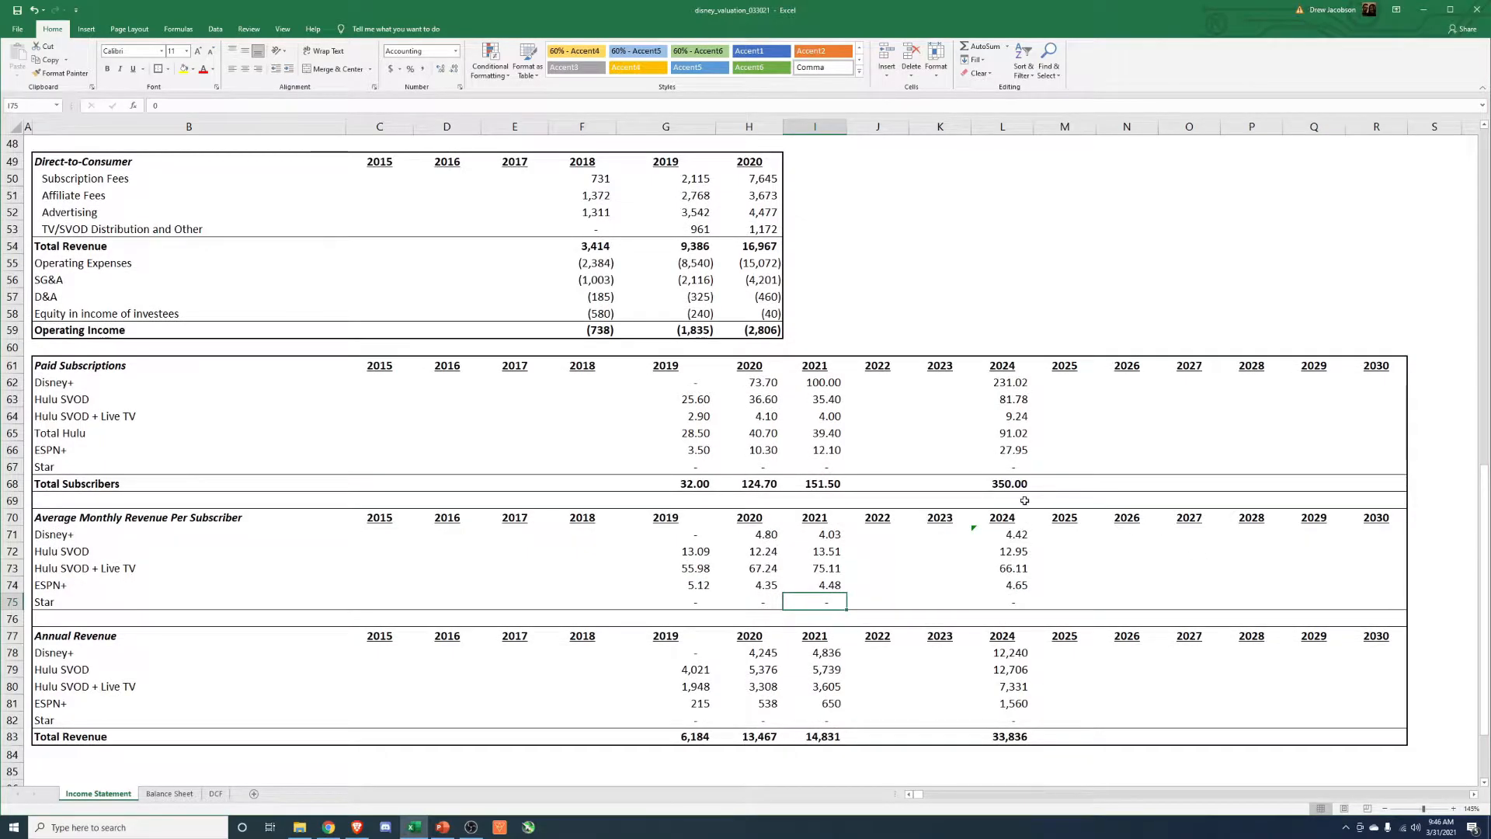
{"action": "scroll", "coordinate": [1017, 474], "scroll_direction": "up", "scroll_amount": 1}
{"action": "left_click_drag", "start_coordinate": [1007, 436], "coordinate": [1376, 520]}
{"action": "scroll", "coordinate": [1099, 470], "scroll_direction": "down", "scroll_amount": 3}
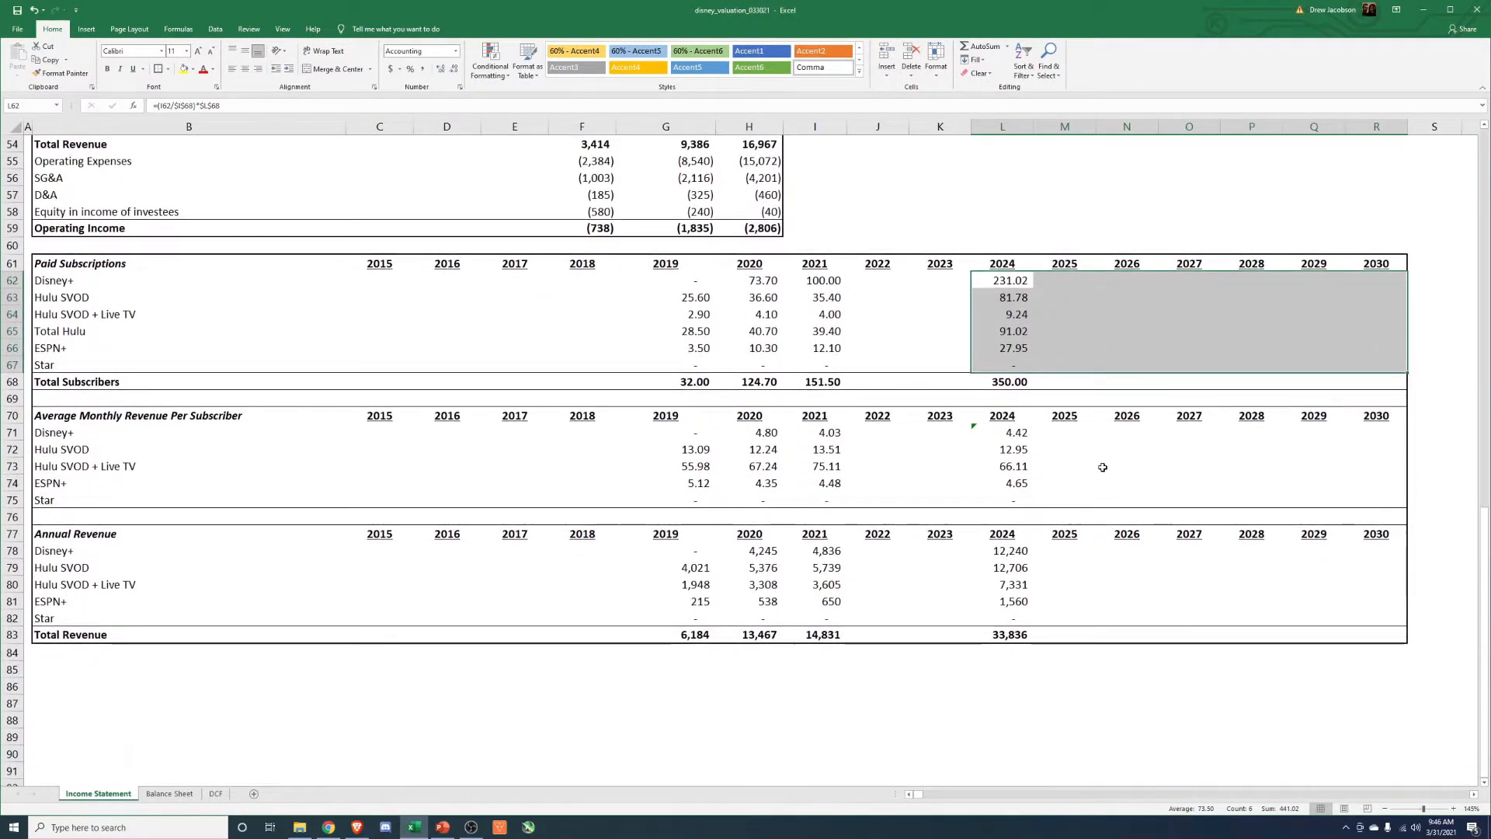
{"action": "left_click_drag", "start_coordinate": [1013, 434], "coordinate": [1379, 497]}
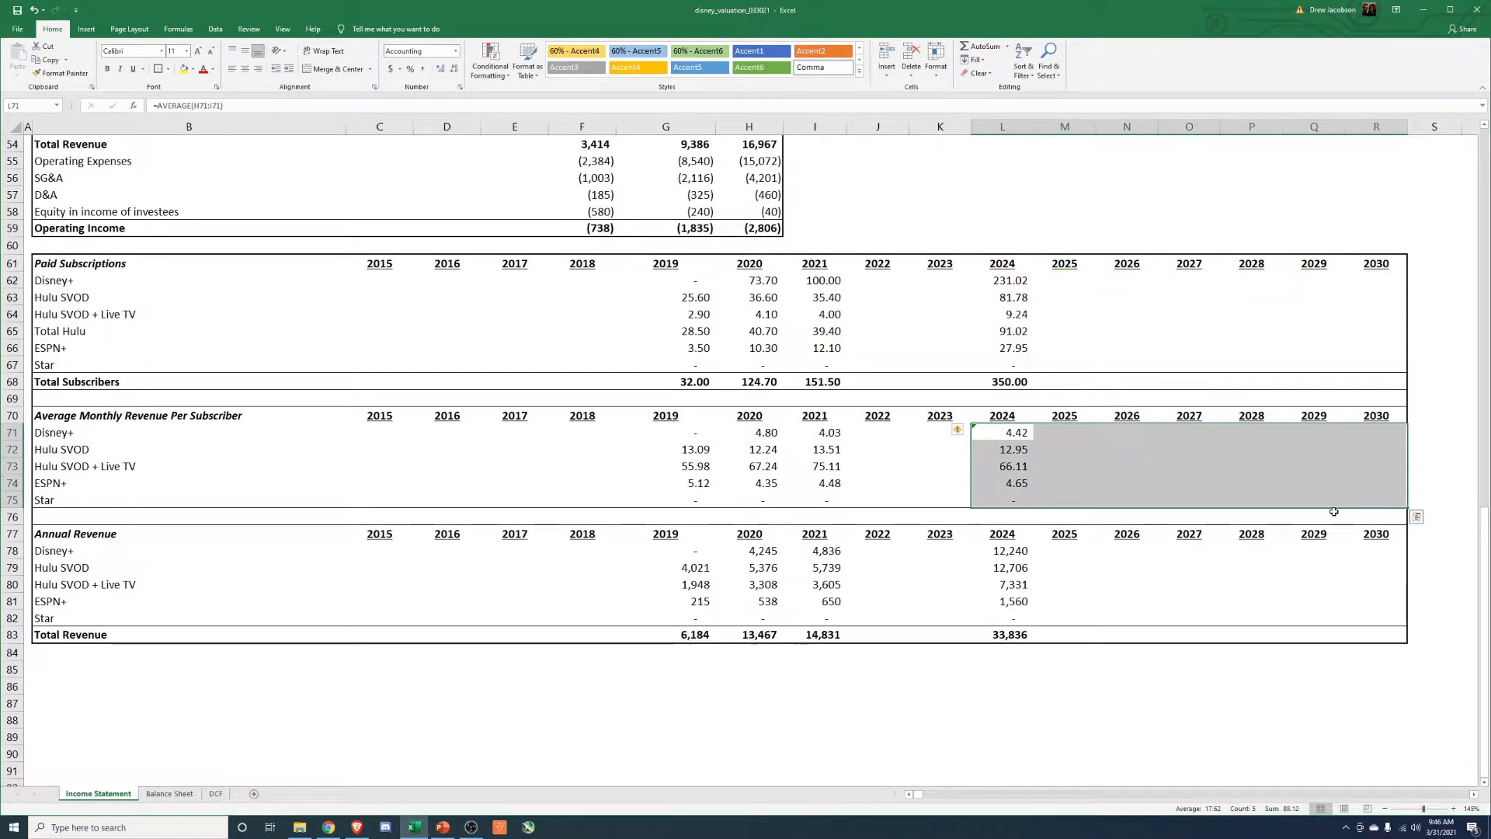
{"action": "left_click_drag", "start_coordinate": [1010, 635], "coordinate": [1357, 635]}
{"action": "left_click_drag", "start_coordinate": [700, 637], "coordinate": [1362, 634]}
{"action": "left_click", "coordinate": [772, 709]}
{"action": "scroll", "coordinate": [772, 709], "scroll_direction": "up", "scroll_amount": 9}
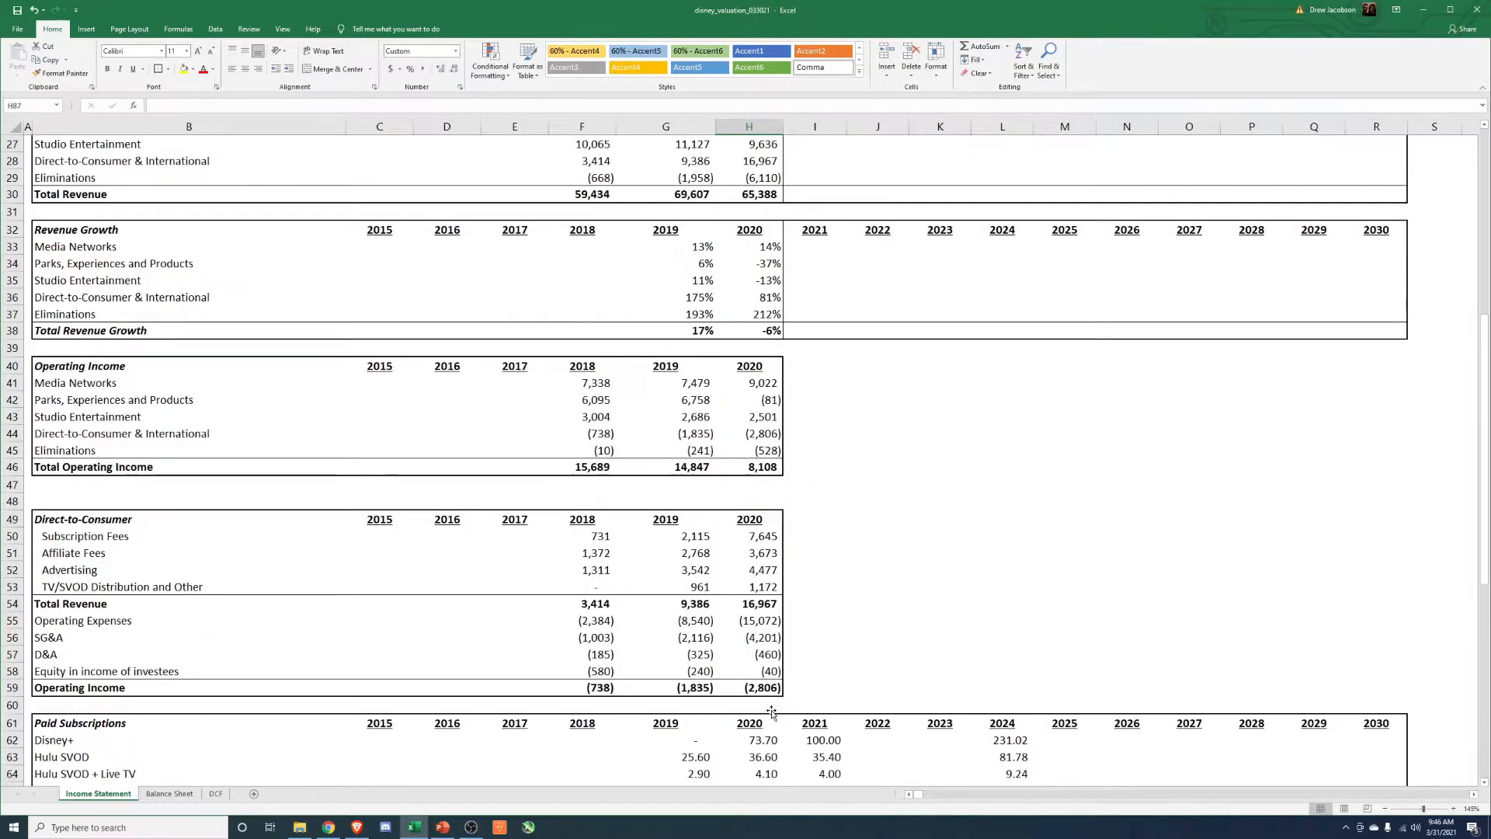
{"action": "scroll", "coordinate": [772, 711], "scroll_direction": "down", "scroll_amount": 10}
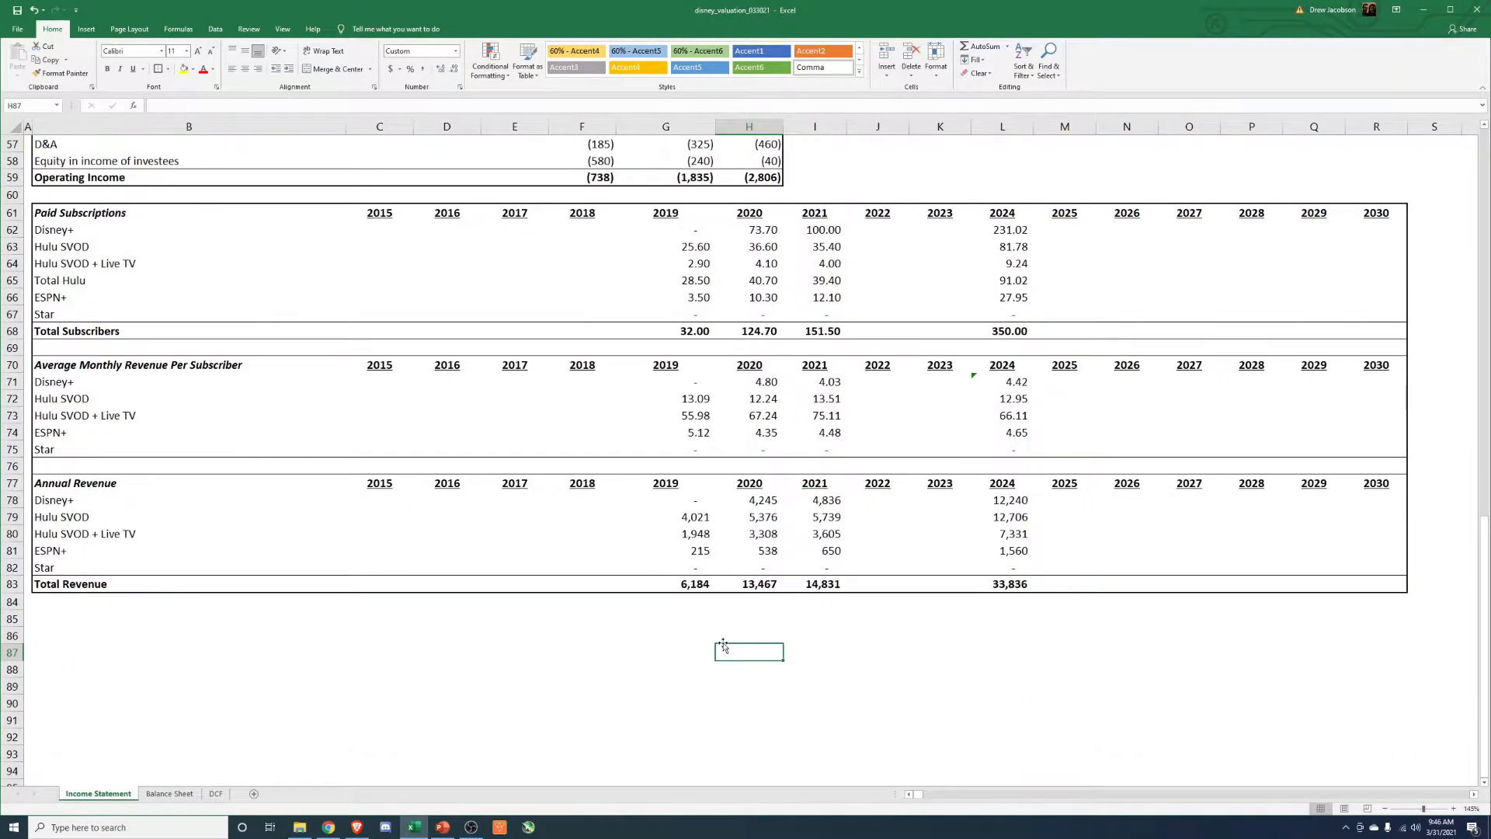
Copy the Paid Subscriptions table to B85 below Annual Revenue and retitle the copy "Paid Subscriptions Growth".
{"action": "left_click_drag", "start_coordinate": [179, 213], "coordinate": [1406, 336]}
{"action": "key", "text": "ctrl+c"}
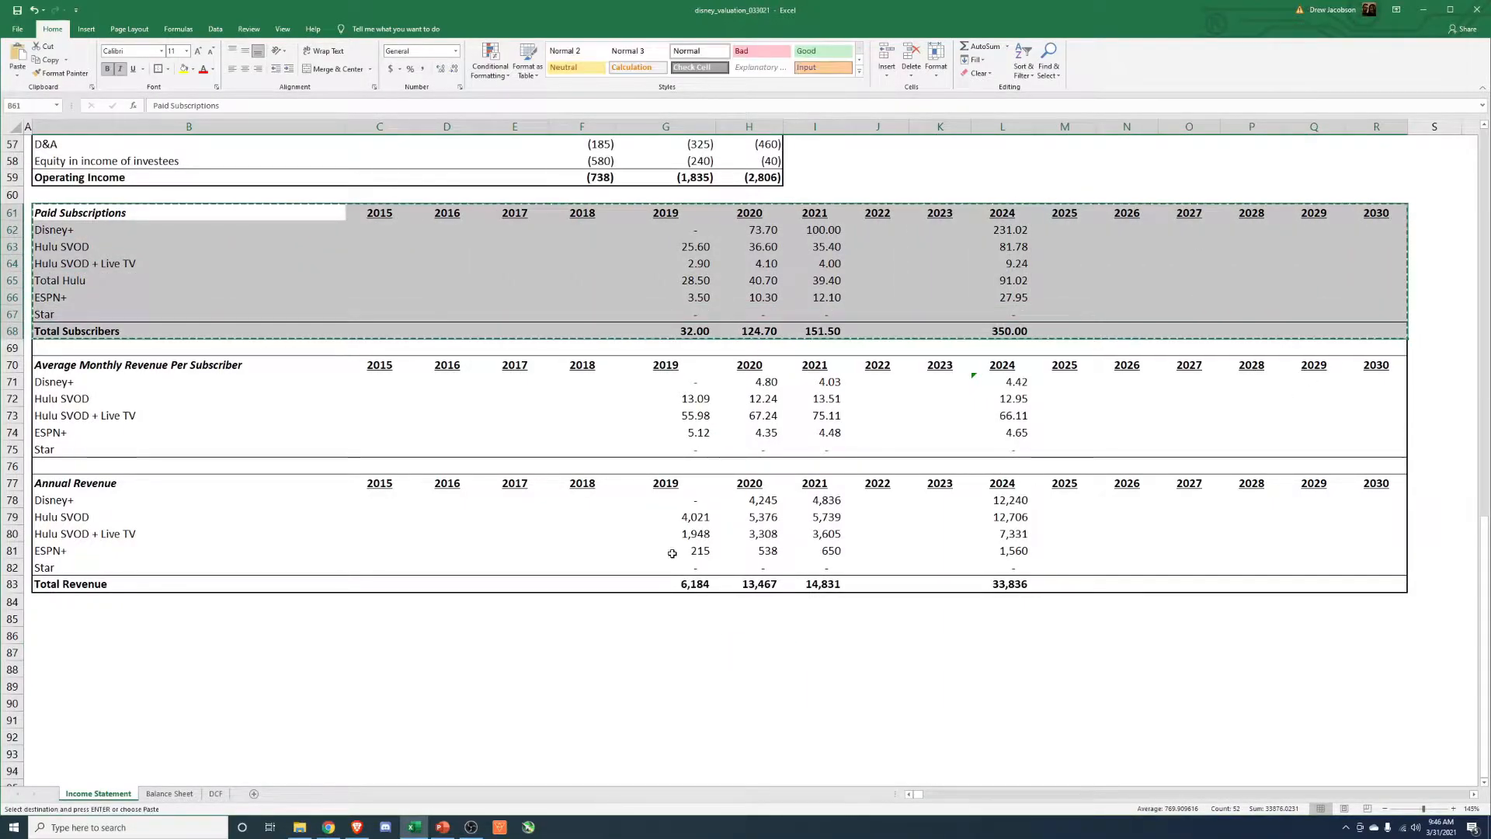
{"action": "left_click", "coordinate": [124, 619]}
{"action": "key", "text": "ctrl+v"}
{"action": "left_click", "coordinate": [120, 618]}
{"action": "key", "text": "Escape"}
{"action": "key", "text": "F2"}
{"action": "type", "text": "Growth"}
{"action": "key", "text": "Return"}
Clear the copied 2019 to 2021 figures for all services, Disney+ through Star, in the Paid Subscriptions Growth table.
{"action": "key", "text": "Right"}
{"action": "key", "text": "Right"}
{"action": "key", "text": "Right"}
{"action": "key", "text": "Right"}
{"action": "key", "text": "Right"}
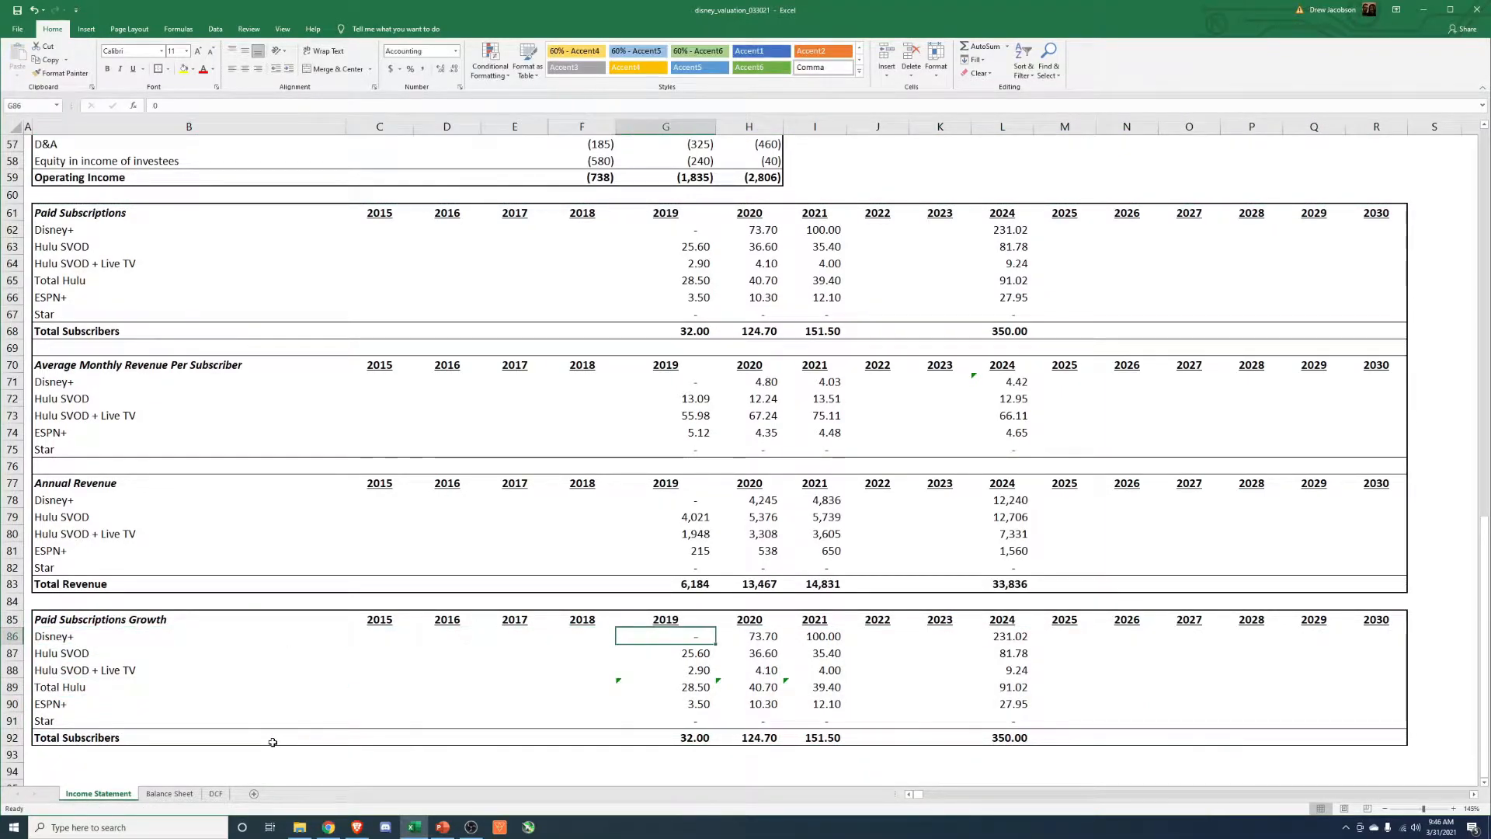
{"action": "key", "text": "shift+Right"}
{"action": "key", "text": "shift+Right"}
{"action": "key", "text": "shift+Down"}
{"action": "key", "text": "shift+Down"}
{"action": "key", "text": "shift+Down"}
{"action": "key", "text": "shift+Down"}
{"action": "key", "text": "shift+Down"}
{"action": "key", "text": "Delete"}
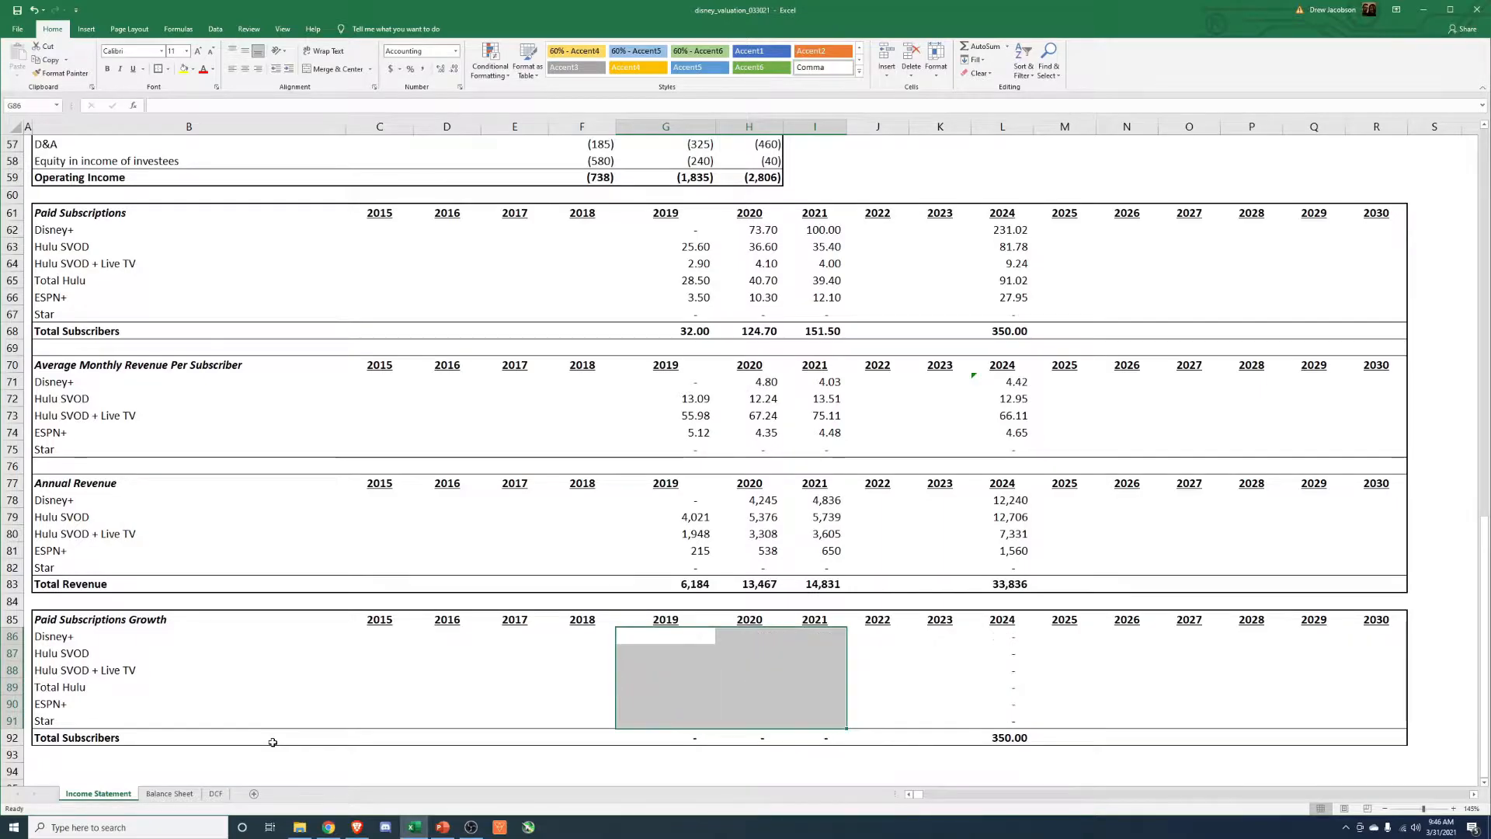
Enter the growth formula =H62/G62-1 for Disney+ in 2020 in the Paid Subscriptions Growth table and copy it to 2021.
{"action": "key", "text": "Right"}
{"action": "type", "text": "="}
{"action": "key", "text": "Up"}
{"action": "key", "text": "Up"}
{"action": "key", "text": "Up"}
{"action": "key", "text": "Up"}
{"action": "key", "text": "Up"}
{"action": "key", "text": "Up"}
{"action": "key", "text": "Up"}
{"action": "key", "text": "Up"}
{"action": "key", "text": "Up"}
{"action": "key", "text": "Up"}
{"action": "key", "text": "Up"}
{"action": "key", "text": "Up"}
{"action": "key", "text": "Up"}
{"action": "key", "text": "Up"}
{"action": "key", "text": "Up"}
{"action": "key", "text": "Up"}
{"action": "key", "text": "Up"}
{"action": "key", "text": "Up"}
{"action": "key", "text": "Up"}
{"action": "key", "text": "Up"}
{"action": "key", "text": "Up"}
{"action": "type", "text": "/"}
{"action": "key", "text": "Up"}
{"action": "key", "text": "Up"}
{"action": "key", "text": "Up"}
{"action": "key", "text": "Up"}
{"action": "key", "text": "Up"}
{"action": "key", "text": "Up"}
{"action": "key", "text": "Up"}
{"action": "key", "text": "Up"}
{"action": "key", "text": "Up"}
{"action": "key", "text": "Up"}
{"action": "key", "text": "Up"}
{"action": "key", "text": "Up"}
{"action": "key", "text": "Up"}
{"action": "key", "text": "Up"}
{"action": "key", "text": "Up"}
{"action": "key", "text": "Up"}
{"action": "key", "text": "Up"}
{"action": "key", "text": "Up"}
{"action": "key", "text": "Up"}
{"action": "key", "text": "Up"}
{"action": "key", "text": "Up"}
{"action": "key", "text": "Left"}
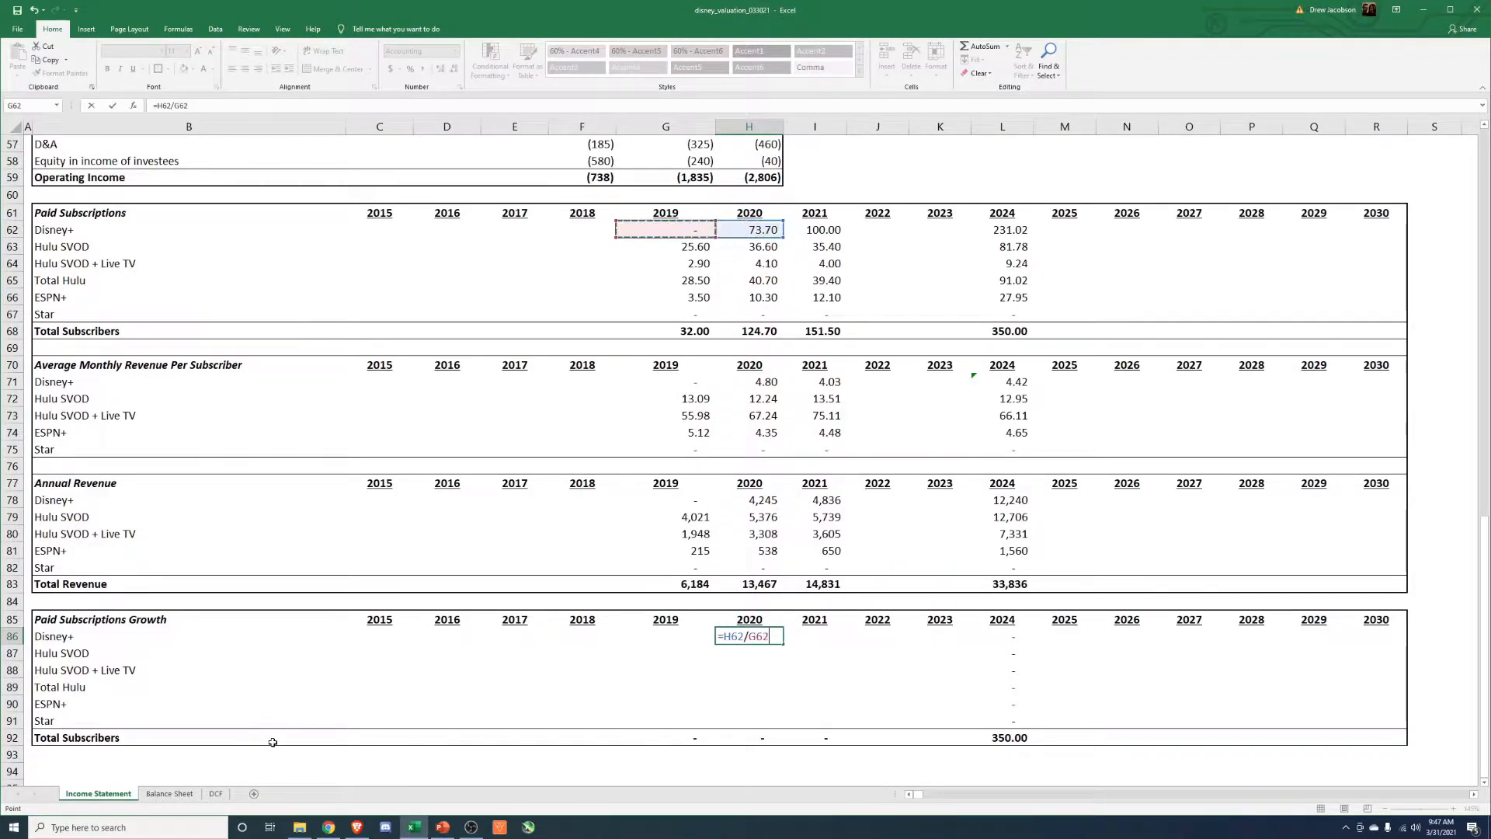
{"action": "key", "text": "Return"}
{"action": "key", "text": "Up"}
{"action": "key", "text": "ctrl+c"}
{"action": "key", "text": "Right"}
{"action": "key", "text": "ctrl+v"}
Copy the 2020 and 2021 Disney+ growth formulas down through the Star row, pasting formulas only.
{"action": "key", "text": "Left"}
{"action": "key", "text": "Up"}
{"action": "key", "text": "Down"}
{"action": "key", "text": "shift+Right"}
{"action": "key", "text": "ctrl+c"}
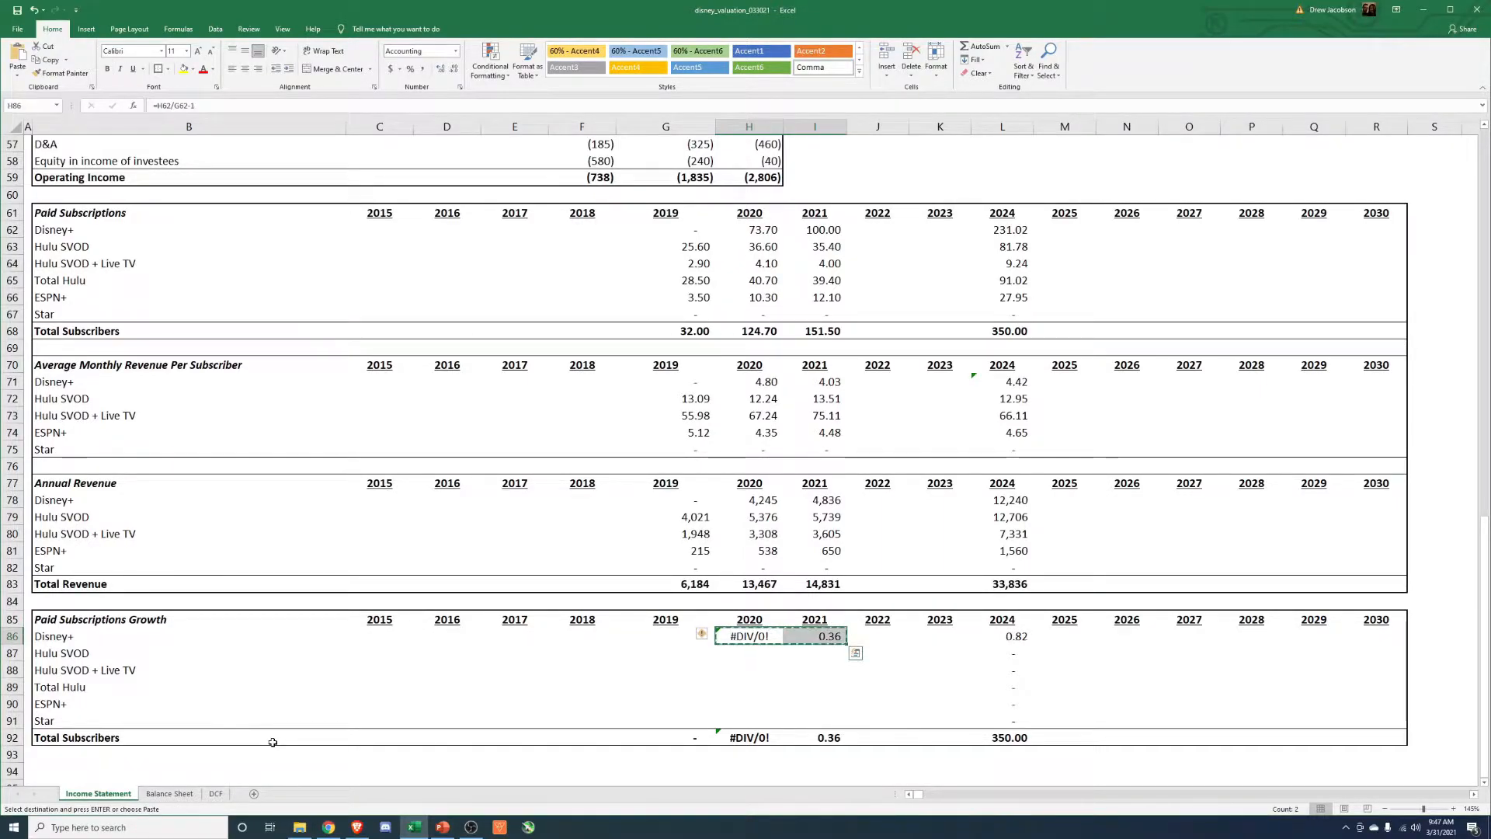
{"action": "key", "text": "shift+Down"}
{"action": "key", "text": "shift+Down"}
{"action": "key", "text": "shift+Down"}
{"action": "key", "text": "shift+Down"}
{"action": "key", "text": "shift+Down"}
{"action": "key", "text": "shift+Down"}
{"action": "key", "text": "shift+Up"}
{"action": "key", "text": "ctrl+alt+v"}
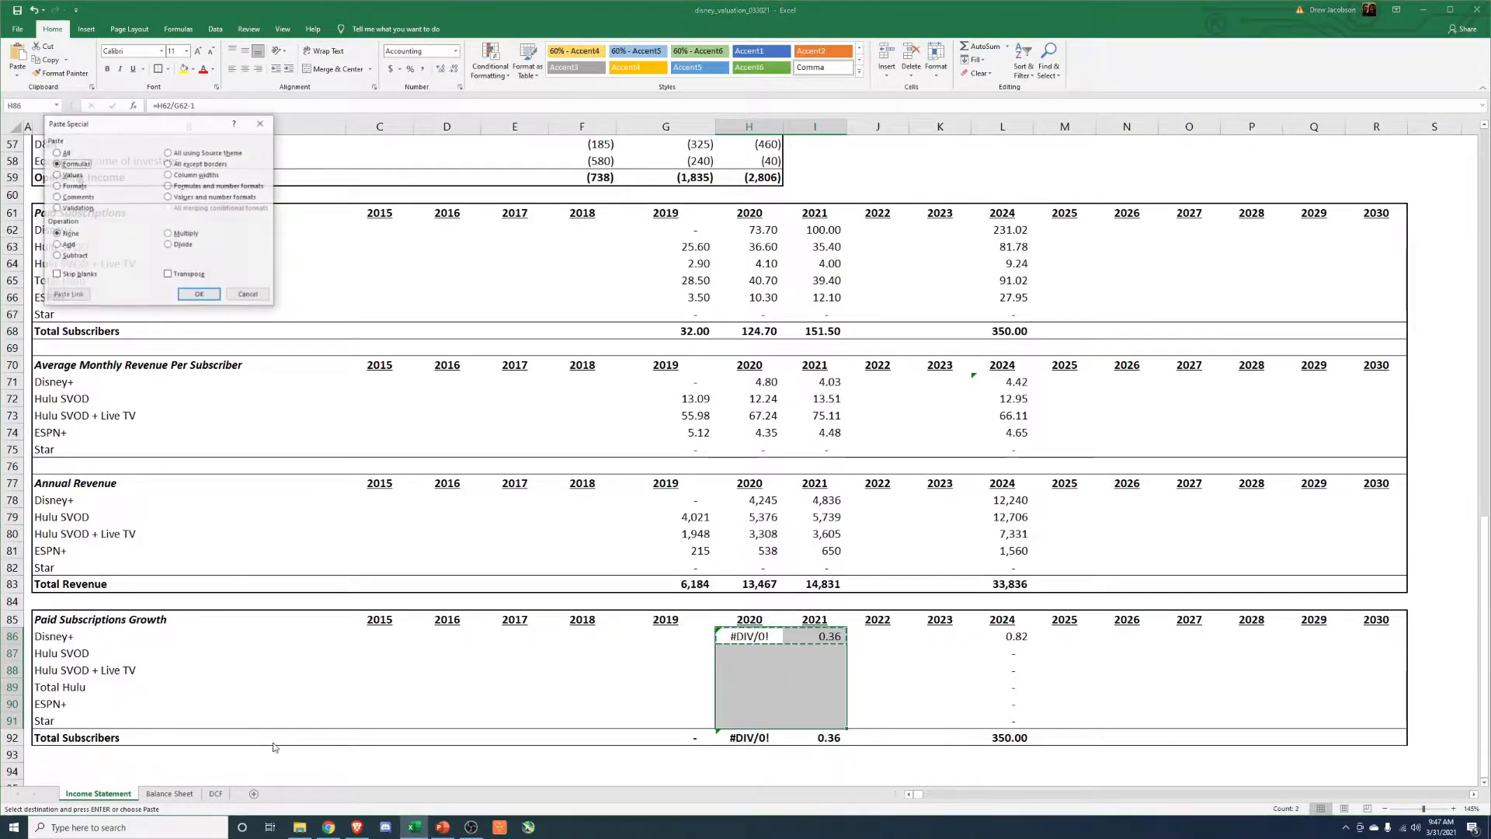
{"action": "key", "text": "f"}
{"action": "key", "text": "Return"}
{"action": "key", "text": "Escape"}
{"action": "key", "text": "Down"}
{"action": "key", "text": "Up"}
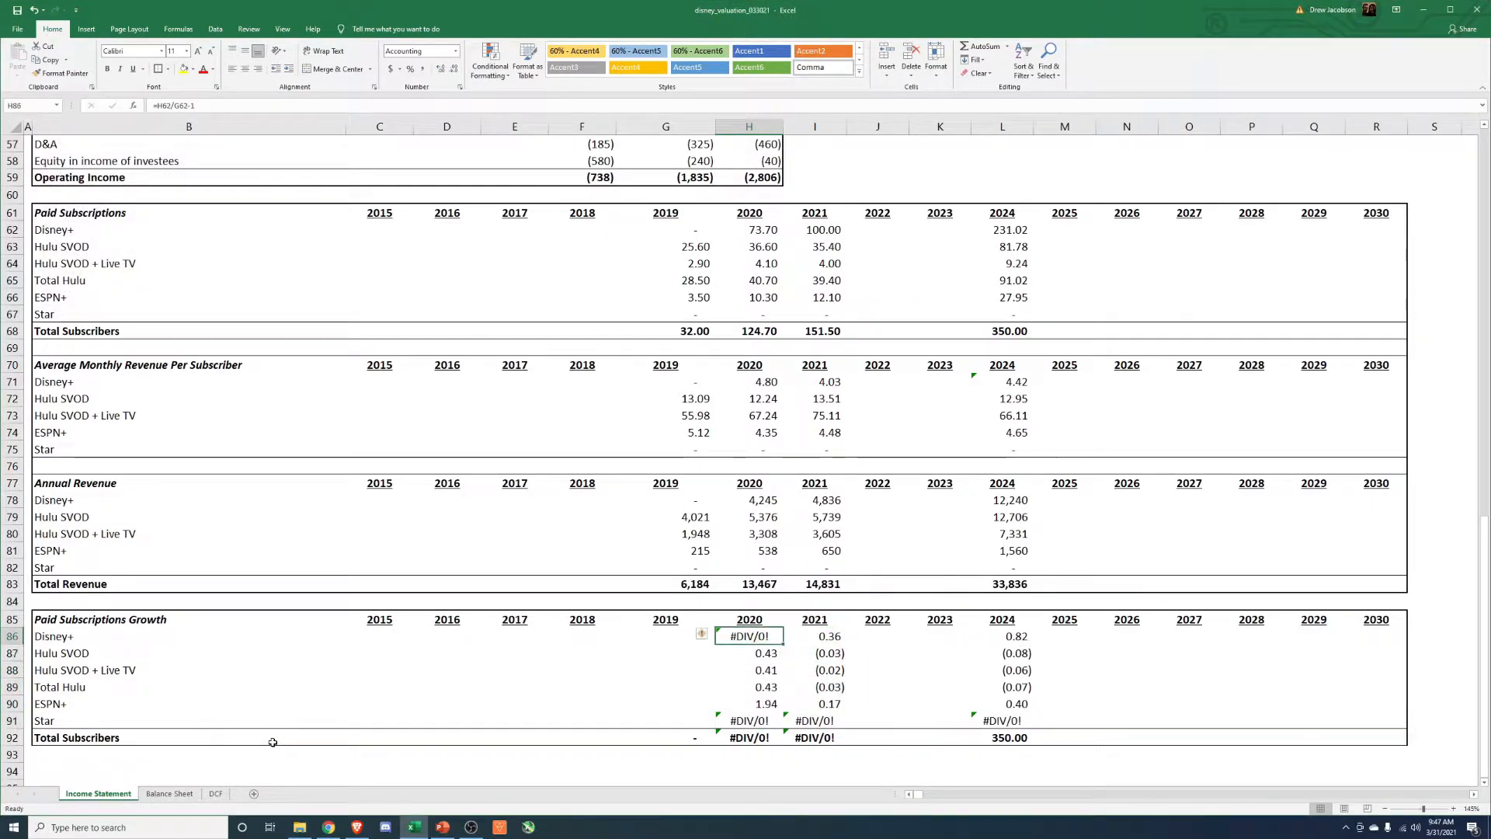
Format the 2020 and 2021 growth rates from Disney+ through Star as percentages.
{"action": "key", "text": "shift+Right"}
{"action": "key", "text": "shift+Down"}
{"action": "key", "text": "shift+Down"}
{"action": "key", "text": "shift+Down"}
{"action": "key", "text": "shift+Down"}
{"action": "key", "text": "shift+Down"}
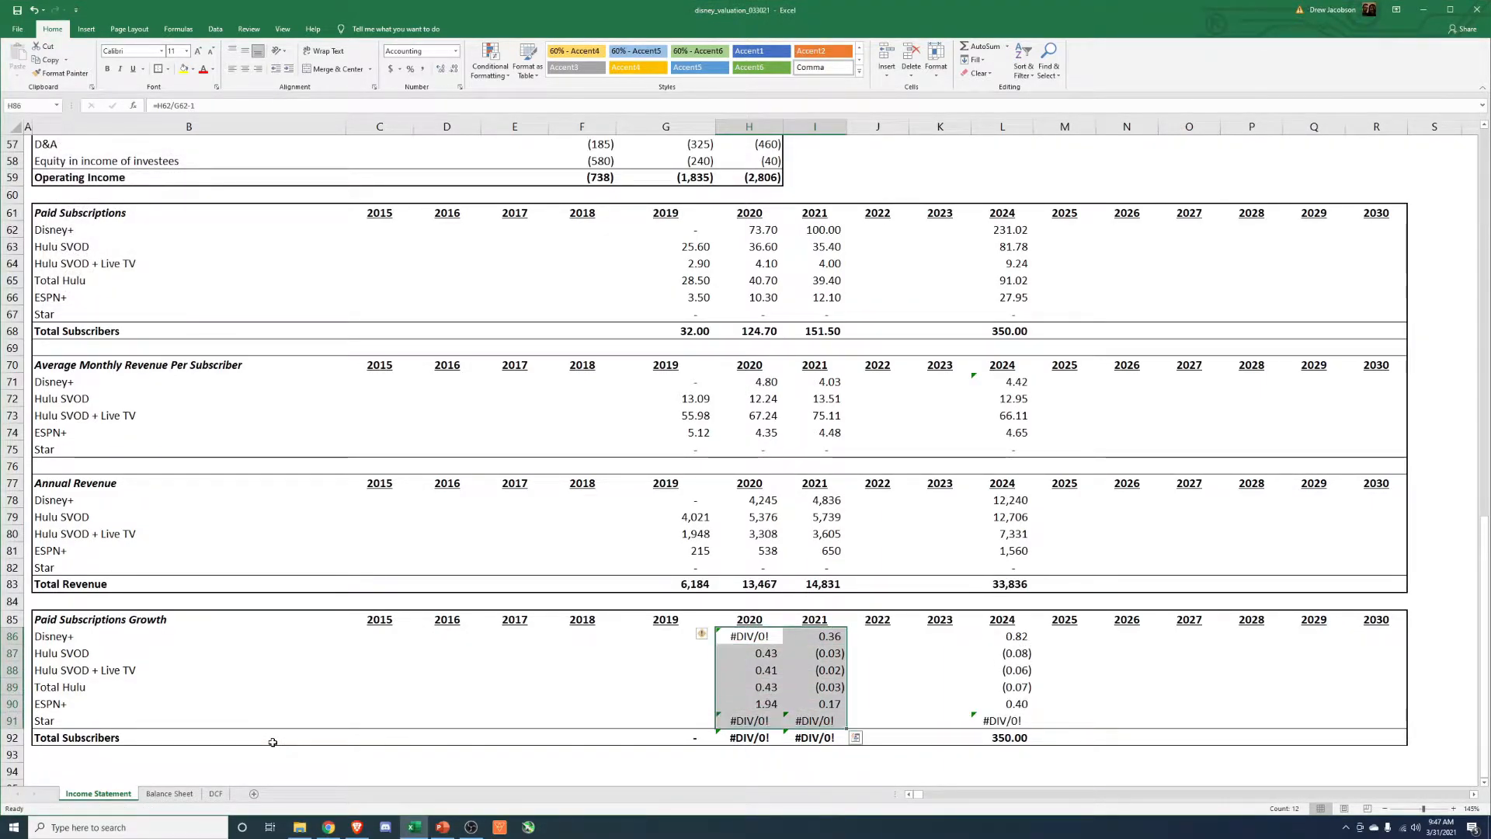
{"action": "key", "text": "ctrl+shift+5"}
Clear the division-error cells in the growth table: Disney+ for 2020 and Star for 2020 and 2021.
{"action": "key", "text": "Down"}
{"action": "key", "text": "Up"}
{"action": "key", "text": "Down"}
{"action": "key", "text": "Down"}
{"action": "key", "text": "Down"}
{"action": "key", "text": "Down"}
{"action": "key", "text": "Down"}
{"action": "key", "text": "Delete"}
{"action": "key", "text": "Right"}
{"action": "key", "text": "Delete"}
{"action": "key", "text": "Right"}
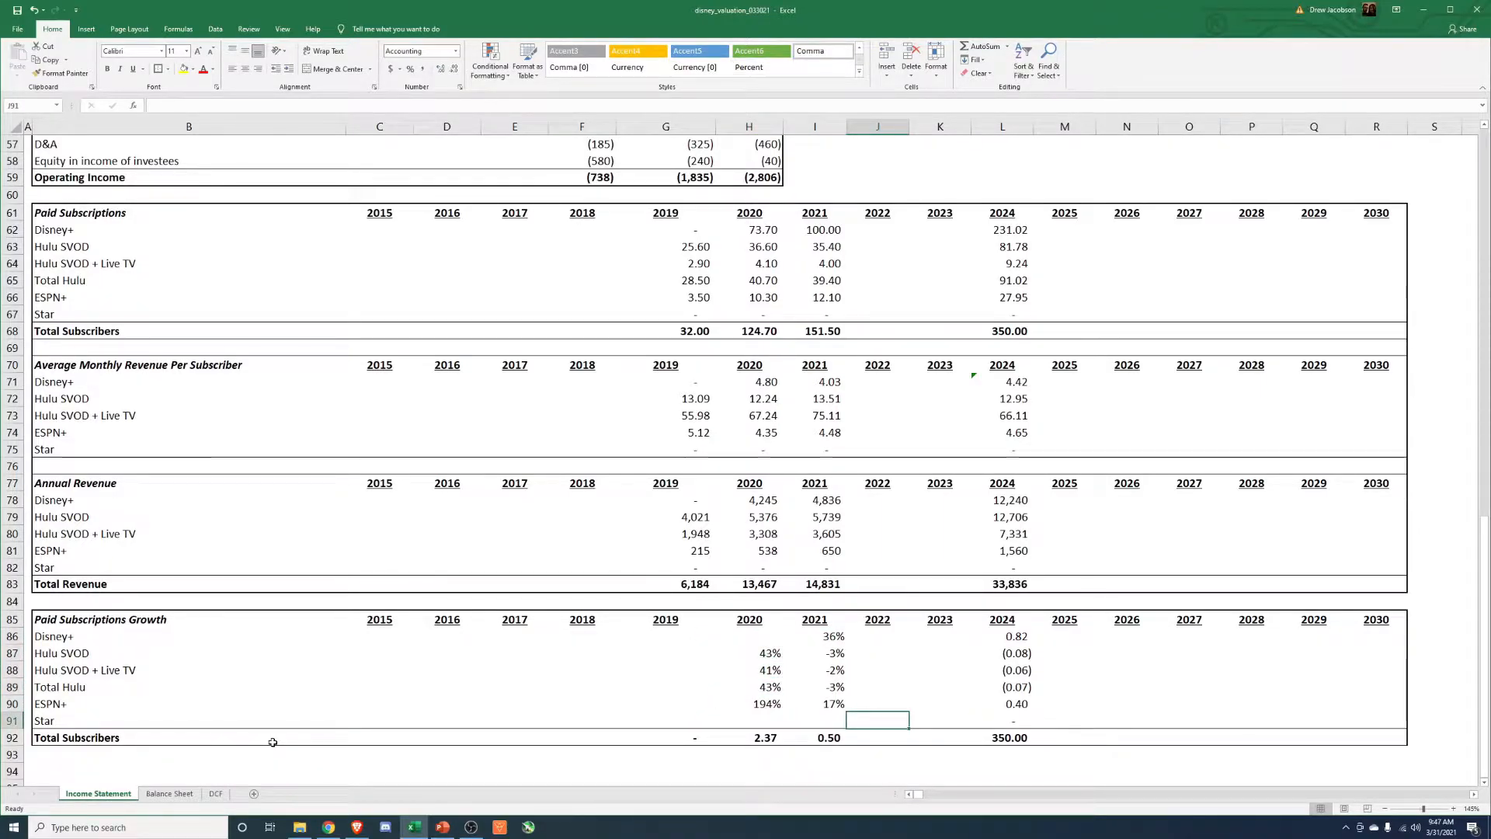
Format the 2024 Paid Subscriptions Growth values from Disney+ through Star as percentages.
{"action": "left_click", "coordinate": [1015, 640]}
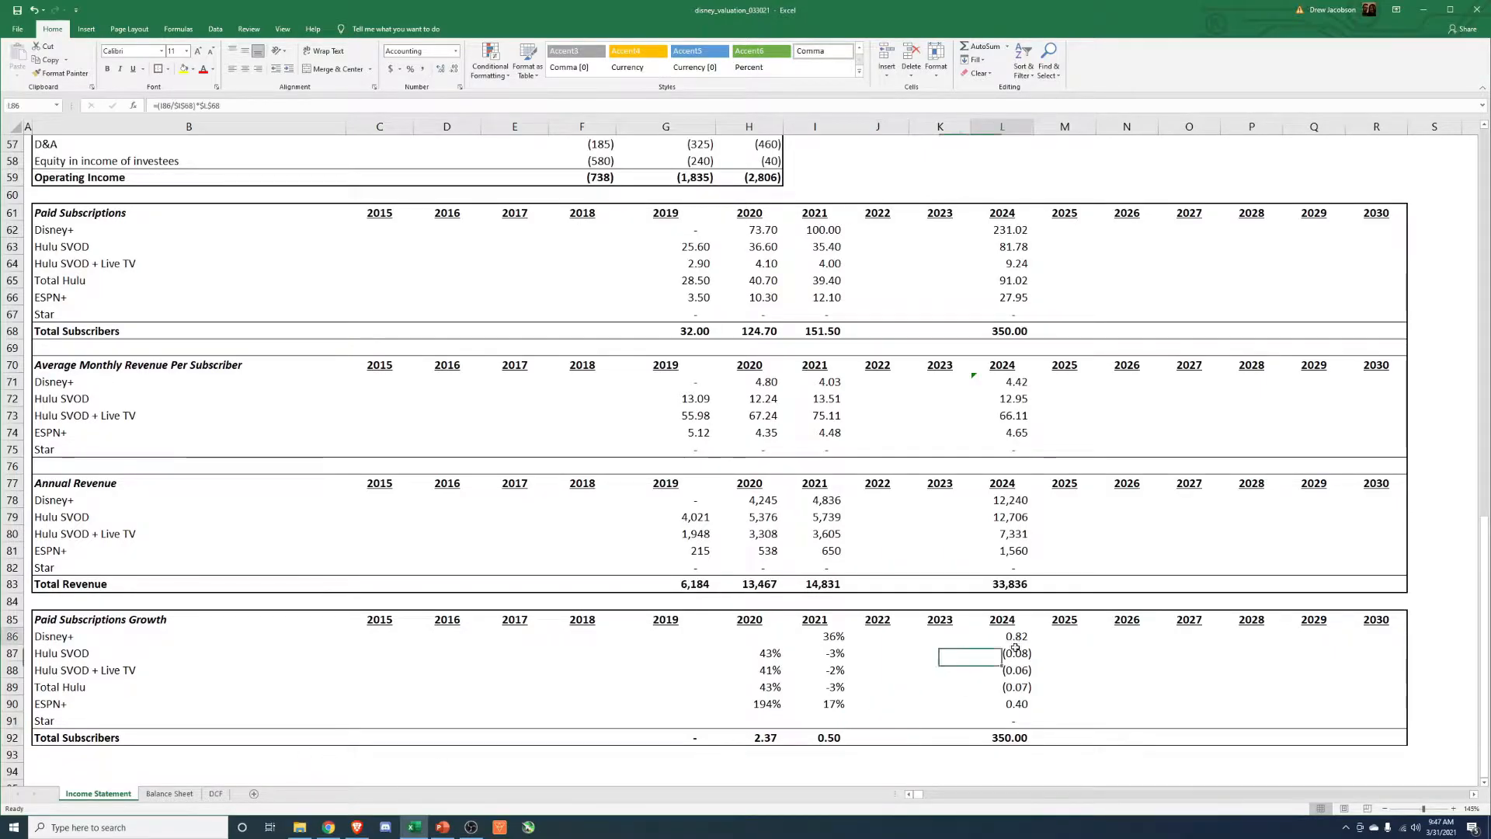
{"action": "left_click_drag", "start_coordinate": [1016, 641], "coordinate": [1010, 724]}
{"action": "key", "text": "ctrl+shift+5"}
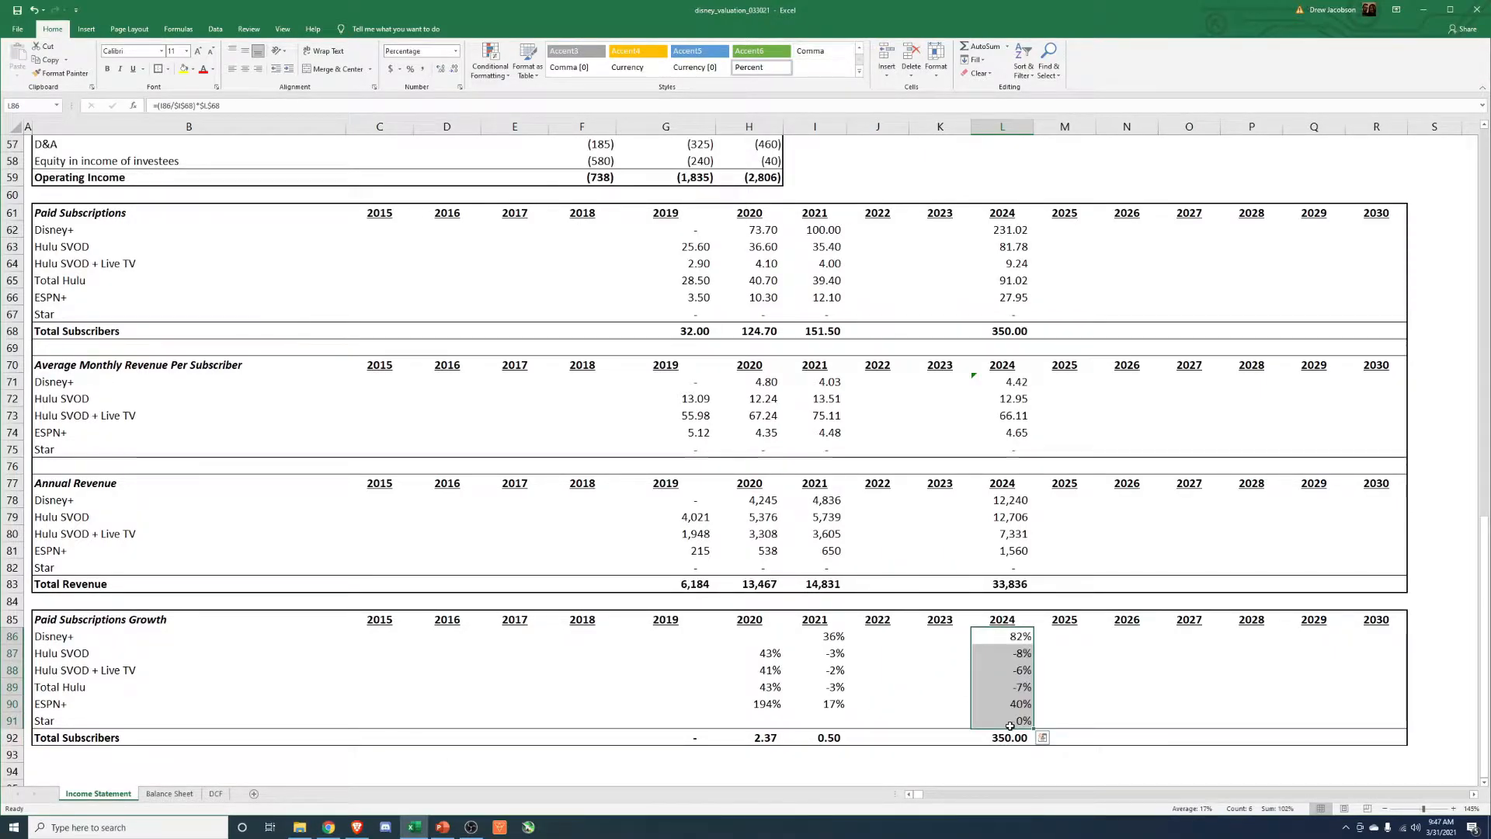
Check the 2024 Disney+ growth formula and clear the 2024 growth cells from Disney+ through Star.
{"action": "key", "text": "shift+Up"}
{"action": "key", "text": "shift+Up"}
{"action": "key", "text": "shift+Up"}
{"action": "key", "text": "shift+Up"}
{"action": "key", "text": "shift+Up"}
{"action": "key", "text": "F2"}
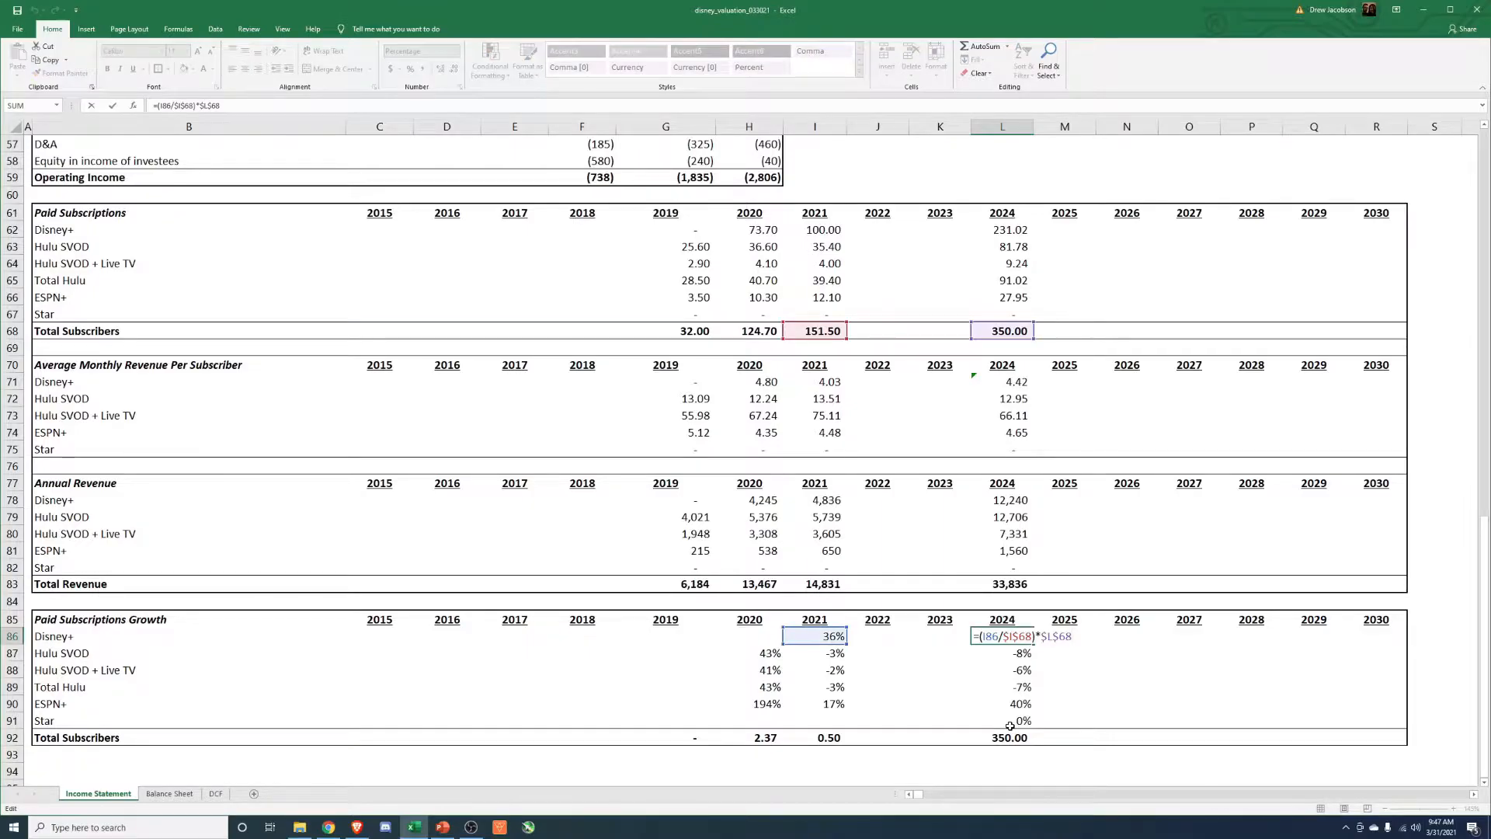
{"action": "key", "text": "Escape"}
{"action": "key", "text": "shift+Down"}
{"action": "key", "text": "shift+Down"}
{"action": "key", "text": "shift+Down"}
{"action": "key", "text": "shift+Down"}
{"action": "key", "text": "shift+Down"}
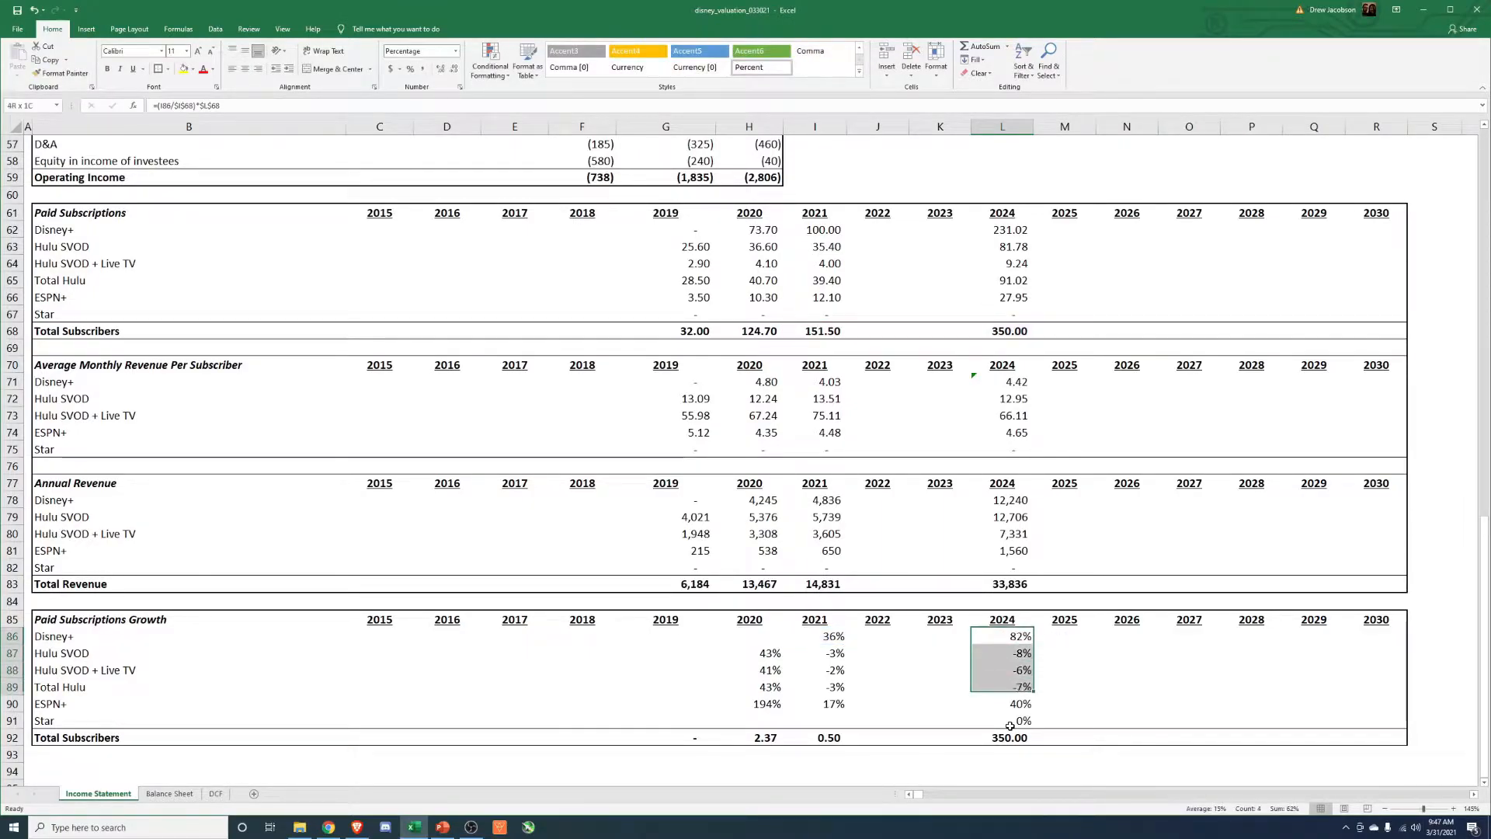
{"action": "key", "text": "Delete"}
Review the 2021 subscription growth rates alongside the 2021 average monthly revenue per subscriber for both Hulu services.
{"action": "key", "text": "Left"}
{"action": "key", "text": "Left"}
{"action": "key", "text": "Left"}
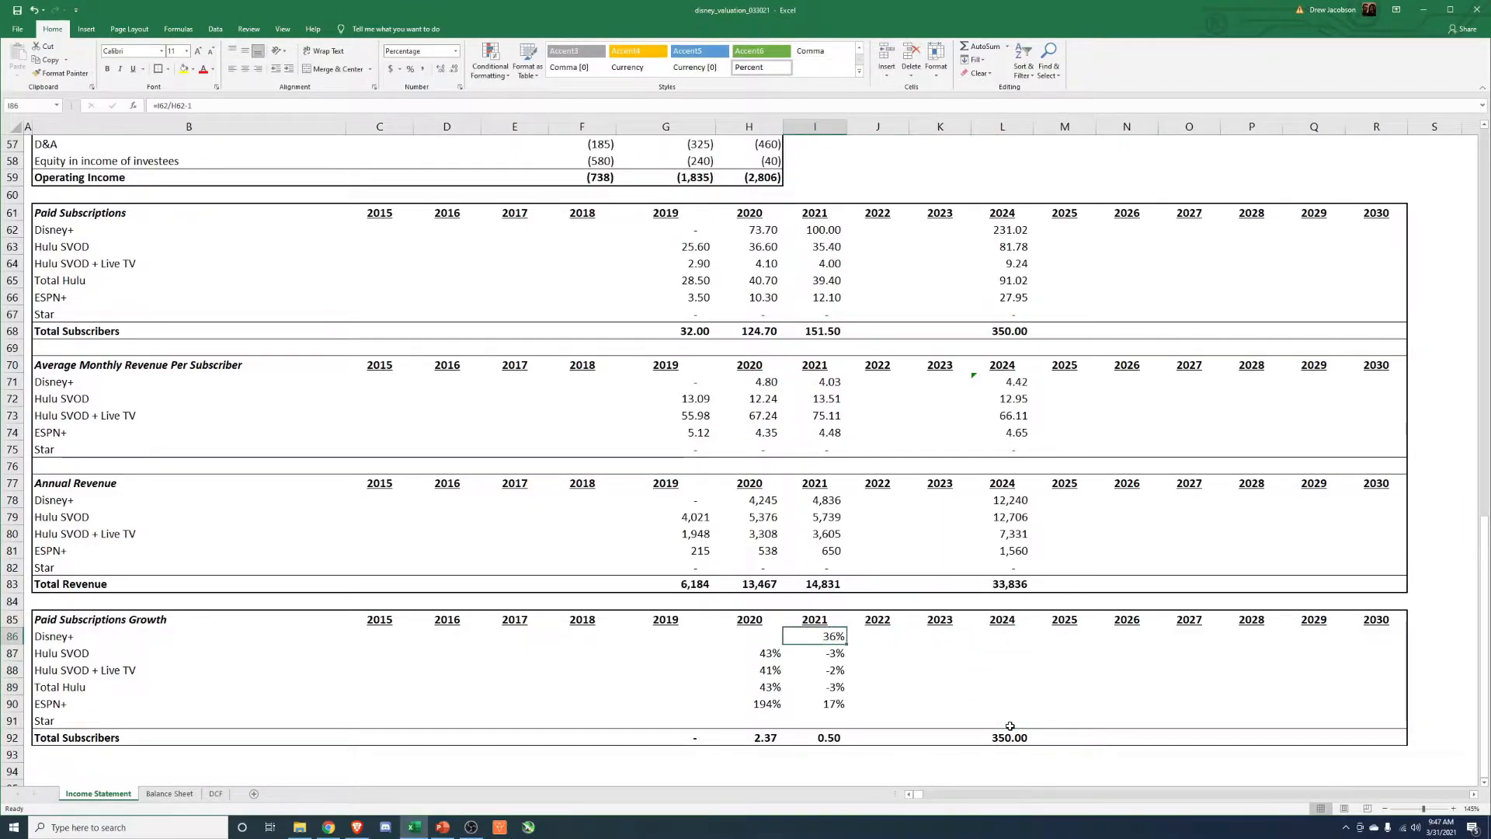
{"action": "left_click", "coordinate": [875, 687]}
{"action": "left_click", "coordinate": [825, 703]}
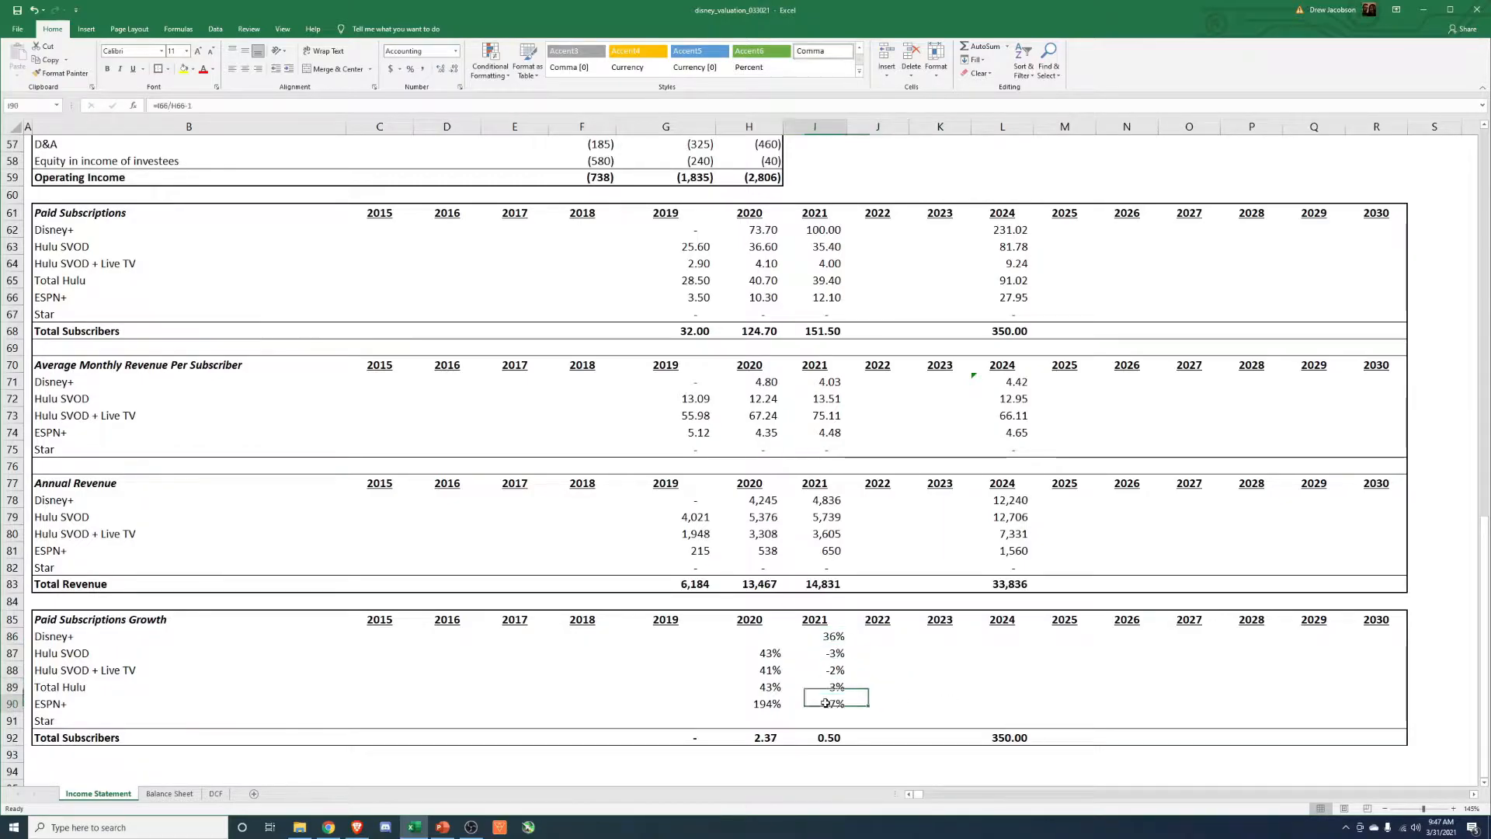
{"action": "left_click_drag", "start_coordinate": [837, 655], "coordinate": [835, 672]}
{"action": "left_click", "coordinate": [910, 664]}
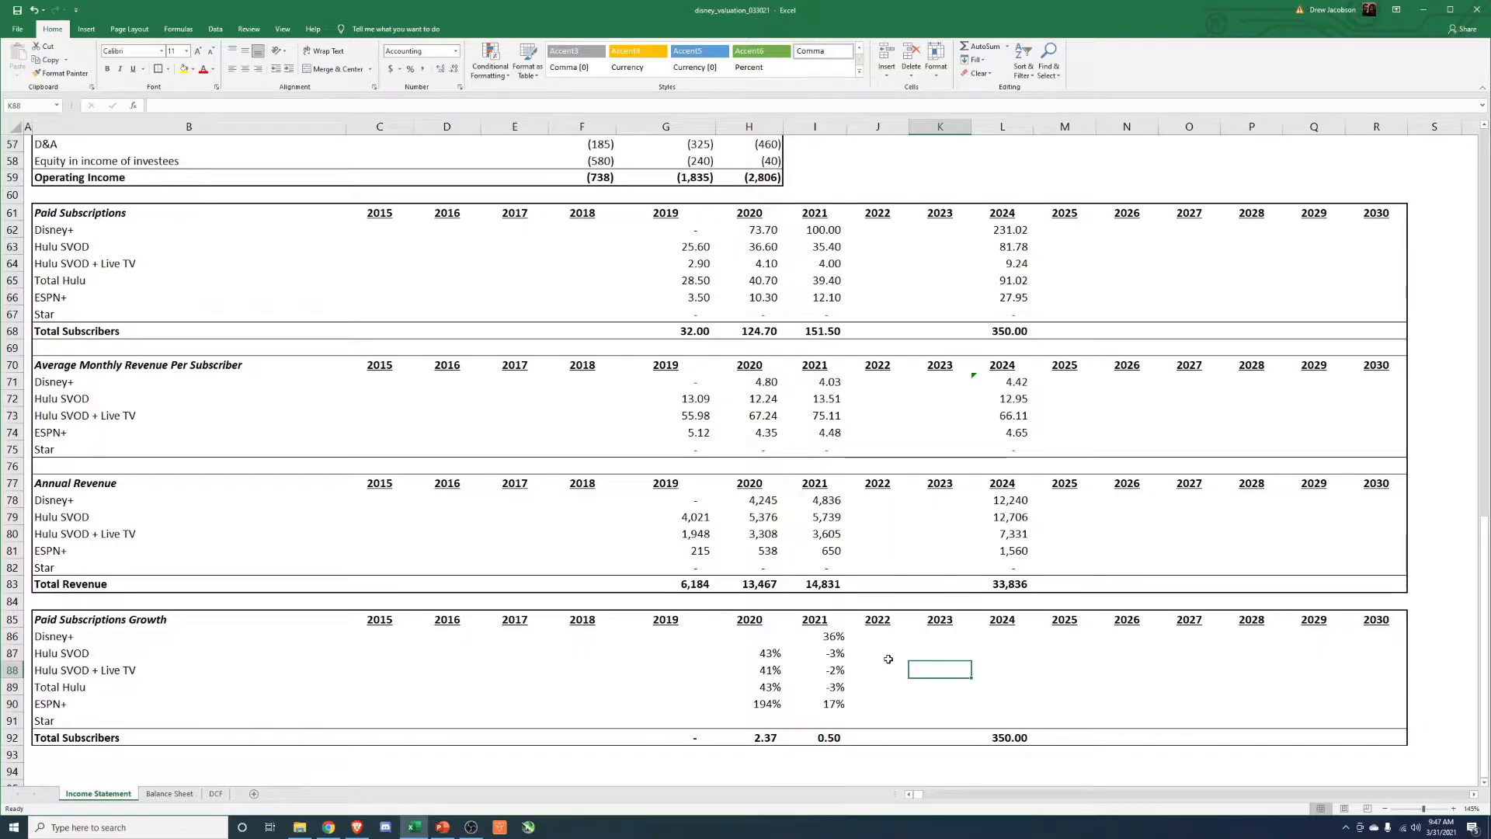
{"action": "left_click", "coordinate": [874, 653]}
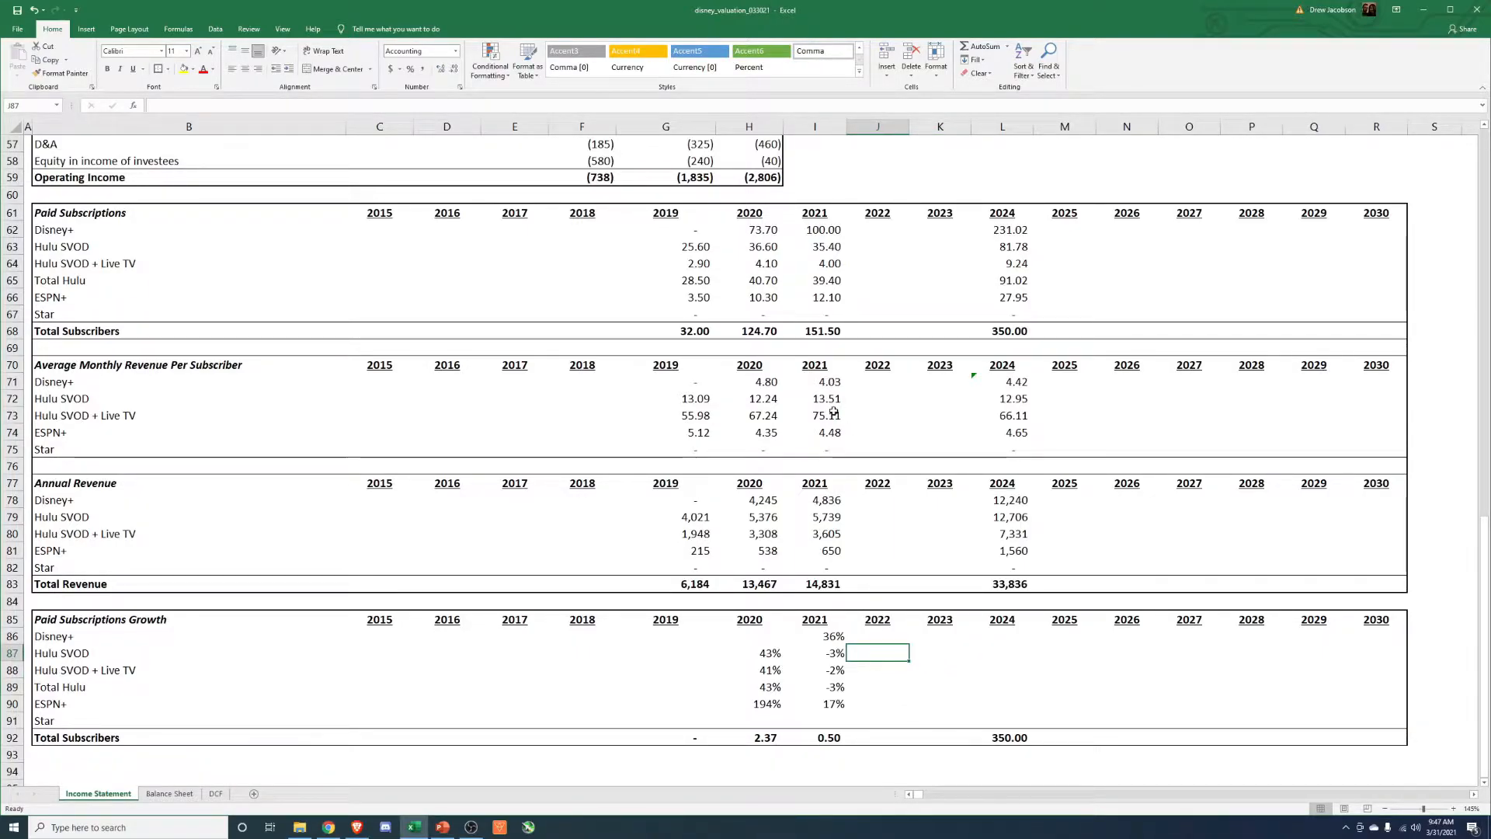
{"action": "left_click_drag", "start_coordinate": [828, 399], "coordinate": [827, 414]}
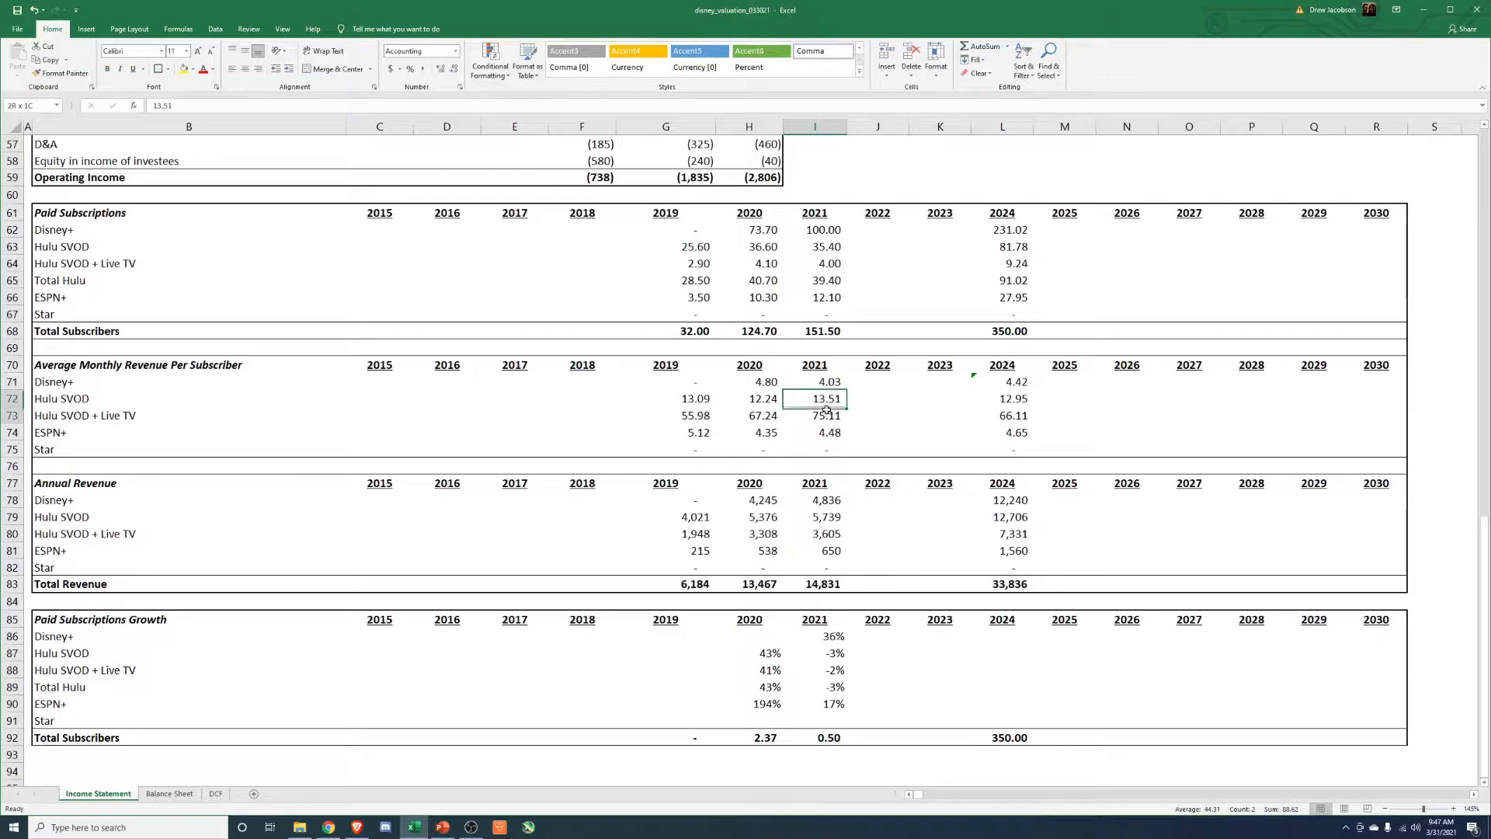
{"action": "left_click", "coordinate": [859, 682]}
Set the 2022 ESPN+ subscription growth equal to the prior year with =I90.
{"action": "left_click", "coordinate": [829, 704]}
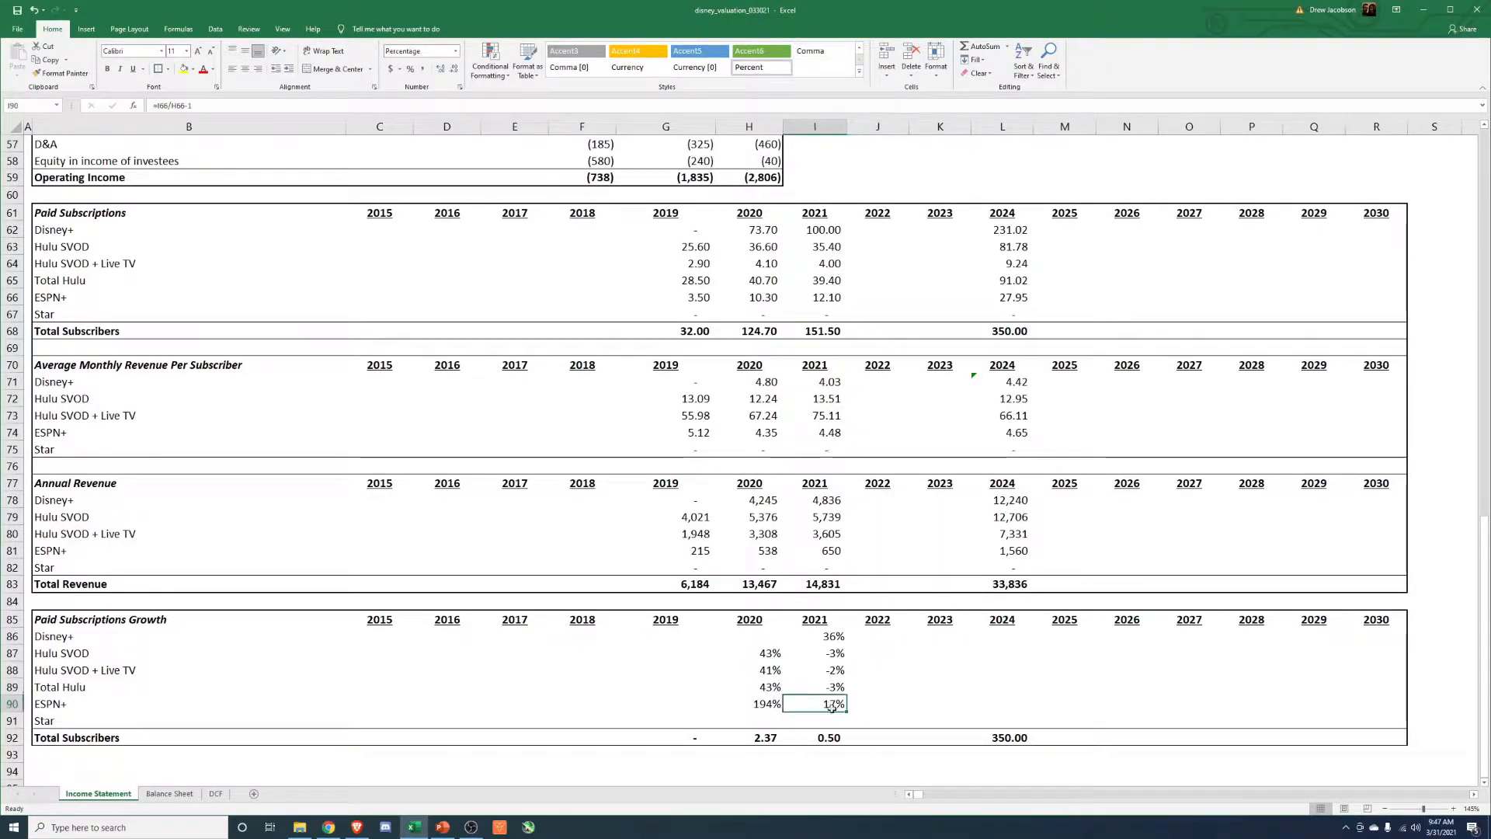
{"action": "key", "text": "Right"}
{"action": "type", "text": "="}
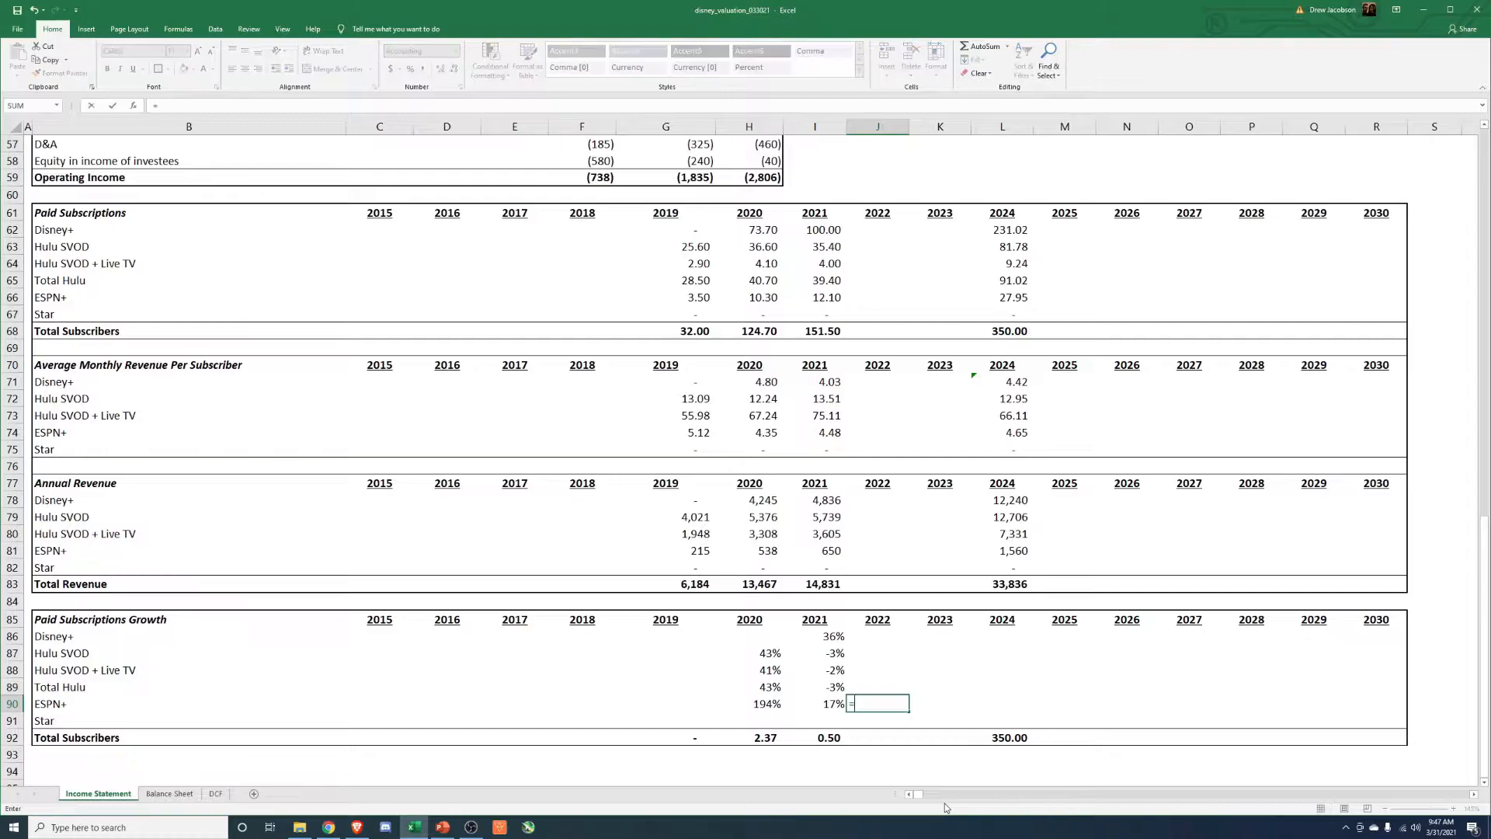
{"action": "key", "text": "Left"}
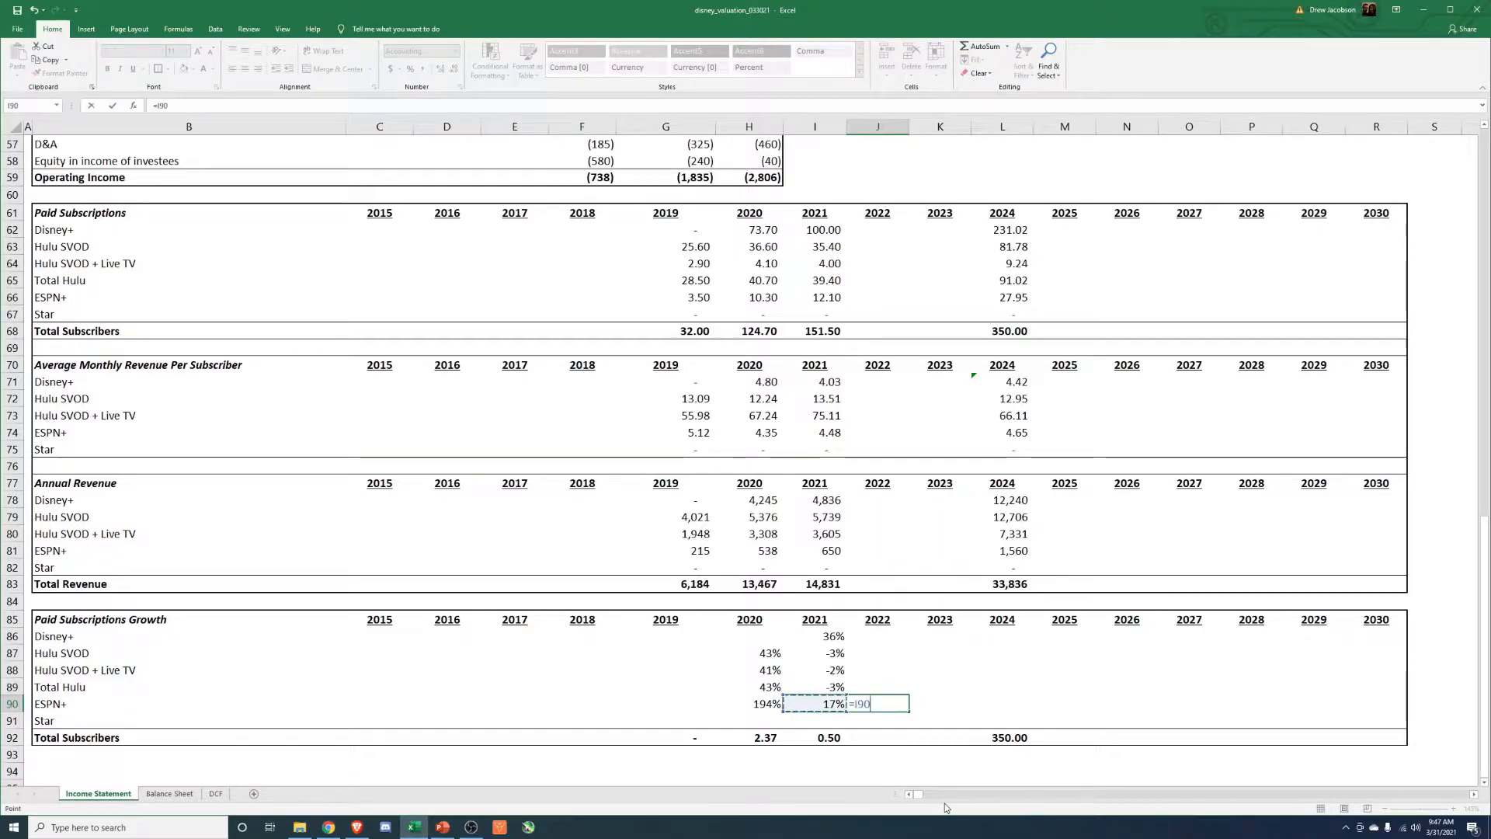
{"action": "key", "text": "Return"}
Copy the 2022 ESPN+ growth formula across the projection years through 2030.
{"action": "key", "text": "Up"}
{"action": "key", "text": "ctrl+c"}
{"action": "key", "text": "Right"}
{"action": "key", "text": "shift+Right"}
{"action": "key", "text": "shift+Right"}
{"action": "key", "text": "shift+Right"}
{"action": "key", "text": "shift+Right"}
{"action": "key", "text": "shift+Right"}
{"action": "key", "text": "shift+Right"}
{"action": "key", "text": "shift+Right"}
{"action": "key", "text": "ctrl+v"}
{"action": "key", "text": "Escape"}
Apply the 2022 ESPN+ growth cell's percentage format to 2023 through 2030 by pasting formats only.
{"action": "key", "text": "ctrl+shift+Left"}
{"action": "key", "text": "Left"}
{"action": "key", "text": "ctrl+c"}
{"action": "key", "text": "Right"}
{"action": "key", "text": "ctrl+shift+Right"}
{"action": "key", "text": "alt+e"}
{"action": "key", "text": "s"}
{"action": "key", "text": "t"}
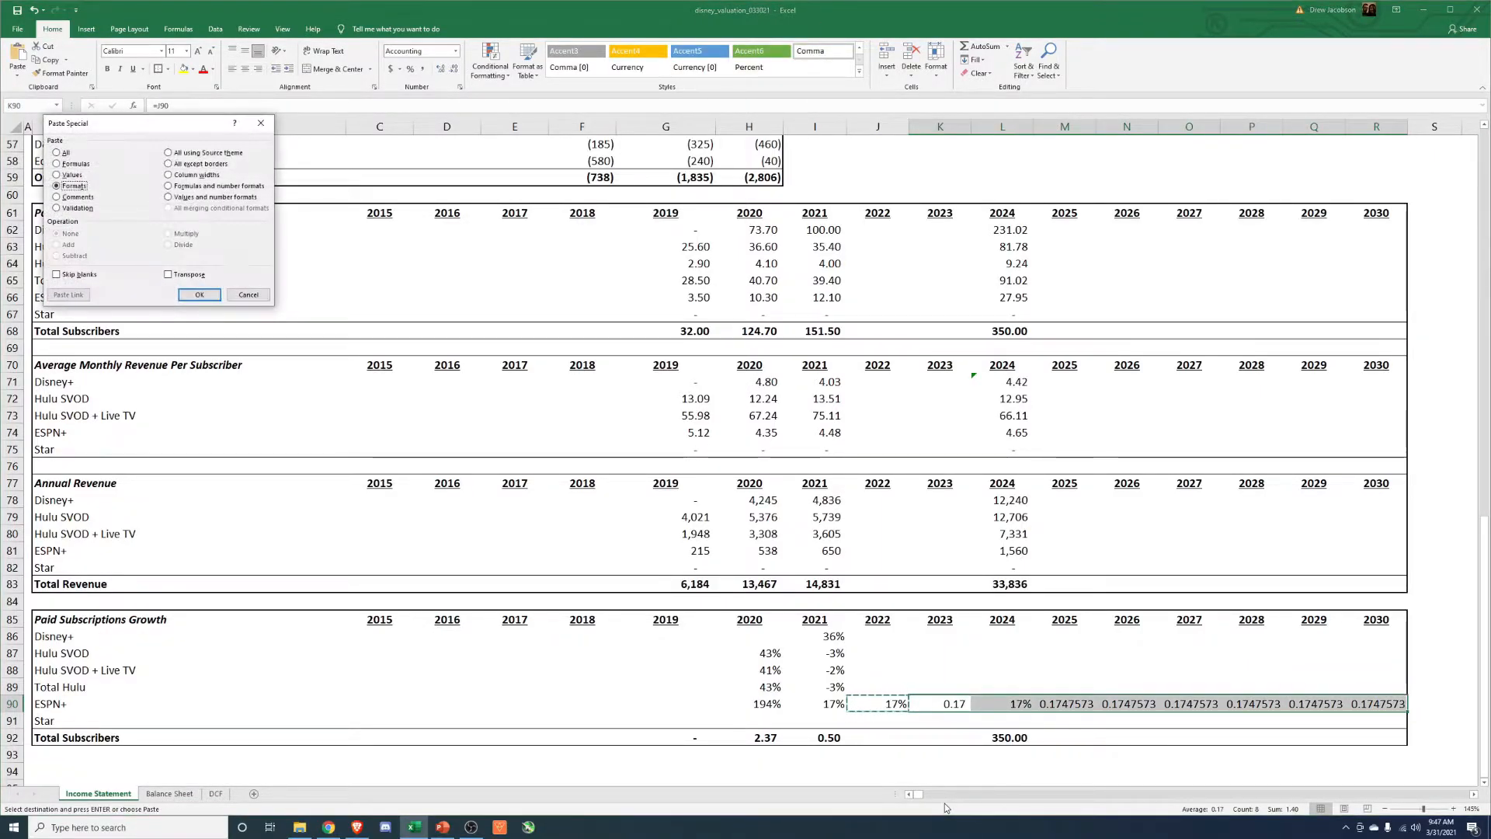
{"action": "key", "text": "Return"}
{"action": "key", "text": "Escape"}
{"action": "key", "text": "Down"}
{"action": "key", "text": "Up"}
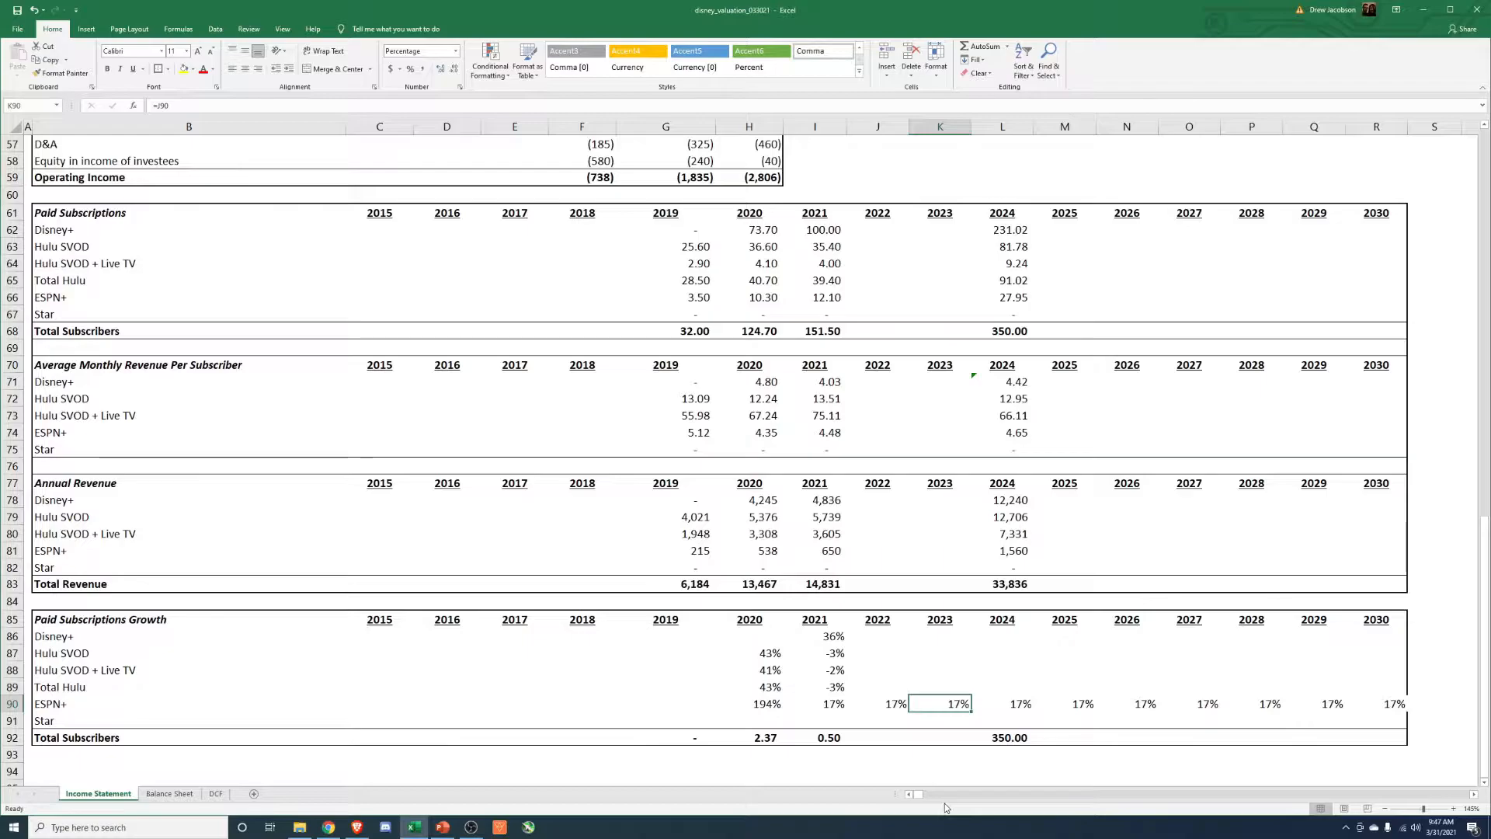
Project 2022 ESPN+ paid subscriptions from the growth rate with the formula =I66*(1+J90).
{"action": "left_click", "coordinate": [878, 432]}
{"action": "left_click", "coordinate": [864, 296]}
{"action": "type", "text": "="}
{"action": "key", "text": "Left"}
{"action": "type", "text": "*("}
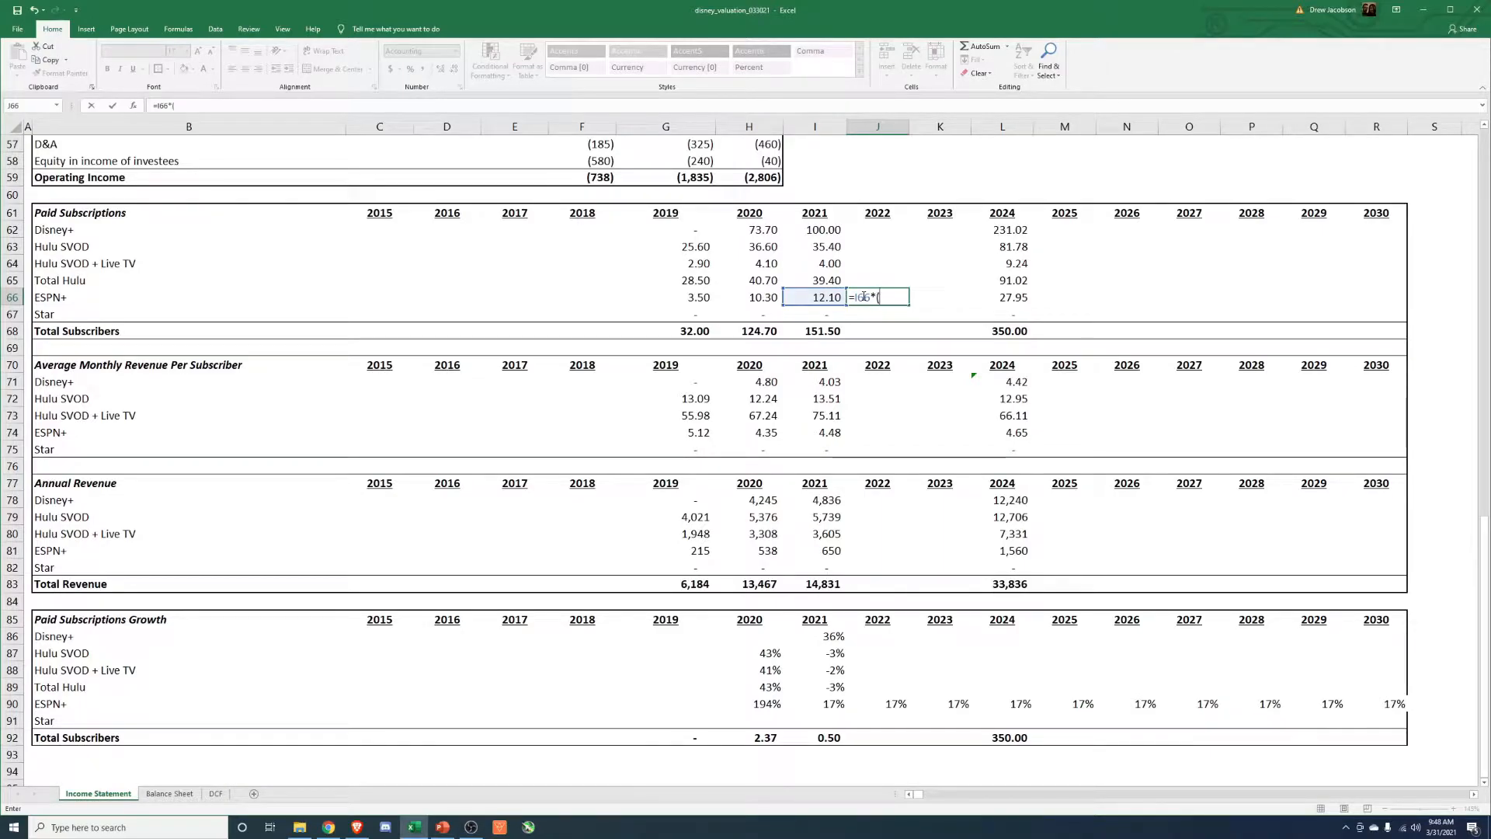
{"action": "left_click", "coordinate": [893, 703]}
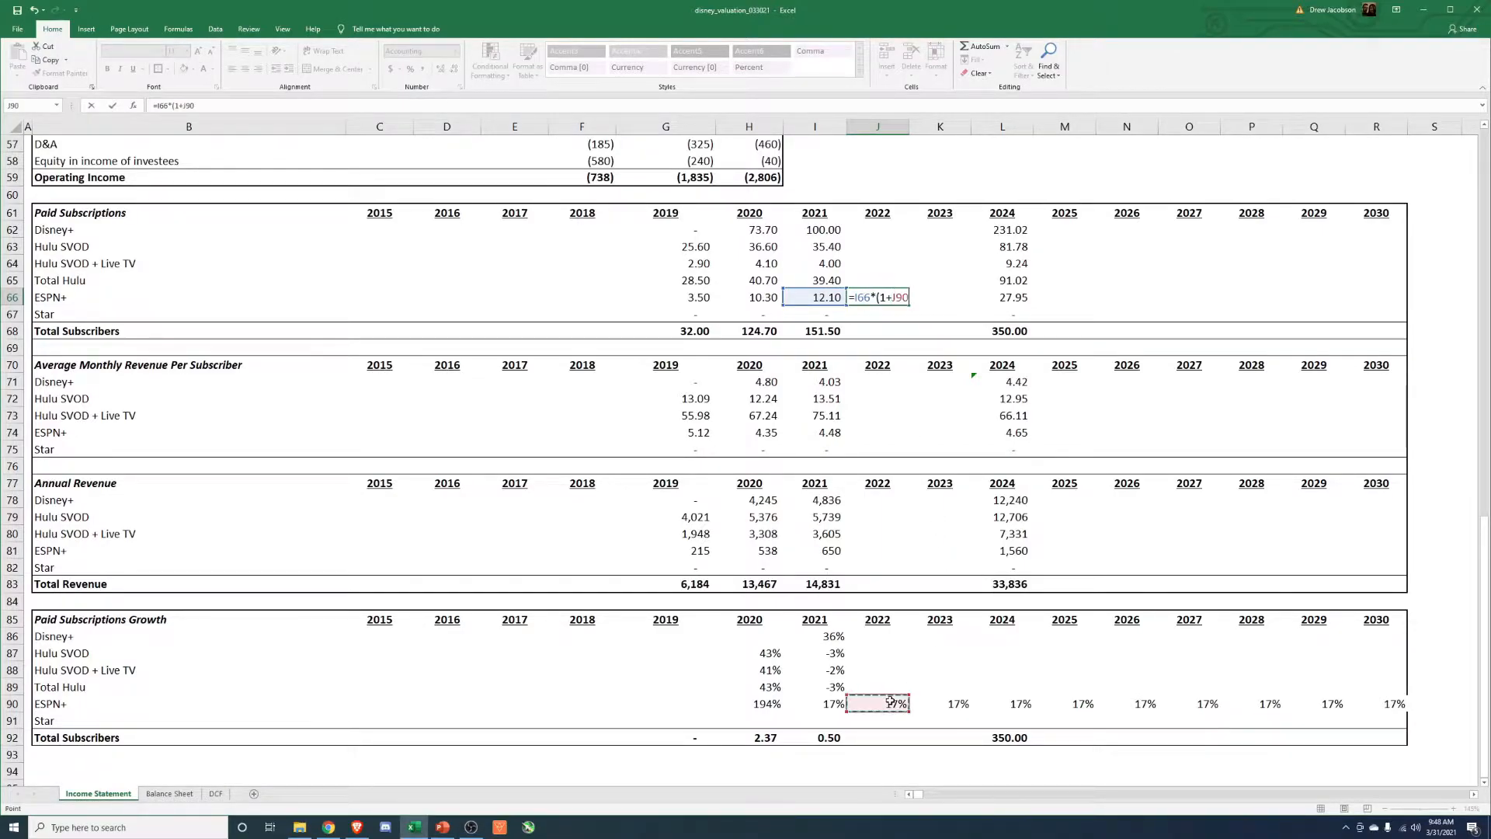
{"action": "key", "text": "Return"}
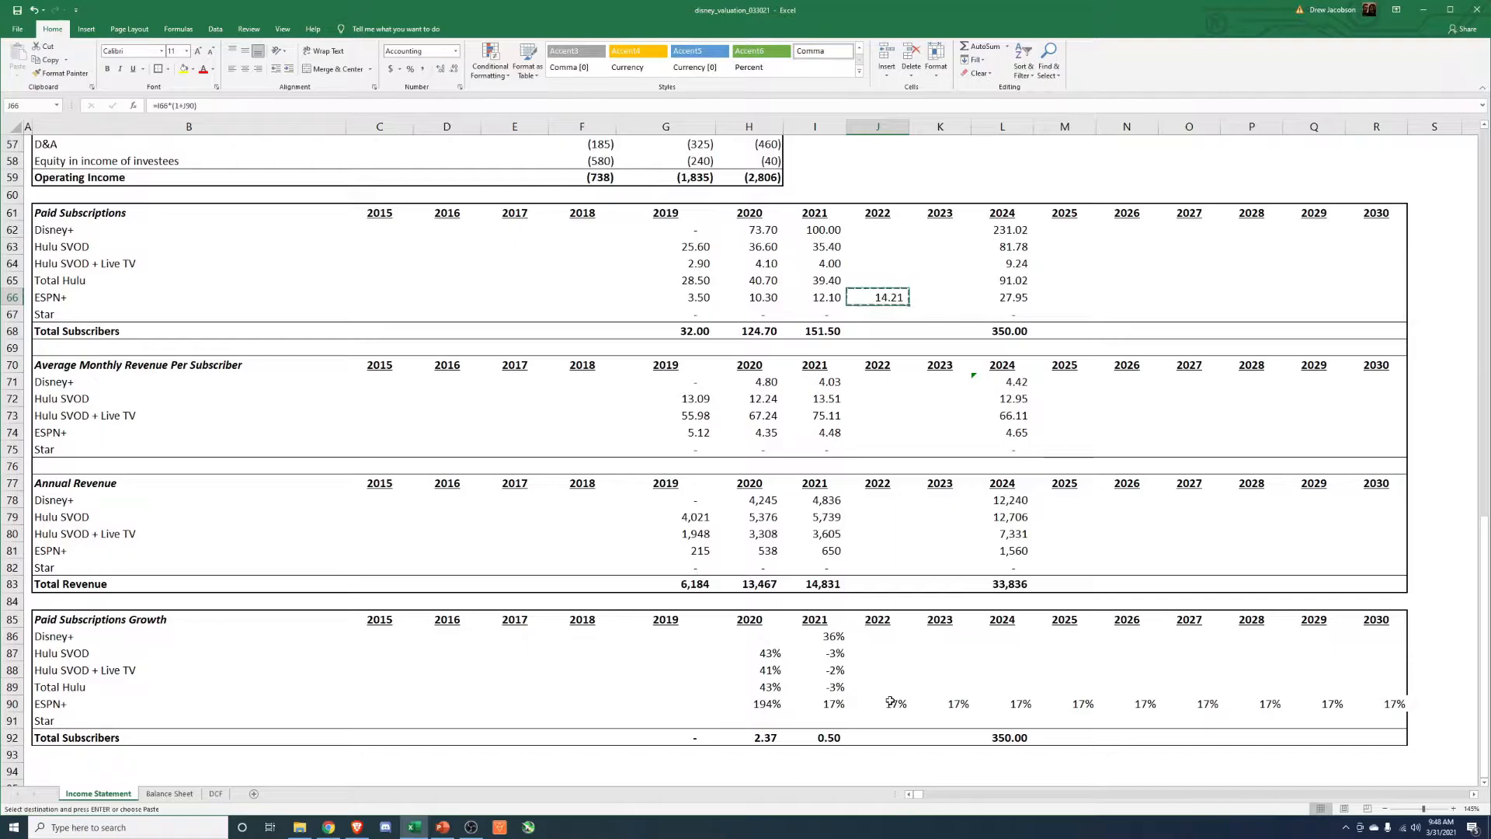
Copy the 2022 ESPN+ paid subscriptions formula to 2023.
{"action": "key", "text": "Right"}
{"action": "type", "text": "16.70"}
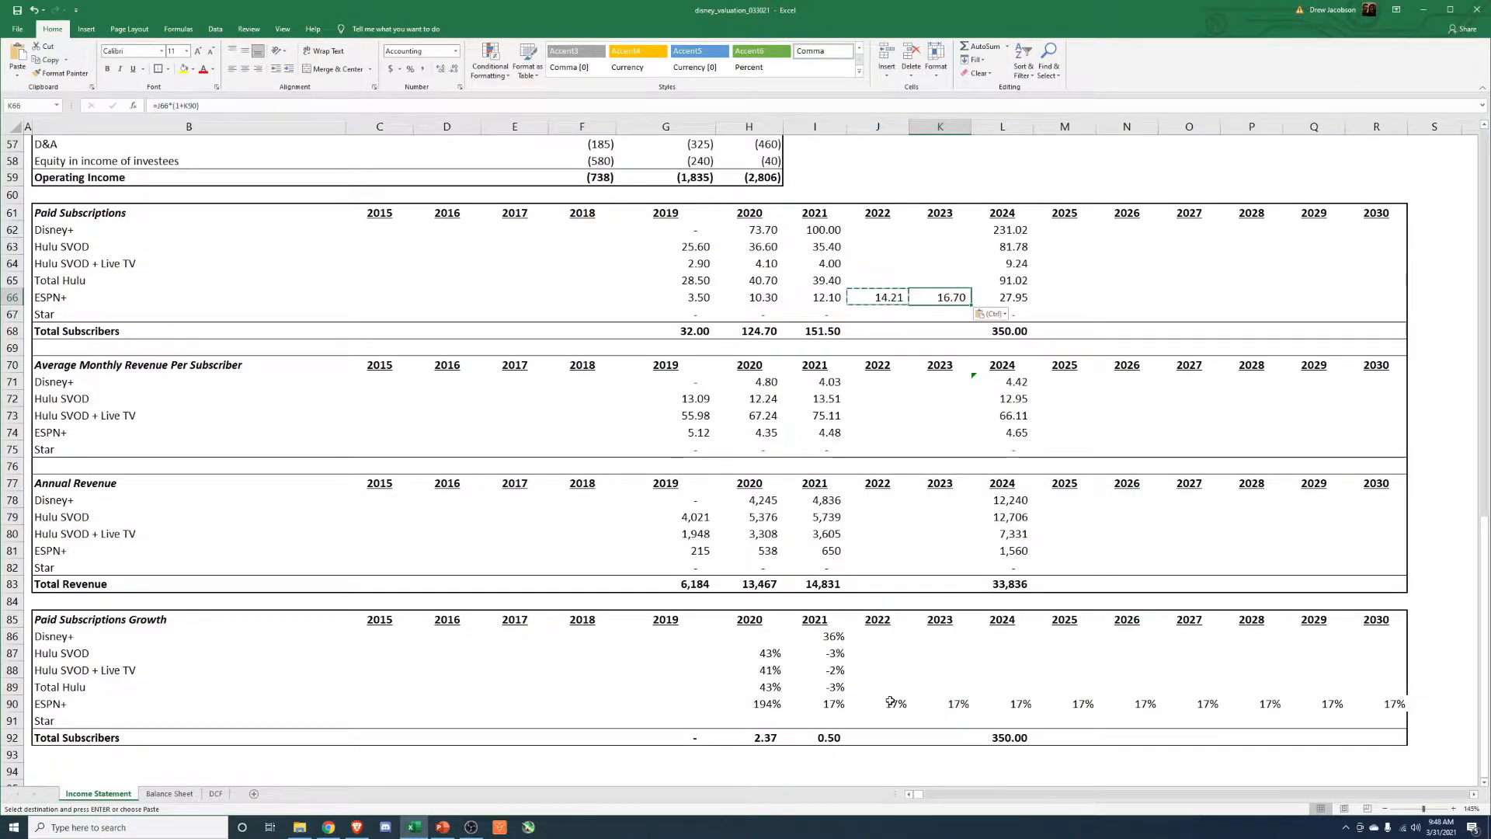
{"action": "key", "text": "Right"}
{"action": "key", "text": "Left"}
{"action": "key", "text": "Escape"}
Copy the 2021 ESPN+ year-over-year growth formula into the 2024 ESPN+ growth cell.
{"action": "key", "text": "Right"}
{"action": "key", "text": "Down"}
{"action": "key", "text": "Down"}
{"action": "key", "text": "Down"}
{"action": "key", "text": "Down"}
{"action": "key", "text": "Down"}
{"action": "key", "text": "Down"}
{"action": "key", "text": "Down"}
{"action": "key", "text": "Down"}
{"action": "key", "text": "Down"}
{"action": "key", "text": "Down"}
{"action": "key", "text": "Down"}
{"action": "key", "text": "Down"}
{"action": "key", "text": "Down"}
{"action": "key", "text": "Down"}
{"action": "key", "text": "Down"}
{"action": "key", "text": "Down"}
{"action": "key", "text": "Down"}
{"action": "key", "text": "Down"}
{"action": "key", "text": "Down"}
{"action": "key", "text": "Down"}
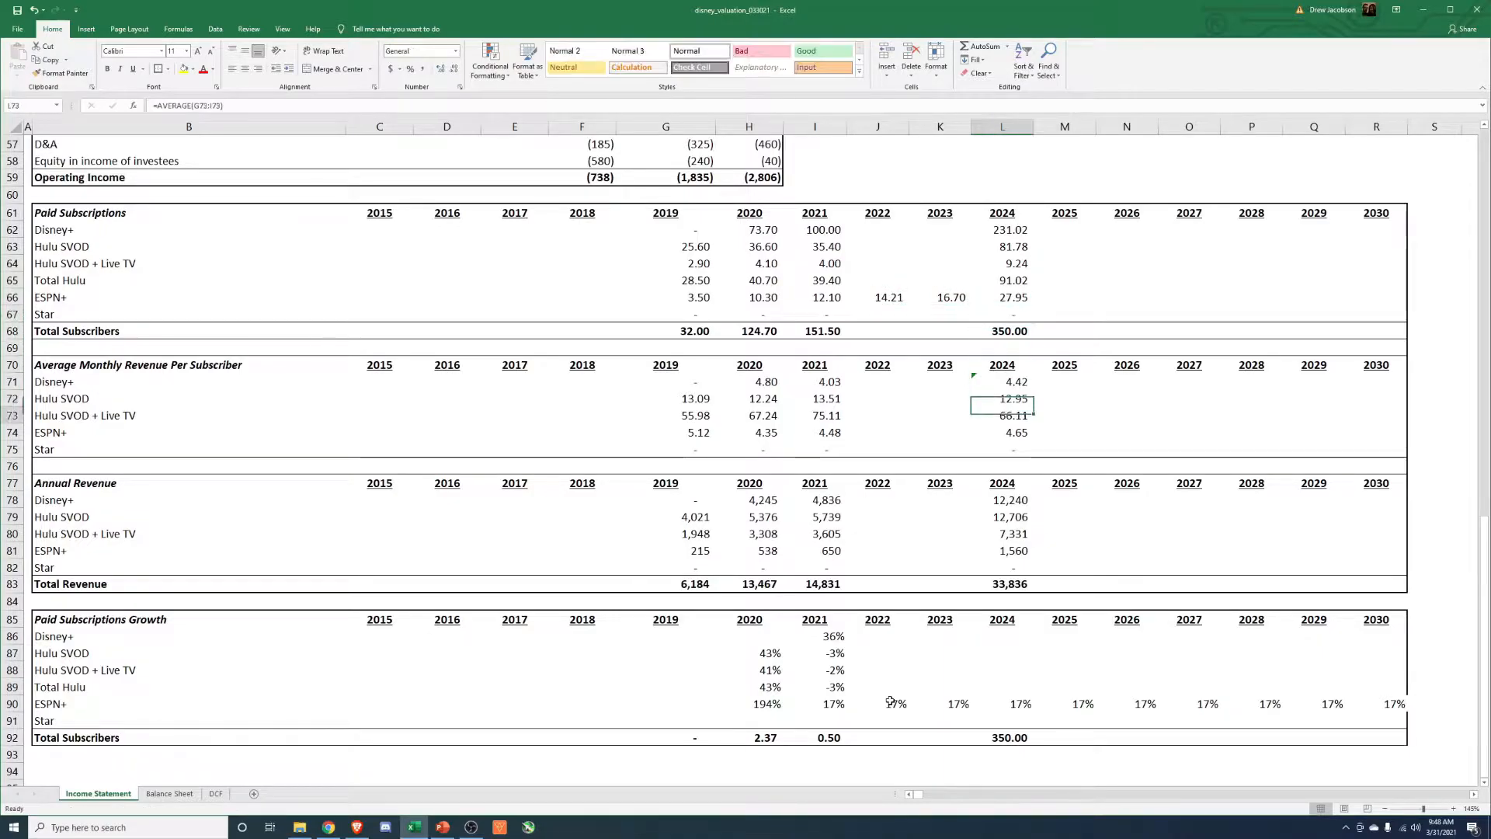
{"action": "key", "text": "Up"}
{"action": "key", "text": "Left"}
{"action": "key", "text": "Left"}
{"action": "key", "text": "Left"}
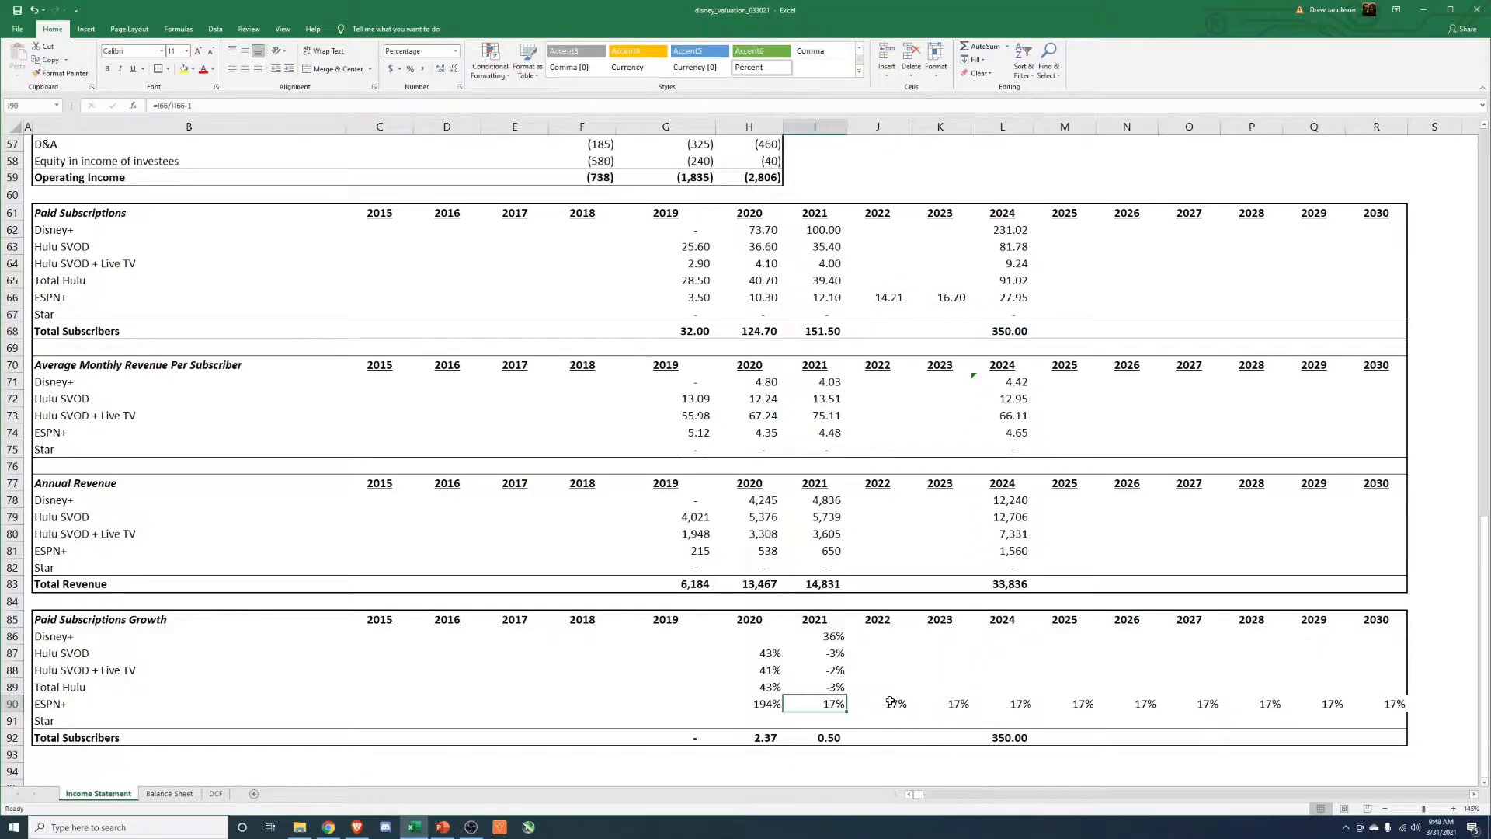
{"action": "key", "text": "ctrl+c"}
{"action": "key", "text": "Right"}
{"action": "key", "text": "Right"}
{"action": "key", "text": "Right"}
{"action": "key", "text": "ctrl+v"}
{"action": "key", "text": "Escape"}
{"action": "key", "text": "Down"}
{"action": "key", "text": "Up"}
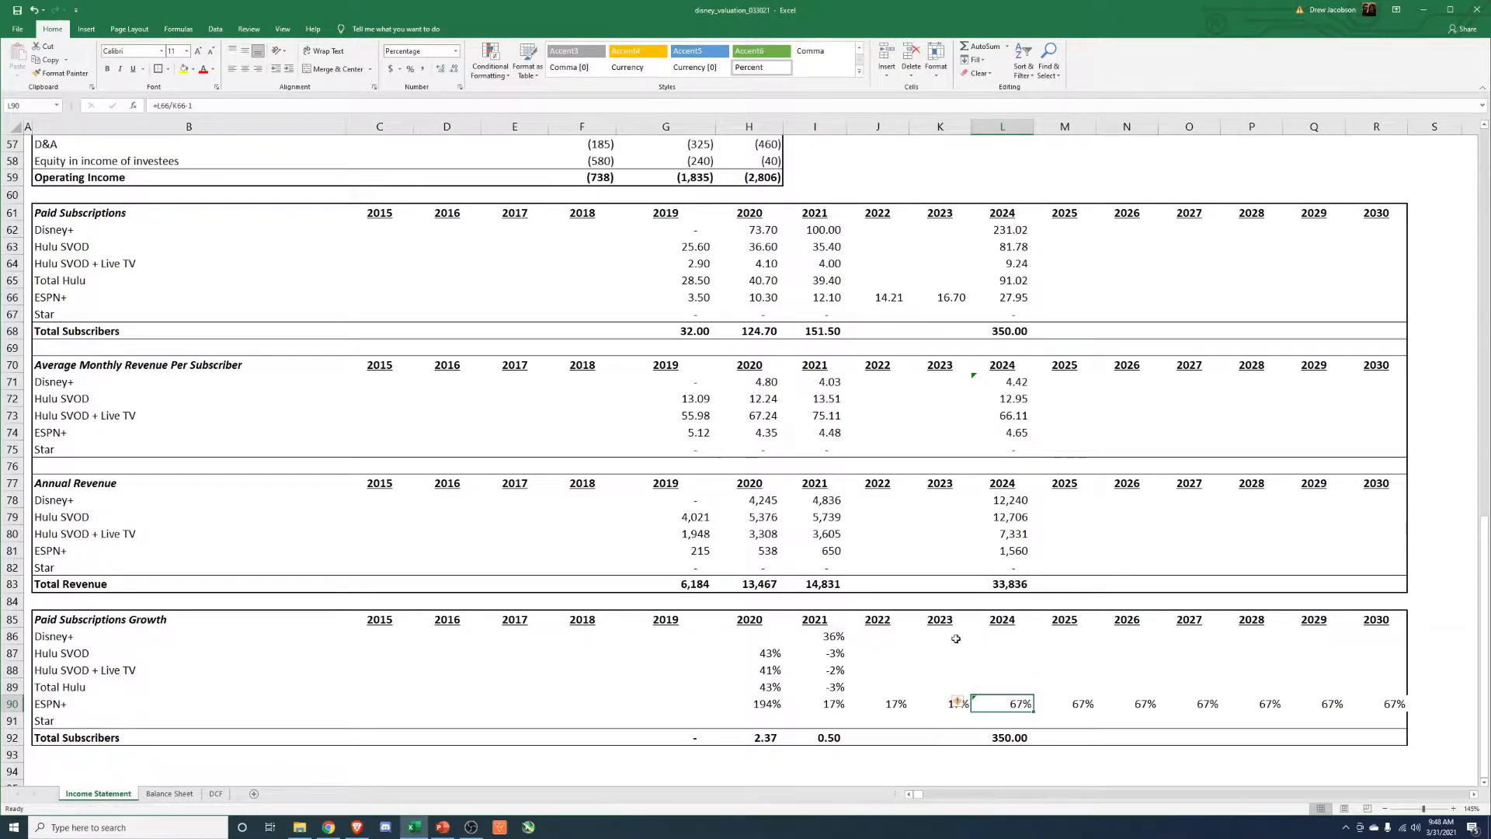
Clear the 2024 paid subscription estimates from Disney+ through ESPN+.
{"action": "left_click", "coordinate": [1017, 298]}
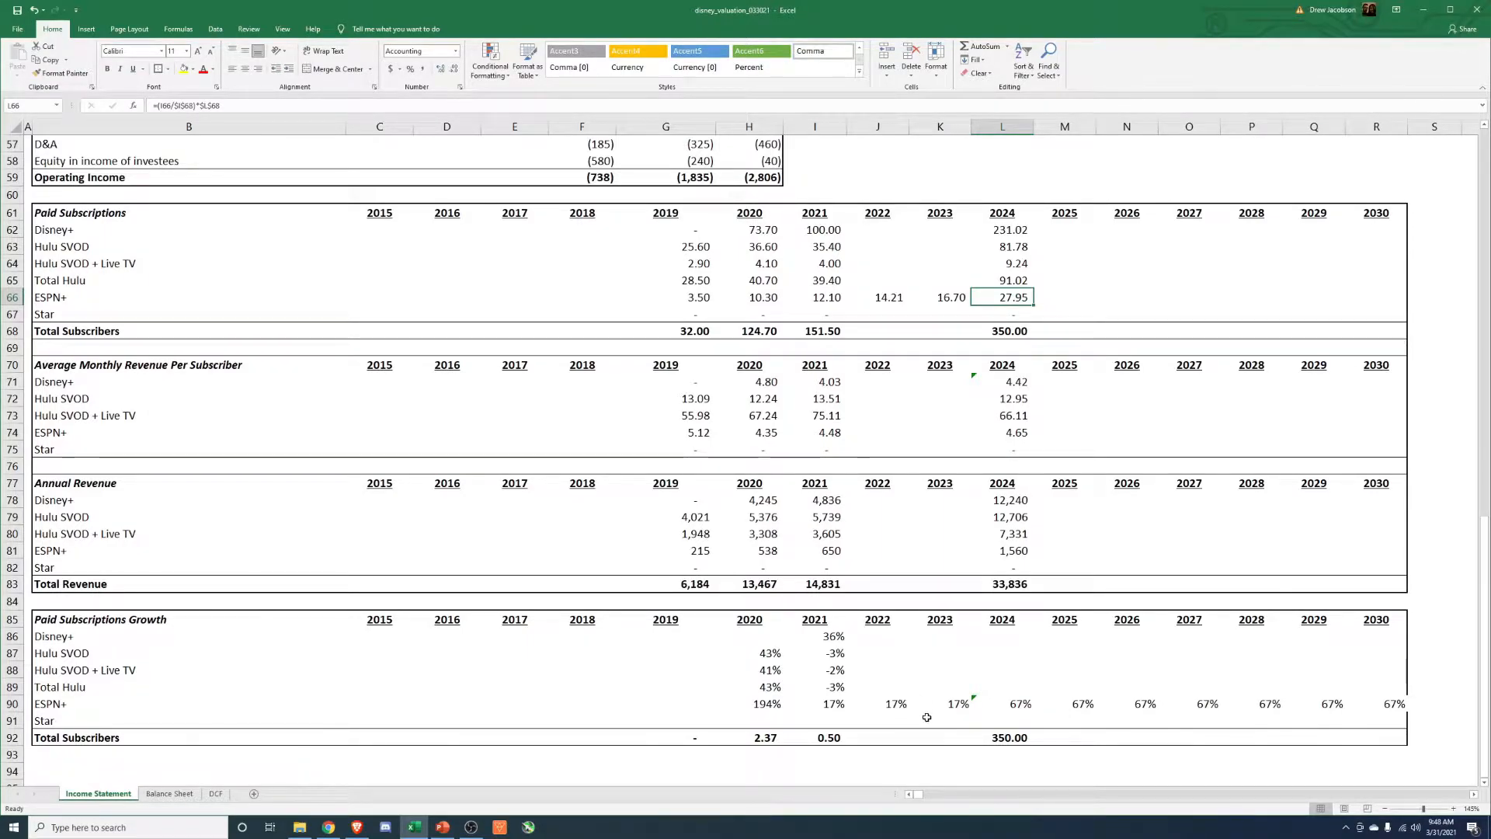
{"action": "left_click", "coordinate": [1006, 232]}
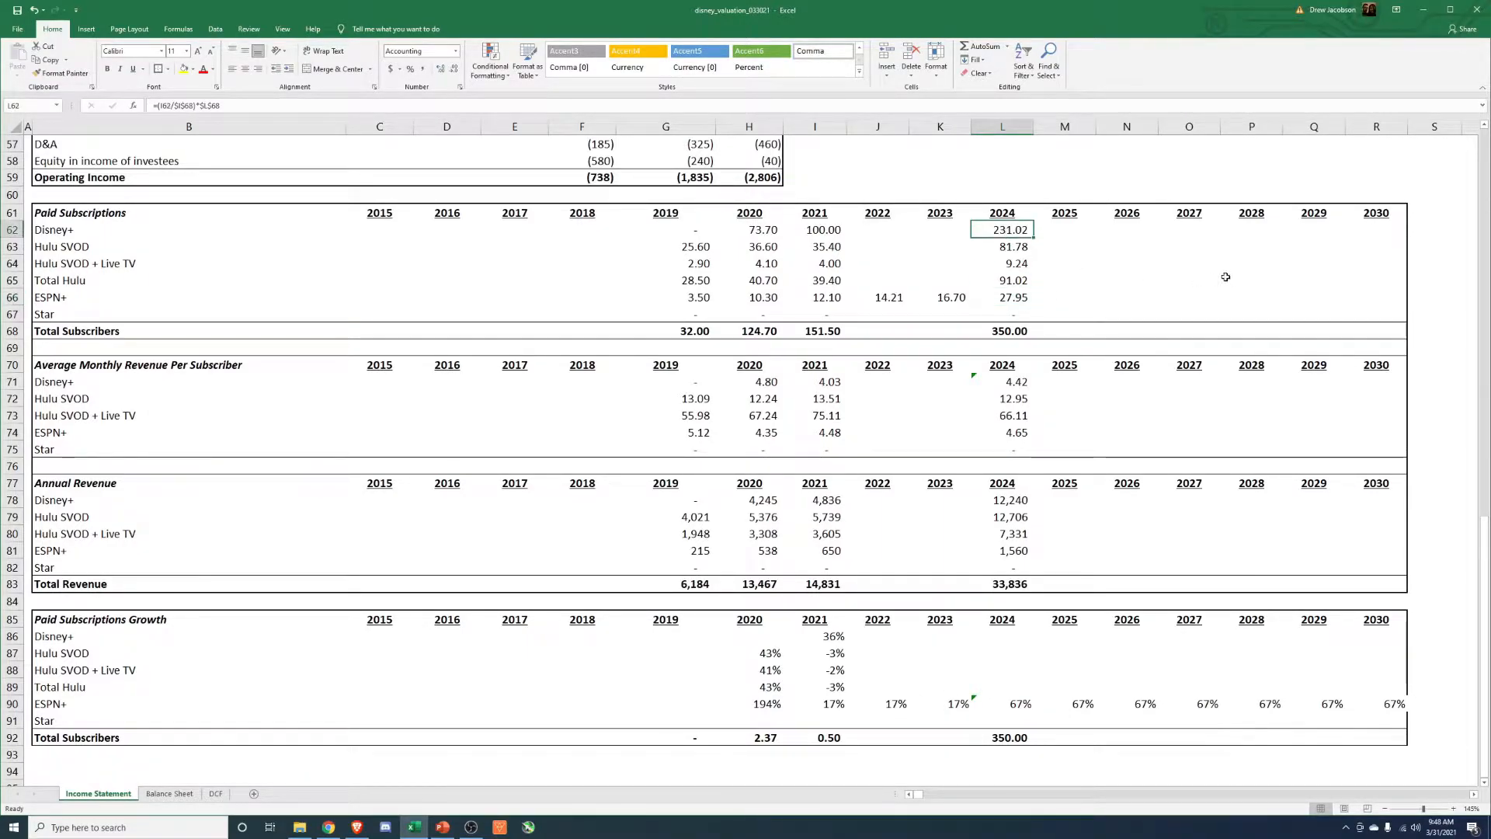
{"action": "key", "text": "Delete"}
{"action": "key", "text": "Down"}
{"action": "key", "text": "Down"}
{"action": "key", "text": "Down"}
{"action": "key", "text": "Down"}
{"action": "key", "text": "Up"}
{"action": "key", "text": "Up"}
{"action": "key", "text": "Up"}
{"action": "key", "text": "shift+Down"}
{"action": "key", "text": "shift+Down"}
{"action": "key", "text": "shift+Down"}
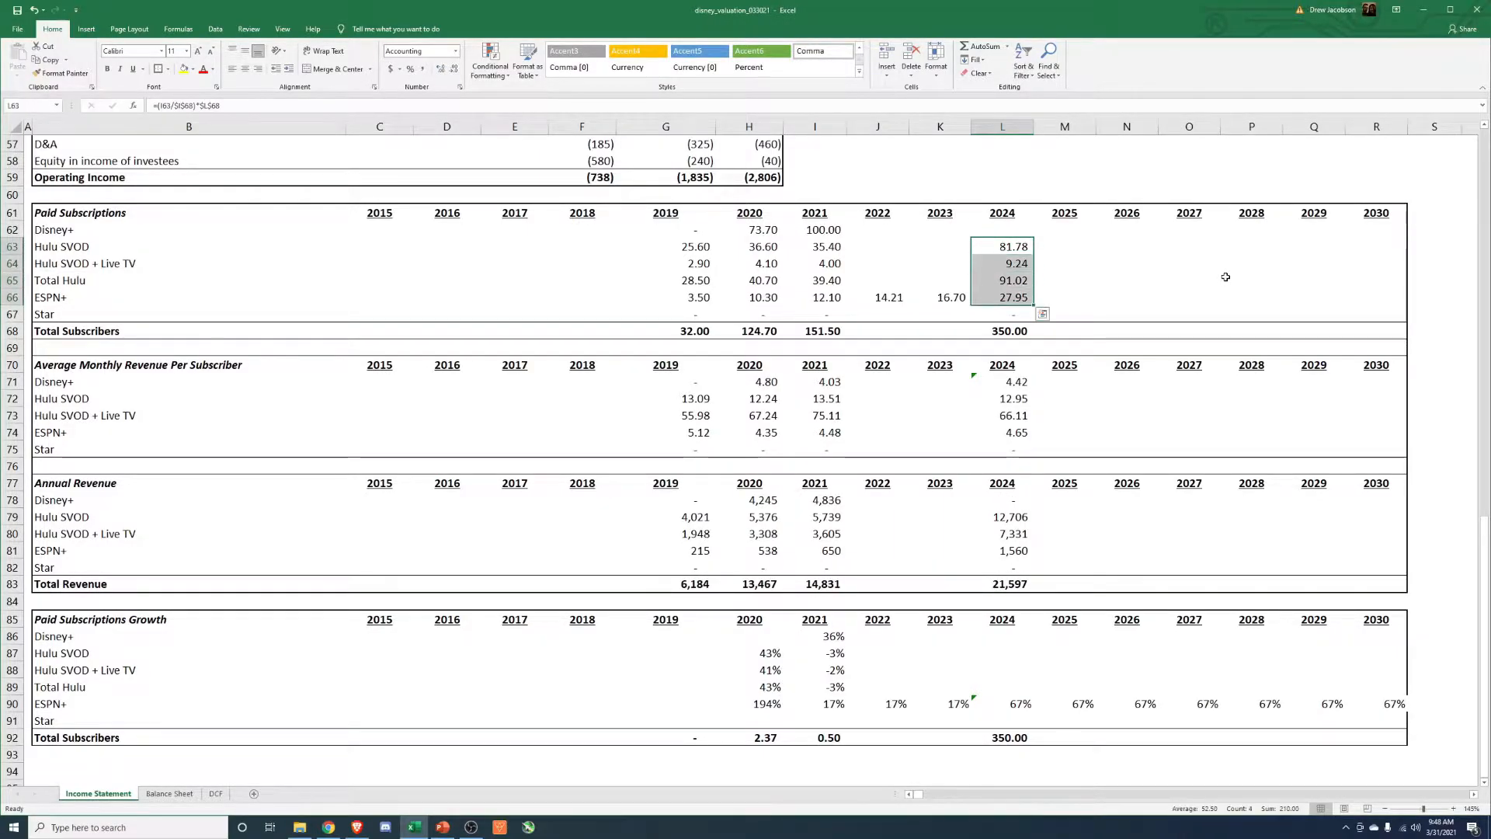
{"action": "key", "text": "Delete"}
Copy the 2023 ESPN+ paid subscriptions formula to 2024 through 2030 and dismiss the circular reference warning.
{"action": "key", "text": "Down"}
{"action": "key", "text": "Down"}
{"action": "key", "text": "Down"}
{"action": "key", "text": "Left"}
{"action": "key", "text": "ctrl+c"}
{"action": "key", "text": "Right"}
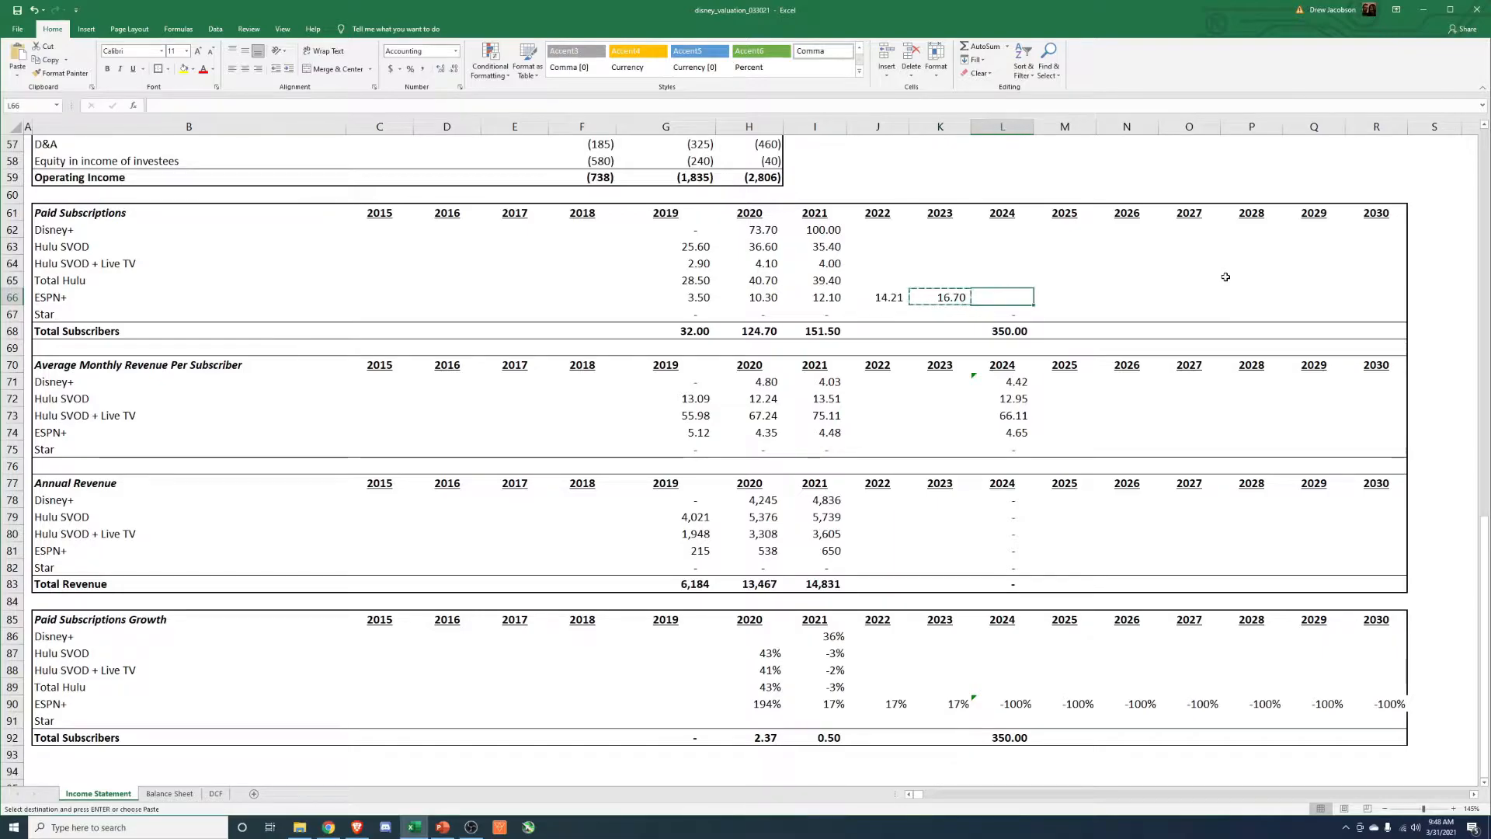
{"action": "key", "text": "shift+Right"}
{"action": "key", "text": "shift+Right"}
{"action": "key", "text": "shift+Right"}
{"action": "key", "text": "shift+Right"}
{"action": "key", "text": "shift+Right"}
{"action": "key", "text": "shift+Right"}
{"action": "key", "text": "Return"}
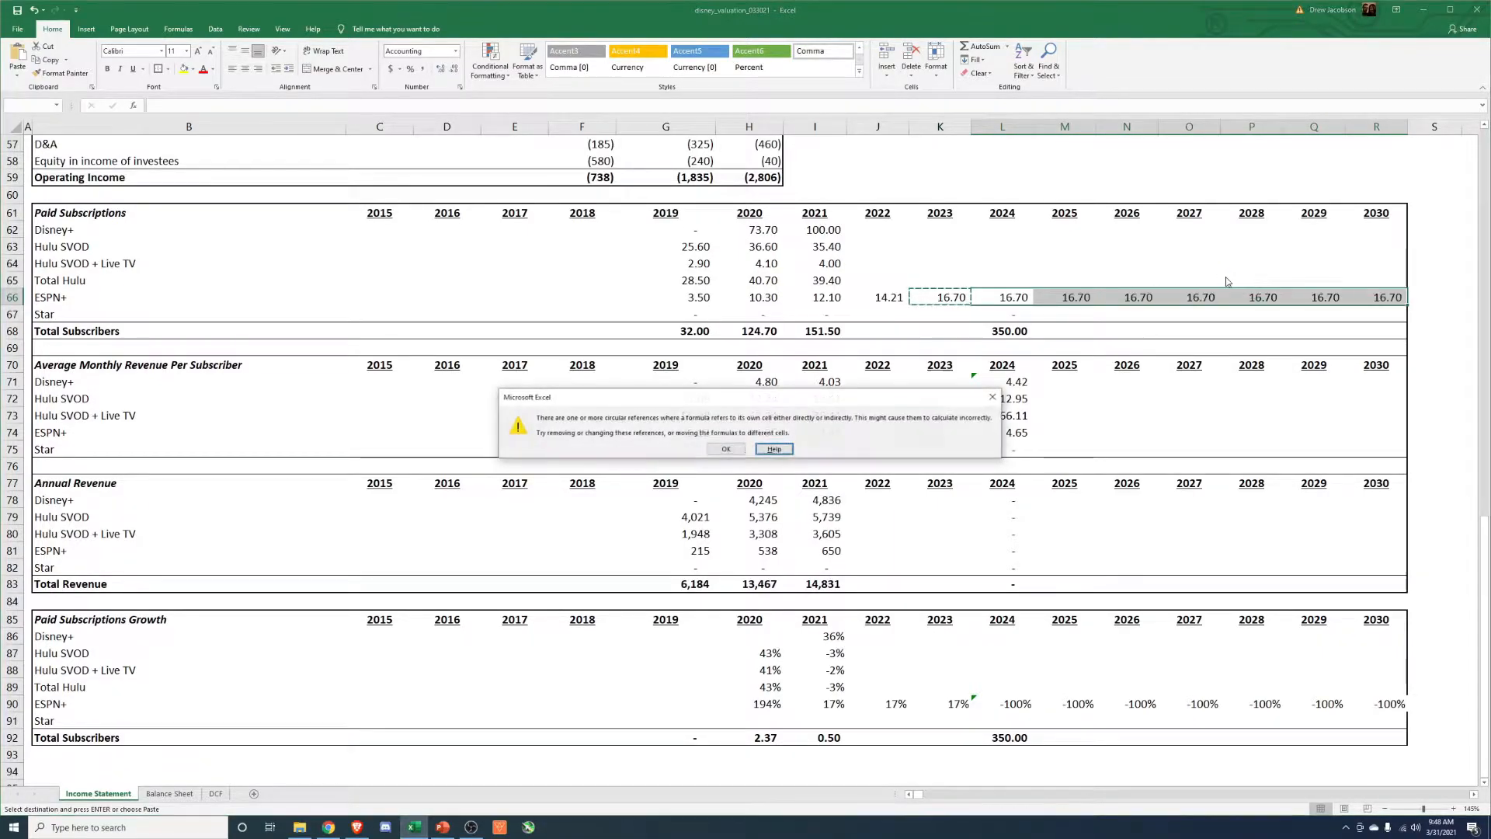
{"action": "key", "text": "Return"}
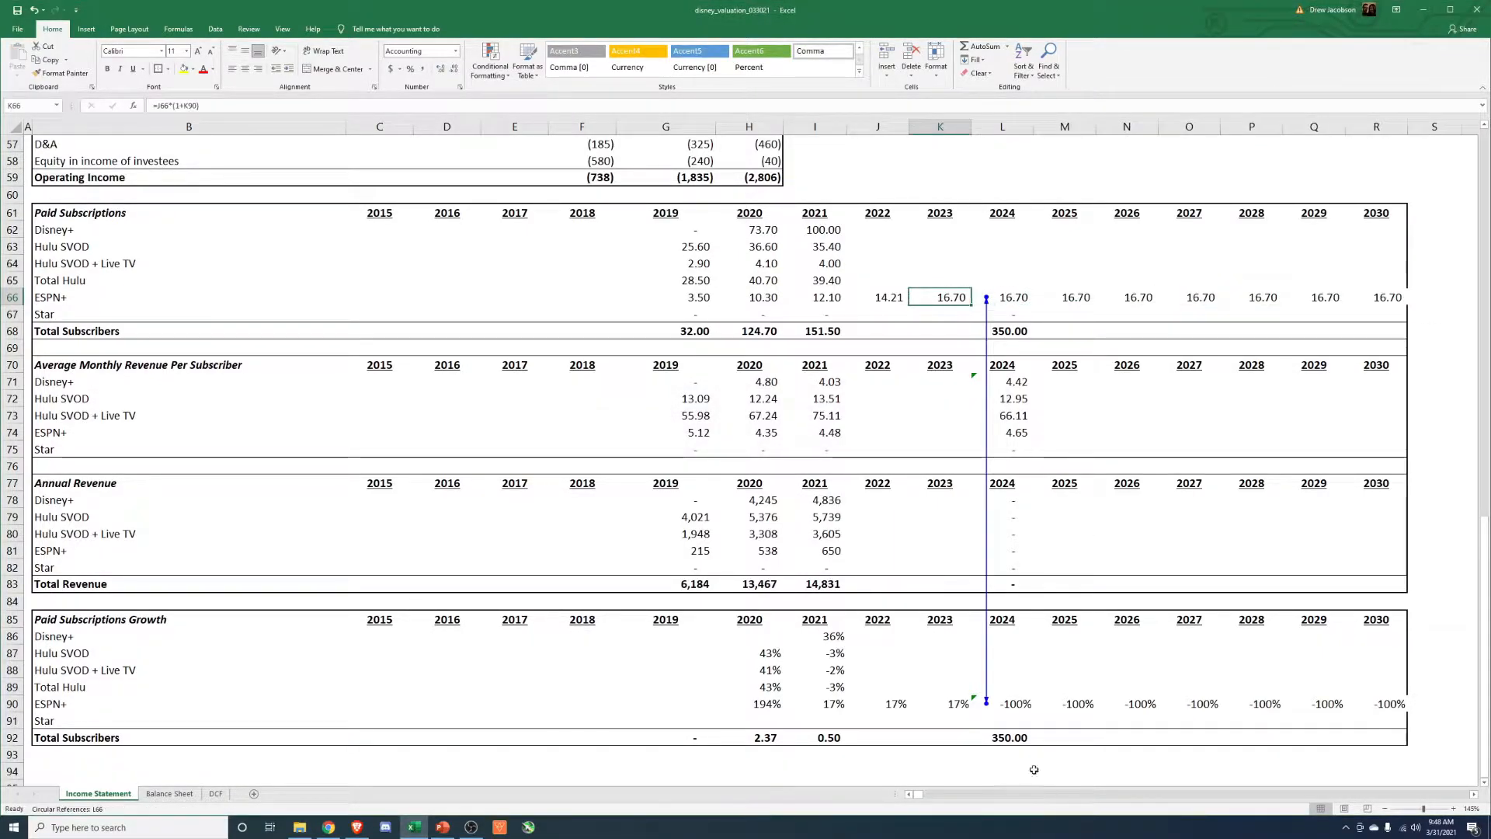
Replace the 2024 ESPN+ growth formula with a link to the prior year's rate, =K90.
{"action": "left_click", "coordinate": [969, 707]}
{"action": "key", "text": "Right"}
{"action": "key", "text": "F2"}
{"action": "key", "text": "Escape"}
{"action": "type", "text": "="}
{"action": "key", "text": "Left"}
{"action": "key", "text": "Return"}
Copy the 2024 ESPN+ growth formula to the years from 2025 on, pasting formulas only.
{"action": "key", "text": "Up"}
{"action": "key", "text": "ctrl+c"}
{"action": "key", "text": "Right"}
{"action": "key", "text": "shift+Right"}
{"action": "key", "text": "shift+Right"}
{"action": "key", "text": "shift+Right"}
{"action": "key", "text": "shift+Right"}
{"action": "key", "text": "shift+Right"}
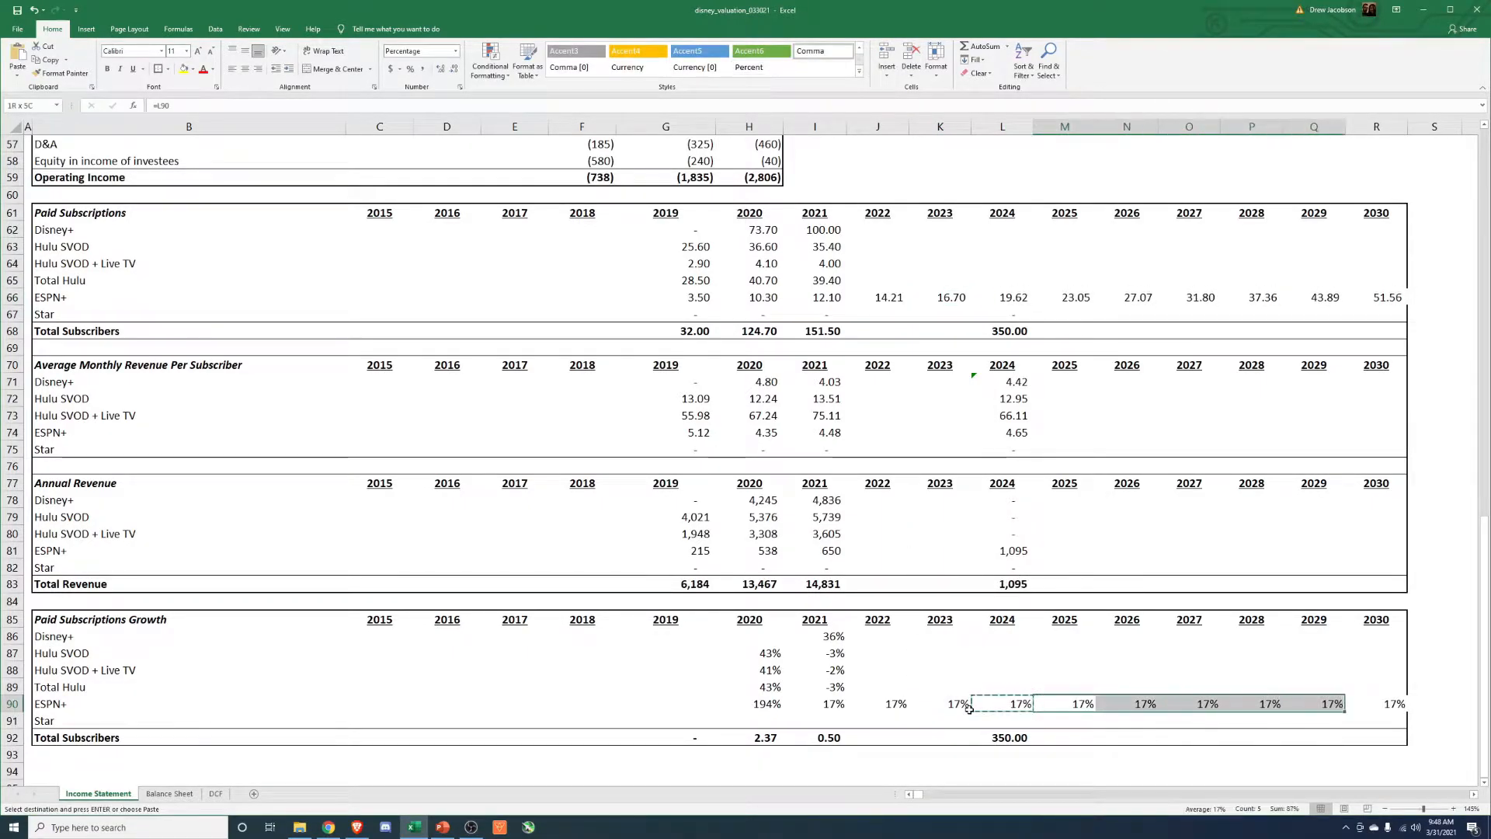
{"action": "key", "text": "alt+e"}
{"action": "key", "text": "s"}
{"action": "key", "text": "f"}
{"action": "key", "text": "Return"}
{"action": "key", "text": "Escape"}
{"action": "key", "text": "Left"}
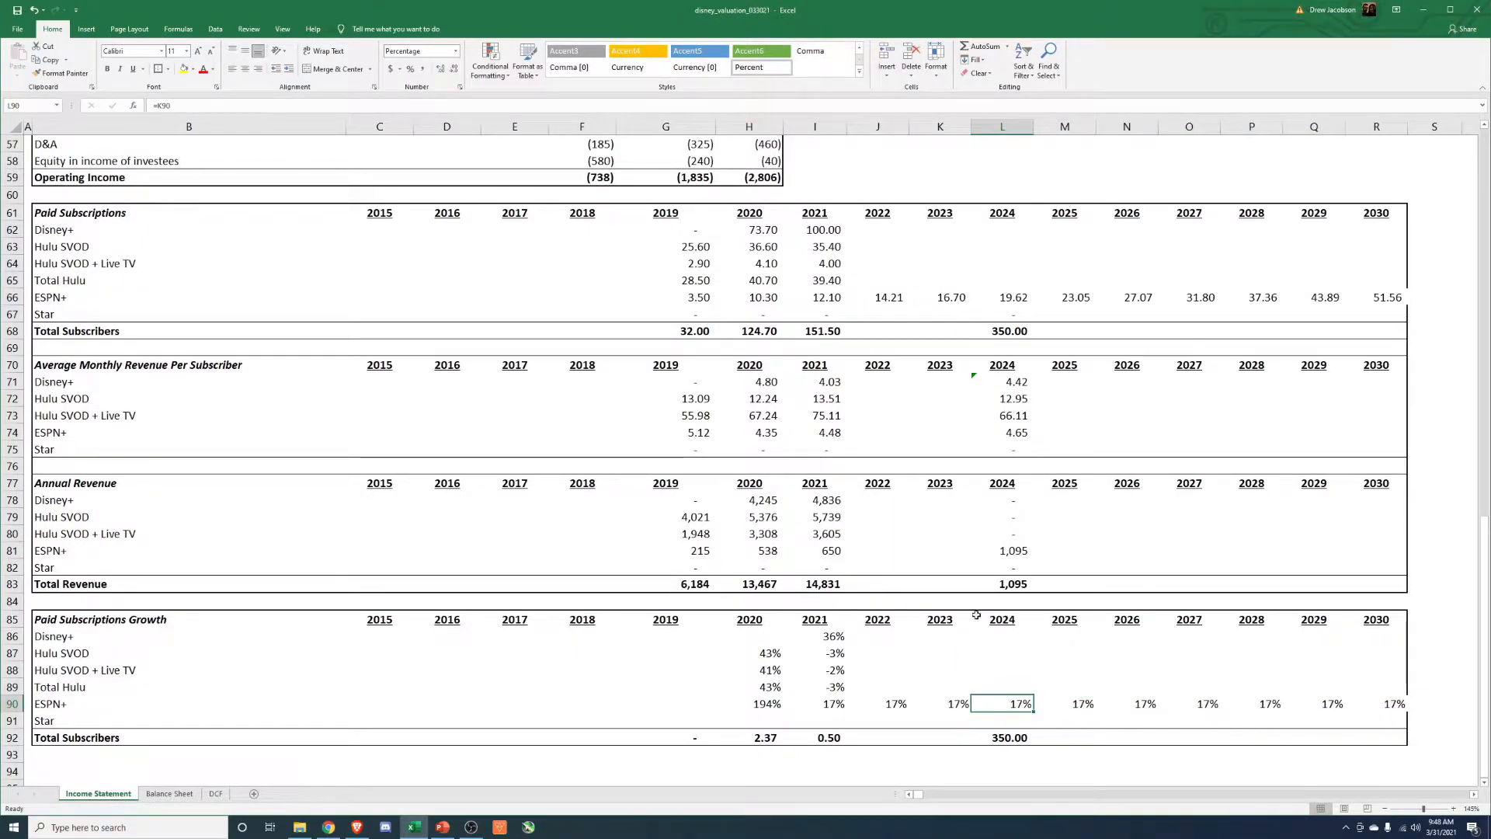
Apply a thick outside border around the whole block from Paid Subscriptions to Paid Subscriptions Growth, columns B through R.
{"action": "left_click_drag", "start_coordinate": [1389, 211], "coordinate": [132, 742]}
{"action": "key", "text": "alt+h"}
{"action": "key", "text": "b"}
{"action": "key", "text": "t"}
{"action": "left_click", "coordinate": [1100, 602]}
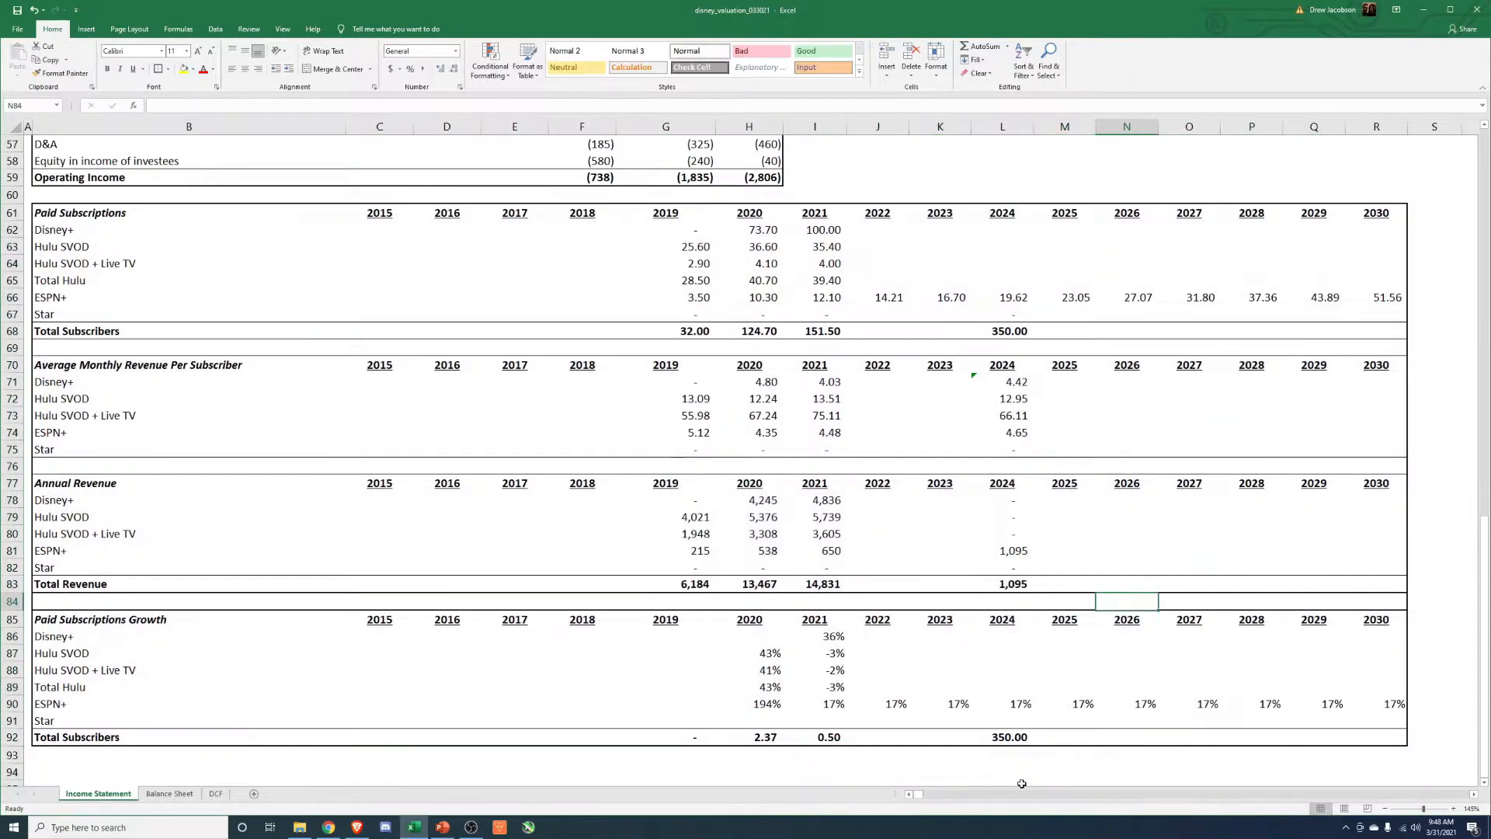
Enter +.02 as the 2022 Hulu SVOD subscription growth rate.
{"action": "left_click", "coordinate": [901, 689]}
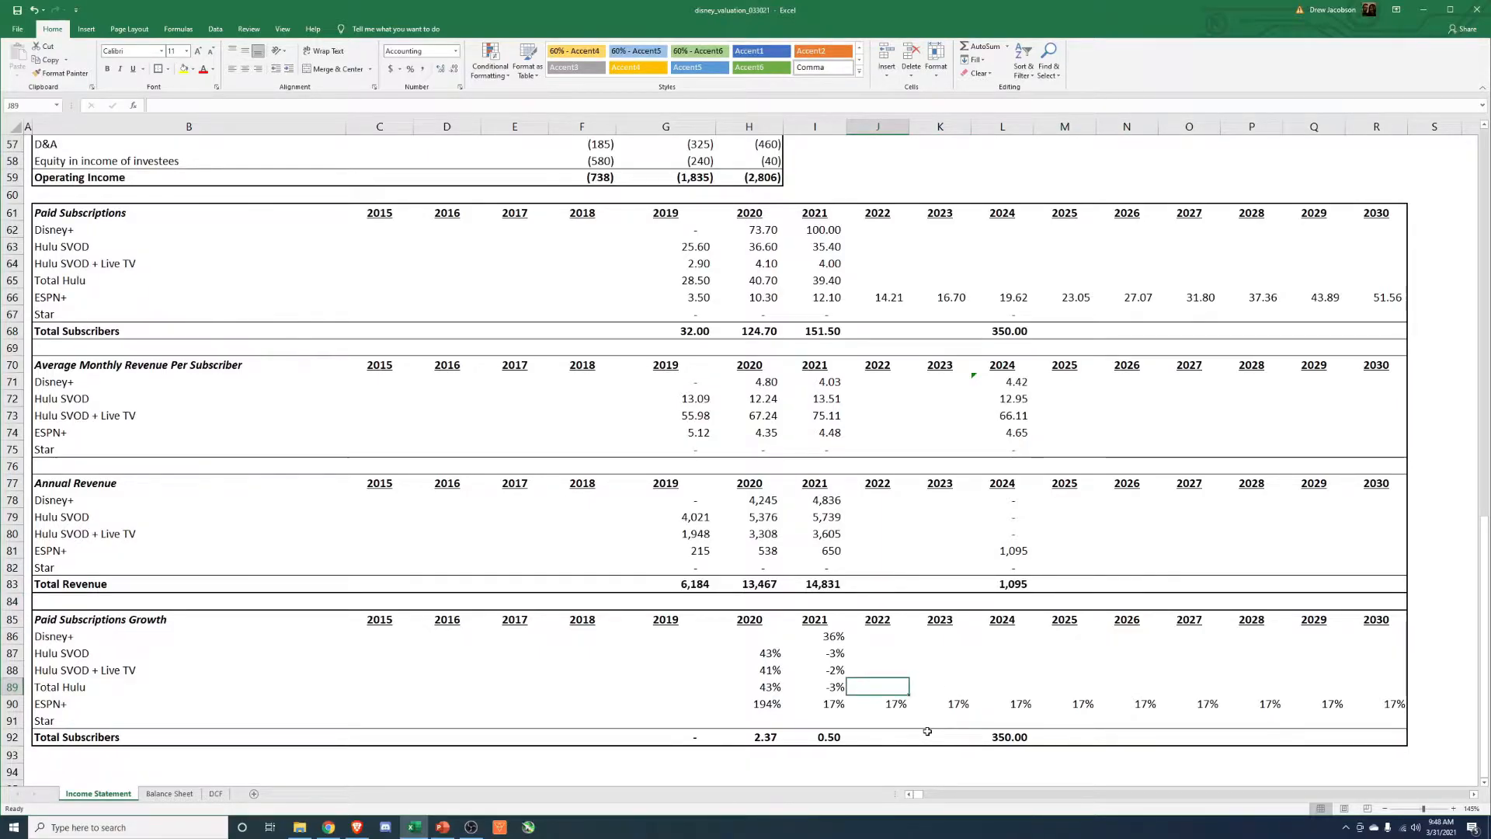
{"action": "key", "text": "Up"}
{"action": "key", "text": "Up"}
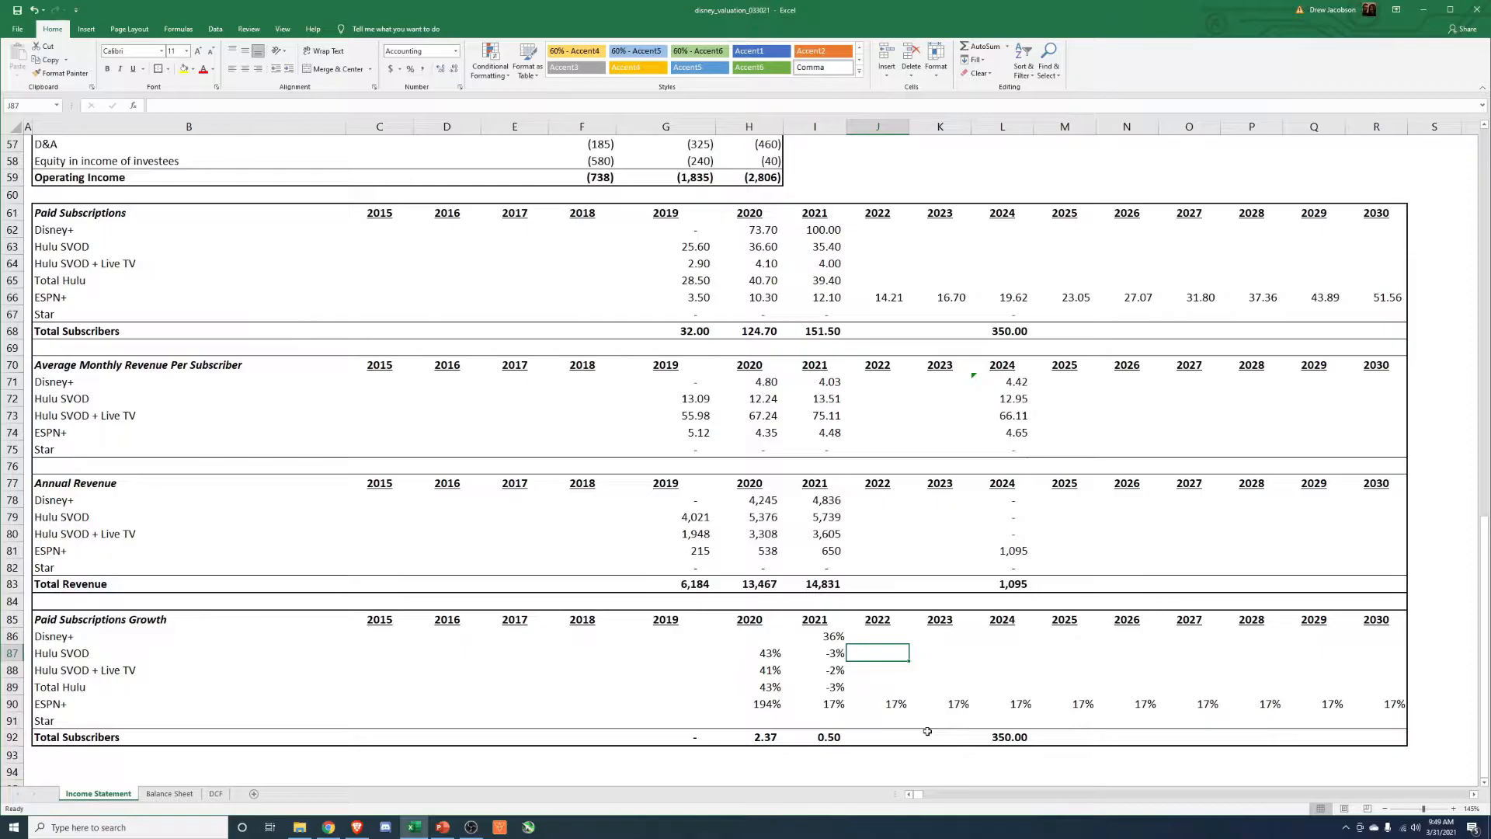
{"action": "key", "text": "Left"}
{"action": "key", "text": "Left"}
{"action": "key", "text": "Right"}
{"action": "key", "text": "Down"}
{"action": "key", "text": "Up"}
{"action": "key", "text": "Right"}
{"action": "type", "text": "+"}
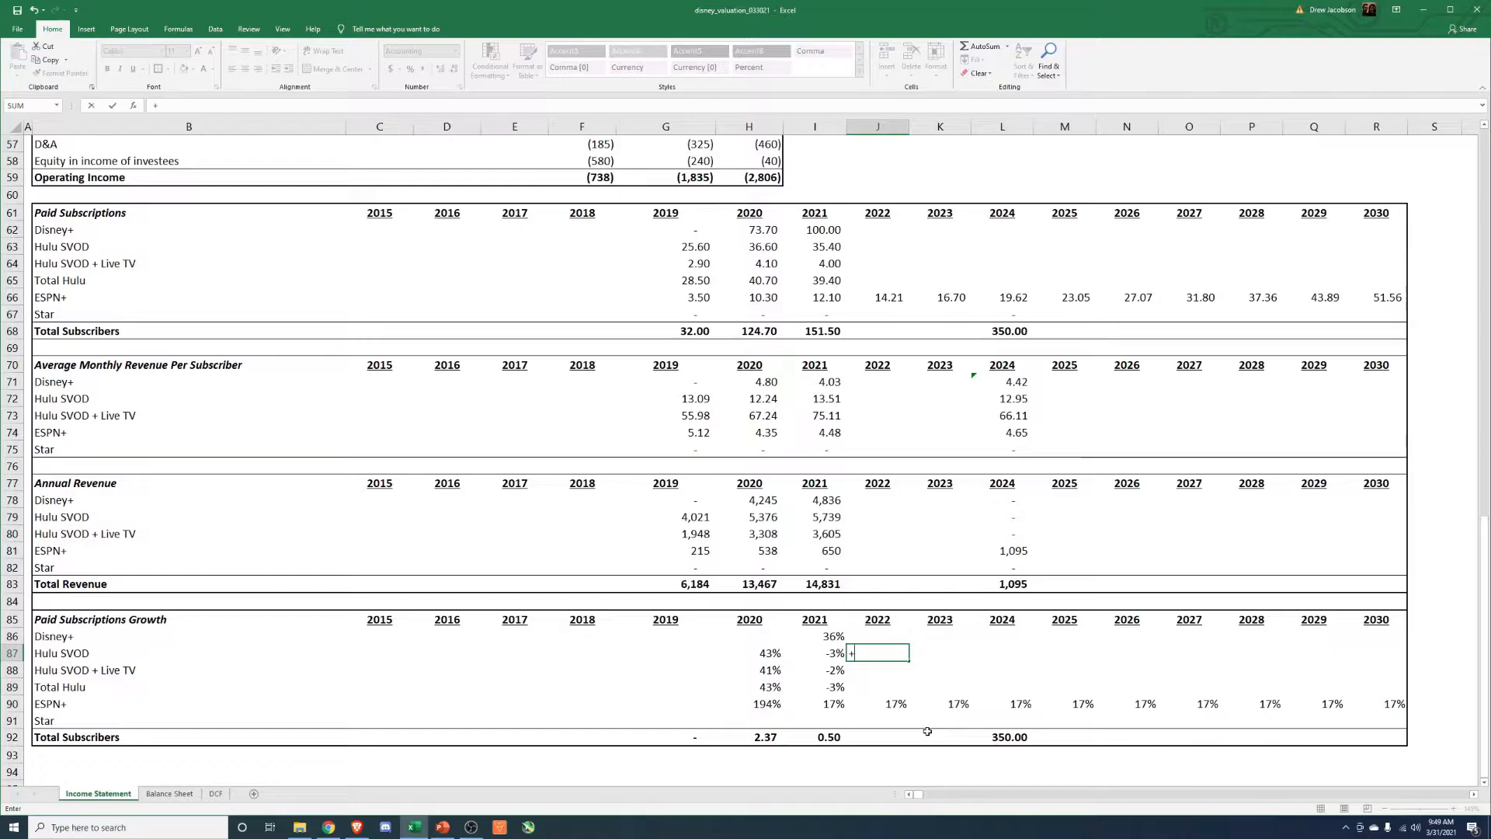
{"action": "type", "text": "02"}
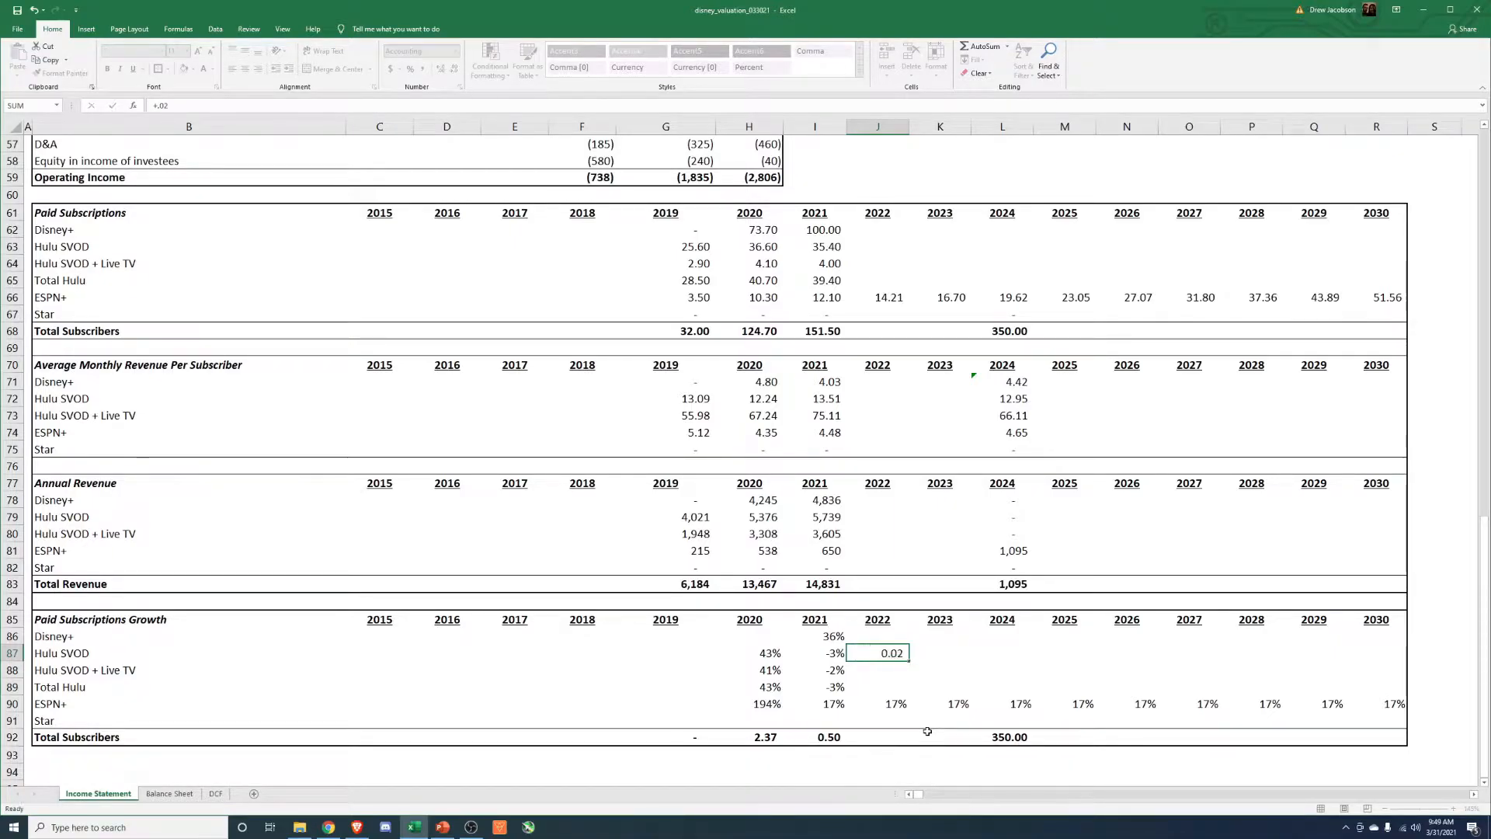
{"action": "type", "text": "02"}
Format the 2022 Hulu SVOD growth rate of .02 as a percentage.
{"action": "key", "text": "ctrl+Return"}
{"action": "key", "text": "ctrl+shift+5"}
Carry the 2022 Hulu SVOD growth rate over to 2023.
{"action": "key", "text": "ctrl+c"}
{"action": "key", "text": "Right"}
{"action": "key", "text": "shift+Right"}
{"action": "key", "text": "shift+Right"}
{"action": "key", "text": "shift+Right"}
{"action": "key", "text": "shift+Right"}
Fill the Hulu SVOD growth rate across 2024 to 2030 with links to the prior year's rate, pasting formulas only.
{"action": "key", "text": "shift+Right"}
{"action": "key", "text": "shift+Right"}
{"action": "key", "text": "shift+Right"}
{"action": "key", "text": "alt+e"}
{"action": "key", "text": "Escape"}
{"action": "key", "text": "Left"}
{"action": "key", "text": "Right"}
{"action": "key", "text": "ctrl+v"}
{"action": "key", "text": "ctrl+c"}
{"action": "key", "text": "Right"}
{"action": "key", "text": "shift+Right"}
{"action": "key", "text": "shift+Right"}
{"action": "key", "text": "shift+Right"}
{"action": "key", "text": "shift+Right"}
{"action": "key", "text": "shift+Right"}
{"action": "key", "text": "shift+Right"}
{"action": "key", "text": "alt+e"}
{"action": "key", "text": "s"}
{"action": "key", "text": "f"}
{"action": "key", "text": "Return"}
{"action": "key", "text": "Escape"}
{"action": "key", "text": "Down"}
{"action": "key", "text": "Up"}
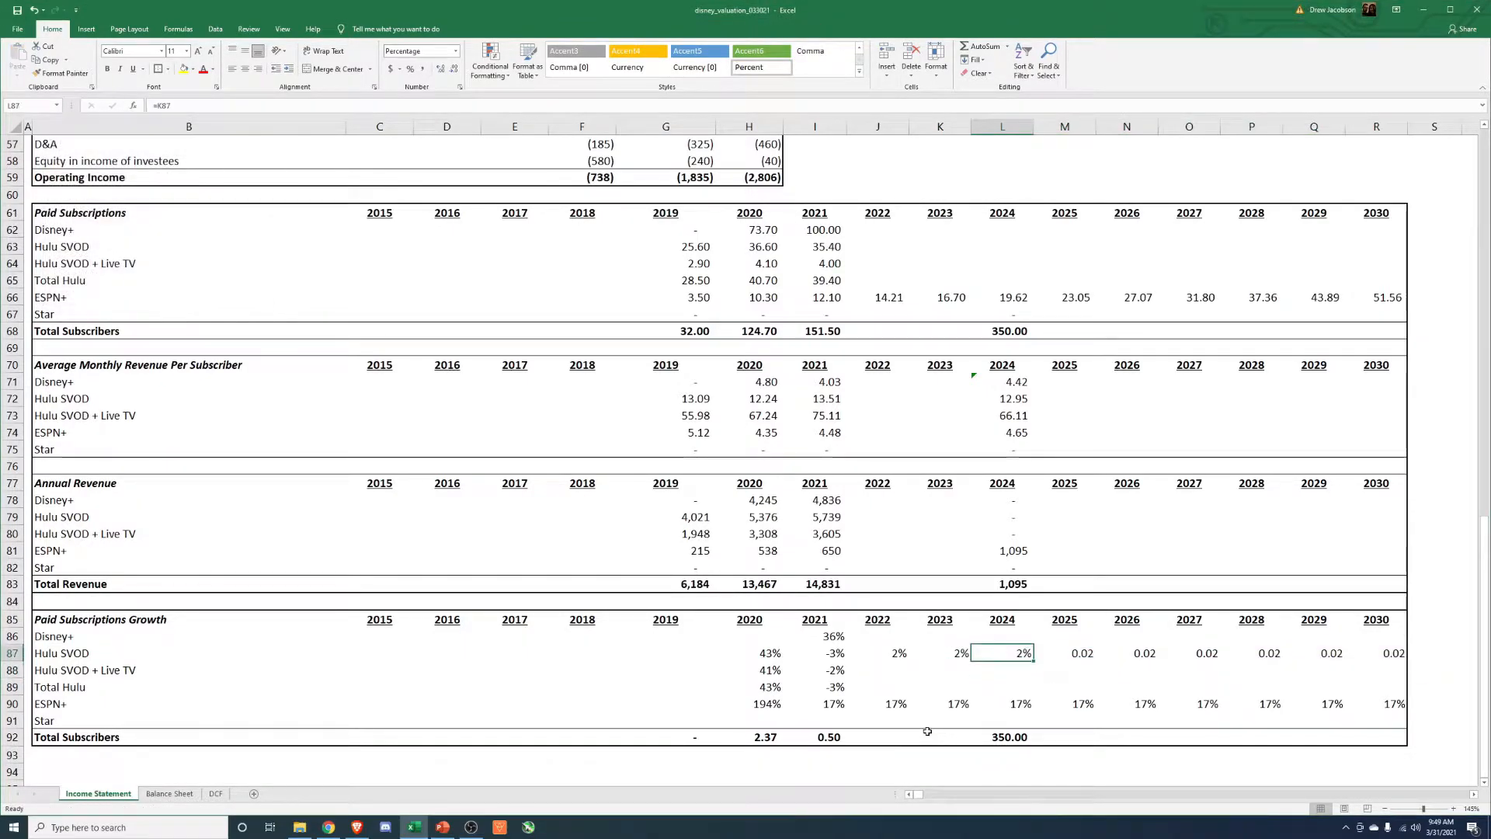
Format the Hulu SVOD growth rates for 2024 to 2030 as percentages.
{"action": "key", "text": "ctrl+shift+Right"}
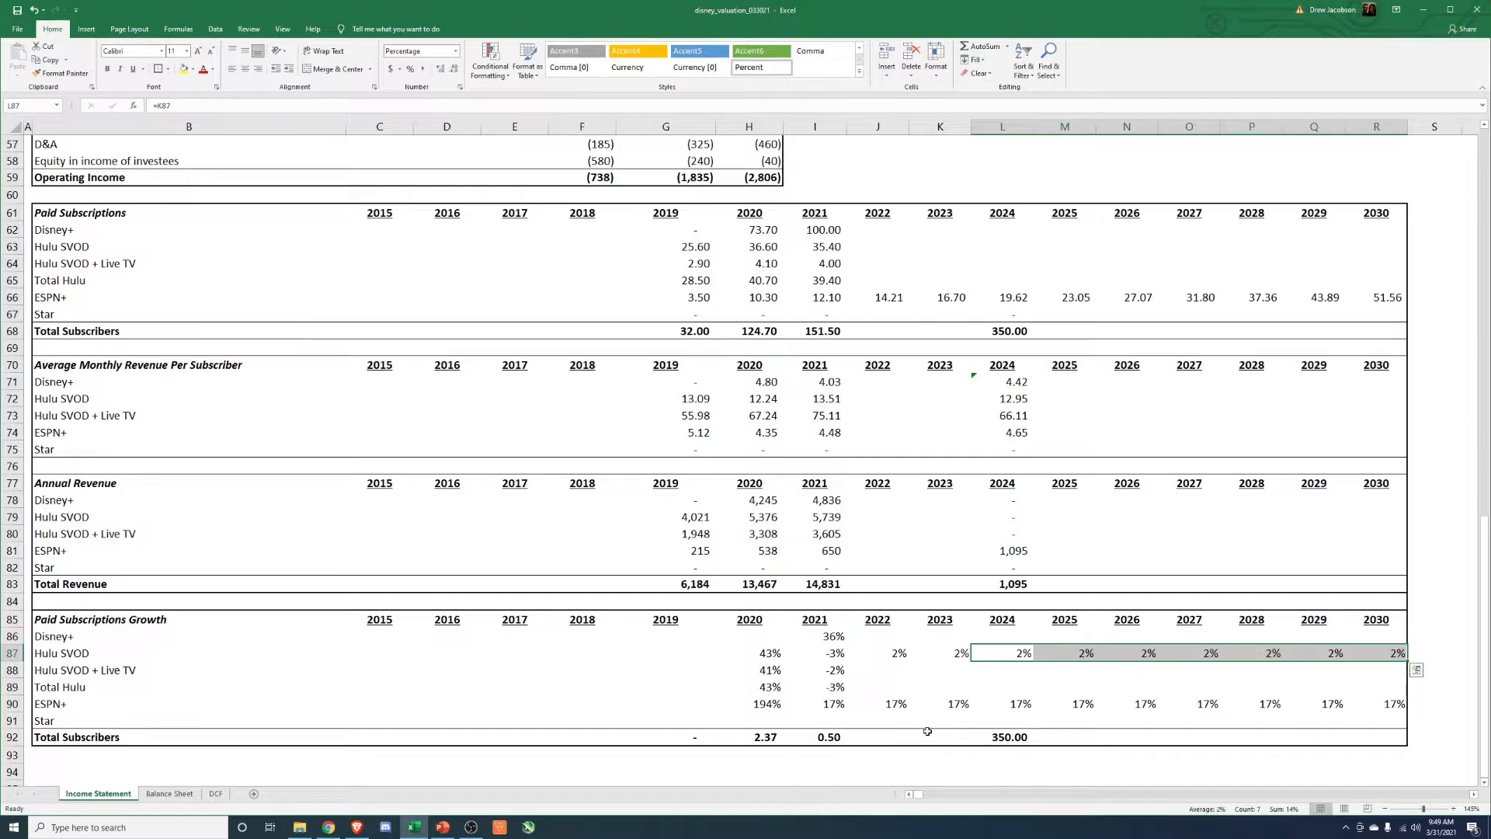
{"action": "key", "text": "ctrl+shift+5"}
{"action": "key", "text": "Left"}
{"action": "key", "text": "Left"}
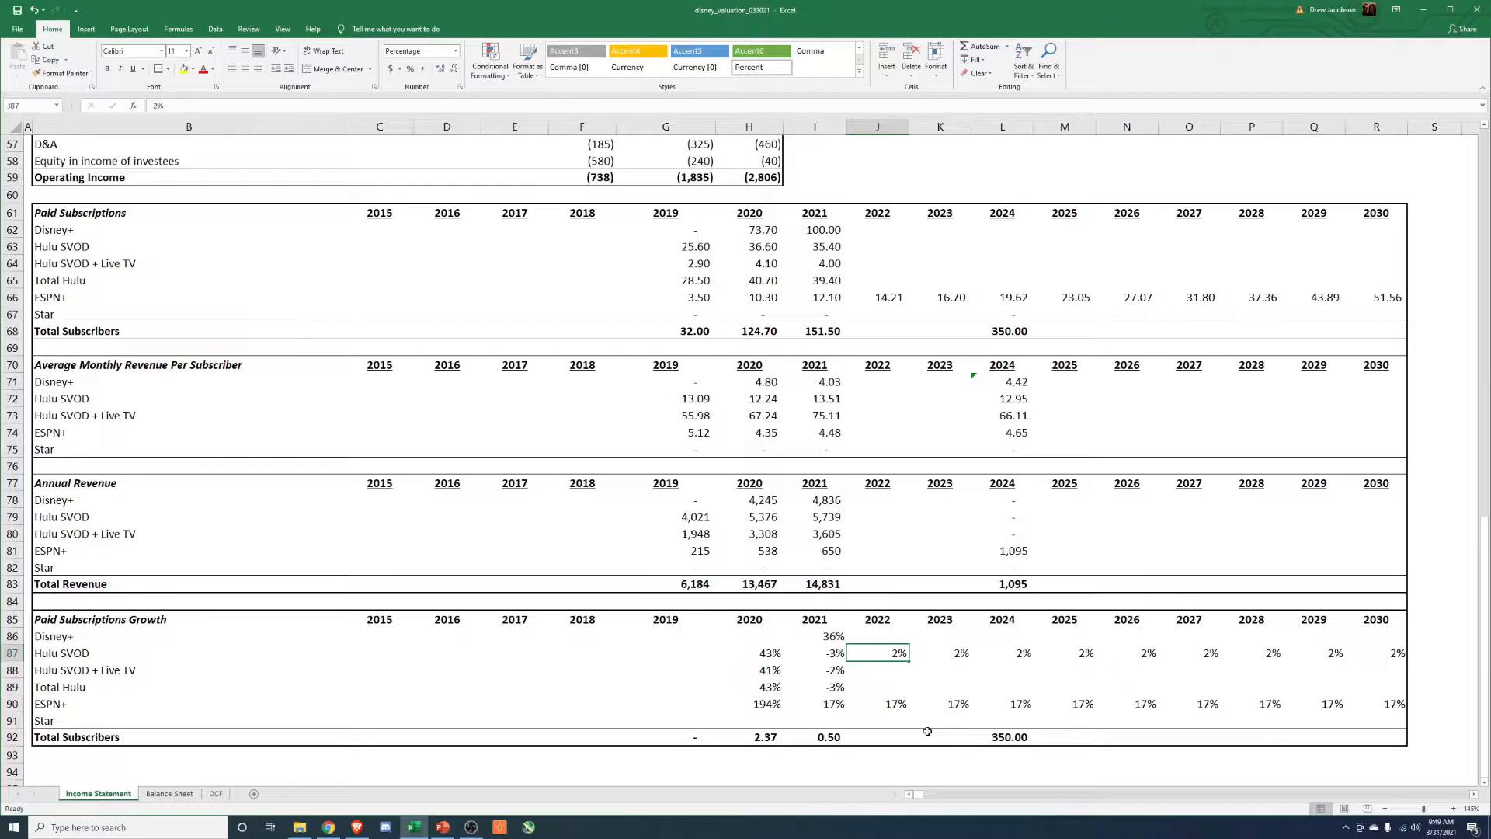
Set the Hulu SVOD + Live TV subscription growth rate to 2% for 2022 and 2023.
{"action": "key", "text": "Down"}
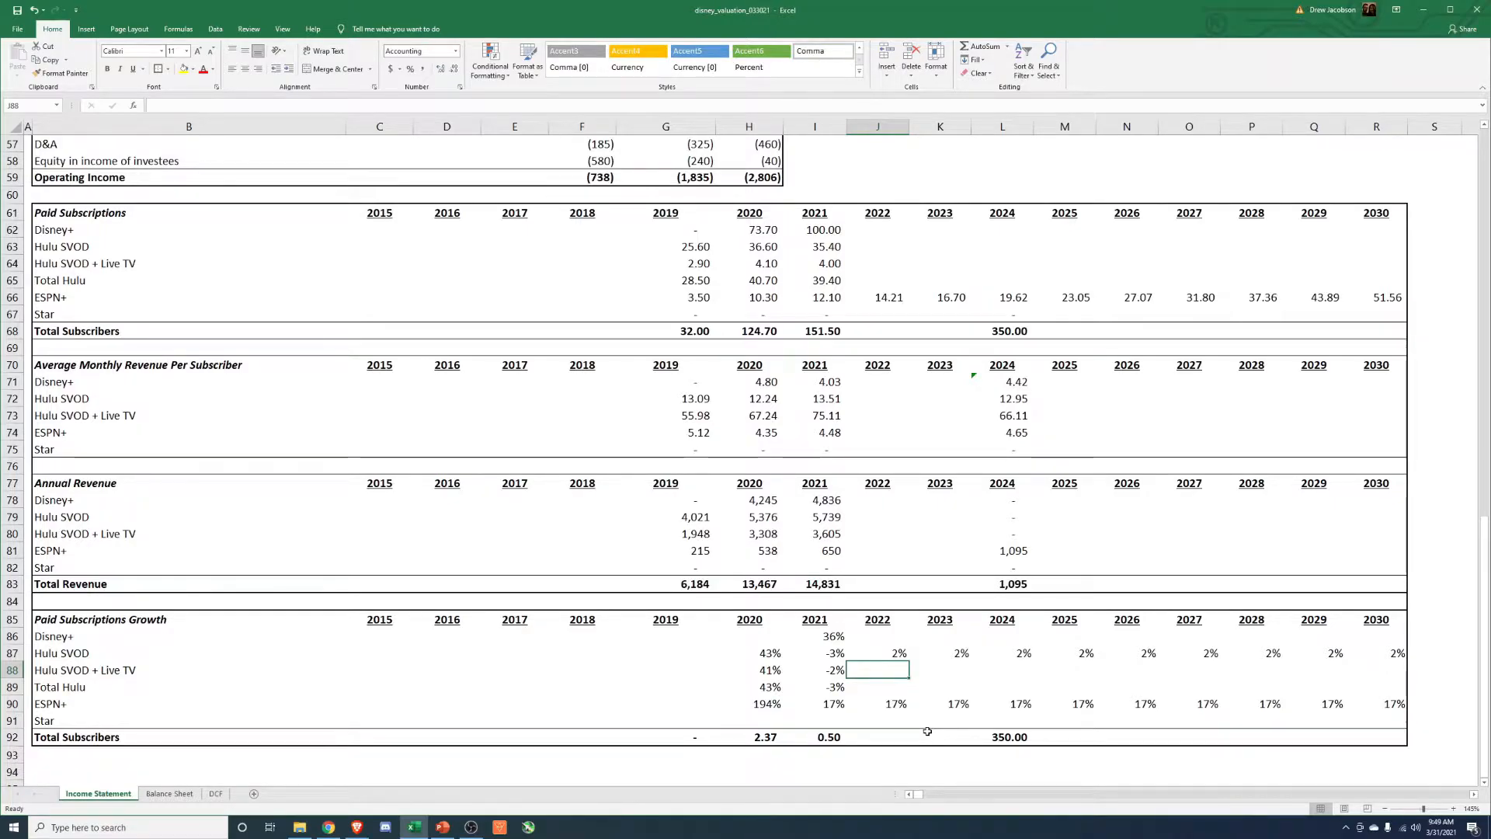
{"action": "key", "text": "Left"}
{"action": "key", "text": "Left"}
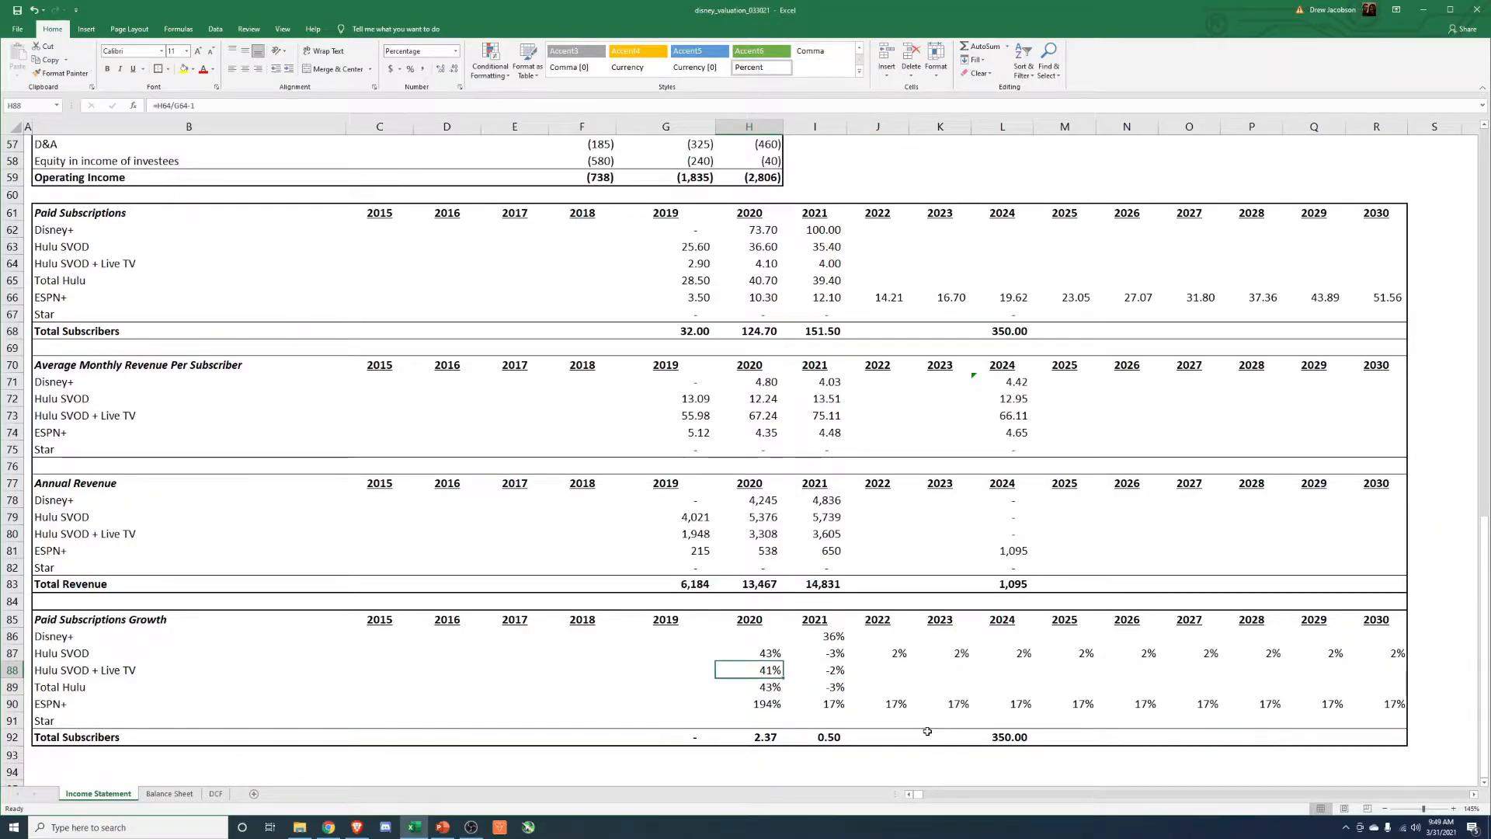
{"action": "key", "text": "Right"}
{"action": "key", "text": "Right"}
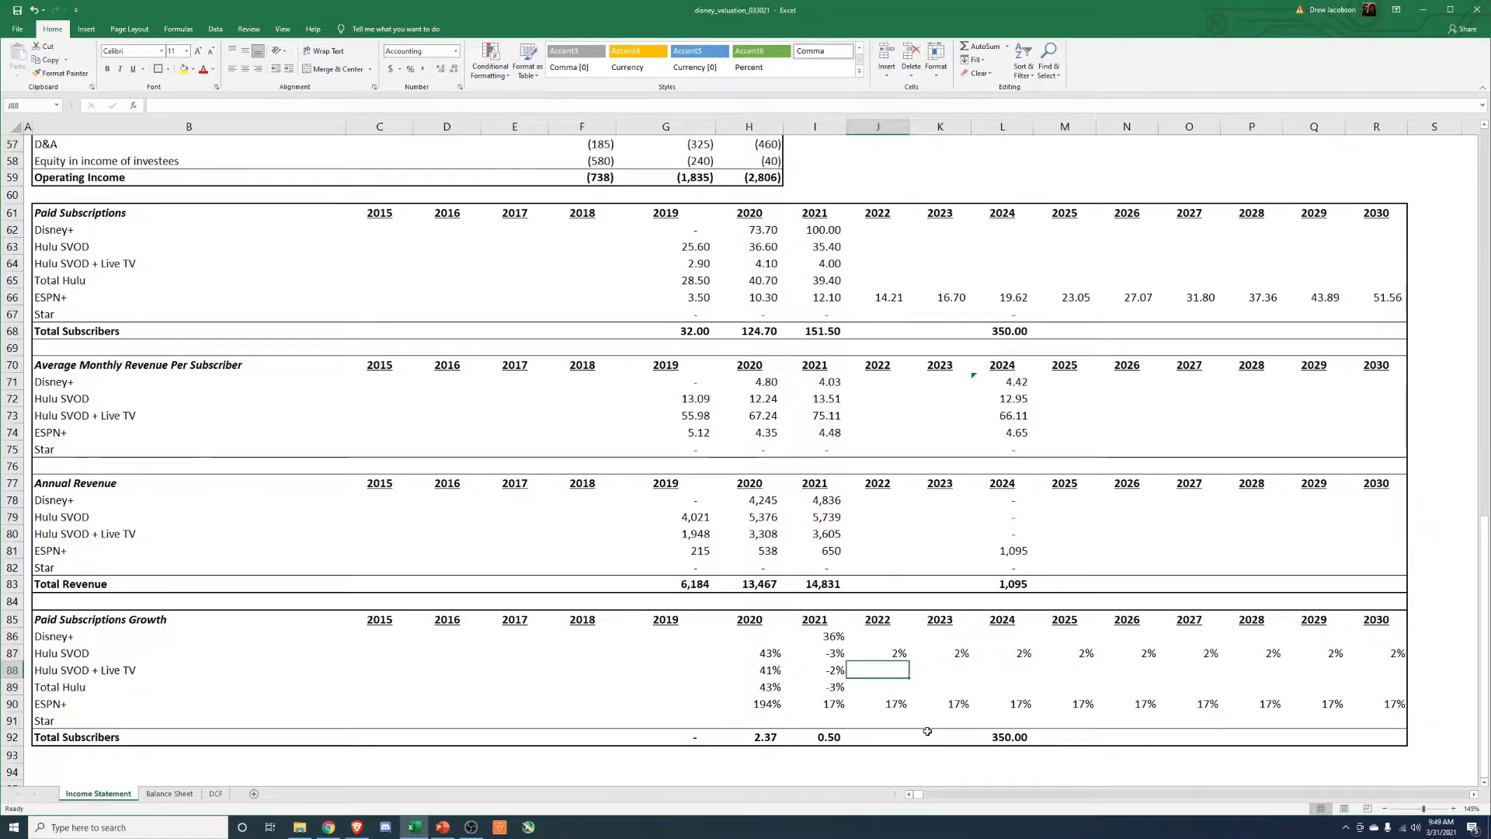
{"action": "type", "text": "2"}
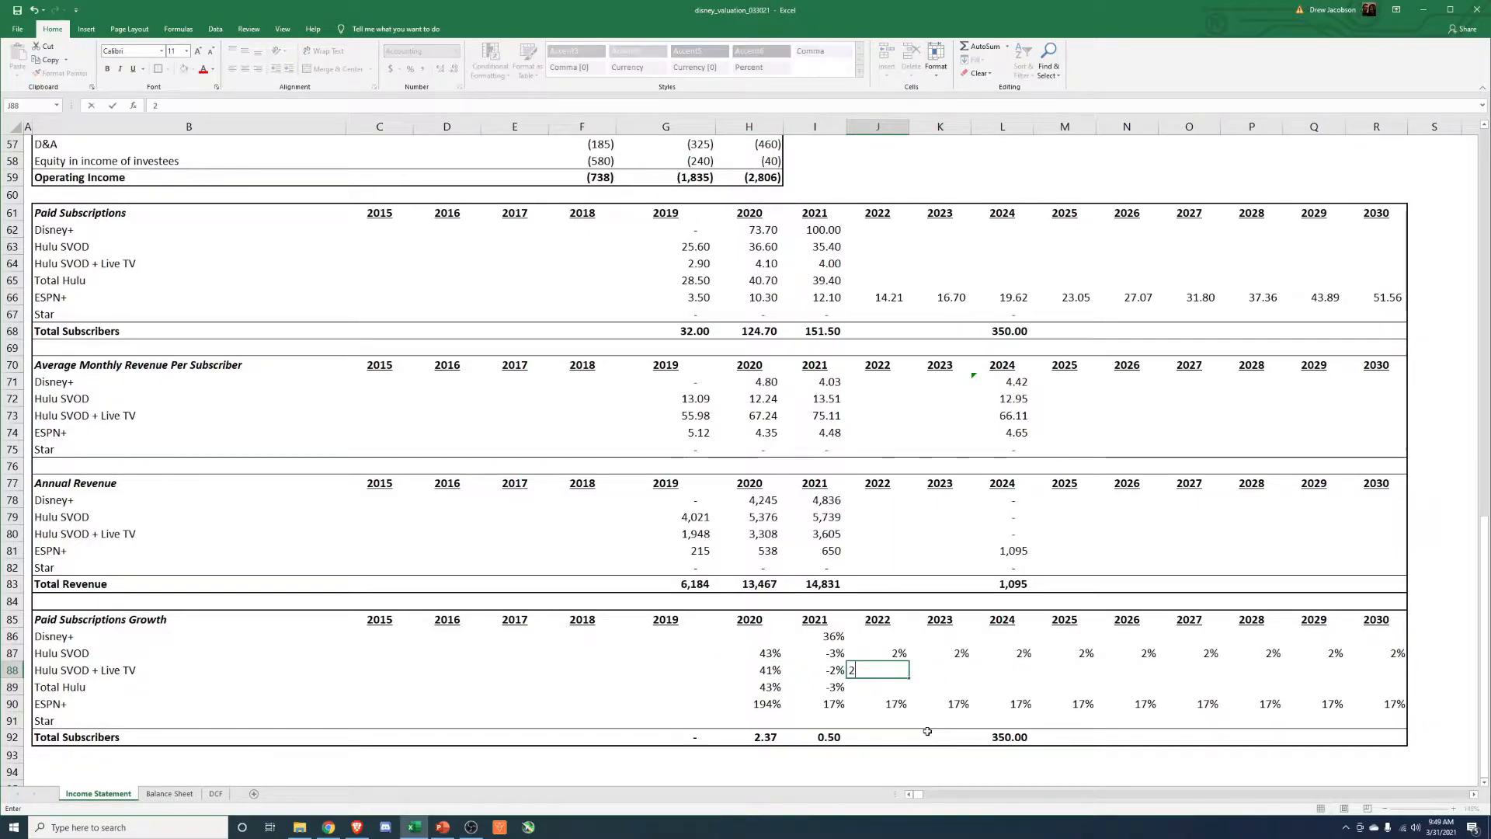
{"action": "key", "text": "Right"}
{"action": "type", "text": "2"}
{"action": "key", "text": "Return"}
{"action": "key", "text": "Up"}
Fill the Hulu SVOD + Live TV growth rate across 2024 to 2030 with prior-year links, pasting formulas only, and format it as a percentage.
{"action": "key", "text": "ctrl+c"}
{"action": "key", "text": "Right"}
{"action": "key", "text": "shift+Right"}
{"action": "key", "text": "shift+Right"}
{"action": "key", "text": "shift+Right"}
{"action": "key", "text": "shift+Right"}
{"action": "key", "text": "shift+Right"}
{"action": "key", "text": "shift+Right"}
{"action": "key", "text": "ctrl+alt+v"}
{"action": "key", "text": "f"}
{"action": "key", "text": "Return"}
{"action": "key", "text": "Escape"}
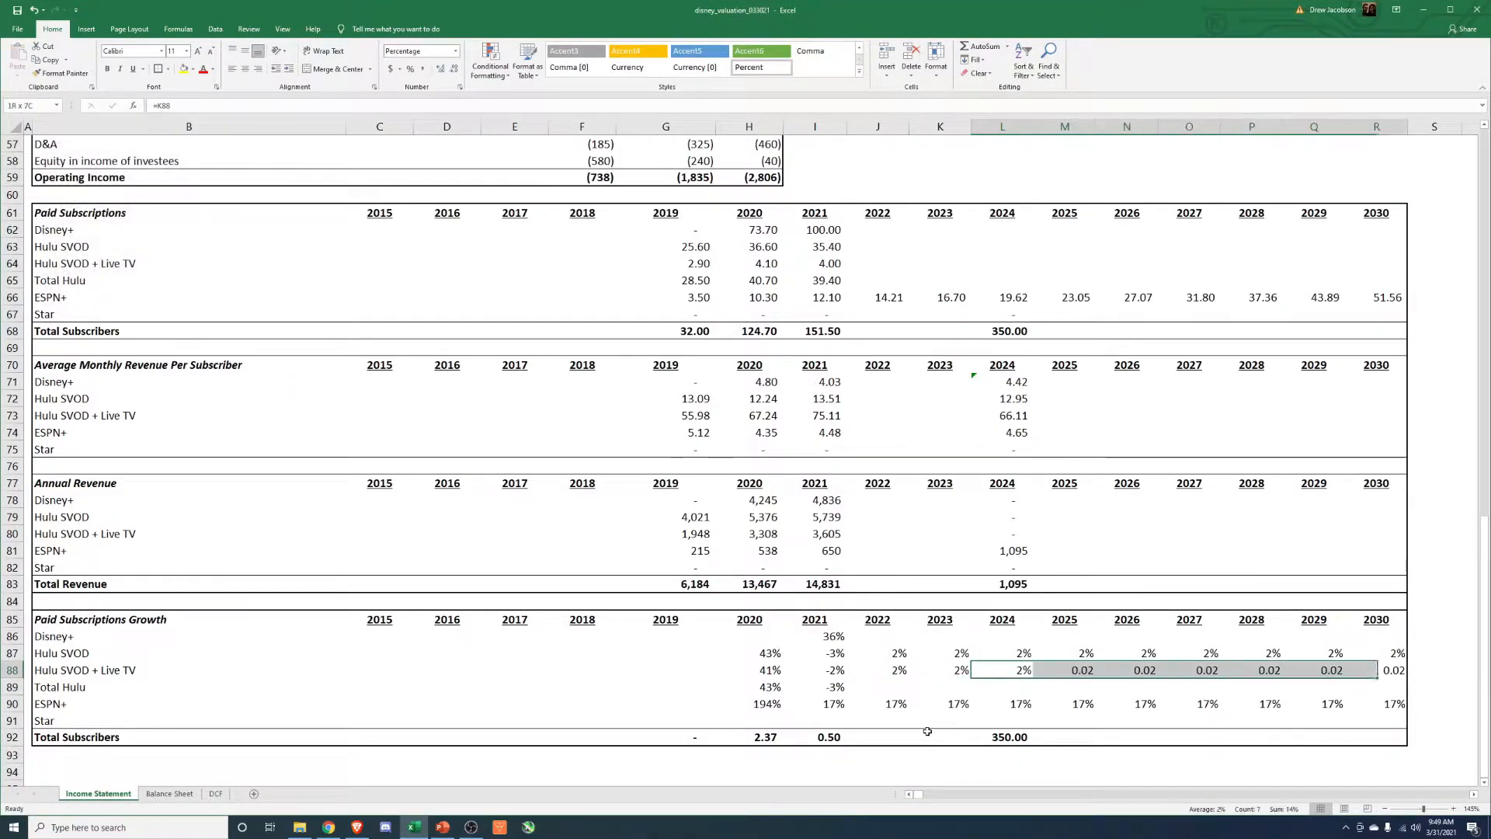
{"action": "key", "text": "ctrl+shift+5"}
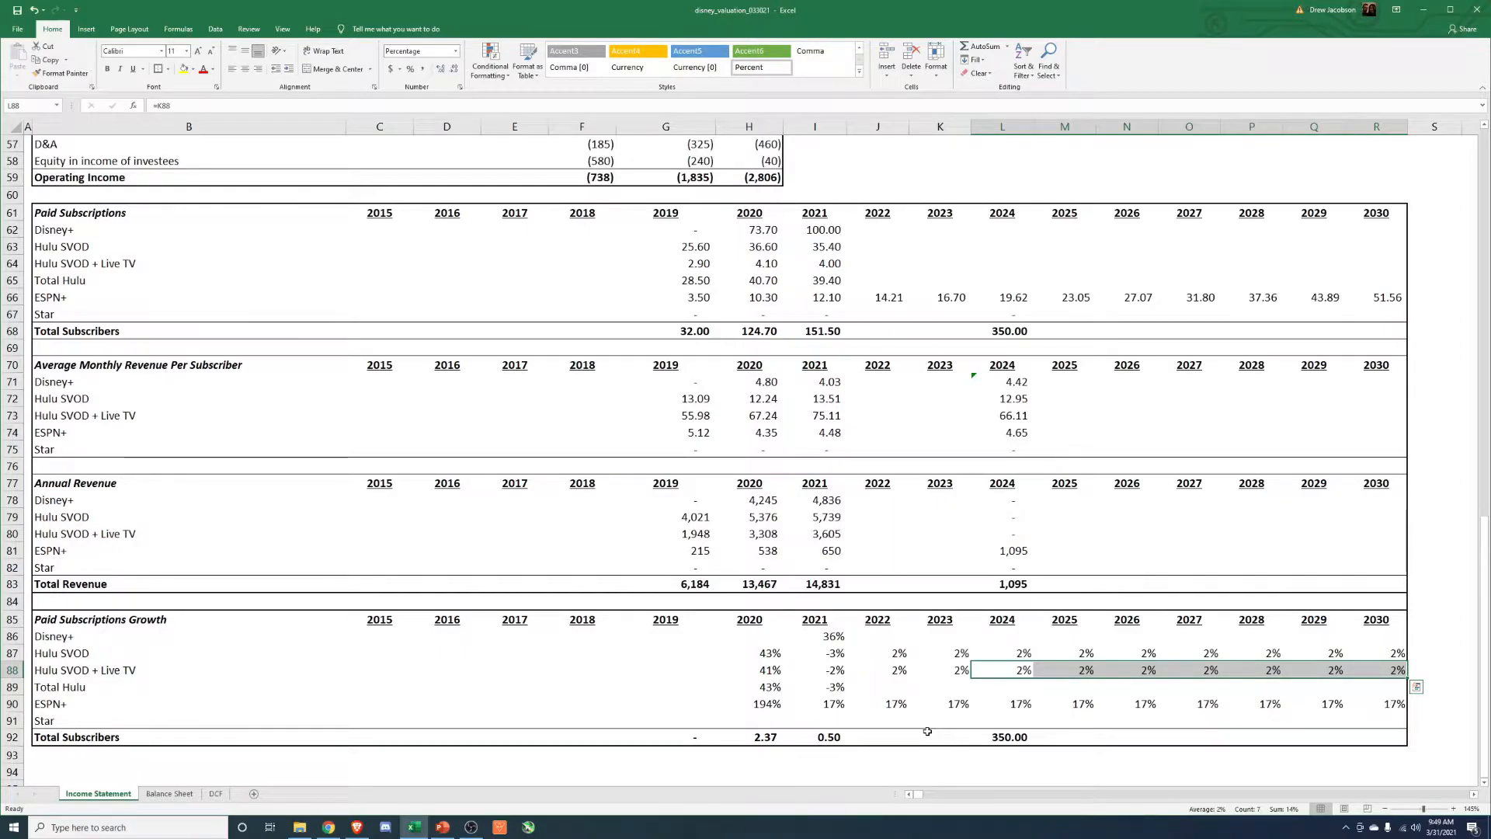
{"action": "key", "text": "Left"}
{"action": "key", "text": "Left"}
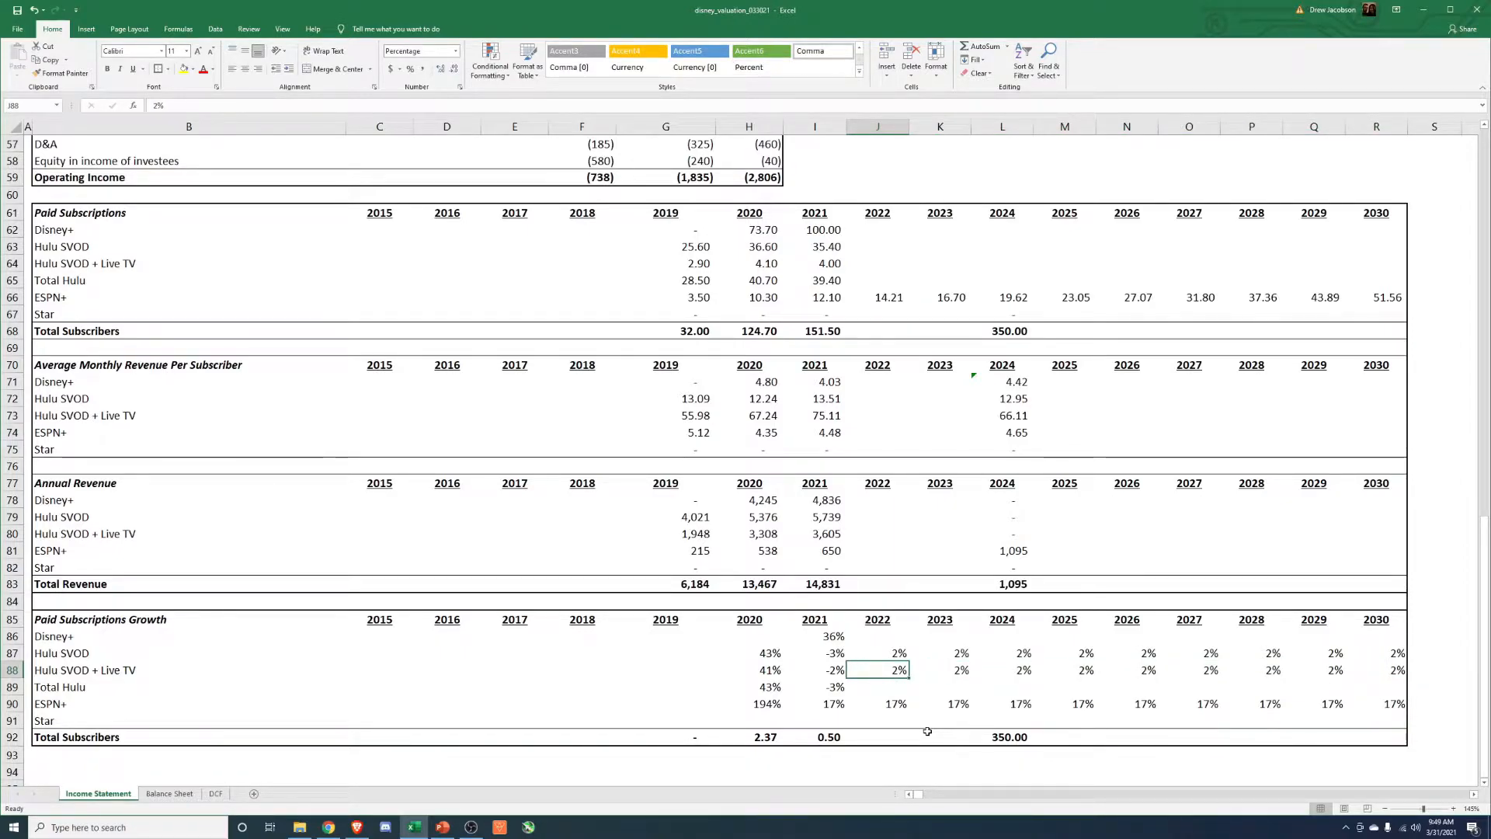
Calculate 2022 Hulu SVOD + Live TV paid subscriptions from the prior year and the growth rate, =I64*(1+J88).
{"action": "key", "text": "Down"}
{"action": "key", "text": "Down"}
{"action": "key", "text": "Up"}
{"action": "key", "text": "Up"}
{"action": "key", "text": "Up"}
{"action": "key", "text": "Up"}
{"action": "key", "text": "Up"}
{"action": "key", "text": "Up"}
{"action": "key", "text": "Up"}
{"action": "key", "text": "Up"}
{"action": "key", "text": "Up"}
{"action": "key", "text": "Up"}
{"action": "key", "text": "Up"}
{"action": "key", "text": "Up"}
{"action": "key", "text": "Up"}
{"action": "key", "text": "Up"}
{"action": "key", "text": "Up"}
{"action": "key", "text": "Up"}
{"action": "key", "text": "Up"}
{"action": "key", "text": "Up"}
{"action": "key", "text": "Up"}
{"action": "key", "text": "Up"}
{"action": "key", "text": "Up"}
{"action": "type", "text": "="}
{"action": "key", "text": "Left"}
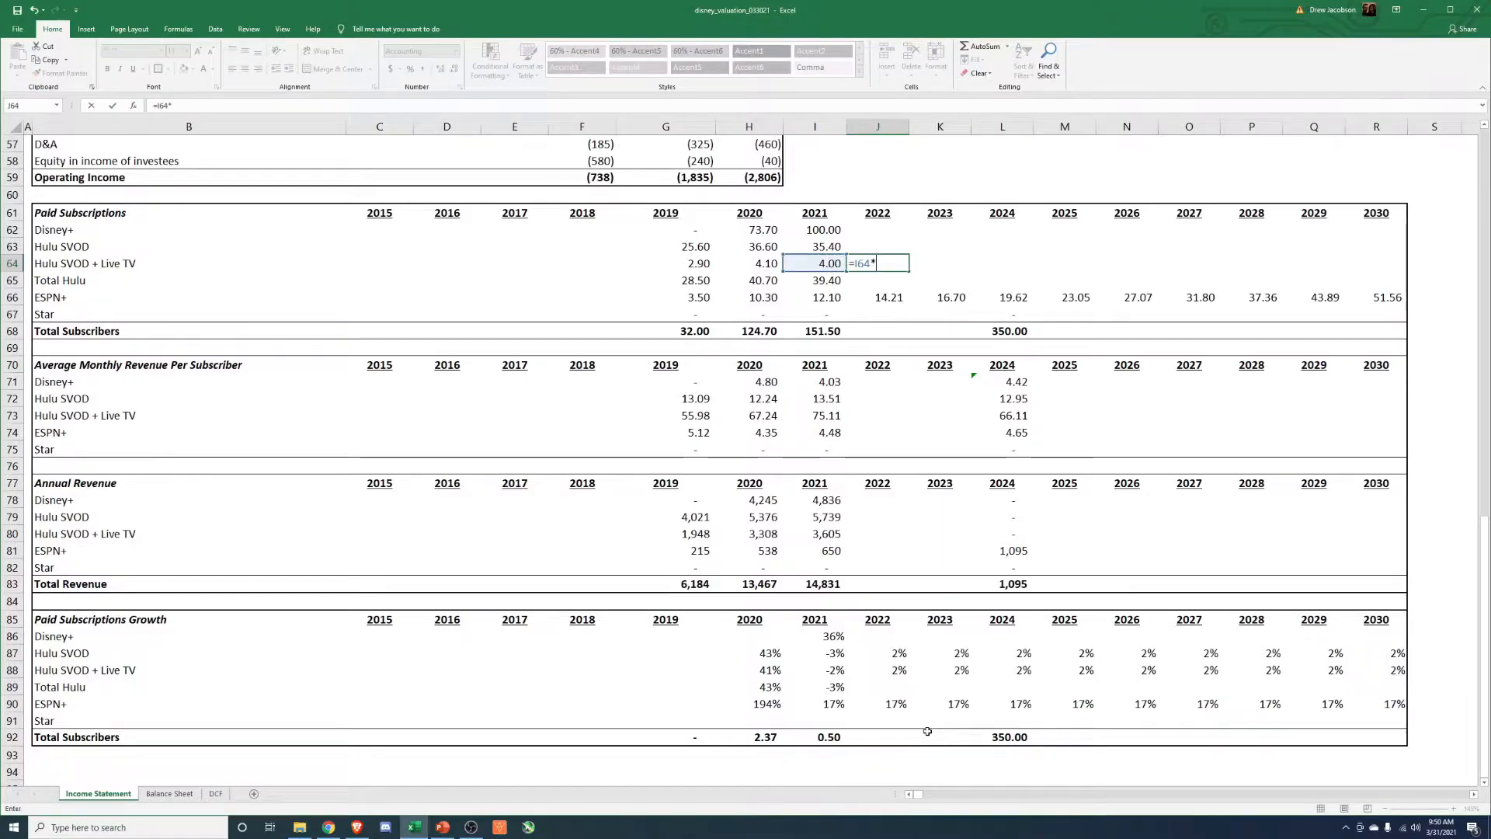
{"action": "type", "text": "*(1+"}
{"action": "left_click", "coordinate": [888, 675]}
{"action": "key", "text": "Return"}
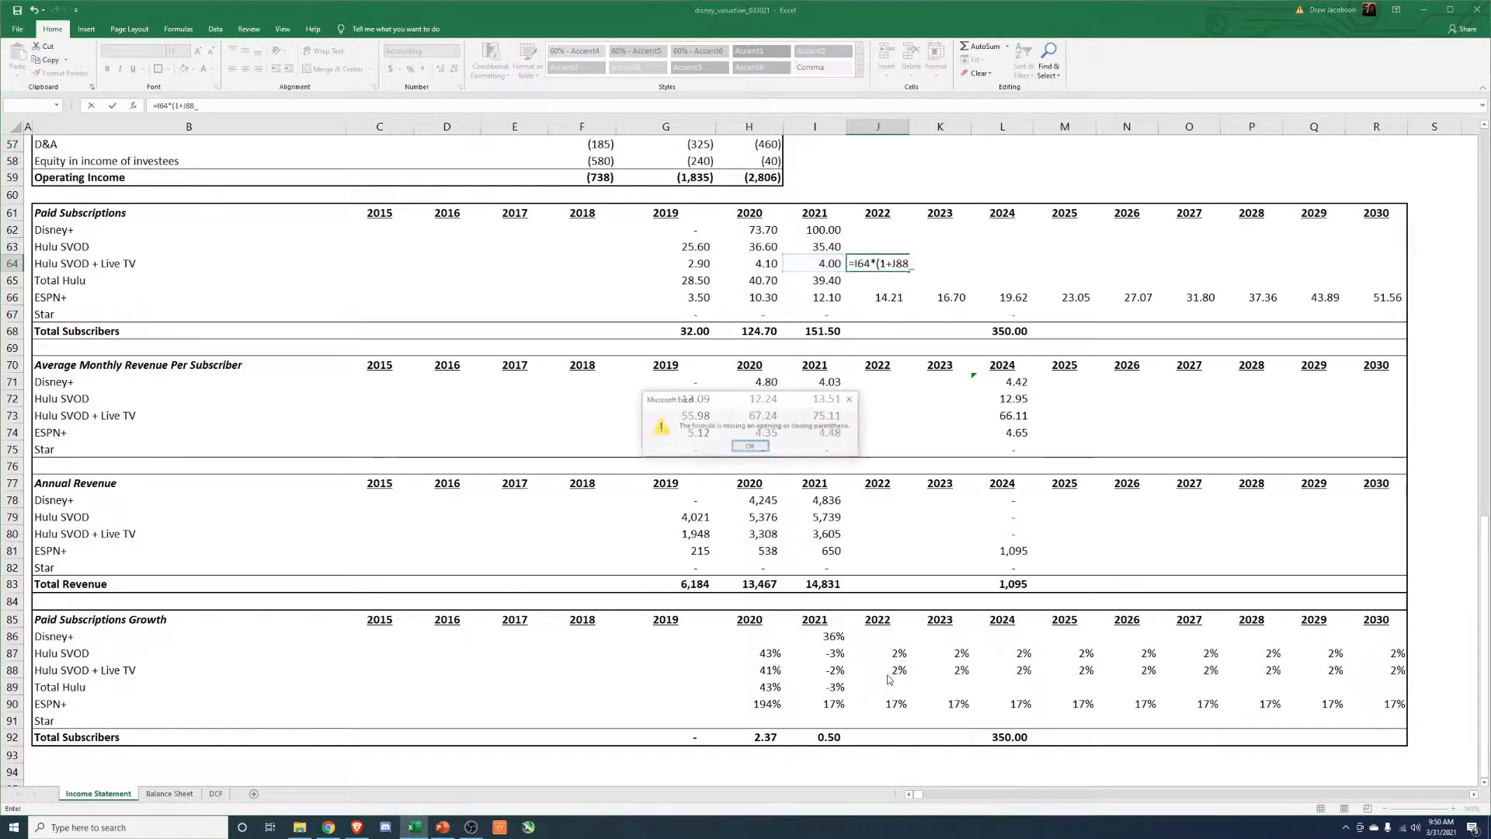
{"action": "key", "text": "Return"}
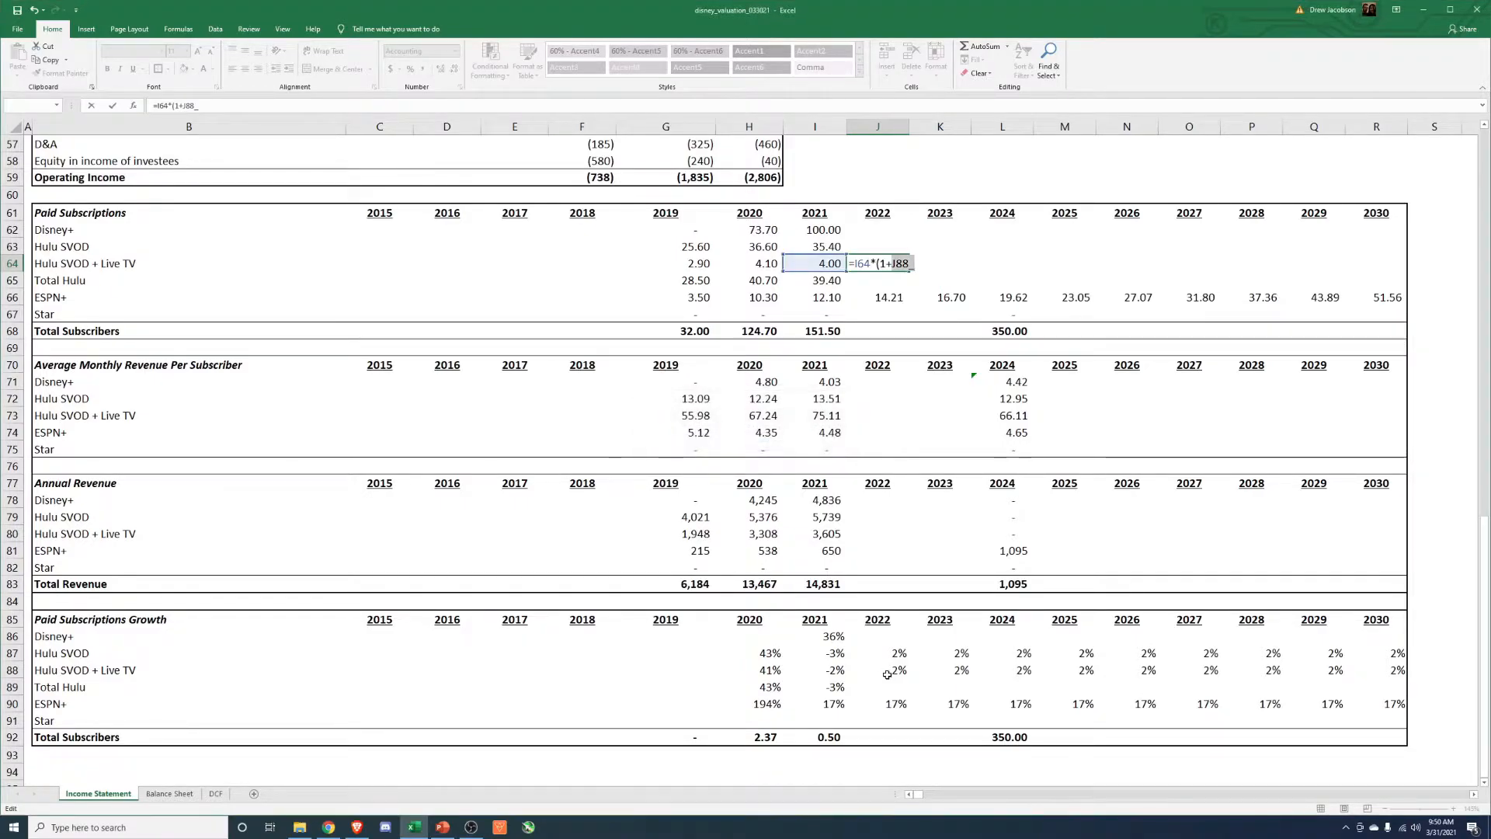
{"action": "type", "text": ")"}
{"action": "key", "text": "ctrl+Return"}
Copy the 2022 Hulu SVOD + Live TV subscriptions formula to 2023 through 2030, pasting formulas only.
{"action": "key", "text": "ctrl+c"}
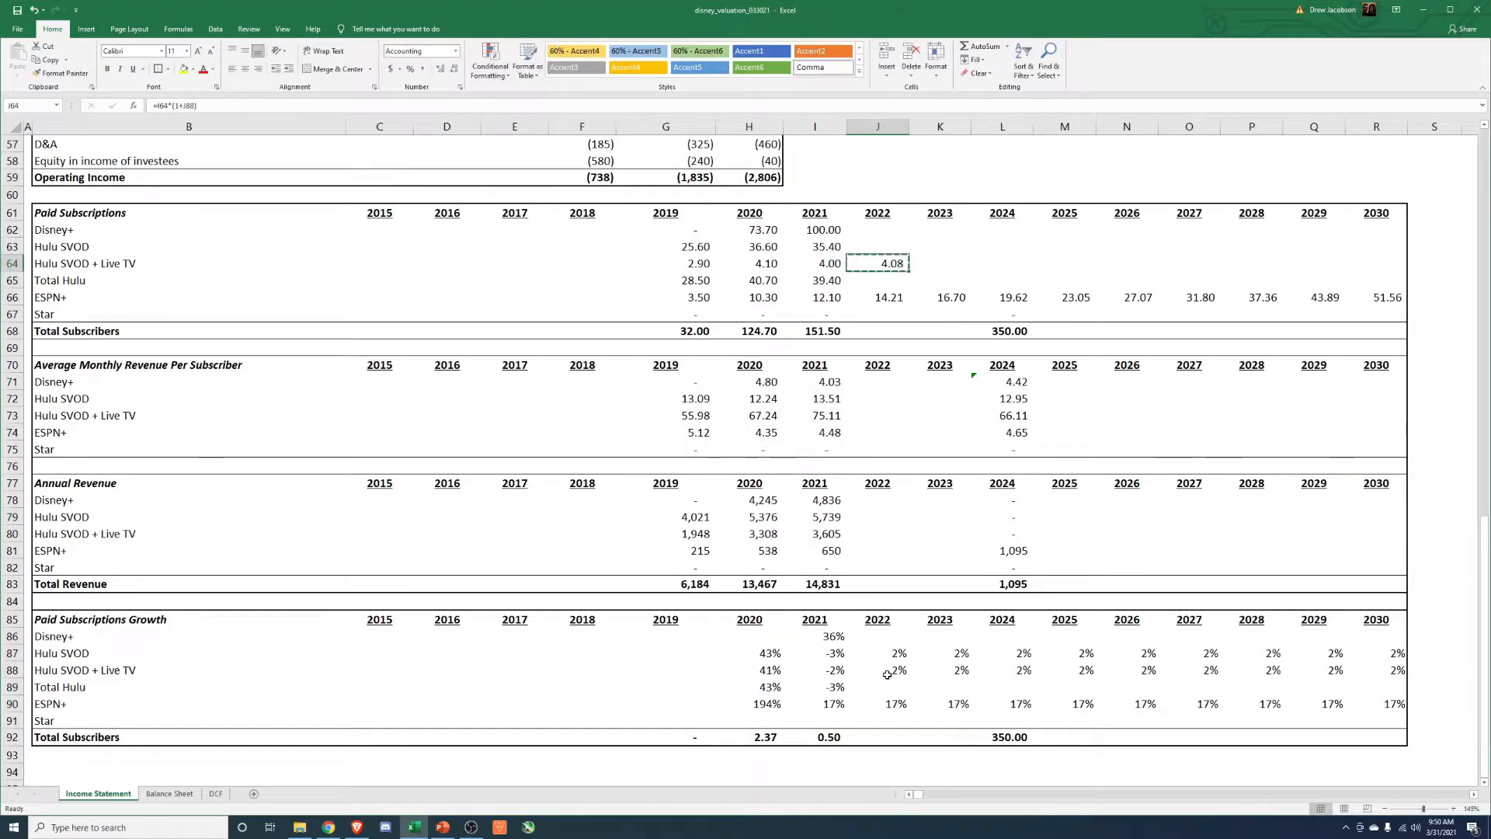
{"action": "key", "text": "Right"}
{"action": "key", "text": "shift+Right"}
{"action": "key", "text": "shift+Right"}
{"action": "key", "text": "shift+Right"}
{"action": "key", "text": "shift+Right"}
{"action": "key", "text": "shift+Right"}
{"action": "key", "text": "shift+Right"}
{"action": "key", "text": "shift+Right"}
{"action": "key", "text": "alt+e"}
{"action": "key", "text": "s"}
{"action": "key", "text": "f"}
{"action": "key", "text": "Return"}
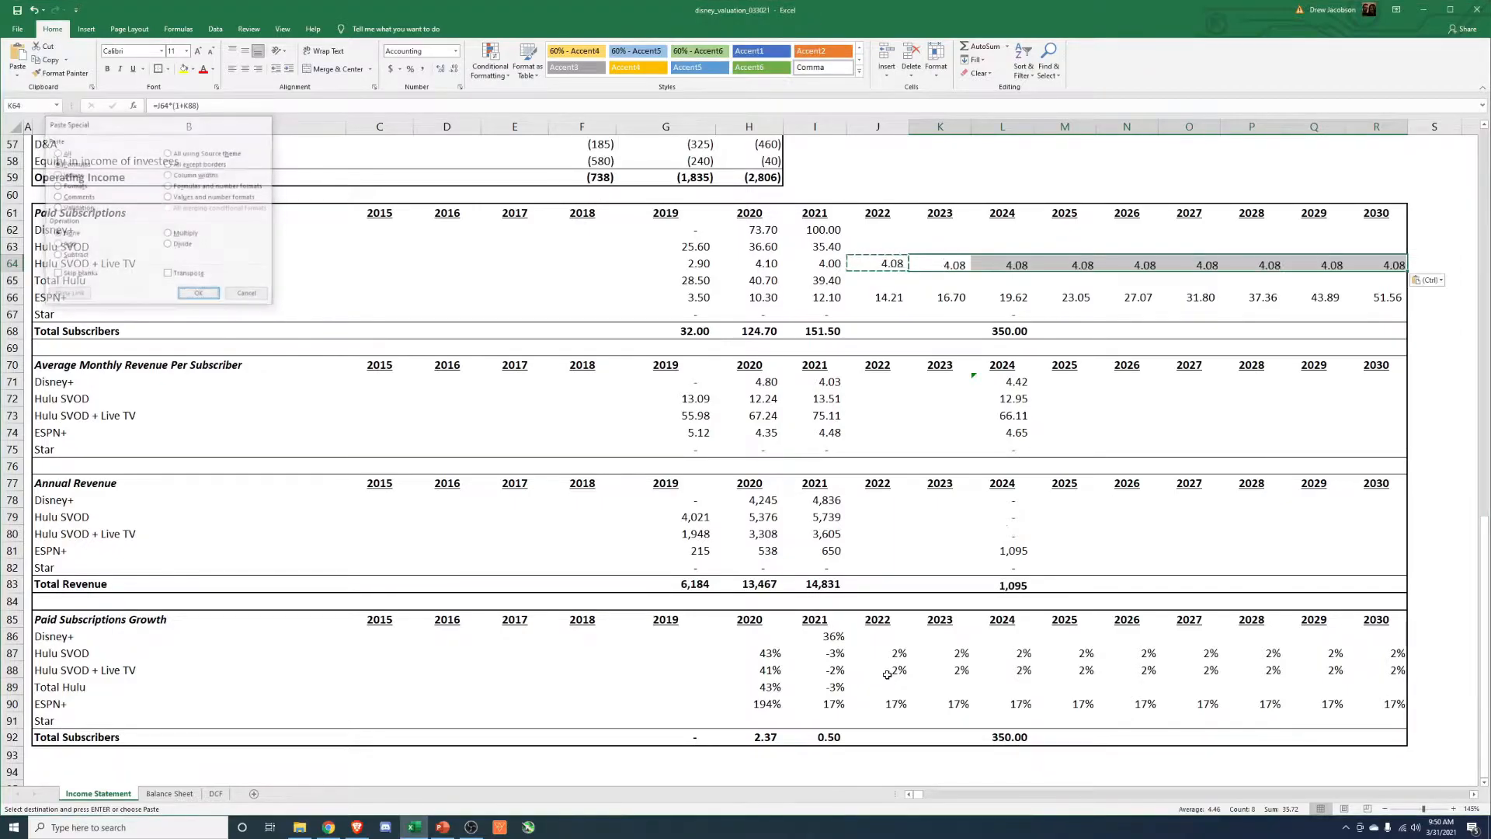
{"action": "key", "text": "Escape"}
Format the Hulu SVOD + Live TV paid subscriptions for 2022 to 2030 as numbers with two decimals.
{"action": "key", "text": "Down"}
{"action": "key", "text": "Left"}
{"action": "key", "text": "Up"}
{"action": "key", "text": "ctrl+shift+Right"}
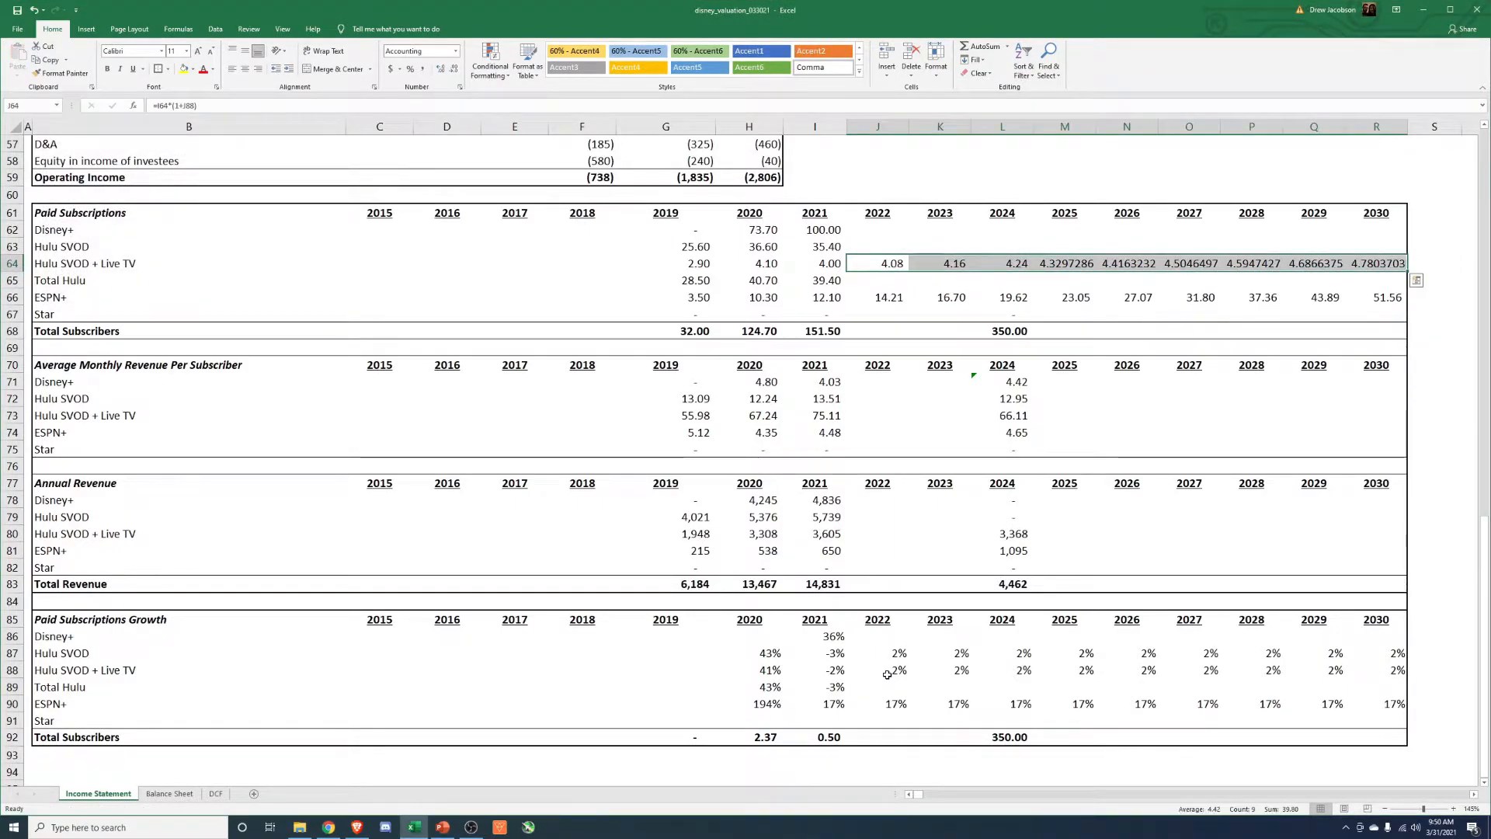
{"action": "key", "text": "ctrl+shift+1"}
{"action": "key", "text": "Up"}
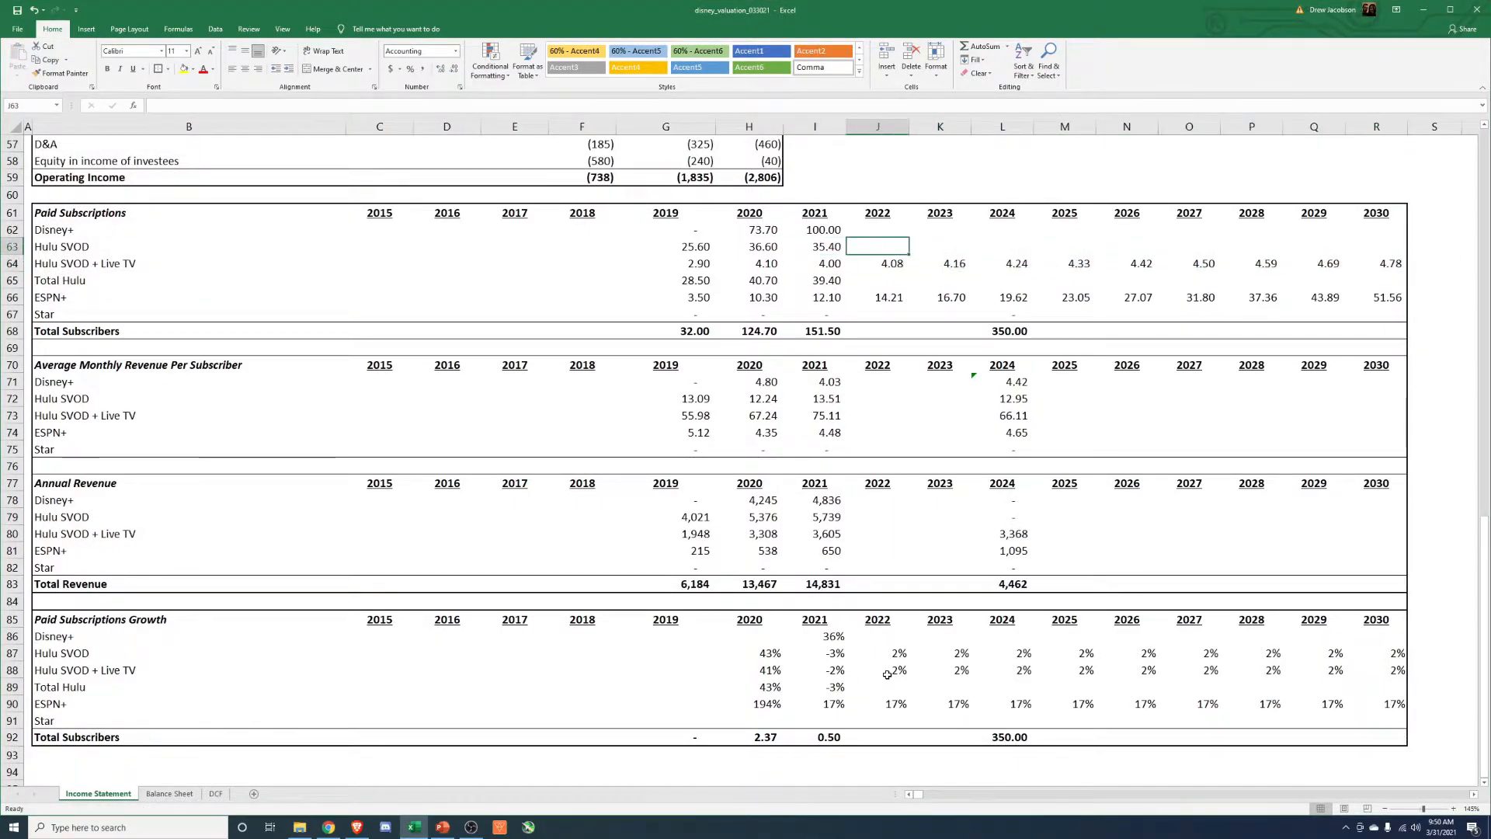
Calculate 2022 Hulu SVOD paid subscriptions from the prior year and the growth rate, =I63*(1+J87).
{"action": "type", "text": "="}
{"action": "key", "text": "Left"}
{"action": "type", "text": "*"}
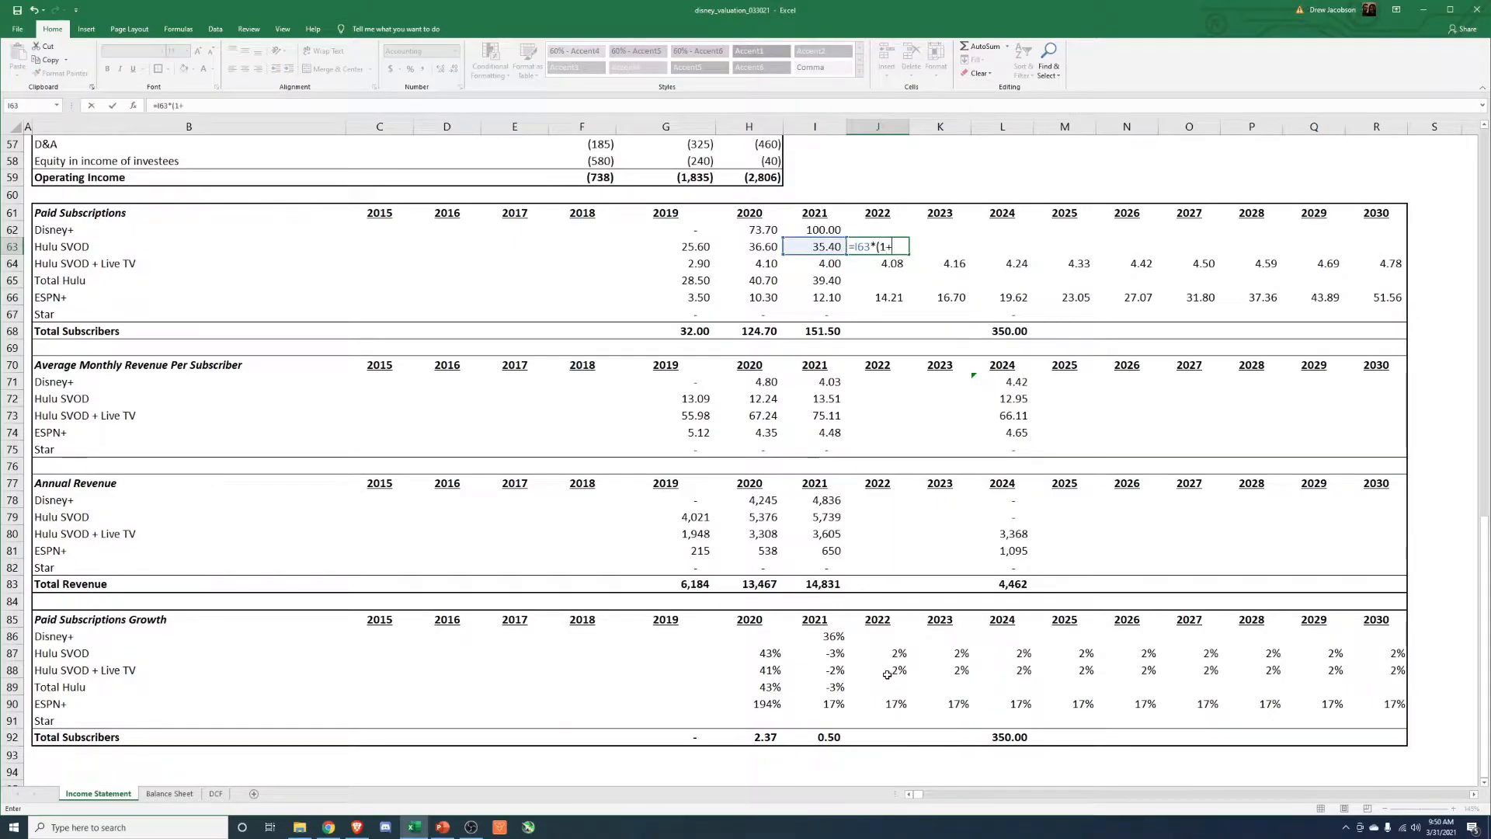
{"action": "type", "text": "(1+"}
{"action": "left_click", "coordinate": [884, 654]}
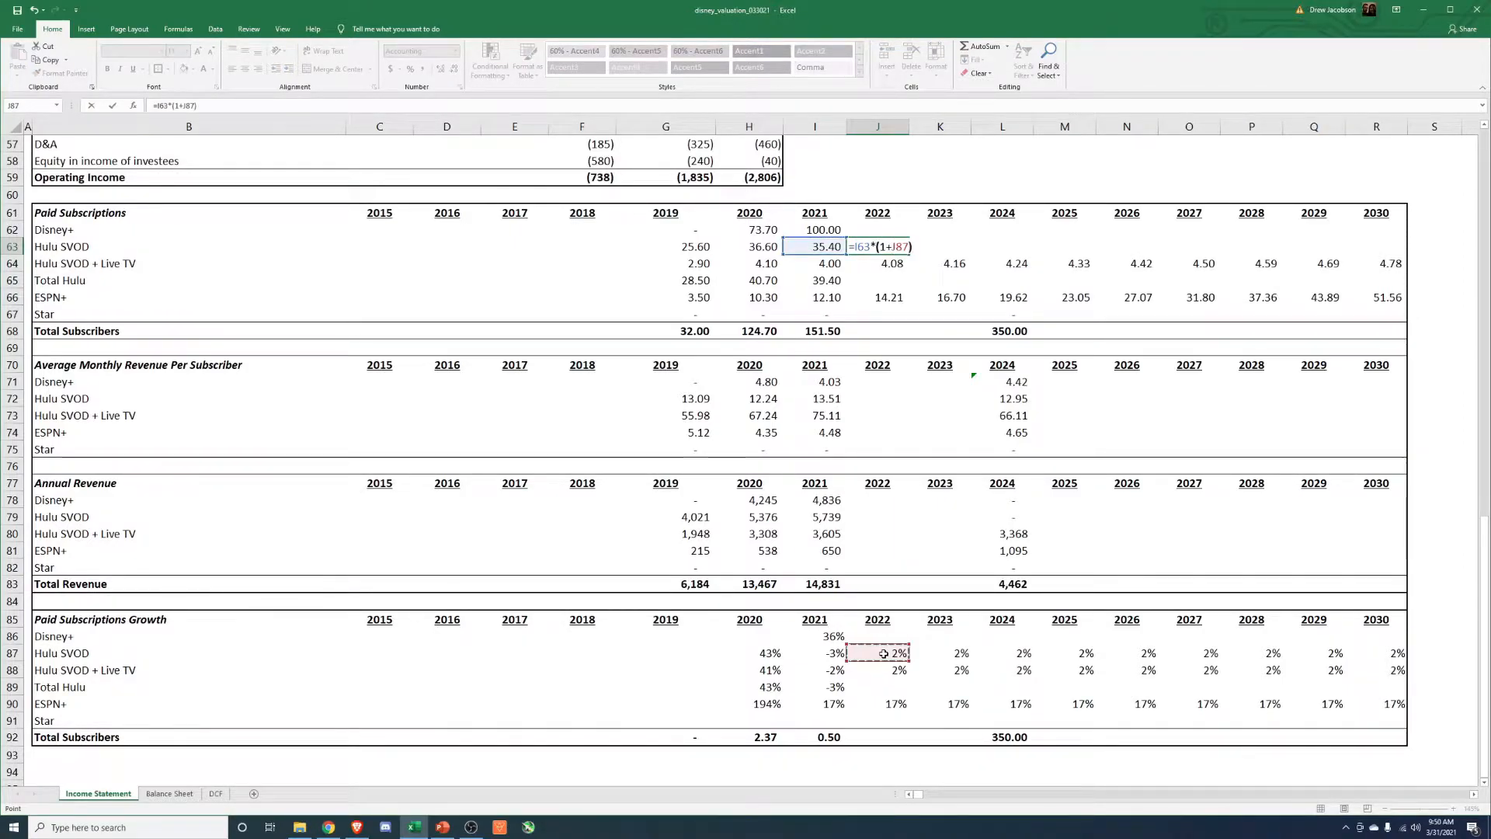
{"action": "key", "text": "Return"}
Copy the 2022 Hulu SVOD subscriptions formula to the years 2023 through 2030.
{"action": "key", "text": "Up"}
{"action": "key", "text": "ctrl+c"}
{"action": "key", "text": "Right"}
{"action": "key", "text": "shift+Right"}
{"action": "key", "text": "shift+Right"}
{"action": "key", "text": "shift+Right"}
{"action": "key", "text": "shift+Right"}
{"action": "key", "text": "shift+Right"}
{"action": "key", "text": "shift+Right"}
{"action": "key", "text": "shift+Right"}
{"action": "key", "text": "Return"}
Format the Hulu SVOD paid subscriptions for 2022 to 2030 as numbers with two decimals.
{"action": "key", "text": "Left"}
{"action": "key", "text": "ctrl+shift+Right"}
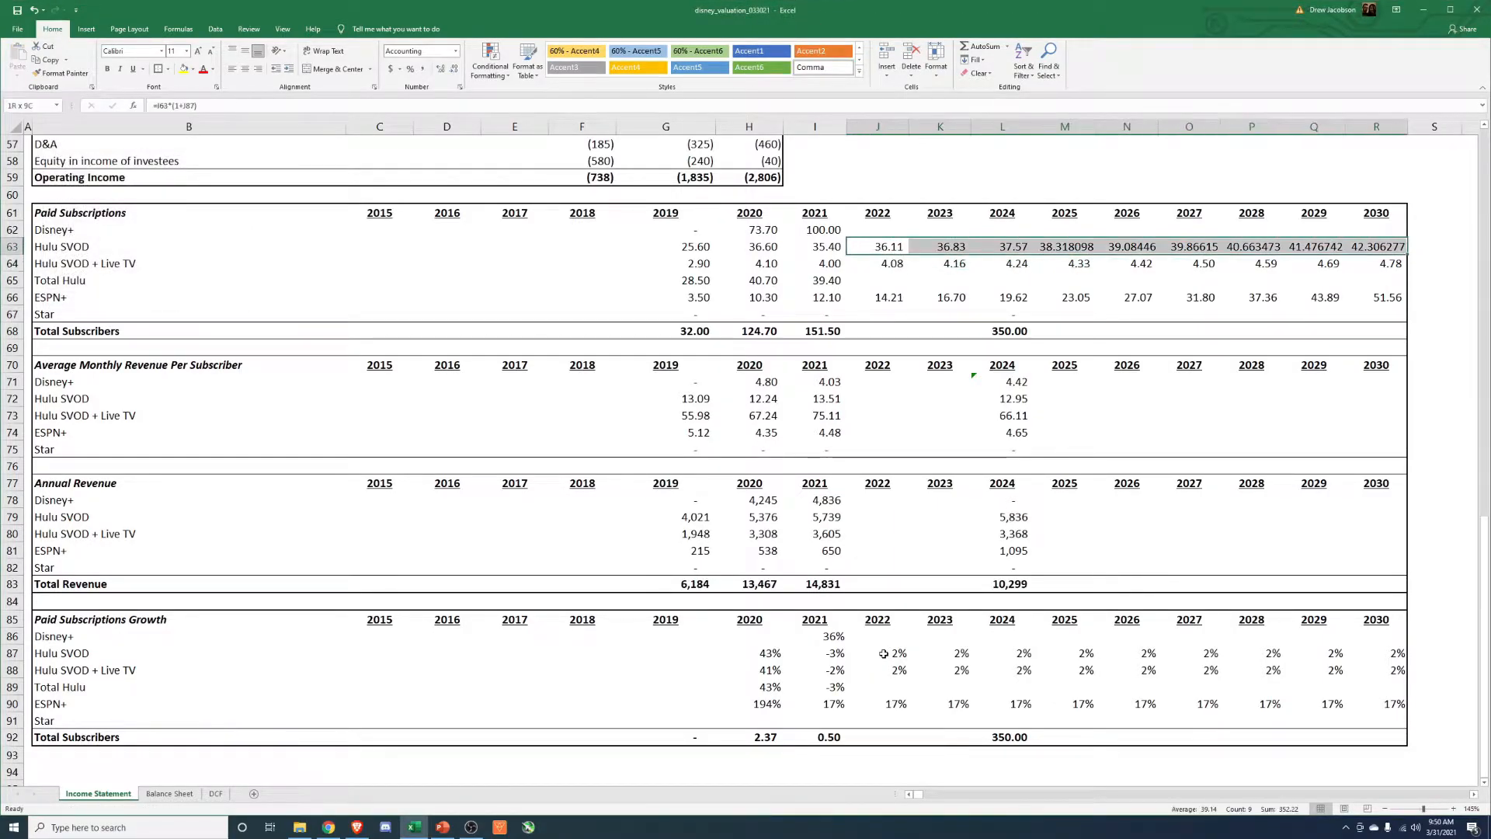
{"action": "key", "text": "ctrl+shift+1"}
{"action": "key", "text": "Down"}
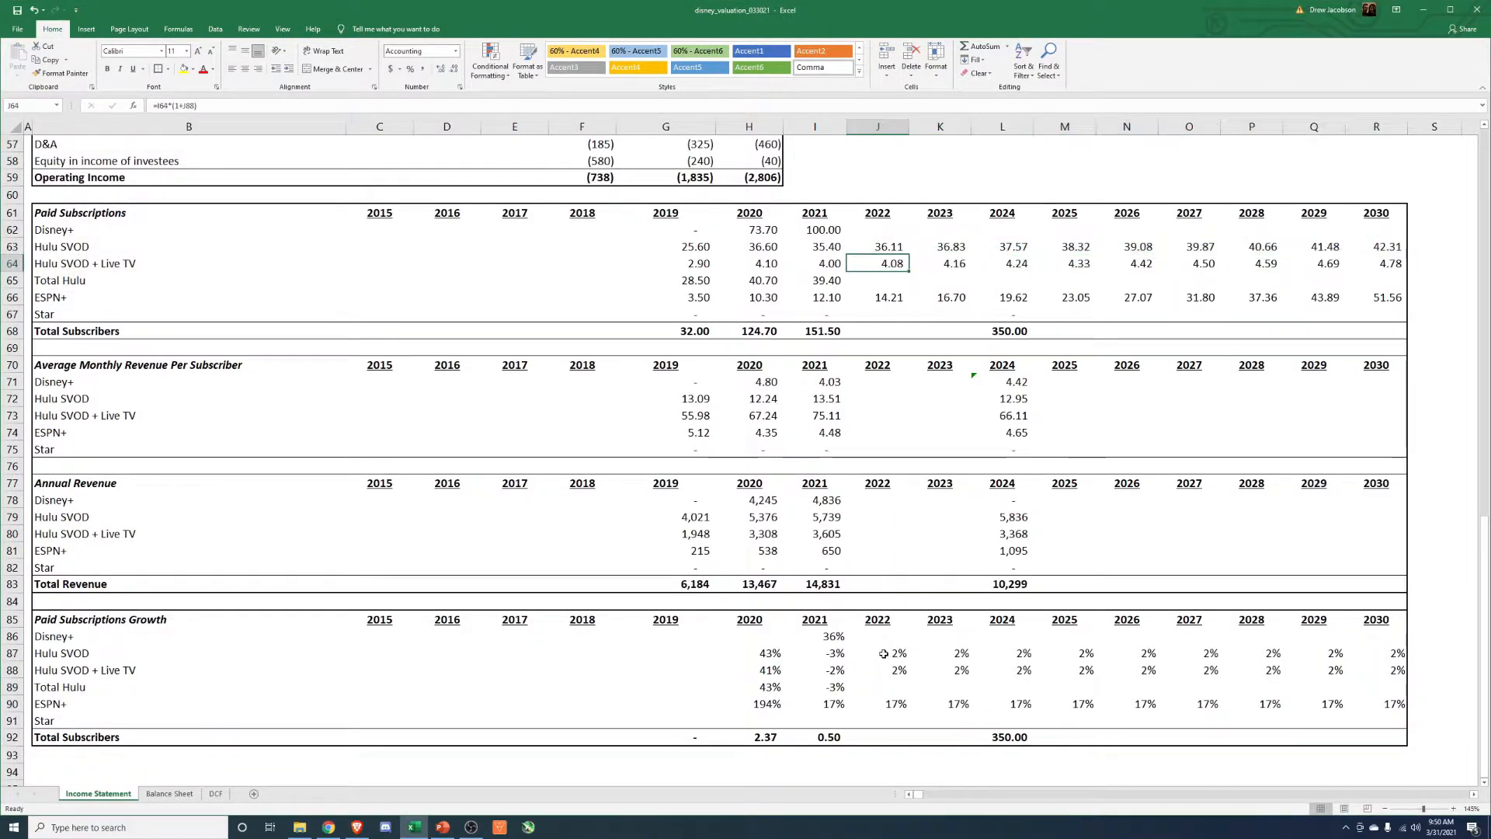
{"action": "key", "text": "Down"}
{"action": "key", "text": "Down"}
{"action": "key", "text": "Down"}
{"action": "key", "text": "Up"}
{"action": "key", "text": "Up"}
{"action": "key", "text": "Up"}
{"action": "key", "text": "Up"}
{"action": "key", "text": "Up"}
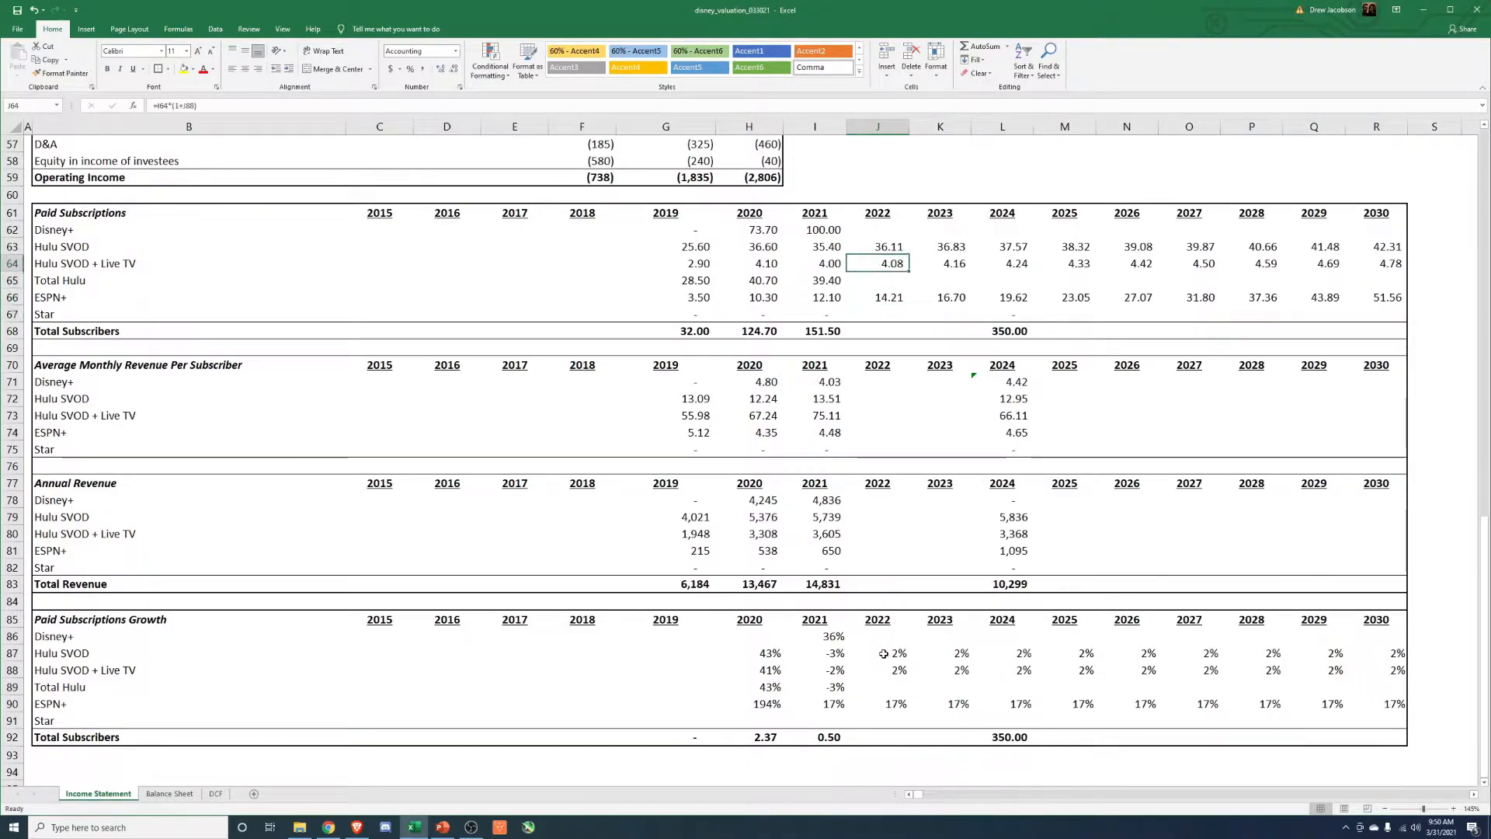
Calculate 2024 Disney+ paid subscriptions as total subscribers less the other services, =L68-SUM(L63:L66).
{"action": "key", "text": "Right"}
{"action": "key", "text": "Right"}
{"action": "type", "text": "="}
{"action": "key", "text": "Down"}
{"action": "key", "text": "Down"}
{"action": "key", "text": "Down"}
{"action": "key", "text": "Down"}
{"action": "key", "text": "Down"}
{"action": "key", "text": "Down"}
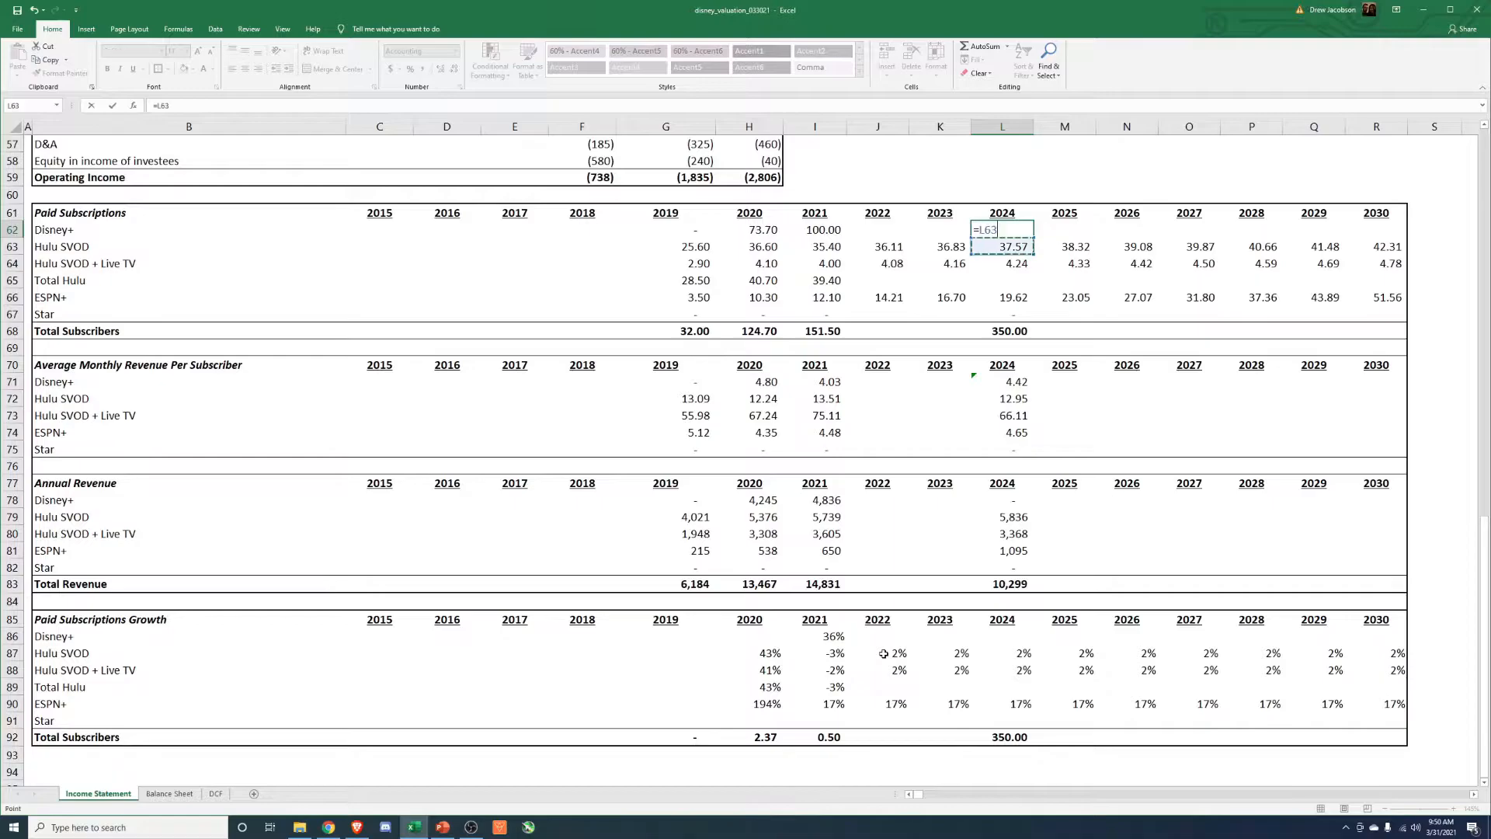
{"action": "type", "text": "-sum("}
{"action": "key", "text": "Down"}
{"action": "key", "text": "shift+Down"}
{"action": "key", "text": "shift+Down"}
{"action": "key", "text": "shift+Down"}
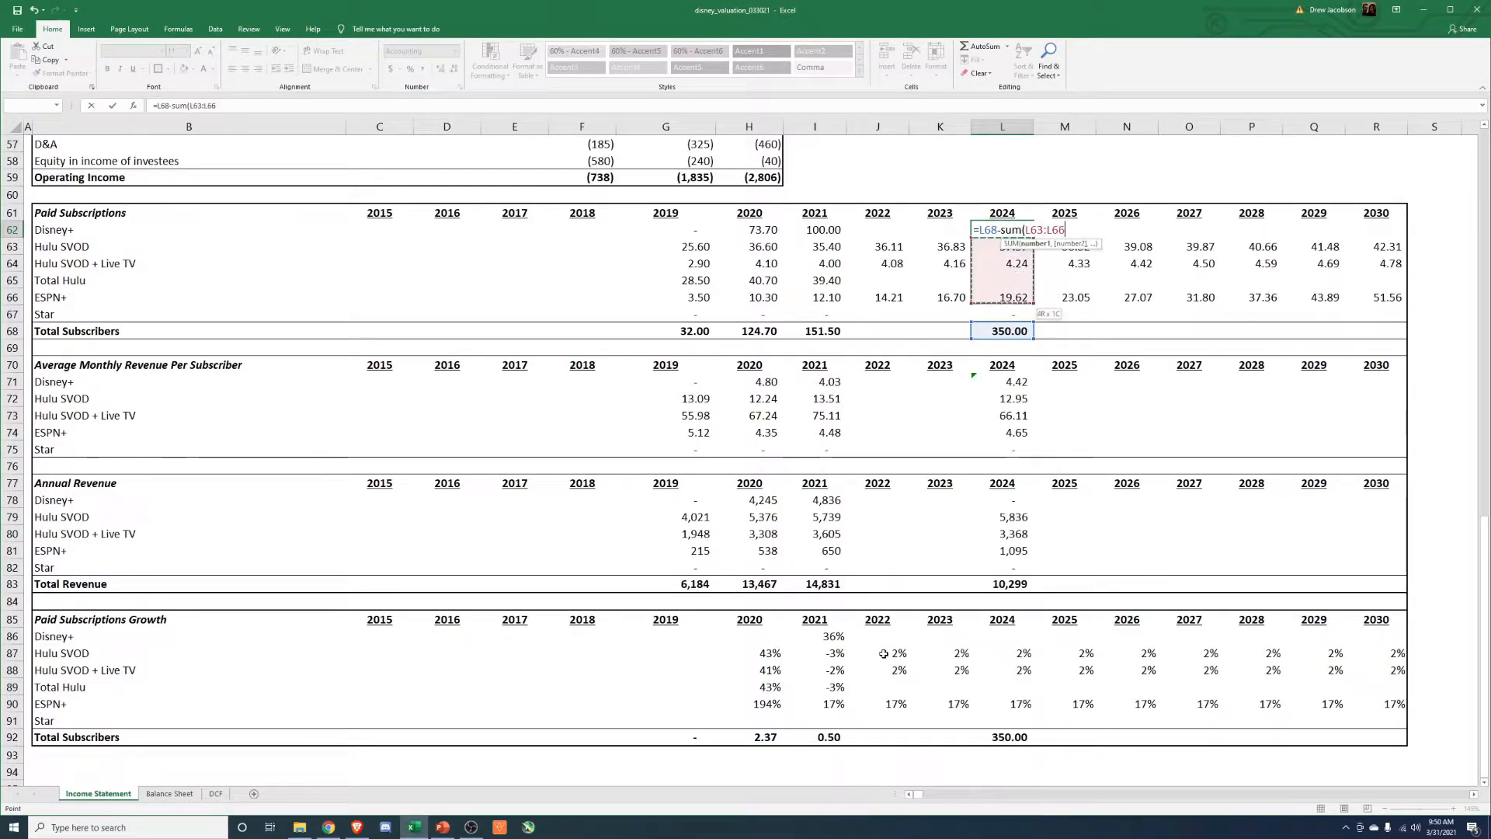
{"action": "type", "text": ")"}
{"action": "key", "text": "Return"}
Review the 2024 paid subscription figures of the individual services.
{"action": "key", "text": "Down"}
{"action": "key", "text": "Up"}
{"action": "key", "text": "Up"}
{"action": "key", "text": "Down"}
{"action": "key", "text": "Down"}
{"action": "key", "text": "Up"}
{"action": "key", "text": "Down"}
{"action": "key", "text": "Down"}
{"action": "key", "text": "Down"}
{"action": "key", "text": "Up"}
{"action": "key", "text": "Up"}
{"action": "key", "text": "Up"}
{"action": "key", "text": "Up"}
Set the Disney+ subscription growth rate to 50% for 2022 and 2023.
{"action": "key", "text": "Left"}
{"action": "key", "text": "Left"}
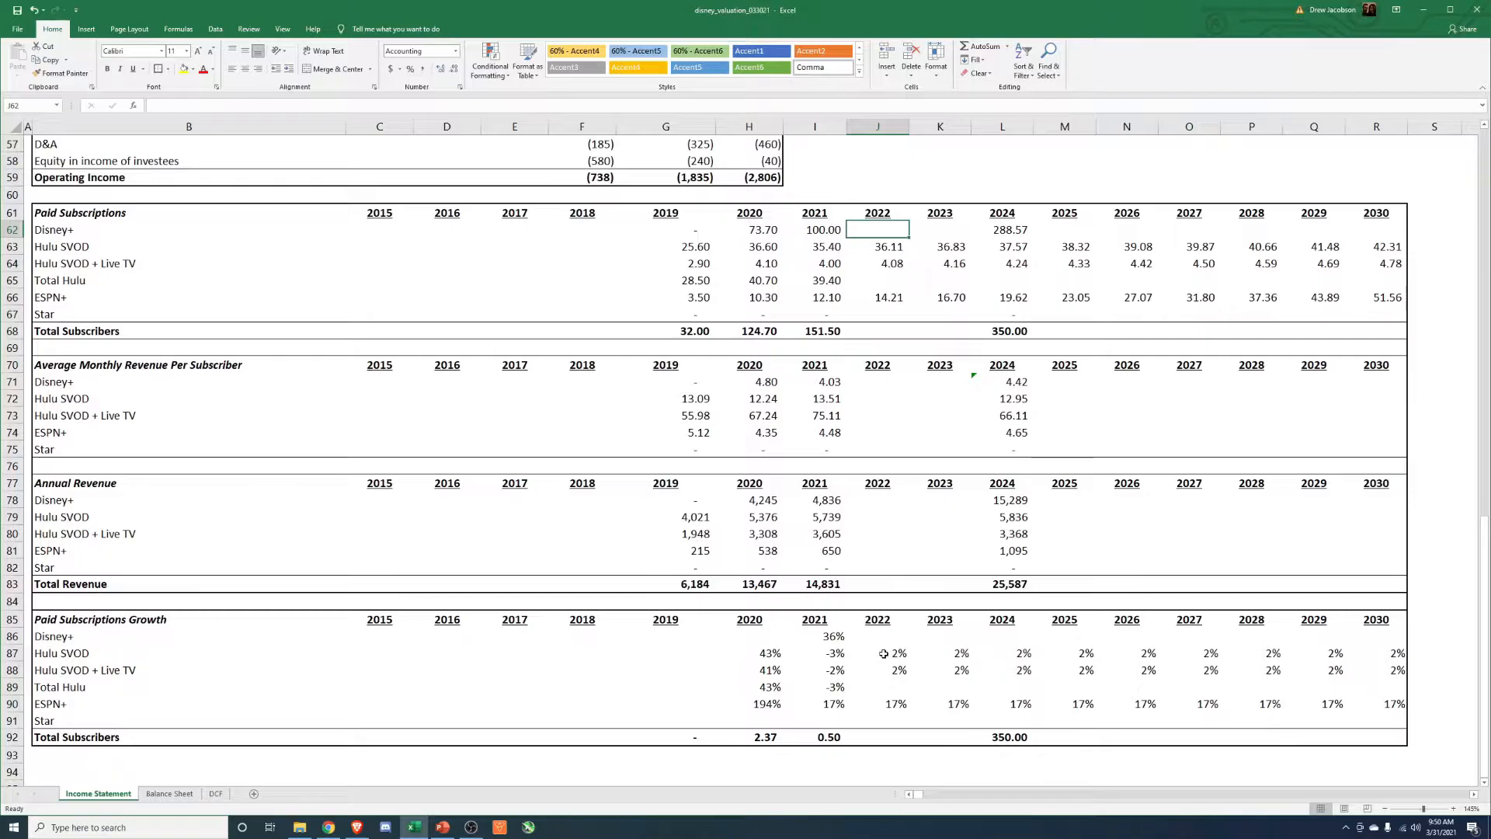
{"action": "key", "text": "Down"}
{"action": "key", "text": "Down"}
{"action": "key", "text": "Down"}
{"action": "key", "text": "Down"}
{"action": "key", "text": "Down"}
{"action": "key", "text": "Down"}
{"action": "key", "text": "Down"}
{"action": "key", "text": "Down"}
{"action": "key", "text": "Down"}
{"action": "key", "text": "Down"}
{"action": "key", "text": "Down"}
{"action": "key", "text": "Down"}
{"action": "key", "text": "Down"}
{"action": "key", "text": "Down"}
{"action": "key", "text": "Down"}
{"action": "key", "text": "Down"}
{"action": "key", "text": "Down"}
{"action": "key", "text": "Down"}
{"action": "key", "text": "Down"}
{"action": "key", "text": "Down"}
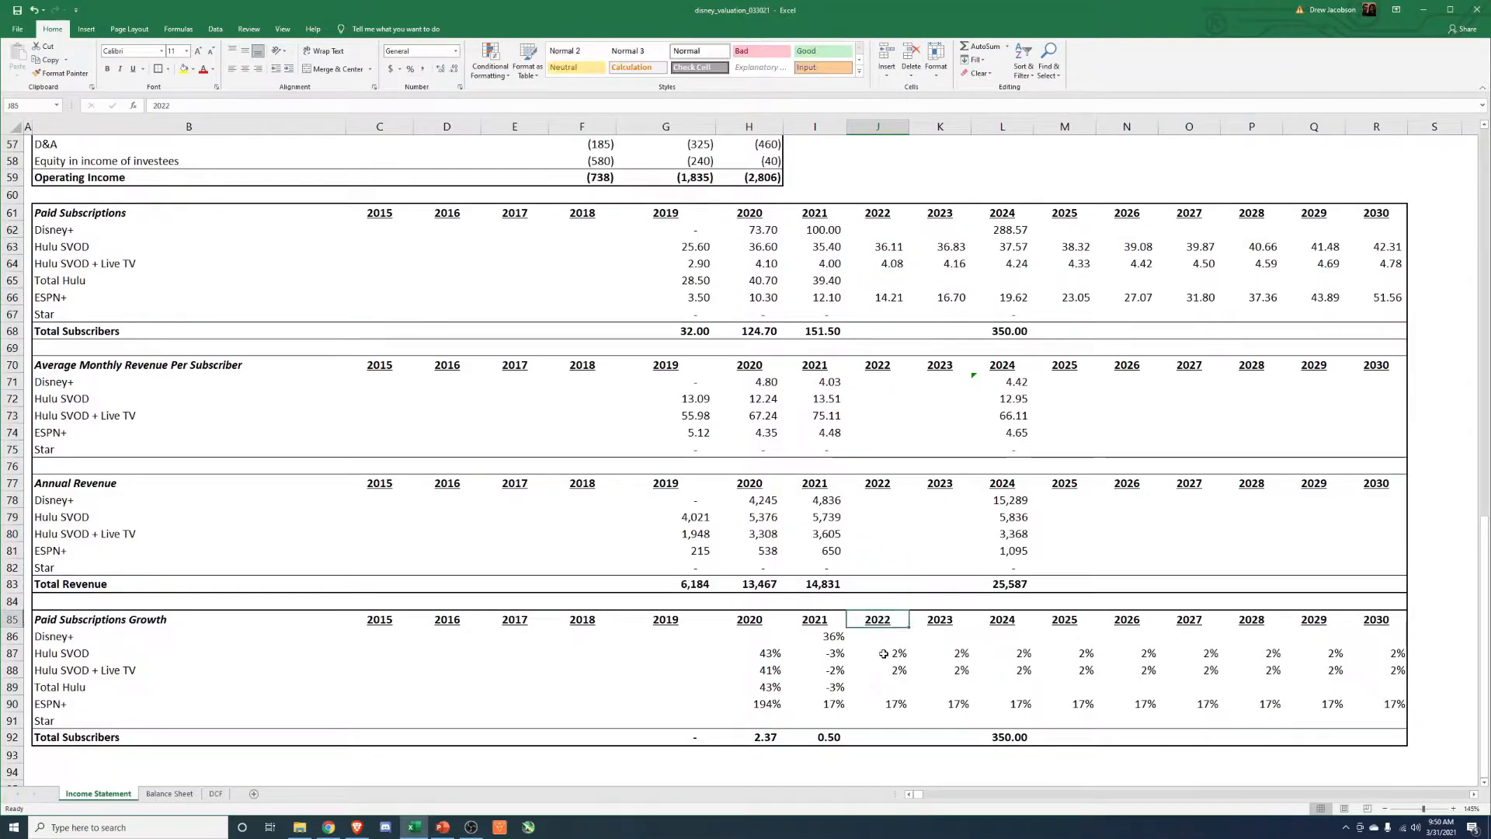
{"action": "type", "text": "50"}
{"action": "key", "text": "ctrl+Return"}
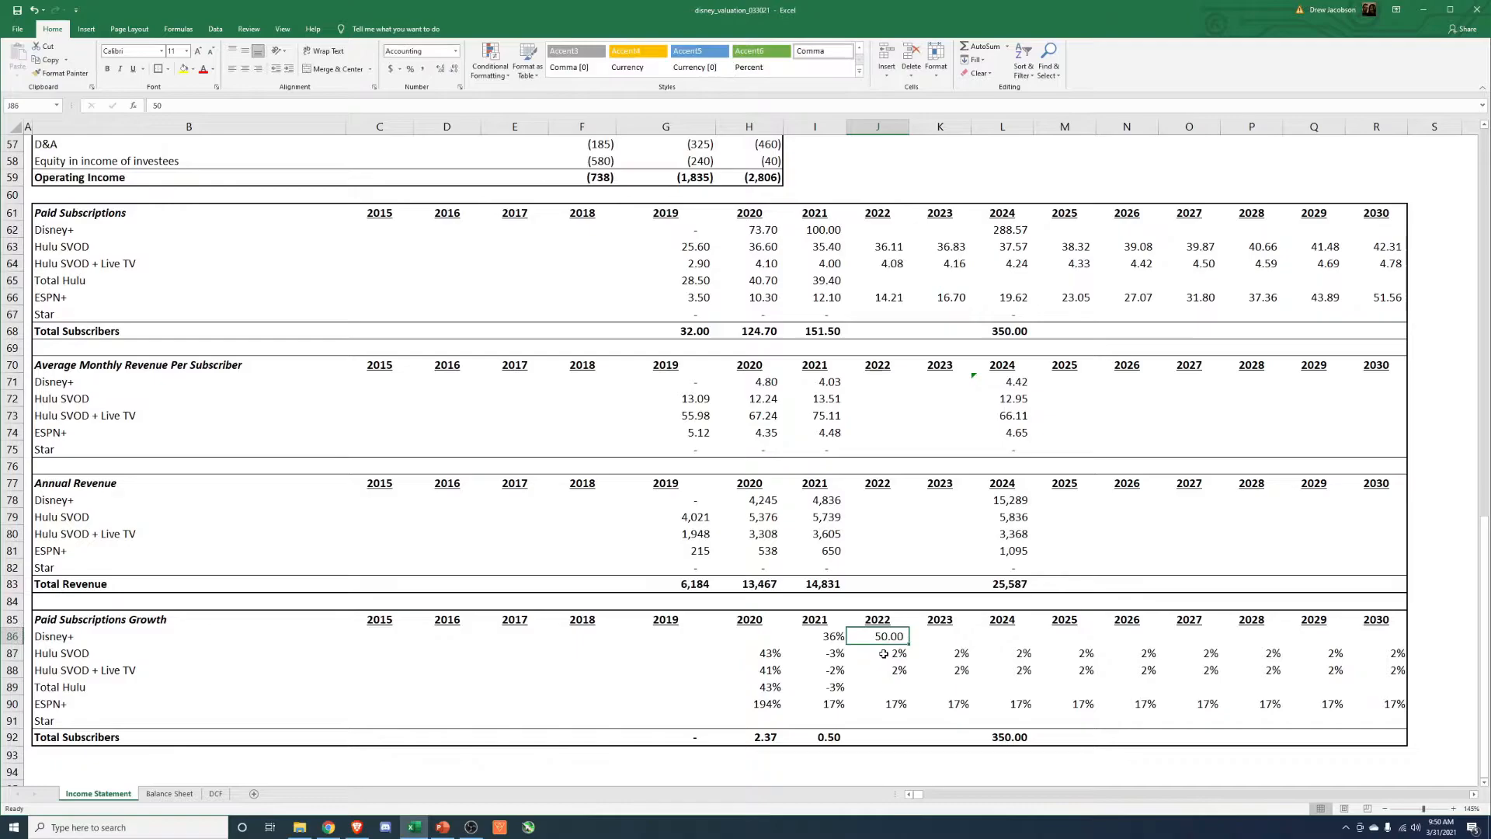
{"action": "type", "text": "50%"}
{"action": "key", "text": "Tab"}
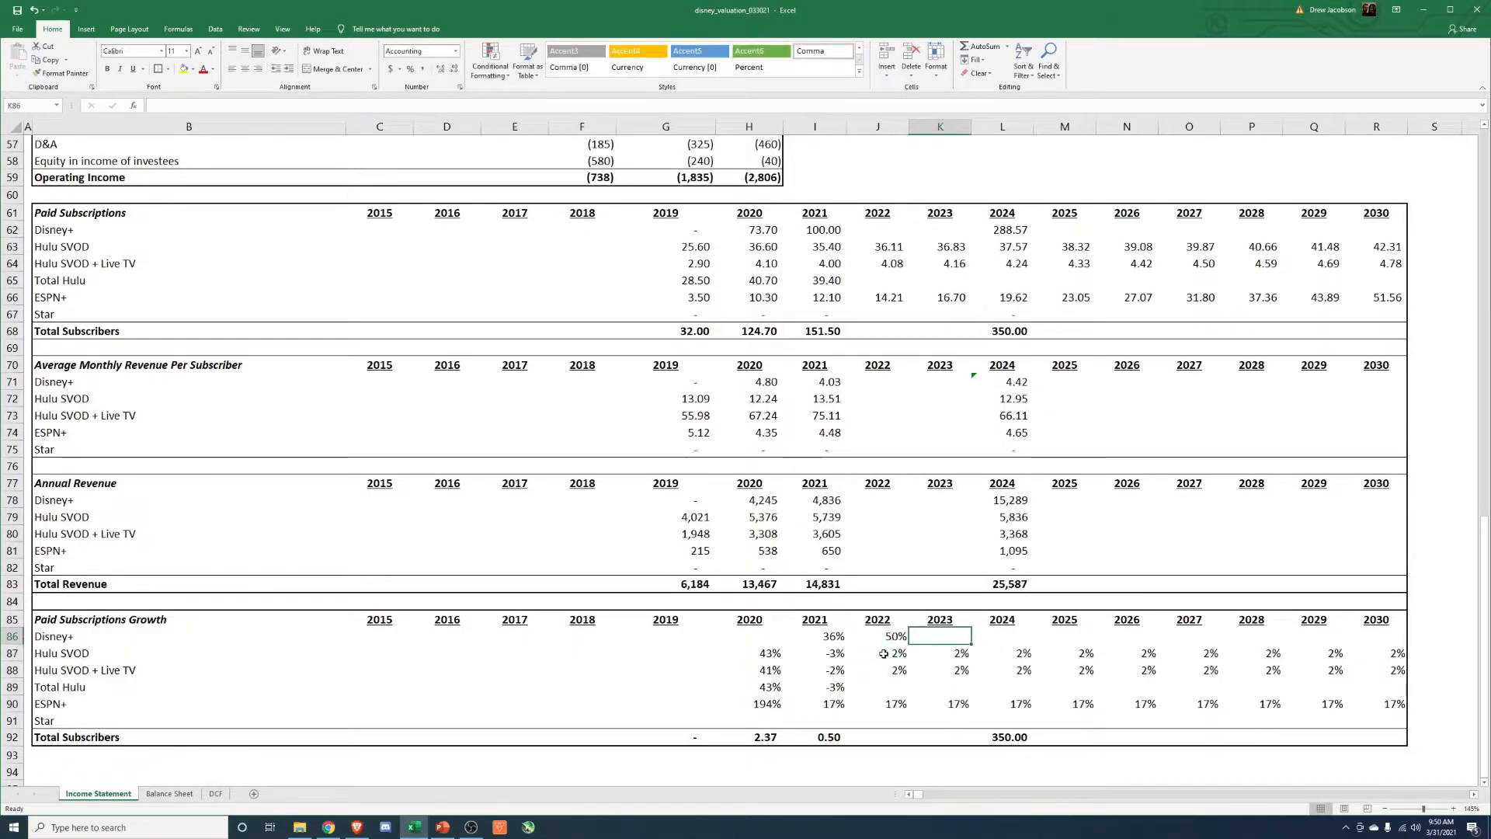
{"action": "type", "text": "50%"}
{"action": "key", "text": "Return"}
Calculate 2022 Disney+ paid subscriptions by growing the 2021 figure at the 2022 growth rate, =I62*(1+J86).
{"action": "key", "text": "Up"}
{"action": "key", "text": "Left"}
{"action": "key", "text": "Up"}
{"action": "key", "text": "Up"}
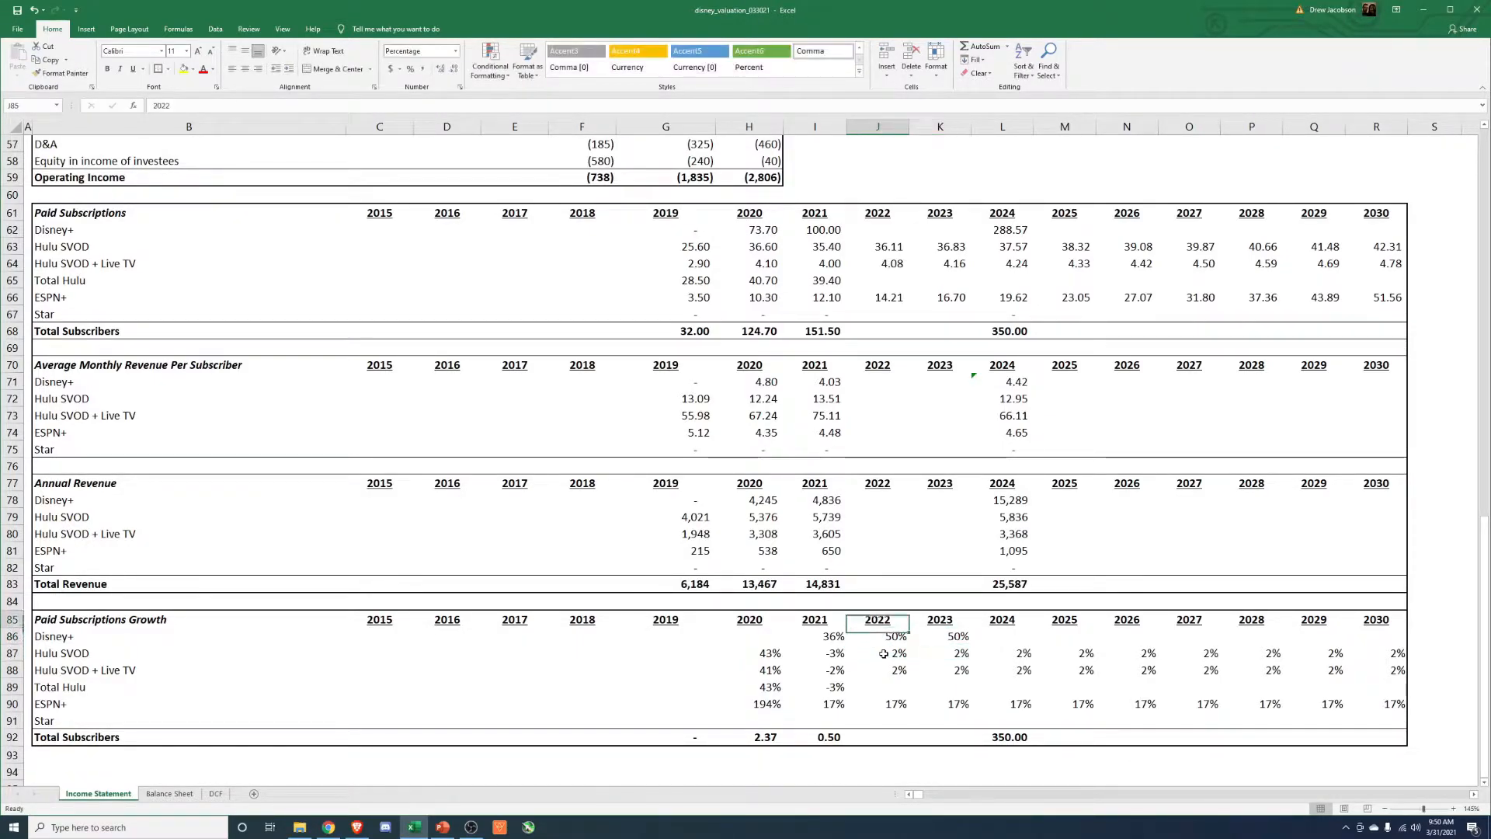
{"action": "key", "text": "Up"}
{"action": "key", "text": "Up"}
{"action": "key", "text": "Up"}
{"action": "key", "text": "Up"}
{"action": "key", "text": "Up"}
{"action": "key", "text": "Up"}
{"action": "key", "text": "Up"}
{"action": "key", "text": "Up"}
{"action": "key", "text": "Up"}
{"action": "key", "text": "Up"}
{"action": "key", "text": "Up"}
{"action": "key", "text": "Up"}
{"action": "key", "text": "Up"}
{"action": "key", "text": "Up"}
{"action": "key", "text": "Up"}
{"action": "key", "text": "Up"}
{"action": "key", "text": "Up"}
{"action": "key", "text": "Up"}
{"action": "key", "text": "Up"}
{"action": "key", "text": "Up"}
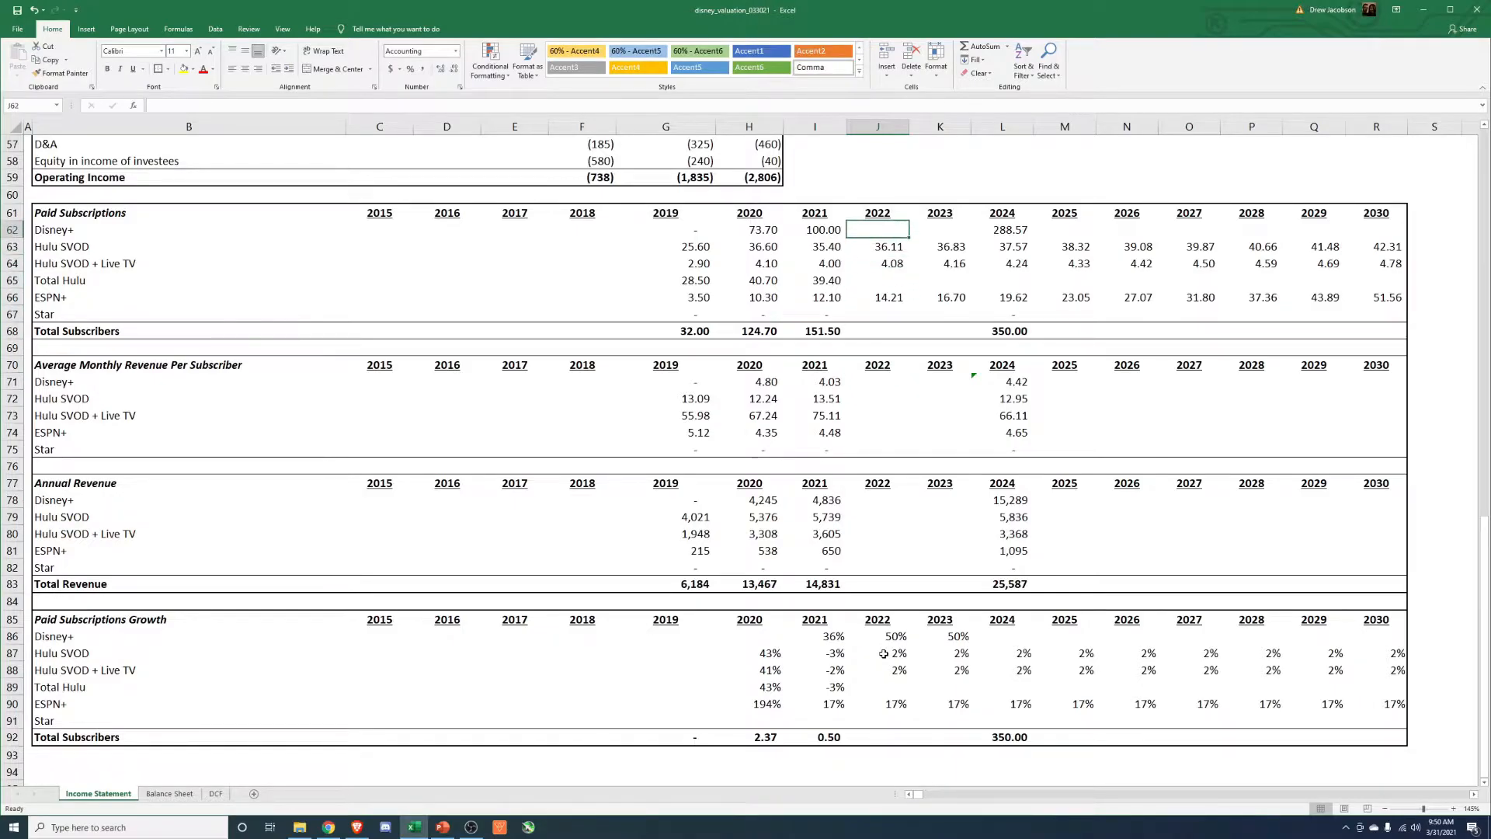
{"action": "type", "text": "="}
{"action": "key", "text": "Left"}
{"action": "type", "text": "*(1+"}
{"action": "left_click", "coordinate": [884, 637]}
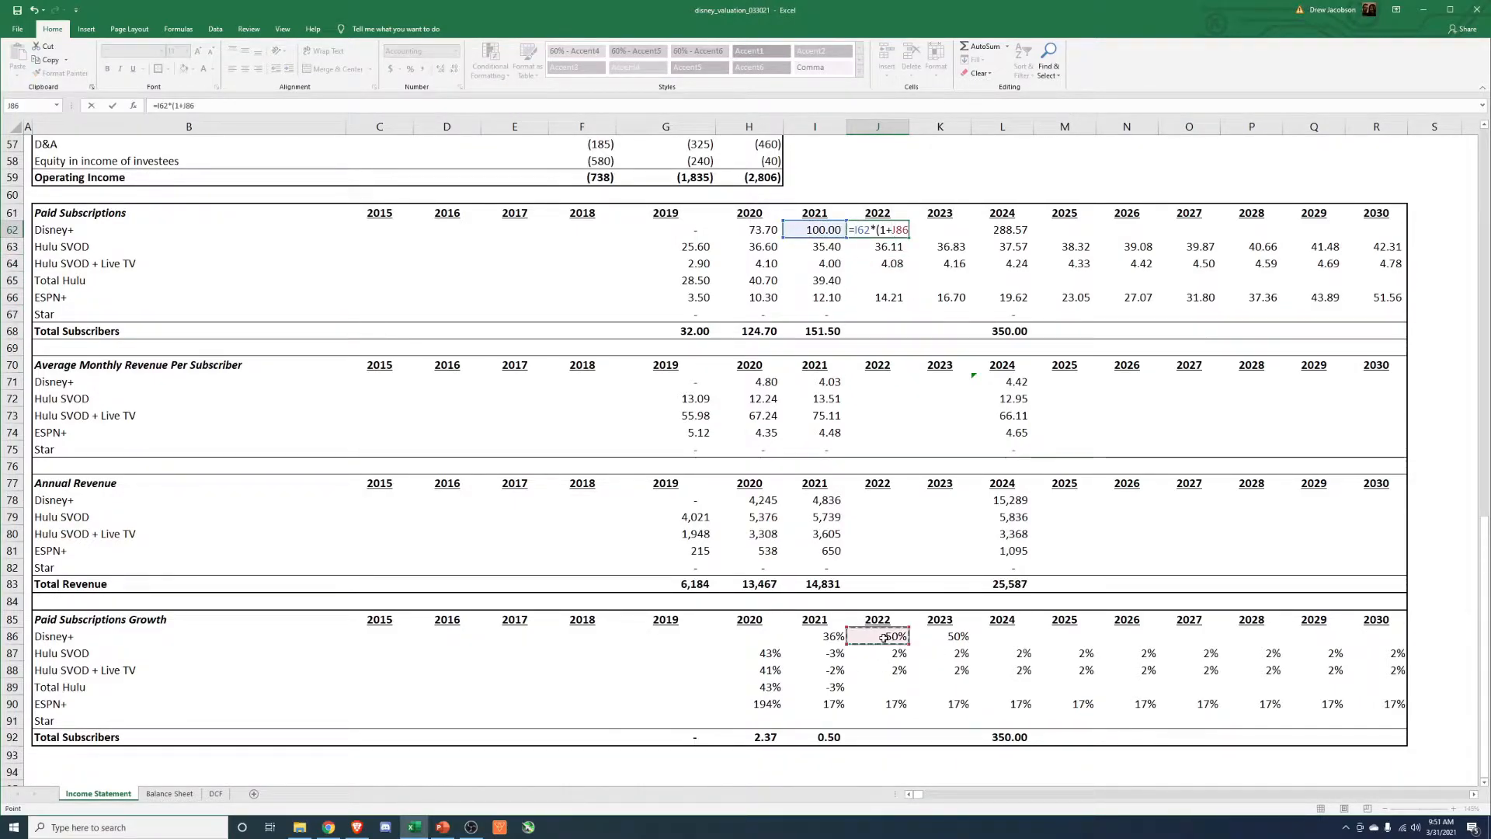
{"action": "key", "text": "ctrl+Return"}
Copy the 2022 Disney+ paid subscriptions formula into 2023, pasting the formula only.
{"action": "key", "text": "ctrl+c"}
{"action": "key", "text": "Right"}
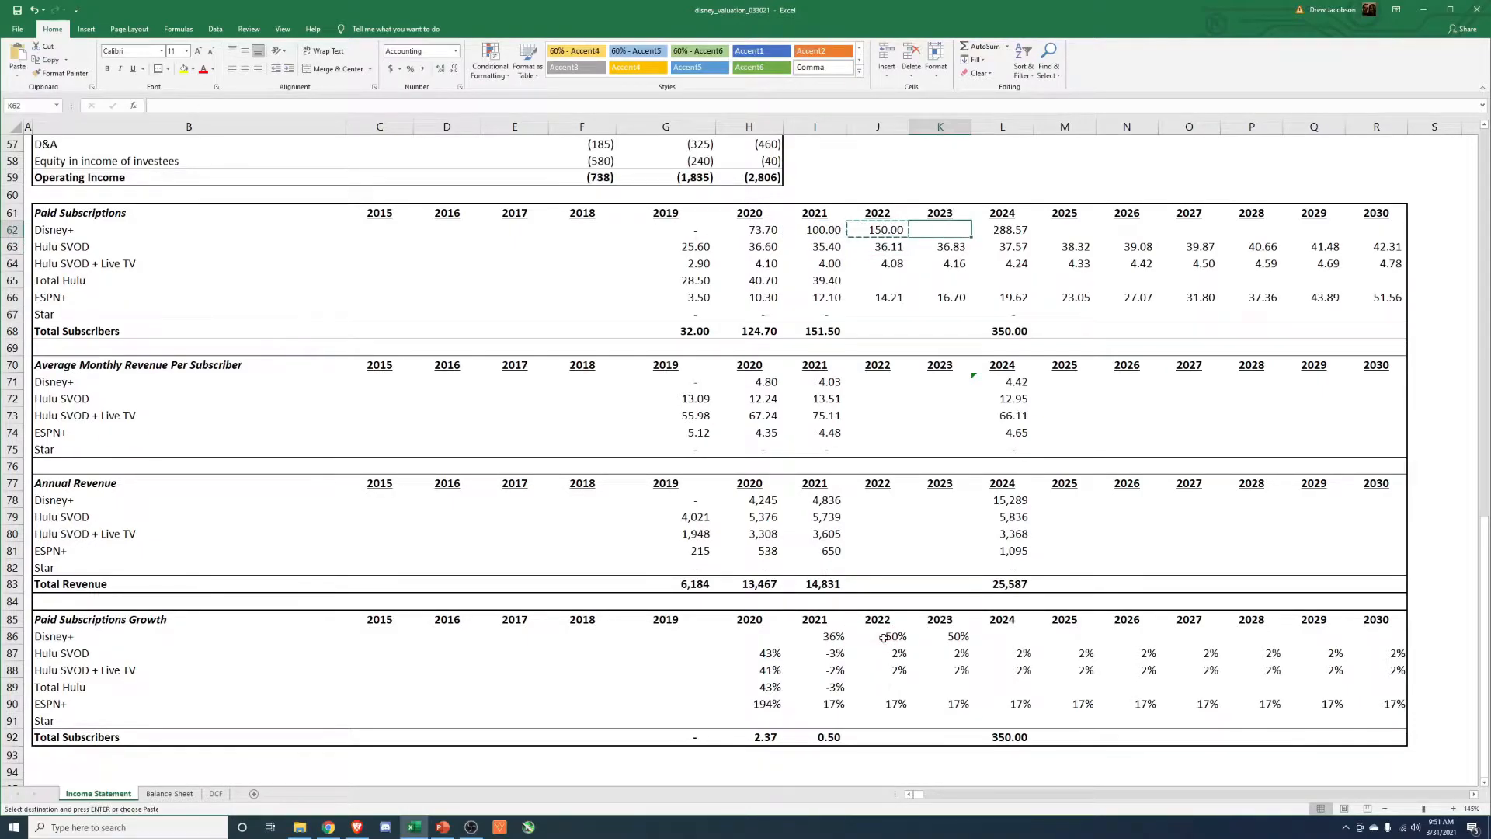
{"action": "key", "text": "ctrl+alt+v"}
{"action": "key", "text": "f"}
{"action": "key", "text": "Return"}
{"action": "key", "text": "Escape"}
{"action": "key", "text": "Down"}
{"action": "key", "text": "Up"}
{"action": "key", "text": "Right"}
{"action": "key", "text": "Left"}
Calculate the 2024 Disney+ subscription growth rate from the 2024 and 2023 subscriptions, =L62/K62-1.
{"action": "key", "text": "Down"}
{"action": "key", "text": "Down"}
{"action": "key", "text": "Down"}
{"action": "key", "text": "Down"}
{"action": "key", "text": "Down"}
{"action": "key", "text": "Down"}
{"action": "key", "text": "Down"}
{"action": "key", "text": "Down"}
{"action": "key", "text": "Down"}
{"action": "key", "text": "Down"}
{"action": "key", "text": "Down"}
{"action": "key", "text": "Down"}
{"action": "key", "text": "Down"}
{"action": "key", "text": "Down"}
{"action": "key", "text": "Down"}
{"action": "key", "text": "Down"}
{"action": "key", "text": "Down"}
{"action": "key", "text": "Down"}
{"action": "key", "text": "Down"}
{"action": "key", "text": "Down"}
{"action": "key", "text": "Down"}
{"action": "key", "text": "Right"}
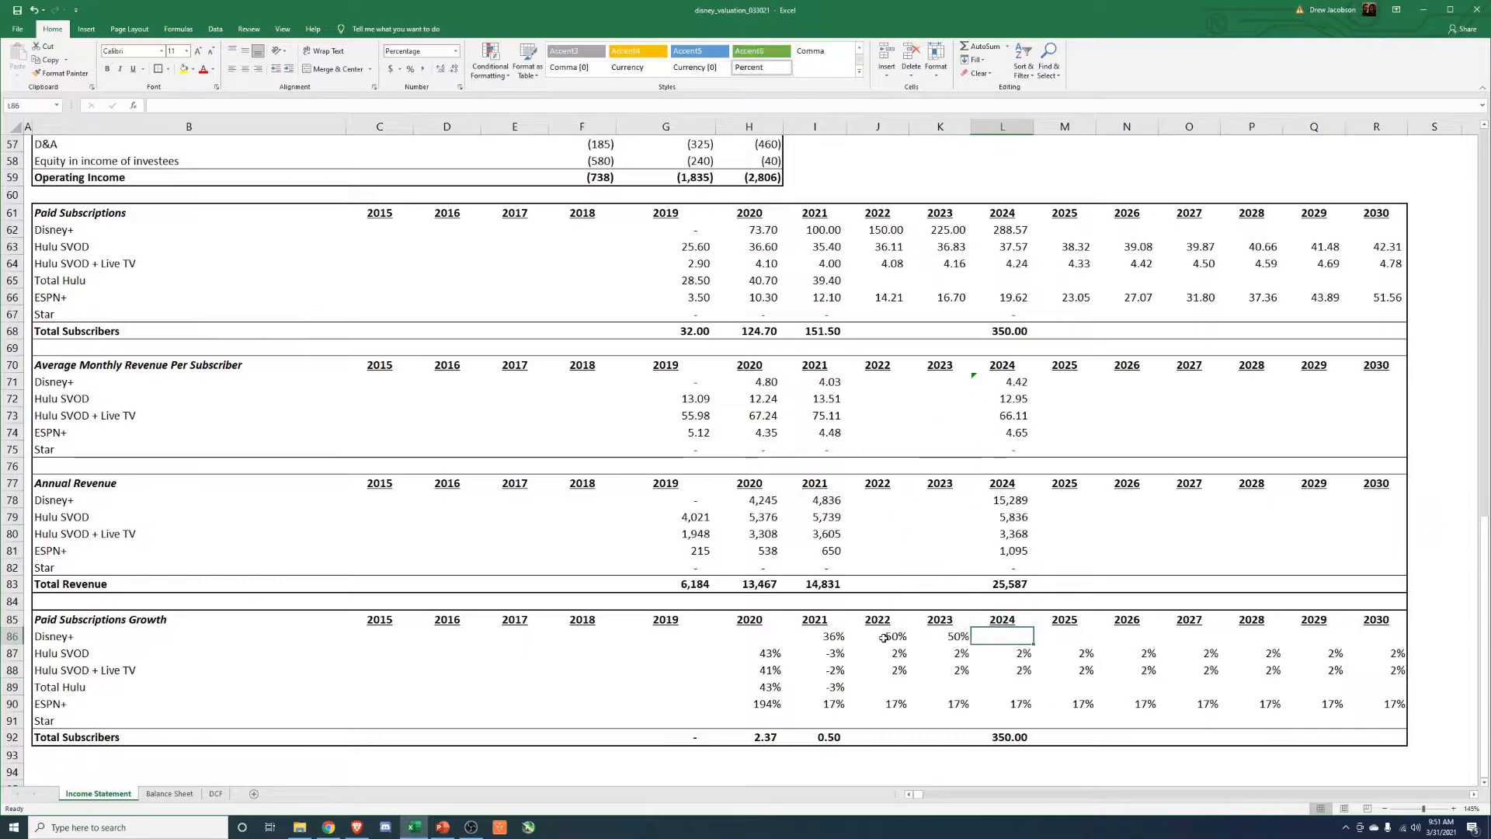
{"action": "type", "text": "="}
{"action": "left_click", "coordinate": [995, 237]}
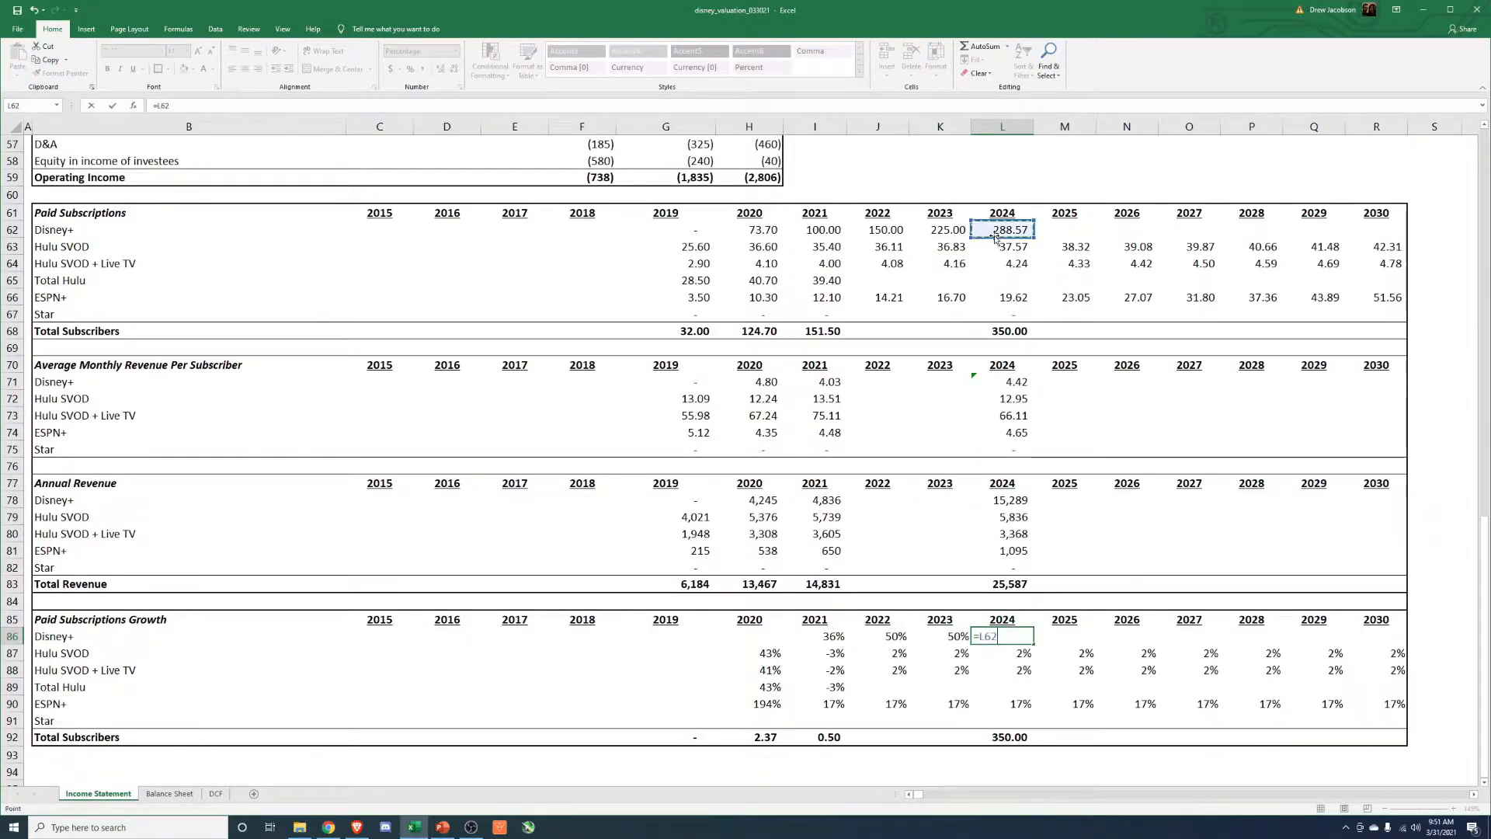
{"action": "type", "text": "/"}
{"action": "left_click", "coordinate": [957, 230]}
{"action": "type", "text": "-1"}
{"action": "key", "text": "Return"}
{"action": "key", "text": "Up"}
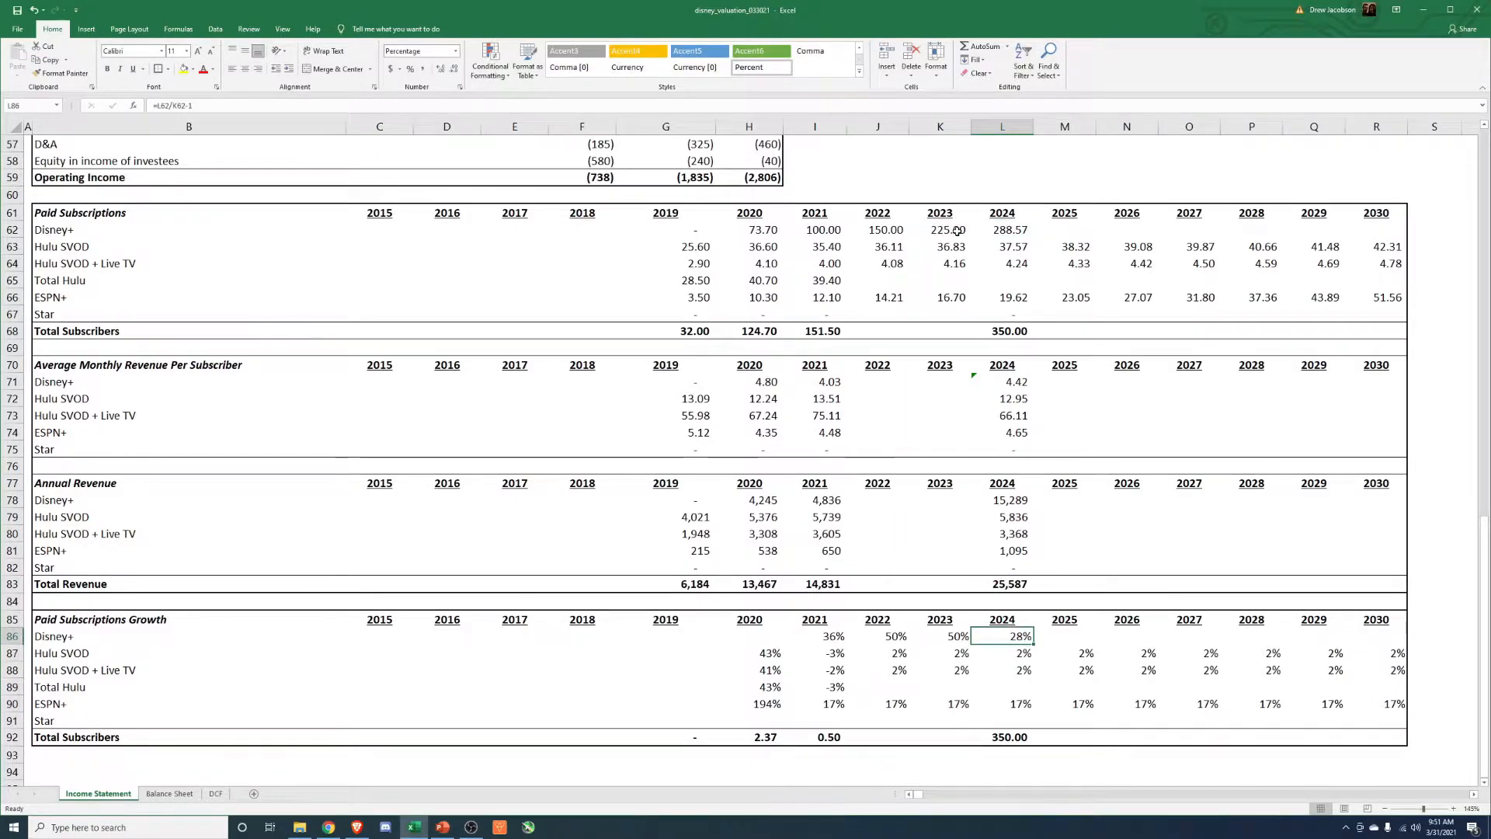
Try Disney+ growth rates of 45% and 30% for 2023 and 30% for 2022.
{"action": "key", "text": "Left"}
{"action": "type", "text": "45"}
{"action": "key", "text": "Return"}
{"action": "key", "text": "Up"}
{"action": "type", "text": "30"}
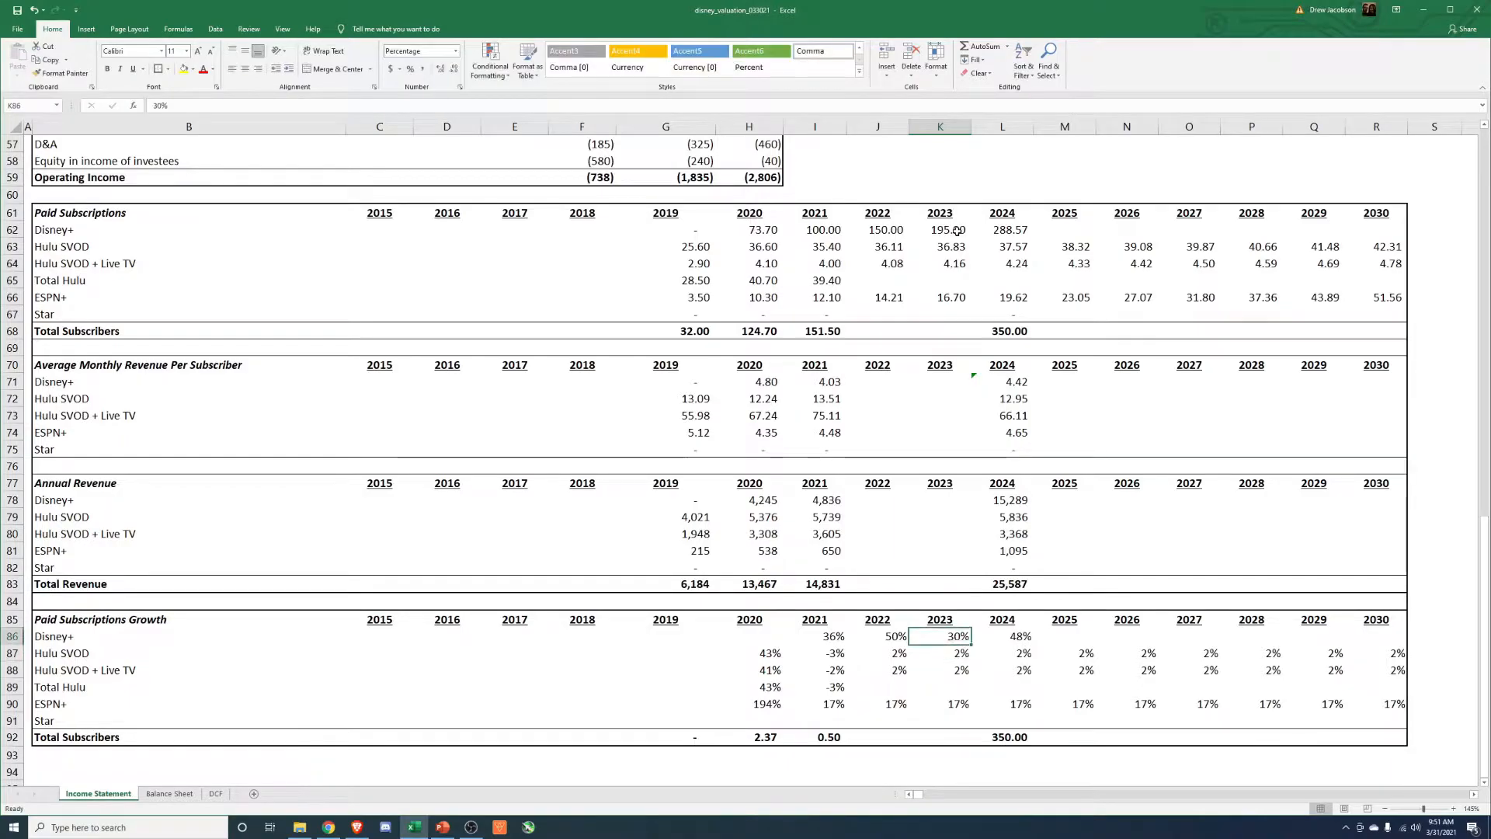
{"action": "key", "text": "Left"}
{"action": "type", "text": "30"}
{"action": "key", "text": "Right"}
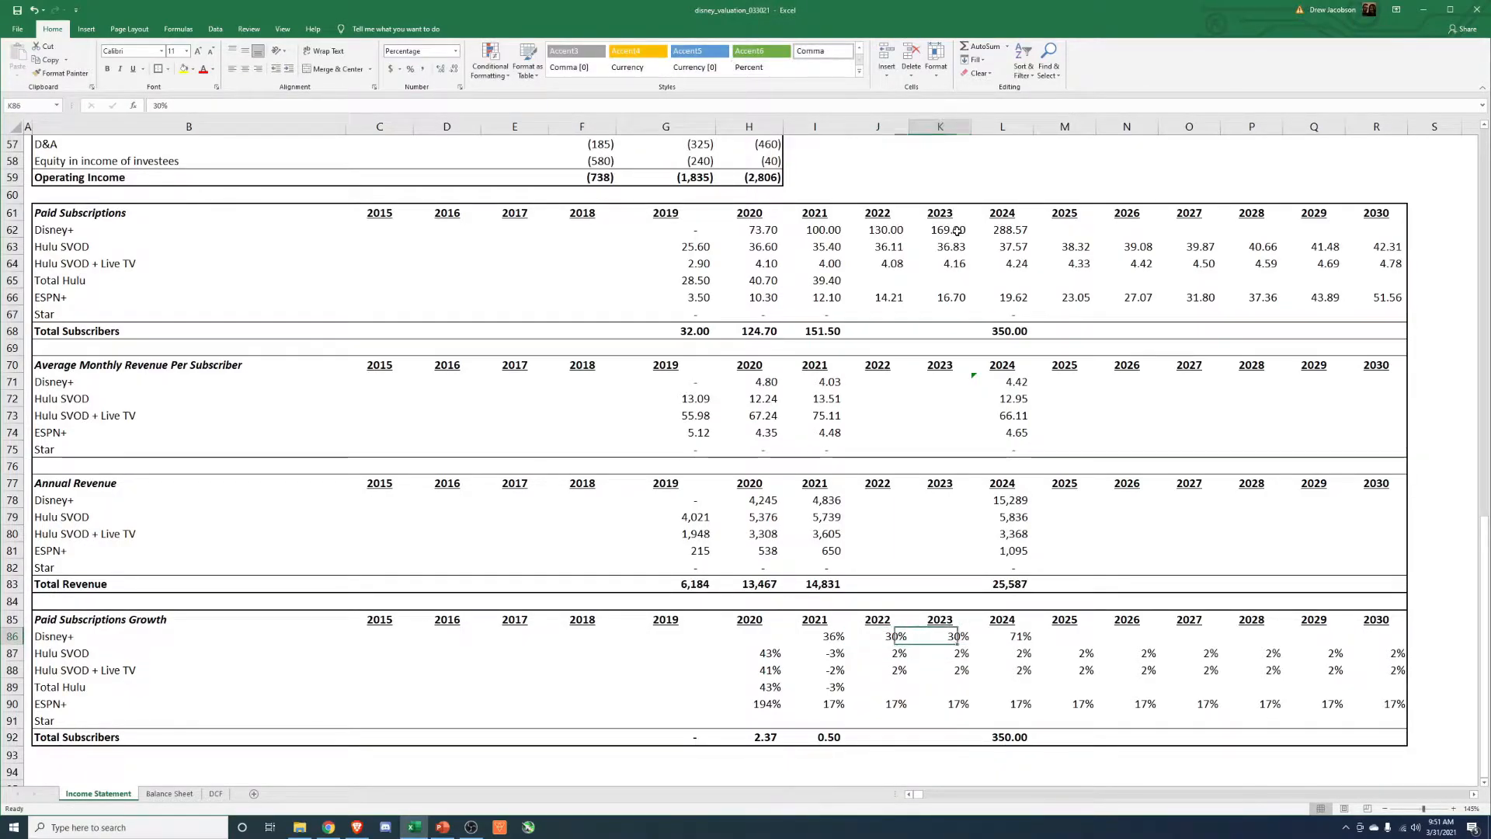
Try a 36% Disney+ subscription growth rate for 2022 and 2023.
{"action": "key", "text": "Left"}
{"action": "type", "text": "36"}
{"action": "key", "text": "Right"}
{"action": "type", "text": "3"}
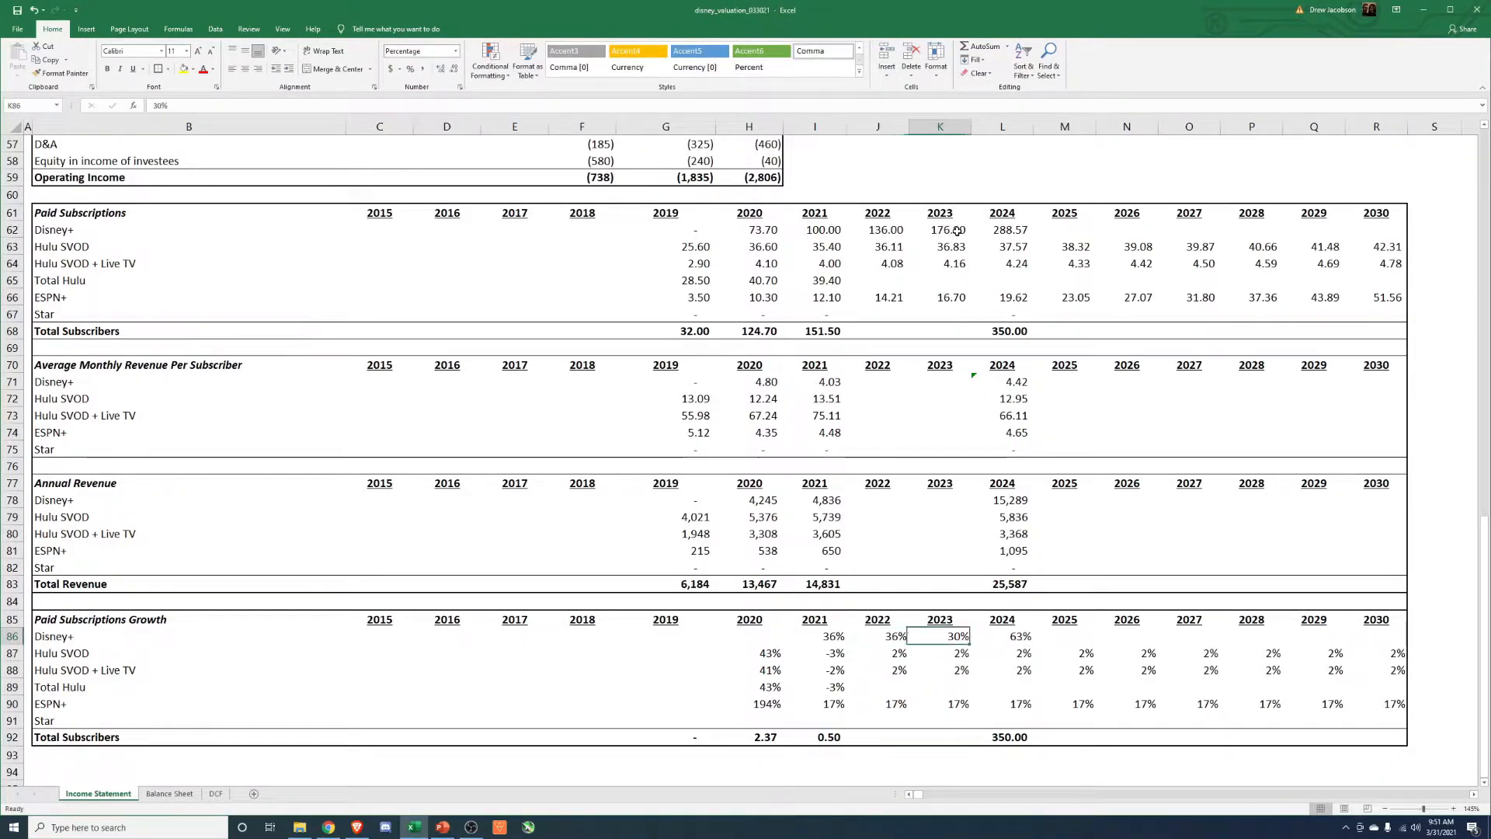
{"action": "type", "text": "6"}
Try a 40% Disney+ subscription growth rate for 2022 and 2023.
{"action": "key", "text": "Left"}
{"action": "type", "text": "40"}
{"action": "key", "text": "Right"}
{"action": "type", "text": "40"}
{"action": "key", "text": "Right"}
{"action": "key", "text": "Left"}
{"action": "key", "text": "Left"}
Set the Disney+ subscription growth rate to 42% for both 2022 and 2023.
{"action": "type", "text": "42"}
{"action": "key", "text": "Right"}
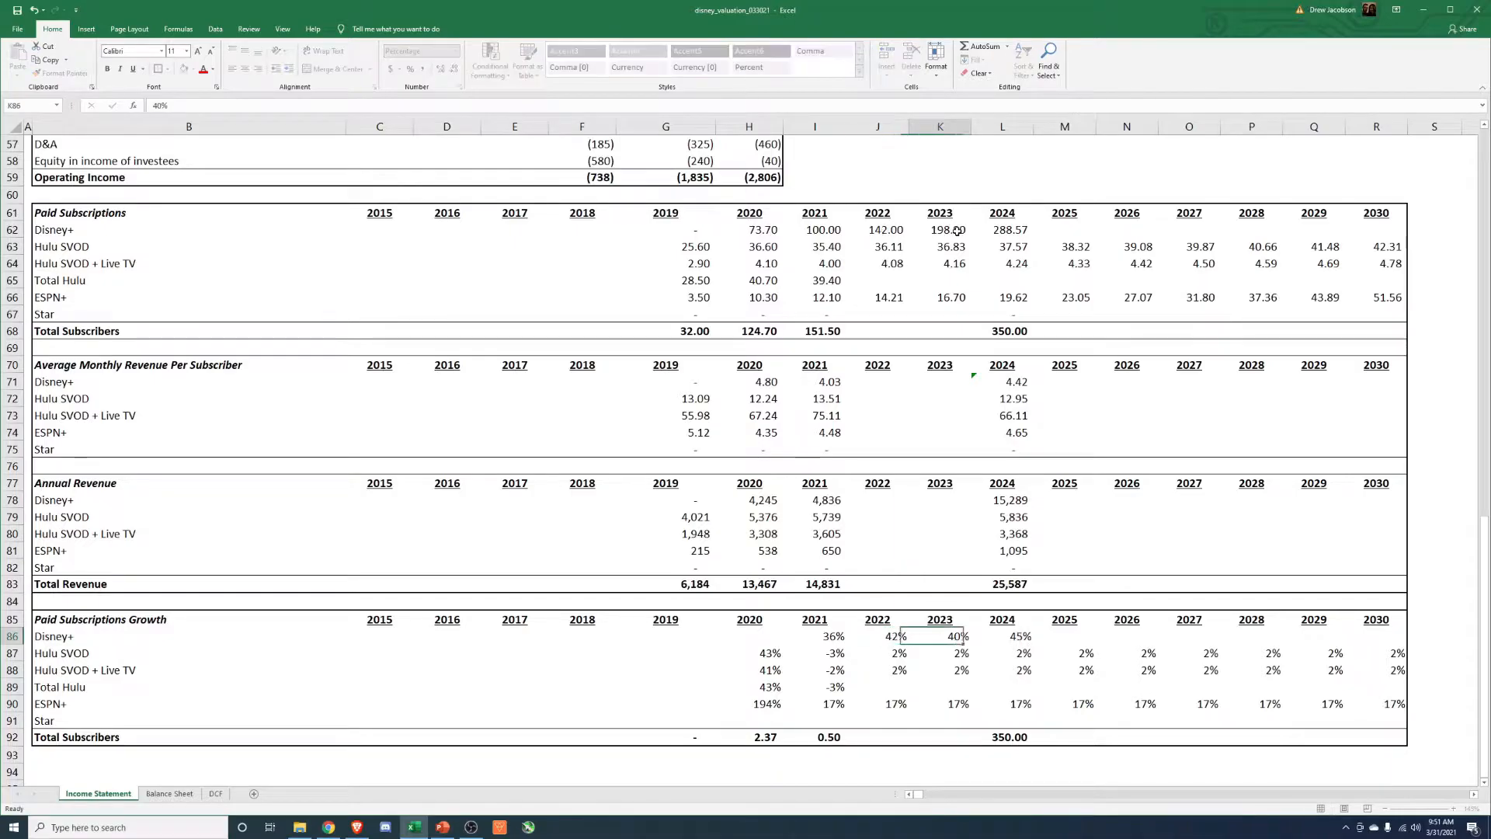
{"action": "type", "text": "423"}
{"action": "key", "text": "ctrl+Return"}
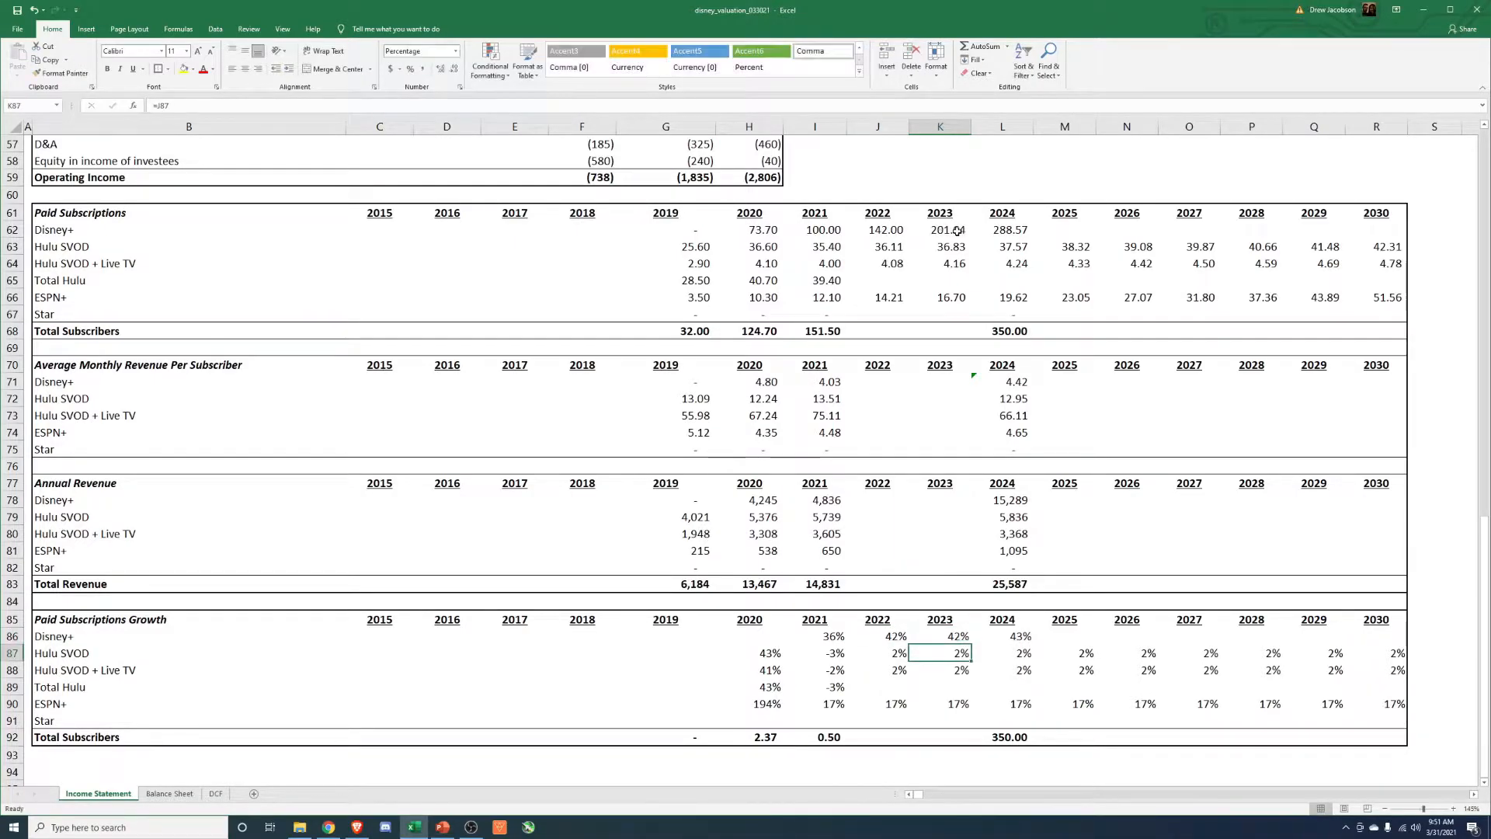
Review the 2024 total subscribers, total revenue and the formulas behind each service's 2024 annual revenue.
{"action": "key", "text": "Right"}
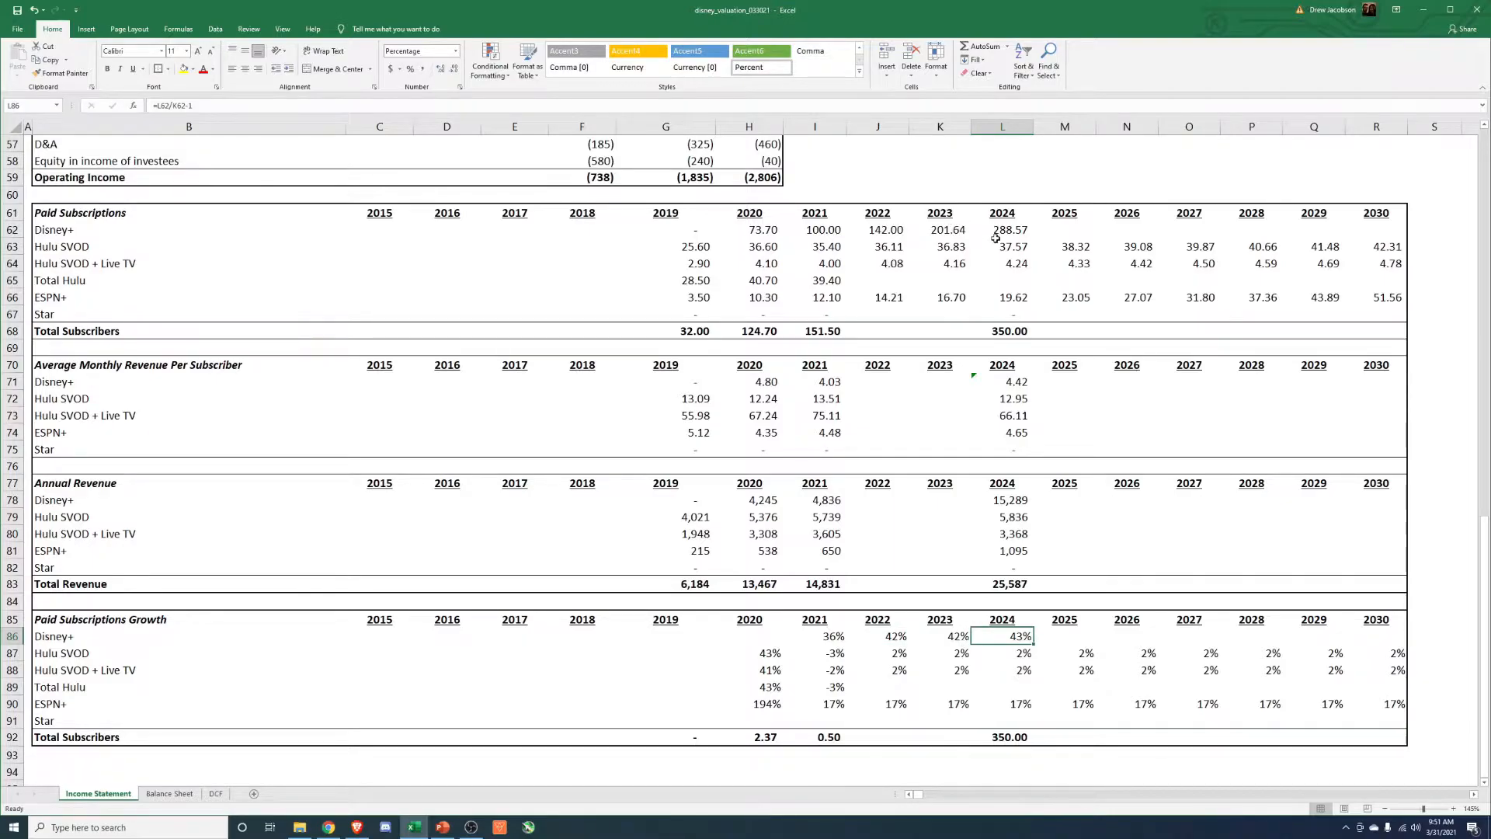
{"action": "left_click", "coordinate": [1005, 333]}
{"action": "left_click", "coordinate": [1015, 581]}
{"action": "left_click", "coordinate": [1005, 517]}
{"action": "double_click", "coordinate": [1005, 518]}
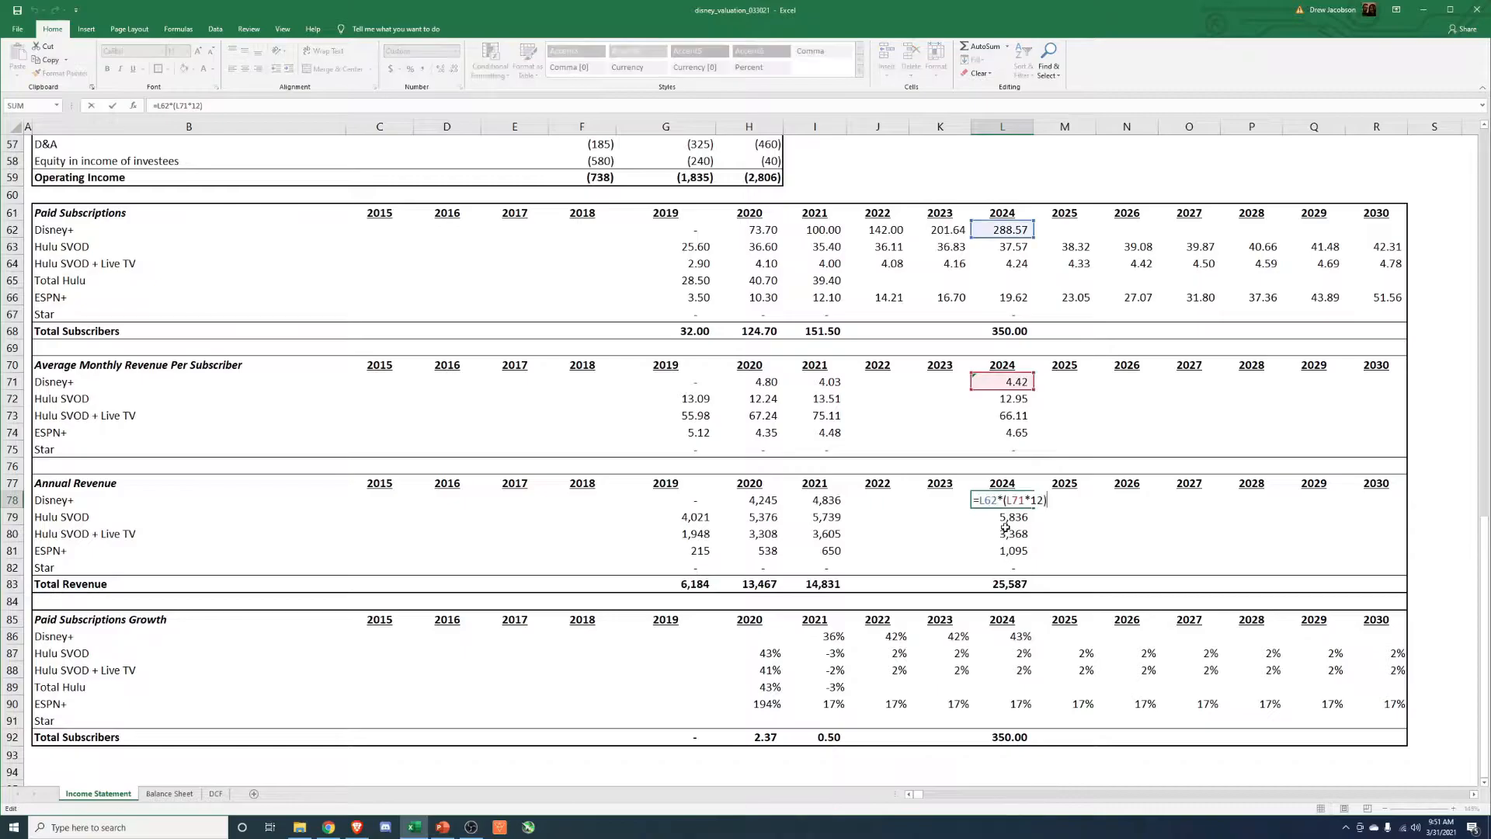
{"action": "key", "text": "Return"}
{"action": "key", "text": "F2"}
{"action": "key", "text": "Return"}
{"action": "key", "text": "F2"}
{"action": "key", "text": "Return"}
{"action": "key", "text": "F2"}
{"action": "key", "text": "Escape"}
{"action": "key", "text": "Up"}
{"action": "key", "text": "Up"}
Copy the 2024 Disney+ average monthly revenue formula down to Hulu SVOD, Hulu SVOD + Live TV and ESPN+.
{"action": "key", "text": "Up"}
{"action": "key", "text": "Up"}
{"action": "key", "text": "Up"}
{"action": "key", "text": "Up"}
{"action": "key", "text": "Up"}
{"action": "key", "text": "Up"}
{"action": "key", "text": "Up"}
{"action": "key", "text": "Up"}
{"action": "key", "text": "Up"}
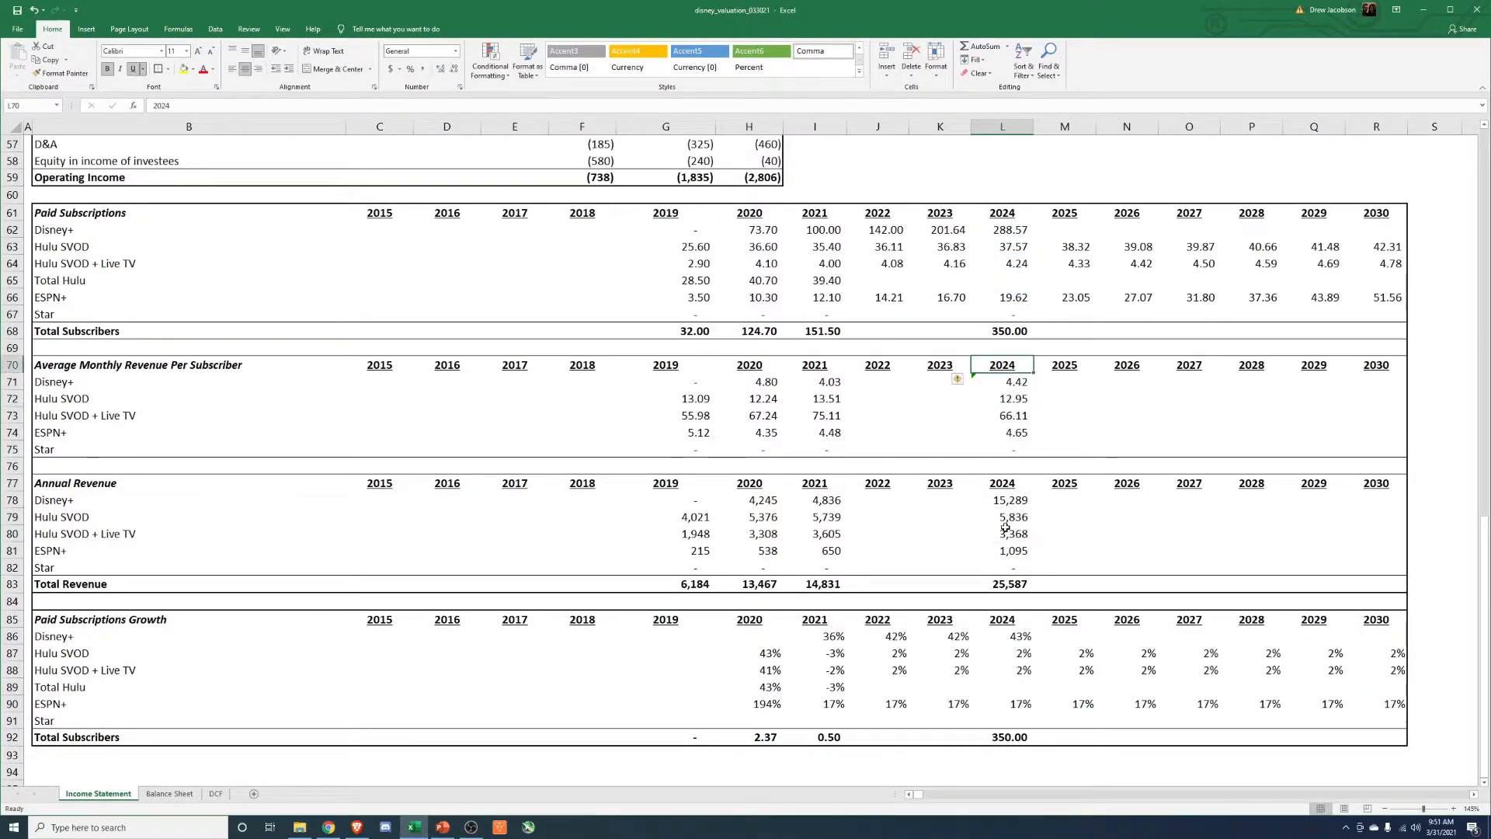
{"action": "key", "text": "Down"}
{"action": "key", "text": "Down"}
{"action": "key", "text": "Down"}
{"action": "key", "text": "Up"}
{"action": "key", "text": "Left"}
{"action": "key", "text": "Left"}
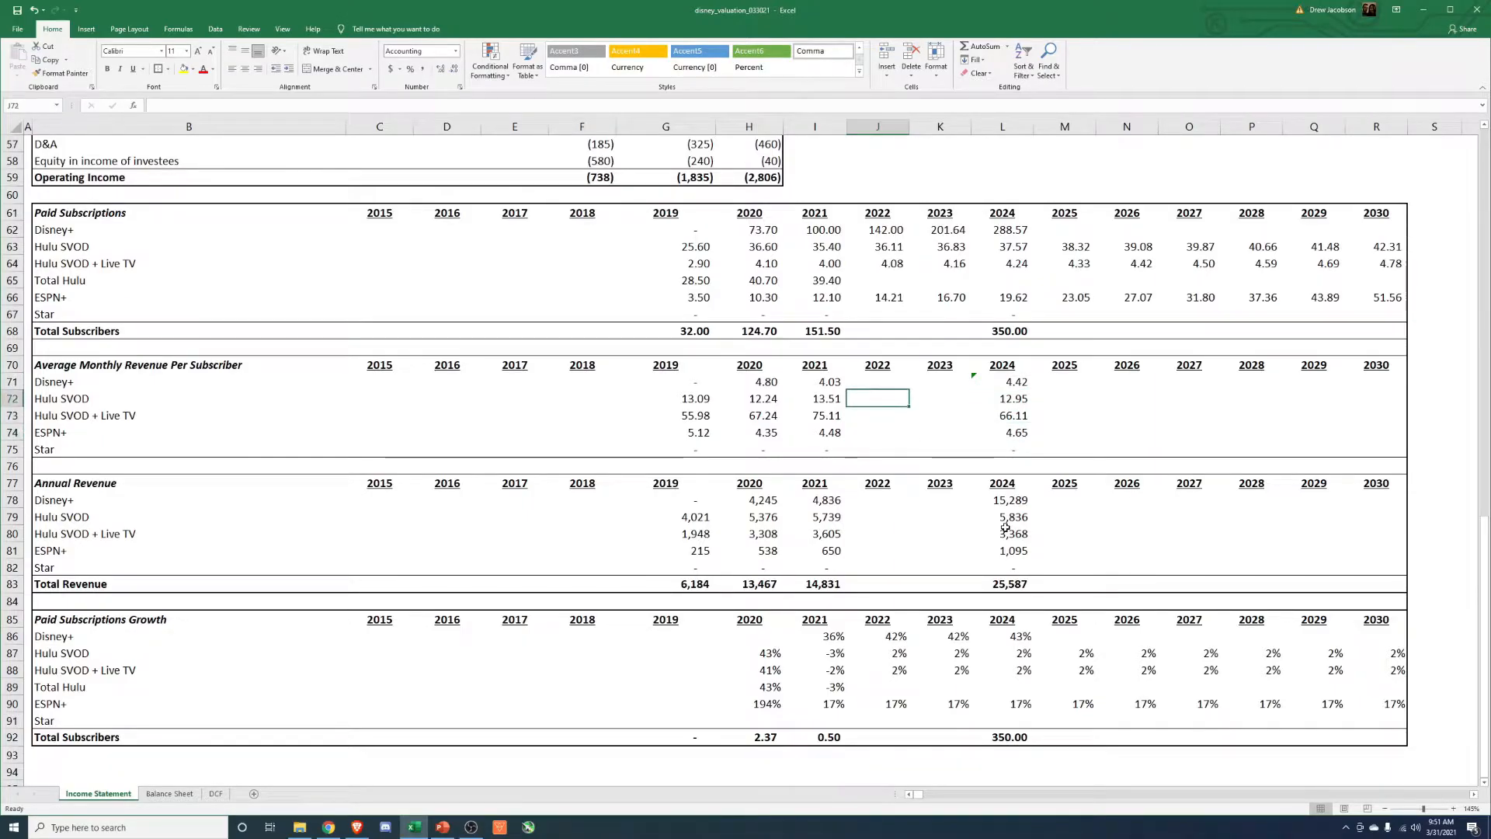
{"action": "key", "text": "Up"}
{"action": "key", "text": "Right"}
{"action": "key", "text": "Right"}
{"action": "key", "text": "ctrl+c"}
{"action": "key", "text": "Left"}
{"action": "key", "text": "shift+Left"}
{"action": "key", "text": "shift+Down"}
{"action": "key", "text": "shift+Down"}
{"action": "key", "text": "shift+Down"}
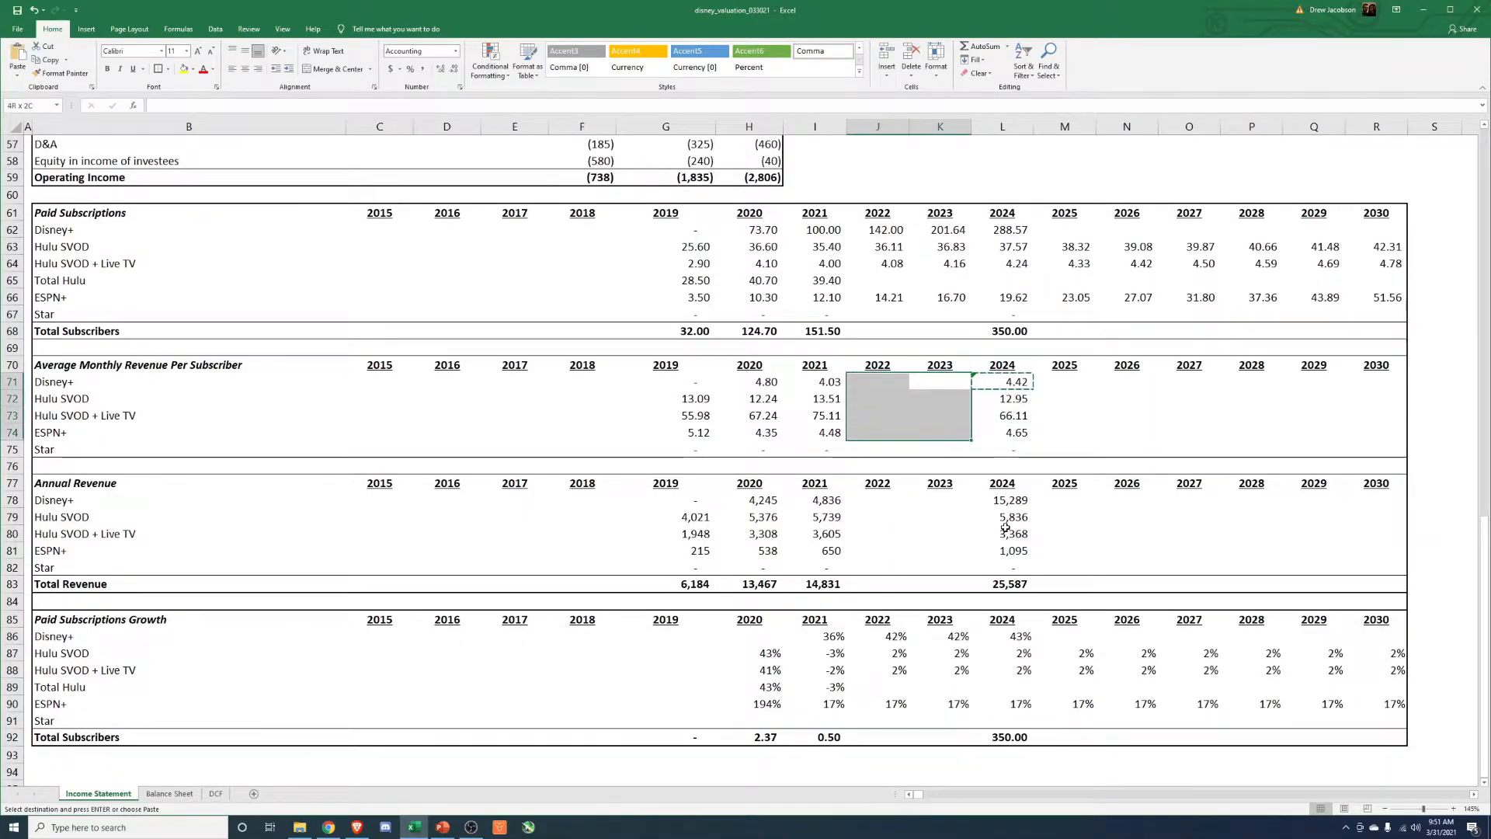
{"action": "key", "text": "Right"}
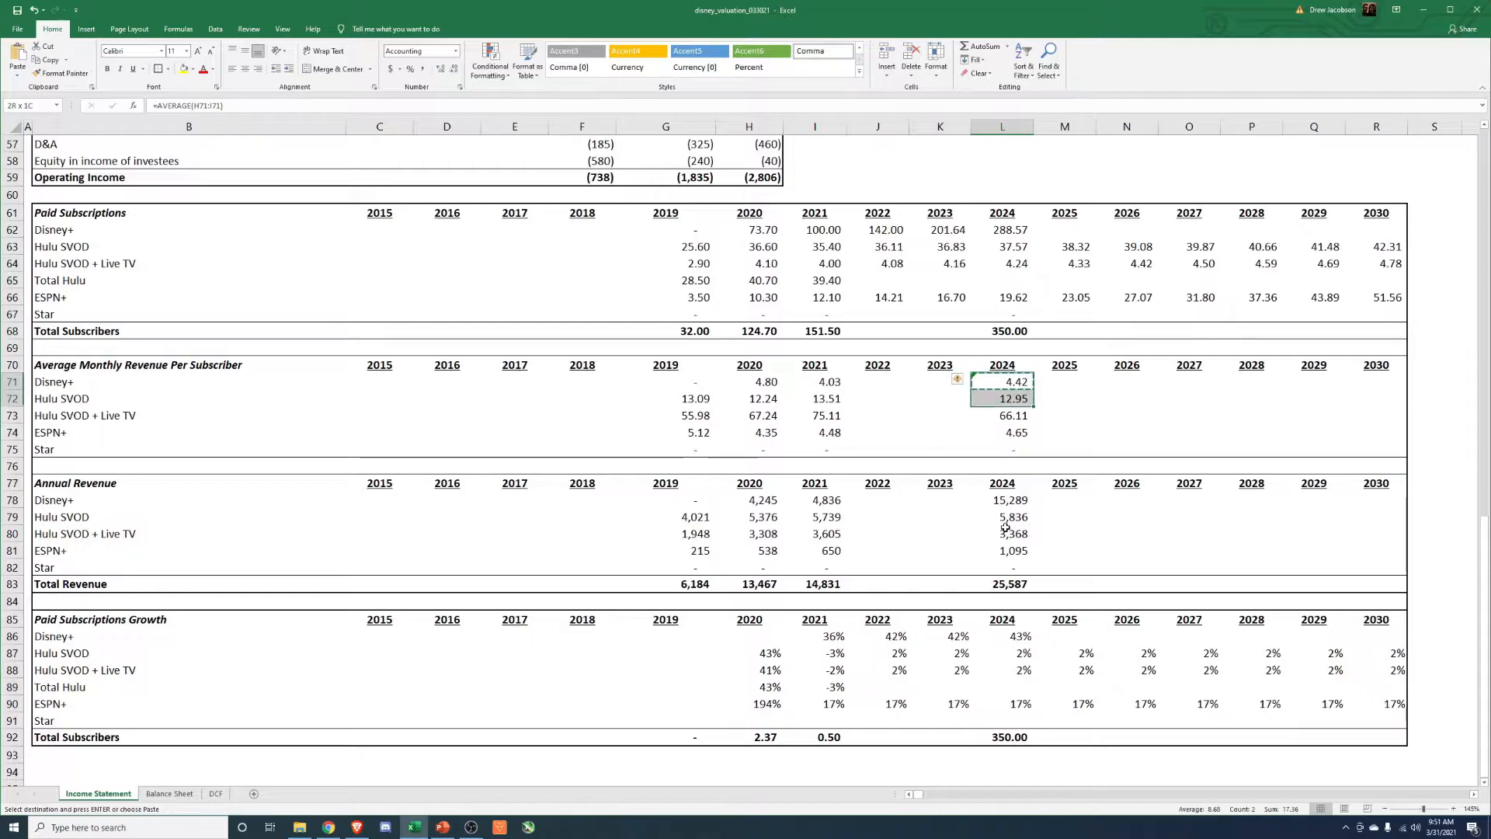
{"action": "key", "text": "shift+Down"}
{"action": "key", "text": "shift+Down"}
{"action": "key", "text": "shift+Down"}
{"action": "key", "text": "ctrl+v"}
Try to paste the 2024 average monthly revenue per subscriber as values from 2022 onward.
{"action": "key", "text": "Left"}
{"action": "key", "text": "Left"}
{"action": "key", "text": "shift+Right"}
{"action": "key", "text": "shift+Right"}
{"action": "key", "text": "shift+Right"}
{"action": "key", "text": "shift+Right"}
{"action": "key", "text": "shift+Right"}
{"action": "key", "text": "shift+Right"}
{"action": "key", "text": "shift+Right"}
{"action": "key", "text": "shift+Right"}
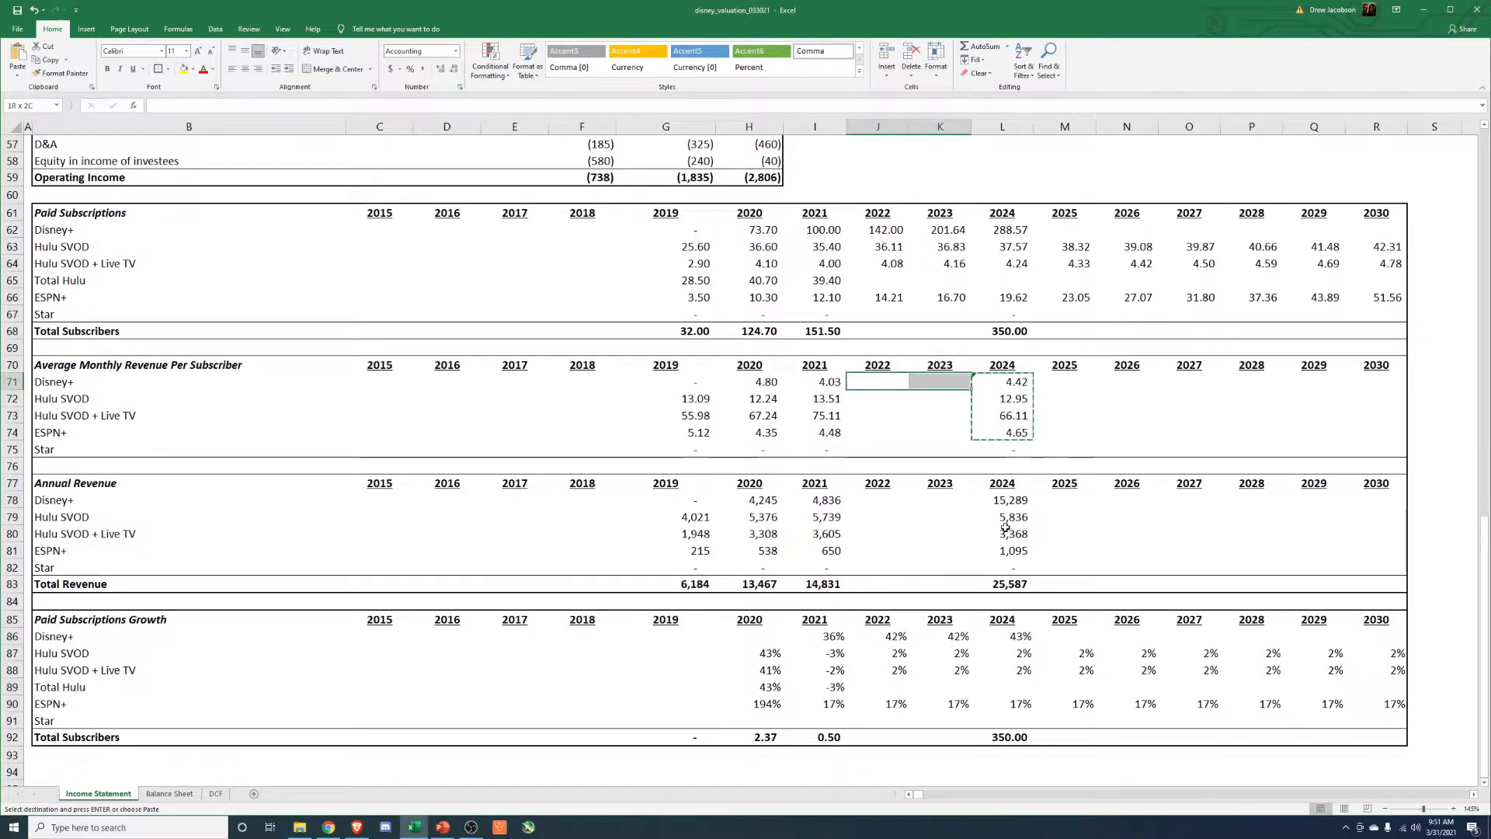
{"action": "key", "text": "shift+Down"}
{"action": "key", "text": "shift+Down"}
{"action": "key", "text": "shift+Down"}
{"action": "key", "text": "shift+Down"}
{"action": "key", "text": "shift+Down"}
{"action": "key", "text": "ctrl+v"}
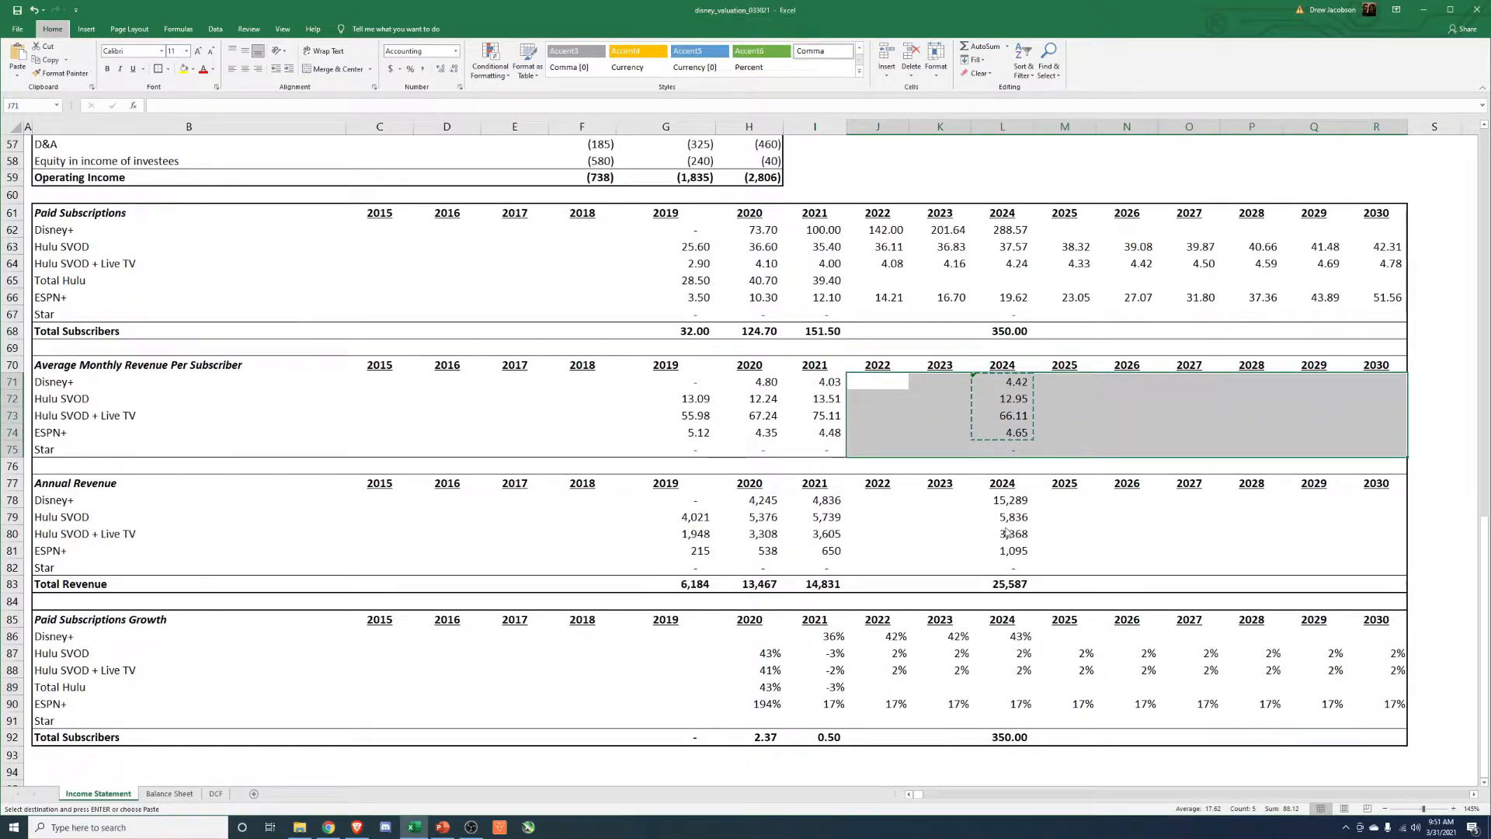
{"action": "key", "text": "ctrl+alt+v"}
{"action": "key", "text": "Return"}
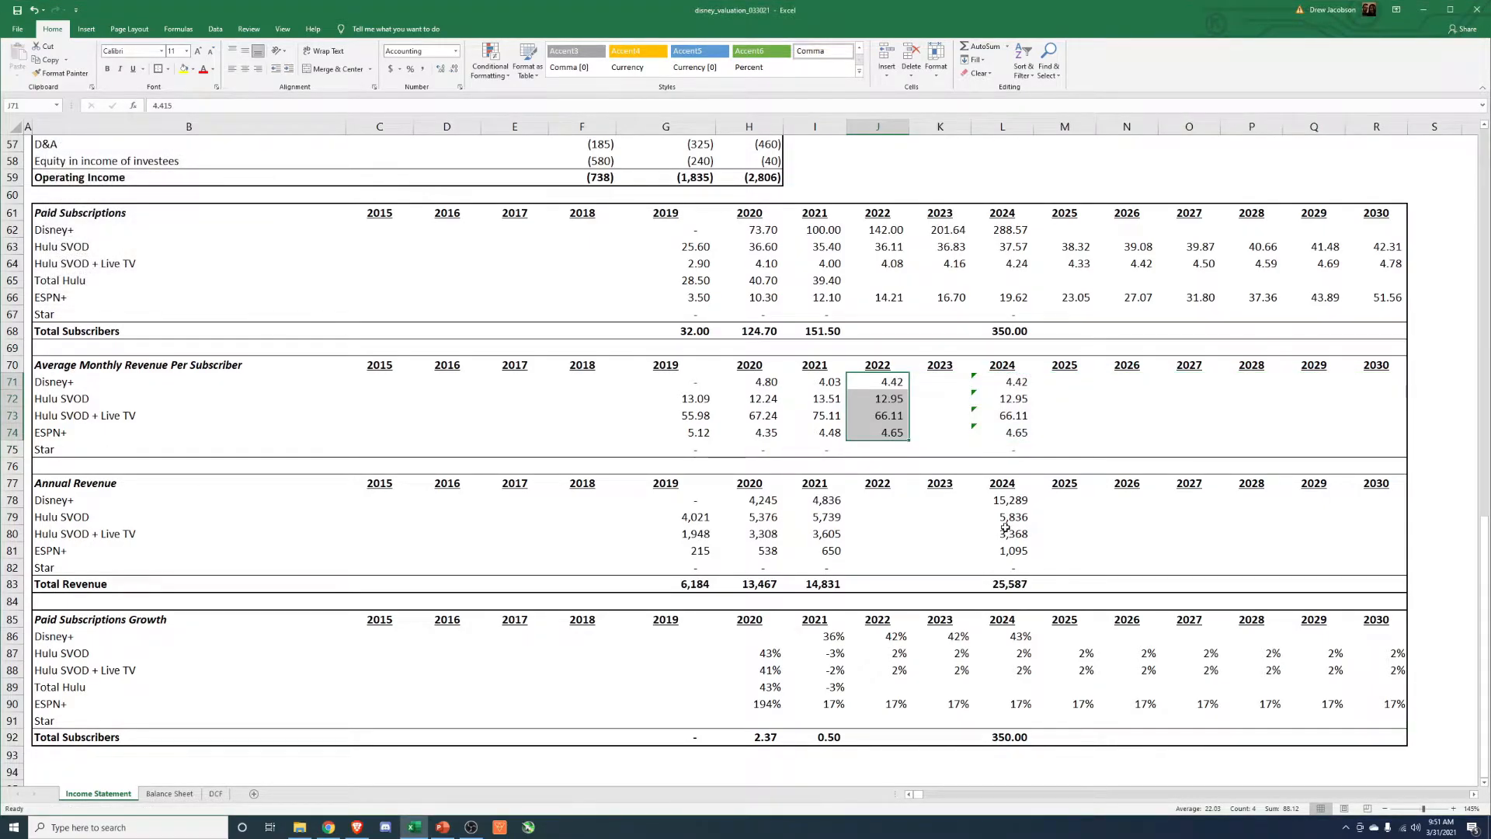
Copy the four services' 2024 average monthly revenue per subscriber and paste it as values into 2022 to 2030.
{"action": "key", "text": "Right"}
{"action": "key", "text": "Right"}
{"action": "key", "text": "shift+Down"}
{"action": "key", "text": "shift+Down"}
{"action": "key", "text": "shift+Down"}
{"action": "key", "text": "ctrl+v"}
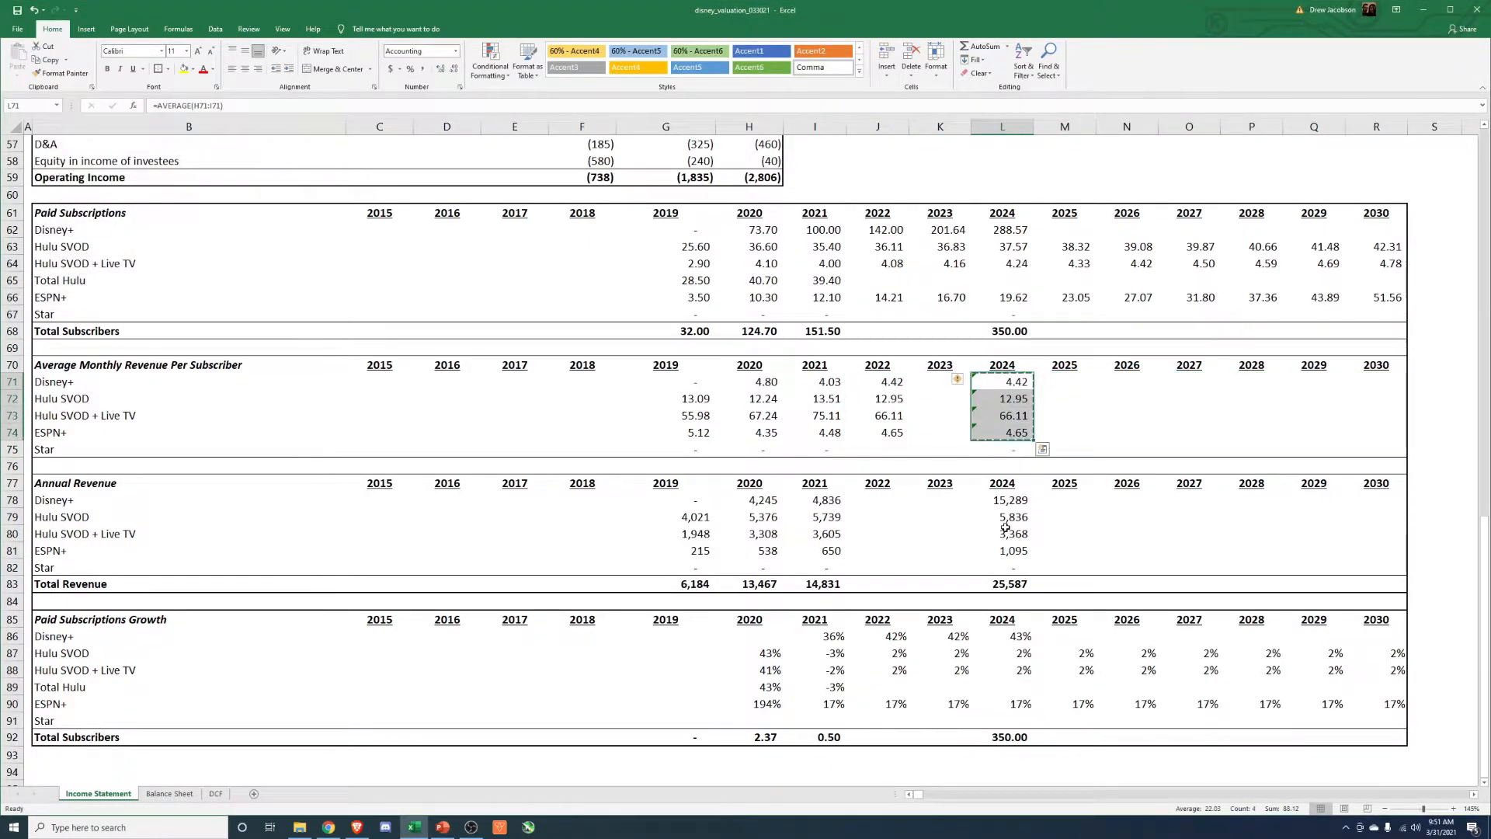
{"action": "key", "text": "ctrl+c"}
{"action": "key", "text": "Left"}
{"action": "key", "text": "Left"}
{"action": "key", "text": "shift+Right"}
{"action": "key", "text": "shift+Right"}
{"action": "key", "text": "shift+Right"}
{"action": "key", "text": "shift+Right"}
{"action": "key", "text": "shift+Right"}
{"action": "key", "text": "shift+Right"}
{"action": "key", "text": "shift+Right"}
{"action": "key", "text": "shift+Right"}
{"action": "key", "text": "shift+Right"}
{"action": "key", "text": "shift+Left"}
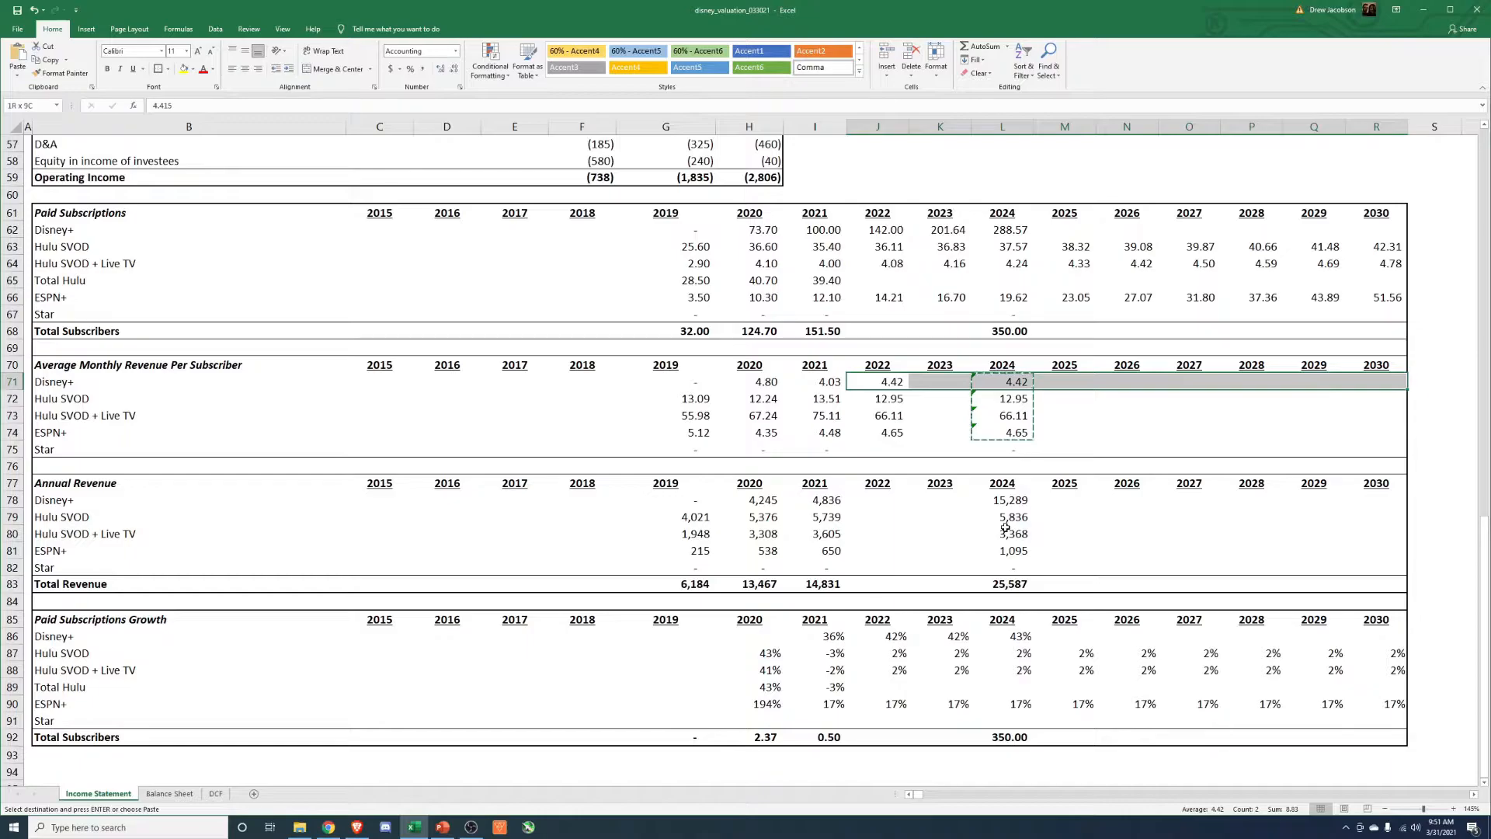
{"action": "key", "text": "shift+Down"}
{"action": "key", "text": "shift+Down"}
{"action": "key", "text": "shift+Down"}
{"action": "key", "text": "ctrl+alt+v"}
{"action": "key", "text": "v"}
{"action": "key", "text": "Return"}
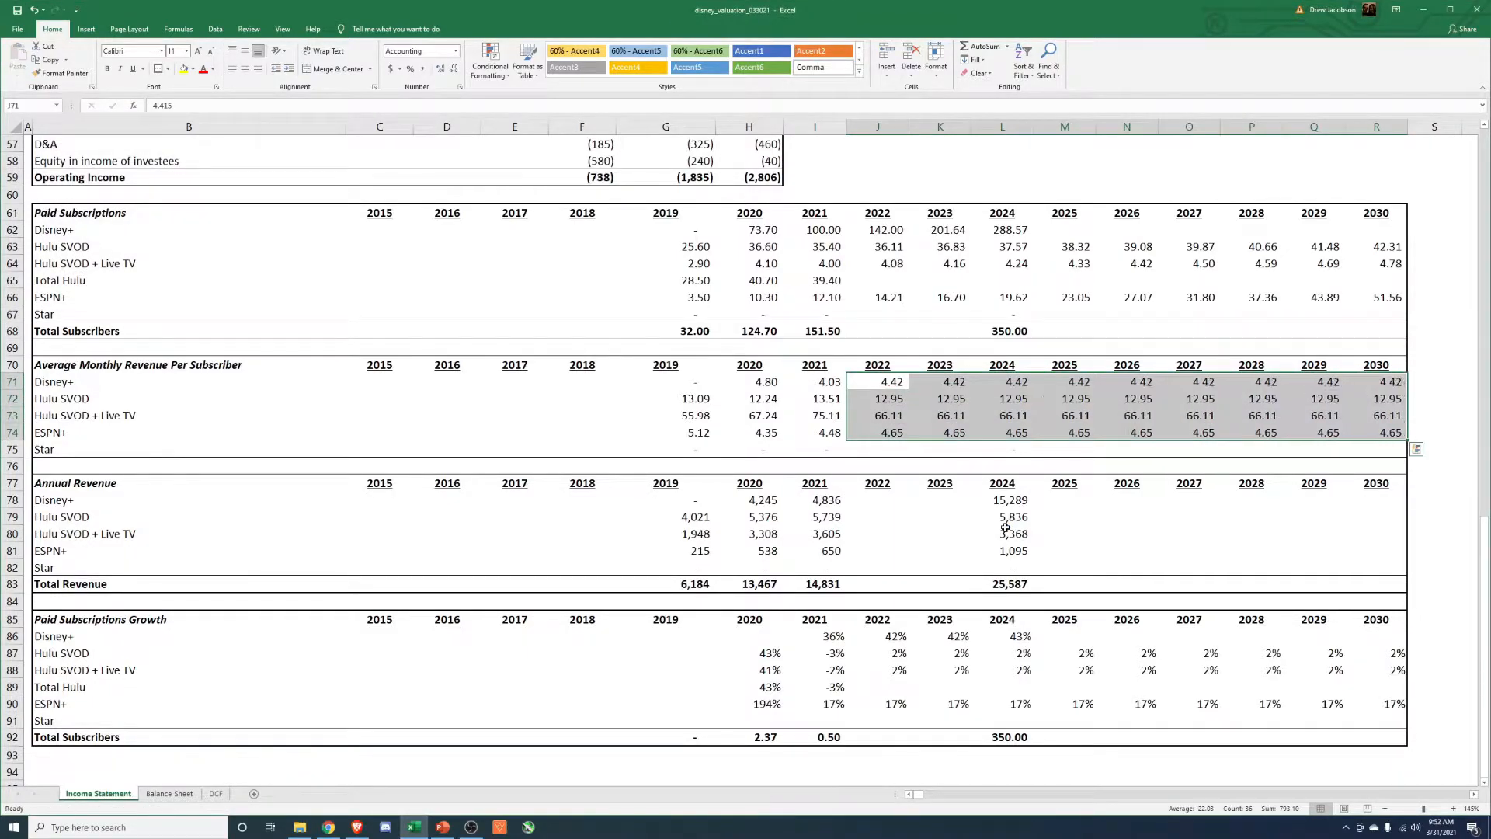
Copy the 2024 annual revenue formulas, including Total Revenue, into 2023 and 2022.
{"action": "key", "text": "Down"}
{"action": "key", "text": "Down"}
{"action": "key", "text": "Down"}
{"action": "key", "text": "Down"}
{"action": "key", "text": "Down"}
{"action": "key", "text": "Down"}
{"action": "key", "text": "Down"}
{"action": "key", "text": "Right"}
{"action": "key", "text": "Right"}
{"action": "key", "text": "shift+Down"}
{"action": "key", "text": "shift+Down"}
{"action": "key", "text": "shift+Down"}
{"action": "key", "text": "shift+Down"}
{"action": "key", "text": "shift+Down"}
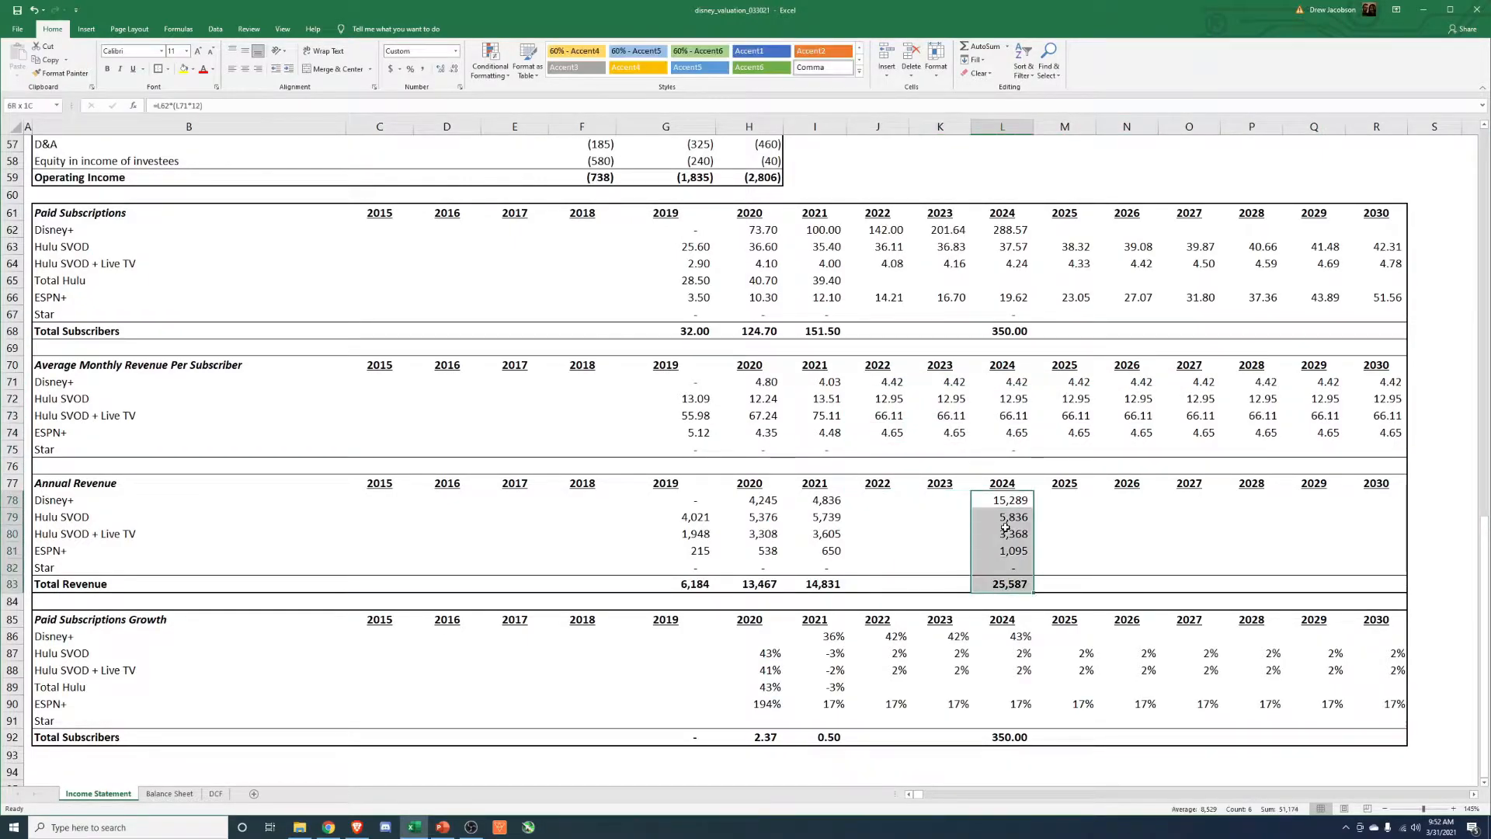
{"action": "key", "text": "ctrl+c"}
{"action": "key", "text": "Left"}
{"action": "key", "text": "ctrl+v"}
{"action": "key", "text": "Left"}
{"action": "key", "text": "ctrl+v"}
Paste the 2024 annual revenue formulas into 2025 through 2029.
{"action": "key", "text": "Right"}
{"action": "key", "text": "Right"}
{"action": "key", "text": "Right"}
{"action": "key", "text": "shift+Right"}
{"action": "key", "text": "shift+Right"}
{"action": "key", "text": "shift+Right"}
{"action": "key", "text": "shift+Right"}
{"action": "key", "text": "ctrl+v"}
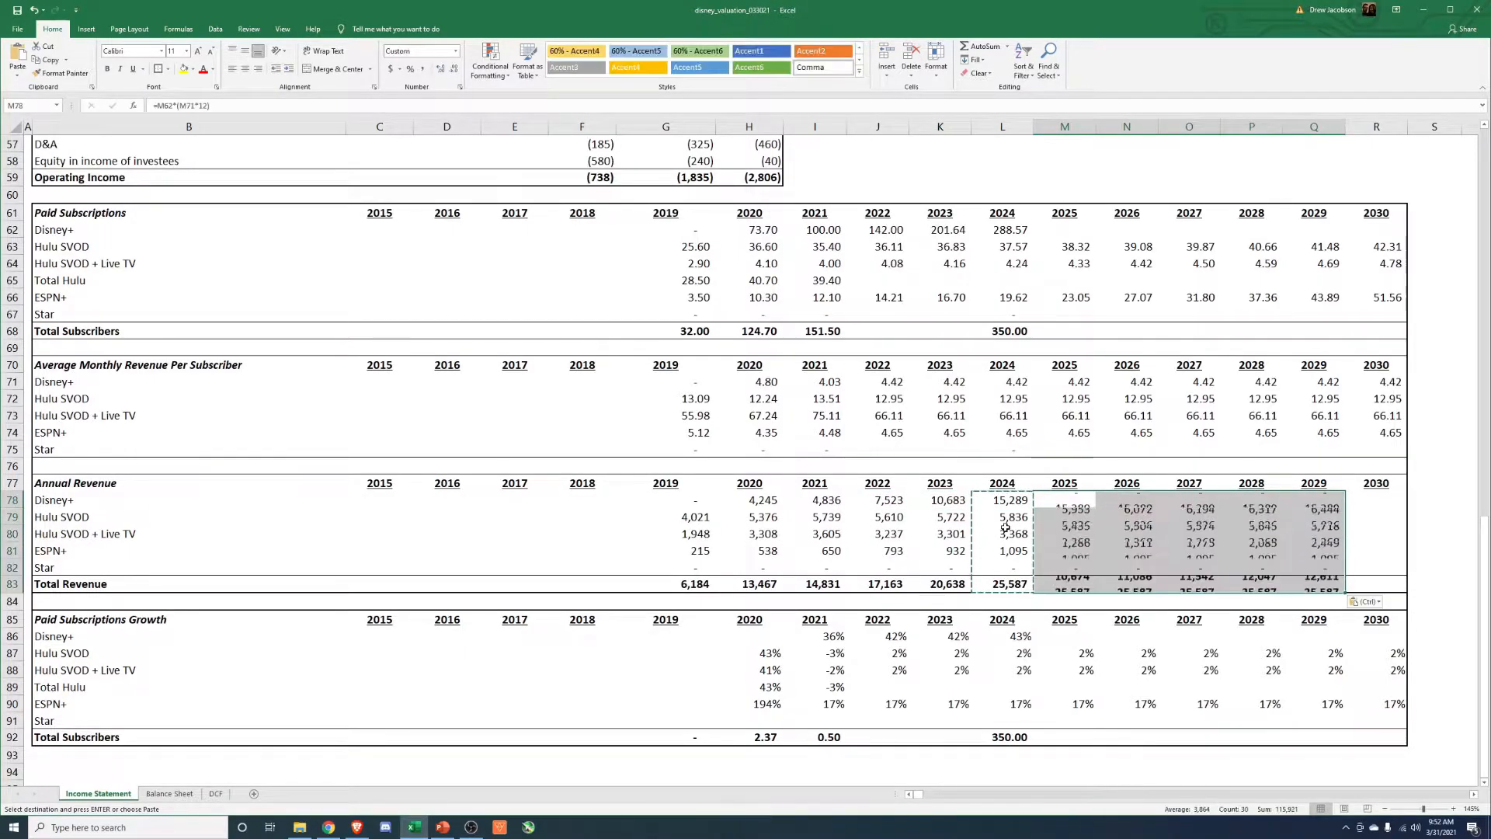
Copy the 2029 annual revenue formulas, including Total Revenue, into 2030.
{"action": "key", "text": "Right"}
{"action": "key", "text": "Right"}
{"action": "key", "text": "Right"}
{"action": "key", "text": "Right"}
{"action": "key", "text": "shift+Down"}
{"action": "key", "text": "shift+Down"}
{"action": "key", "text": "shift+Down"}
{"action": "key", "text": "shift+Down"}
{"action": "key", "text": "shift+Down"}
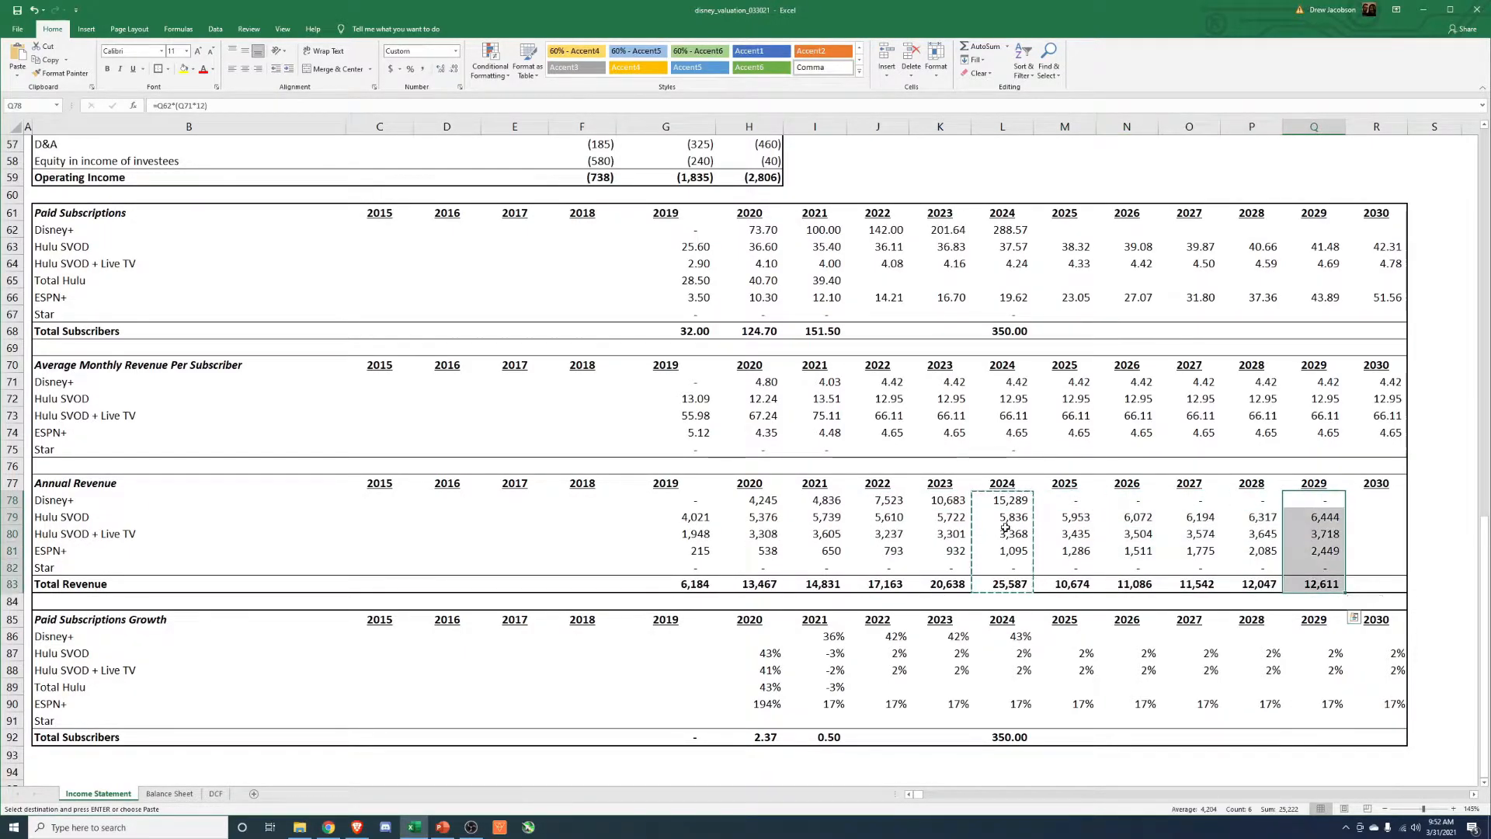
{"action": "key", "text": "ctrl+c"}
{"action": "key", "text": "Right"}
{"action": "key", "text": "ctrl+v"}
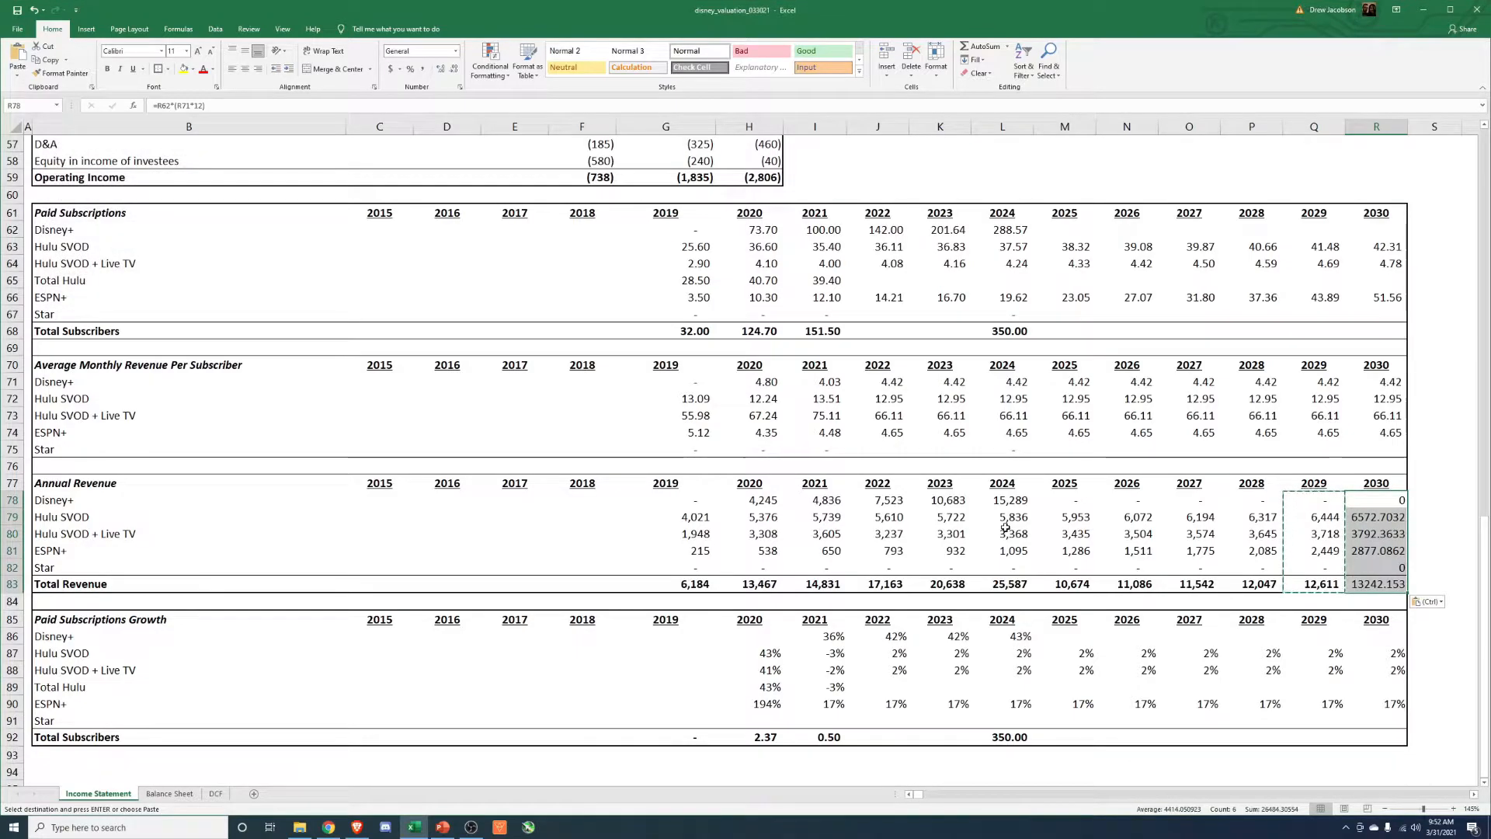
Apply comma formatting to the 2030 annual revenue cells and check the Disney+ annual revenue formulas in the preceding years.
{"action": "key", "text": "Escape"}
{"action": "key", "text": "Left"}
{"action": "key", "text": "F2"}
{"action": "key", "text": "Escape"}
{"action": "key", "text": "Left"}
{"action": "key", "text": "F2"}
{"action": "key", "text": "Escape"}
{"action": "key", "text": "Left"}
{"action": "key", "text": "Left"}
{"action": "key", "text": "Left"}
{"action": "key", "text": "Left"}
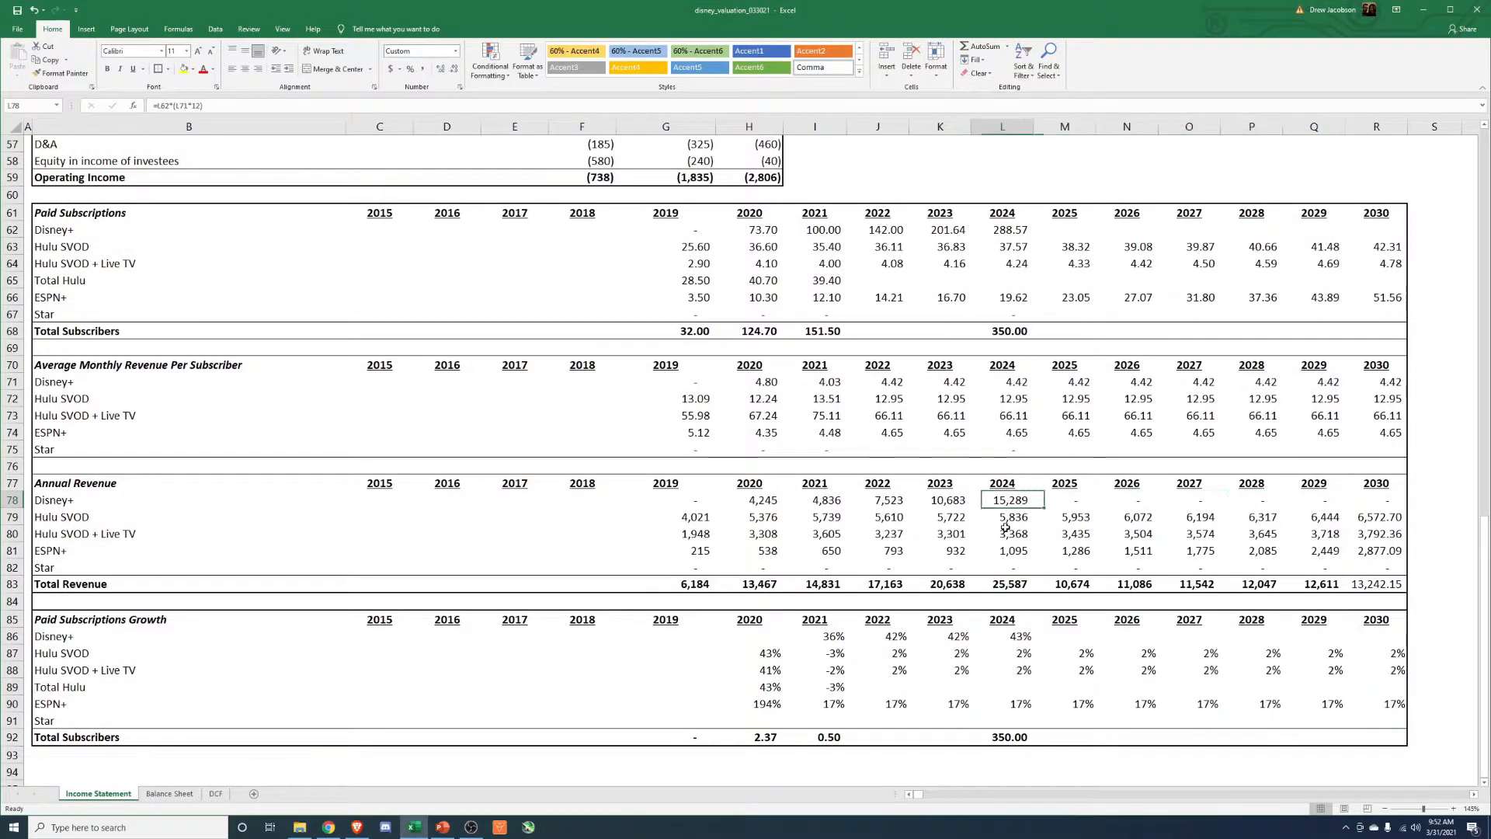
Calculate the 2025 Disney+ paid subscription growth as the 2024 growth rate minus 0.05.
{"action": "key", "text": "Down"}
{"action": "key", "text": "Down"}
{"action": "key", "text": "Down"}
{"action": "key", "text": "Down"}
{"action": "key", "text": "Down"}
{"action": "key", "text": "Down"}
{"action": "key", "text": "Down"}
{"action": "key", "text": "Down"}
{"action": "key", "text": "Right"}
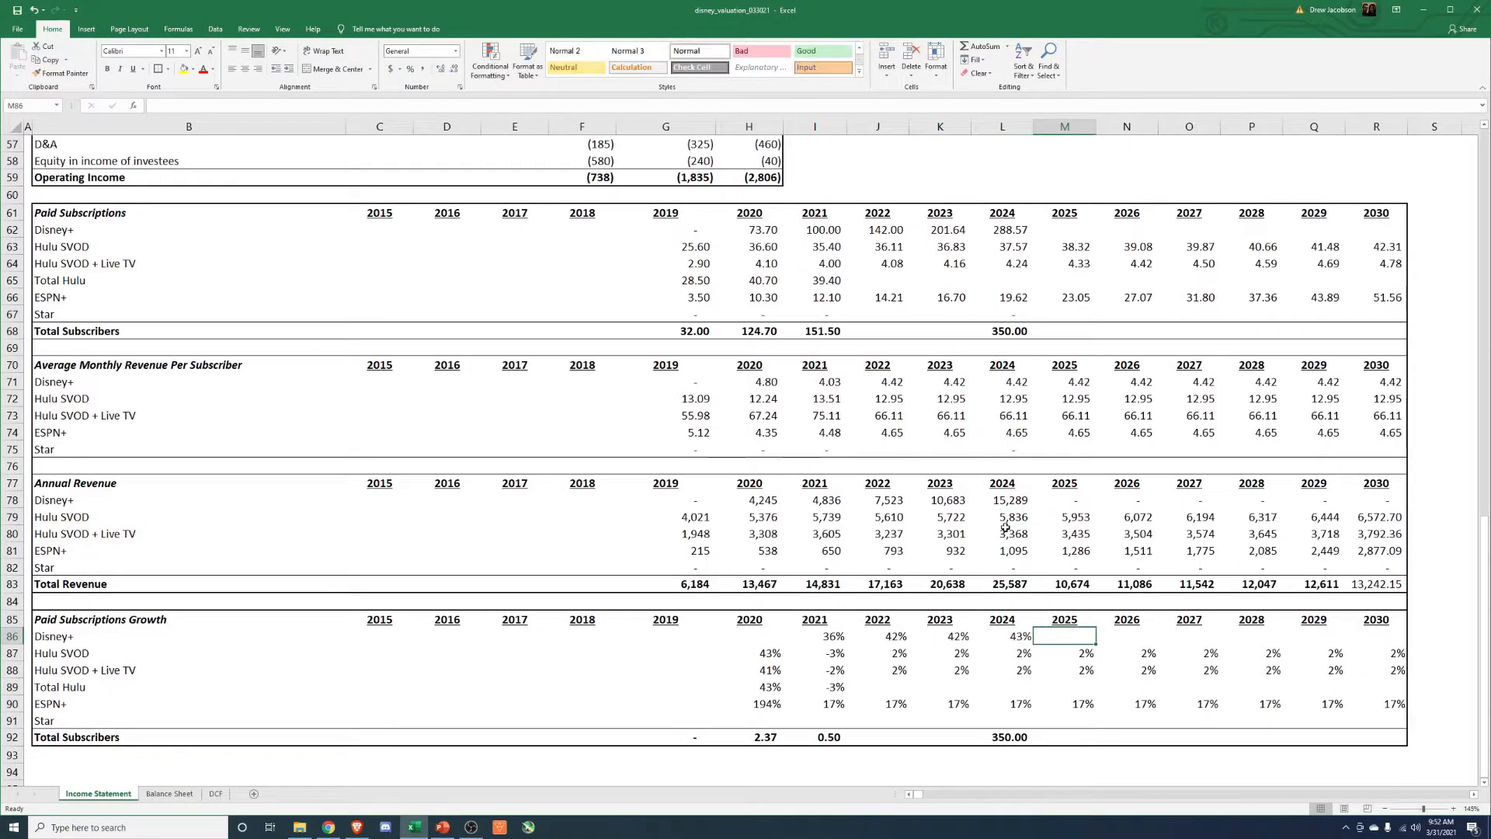
{"action": "type", "text": "+"}
{"action": "key", "text": "Left"}
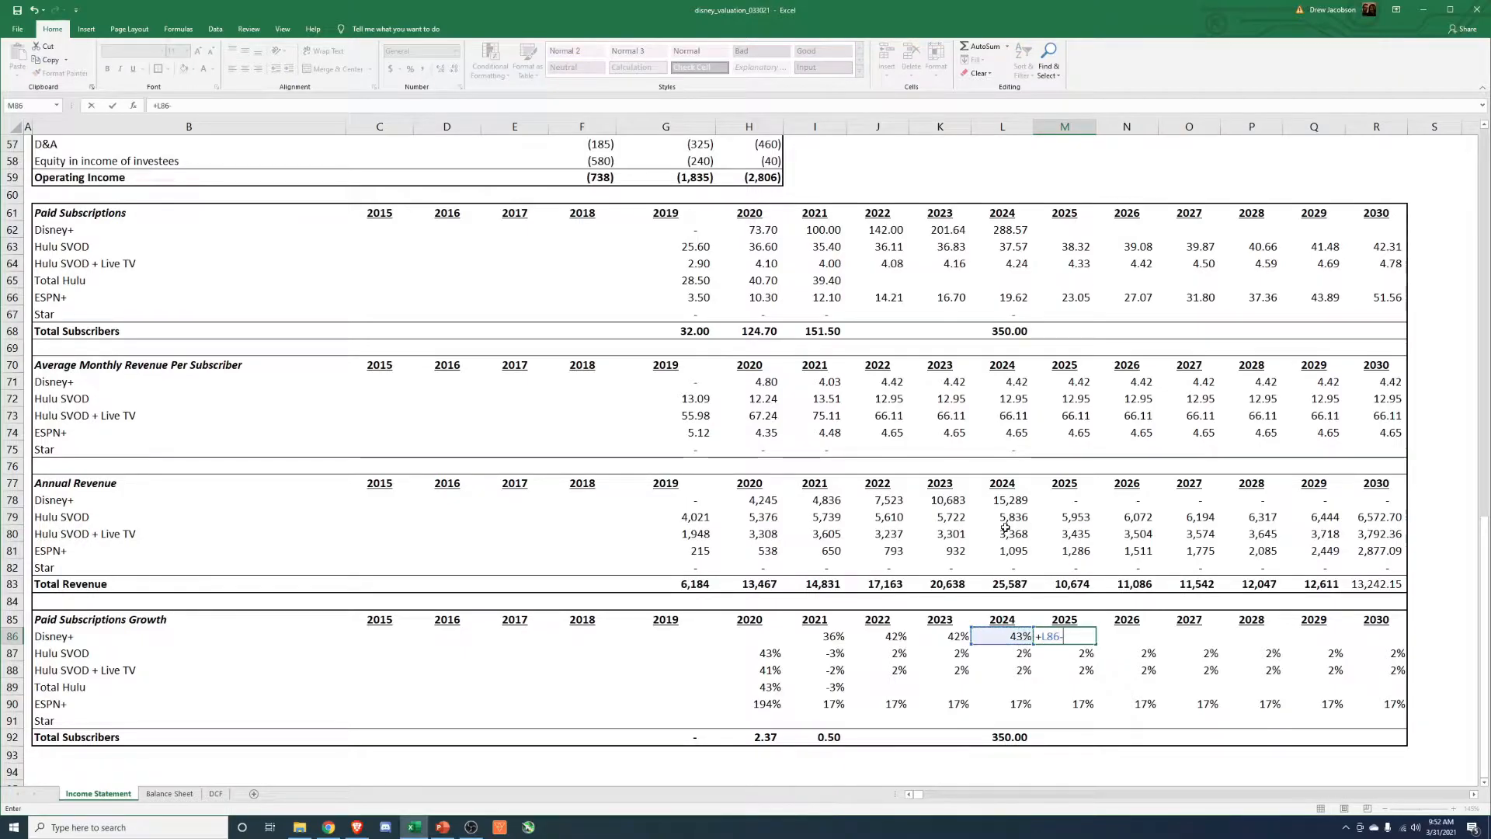
{"action": "key", "text": "ctrl+Return"}
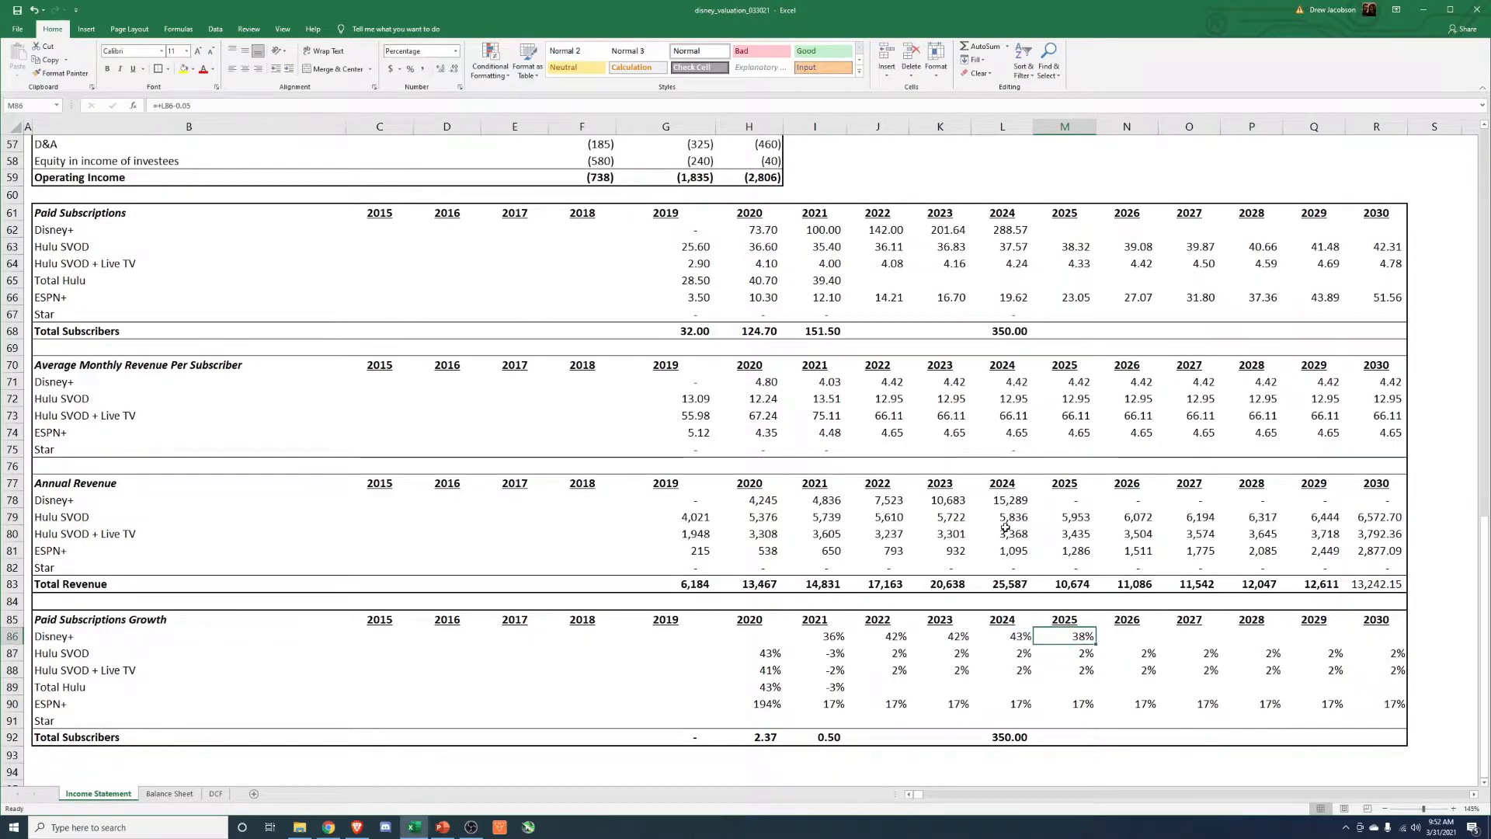
Copy the 2025 Disney+ growth formula into 2026 through 2028 and format the results as percentages.
{"action": "key", "text": "ctrl+c"}
{"action": "key", "text": "Right"}
{"action": "key", "text": "shift+Right"}
{"action": "key", "text": "shift+Right"}
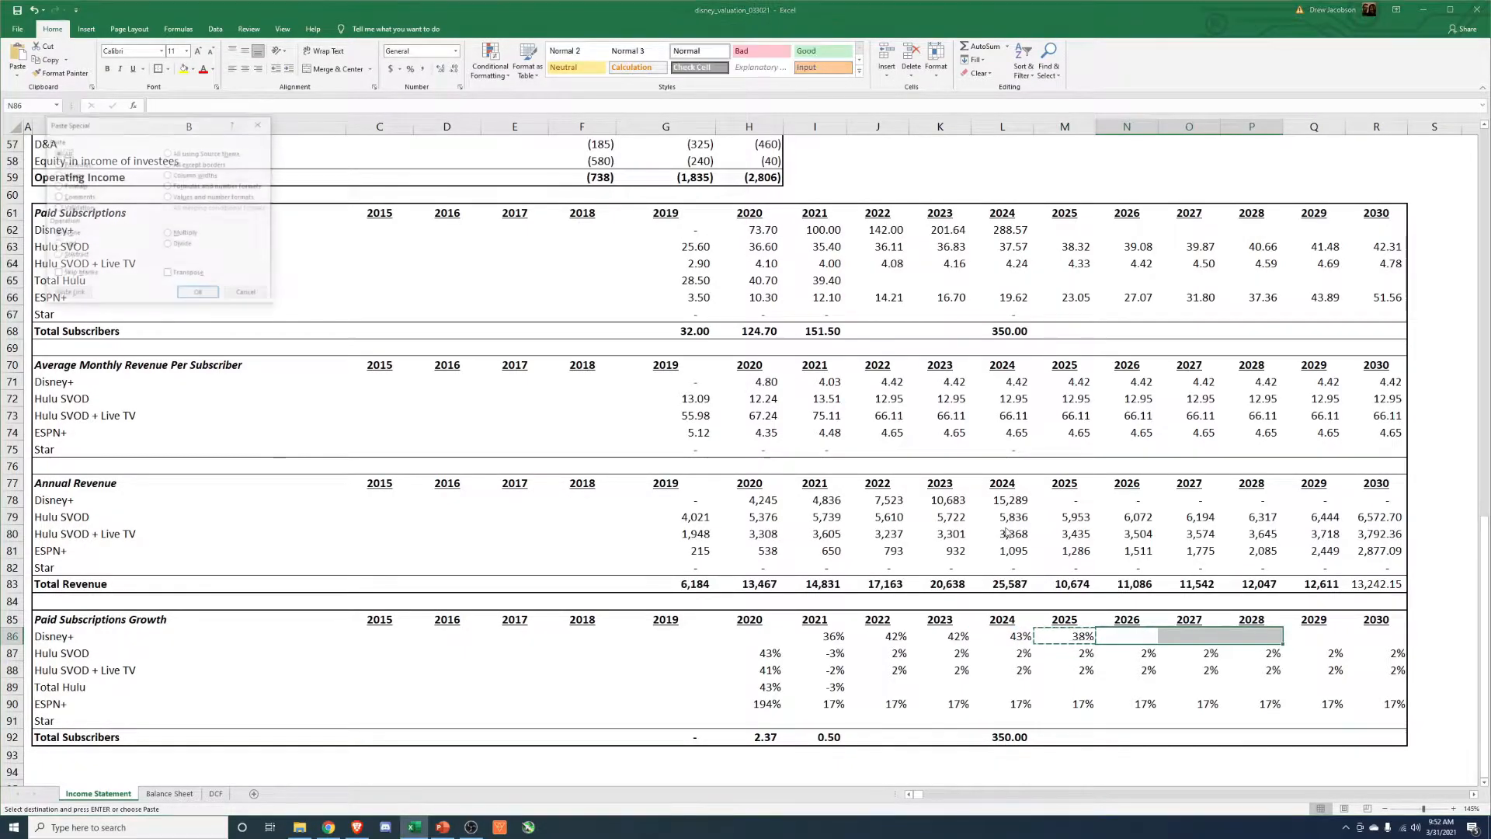
{"action": "key", "text": "ctrl+v"}
{"action": "key", "text": "Left"}
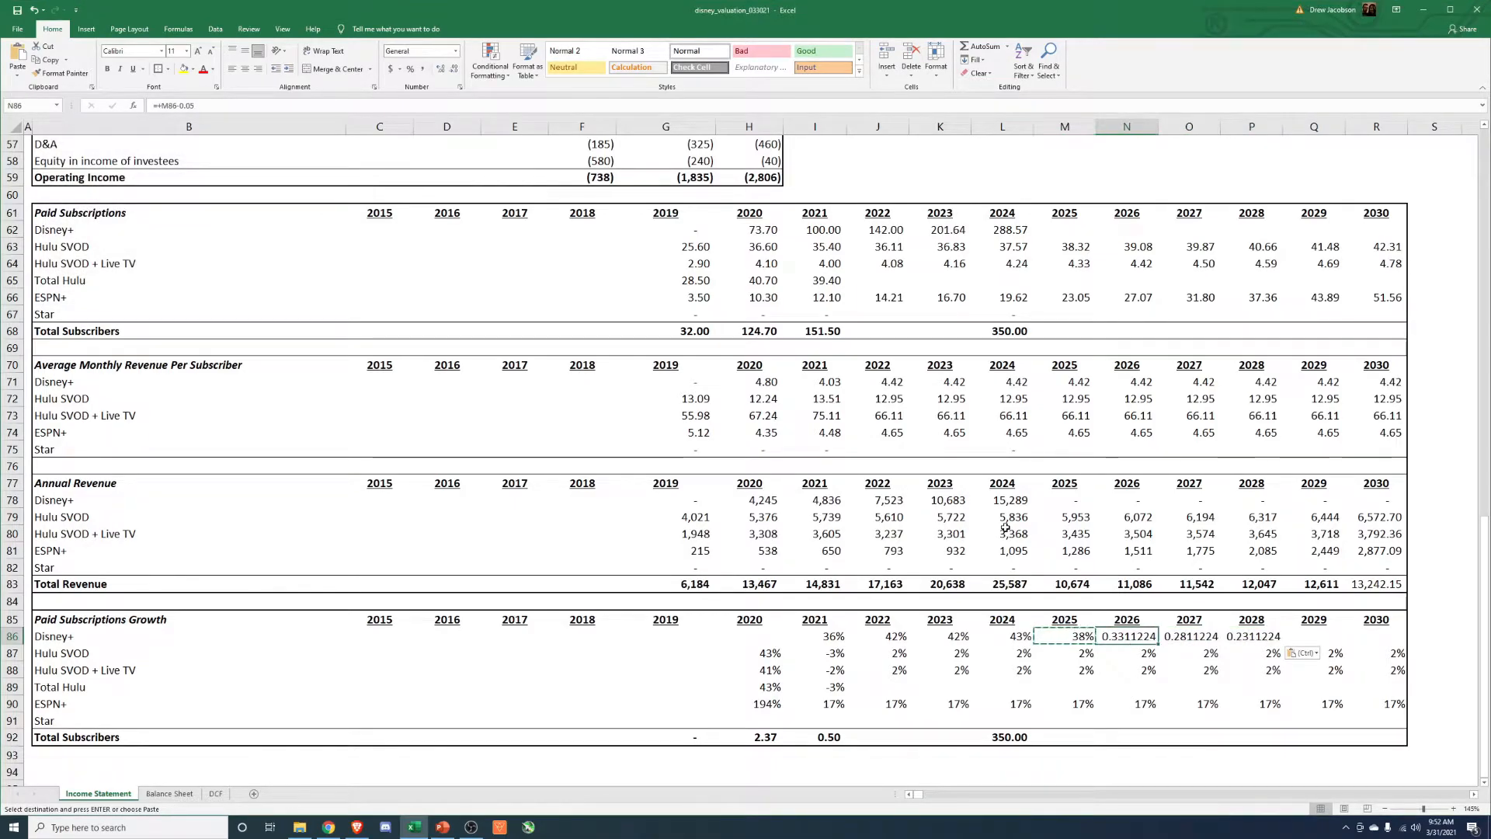
{"action": "key", "text": "ctrl+shift+5"}
{"action": "key", "text": "Right"}
{"action": "key", "text": "ctrl+shift+5"}
{"action": "key", "text": "Right"}
{"action": "key", "text": "ctrl+shift+5"}
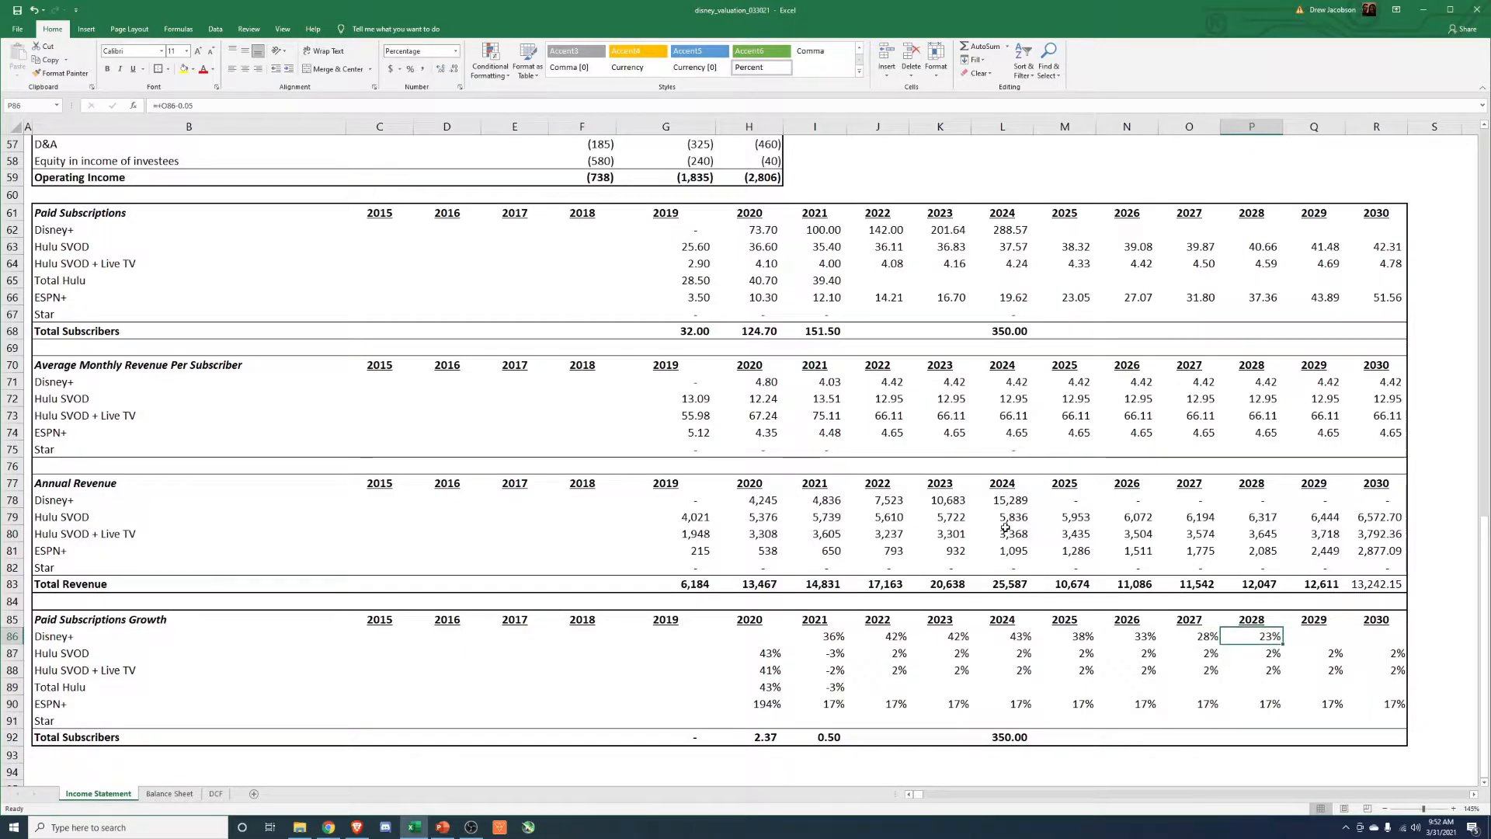
Paste the 2028 Disney+ growth formula into 2029 and 2030 and format both cells as percentages.
{"action": "key", "text": "ctrl+c"}
{"action": "key", "text": "Right"}
{"action": "key", "text": "shift+Right"}
{"action": "key", "text": "alt+e"}
{"action": "key", "text": "s"}
{"action": "key", "text": "f"}
{"action": "key", "text": "Return"}
{"action": "key", "text": "Escape"}
{"action": "key", "text": "Down"}
{"action": "key", "text": "Up"}
{"action": "key", "text": "shift+Right"}
{"action": "key", "text": "ctrl+shift+5"}
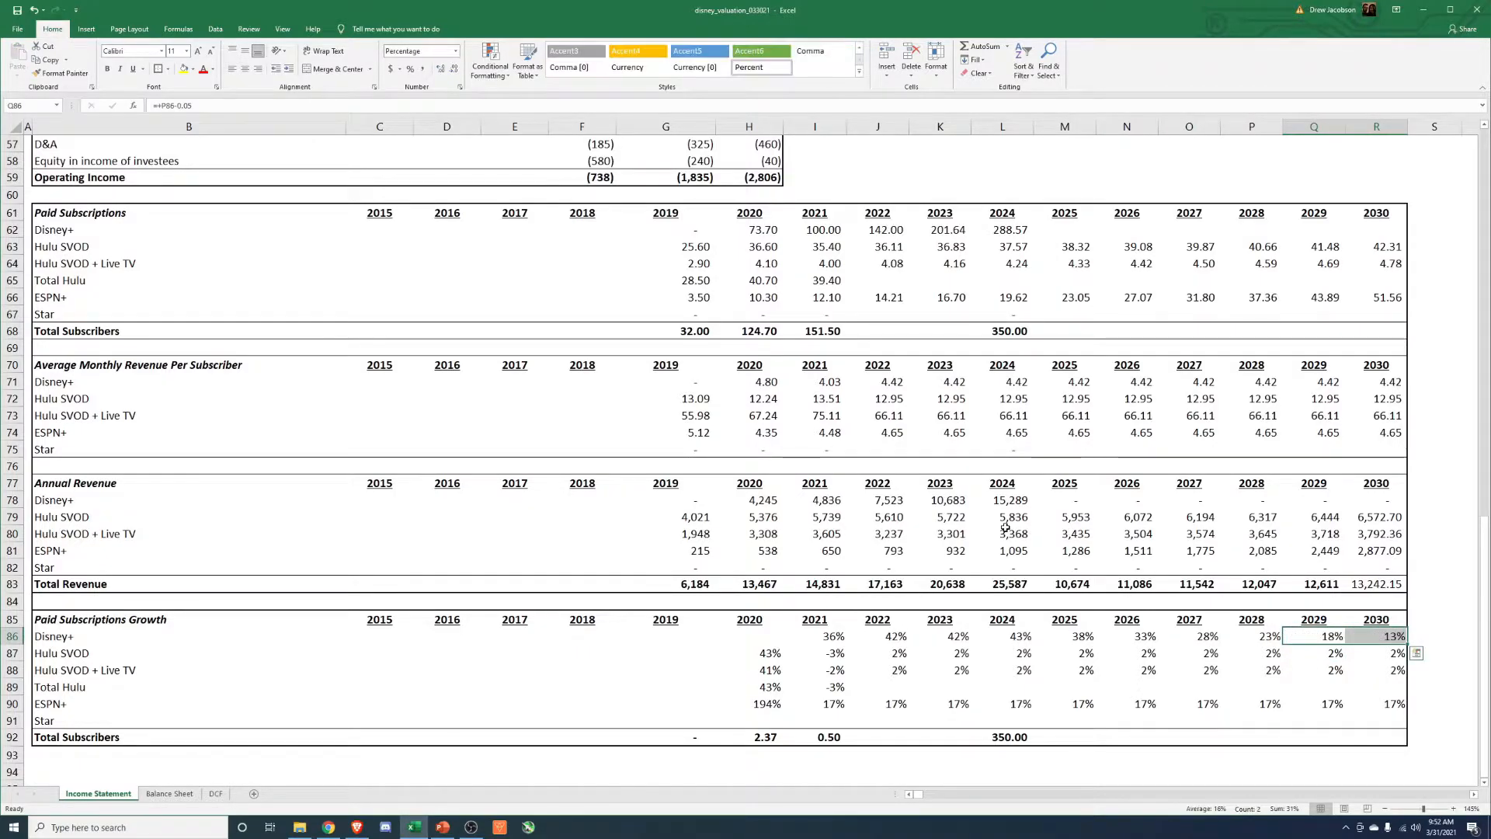
Try to fill the 2024 Disney+ paid subscriptions formula across 2025 to 2030 and inspect the 2025 formula.
{"action": "left_click", "coordinate": [1026, 230]}
{"action": "left_click_drag", "start_coordinate": [1036, 239], "coordinate": [1380, 256]}
{"action": "left_click", "coordinate": [1377, 264]}
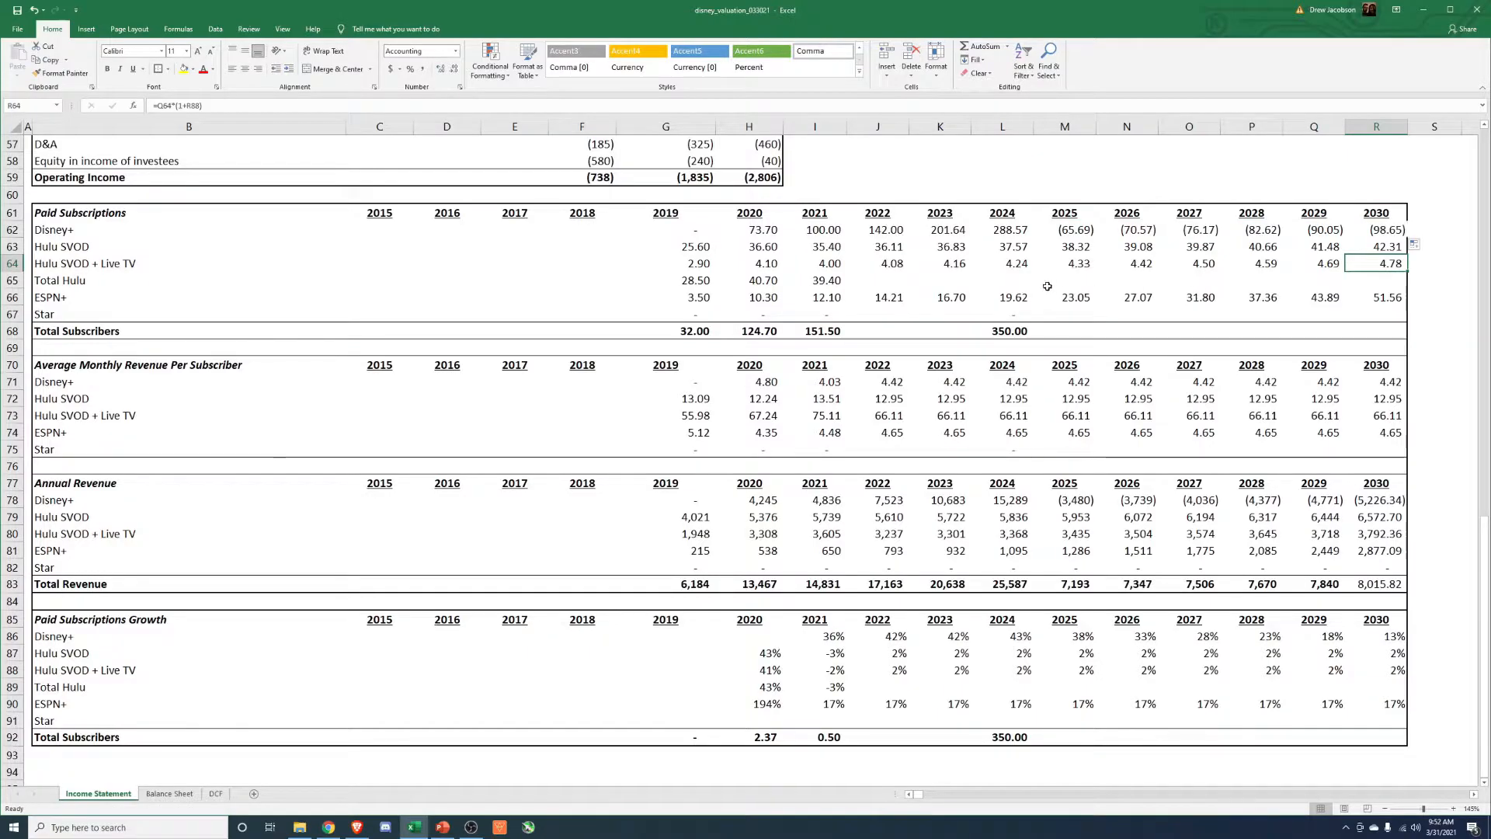
{"action": "left_click", "coordinate": [1069, 227]}
{"action": "key", "text": "F2"}
{"action": "key", "text": "Escape"}
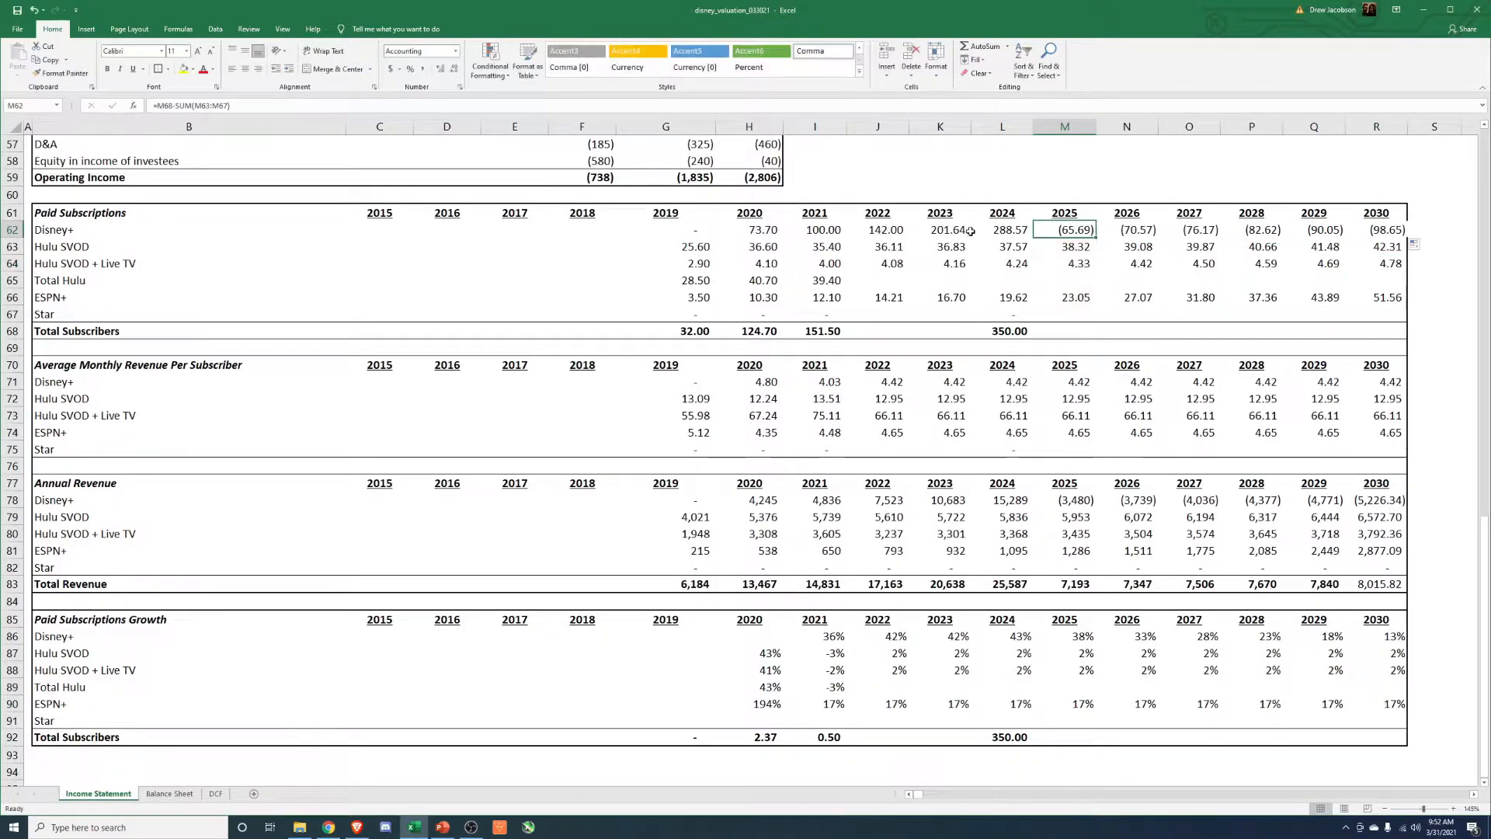
Copy the growth-based 2023 Disney+ paid subscriptions formula into 2025 through 2030.
{"action": "left_click", "coordinate": [954, 231]}
{"action": "key", "text": "ctrl+c"}
{"action": "left_click_drag", "start_coordinate": [1064, 229], "coordinate": [1386, 239]}
{"action": "key", "text": "ctrl+alt+v"}
{"action": "key", "text": "Return"}
Check the Disney+ paid subscriptions formulas in each year from 2025 to 2030 and look over the streaming tables.
{"action": "key", "text": "F2"}
{"action": "key", "text": "Escape"}
{"action": "key", "text": "Right"}
{"action": "key", "text": "F2"}
{"action": "key", "text": "Escape"}
{"action": "key", "text": "Right"}
{"action": "key", "text": "F2"}
{"action": "key", "text": "Escape"}
{"action": "key", "text": "Right"}
{"action": "key", "text": "F2"}
{"action": "key", "text": "Escape"}
{"action": "key", "text": "Right"}
{"action": "key", "text": "F2"}
{"action": "key", "text": "Escape"}
{"action": "key", "text": "Right"}
{"action": "key", "text": "F2"}
{"action": "key", "text": "Escape"}
{"action": "key", "text": "Left"}
{"action": "left_click_drag", "start_coordinate": [1391, 214], "coordinate": [52, 682]}
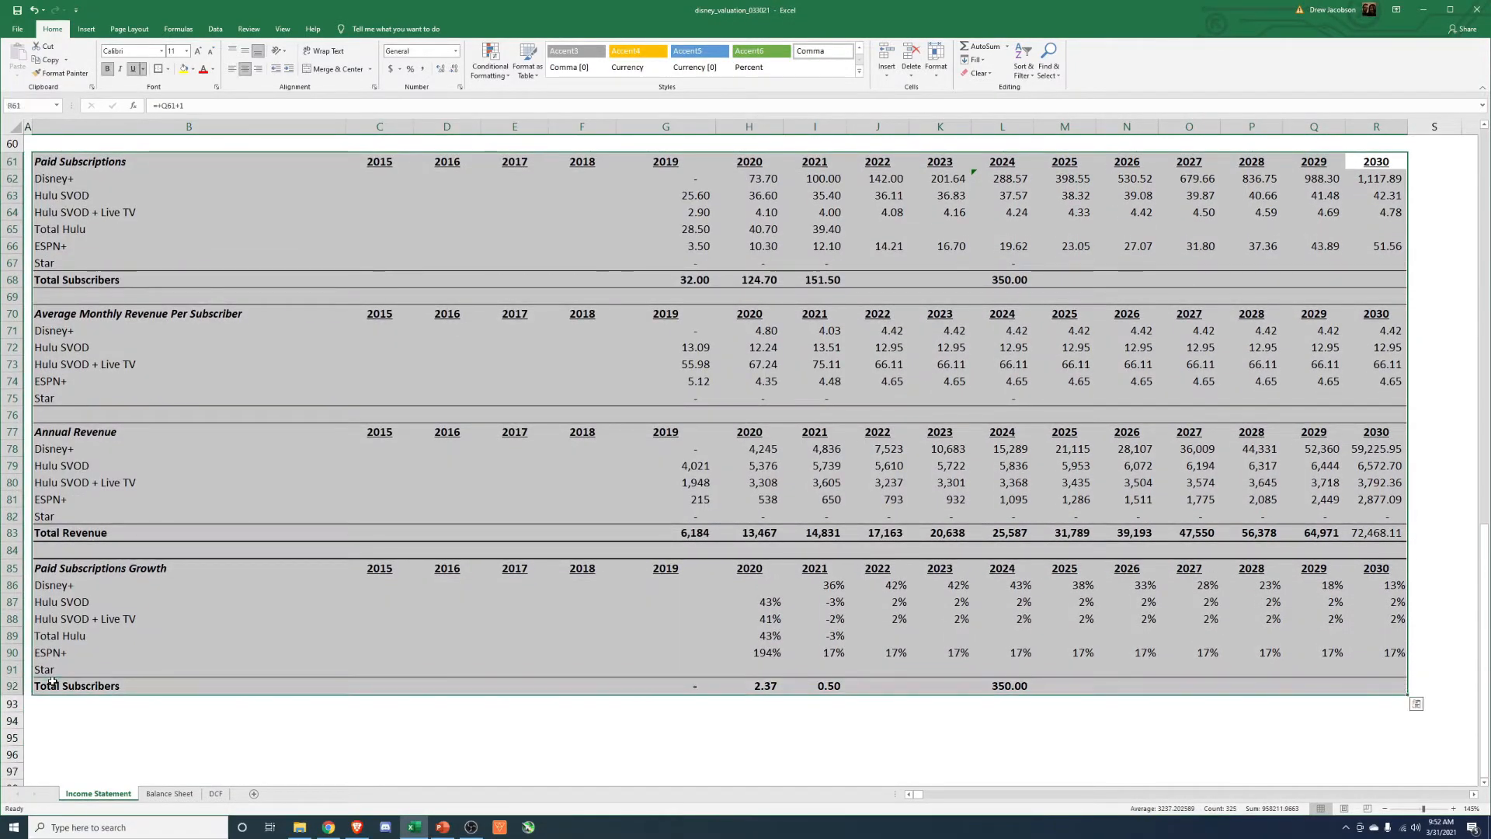
{"action": "left_click", "coordinate": [1120, 480]}
Try 30% as the 2025 Disney+ subscription growth, settle on 25%, and review the growth rates through 2030.
{"action": "scroll", "coordinate": [1120, 480], "scroll_direction": "up", "scroll_amount": 1}
{"action": "left_click", "coordinate": [1088, 638]}
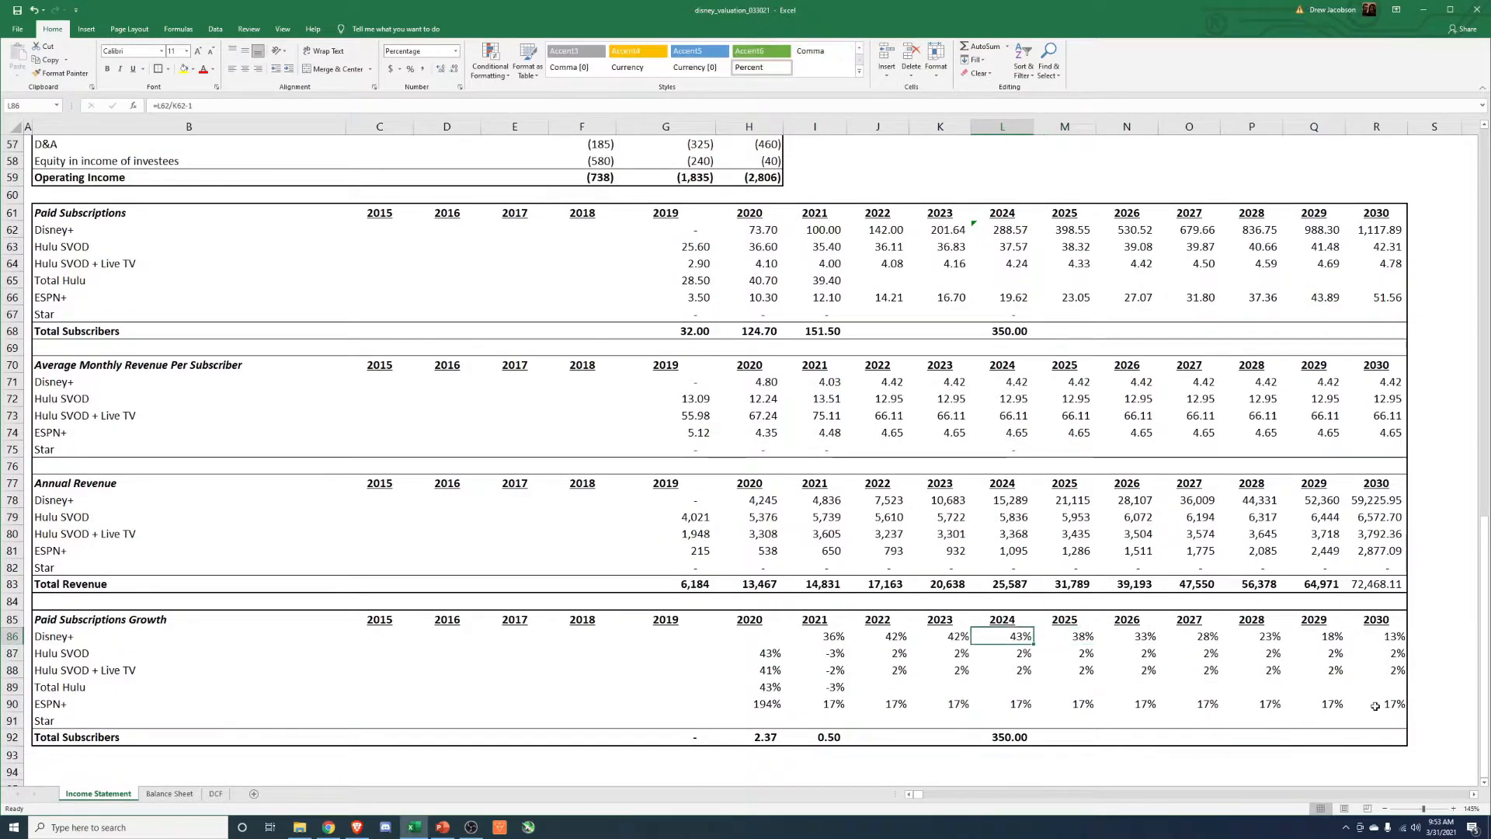
{"action": "type", "text": "30%"}
{"action": "key", "text": "ctrl+Return"}
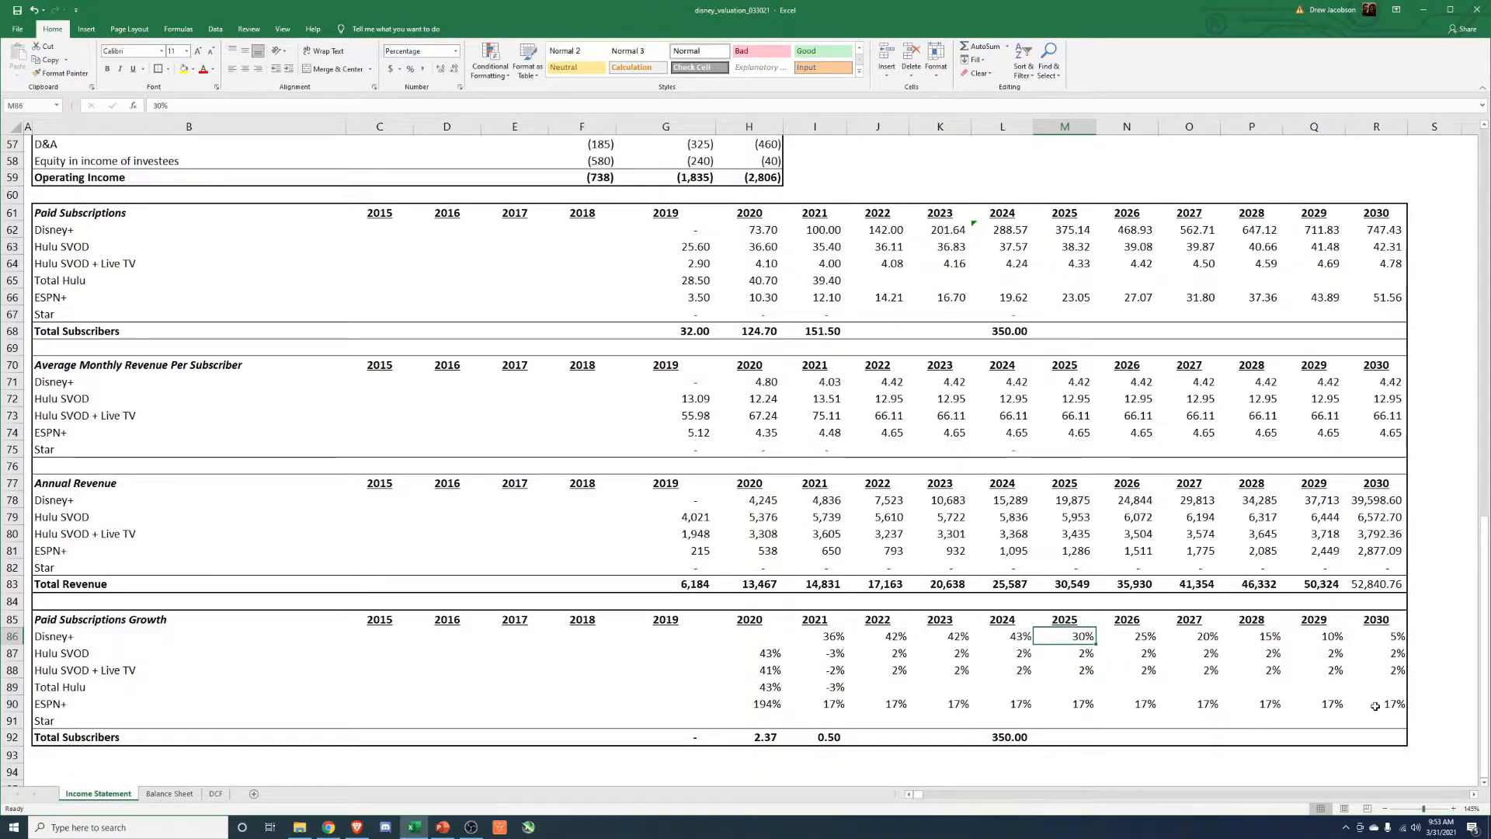
{"action": "type", "text": "25%"}
{"action": "key", "text": "ctrl+Return"}
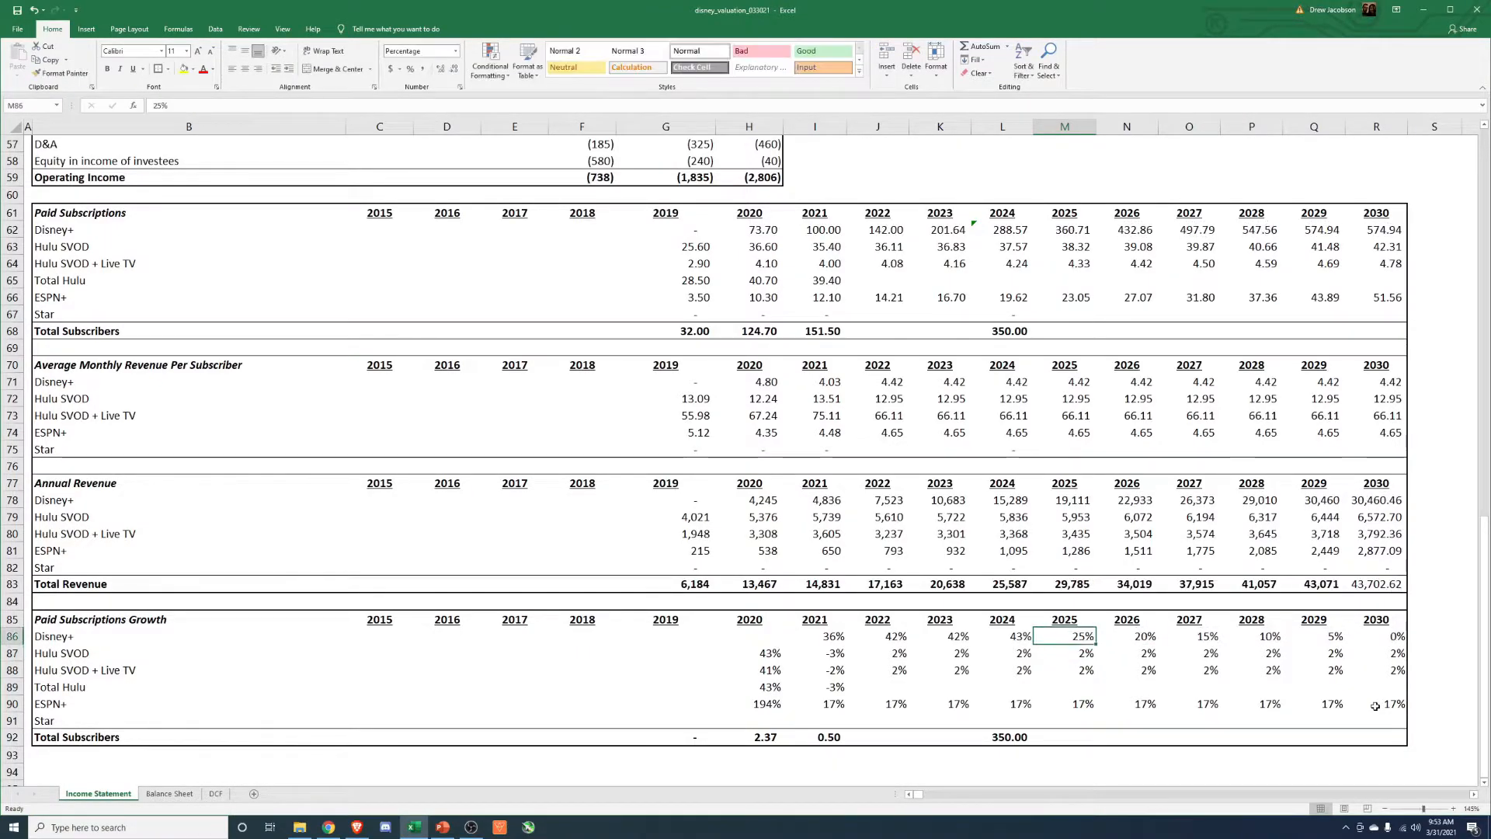
{"action": "key", "text": "Right"}
{"action": "key", "text": "Right"}
{"action": "key", "text": "Right"}
{"action": "key", "text": "Right"}
{"action": "key", "text": "Right"}
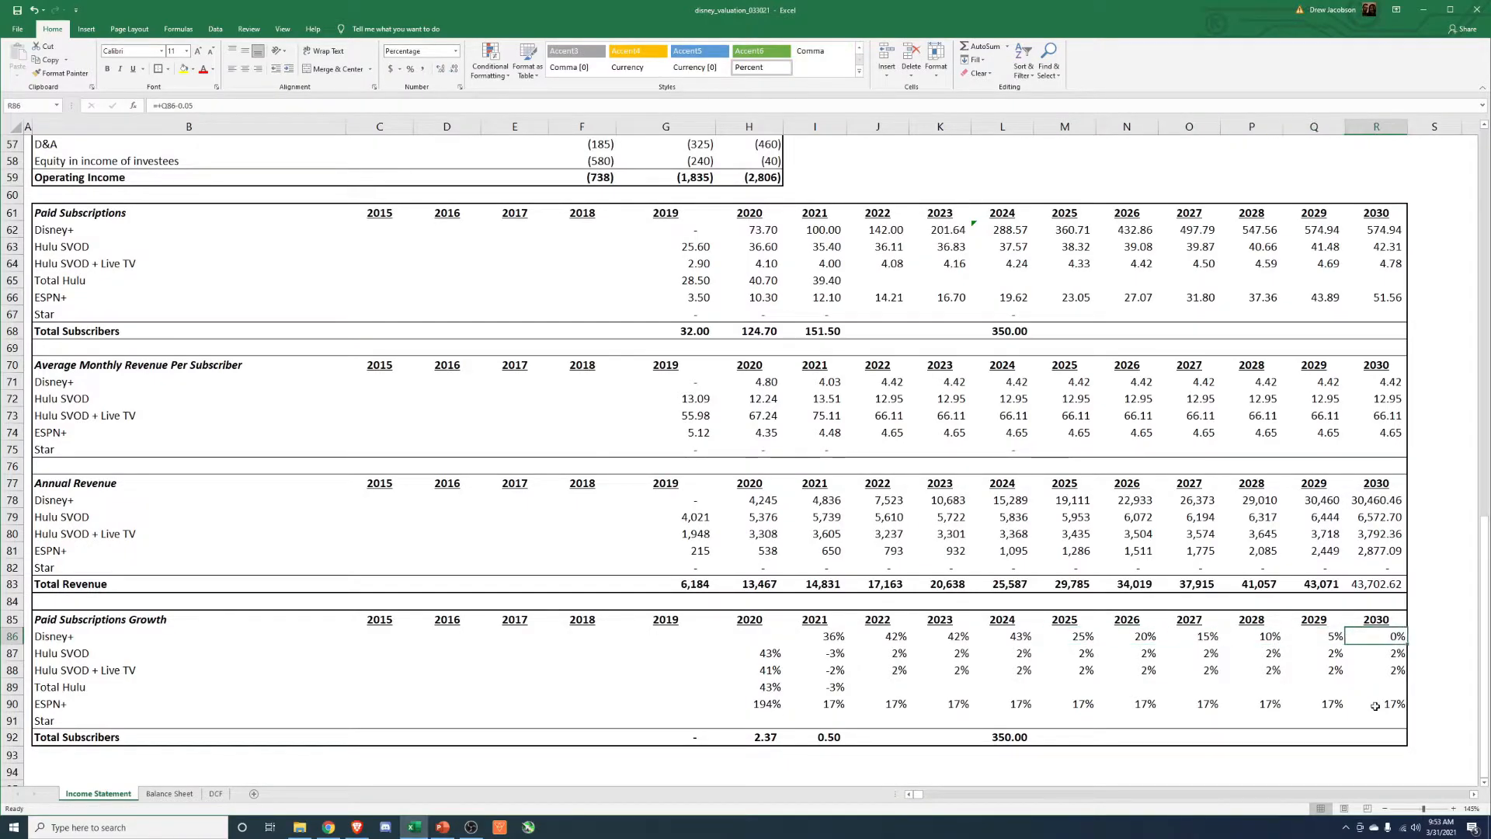
{"action": "key", "text": "Left"}
{"action": "key", "text": "Left"}
{"action": "key", "text": "Left"}
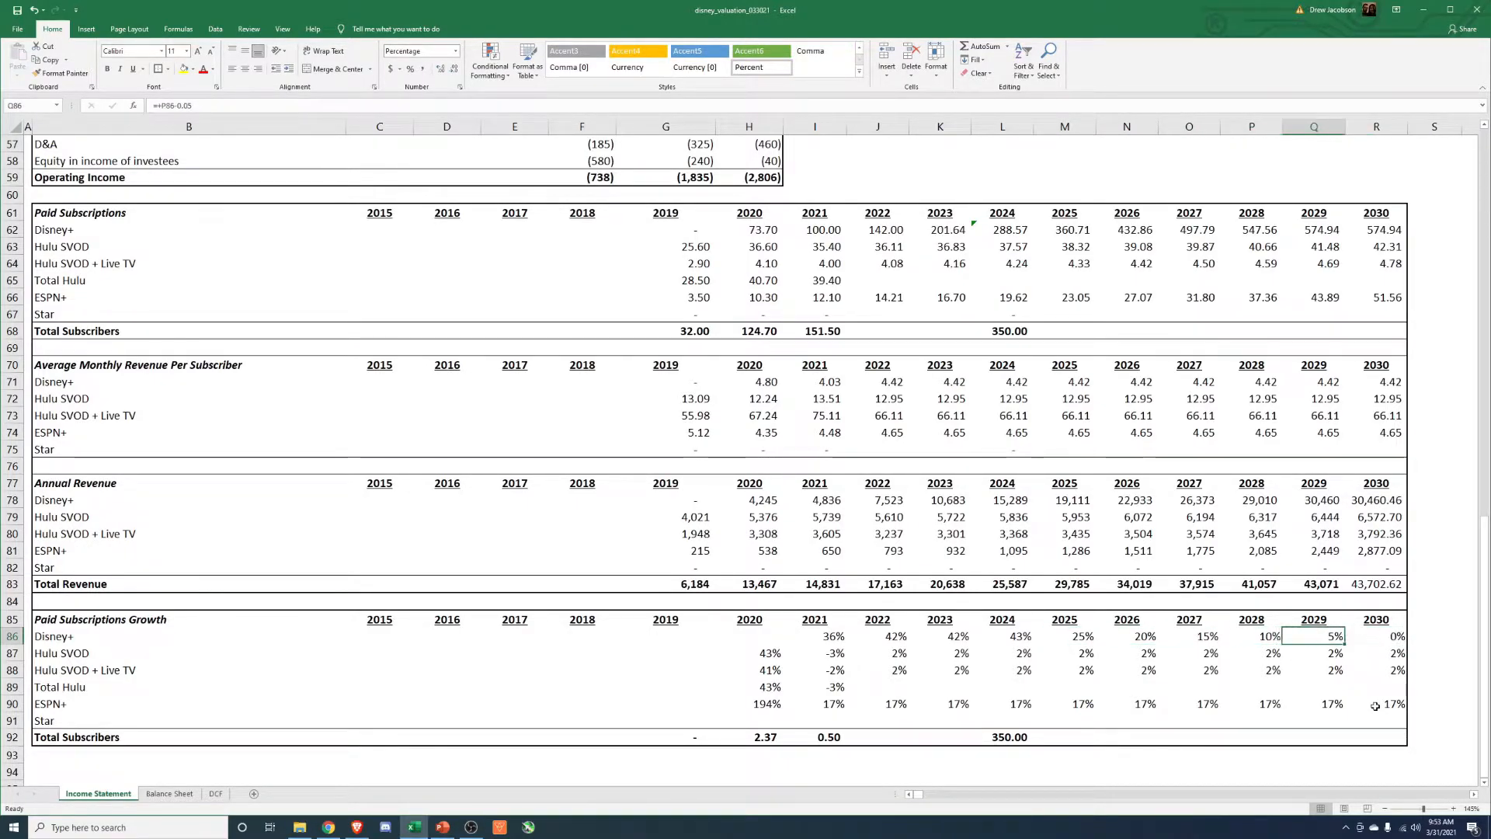
Format the 2030 streaming Total Revenue in bold with no decimals, matching the other years.
{"action": "left_click", "coordinate": [1397, 578]}
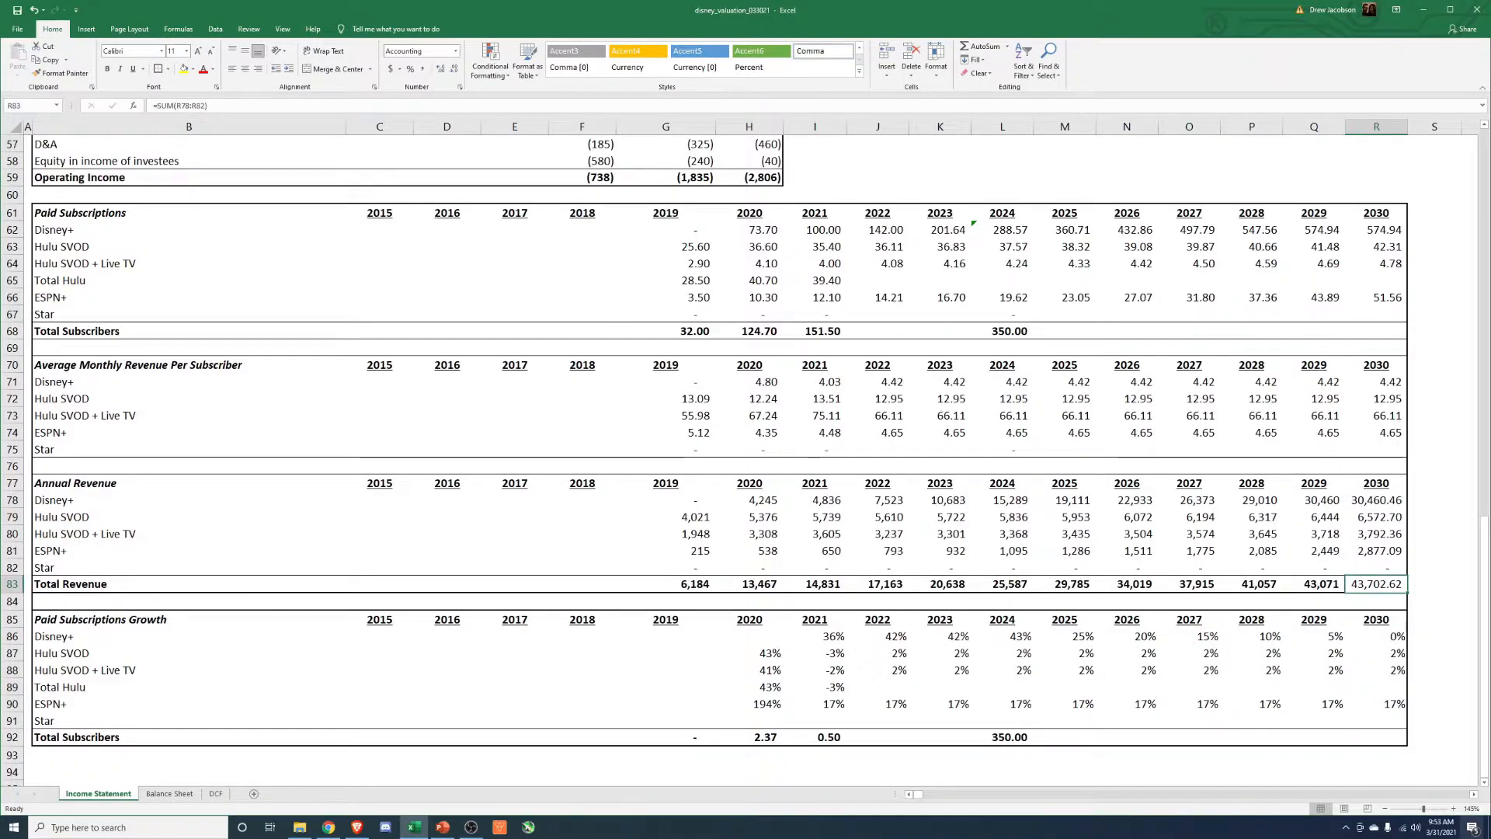
{"action": "key", "text": "alt+h"}
{"action": "key", "text": "9"}
{"action": "key", "text": "alt+h"}
{"action": "key", "text": "9"}
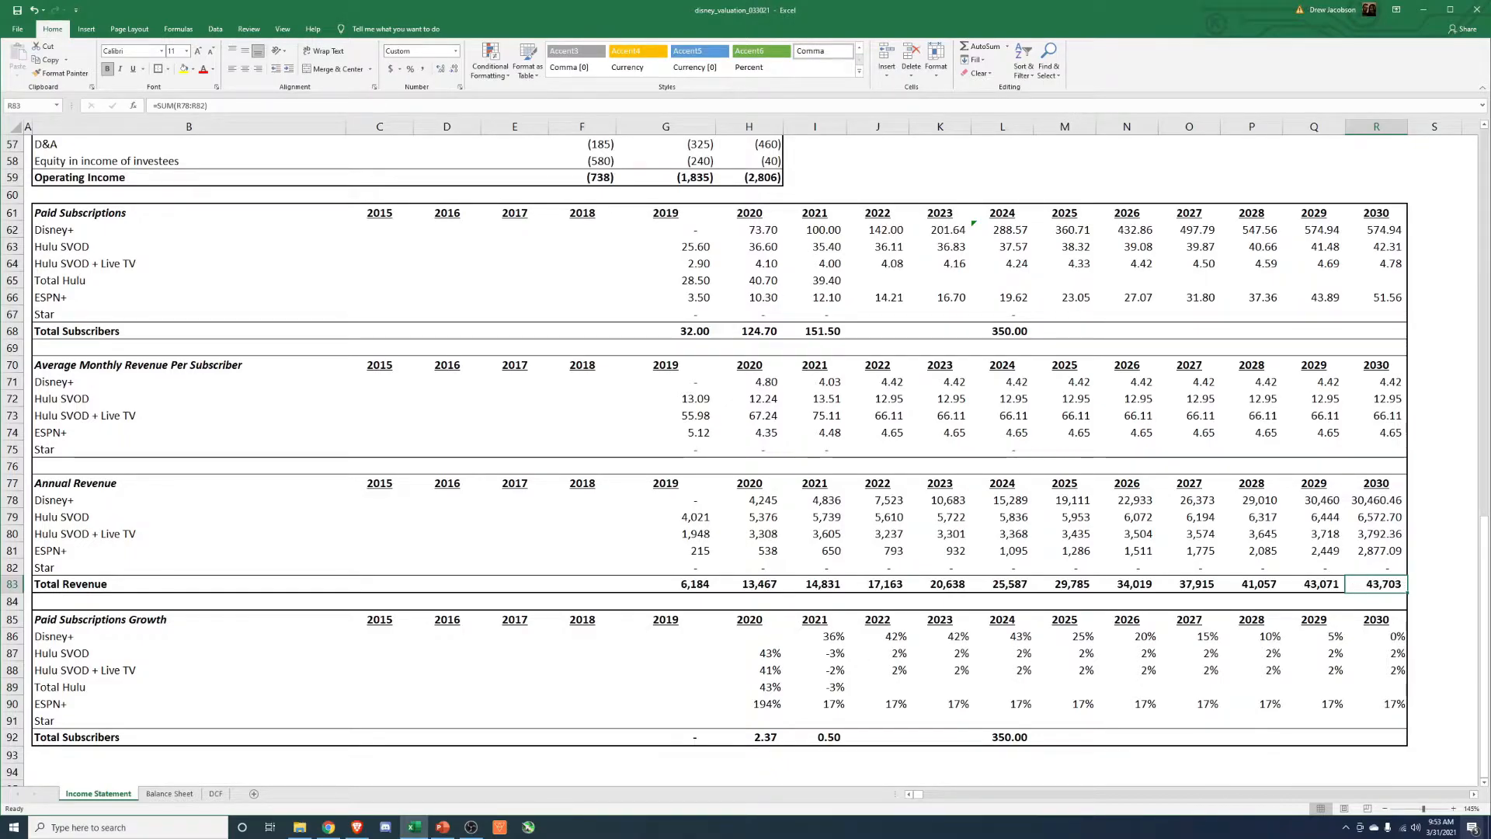
Delete the Total Subscribers row beneath Paid Subscriptions Growth and restore the outside border around the streaming tables.
{"action": "left_click", "coordinate": [1006, 739]}
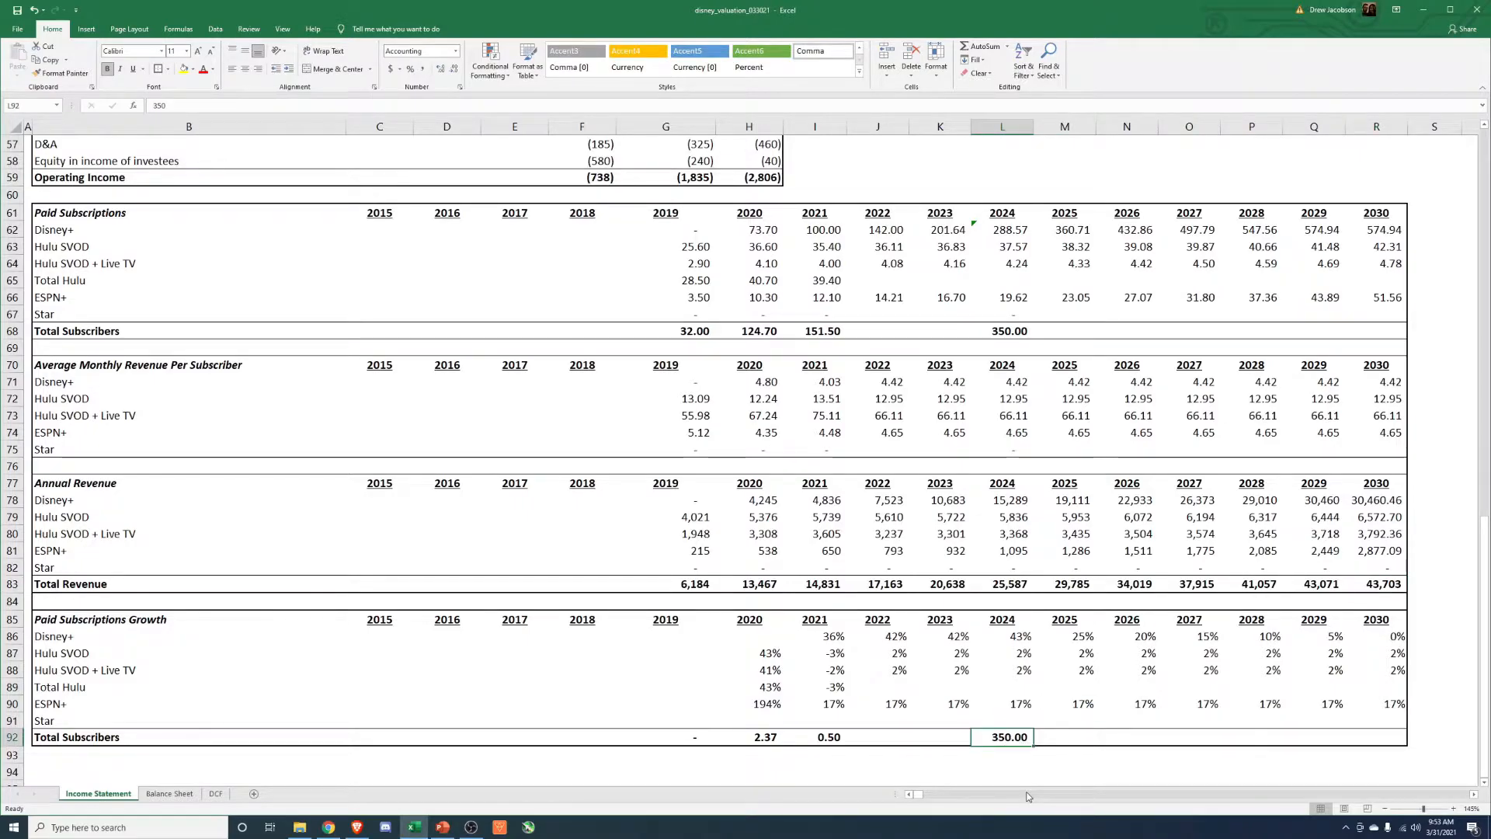
{"action": "key", "text": "shift+space"}
{"action": "key", "text": "ctrl+minus"}
{"action": "key", "text": "Down"}
{"action": "key", "text": "Up"}
{"action": "left_click_drag", "start_coordinate": [1400, 724], "coordinate": [68, 211]}
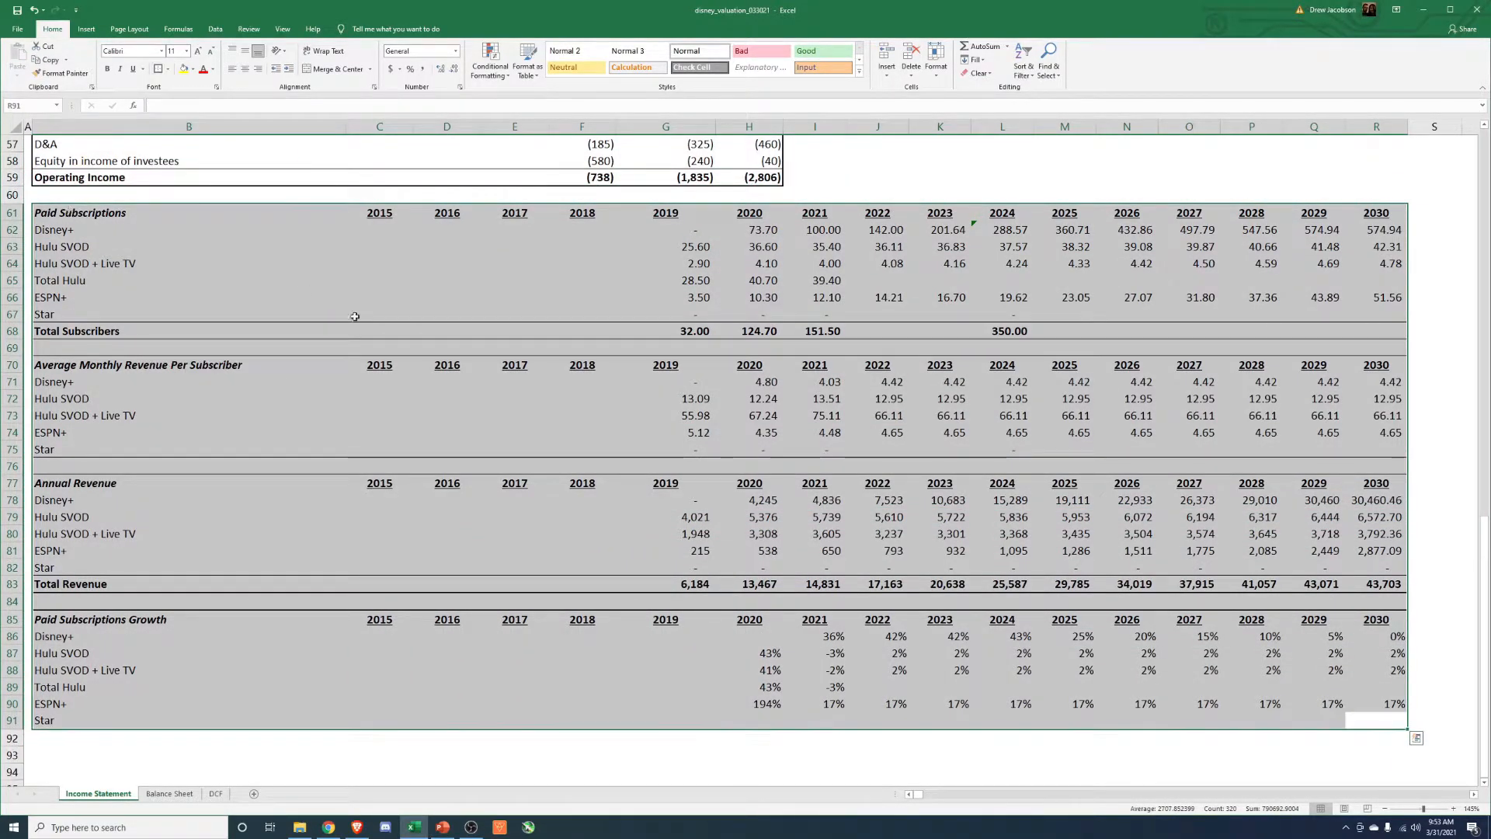
{"action": "left_click", "coordinate": [384, 347]}
Compare the 2019 and 2020 streaming Total Revenue with the Direct-to-Consumer & International segment revenue for those years.
{"action": "left_click", "coordinate": [694, 585]}
{"action": "scroll", "coordinate": [695, 589], "scroll_direction": "up", "scroll_amount": 5}
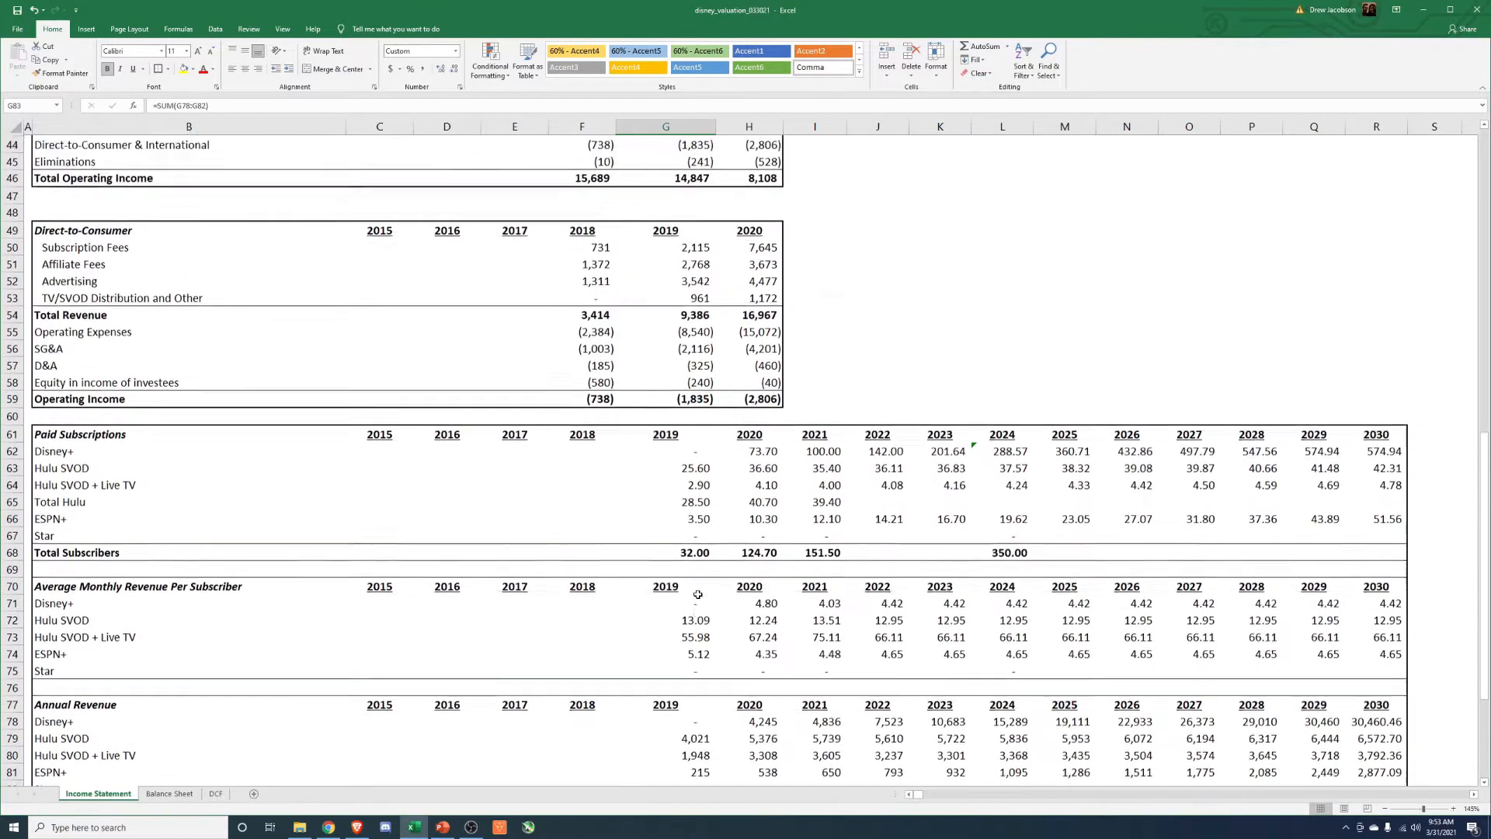
{"action": "scroll", "coordinate": [697, 594], "scroll_direction": "up", "scroll_amount": 7}
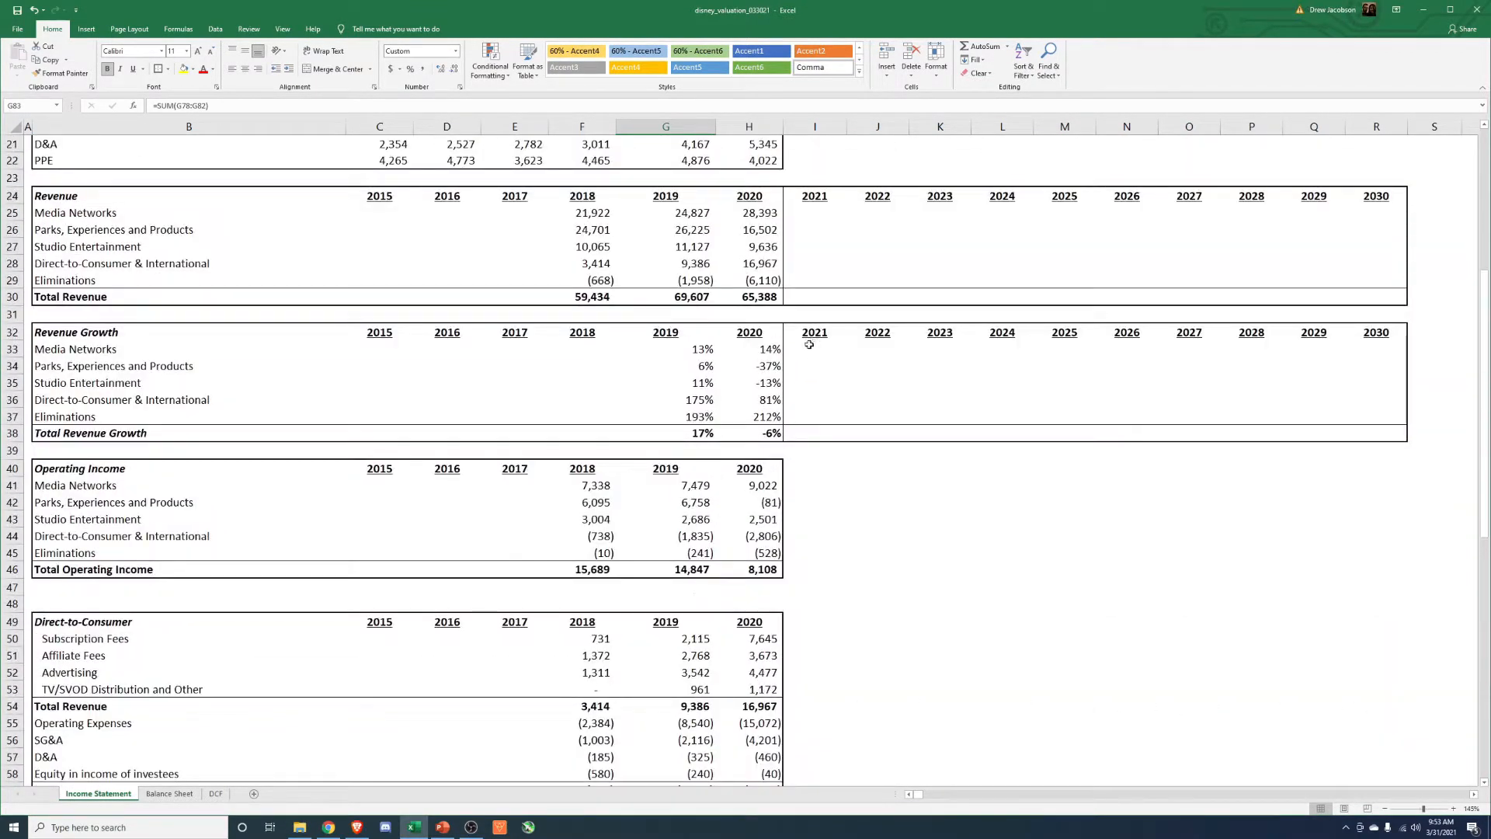
{"action": "left_click", "coordinate": [807, 211]}
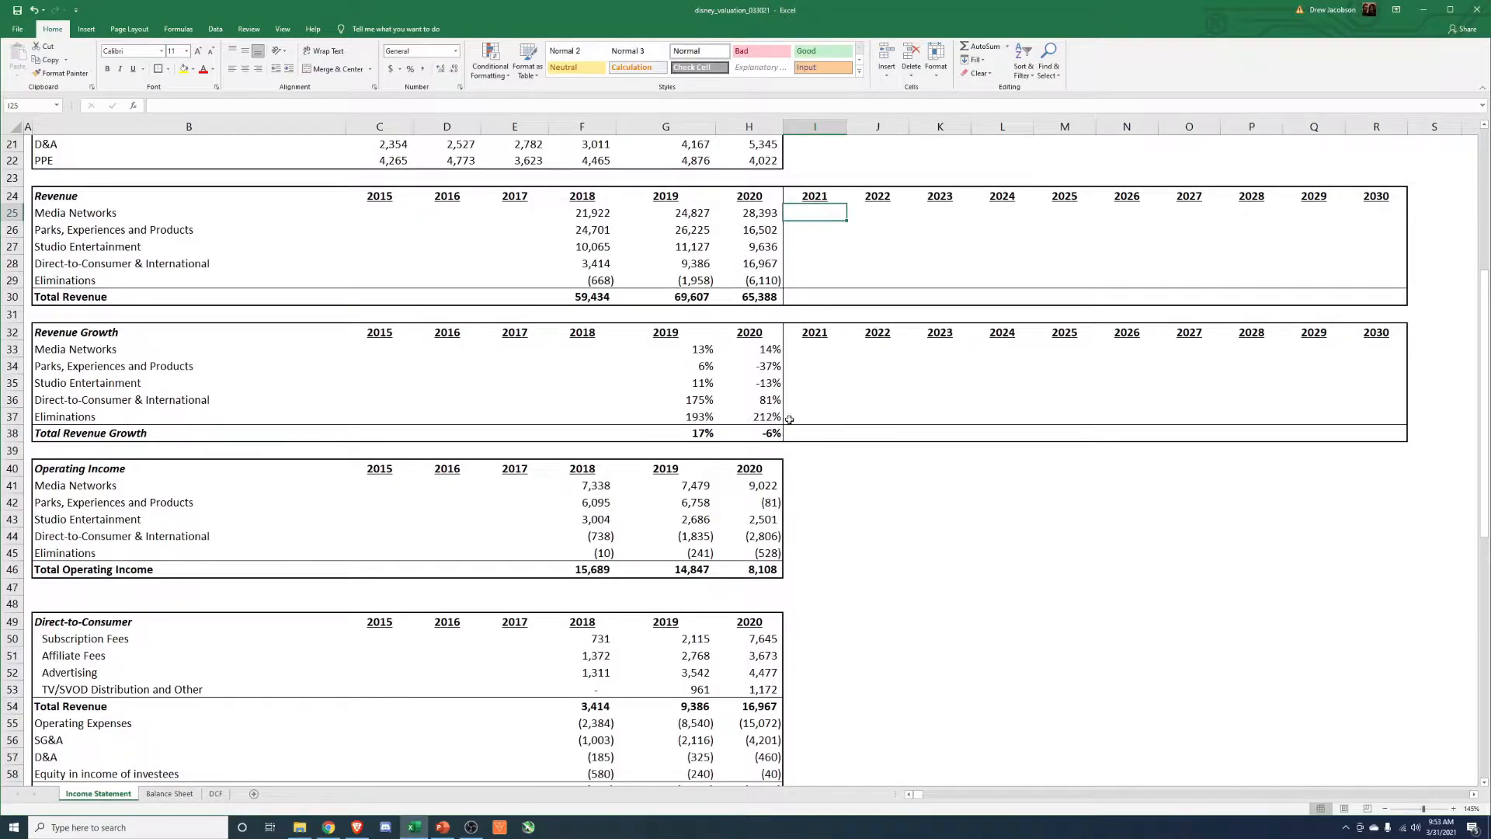
{"action": "left_click", "coordinate": [805, 265]}
{"action": "left_click", "coordinate": [691, 266]}
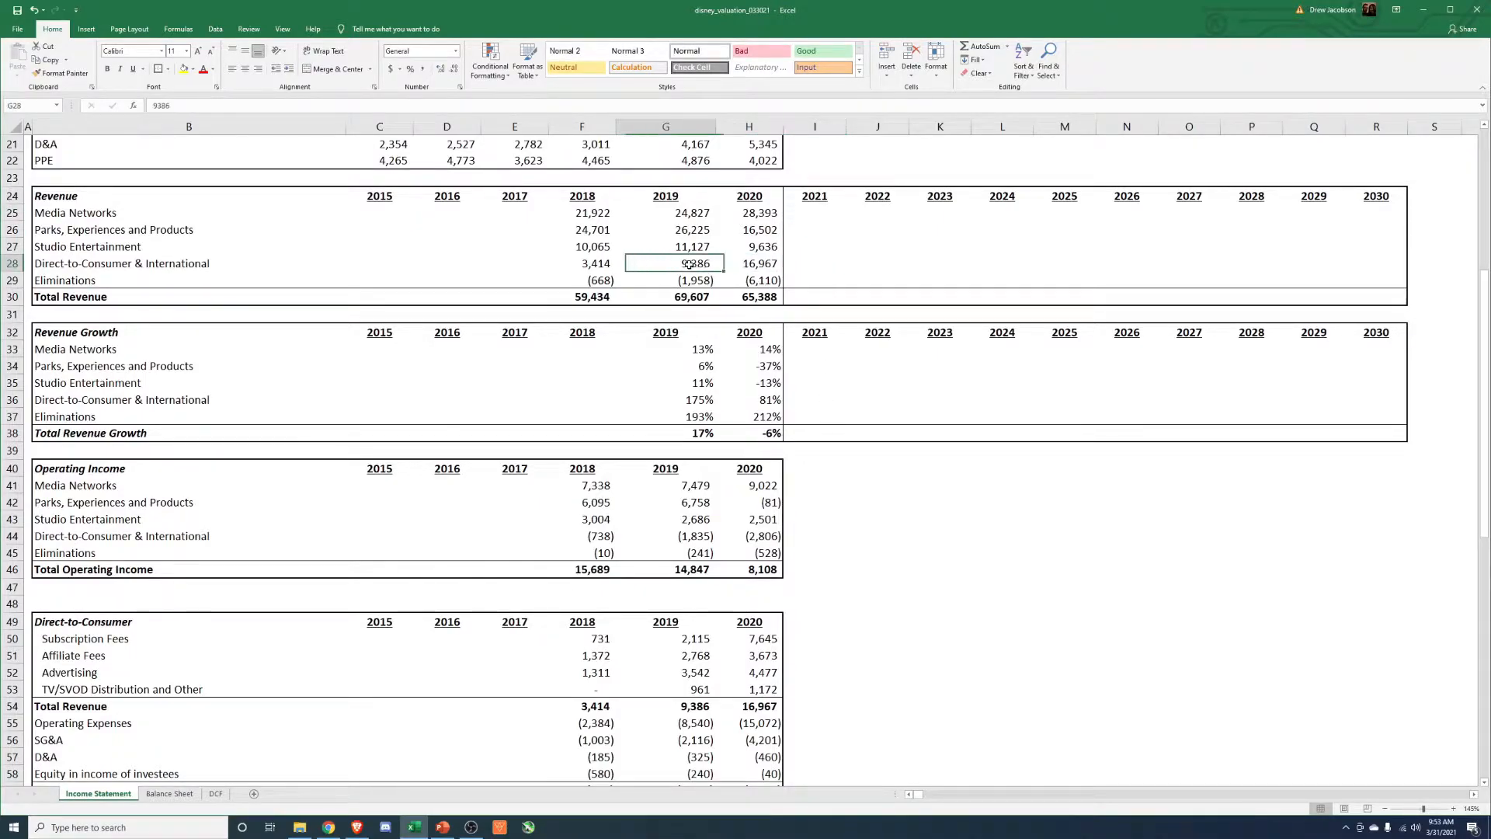
{"action": "scroll", "coordinate": [698, 467], "scroll_direction": "down", "scroll_amount": 9}
{"action": "scroll", "coordinate": [697, 467], "scroll_direction": "down", "scroll_amount": 5}
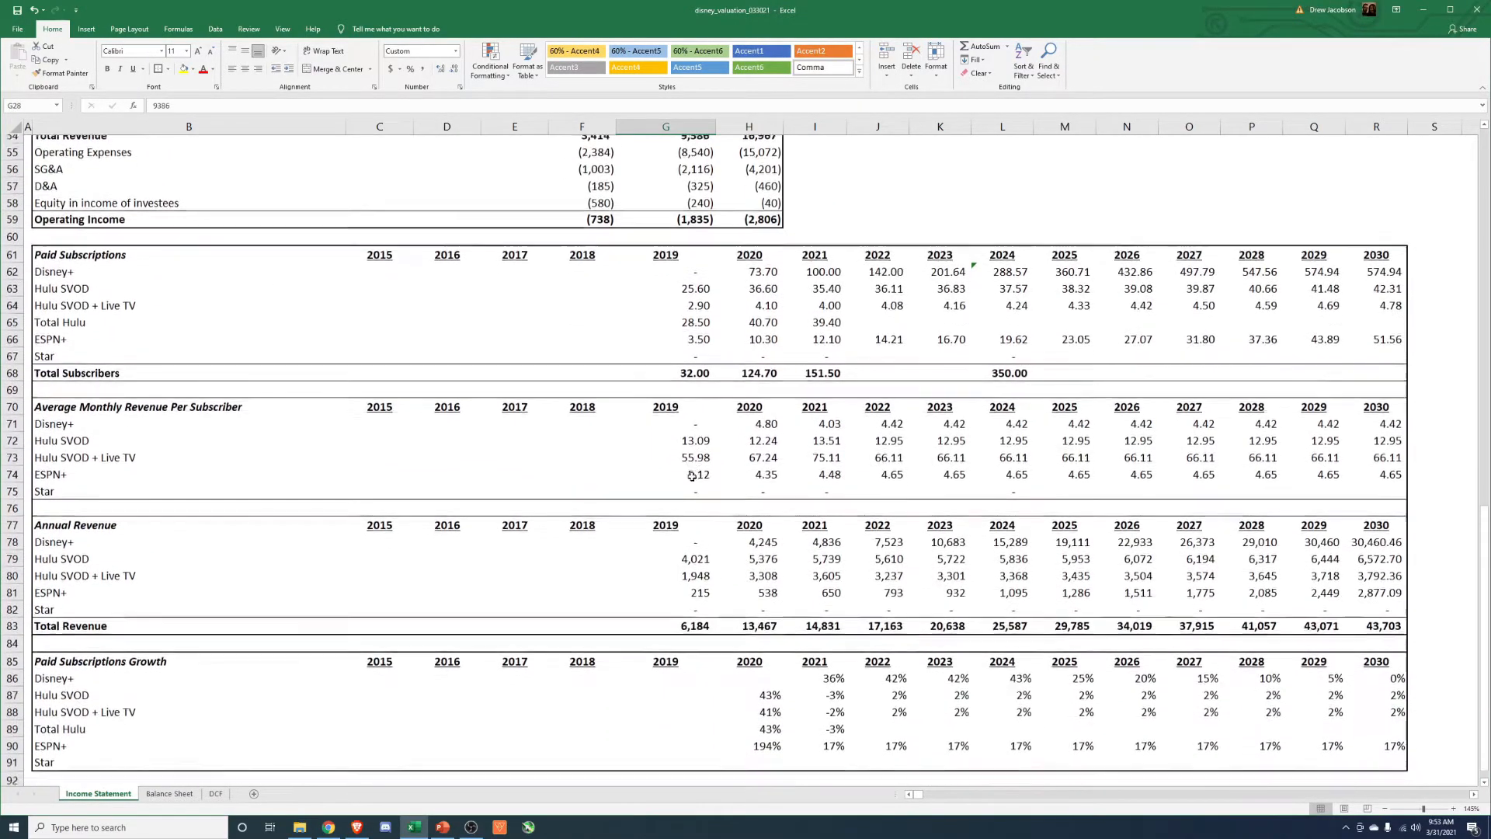
{"action": "scroll", "coordinate": [688, 493], "scroll_direction": "up", "scroll_amount": 5}
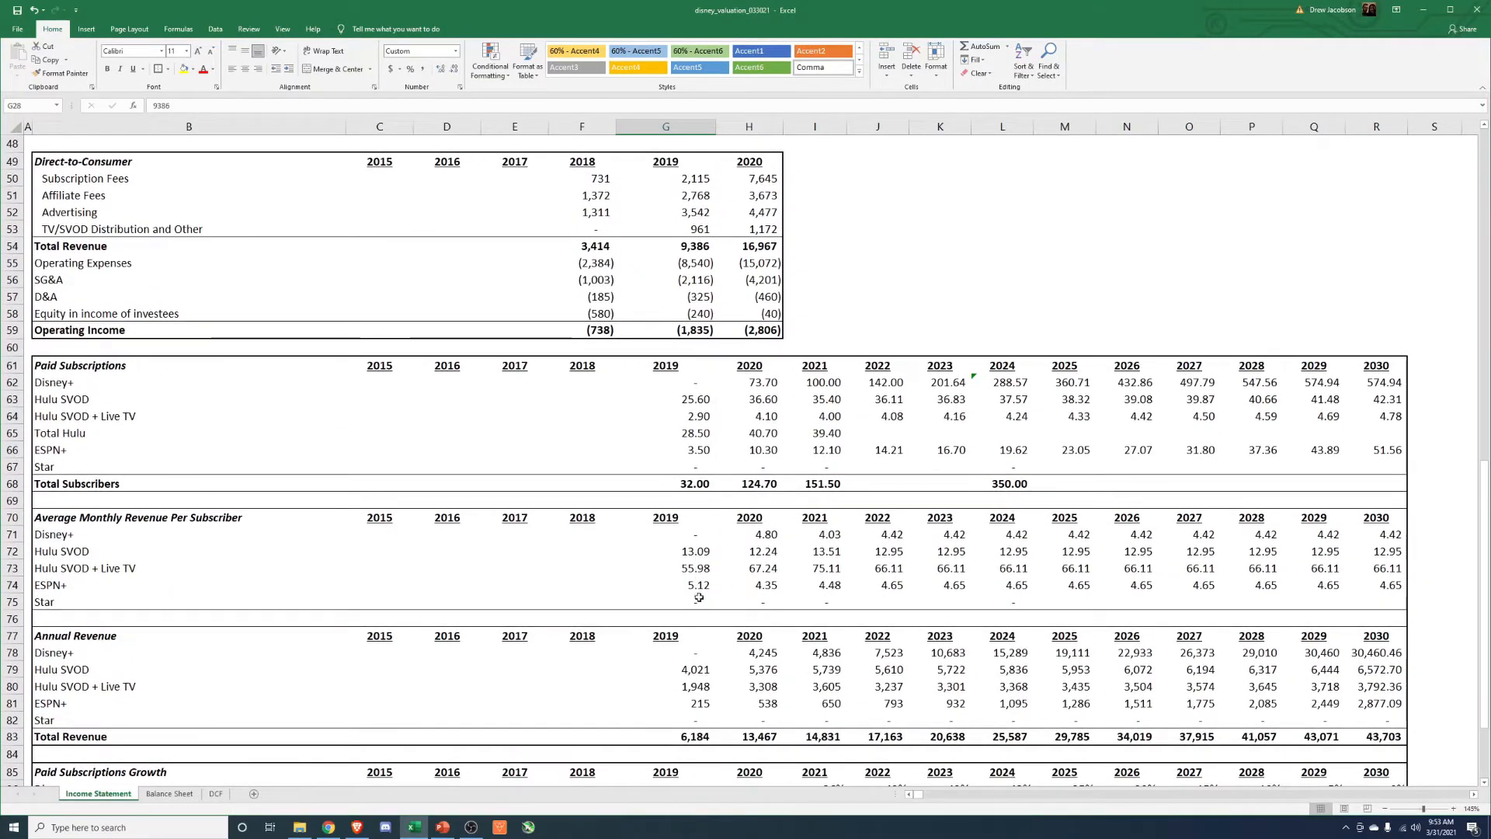
{"action": "scroll", "coordinate": [699, 597], "scroll_direction": "down", "scroll_amount": 2}
{"action": "left_click", "coordinate": [777, 639]}
{"action": "scroll", "coordinate": [777, 635], "scroll_direction": "up", "scroll_amount": 5}
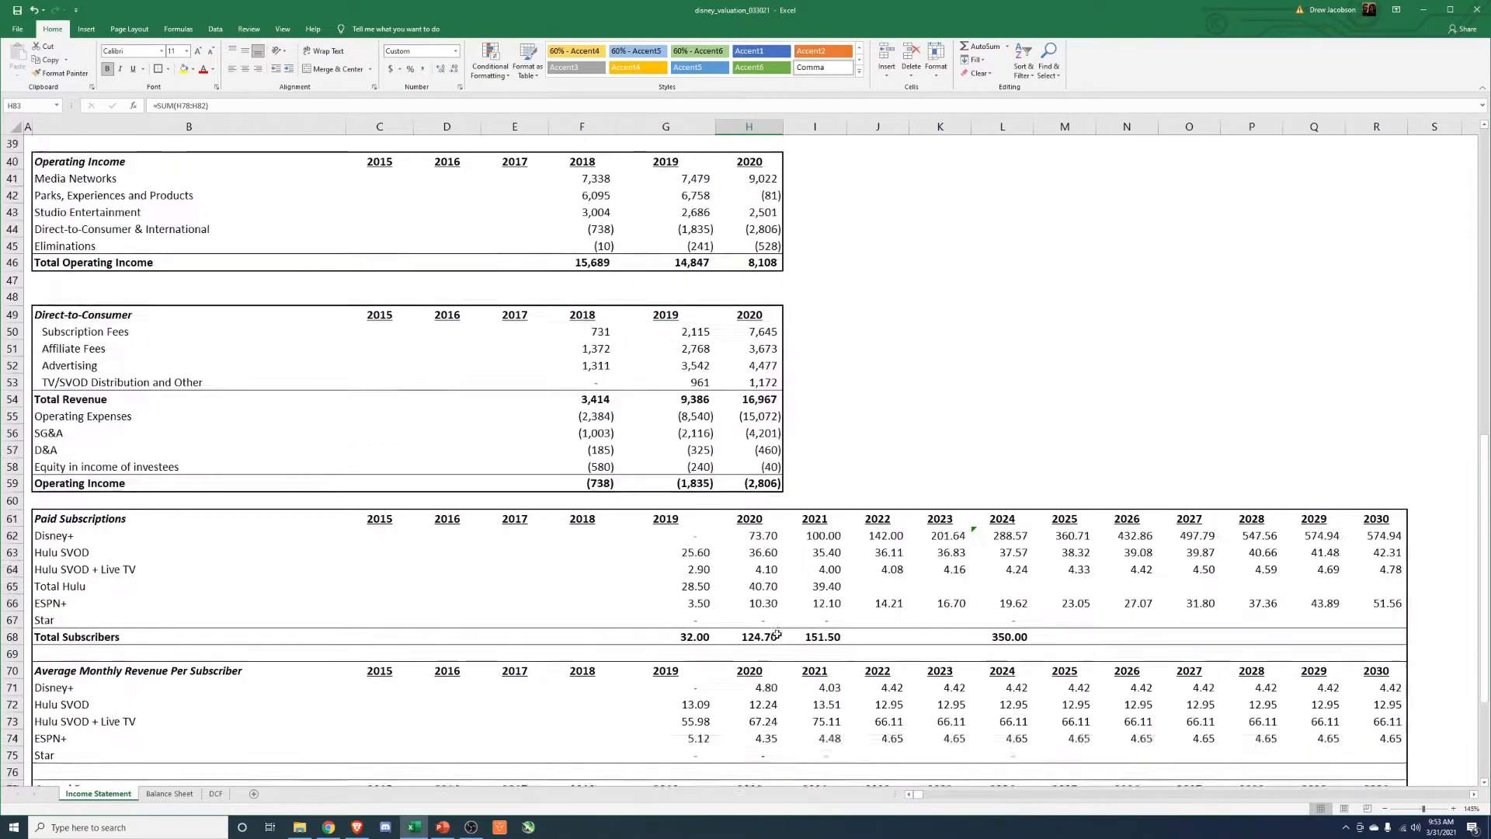
{"action": "scroll", "coordinate": [776, 635], "scroll_direction": "up", "scroll_amount": 11}
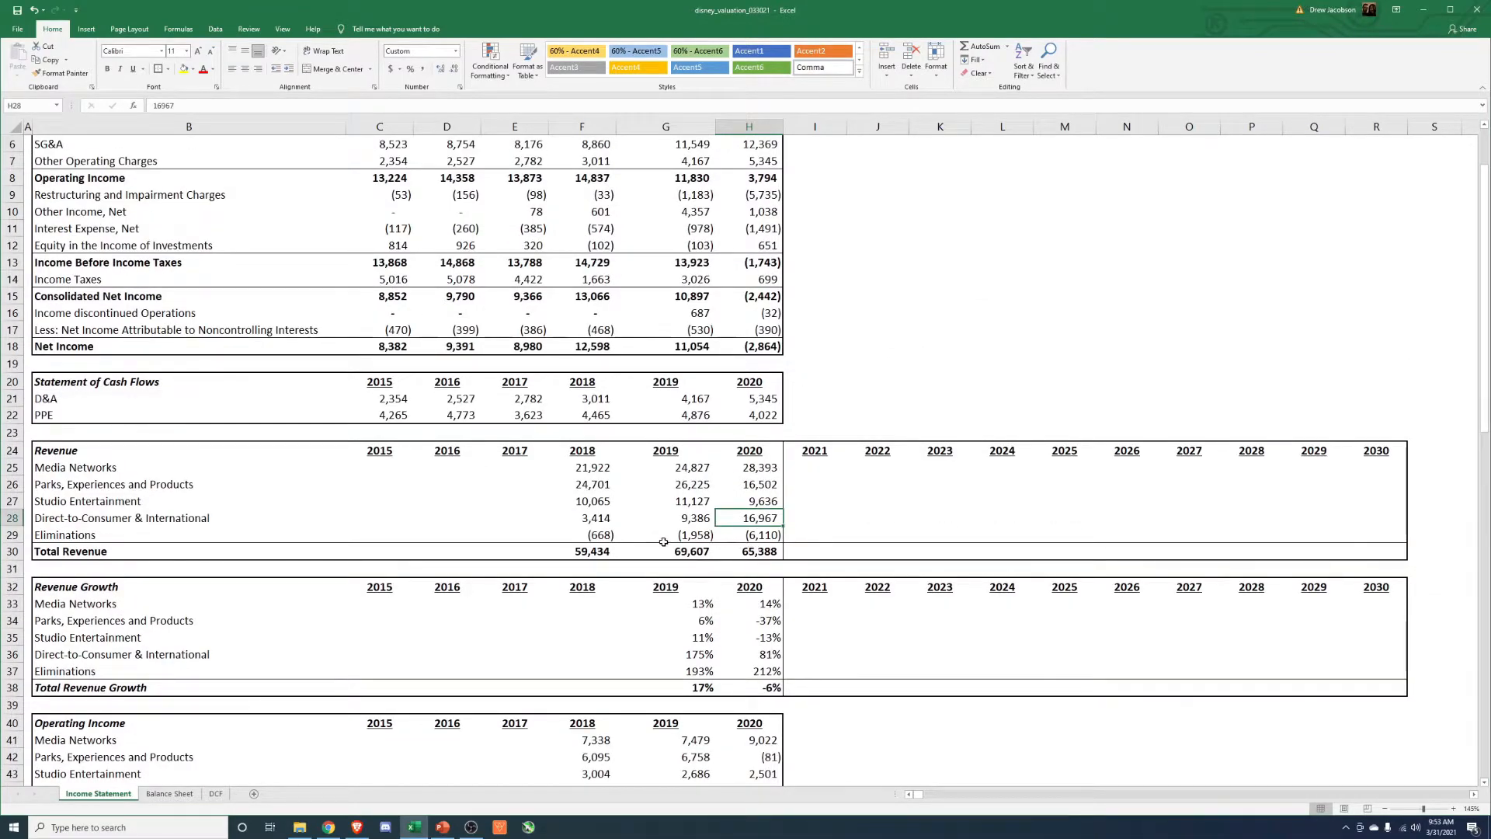
Set the 2021 Direct-to-Consumer & International revenue to the 2021 streaming Total Revenue plus 3000.
{"action": "left_click", "coordinate": [183, 524]}
{"action": "left_click", "coordinate": [794, 520]}
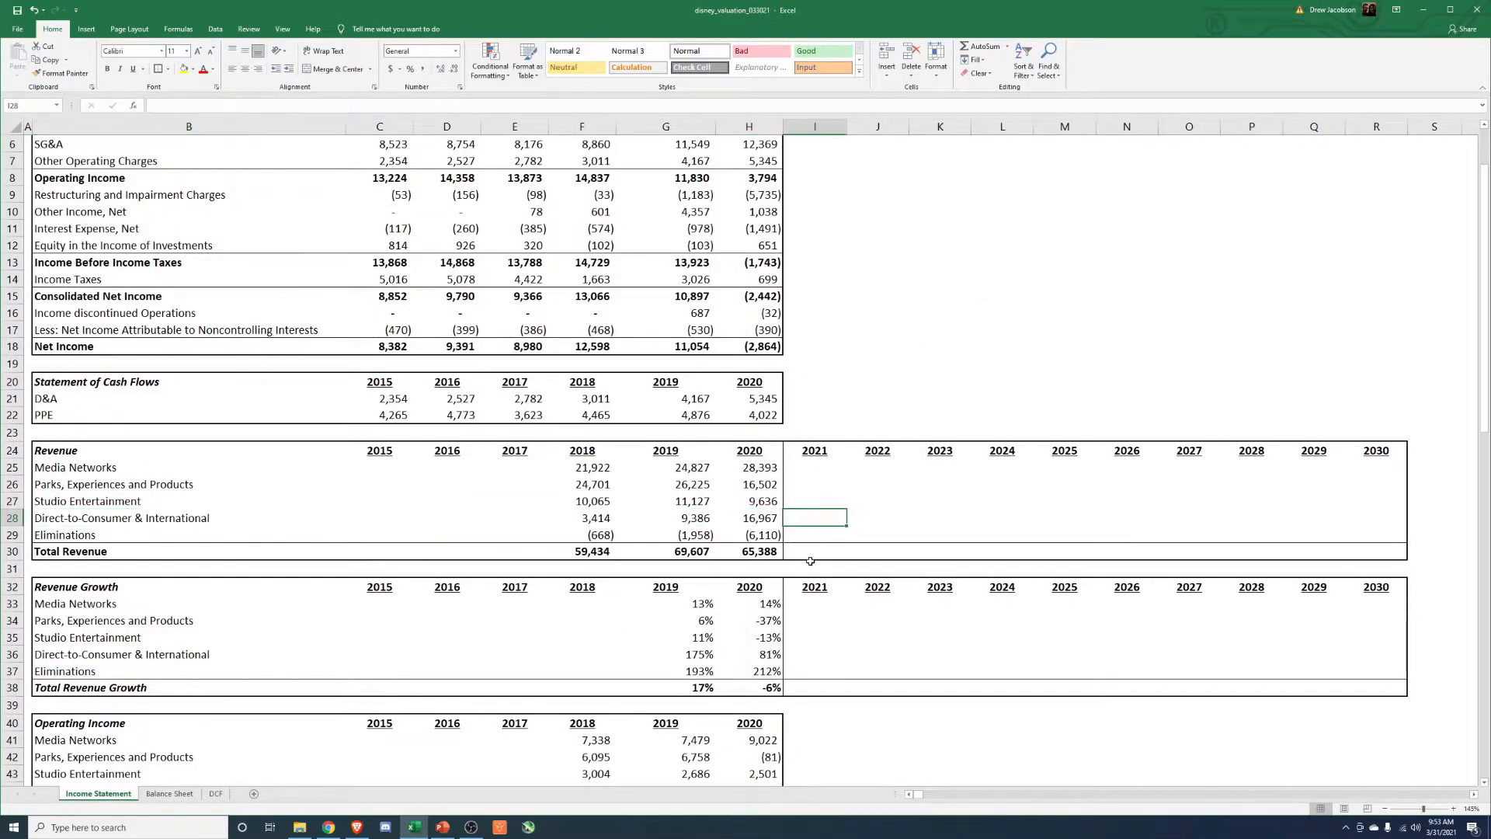
{"action": "type", "text": "="}
{"action": "scroll", "coordinate": [812, 572], "scroll_direction": "down", "scroll_amount": 14}
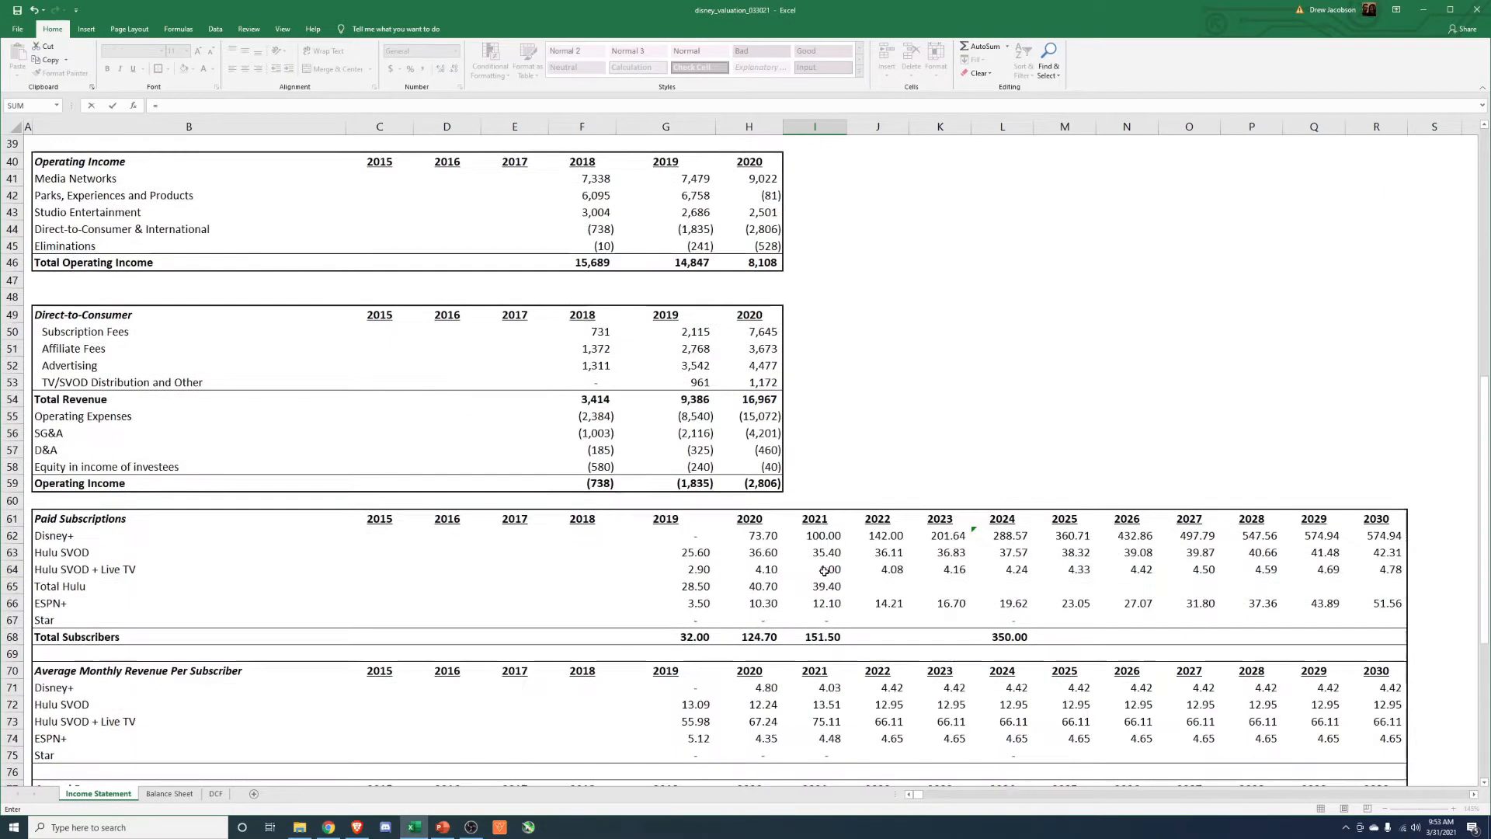
{"action": "scroll", "coordinate": [813, 584], "scroll_direction": "down", "scroll_amount": 2}
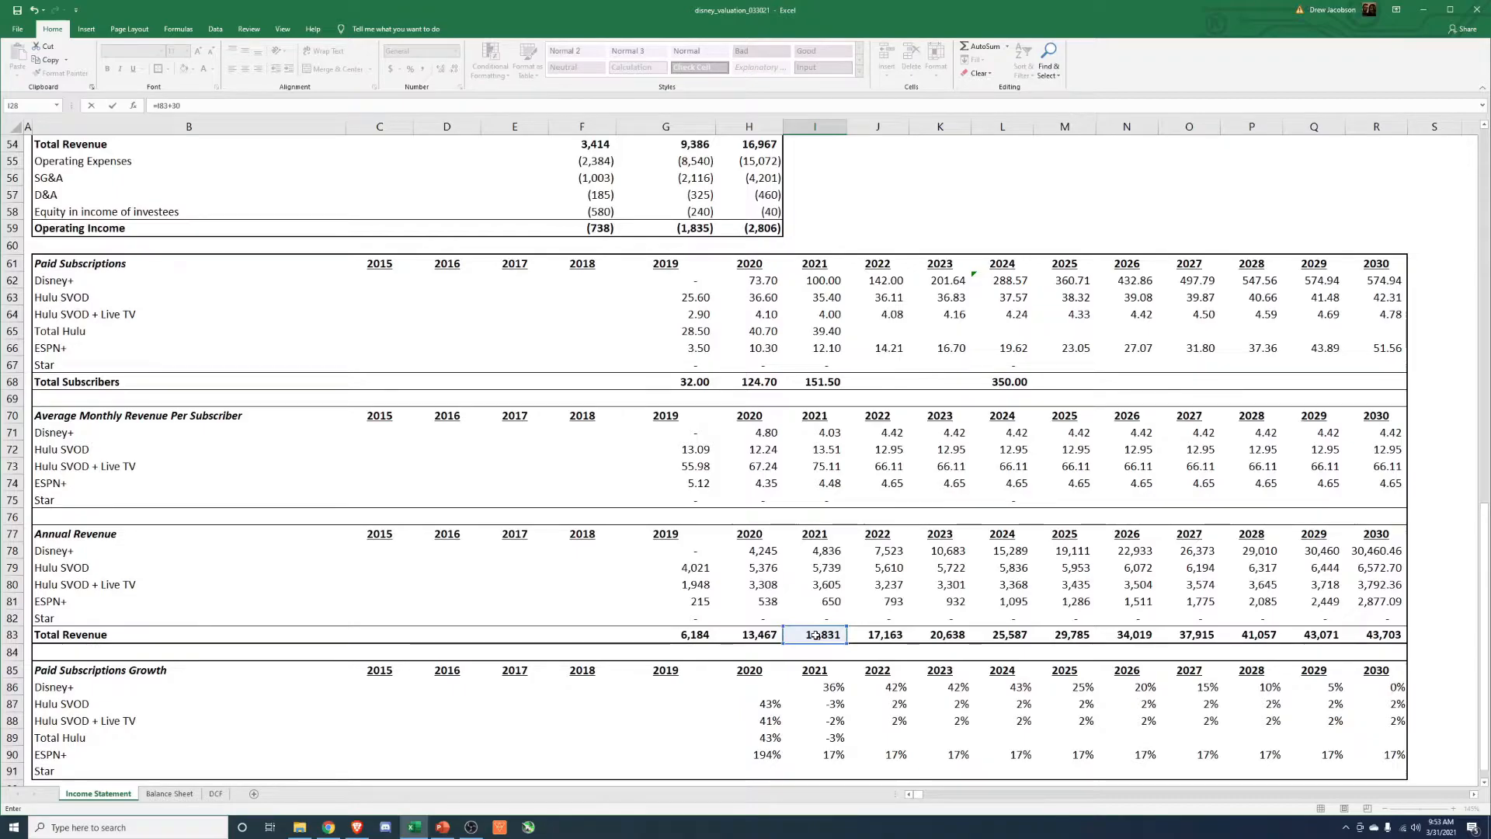
{"action": "type", "text": "+3000"}
{"action": "key", "text": "Return"}
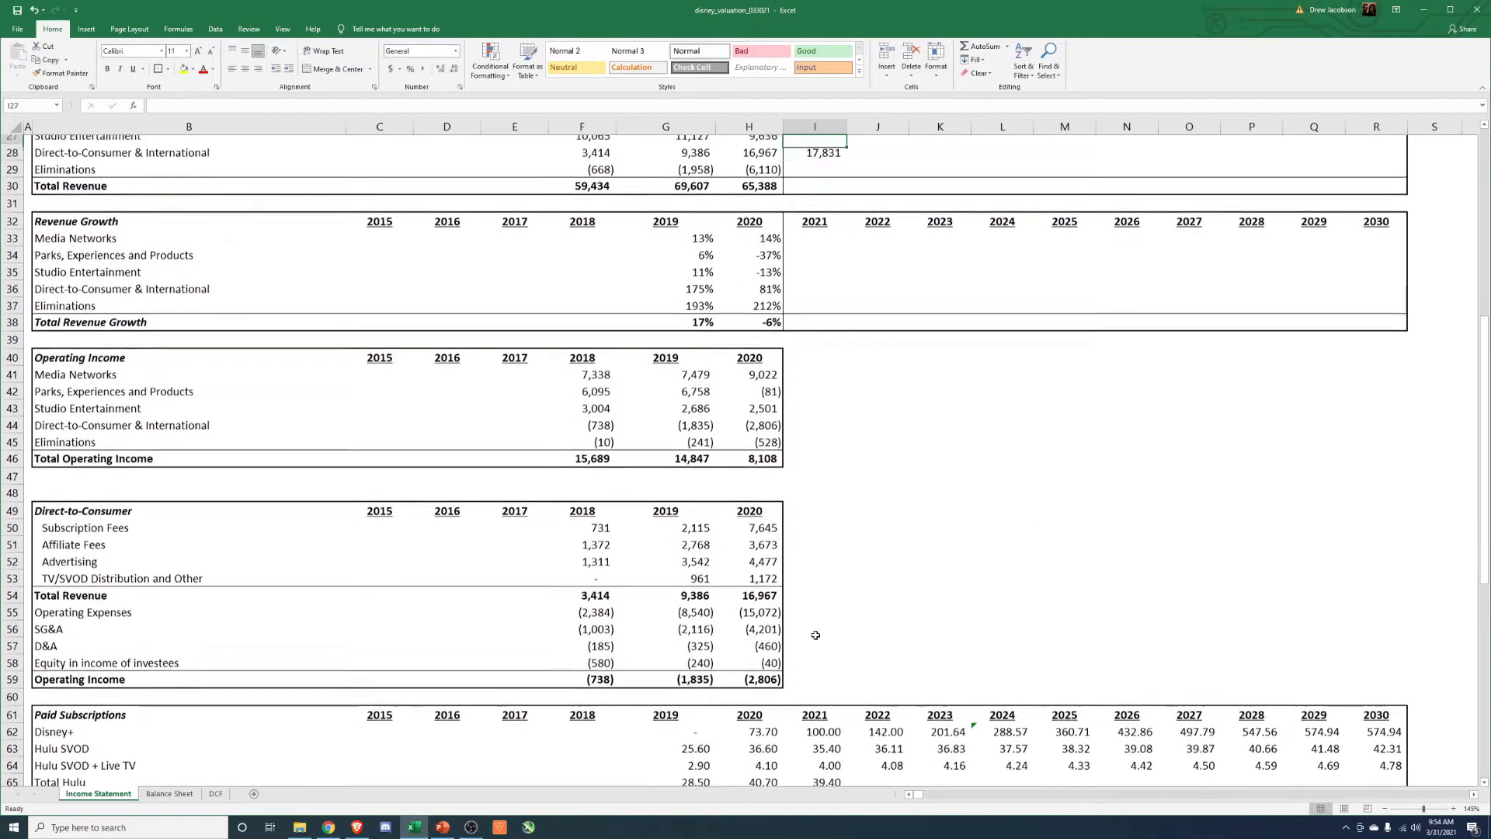
Extend the 2021 Direct-to-Consumer & International revenue formula across 2022 through 2030 in the Revenue table.
{"action": "scroll", "coordinate": [815, 635], "scroll_direction": "down", "scroll_amount": 10}
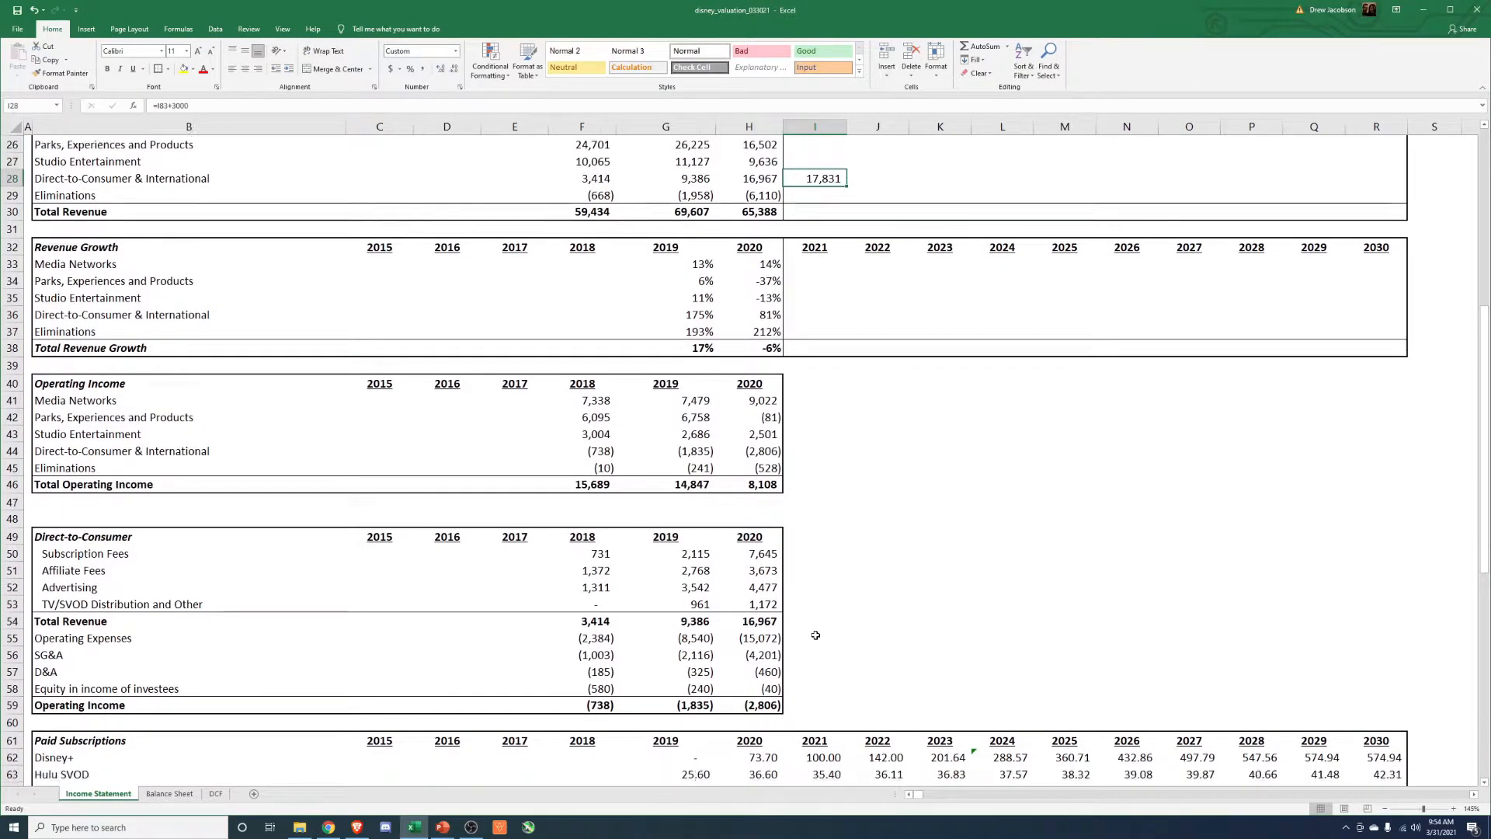
{"action": "key", "text": "F2"}
{"action": "scroll", "coordinate": [815, 635], "scroll_direction": "down", "scroll_amount": 7}
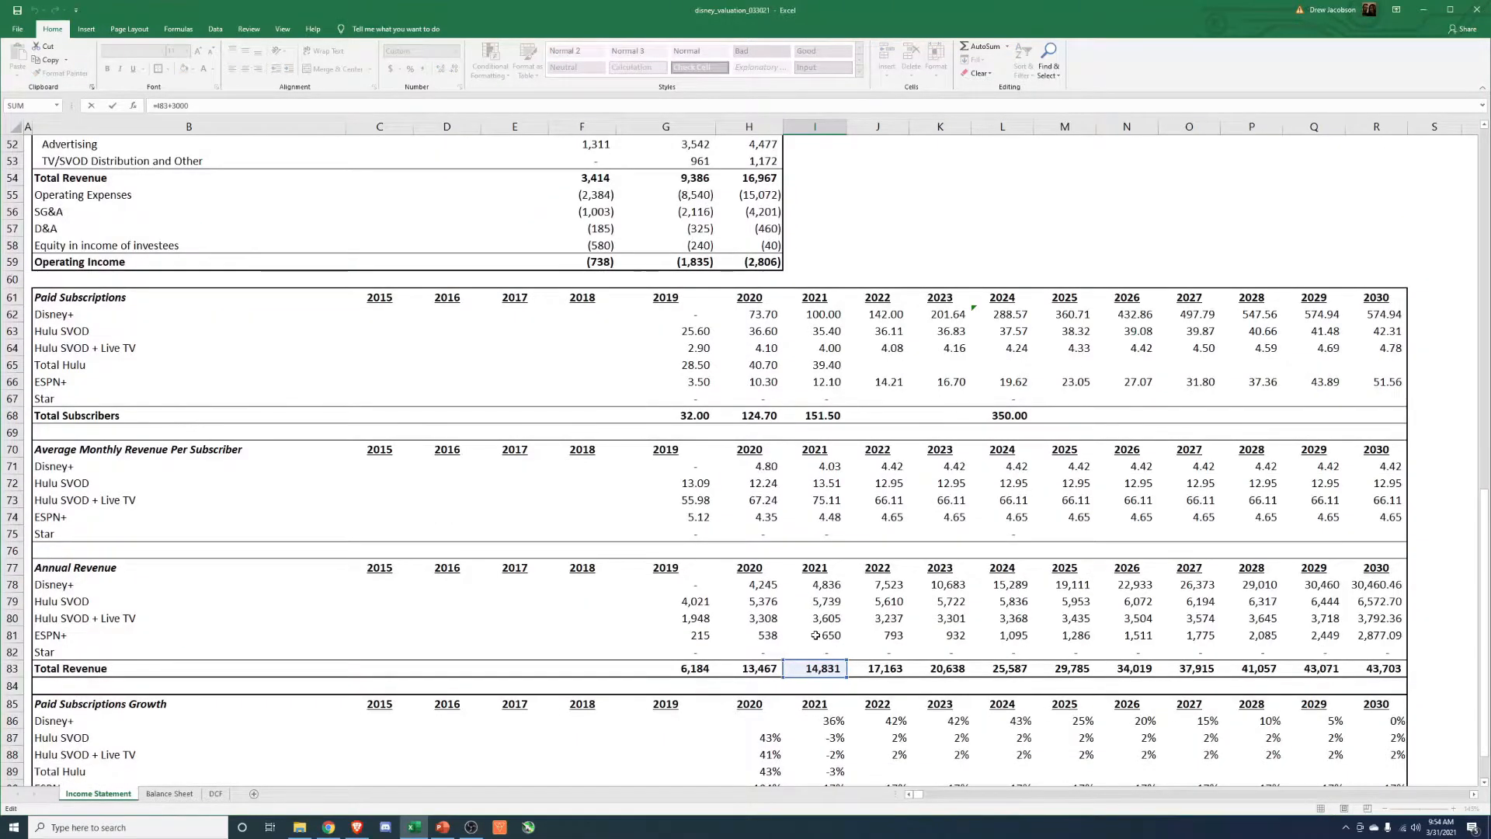
{"action": "scroll", "coordinate": [815, 635], "scroll_direction": "up", "scroll_amount": 13}
{"action": "key", "text": "Escape"}
{"action": "key", "text": "ctrl+c"}
{"action": "key", "text": "Right"}
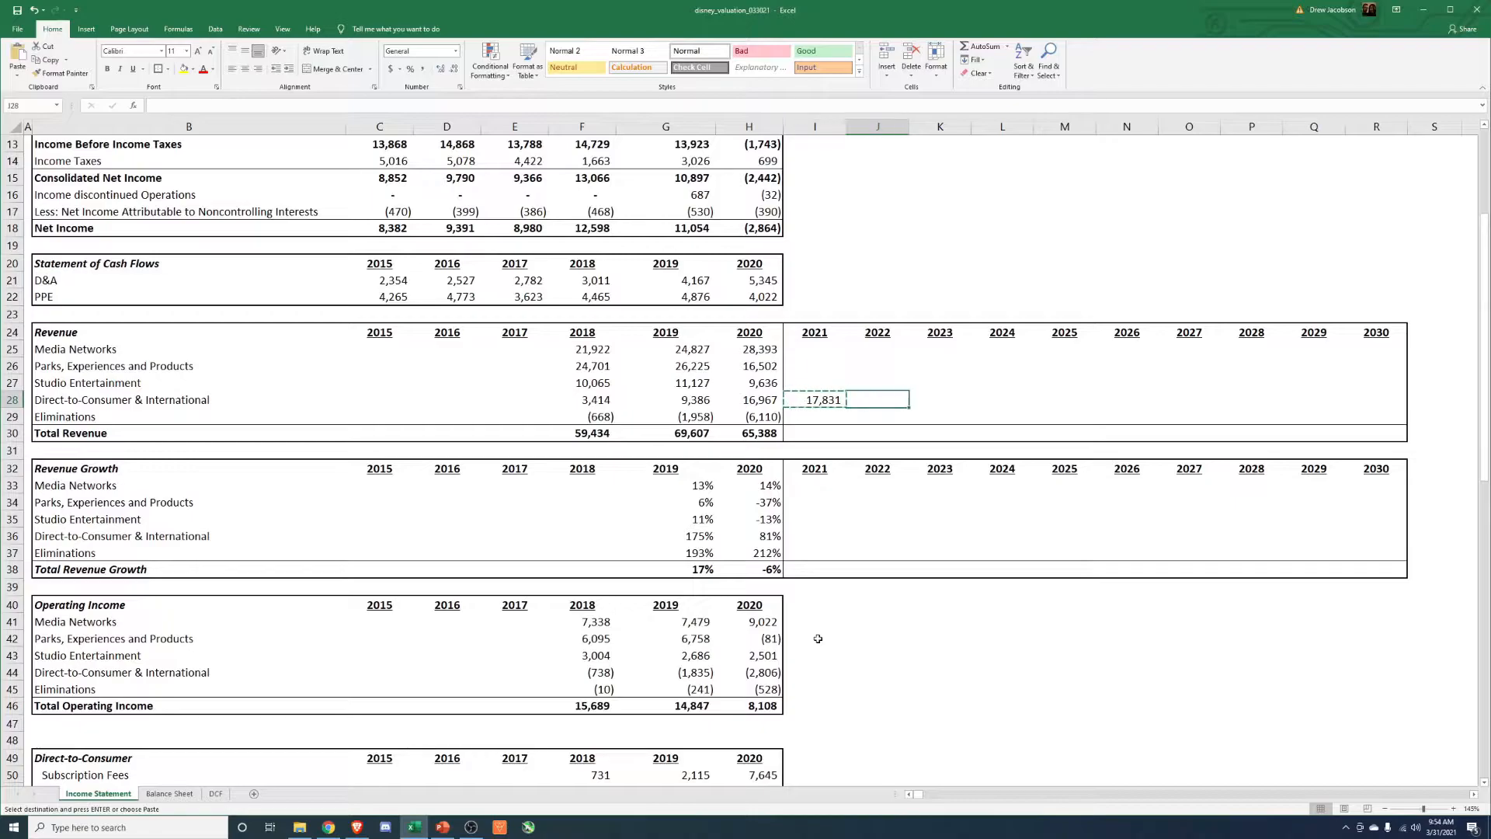
{"action": "key", "text": "shift+Right"}
{"action": "key", "text": "shift+Right"}
{"action": "key", "text": "shift+Right"}
{"action": "key", "text": "shift+Right"}
{"action": "key", "text": "shift+Right"}
{"action": "key", "text": "shift+Right"}
{"action": "key", "text": "shift+Right"}
{"action": "key", "text": "shift+Right"}
{"action": "key", "text": "alt+e"}
{"action": "key", "text": "s"}
{"action": "key", "text": "f"}
{"action": "key", "text": "Return"}
{"action": "key", "text": "Escape"}
Format the projected Direct-to-Consumer & International revenues for 2021 to 2030 with thousands separators and no decimals.
{"action": "key", "text": "Left"}
{"action": "key", "text": "ctrl+shift+Right"}
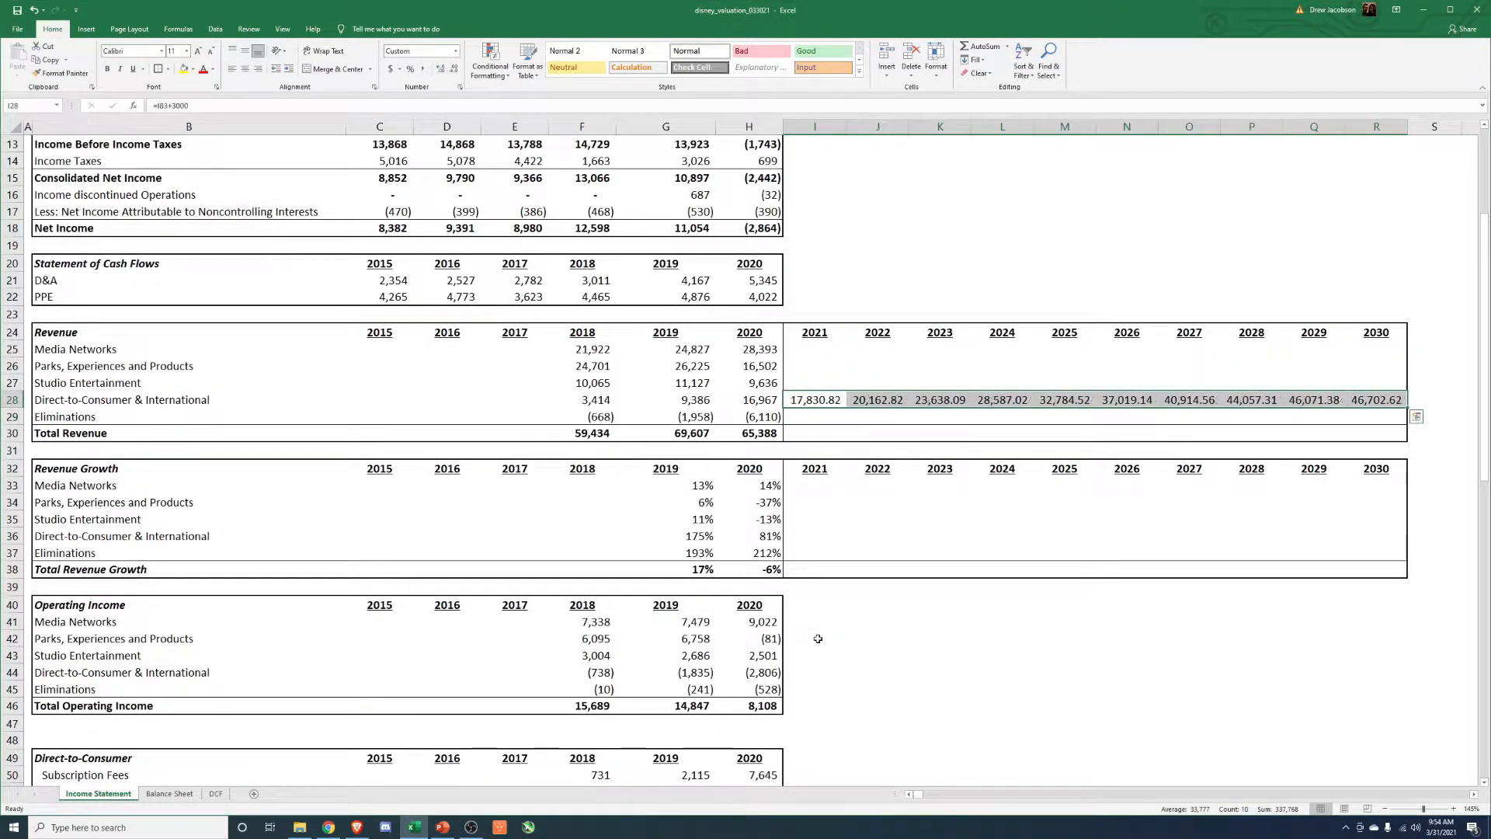
{"action": "key", "text": "alt+h"}
{"action": "key", "text": "k"}
{"action": "key", "text": "alt+h"}
{"action": "key", "text": "9"}
{"action": "key", "text": "alt+h"}
{"action": "key", "text": "9"}
{"action": "key", "text": "Left"}
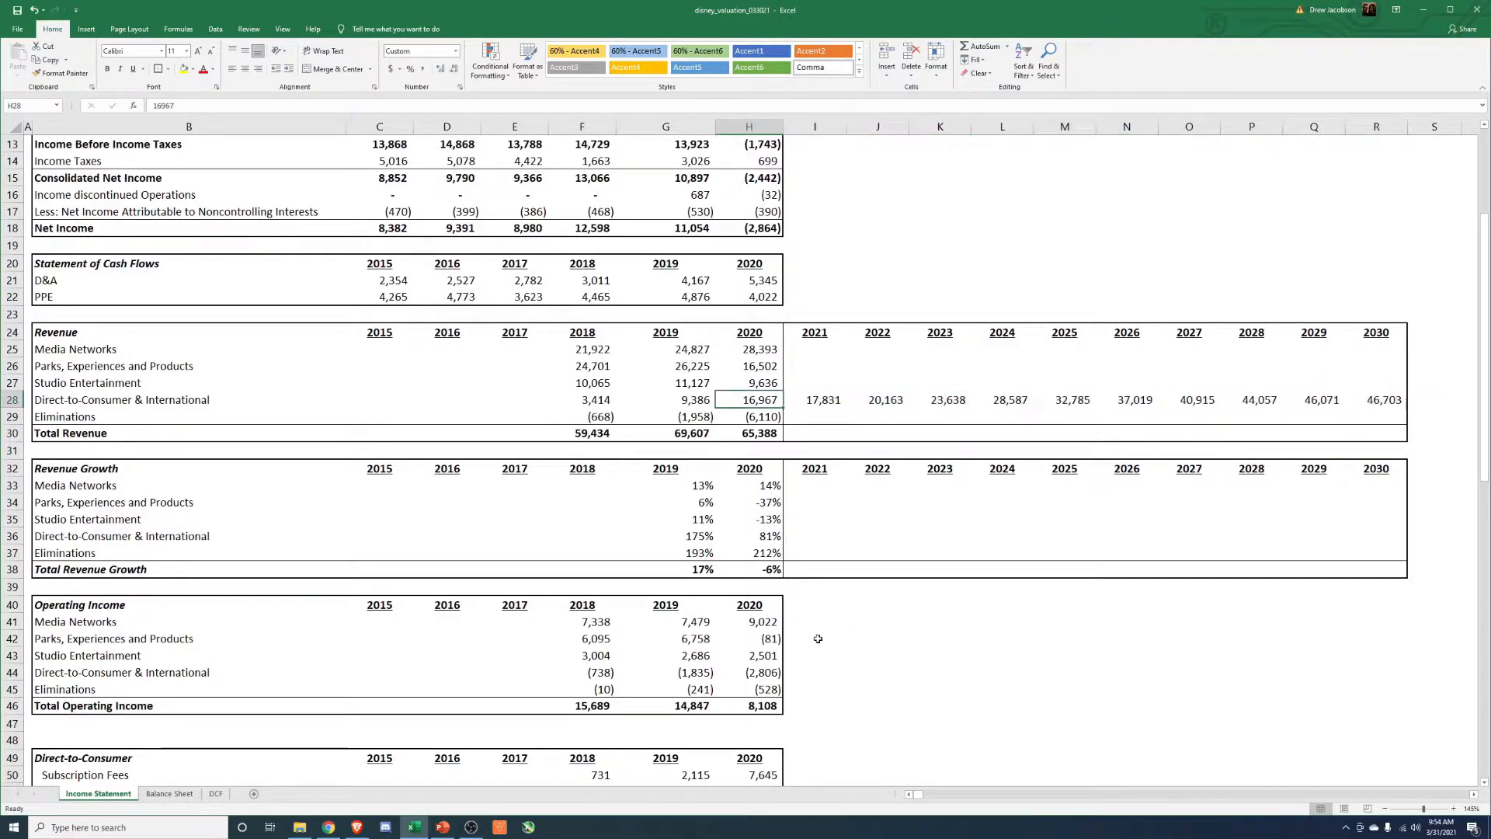
Extend the Direct-to-Consumer & International growth formula in the Revenue Growth table across 2021 through 2030.
{"action": "key", "text": "Down"}
{"action": "key", "text": "Down"}
{"action": "key", "text": "Down"}
{"action": "key", "text": "Down"}
{"action": "key", "text": "Down"}
{"action": "key", "text": "Down"}
{"action": "key", "text": "Down"}
{"action": "key", "text": "Down"}
{"action": "key", "text": "Down"}
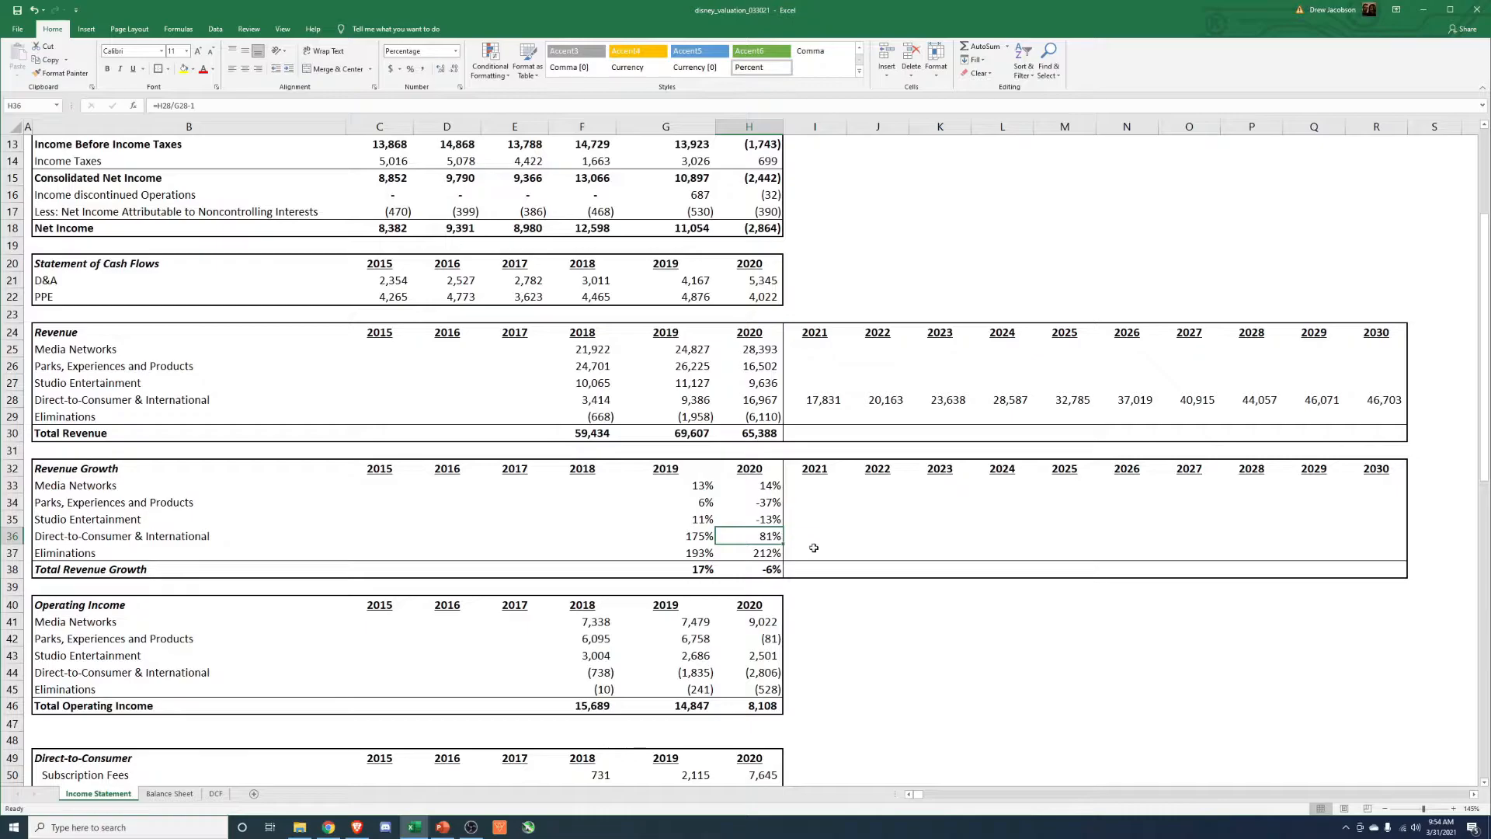
{"action": "key", "text": "Right"}
{"action": "key", "text": "shift+Right"}
{"action": "key", "text": "shift+Right"}
{"action": "key", "text": "shift+Right"}
{"action": "key", "text": "shift+Right"}
{"action": "key", "text": "shift+Right"}
{"action": "key", "text": "shift+Right"}
{"action": "key", "text": "shift+Right"}
{"action": "key", "text": "shift+Right"}
{"action": "key", "text": "shift+Right"}
{"action": "key", "text": "alt+h"}
{"action": "key", "text": "v"}
{"action": "key", "text": "s"}
{"action": "key", "text": "f"}
{"action": "key", "text": "Return"}
{"action": "key", "text": "Escape"}
Review the projected Direct-to-Consumer & International growth rates by year against the streaming subscription and revenue tables.
{"action": "key", "text": "Down"}
{"action": "key", "text": "Up"}
{"action": "key", "text": "Left"}
{"action": "key", "text": "Right"}
{"action": "key", "text": "Right"}
{"action": "key", "text": "Right"}
{"action": "key", "text": "Right"}
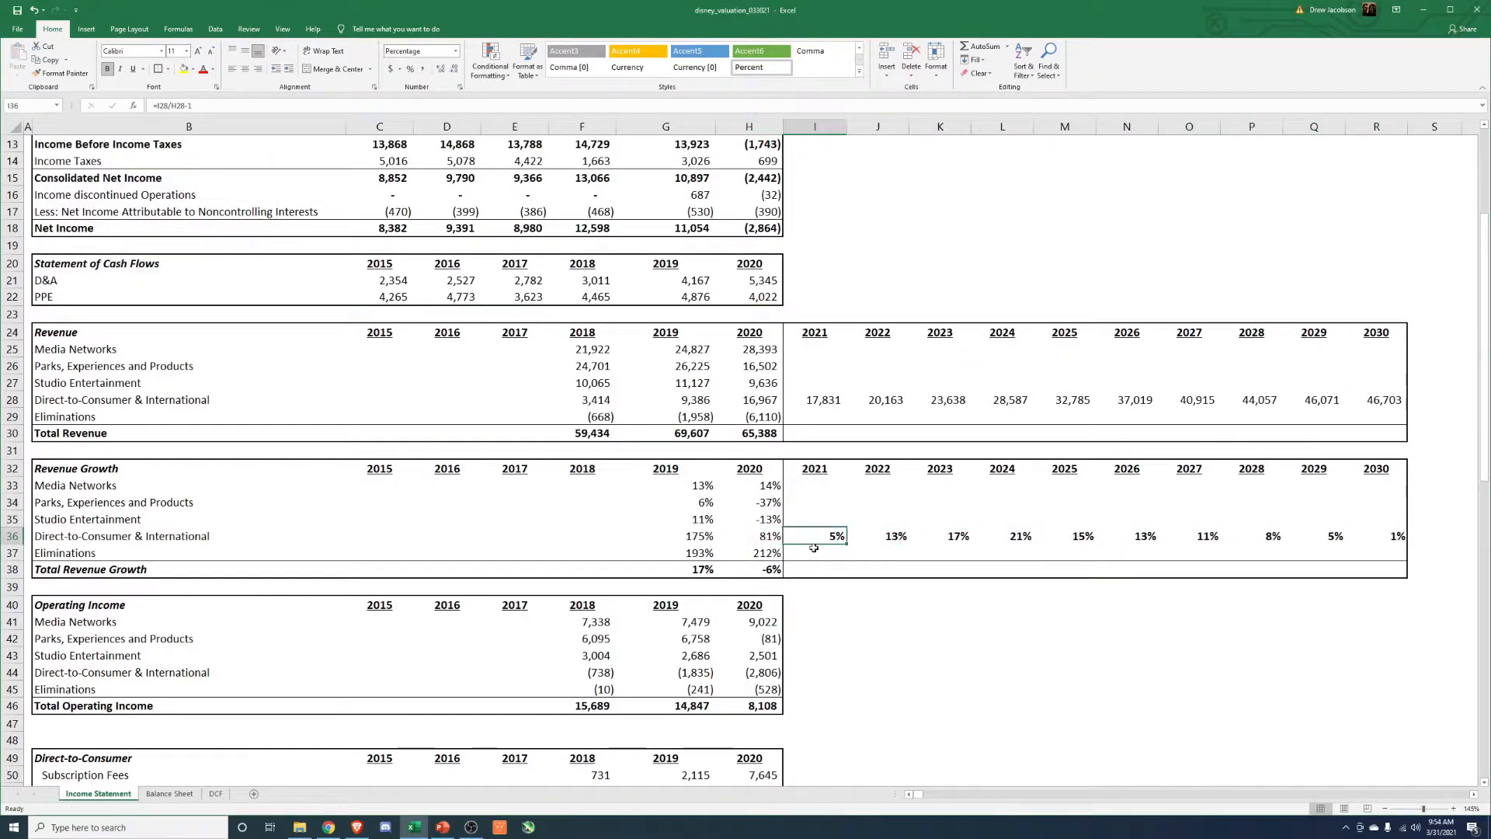
{"action": "key", "text": "Right"}
{"action": "key", "text": "Right"}
{"action": "key", "text": "Right"}
{"action": "key", "text": "Right"}
{"action": "key", "text": "Right"}
{"action": "key", "text": "Right"}
{"action": "key", "text": "Left"}
{"action": "key", "text": "Left"}
{"action": "key", "text": "Left"}
{"action": "key", "text": "Left"}
{"action": "key", "text": "Left"}
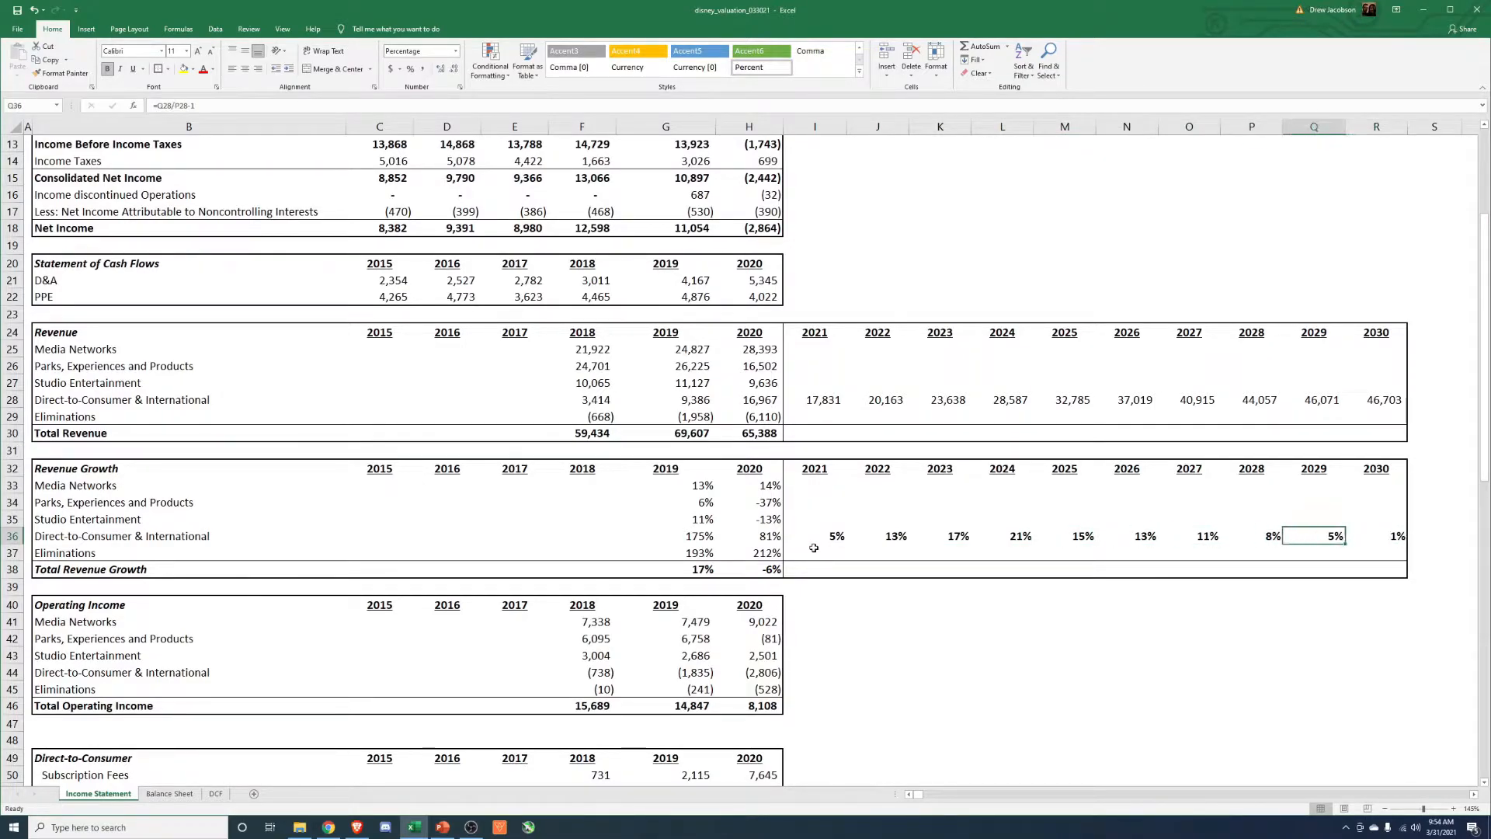
{"action": "key", "text": "Left"}
{"action": "key", "text": "Left"}
{"action": "key", "text": "Left"}
{"action": "key", "text": "Left"}
{"action": "key", "text": "Right"}
{"action": "key", "text": "Right"}
{"action": "key", "text": "Right"}
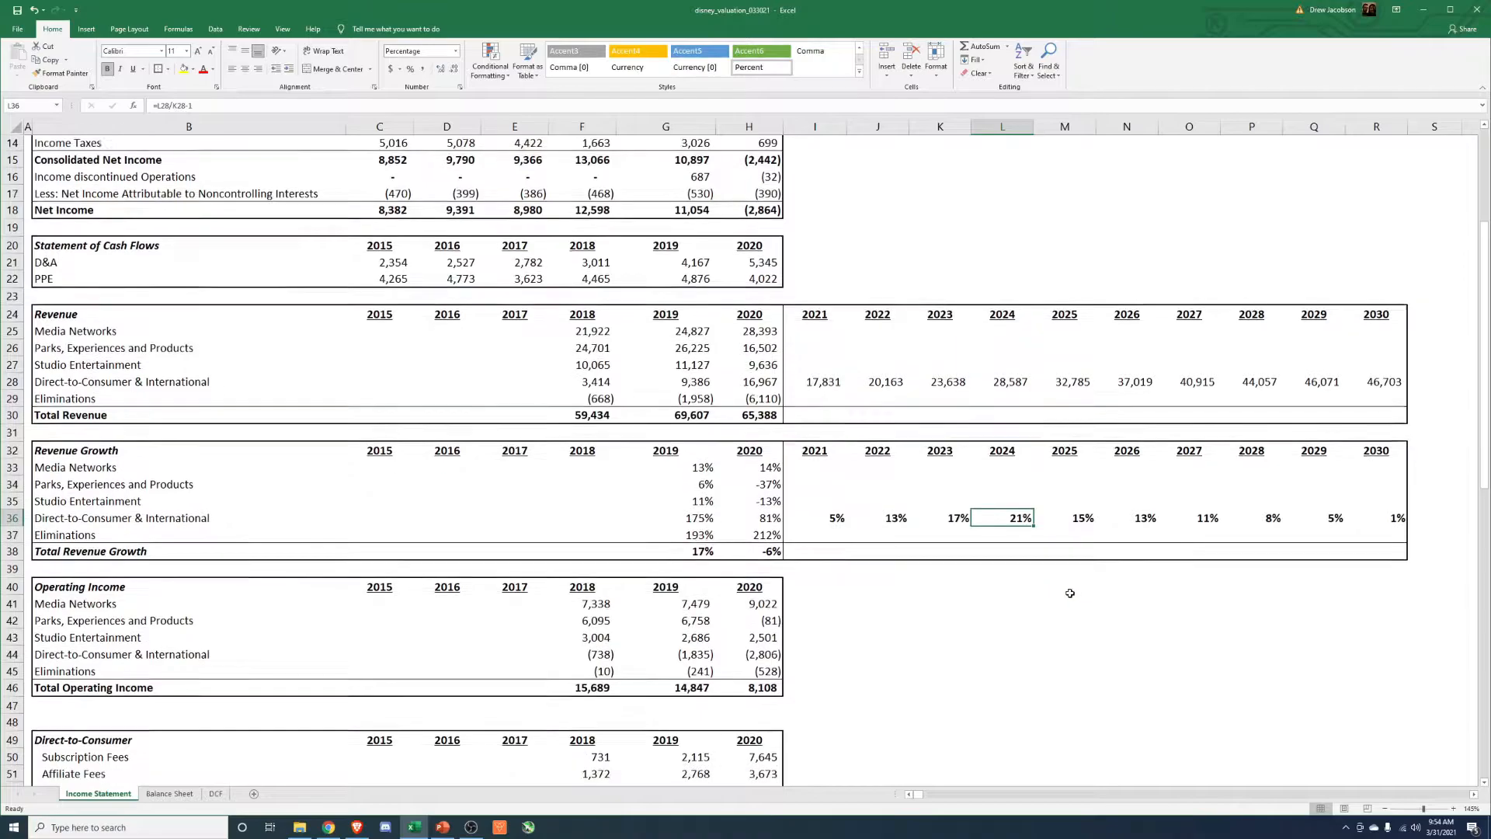
{"action": "scroll", "coordinate": [1072, 689], "scroll_direction": "down", "scroll_amount": 14}
{"action": "scroll", "coordinate": [961, 629], "scroll_direction": "down", "scroll_amount": 2}
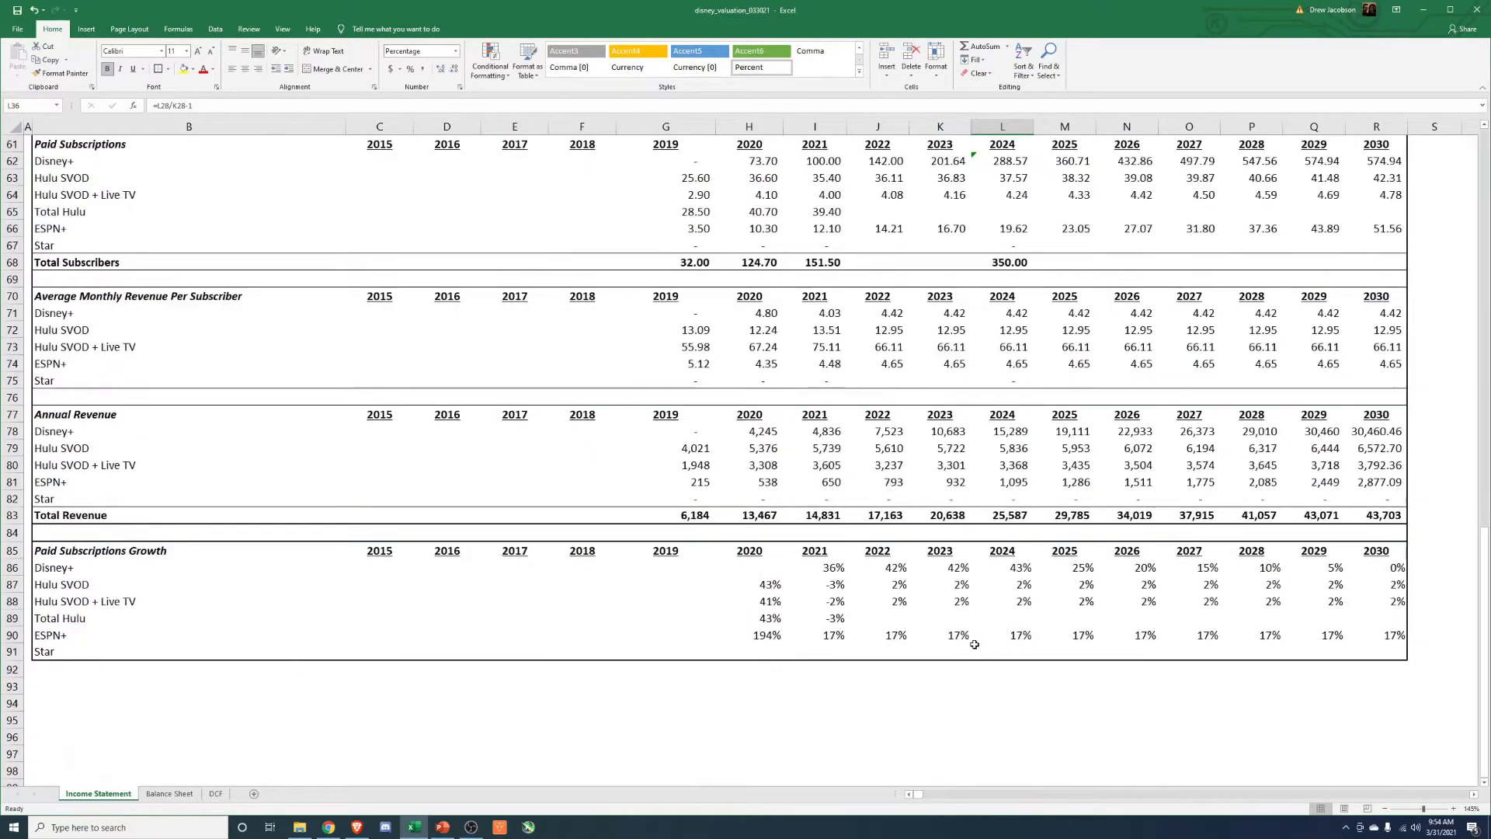
{"action": "scroll", "coordinate": [1015, 535], "scroll_direction": "up", "scroll_amount": 3}
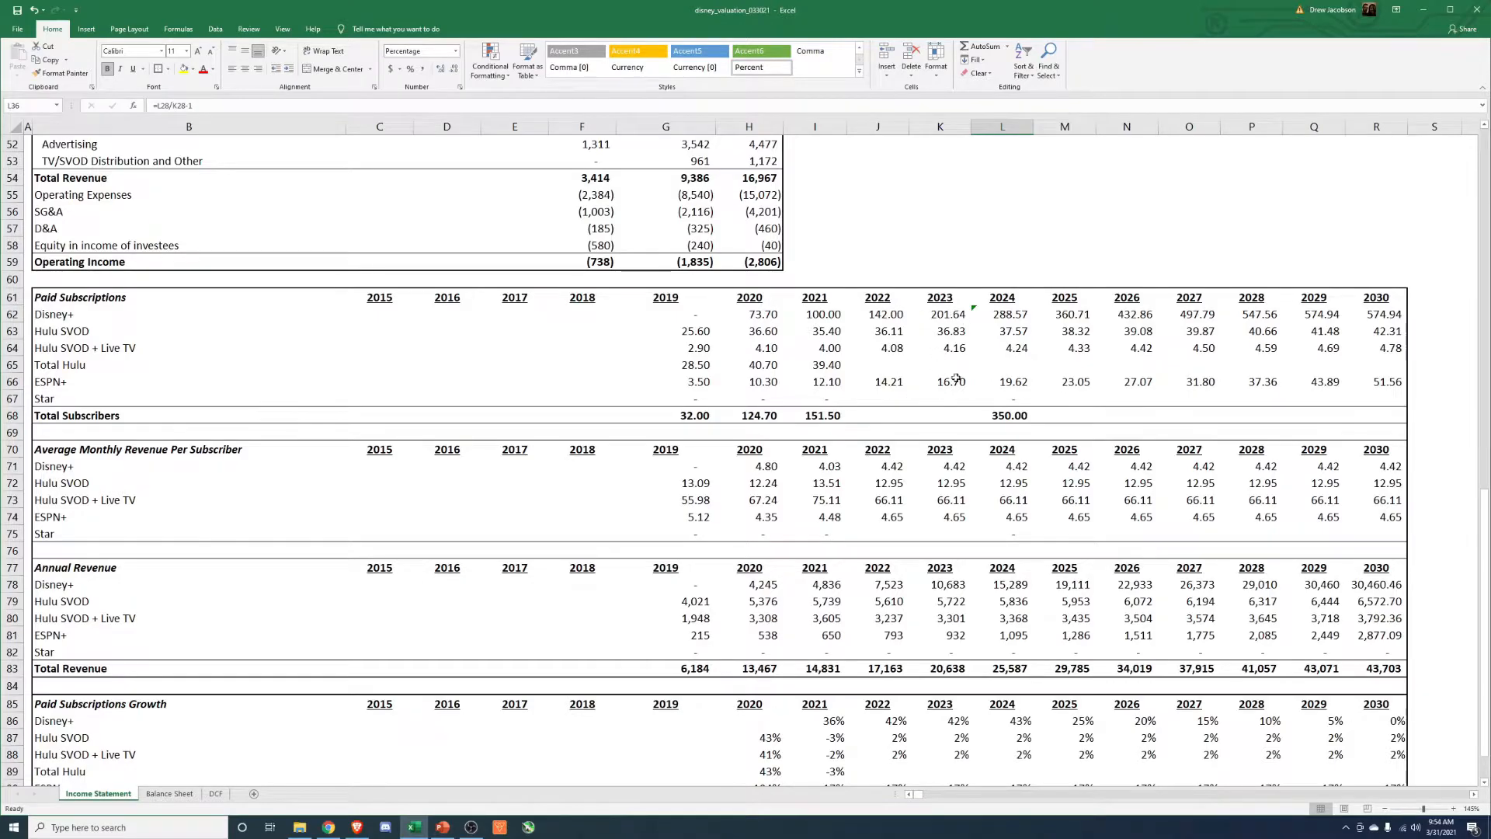
{"action": "scroll", "coordinate": [1036, 378], "scroll_direction": "up", "scroll_amount": 14}
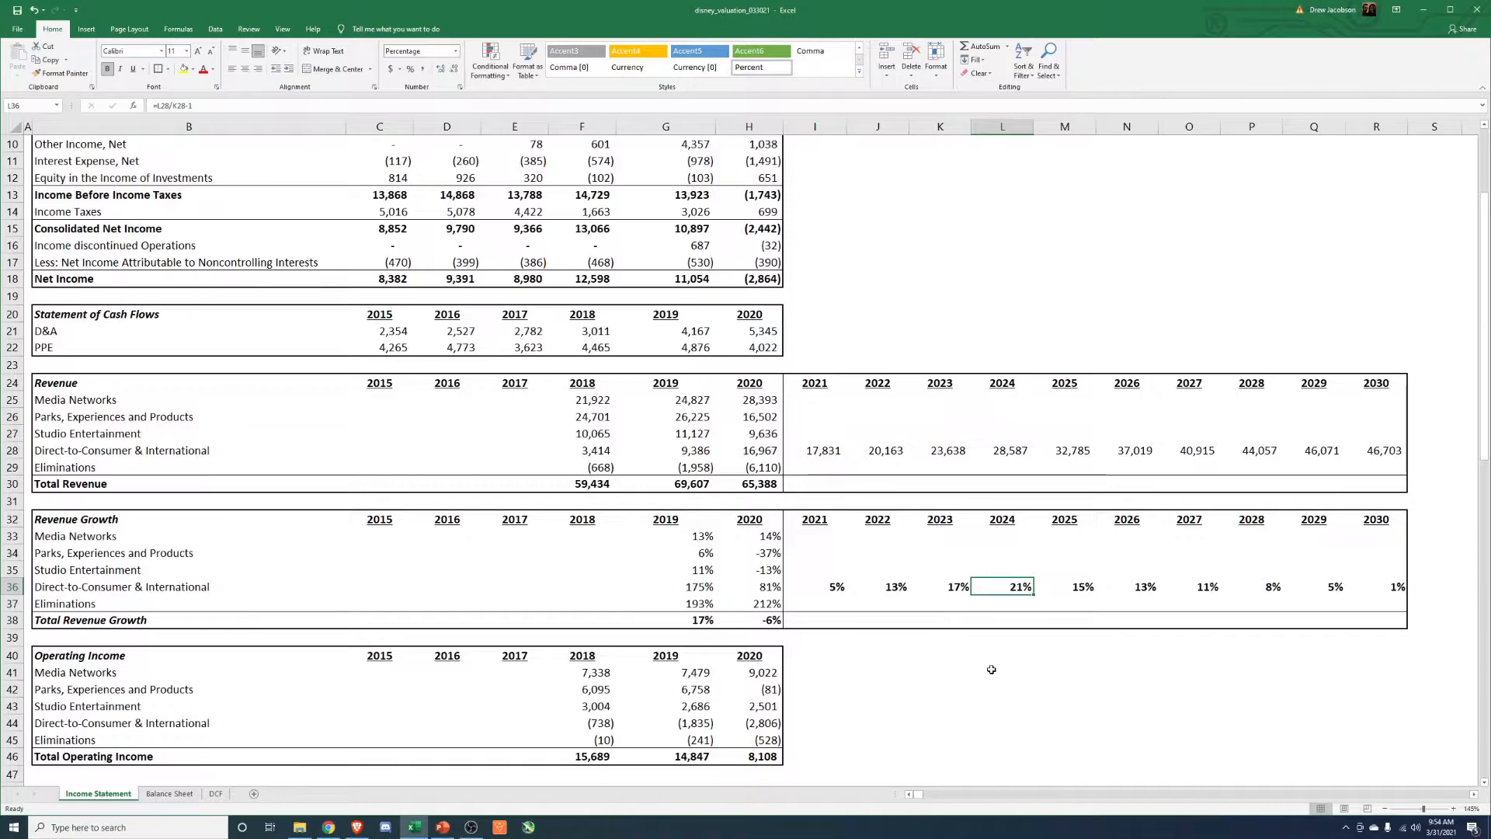
Set the 2021 Parks, Experiences and Products revenue to 26,225.
{"action": "left_click", "coordinate": [814, 552]}
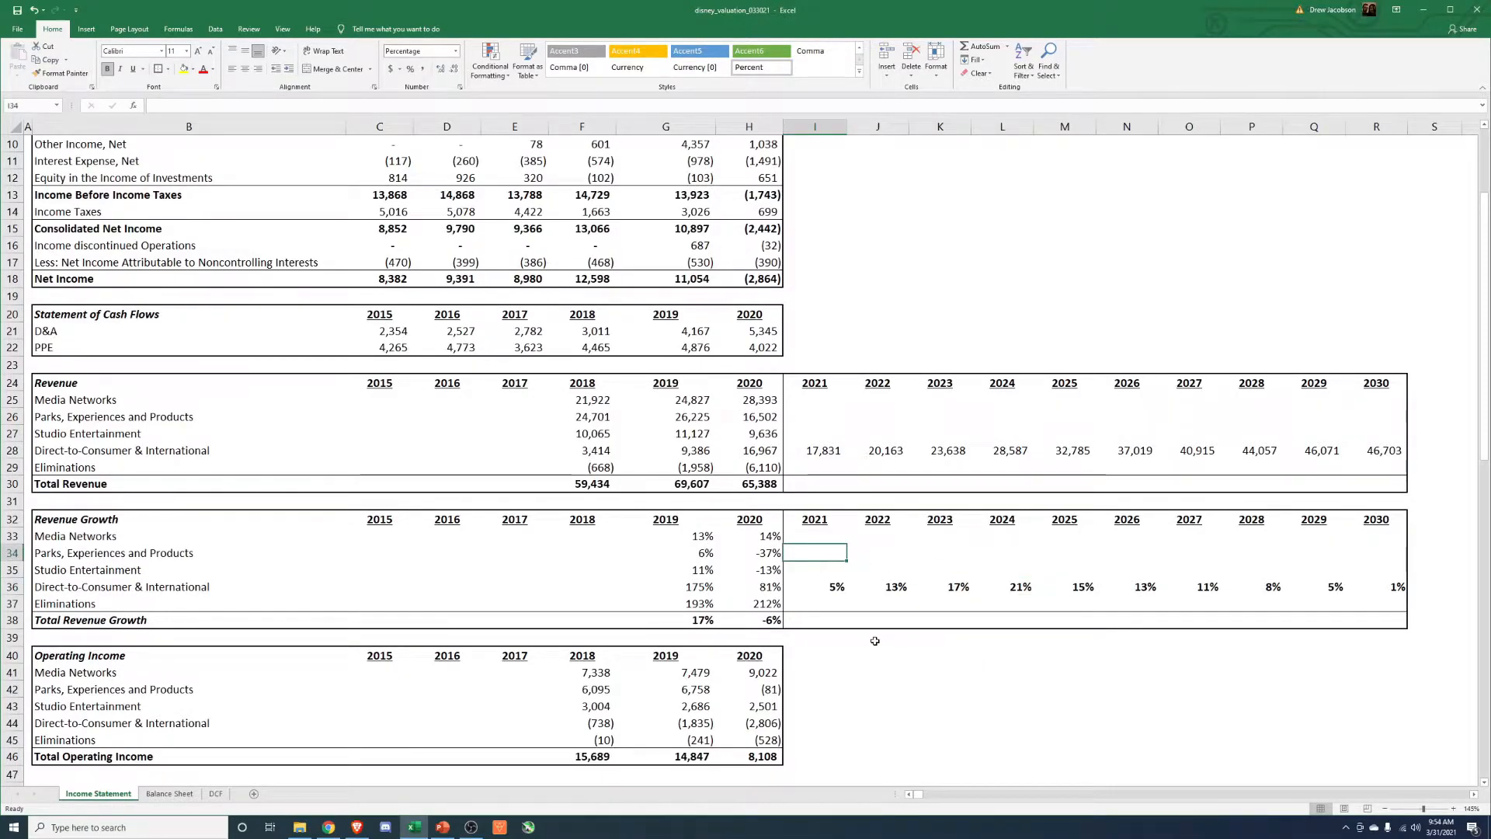
{"action": "left_click", "coordinate": [814, 417]}
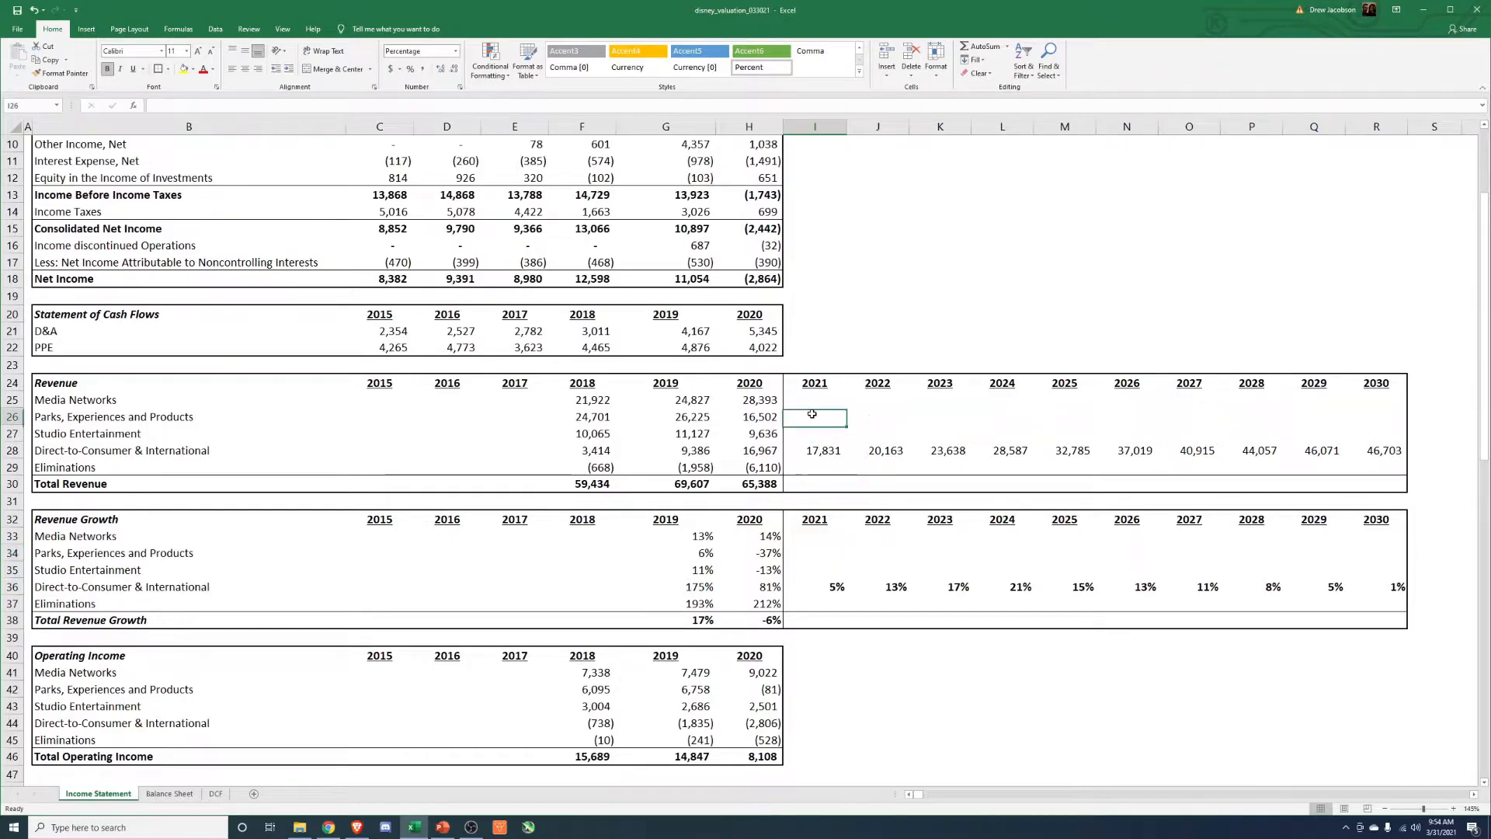
{"action": "type", "text": "26,225"}
{"action": "key", "text": "Return"}
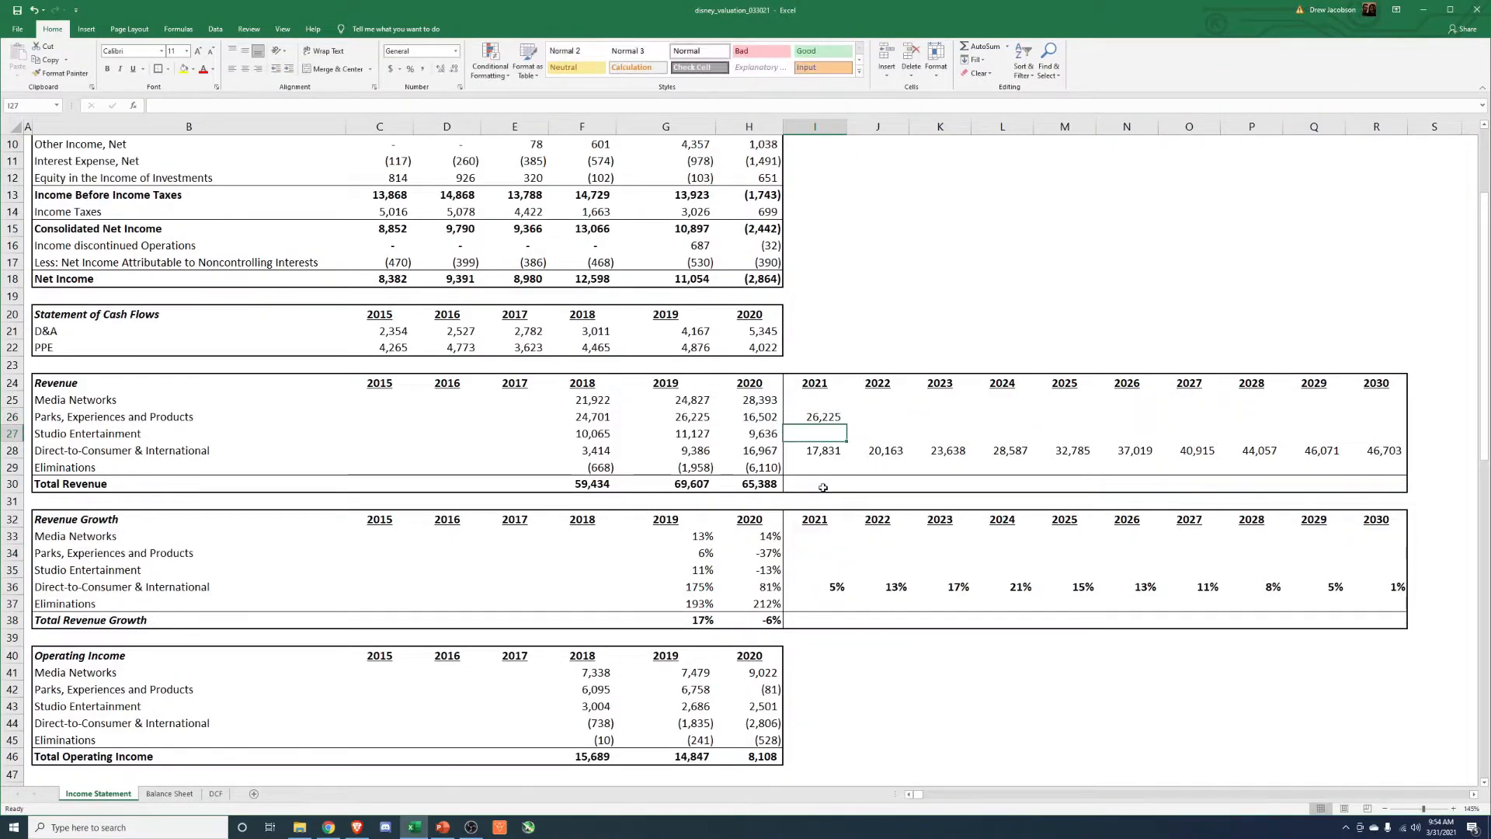
Calculate the 2021 Parks, Experiences and Products growth as 2021 revenue divided by 2020 revenue minus 1.
{"action": "left_click", "coordinate": [810, 553]}
{"action": "type", "text": "="}
{"action": "key", "text": "Up"}
{"action": "key", "text": "Up"}
{"action": "key", "text": "Up"}
{"action": "key", "text": "Up"}
{"action": "key", "text": "Up"}
{"action": "key", "text": "Up"}
{"action": "key", "text": "Up"}
{"action": "key", "text": "Up"}
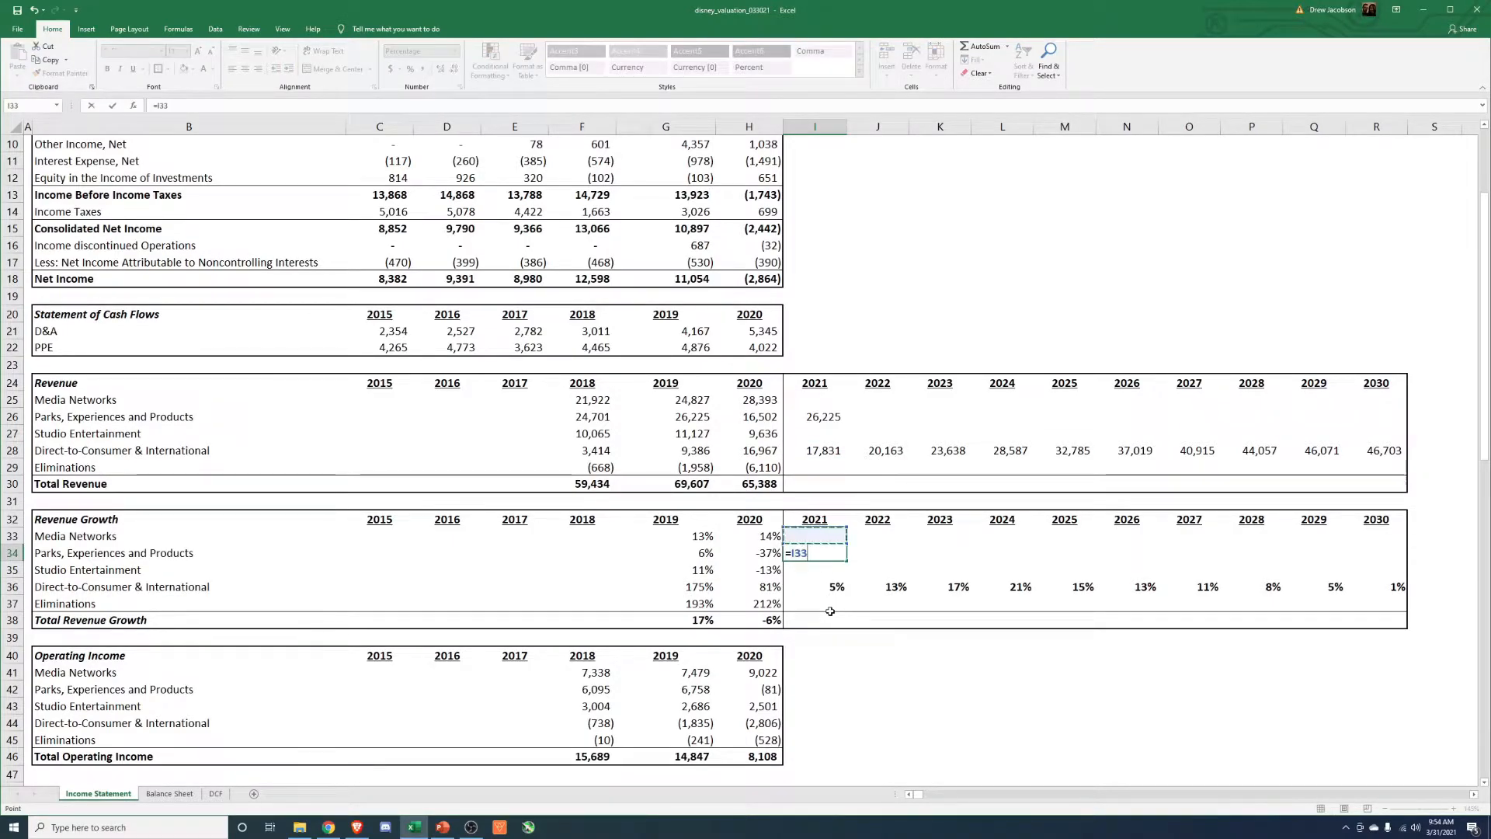
{"action": "type", "text": "/"}
{"action": "key", "text": "Up"}
{"action": "key", "text": "Up"}
{"action": "key", "text": "Up"}
{"action": "key", "text": "Up"}
{"action": "key", "text": "Up"}
{"action": "key", "text": "Up"}
{"action": "key", "text": "Up"}
{"action": "key", "text": "Up"}
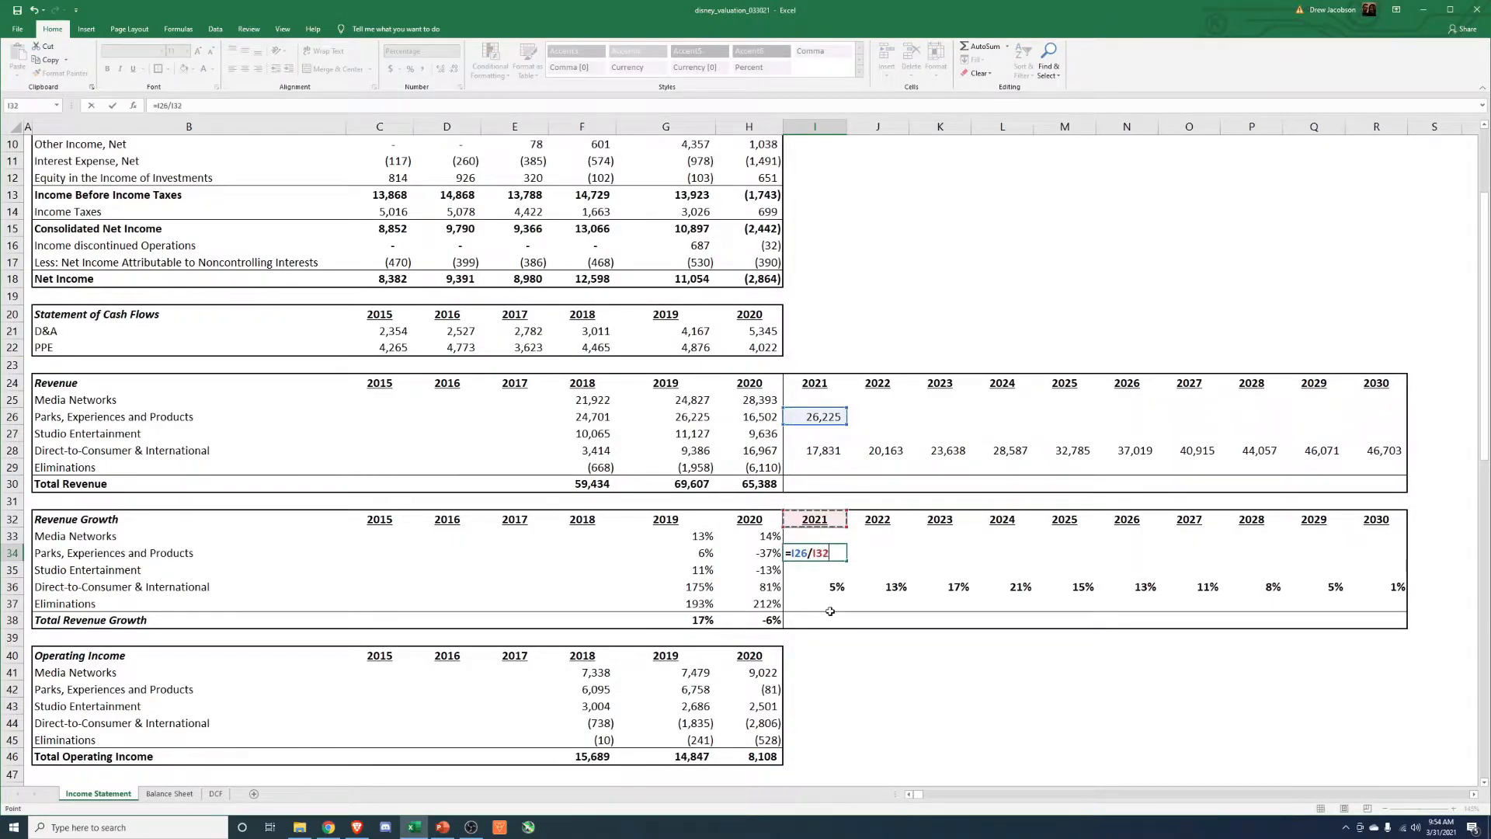
{"action": "key", "text": "Left"}
{"action": "type", "text": "-1"}
{"action": "key", "text": "Tab"}
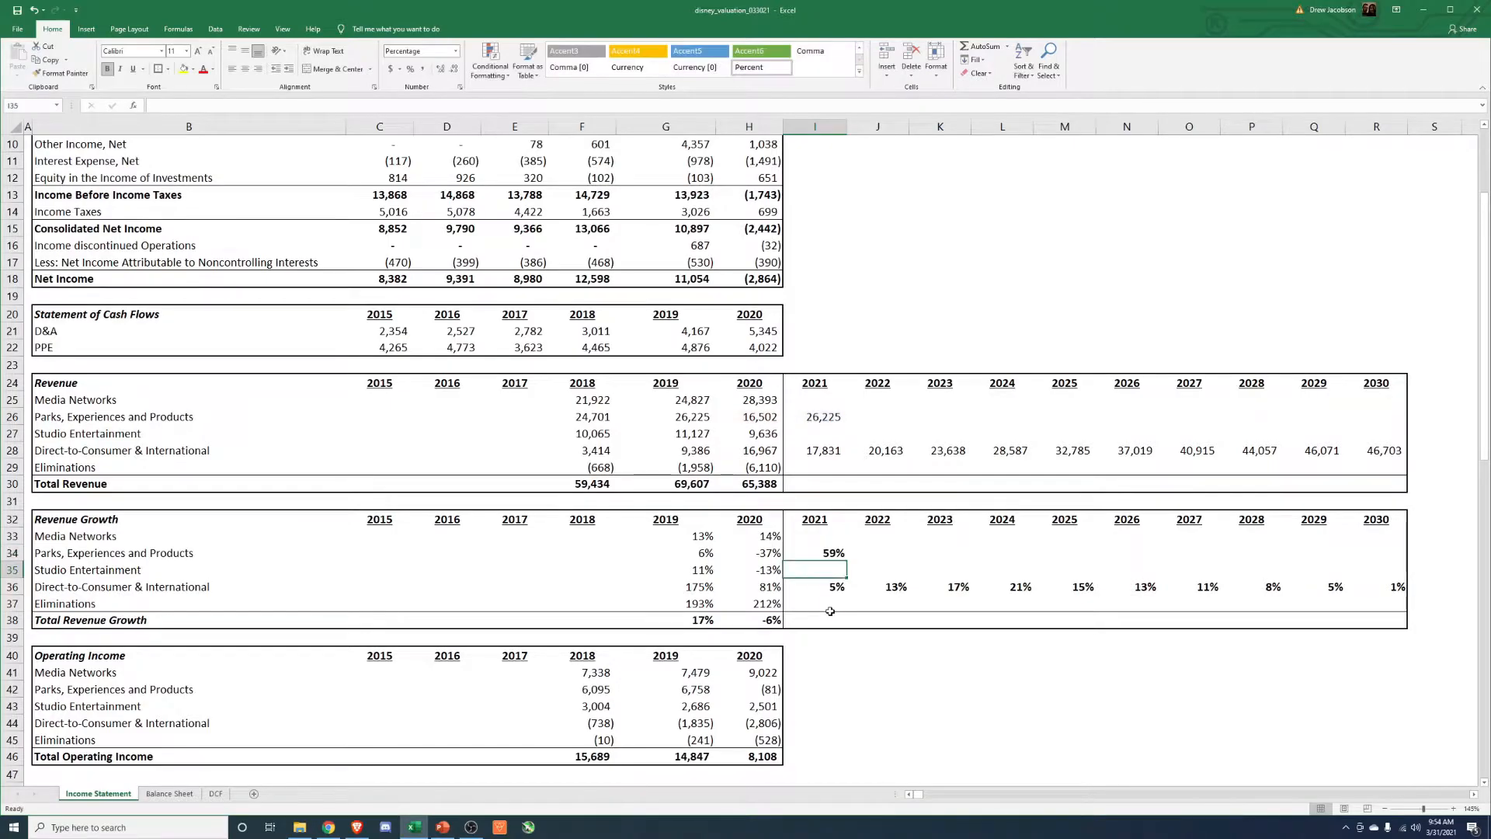
Set the 2022 Parks, Experiences and Products growth to 5% and link the 2023 growth to the 2022 cell.
{"action": "type", "text": "5"}
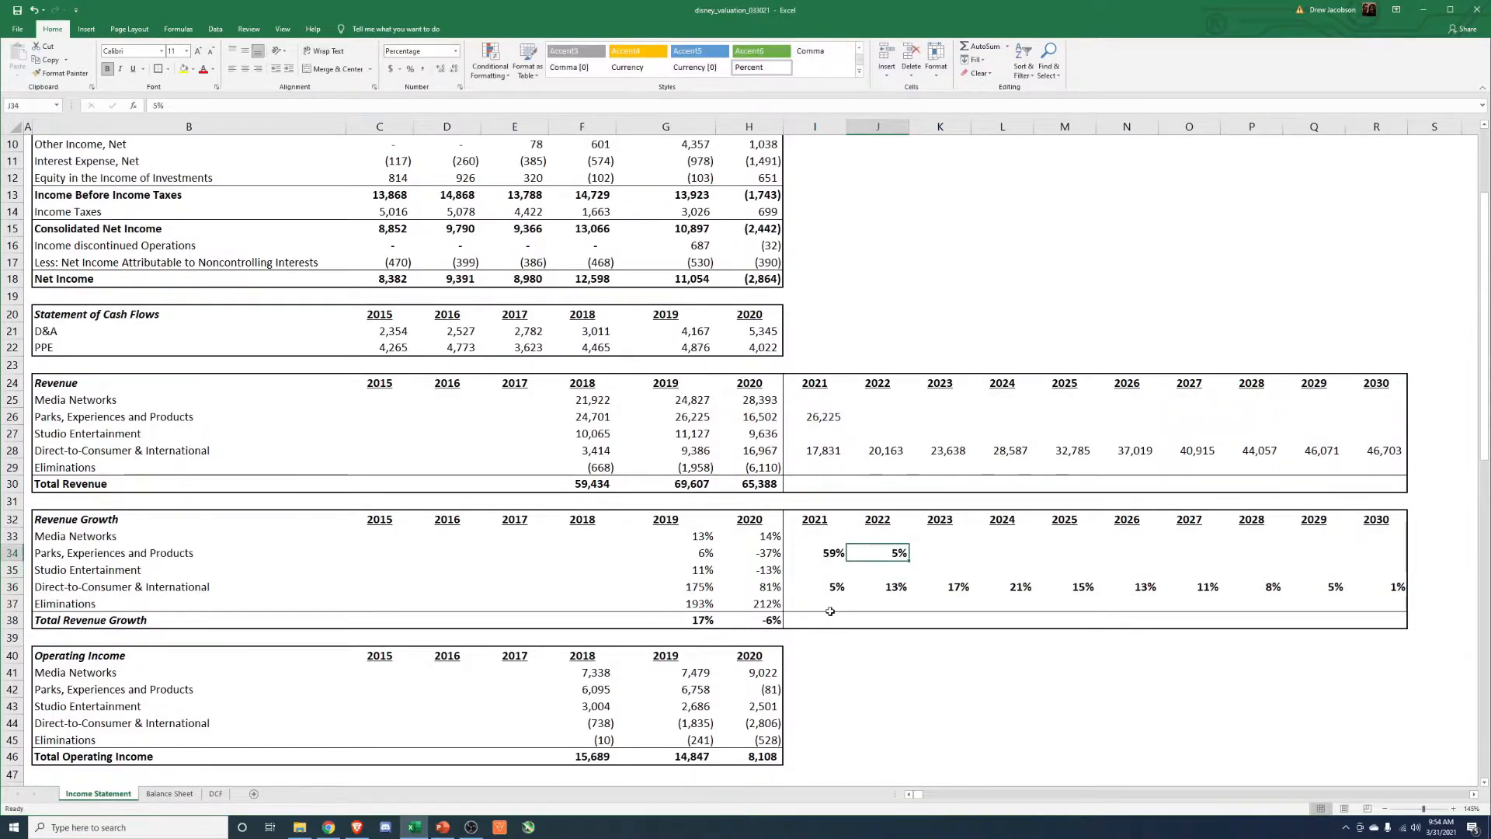
{"action": "key", "text": "ctrl+c"}
{"action": "key", "text": "shift+Right"}
{"action": "key", "text": "shift+Right"}
{"action": "key", "text": "shift+Right"}
{"action": "key", "text": "shift+Left"}
{"action": "key", "text": "shift+Left"}
{"action": "key", "text": "shift+Left"}
{"action": "key", "text": "Right"}
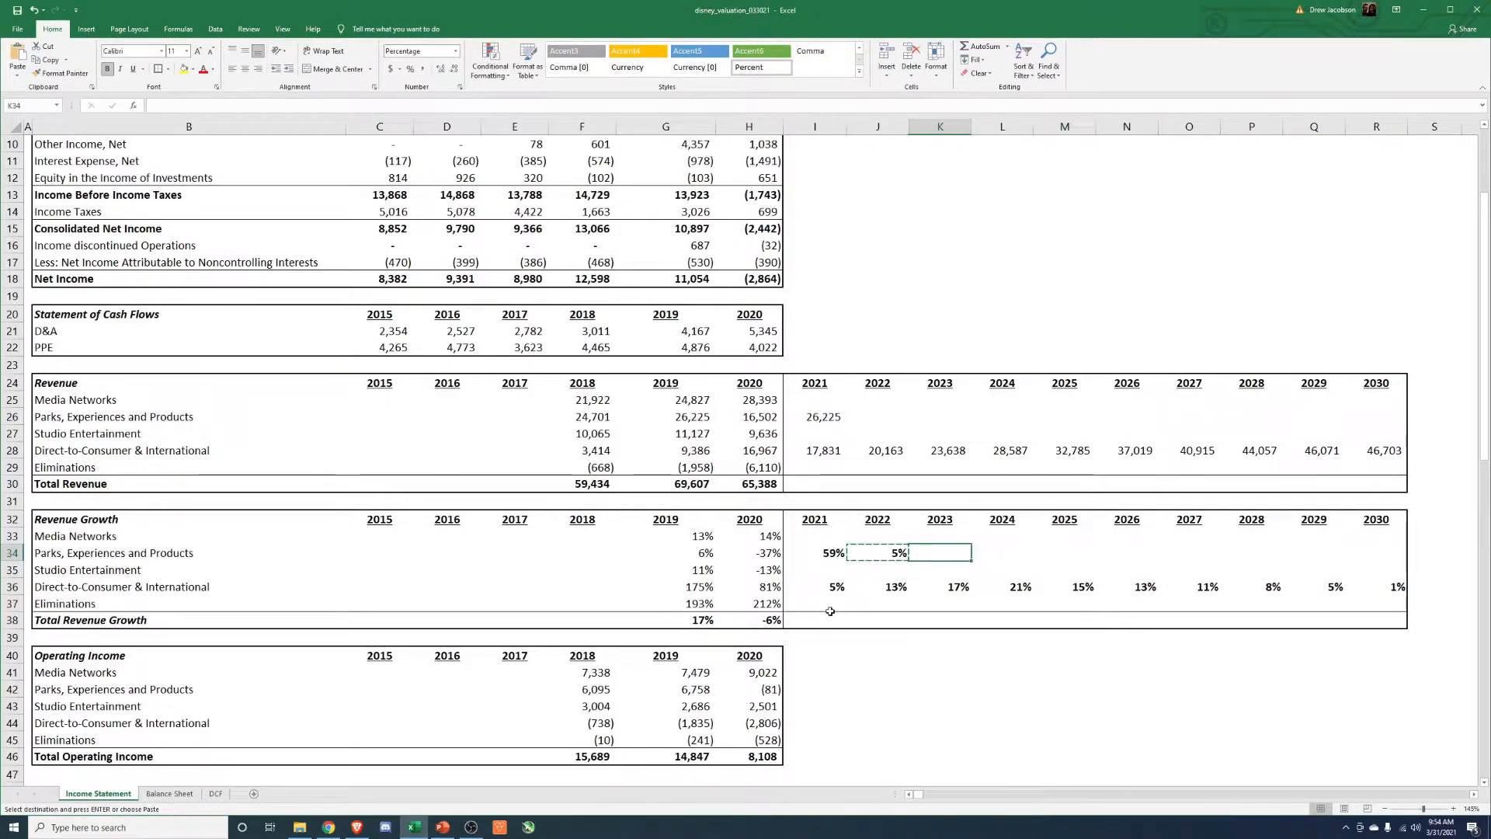
{"action": "key", "text": "Return"}
Extend the linked 2023 Parks, Experiences and Products growth formula across 2024 through 2030.
{"action": "key", "text": "ctrl+c"}
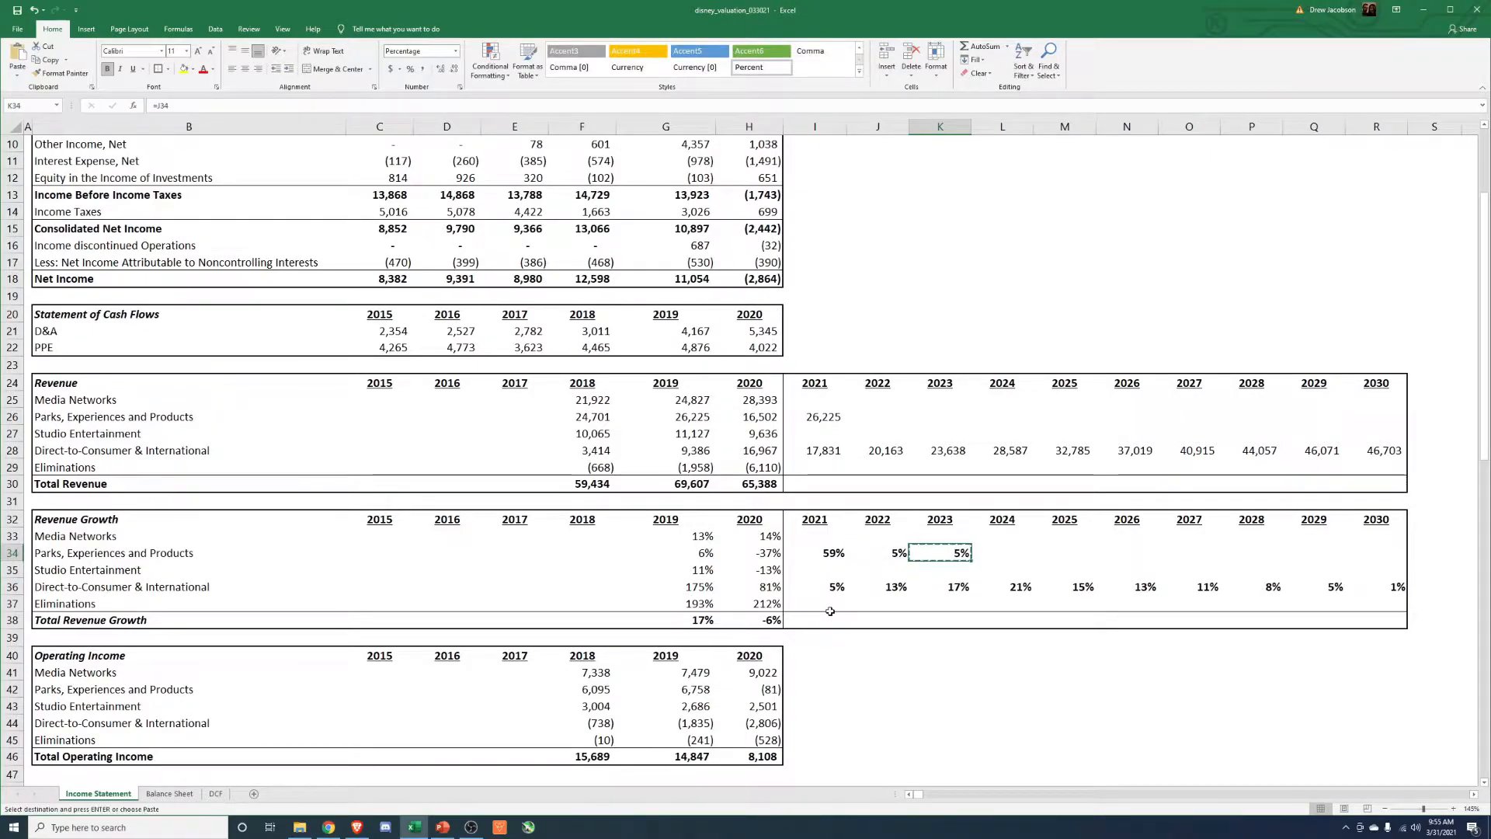
{"action": "key", "text": "Right"}
{"action": "key", "text": "shift+Right"}
{"action": "key", "text": "shift+Right"}
{"action": "key", "text": "shift+Right"}
{"action": "key", "text": "shift+Right"}
{"action": "key", "text": "shift+Right"}
{"action": "key", "text": "shift+Right"}
{"action": "key", "text": "alt+e"}
{"action": "key", "text": "s"}
{"action": "key", "text": "f"}
{"action": "key", "text": "Return"}
{"action": "key", "text": "Escape"}
{"action": "key", "text": "Left"}
{"action": "key", "text": "Up"}
{"action": "key", "text": "Left"}
Calculate the 2022 Parks, Experiences and Products revenue as 2021 revenue times one plus the 2022 growth rate.
{"action": "left_click", "coordinate": [869, 416]}
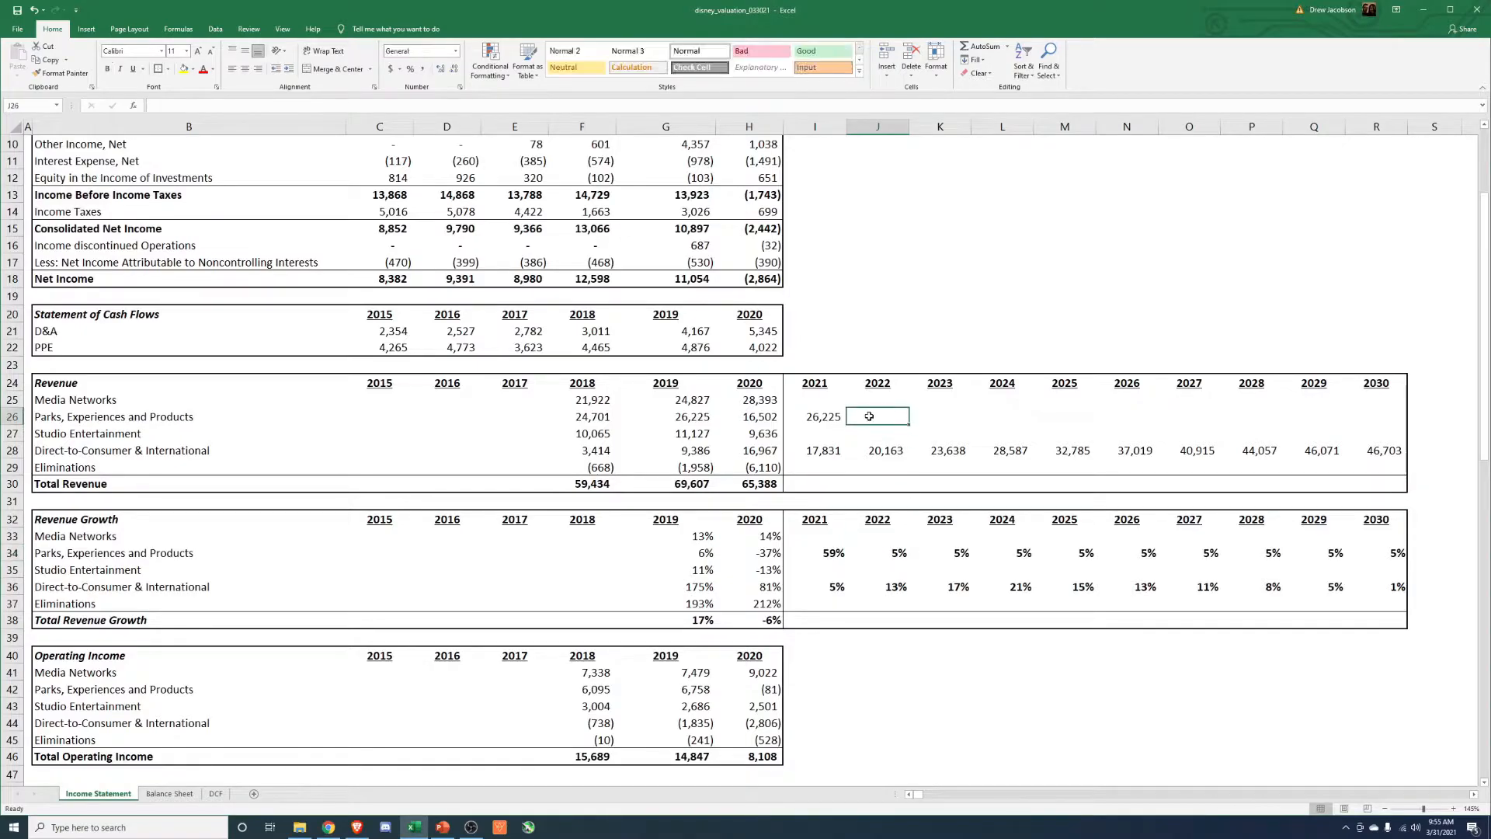
{"action": "type", "text": "="}
{"action": "key", "text": "Left"}
{"action": "type", "text": "*(1+"}
{"action": "left_click", "coordinate": [880, 556]}
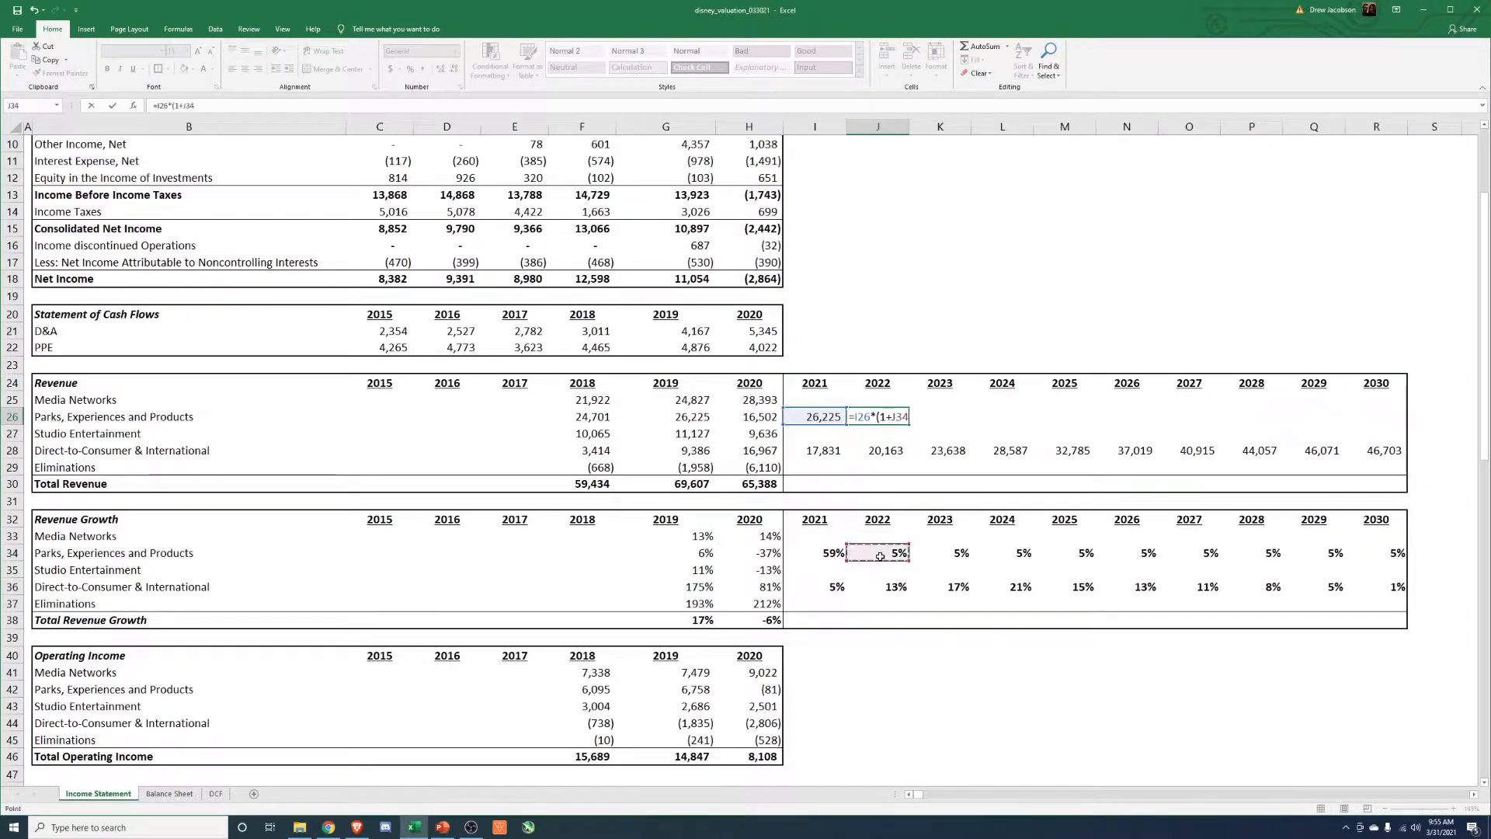
{"action": "key", "text": "Return"}
Extend the 2022 Parks, Experiences and Products revenue formula across 2023 through 2030.
{"action": "key", "text": "Up"}
{"action": "key", "text": "ctrl+c"}
{"action": "key", "text": "Right"}
{"action": "key", "text": "shift+Right"}
{"action": "key", "text": "shift+Right"}
{"action": "key", "text": "shift+Right"}
{"action": "key", "text": "shift+Right"}
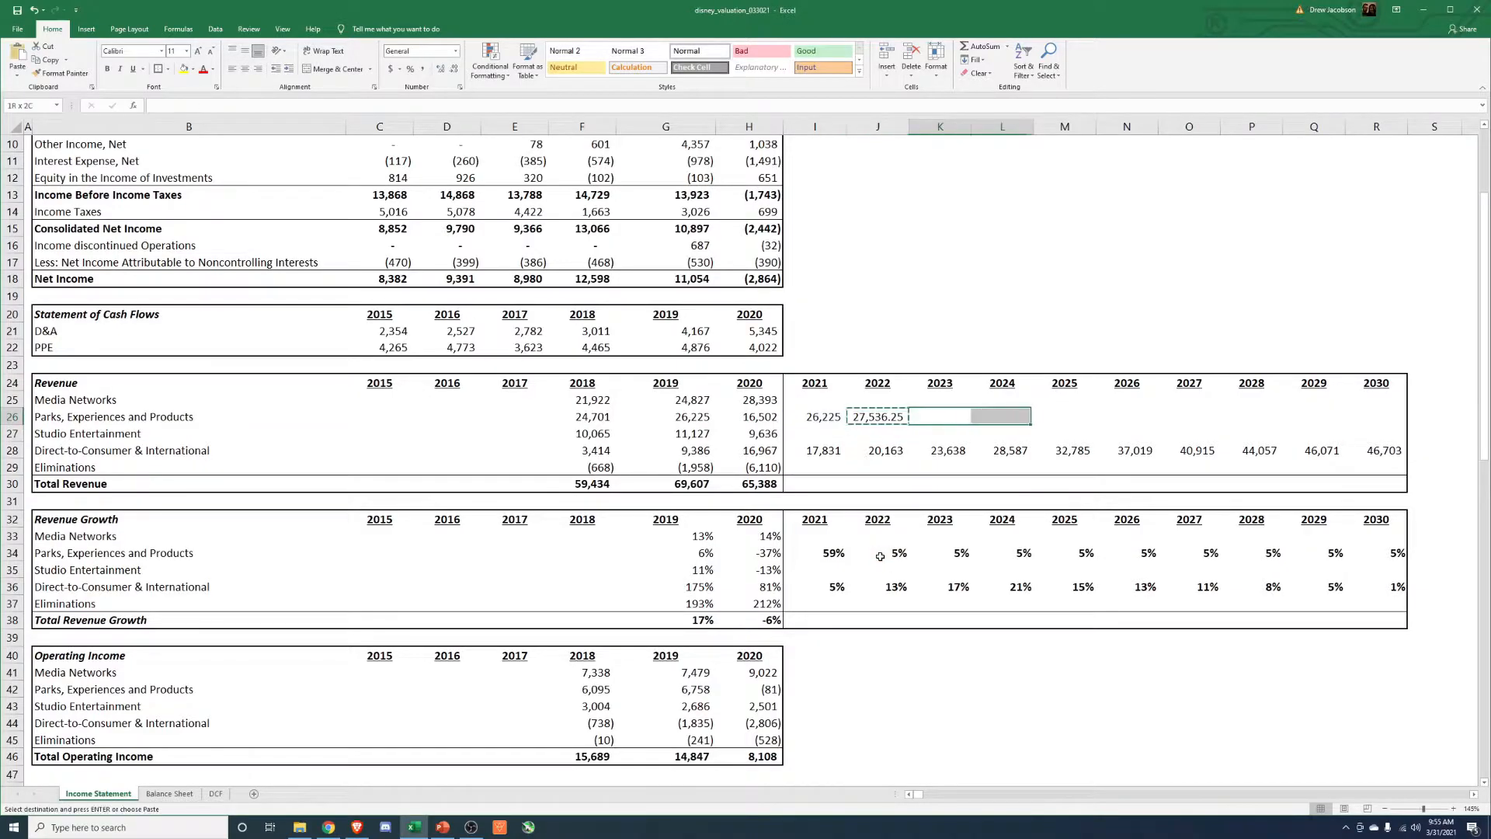
{"action": "key", "text": "shift+Right"}
{"action": "key", "text": "shift+Right"}
{"action": "key", "text": "shift+Right"}
{"action": "key", "text": "alt+e"}
{"action": "key", "text": "s"}
{"action": "key", "text": "f"}
{"action": "key", "text": "Return"}
{"action": "key", "text": "Escape"}
Format the 2022 to 2030 Parks, Experiences and Products revenues with thousands separators and no decimals.
{"action": "key", "text": "Left"}
{"action": "key", "text": "ctrl+shift+Right"}
{"action": "key", "text": "alt+h"}
{"action": "key", "text": "k"}
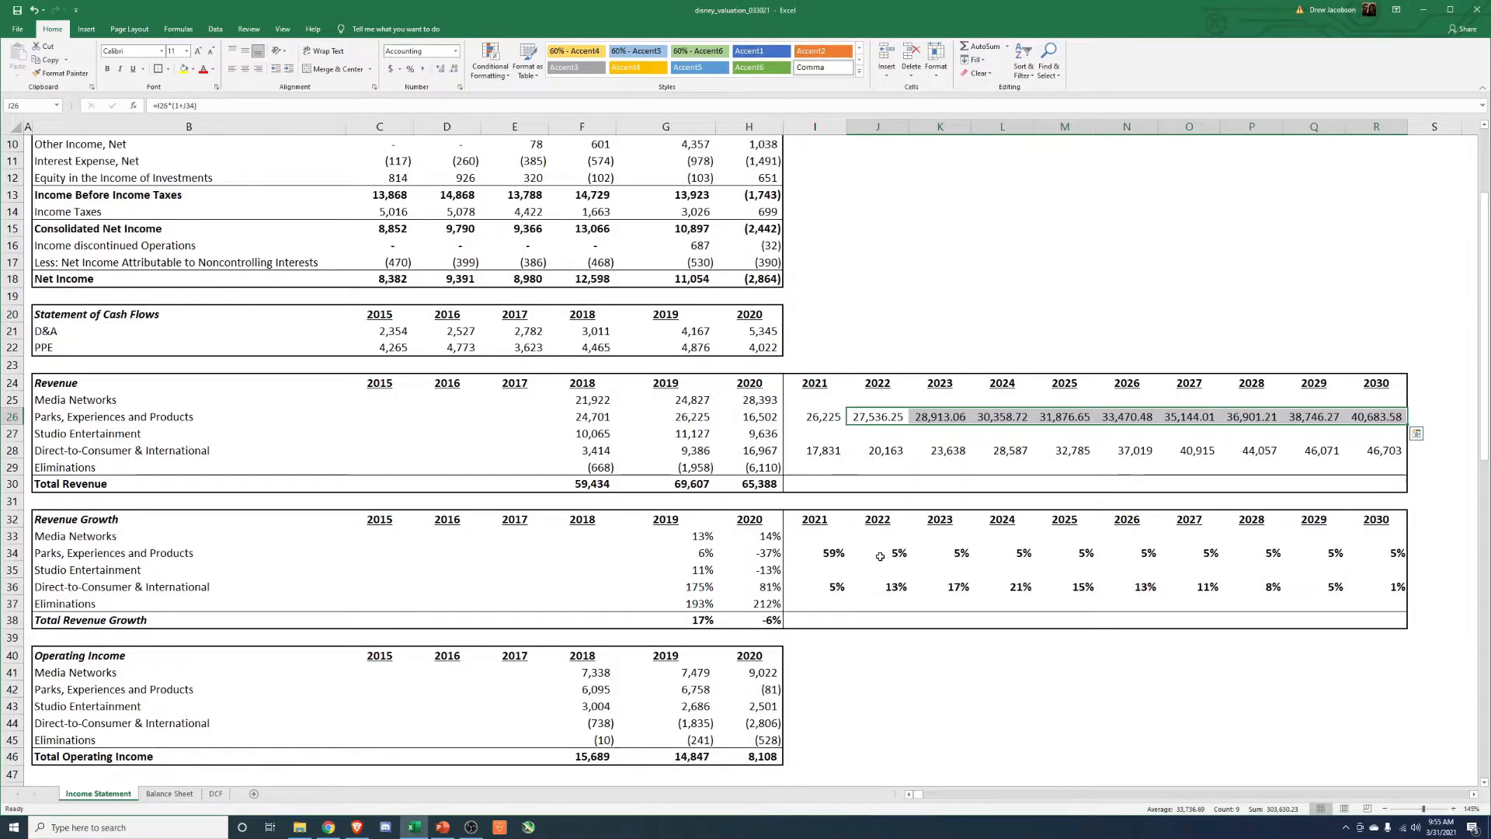
{"action": "key", "text": "alt+h"}
{"action": "key", "text": "9"}
{"action": "key", "text": "alt+h"}
{"action": "key", "text": "9"}
{"action": "key", "text": "Left"}
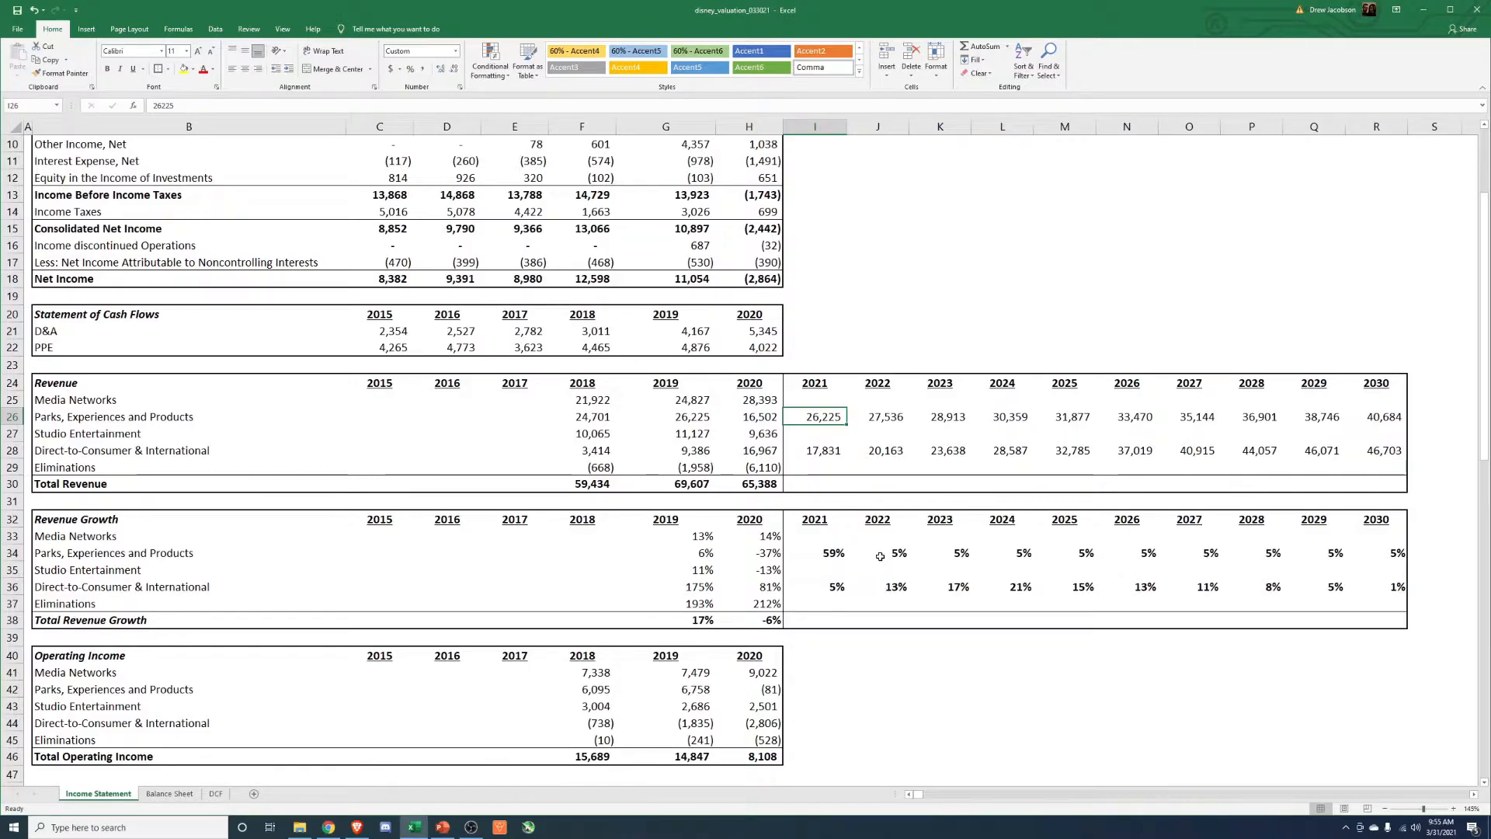
{"action": "key", "text": "Down"}
{"action": "key", "text": "Down"}
{"action": "key", "text": "Down"}
{"action": "key", "text": "Down"}
{"action": "key", "text": "Down"}
{"action": "key", "text": "Down"}
{"action": "key", "text": "Down"}
{"action": "key", "text": "Down"}
{"action": "key", "text": "Down"}
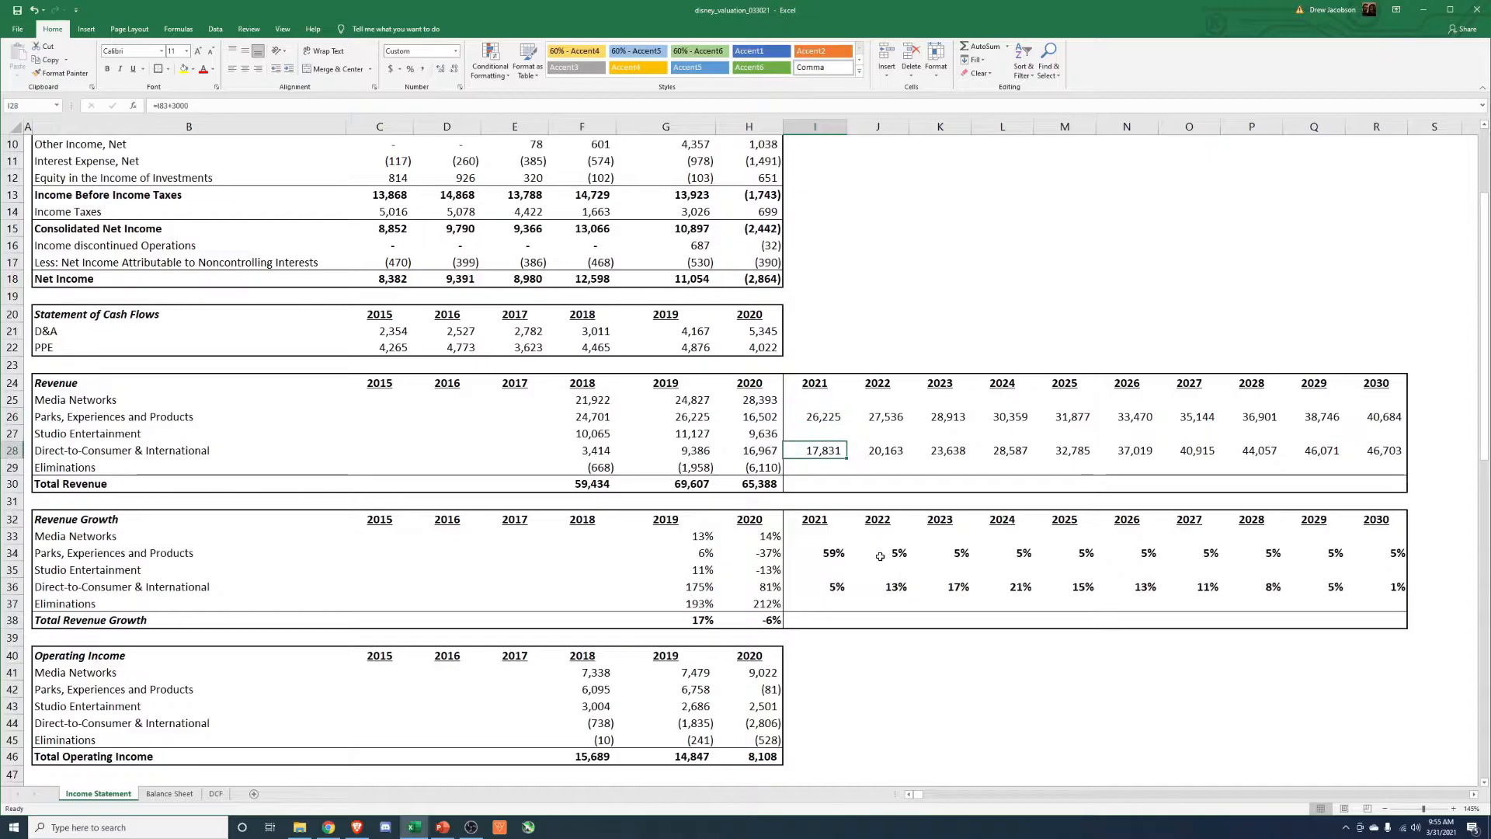
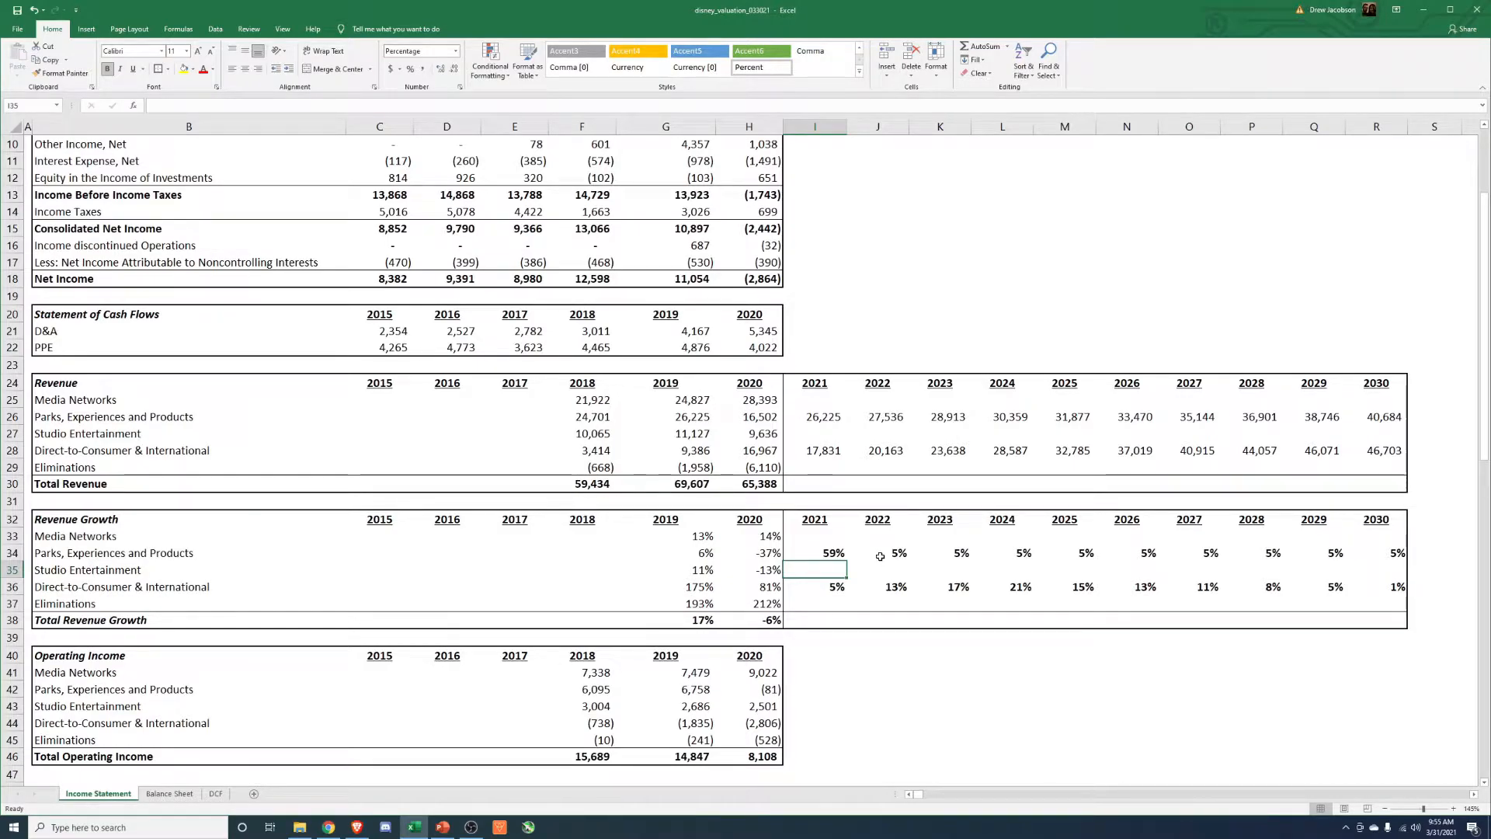
Set the 2021 Studio Entertainment revenue equal to its 2019 revenue with a formula.
{"action": "left_click", "coordinate": [823, 437]}
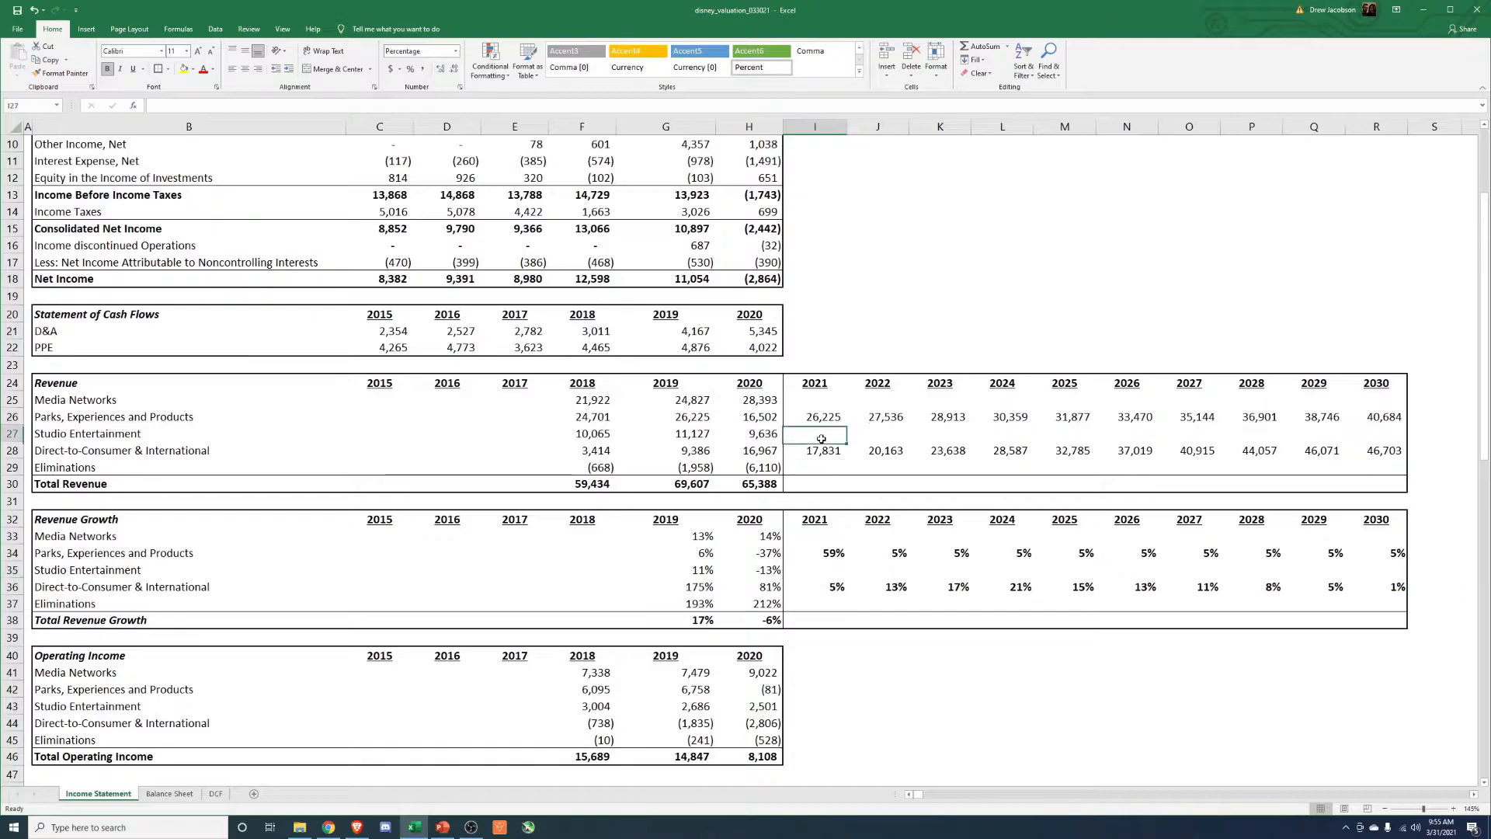
{"action": "type", "text": "="}
{"action": "key", "text": "Left"}
{"action": "key", "text": "Left"}
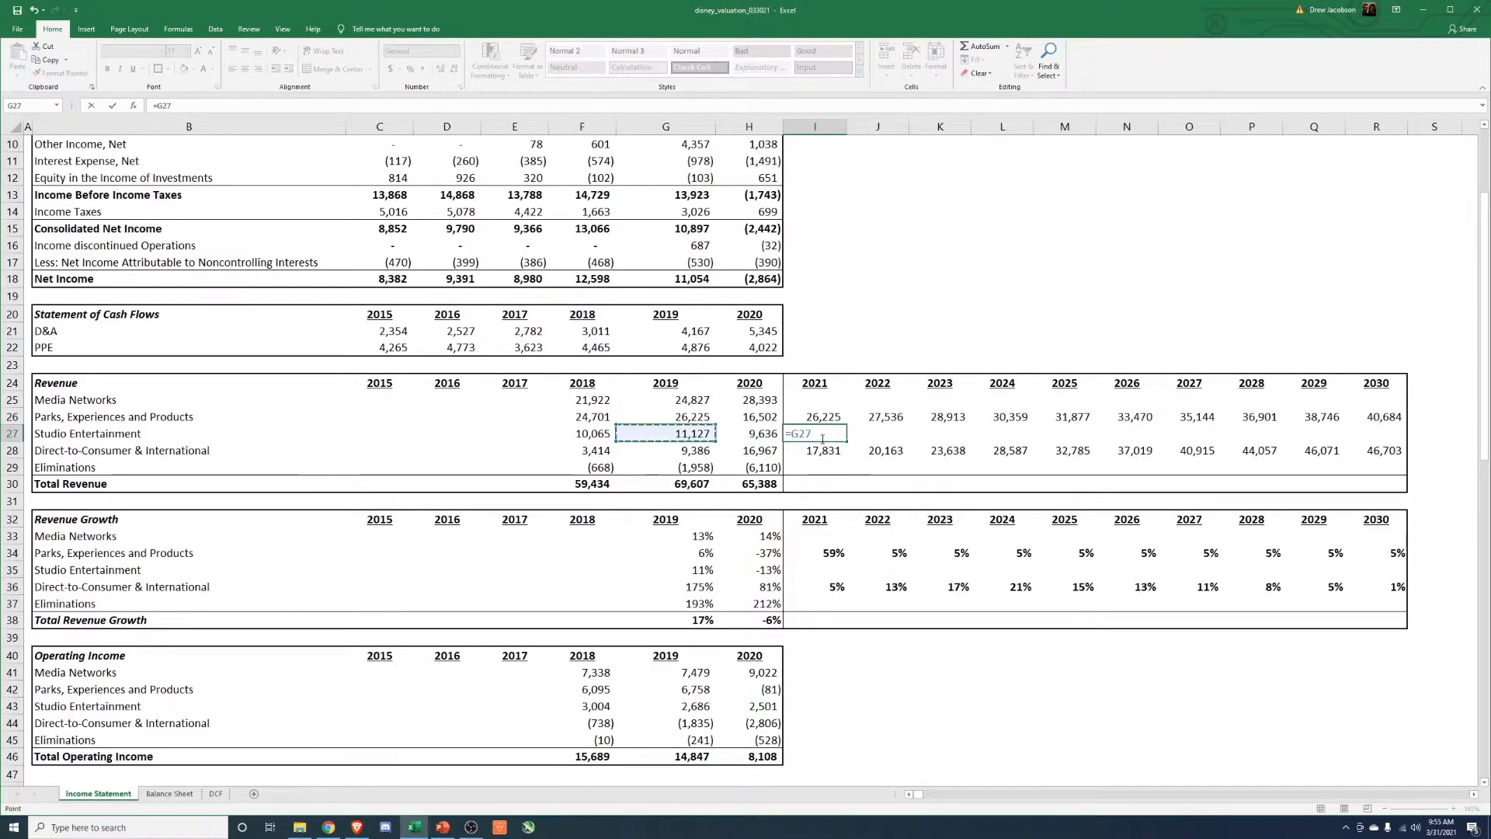
{"action": "key", "text": "Return"}
Add the 2021 Studio Entertainment growth rate by pasting the growth formula, dividing revenue by the prior year's and subtracting one.
{"action": "key", "text": "Up"}
{"action": "key", "text": "Down"}
{"action": "key", "text": "Down"}
{"action": "key", "text": "Down"}
{"action": "key", "text": "Down"}
{"action": "key", "text": "Down"}
{"action": "key", "text": "Down"}
{"action": "key", "text": "Down"}
{"action": "key", "text": "ctrl+c"}
{"action": "key", "text": "Down"}
{"action": "key", "text": "alt+e"}
{"action": "key", "text": "s"}
{"action": "key", "text": "f"}
{"action": "key", "text": "Return"}
{"action": "key", "text": "Escape"}
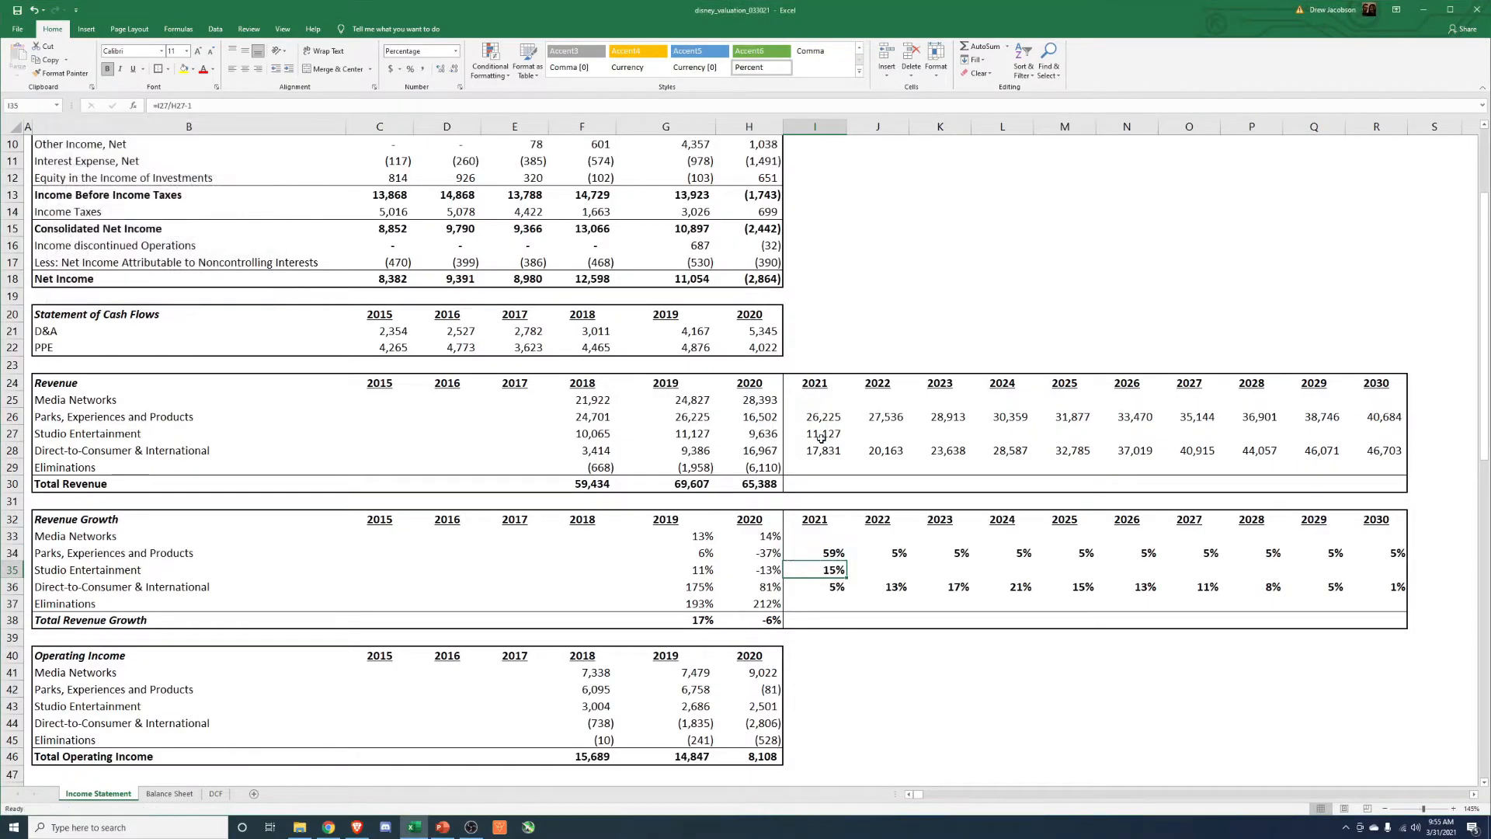
Set the 2022 Studio Entertainment growth to 7% and link the 2023 growth to the 2022 rate.
{"action": "key", "text": "Right"}
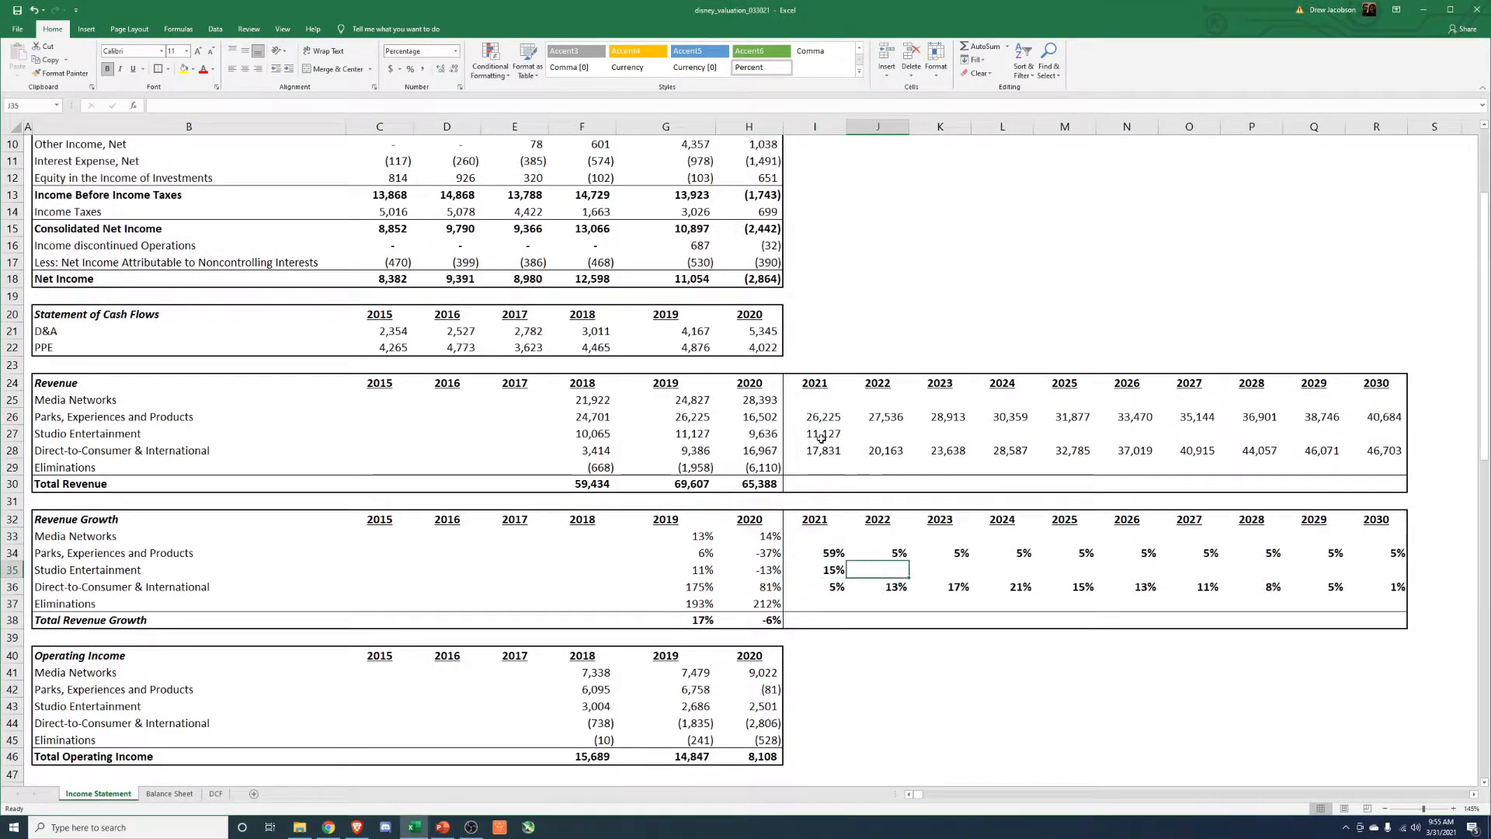
{"action": "type", "text": "7"}
{"action": "key", "text": "Return"}
{"action": "key", "text": "Up"}
{"action": "key", "text": "Right"}
{"action": "type", "text": "="}
{"action": "key", "text": "Left"}
{"action": "key", "text": "Return"}
Extend the linked 2023 Studio Entertainment growth formula across 2024 through 2030.
{"action": "key", "text": "Up"}
{"action": "key", "text": "ctrl+c"}
{"action": "key", "text": "Right"}
{"action": "key", "text": "shift+Right"}
{"action": "key", "text": "shift+Right"}
{"action": "key", "text": "shift+Right"}
{"action": "key", "text": "shift+Right"}
{"action": "key", "text": "shift+Right"}
{"action": "key", "text": "shift+Right"}
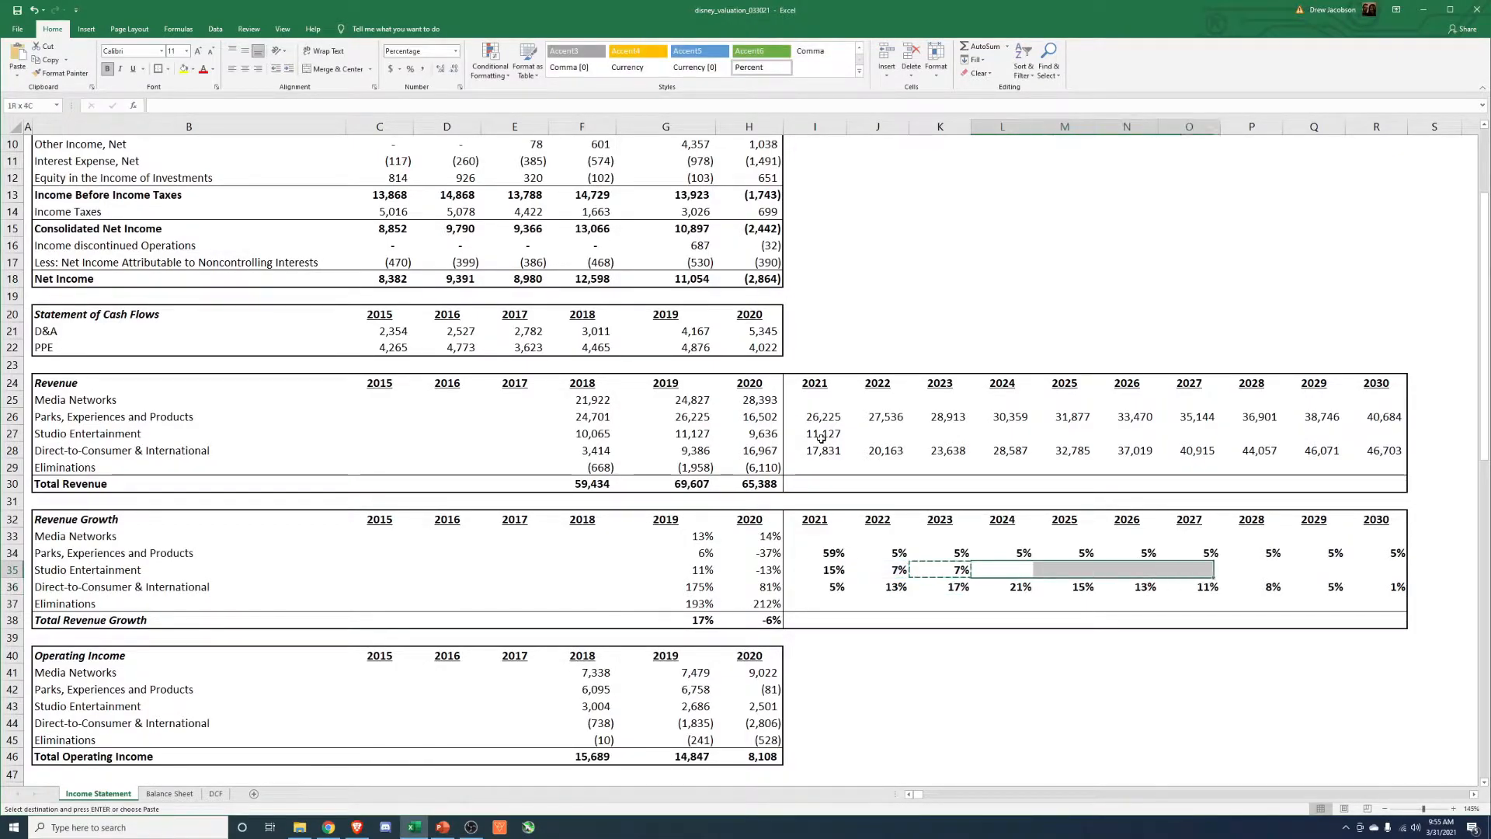
{"action": "key", "text": "ctrl+v"}
{"action": "key", "text": "Escape"}
Calculate the 2022 Studio Entertainment revenue as 2021 revenue times one plus the 2022 growth rate.
{"action": "key", "text": "Up"}
{"action": "key", "text": "Left"}
{"action": "key", "text": "Left"}
{"action": "key", "text": "Up"}
{"action": "key", "text": "Up"}
{"action": "key", "text": "Up"}
{"action": "key", "text": "Up"}
{"action": "key", "text": "Up"}
{"action": "key", "text": "Up"}
{"action": "key", "text": "Up"}
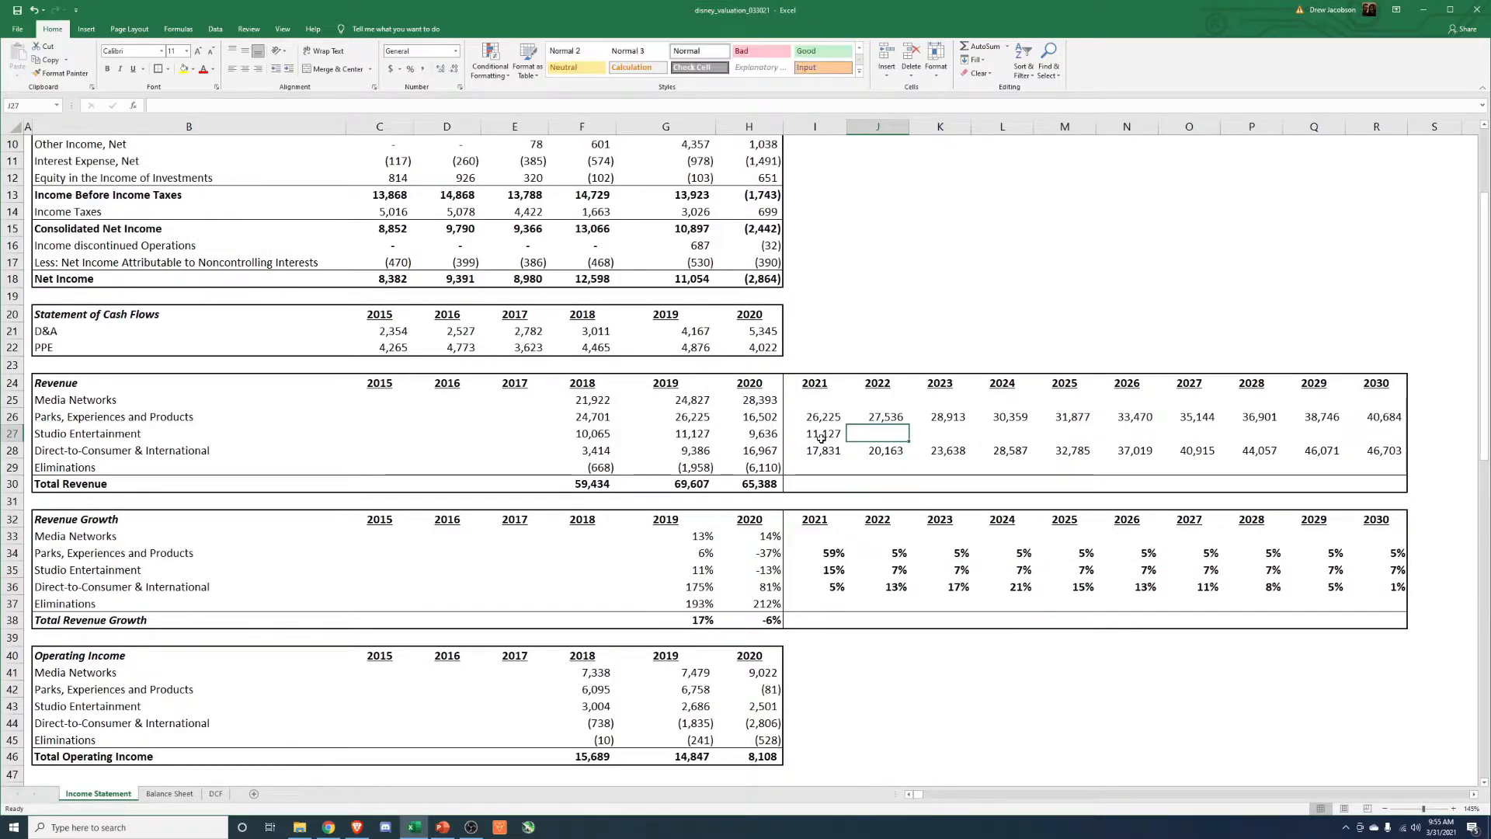
{"action": "type", "text": "="}
{"action": "left_click", "coordinate": [821, 437]}
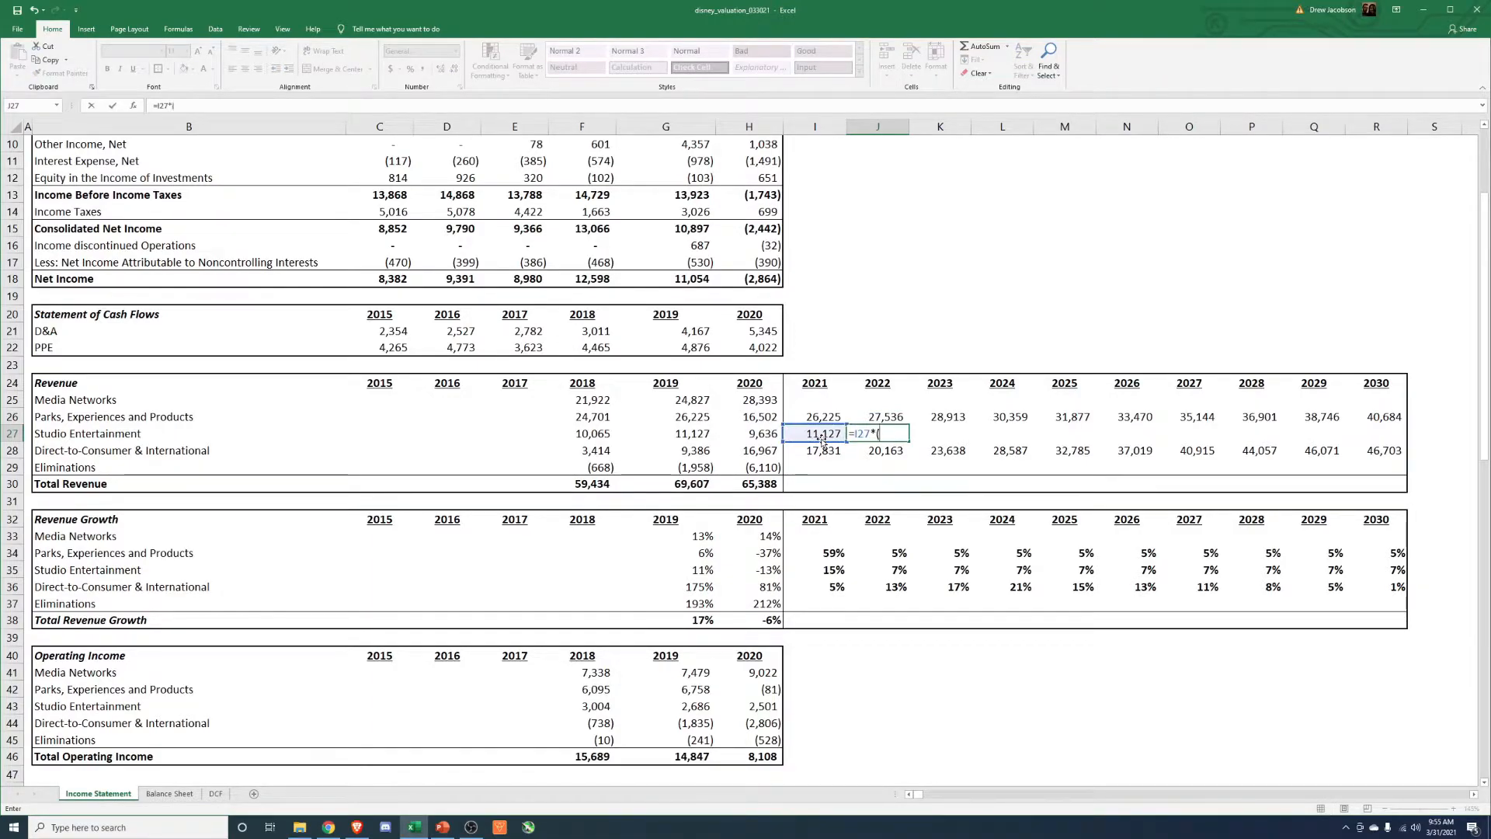
{"action": "left_click", "coordinate": [887, 571]}
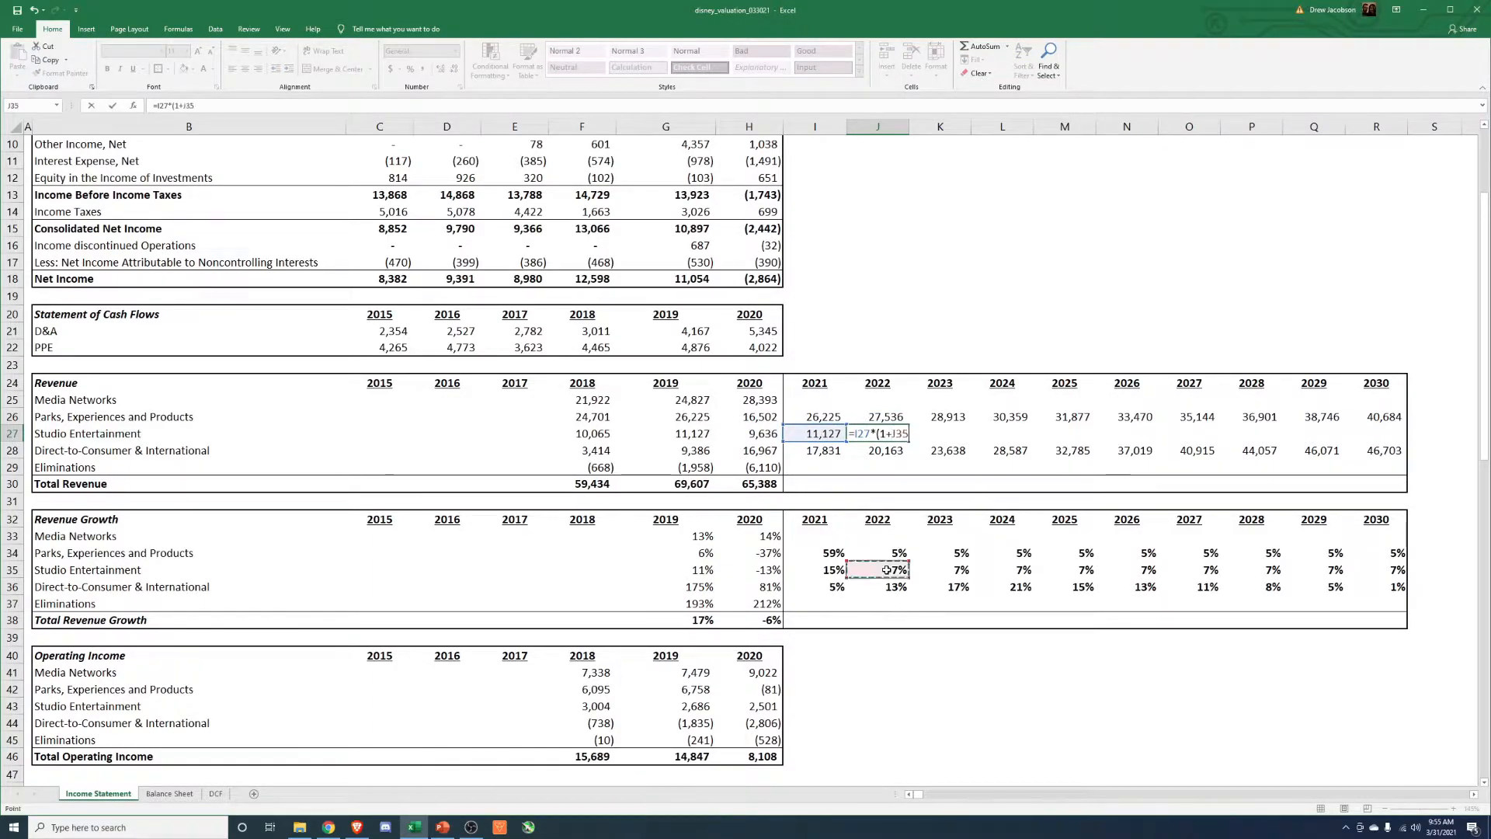
{"action": "key", "text": "Return"}
Extend the 2022 Studio Entertainment revenue formula across 2023 through 2030.
{"action": "key", "text": "Up"}
{"action": "key", "text": "ctrl+c"}
{"action": "key", "text": "Right"}
{"action": "key", "text": "shift+Right"}
{"action": "key", "text": "shift+Right"}
{"action": "key", "text": "shift+Right"}
{"action": "key", "text": "shift+Right"}
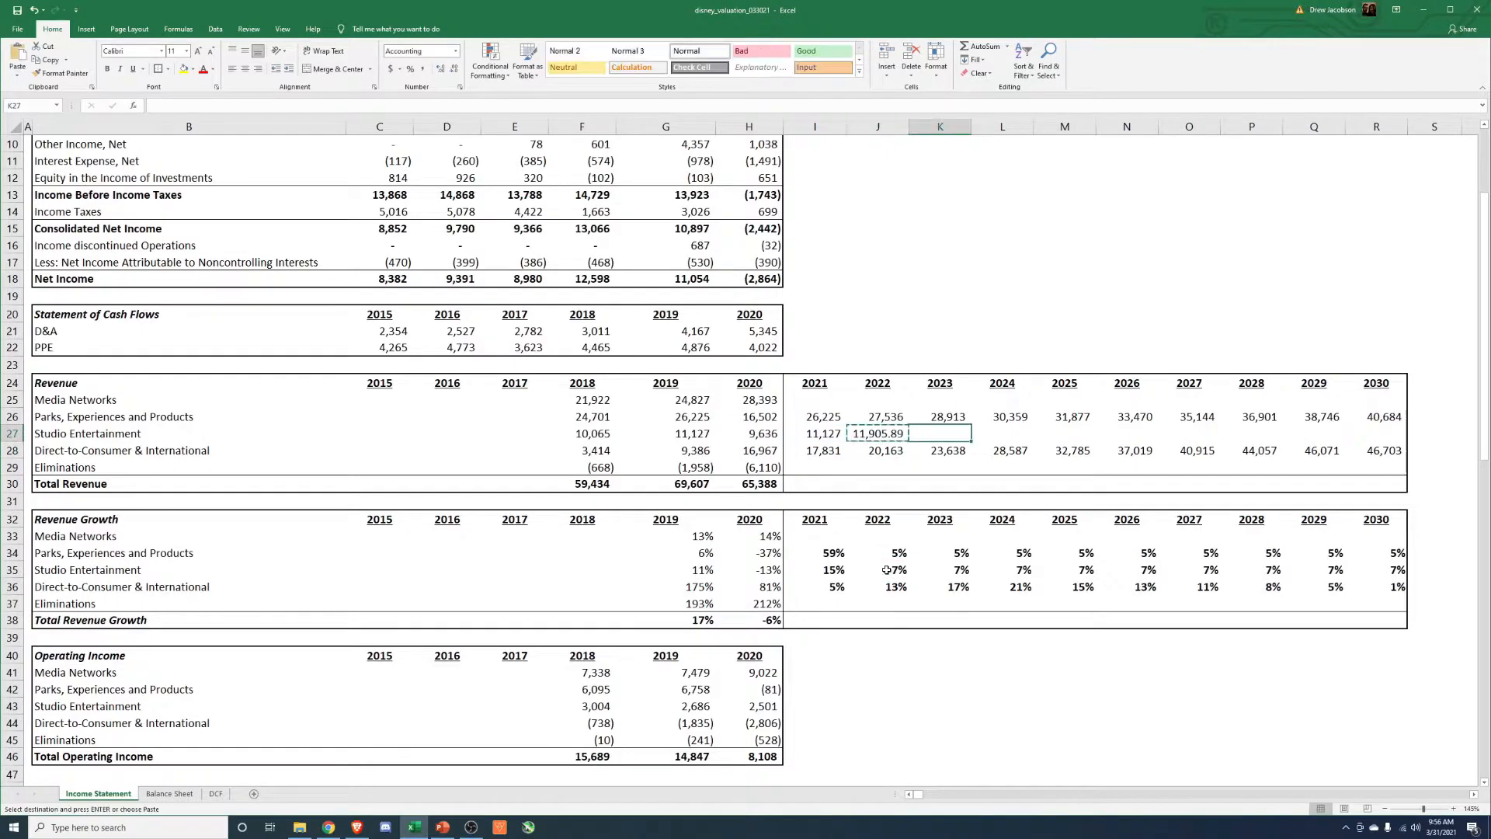
{"action": "key", "text": "shift+Right"}
{"action": "key", "text": "shift+Right"}
{"action": "key", "text": "shift+Right"}
{"action": "key", "text": "alt+e"}
{"action": "key", "text": "s"}
{"action": "key", "text": "f"}
{"action": "key", "text": "Return"}
{"action": "key", "text": "Escape"}
Format the 2022 to 2030 Studio Entertainment revenues with thousands separators and no decimals.
{"action": "key", "text": "Left"}
{"action": "key", "text": "ctrl+shift+Right"}
{"action": "key", "text": "alt+h"}
{"action": "key", "text": "k"}
{"action": "key", "text": "alt+h"}
{"action": "key", "text": "9"}
{"action": "key", "text": "alt+h"}
{"action": "key", "text": "9"}
{"action": "key", "text": "Down"}
{"action": "key", "text": "Down"}
{"action": "key", "text": "Down"}
{"action": "key", "text": "Down"}
{"action": "key", "text": "Down"}
{"action": "key", "text": "Down"}
{"action": "key", "text": "Down"}
{"action": "key", "text": "Down"}
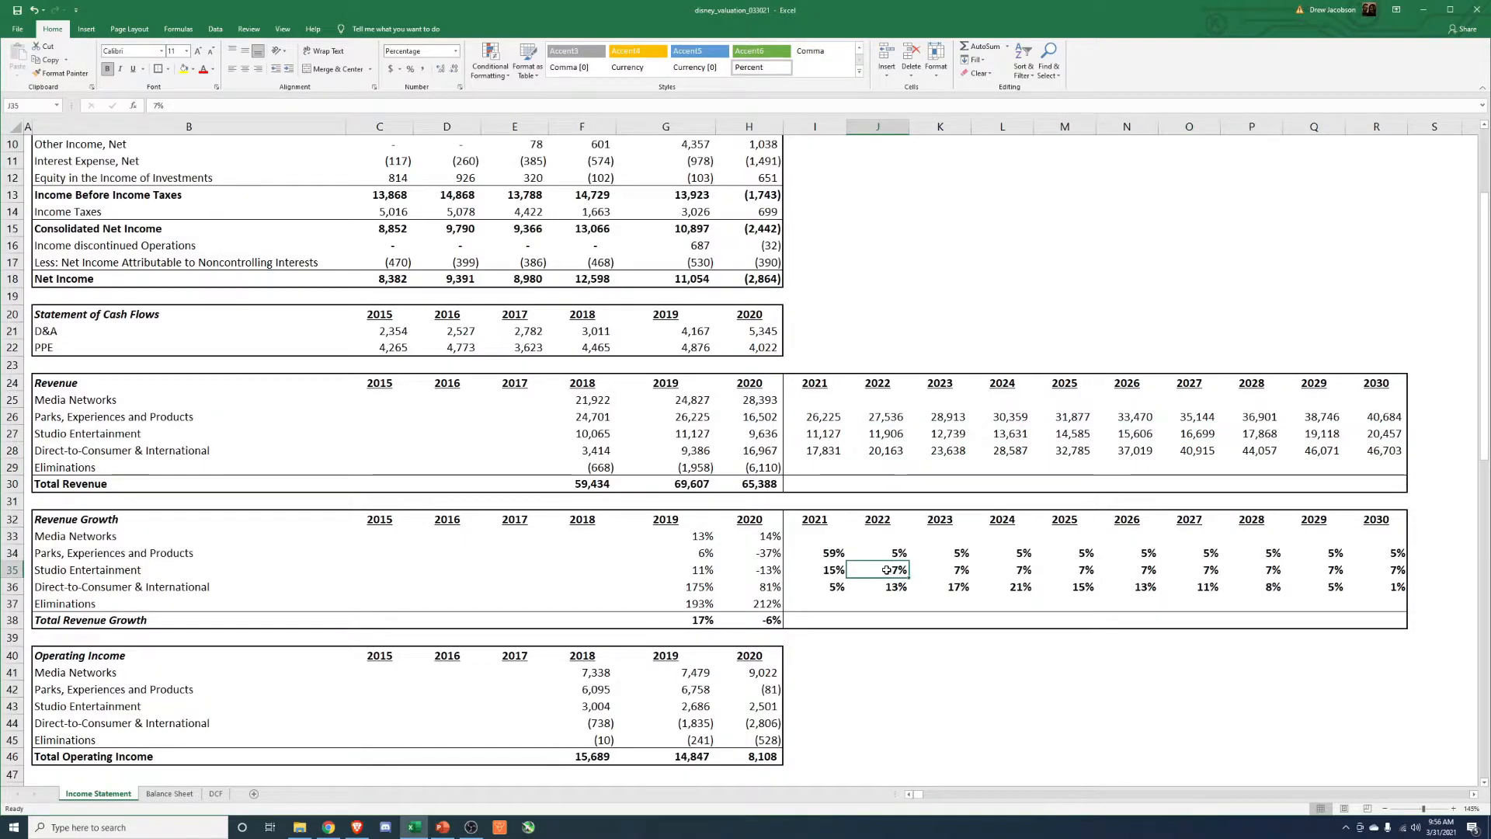
{"action": "key", "text": "Down"}
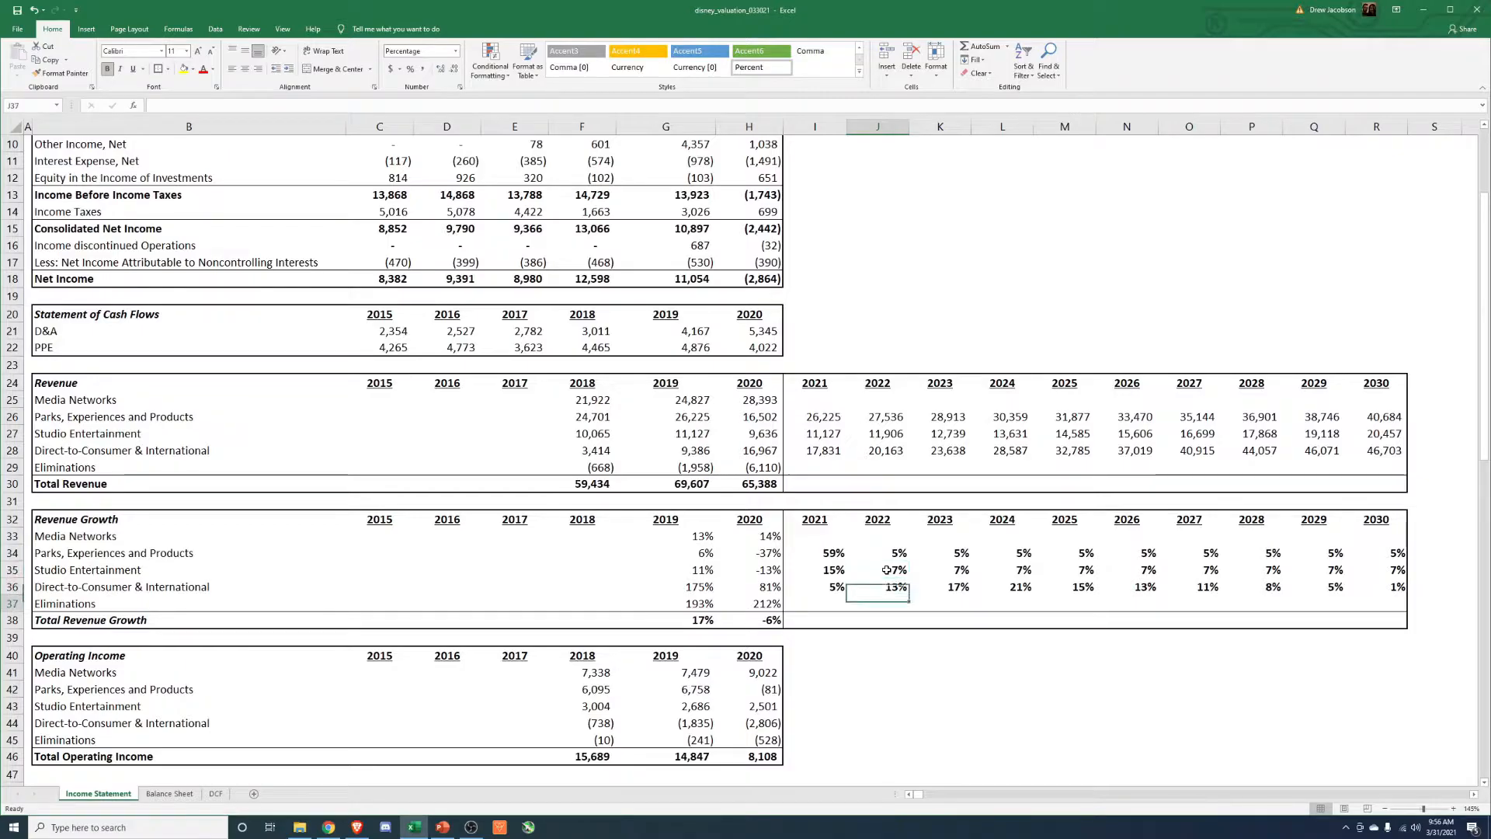
{"action": "key", "text": "Up"}
{"action": "key", "text": "Up"}
{"action": "key", "text": "Up"}
{"action": "key", "text": "Up"}
{"action": "key", "text": "Up"}
{"action": "key", "text": "Up"}
{"action": "key", "text": "Up"}
{"action": "key", "text": "Up"}
{"action": "key", "text": "Up"}
{"action": "key", "text": "Up"}
{"action": "key", "text": "Up"}
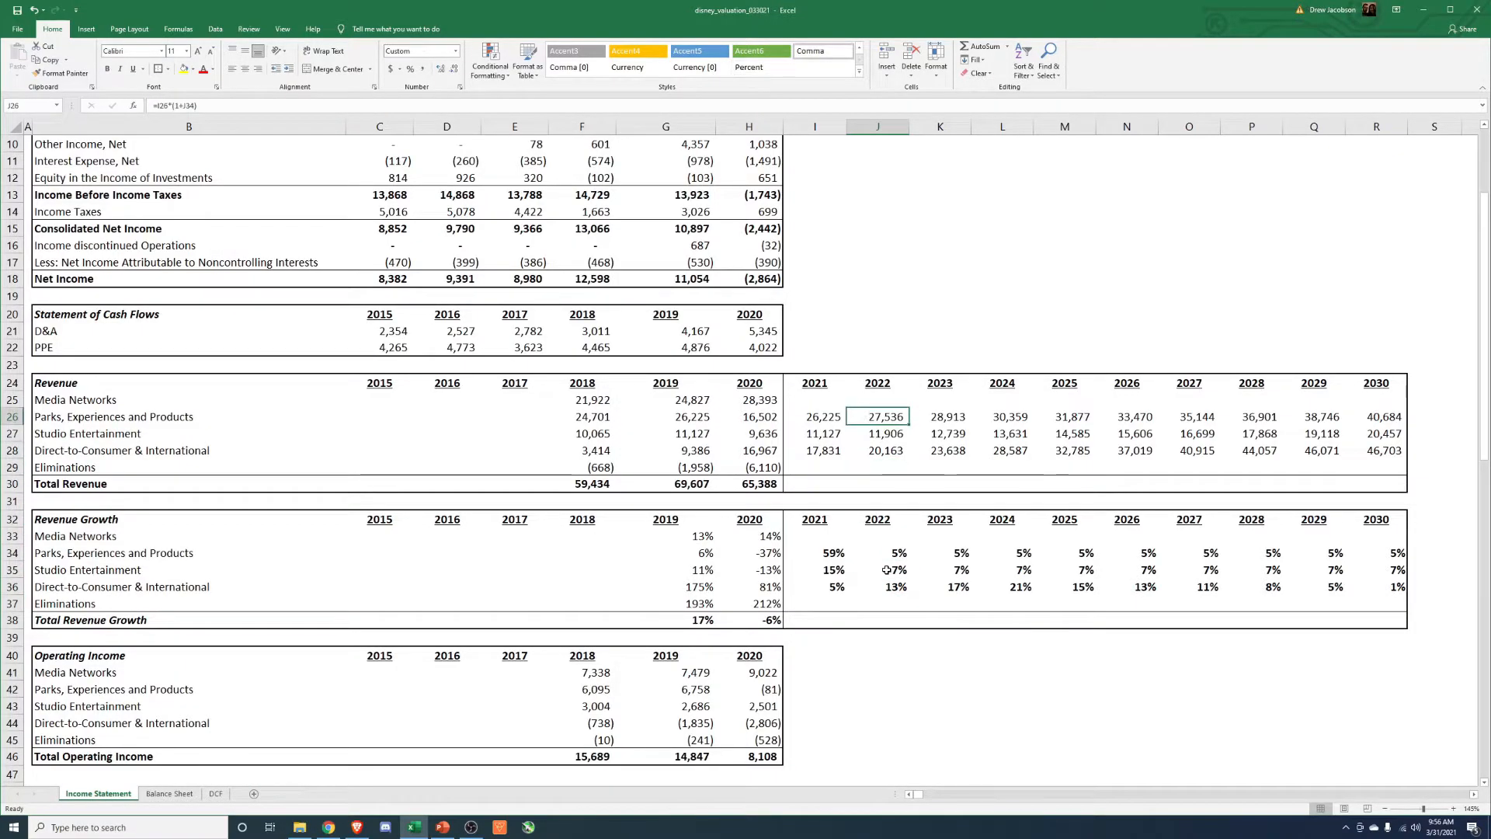
{"action": "key", "text": "Left"}
{"action": "key", "text": "Down"}
{"action": "key", "text": "Down"}
{"action": "key", "text": "Down"}
{"action": "key", "text": "Down"}
{"action": "key", "text": "Down"}
{"action": "key", "text": "Down"}
{"action": "key", "text": "Down"}
{"action": "key", "text": "Down"}
{"action": "key", "text": "Down"}
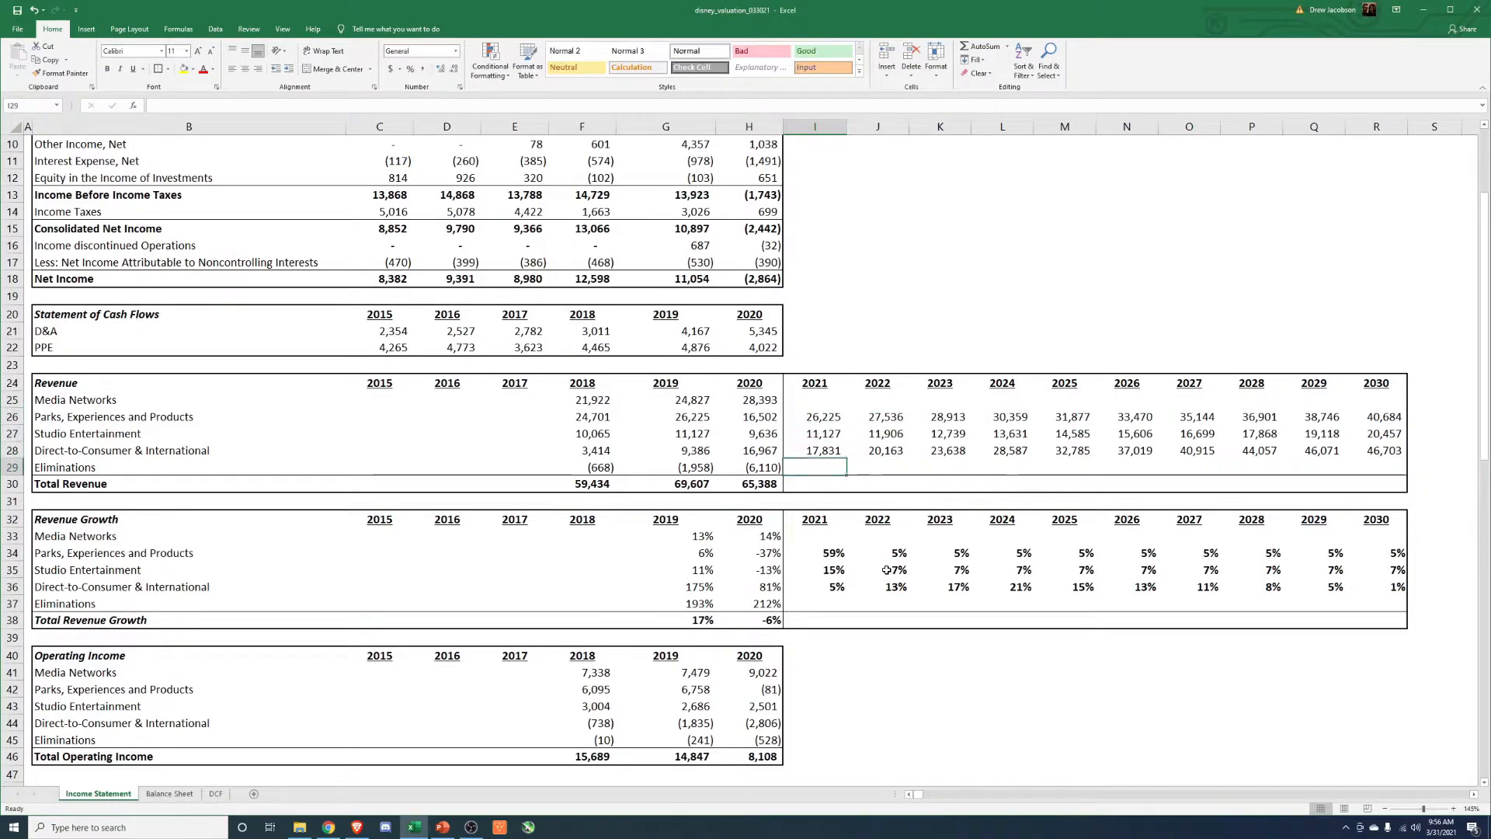
Calculate the 2021 Media Networks growth as the 2020 growth rate minus .005.
{"action": "key", "text": "Left"}
{"action": "key", "text": "Left"}
{"action": "key", "text": "Up"}
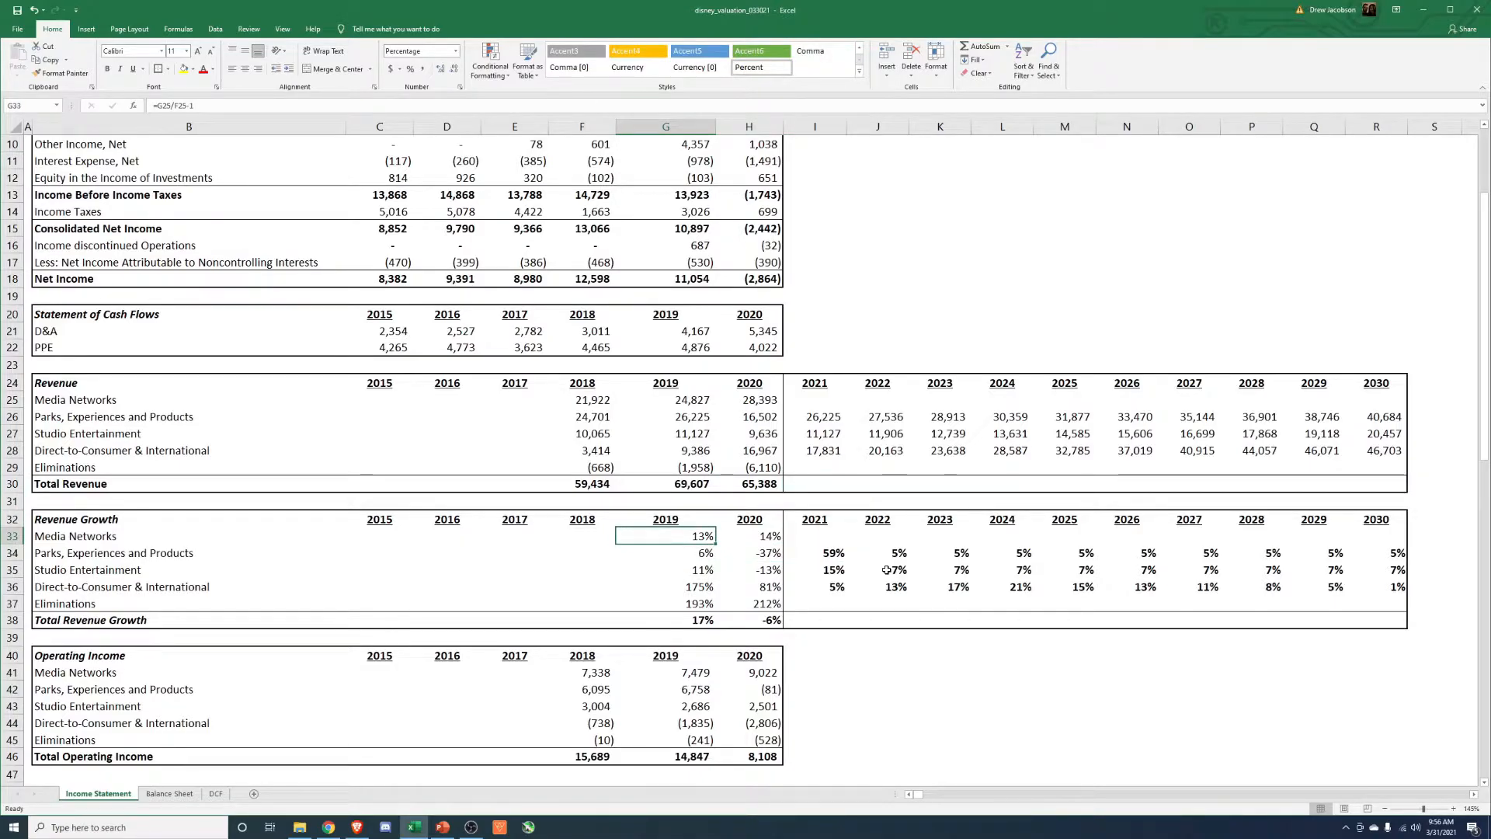
{"action": "key", "text": "Right"}
{"action": "key", "text": "Right"}
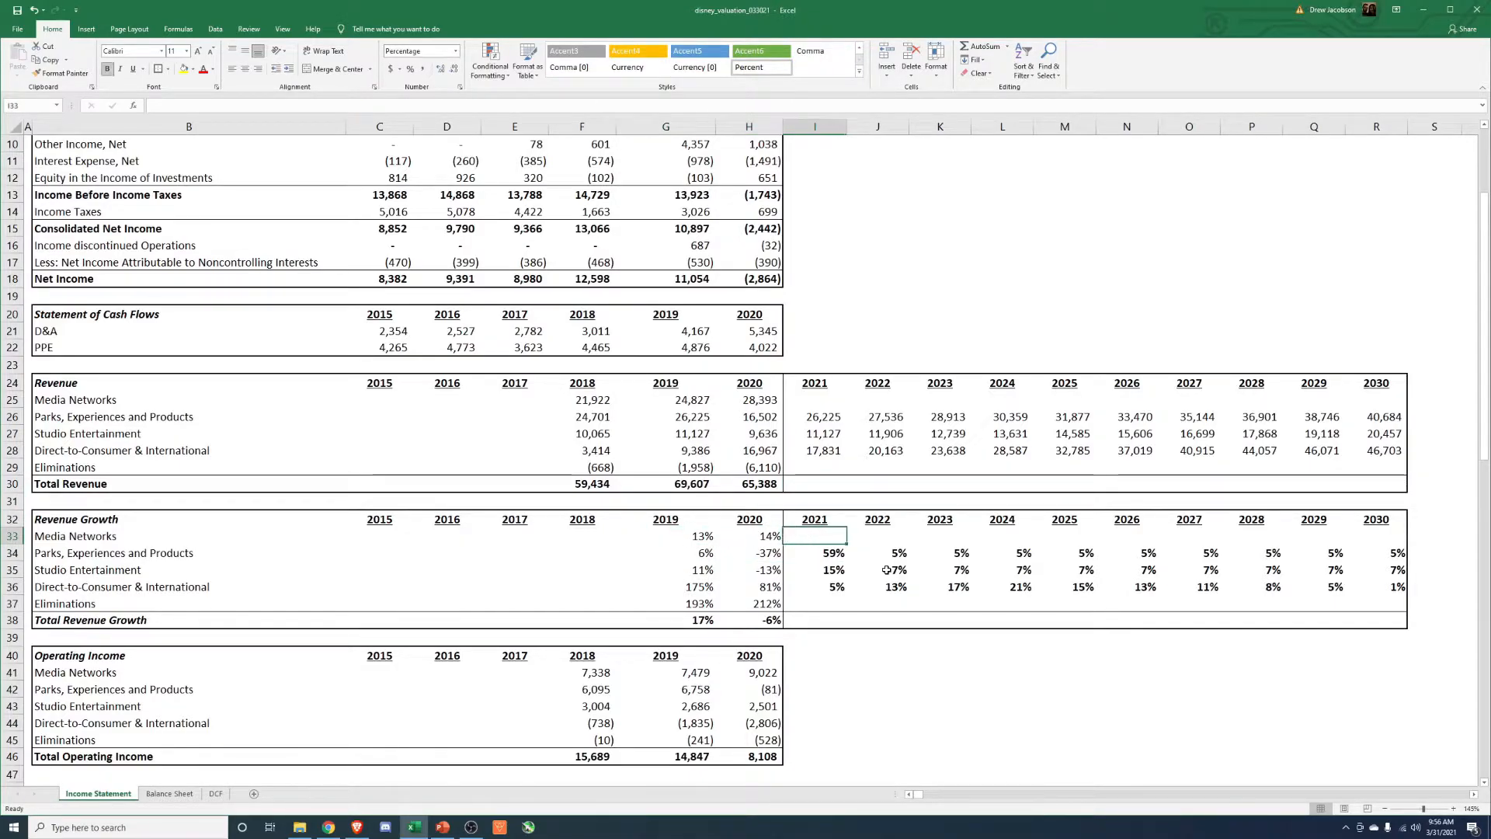
{"action": "type", "text": "+"}
{"action": "key", "text": "Left"}
{"action": "type", "text": "-.00"}
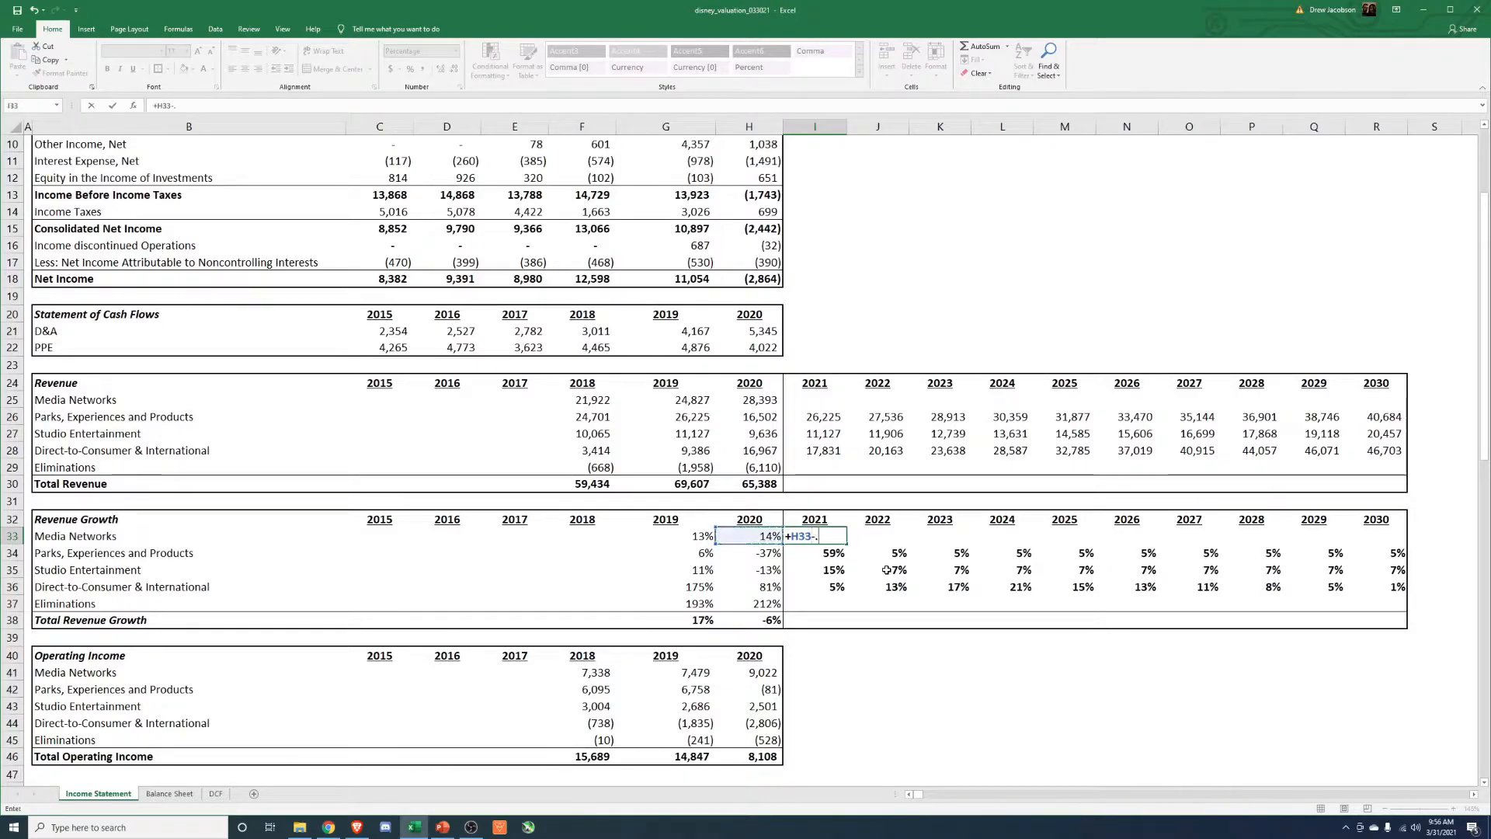
{"action": "key", "text": "Return"}
Extend the declining 2021 Media Networks growth formula across 2022 through 2030.
{"action": "key", "text": "Up"}
{"action": "key", "text": "ctrl+c"}
{"action": "key", "text": "Right"}
{"action": "key", "text": "shift+Right"}
{"action": "key", "text": "shift+Right"}
{"action": "key", "text": "shift+Right"}
{"action": "key", "text": "shift+Right"}
{"action": "key", "text": "shift+Right"}
{"action": "key", "text": "shift+Right"}
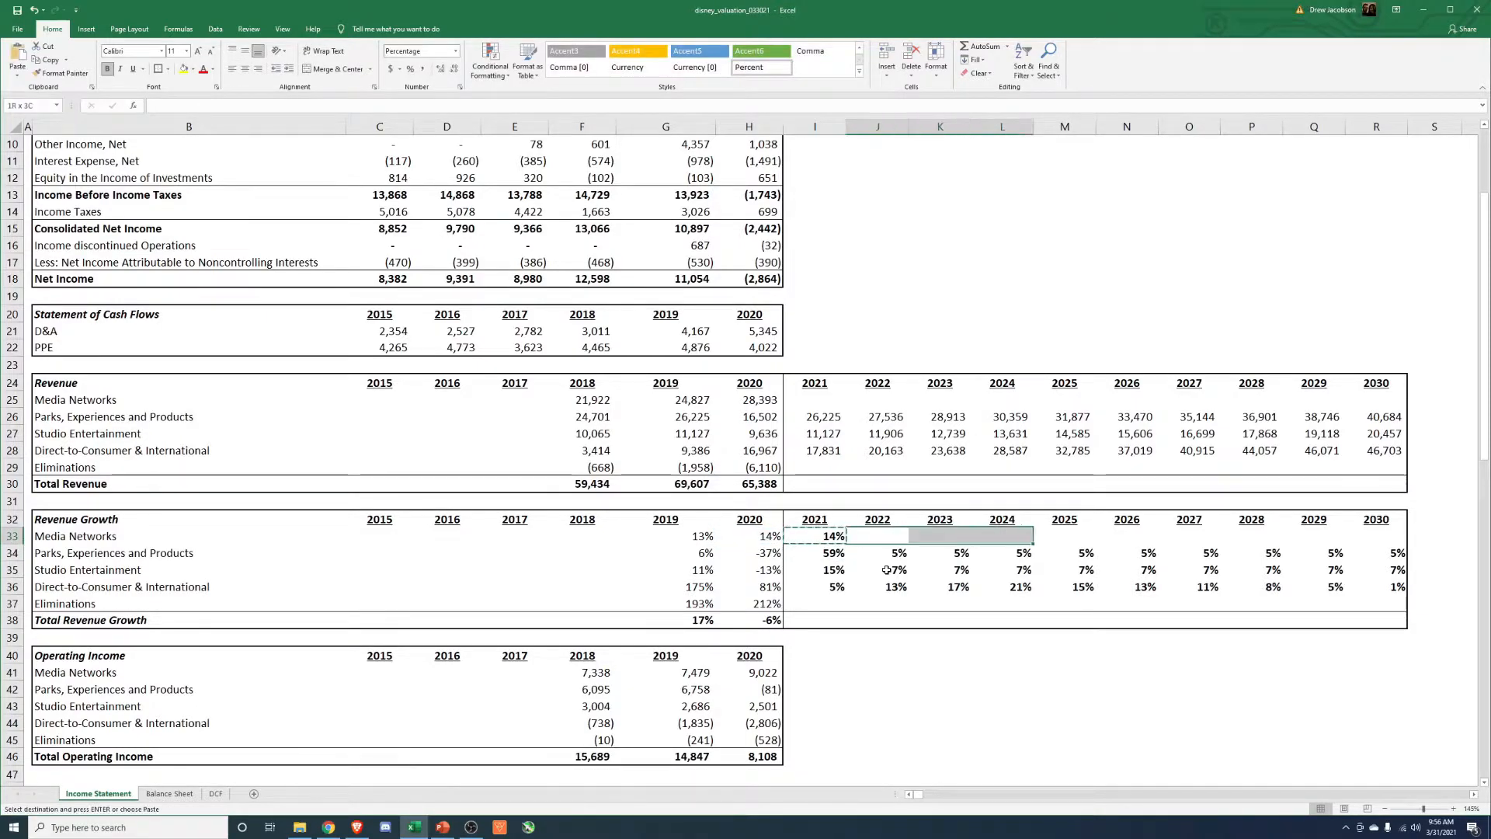
{"action": "key", "text": "shift+Right"}
{"action": "key", "text": "shift+Right"}
{"action": "key", "text": "ctrl+alt+v"}
{"action": "key", "text": "Return"}
{"action": "key", "text": "Escape"}
Calculate the 2021 Media Networks revenue as 2020 revenue times the 2021 growth rate plus one.
{"action": "key", "text": "Right"}
{"action": "key", "text": "Right"}
{"action": "key", "text": "Left"}
{"action": "key", "text": "Left"}
{"action": "key", "text": "Left"}
{"action": "key", "text": "Up"}
{"action": "key", "text": "Up"}
{"action": "key", "text": "Up"}
{"action": "key", "text": "Up"}
{"action": "key", "text": "Up"}
{"action": "key", "text": "Up"}
{"action": "key", "text": "Up"}
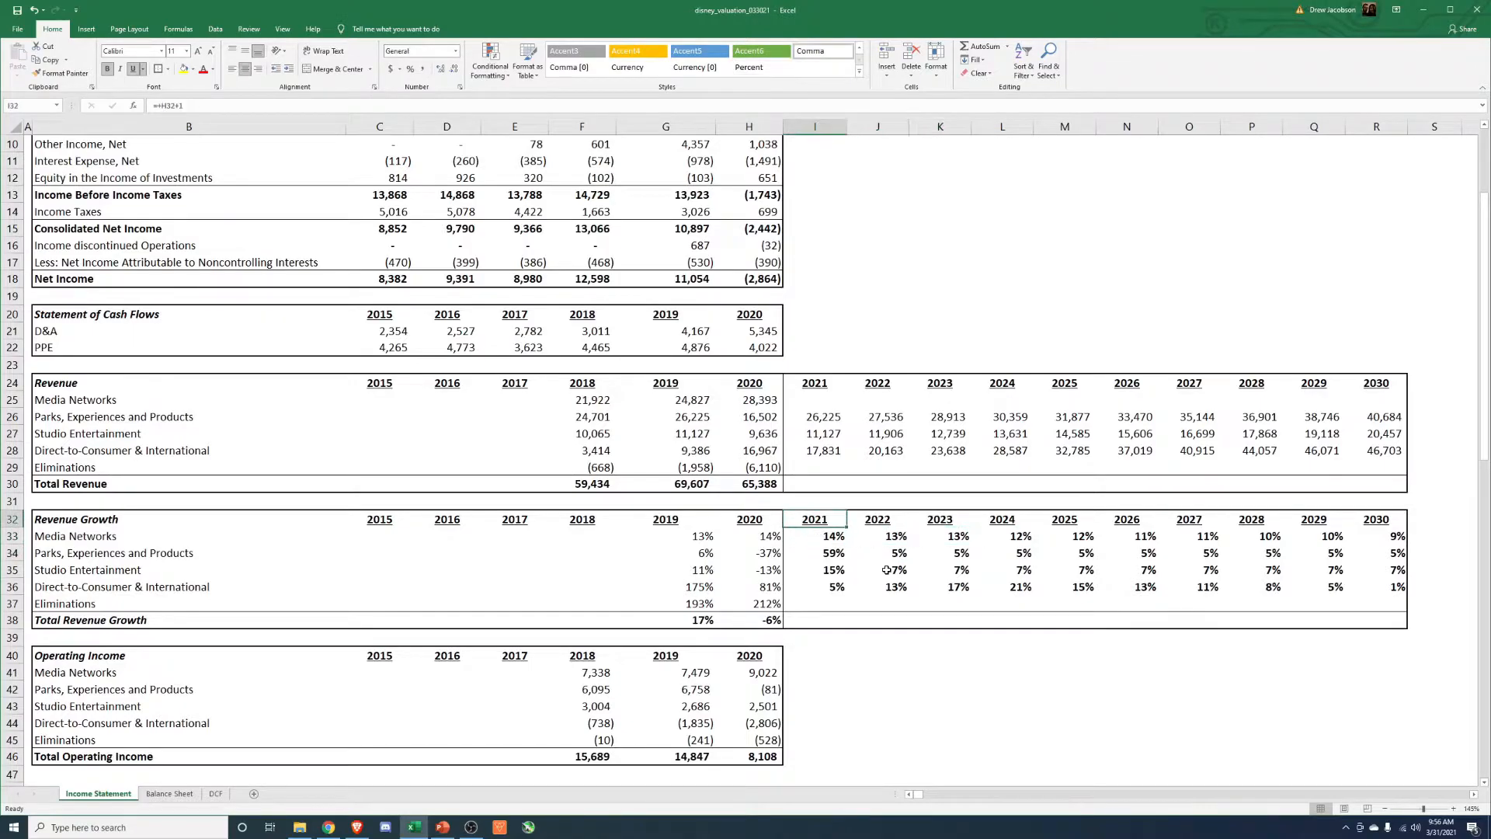
{"action": "key", "text": "Up"}
{"action": "type", "text": "="}
{"action": "key", "text": "Left"}
{"action": "type", "text": "*("}
{"action": "key", "text": "Down"}
{"action": "key", "text": "Down"}
{"action": "key", "text": "Down"}
{"action": "key", "text": "Down"}
{"action": "key", "text": "Down"}
{"action": "key", "text": "Down"}
{"action": "key", "text": "Down"}
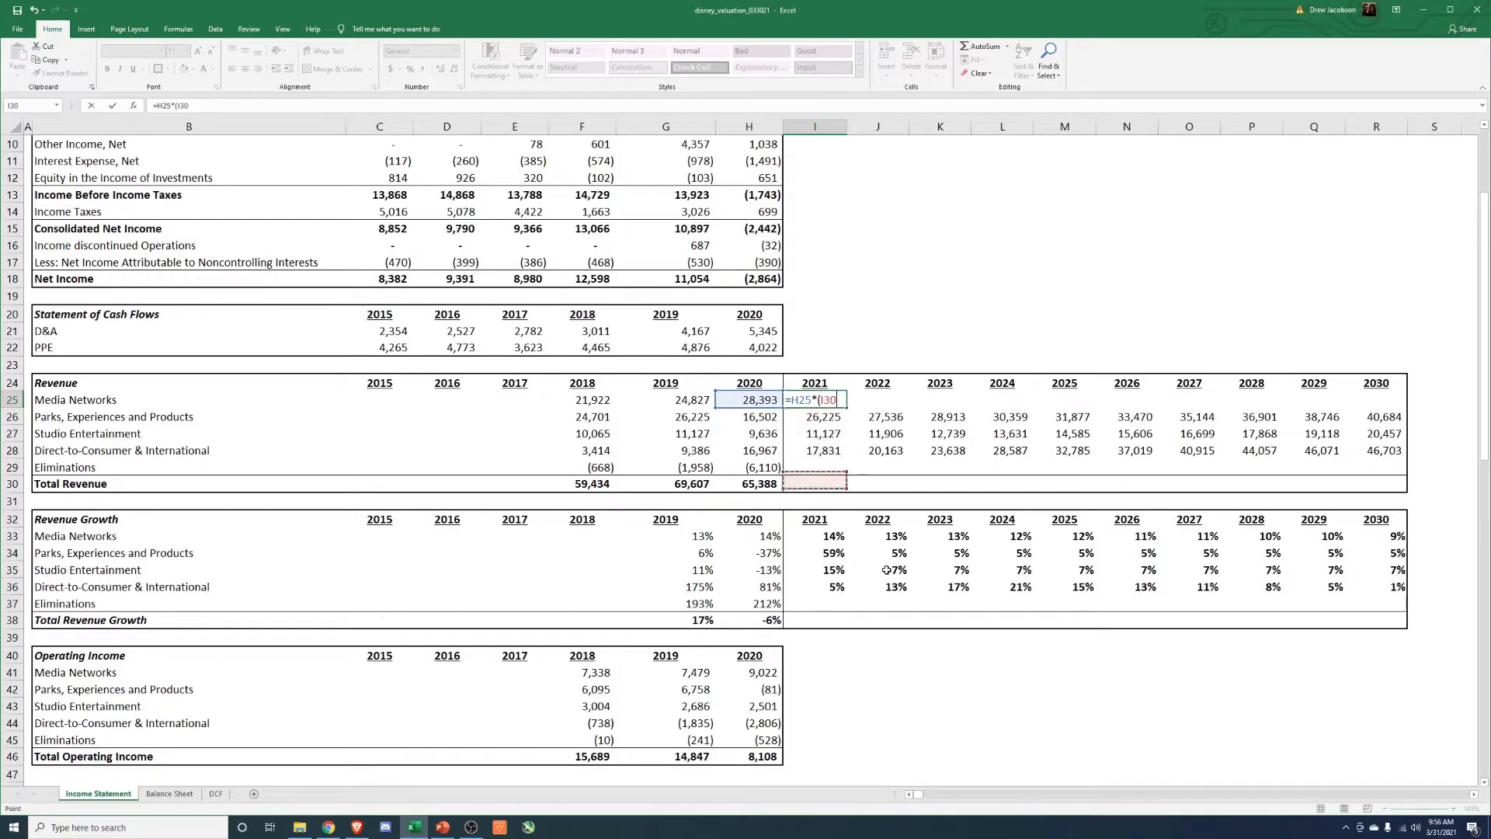
{"action": "key", "text": "Down"}
{"action": "type", "text": "+"}
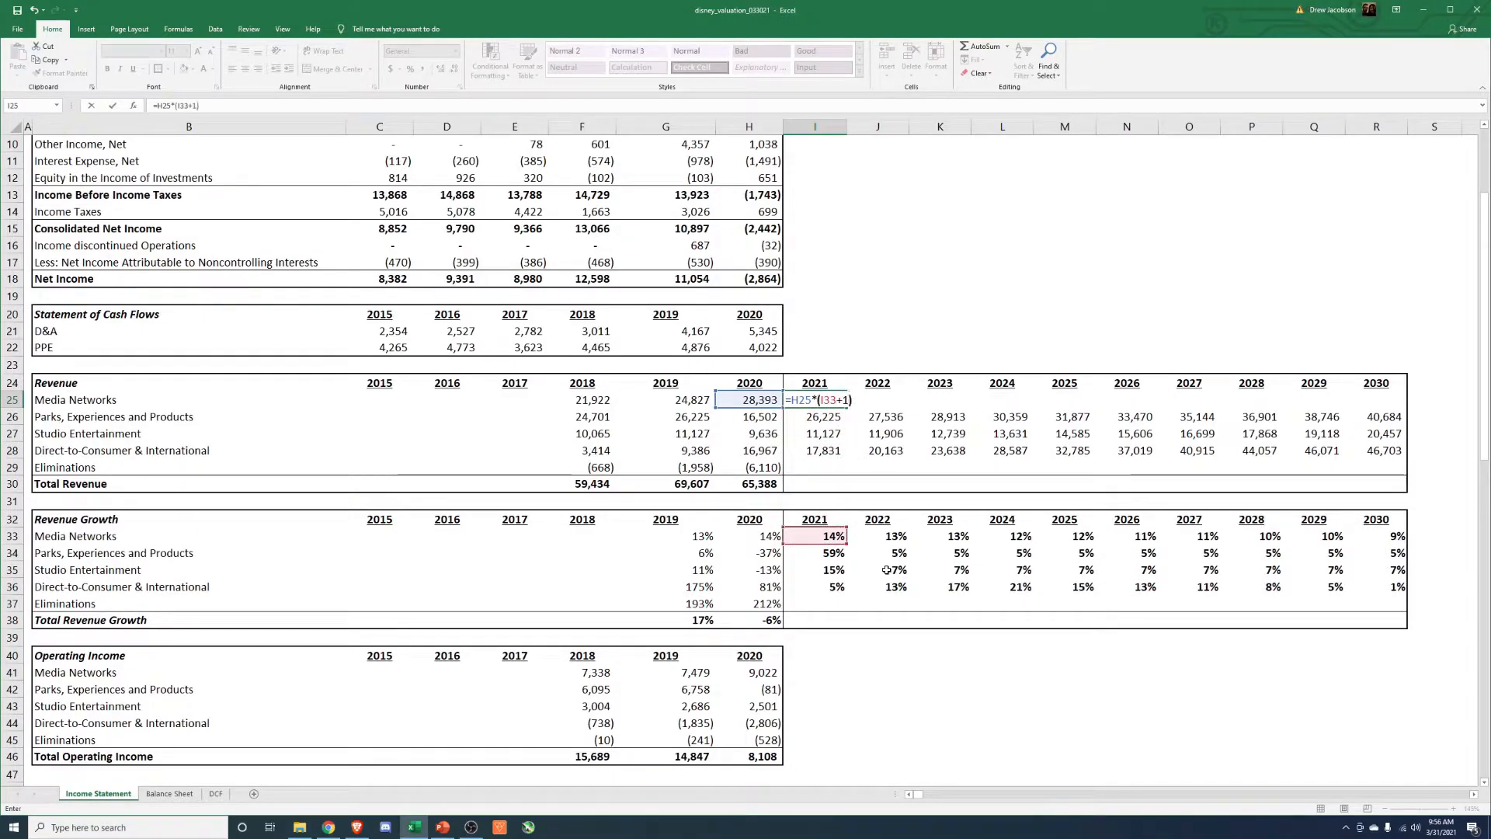
{"action": "type", "text": "1)"}
{"action": "key", "text": "ctrl+Return"}
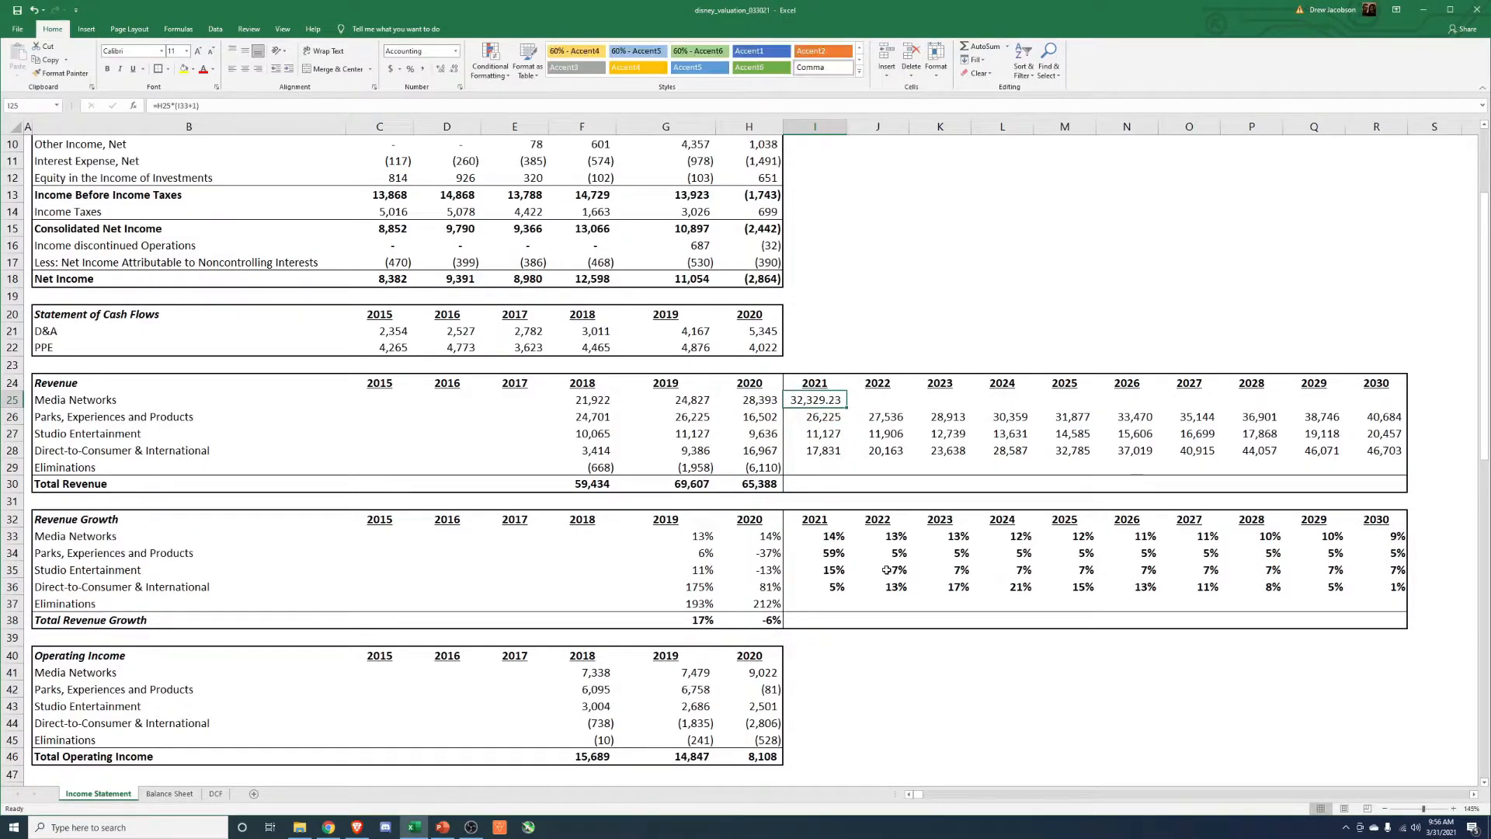
Extend the 2021 Media Networks revenue formula across 2022 through 2030.
{"action": "key", "text": "ctrl+c"}
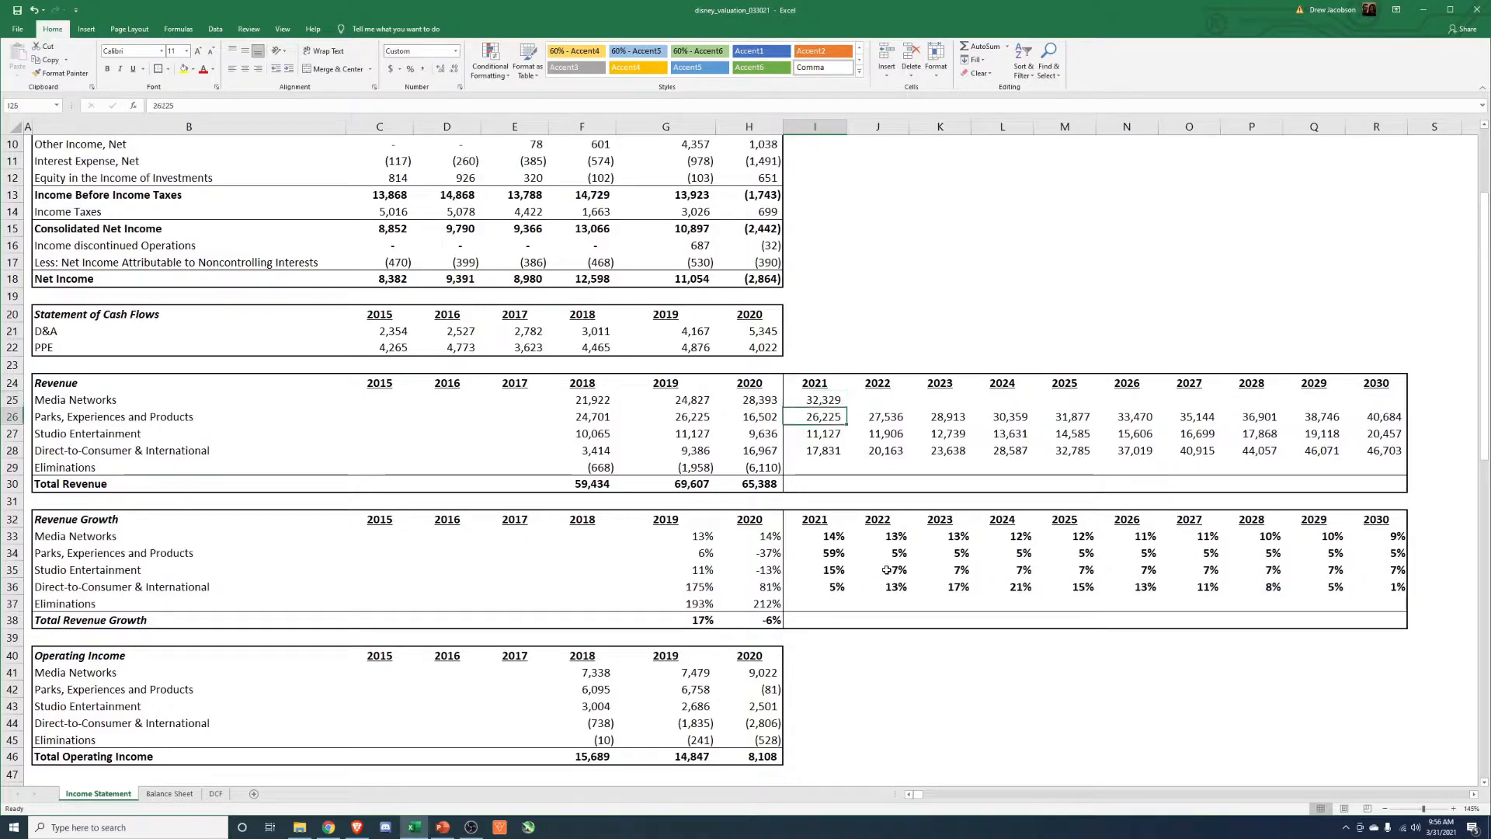
{"action": "key", "text": "Right"}
{"action": "key", "text": "shift+Right"}
{"action": "key", "text": "shift+Right"}
{"action": "key", "text": "shift+Right"}
{"action": "key", "text": "shift+Right"}
{"action": "key", "text": "shift+Right"}
{"action": "key", "text": "shift+Right"}
{"action": "key", "text": "shift+Right"}
{"action": "key", "text": "shift+Right"}
{"action": "key", "text": "ctrl+alt+v"}
{"action": "key", "text": "Return"}
{"action": "key", "text": "Escape"}
Format the 2021 to 2030 Media Networks revenues with thousands separators and no decimals.
{"action": "key", "text": "Down"}
{"action": "key", "text": "Up"}
{"action": "key", "text": "Left"}
{"action": "key", "text": "ctrl+shift+Right"}
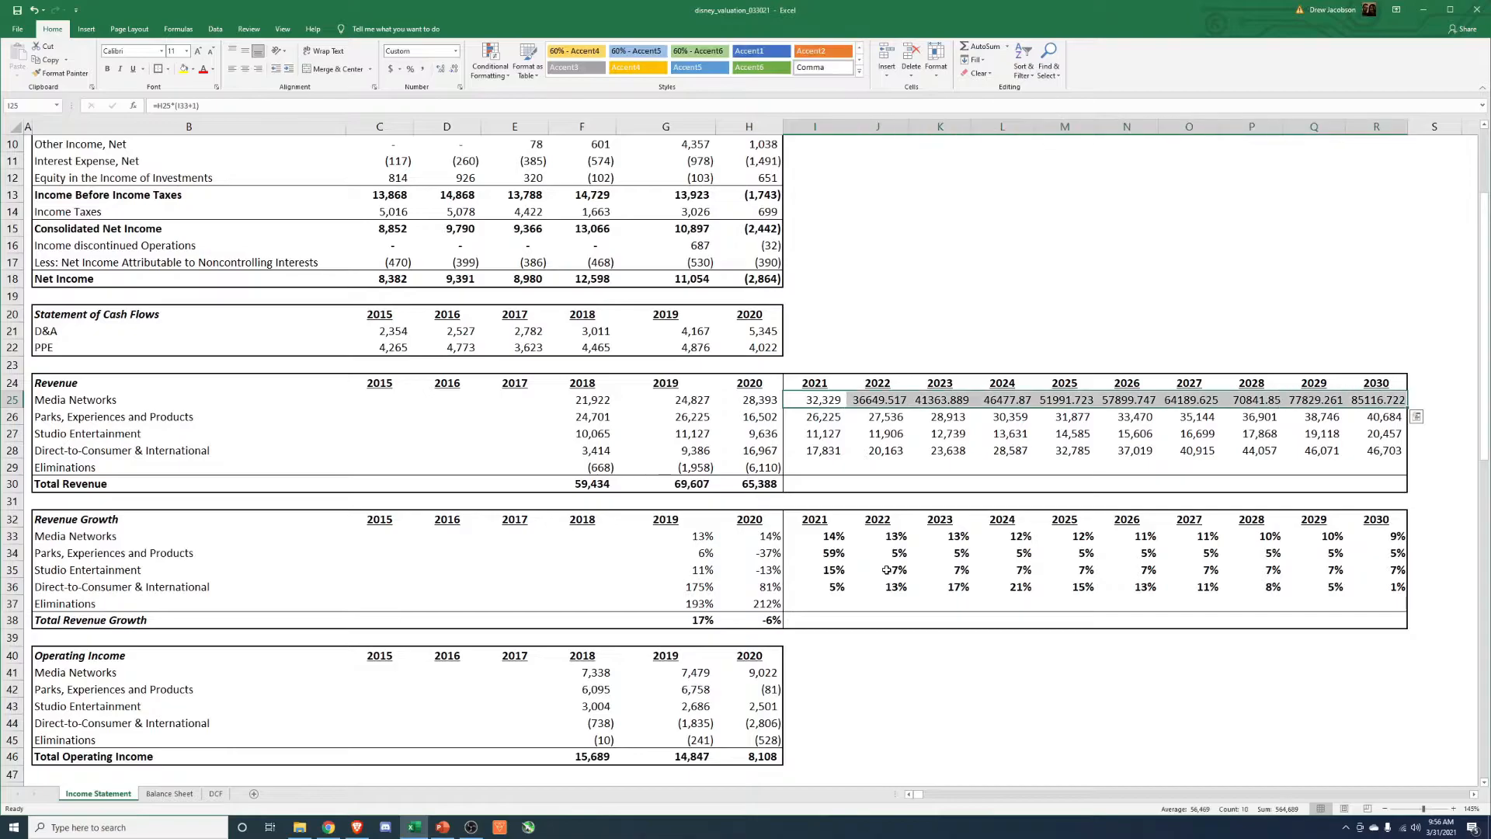
{"action": "key", "text": "alt+h"}
{"action": "key", "text": "k"}
{"action": "key", "text": "alt+h"}
{"action": "key", "text": "9"}
{"action": "key", "text": "alt+h"}
{"action": "key", "text": "9"}
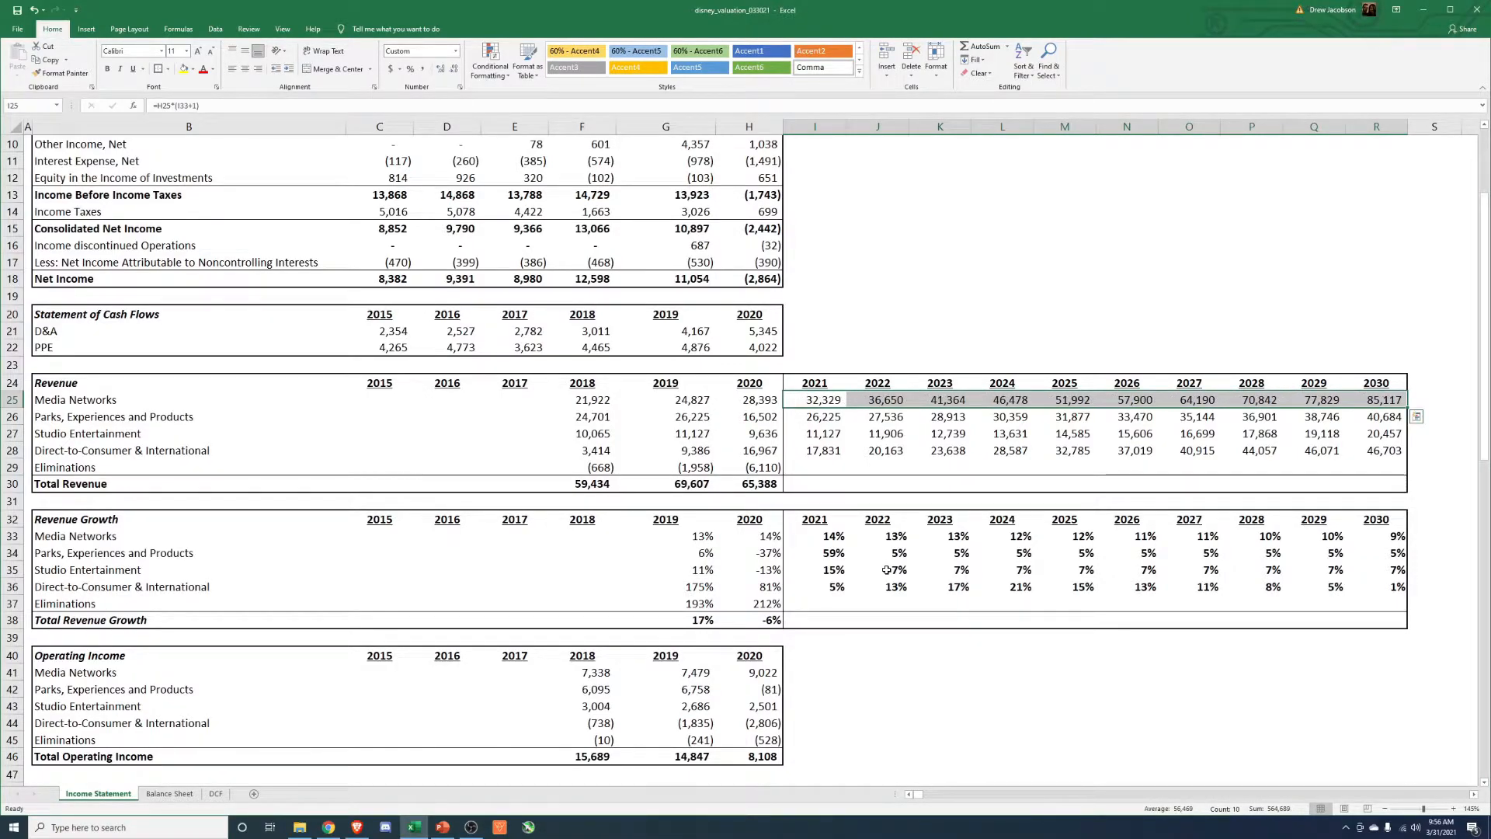
Check the average of the 2018 to 2020 Eliminations in the Revenue section.
{"action": "key", "text": "Down"}
{"action": "key", "text": "Down"}
{"action": "key", "text": "Down"}
{"action": "key", "text": "Down"}
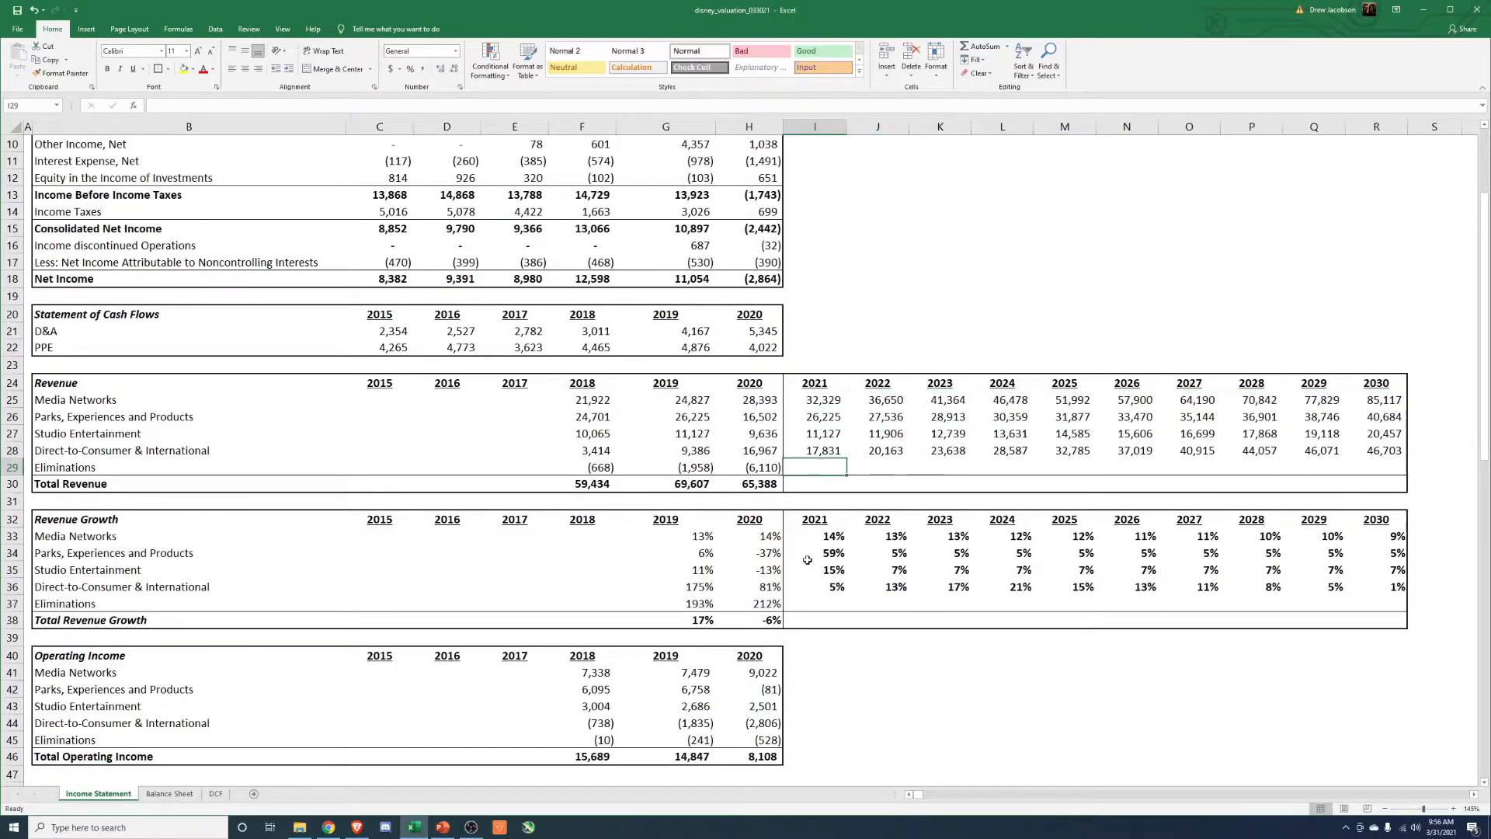
{"action": "scroll", "coordinate": [913, 579], "scroll_direction": "up", "scroll_amount": 2}
{"action": "scroll", "coordinate": [912, 579], "scroll_direction": "up", "scroll_amount": 1}
{"action": "scroll", "coordinate": [912, 580], "scroll_direction": "down", "scroll_amount": 3}
{"action": "left_click_drag", "start_coordinate": [605, 467], "coordinate": [749, 467]}
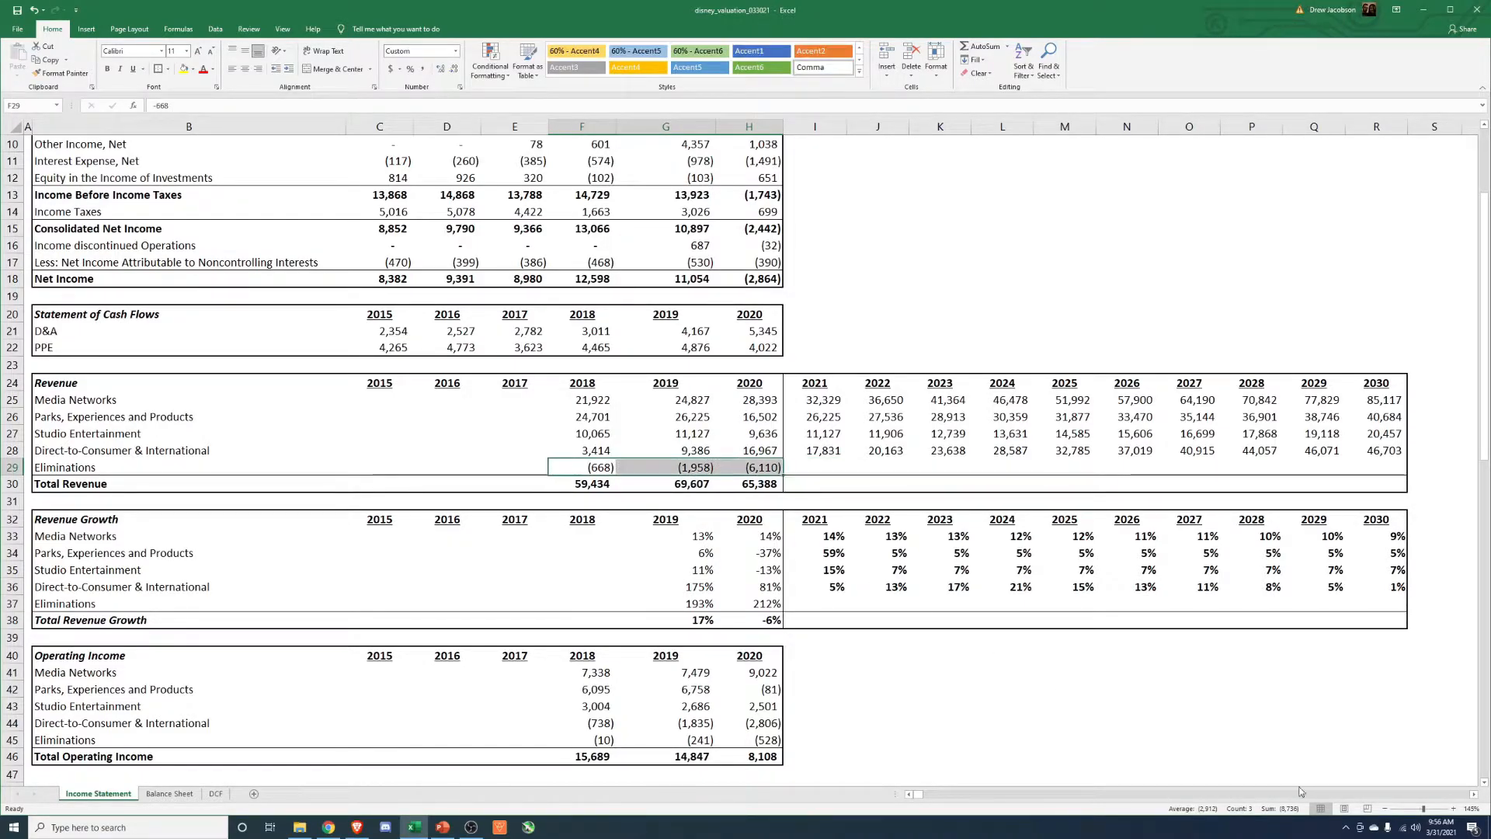
Set the 2021 Eliminations revenue to -3000.
{"action": "left_click", "coordinate": [799, 463]}
{"action": "type", "text": "-3000"}
{"action": "key", "text": "Return"}
Copy the 2021 Eliminations amount across 2022 through 2030 in the Revenue section.
{"action": "key", "text": "Up"}
{"action": "key", "text": "ctrl+c"}
{"action": "key", "text": "Right"}
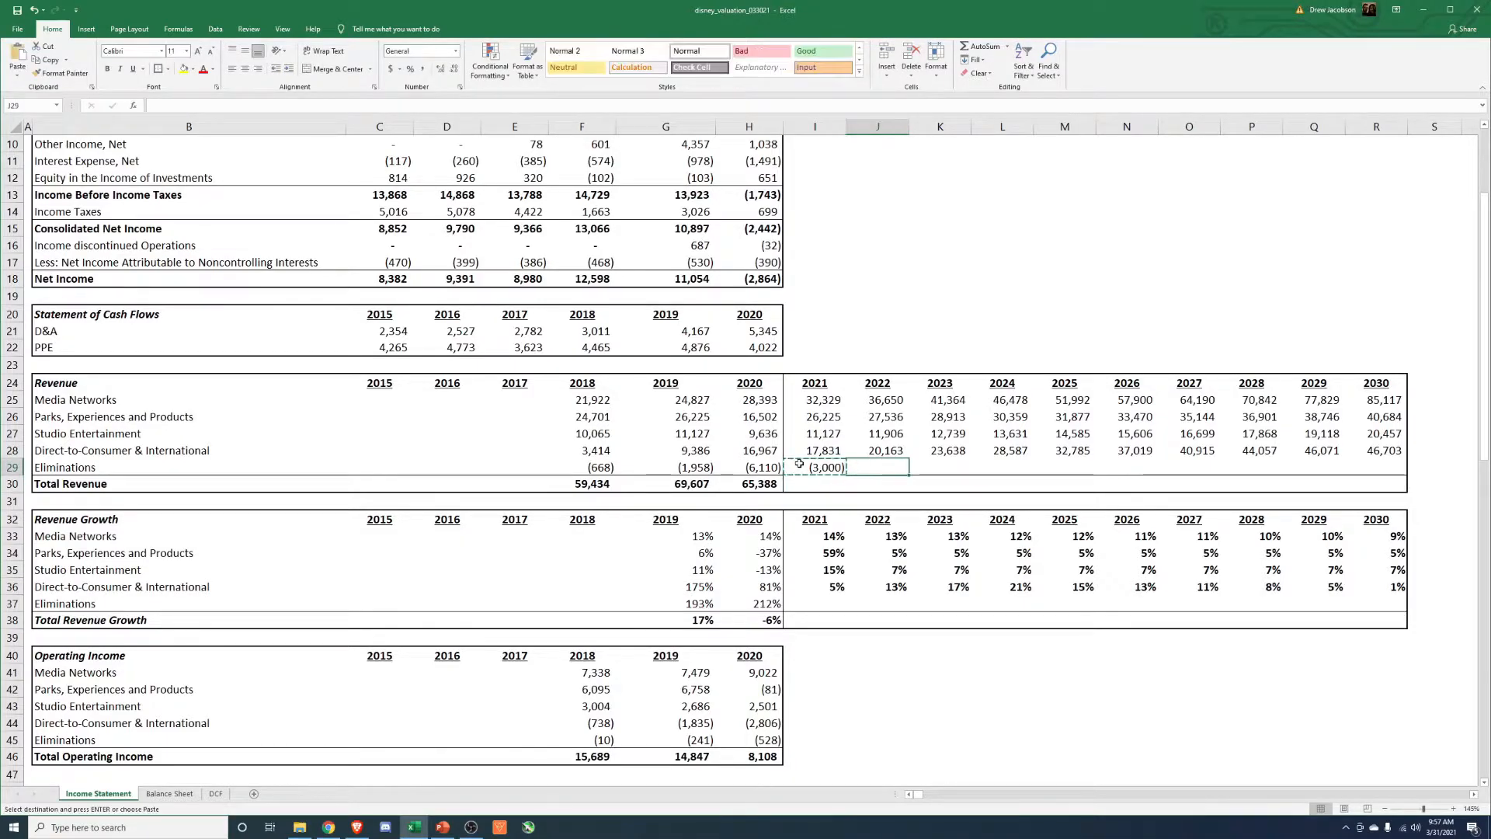
{"action": "key", "text": "shift+Right"}
{"action": "key", "text": "shift+Right"}
{"action": "key", "text": "shift+Right"}
{"action": "key", "text": "shift+Right"}
{"action": "key", "text": "shift+Right"}
{"action": "key", "text": "shift+Right"}
{"action": "key", "text": "shift+Right"}
{"action": "key", "text": "shift+Right"}
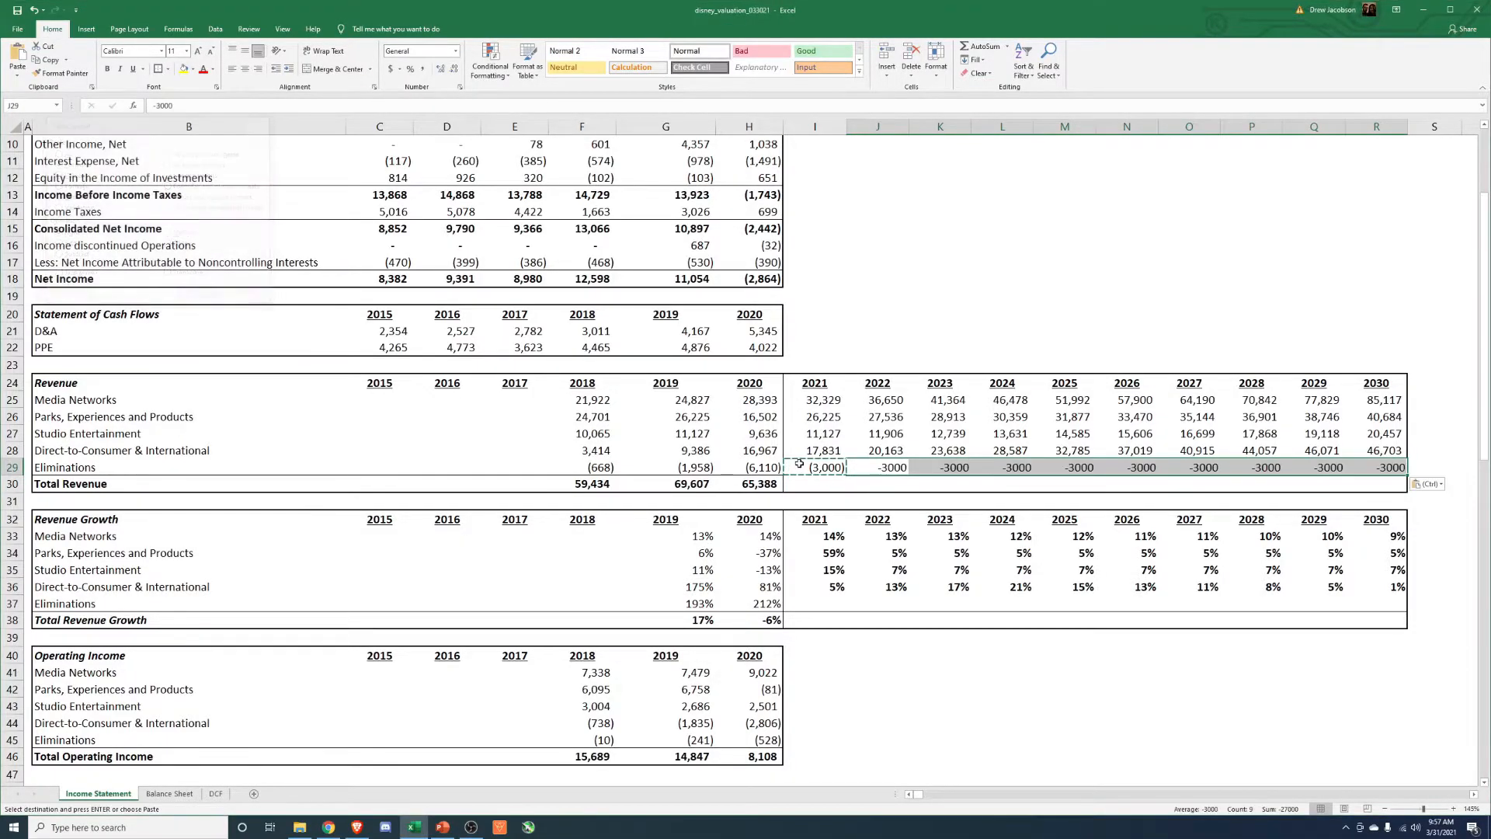
{"action": "key", "text": "Return"}
Format the 2021 to 2030 Eliminations revenues with thousands separators and no decimals.
{"action": "left_click", "coordinate": [799, 464]}
{"action": "key", "text": "ctrl+shift+Right"}
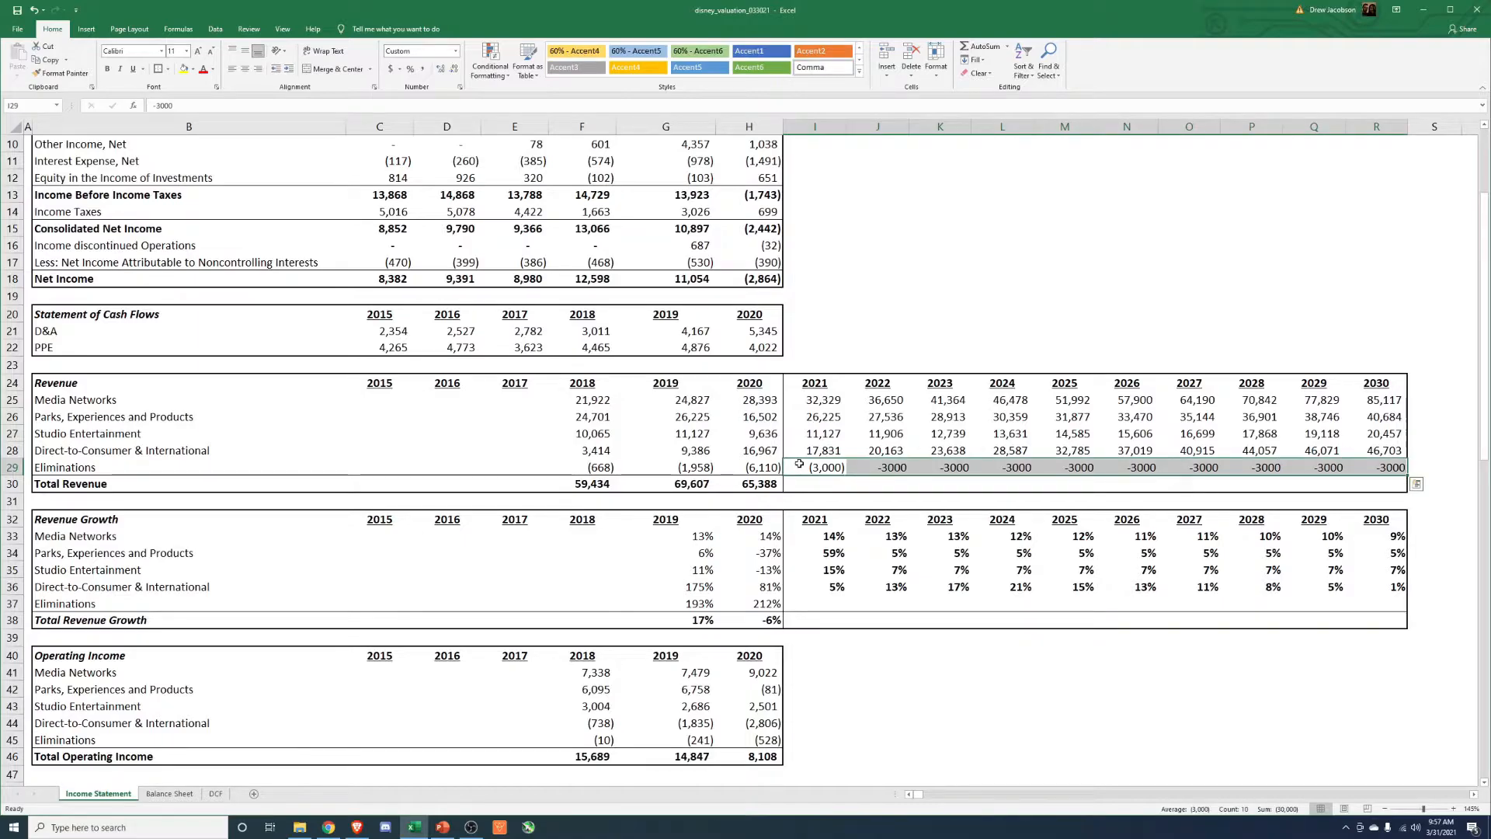
{"action": "key", "text": "alt+h"}
{"action": "key", "text": "k"}
{"action": "key", "text": "alt+h"}
{"action": "key", "text": "9"}
{"action": "key", "text": "9"}
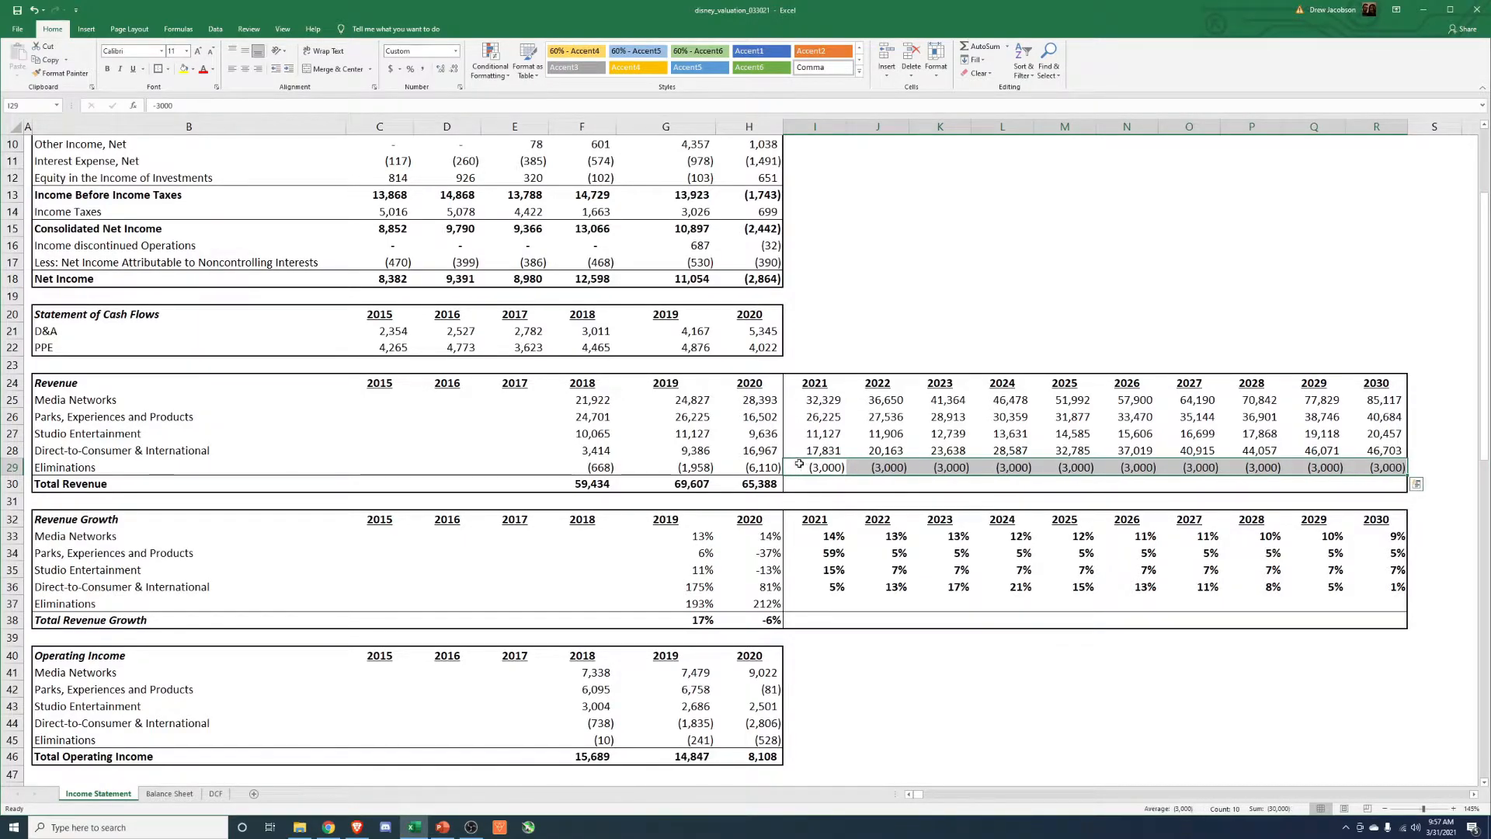
Calculate 2021 Total Revenue as the sum of the five segment rows, Media Networks through Eliminations.
{"action": "key", "text": "Down"}
{"action": "type", "text": "=SUM("}
{"action": "key", "text": "Up"}
{"action": "key", "text": "Up"}
{"action": "key", "text": "Up"}
{"action": "key", "text": "Up"}
{"action": "key", "text": "Up"}
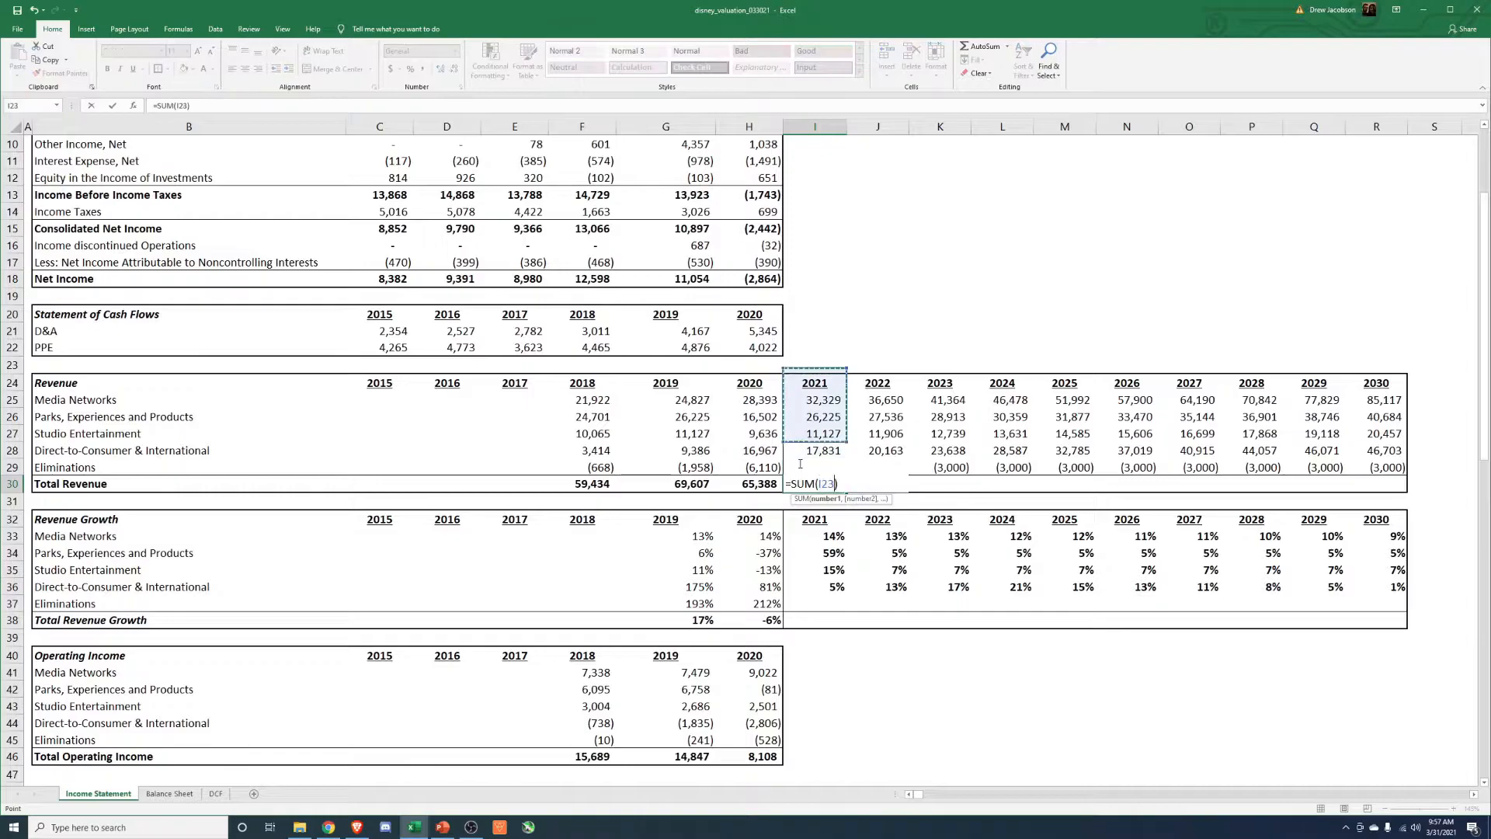
{"action": "key", "text": "shift+Down"}
{"action": "key", "text": "shift+Down"}
{"action": "key", "text": "shift+Down"}
{"action": "key", "text": "shift+Down"}
{"action": "key", "text": "Return"}
Copy only the formula of 2021 Total Revenue across 2022 through 2030.
{"action": "key", "text": "Up"}
{"action": "key", "text": "ctrl+c"}
{"action": "key", "text": "Right"}
{"action": "key", "text": "shift+Right"}
{"action": "key", "text": "shift+Right"}
{"action": "key", "text": "shift+Right"}
{"action": "key", "text": "shift+Right"}
{"action": "key", "text": "shift+Right"}
{"action": "key", "text": "shift+Right"}
{"action": "key", "text": "shift+Right"}
{"action": "key", "text": "shift+Right"}
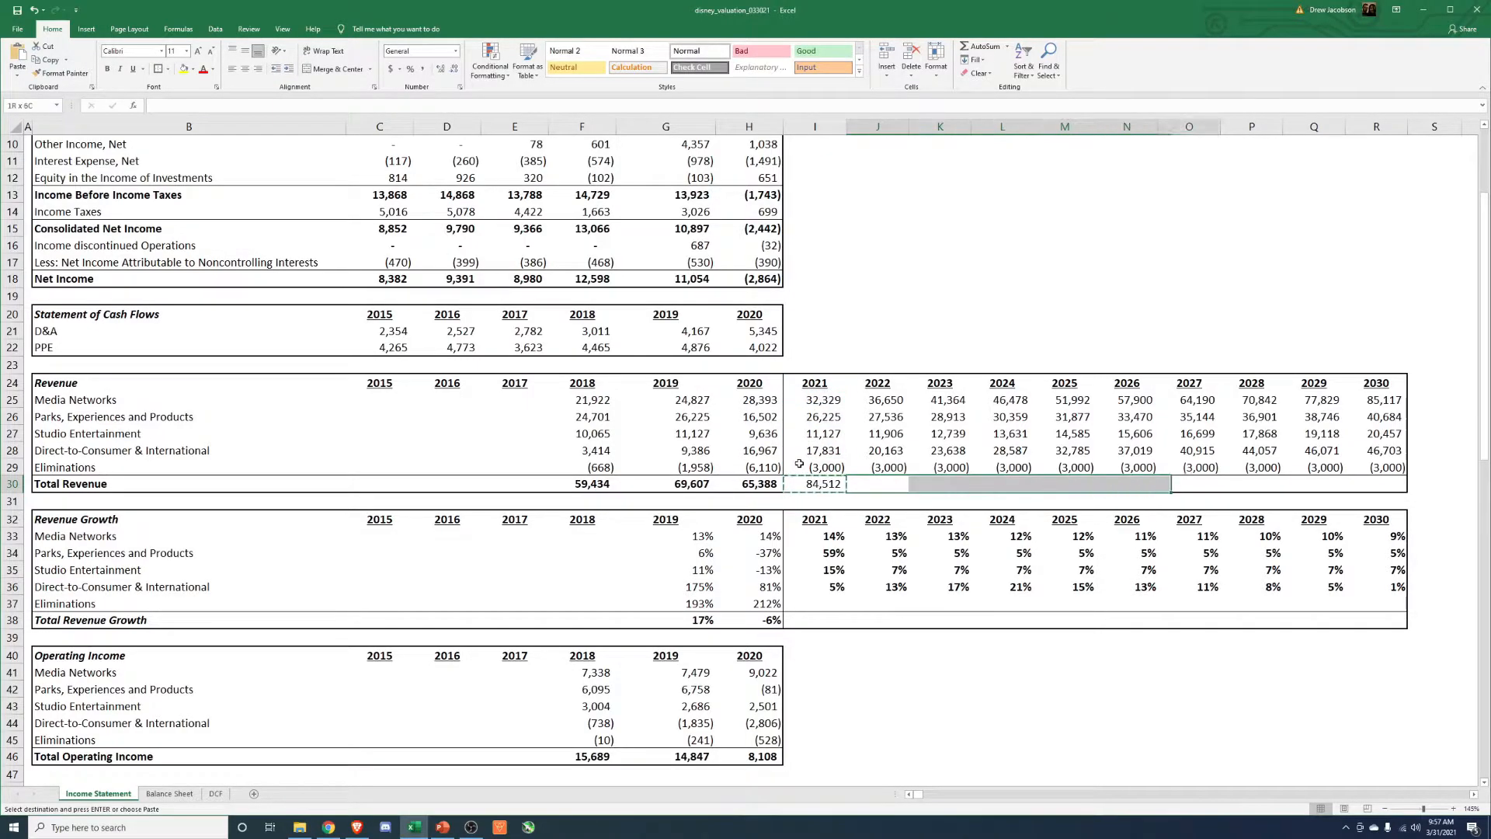
{"action": "key", "text": "alt+e"}
{"action": "key", "text": "p"}
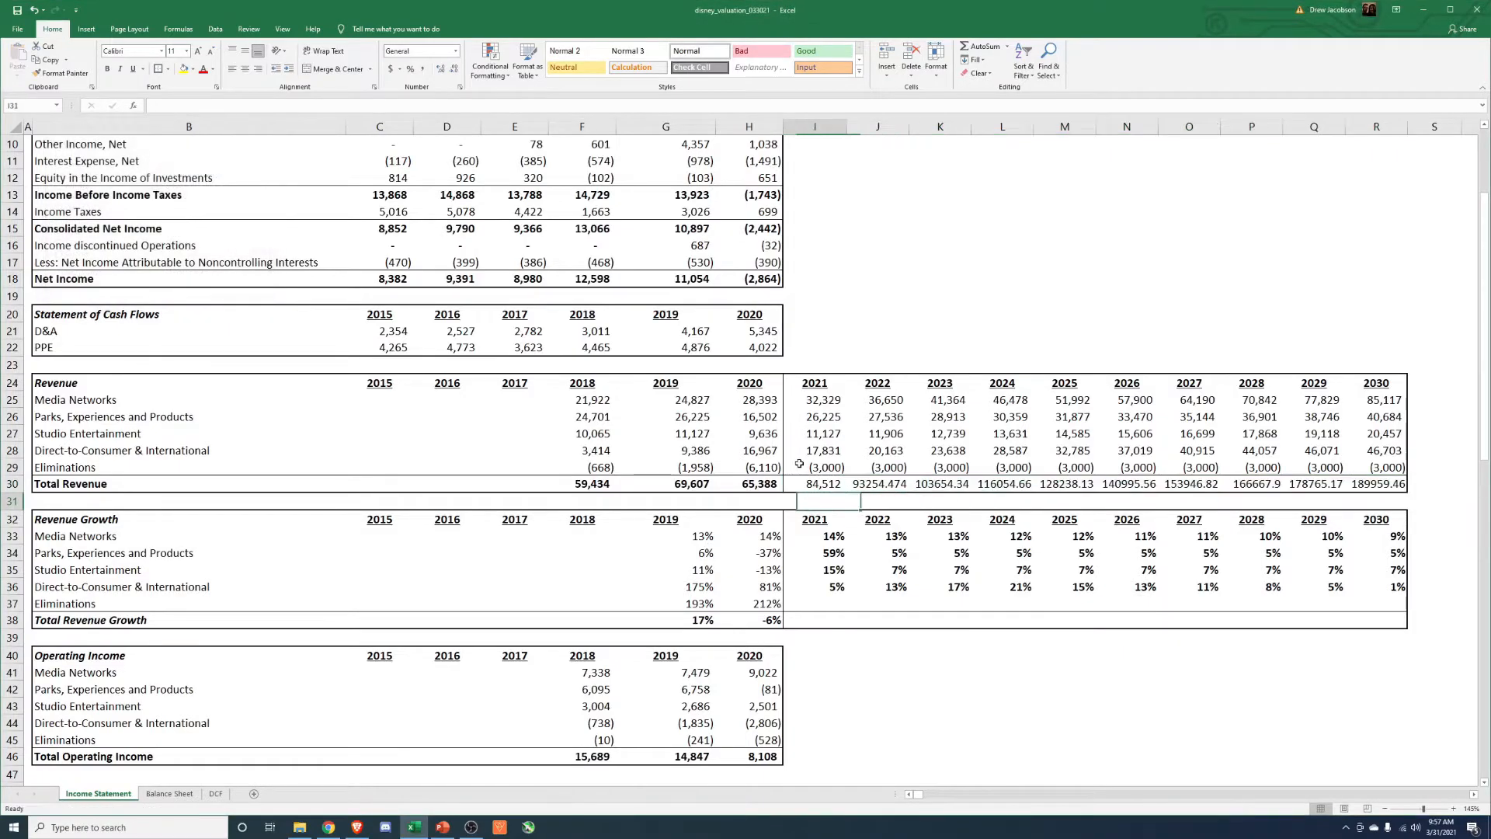
Format the 2021 to 2030 Total Revenue amounts with thousands separators and no decimals.
{"action": "key", "text": "alt+h"}
{"action": "key", "text": "k"}
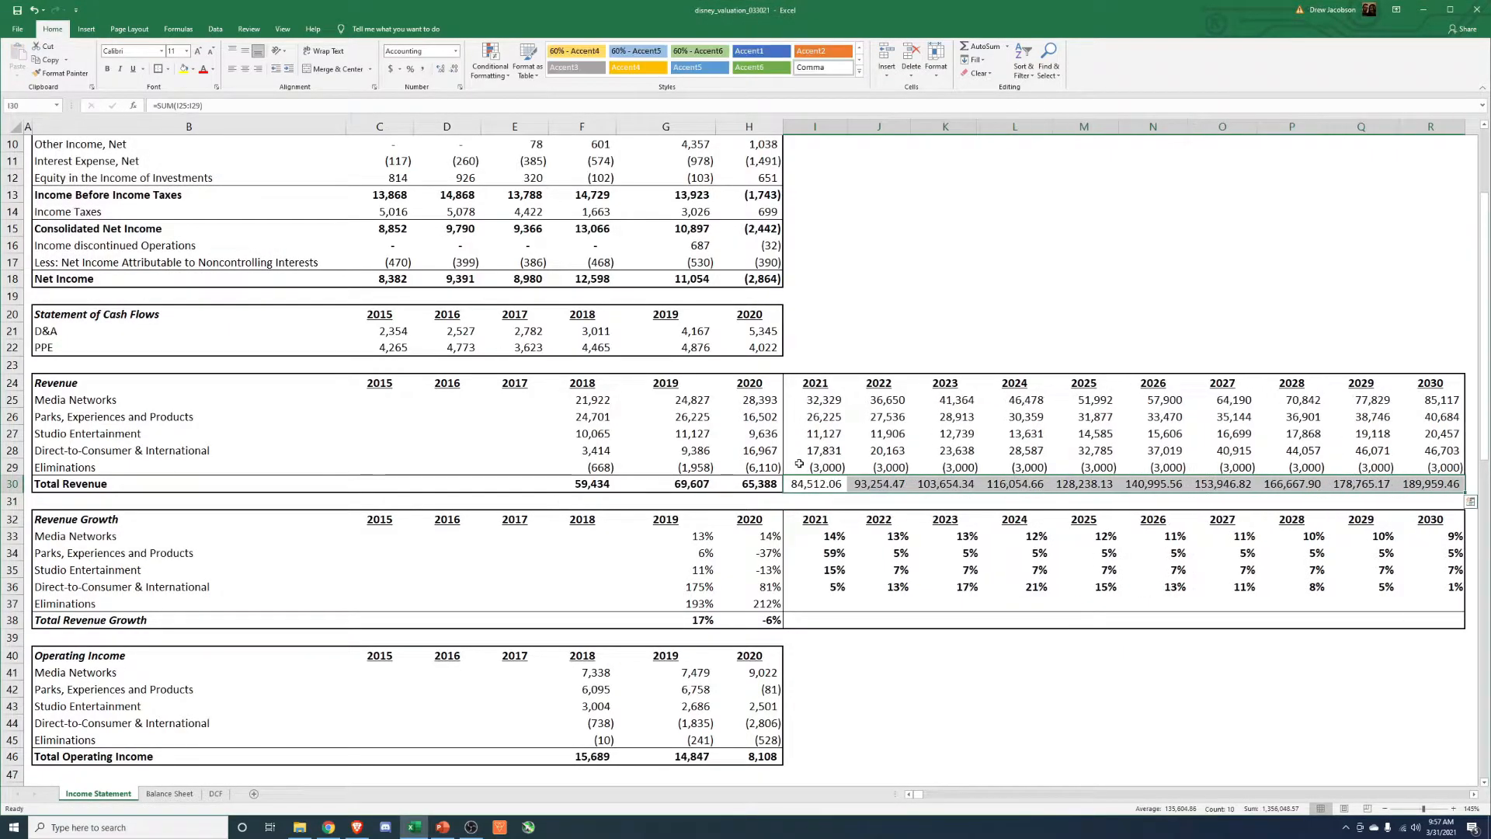
{"action": "key", "text": "alt+h"}
{"action": "key", "text": "9"}
{"action": "key", "text": "9"}
{"action": "key", "text": "Left"}
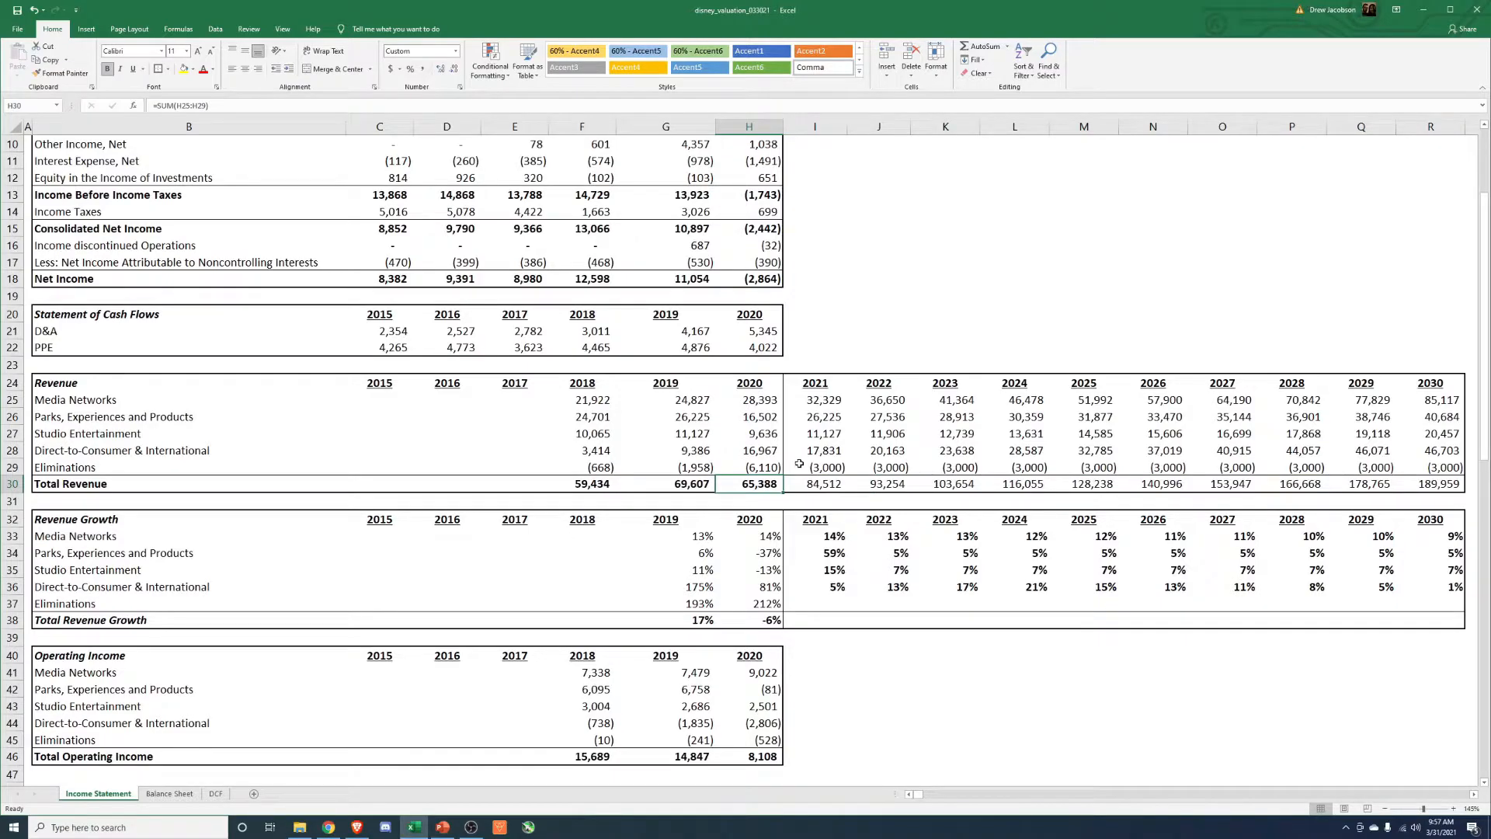
Review the 2021 segment revenues that make up the 2021 Total Revenue.
{"action": "key", "text": "Right"}
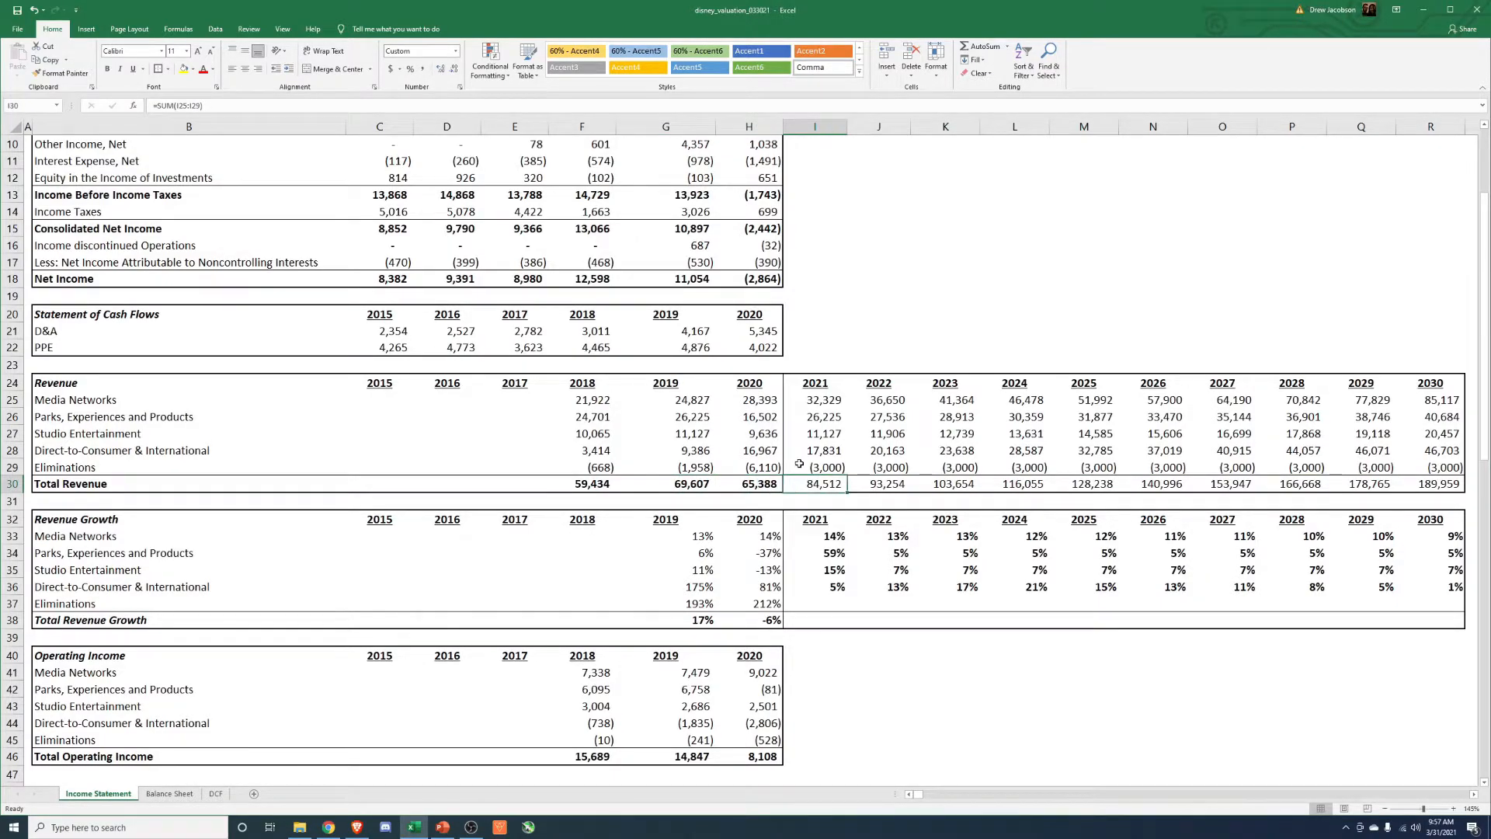
{"action": "key", "text": "Up"}
{"action": "key", "text": "Up"}
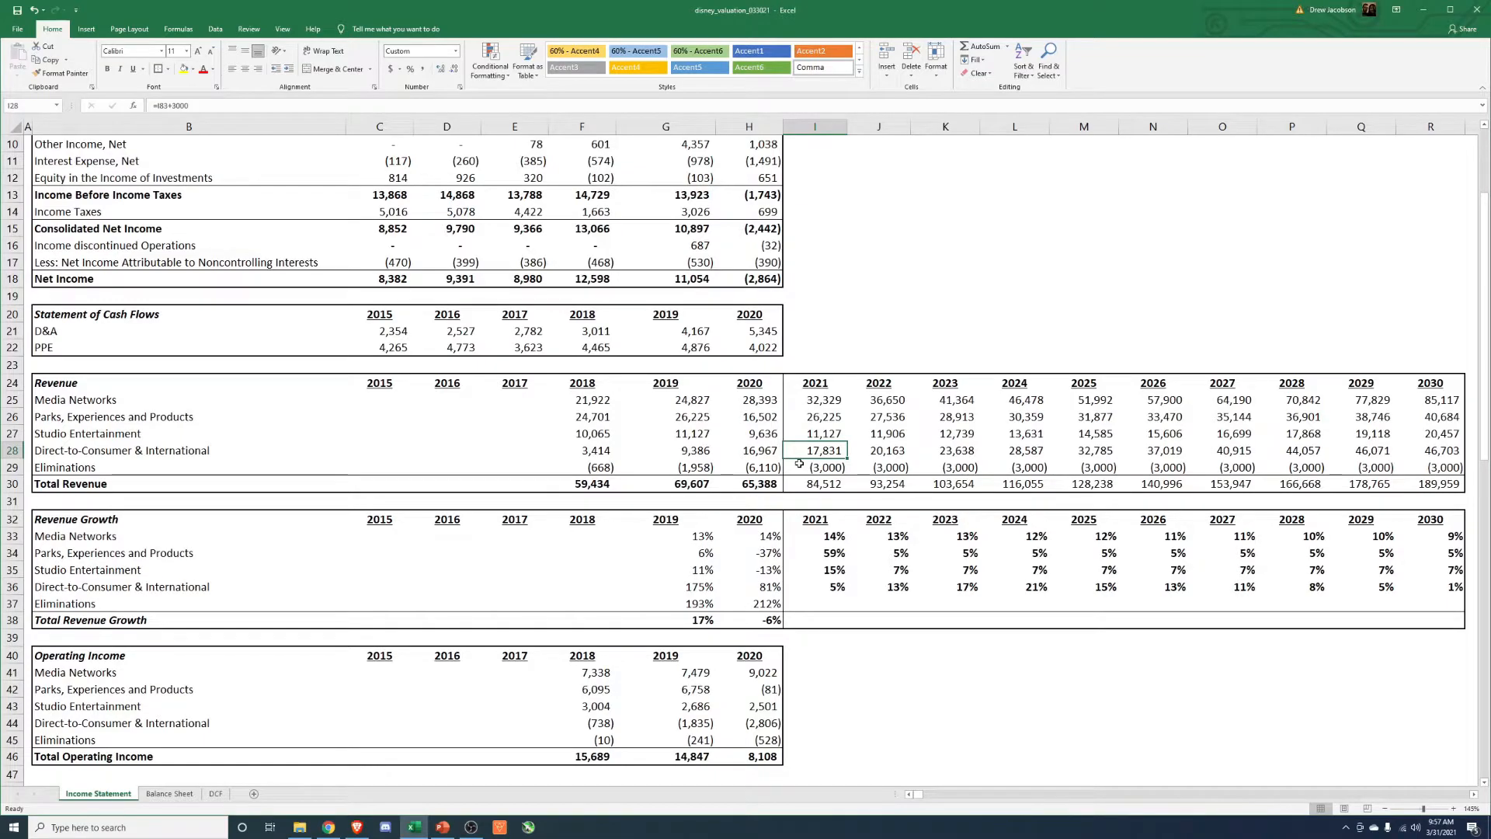
{"action": "key", "text": "Up"}
{"action": "key", "text": "Up"}
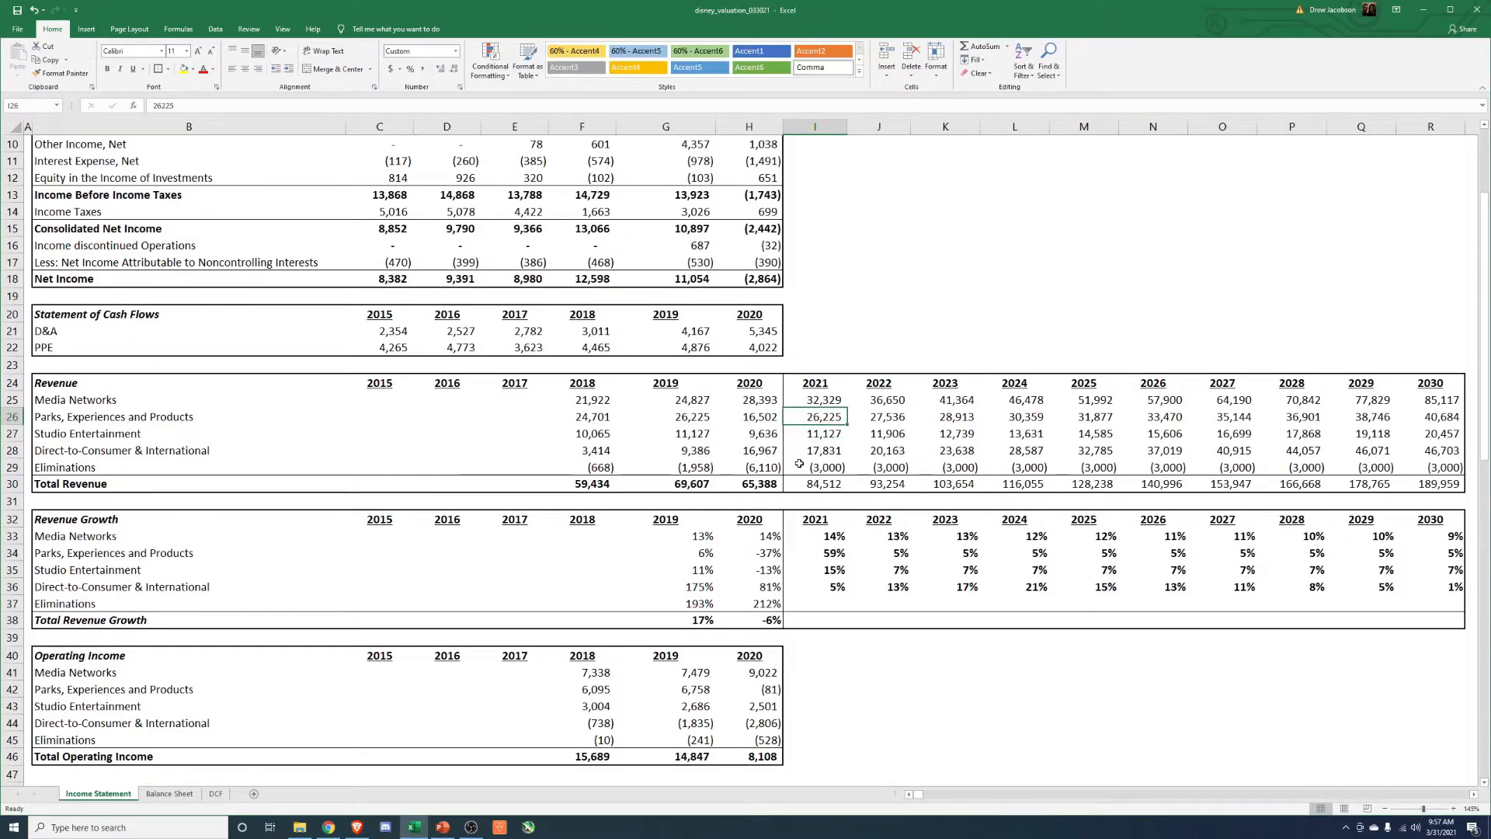
{"action": "key", "text": "Down"}
{"action": "key", "text": "Down"}
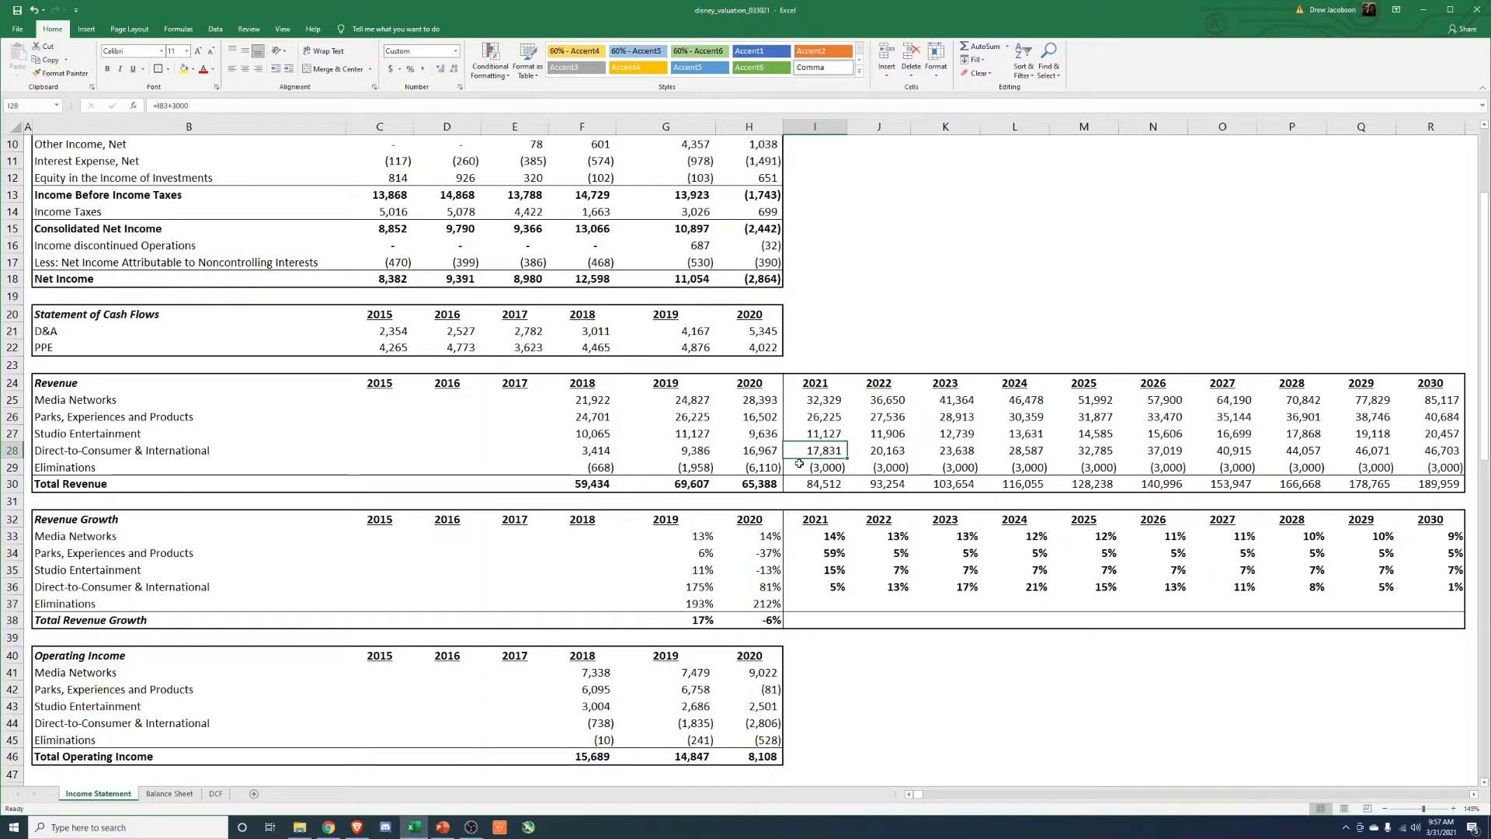
Make the 2021 to 2030 Total Revenue amounts bold.
{"action": "key", "text": "Down"}
{"action": "key", "text": "Down"}
{"action": "key", "text": "ctrl+shift+Right"}
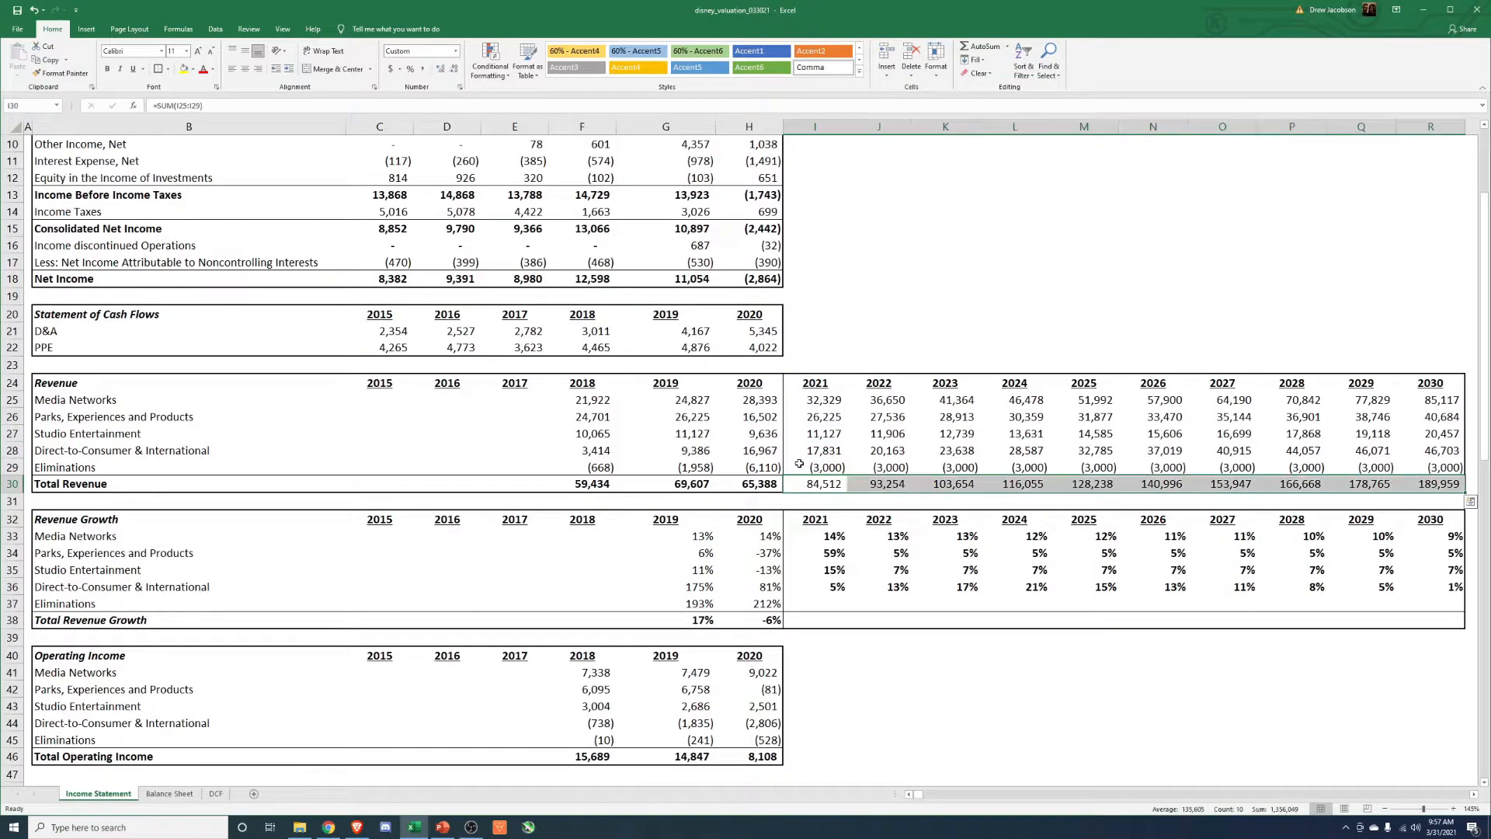
Compare the projected Parks, Direct-to-Consumer and Total Revenue amounts with their 2019 and 2020 figures.
{"action": "key", "text": "Up"}
{"action": "key", "text": "Up"}
{"action": "key", "text": "Up"}
{"action": "key", "text": "Up"}
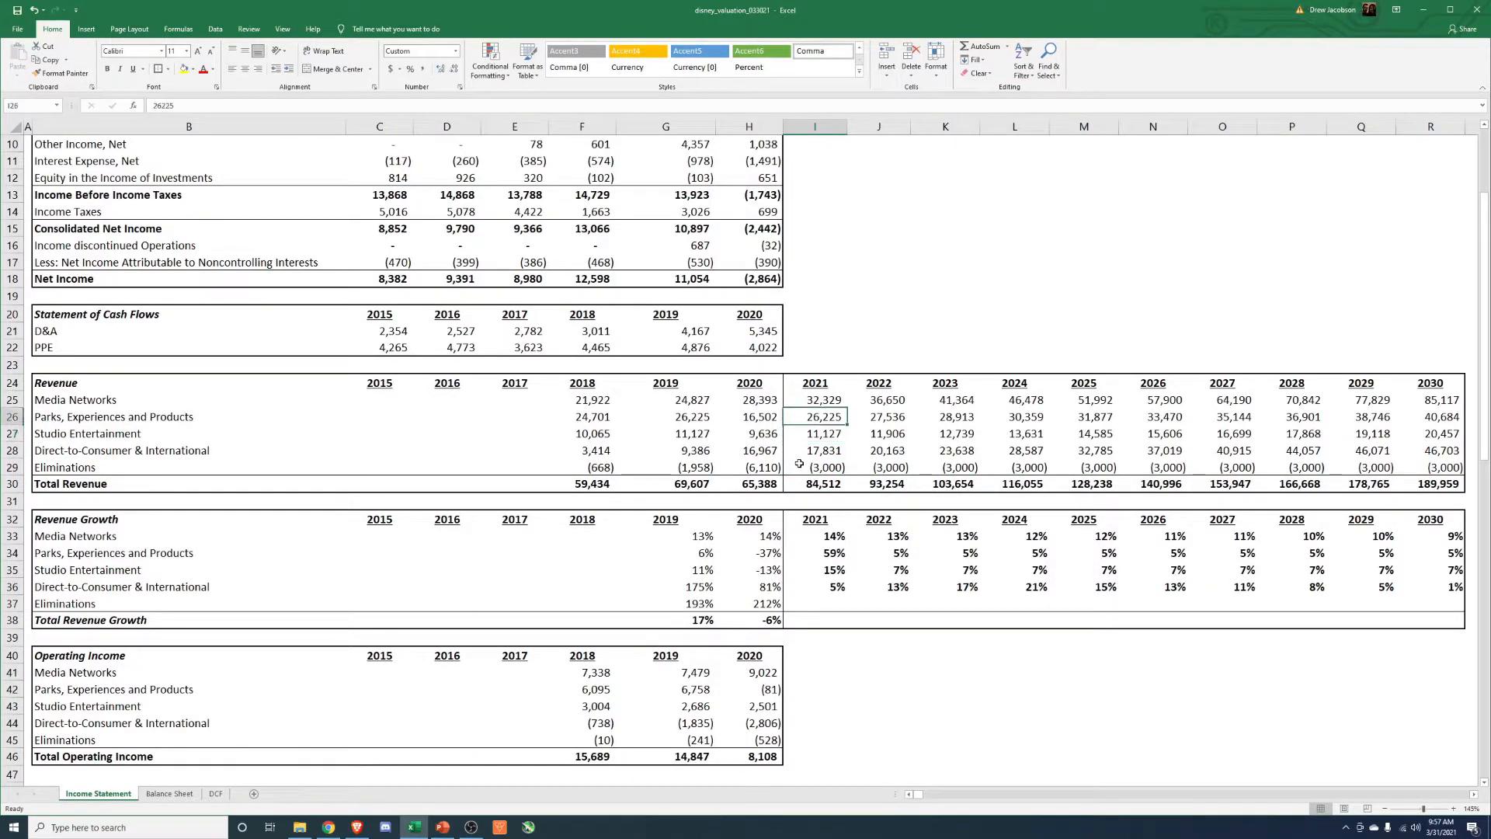
{"action": "key", "text": "Left"}
{"action": "key", "text": "Left"}
{"action": "key", "text": "Right"}
{"action": "key", "text": "Right"}
{"action": "key", "text": "Down"}
{"action": "key", "text": "Down"}
{"action": "key", "text": "Left"}
{"action": "key", "text": "Left"}
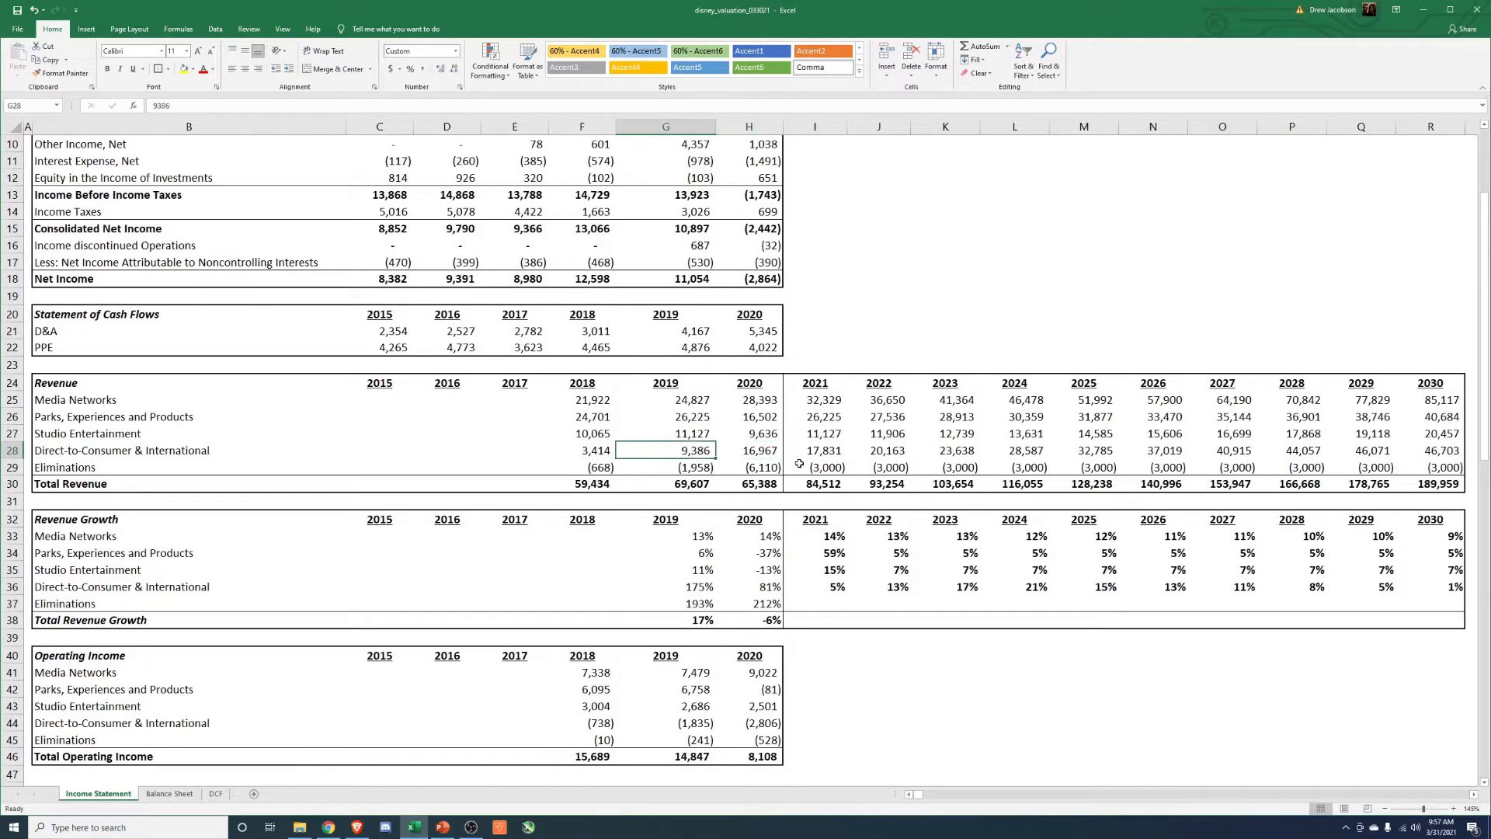
{"action": "key", "text": "Right"}
{"action": "key", "text": "Right"}
{"action": "key", "text": "Right"}
{"action": "key", "text": "Right"}
{"action": "key", "text": "Right"}
{"action": "key", "text": "Left"}
{"action": "key", "text": "Left"}
{"action": "key", "text": "Left"}
{"action": "key", "text": "Left"}
{"action": "key", "text": "Down"}
{"action": "key", "text": "Down"}
{"action": "key", "text": "Down"}
{"action": "key", "text": "Down"}
{"action": "key", "text": "Down"}
{"action": "key", "text": "Down"}
{"action": "key", "text": "Down"}
{"action": "key", "text": "Down"}
{"action": "key", "text": "Down"}
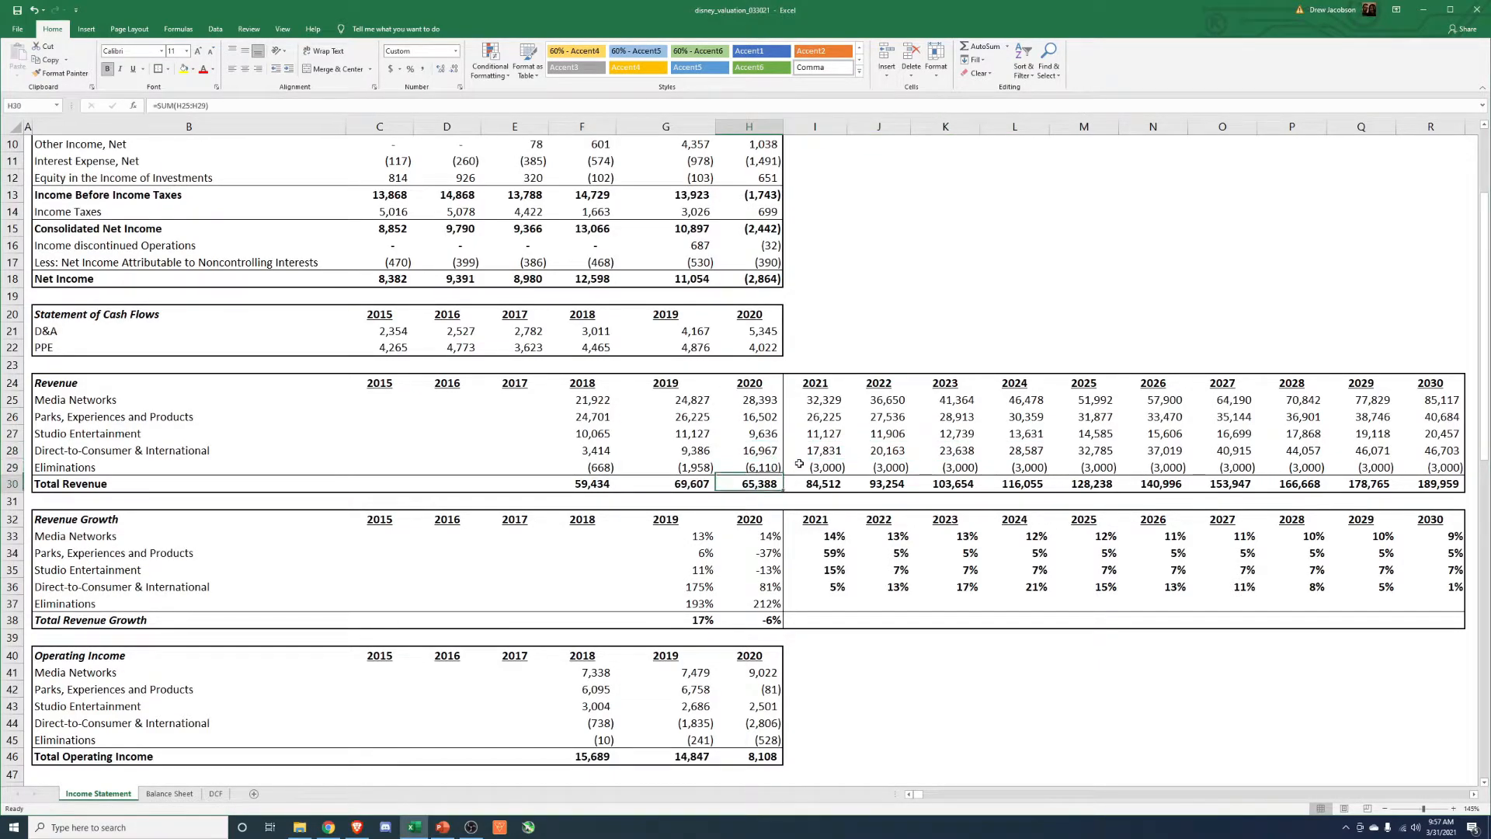
{"action": "key", "text": "Right"}
{"action": "key", "text": "Right"}
{"action": "key", "text": "Left"}
Calculate 2021 Total Revenue Growth as 2021 Total Revenue divided by 2020 Total Revenue, minus 1.
{"action": "key", "text": "Down"}
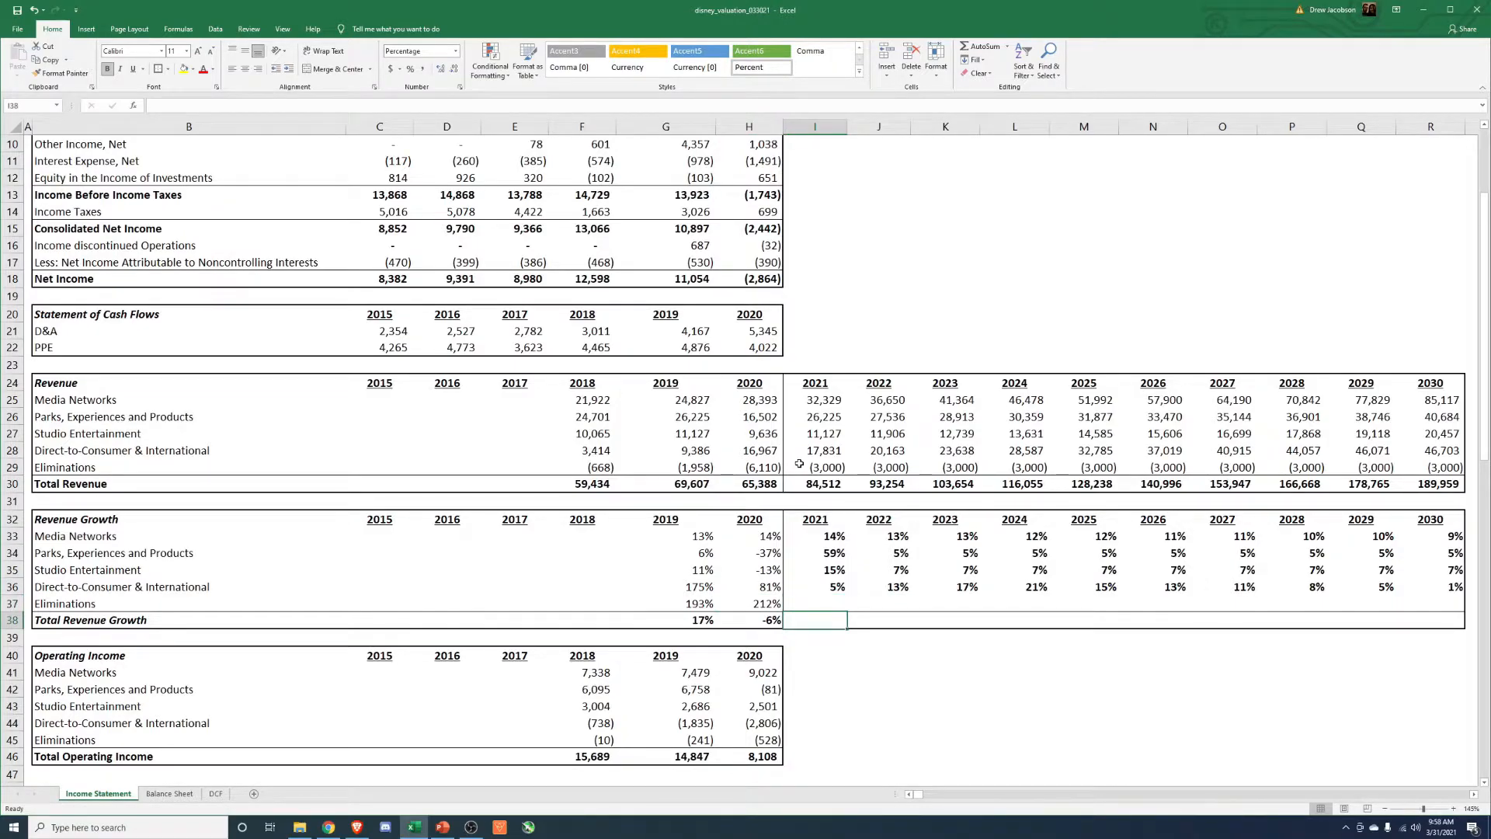
{"action": "type", "text": "="}
{"action": "key", "text": "Up"}
{"action": "key", "text": "Up"}
{"action": "key", "text": "Up"}
{"action": "key", "text": "Up"}
{"action": "key", "text": "Up"}
{"action": "key", "text": "Up"}
{"action": "key", "text": "Up"}
{"action": "key", "text": "Up"}
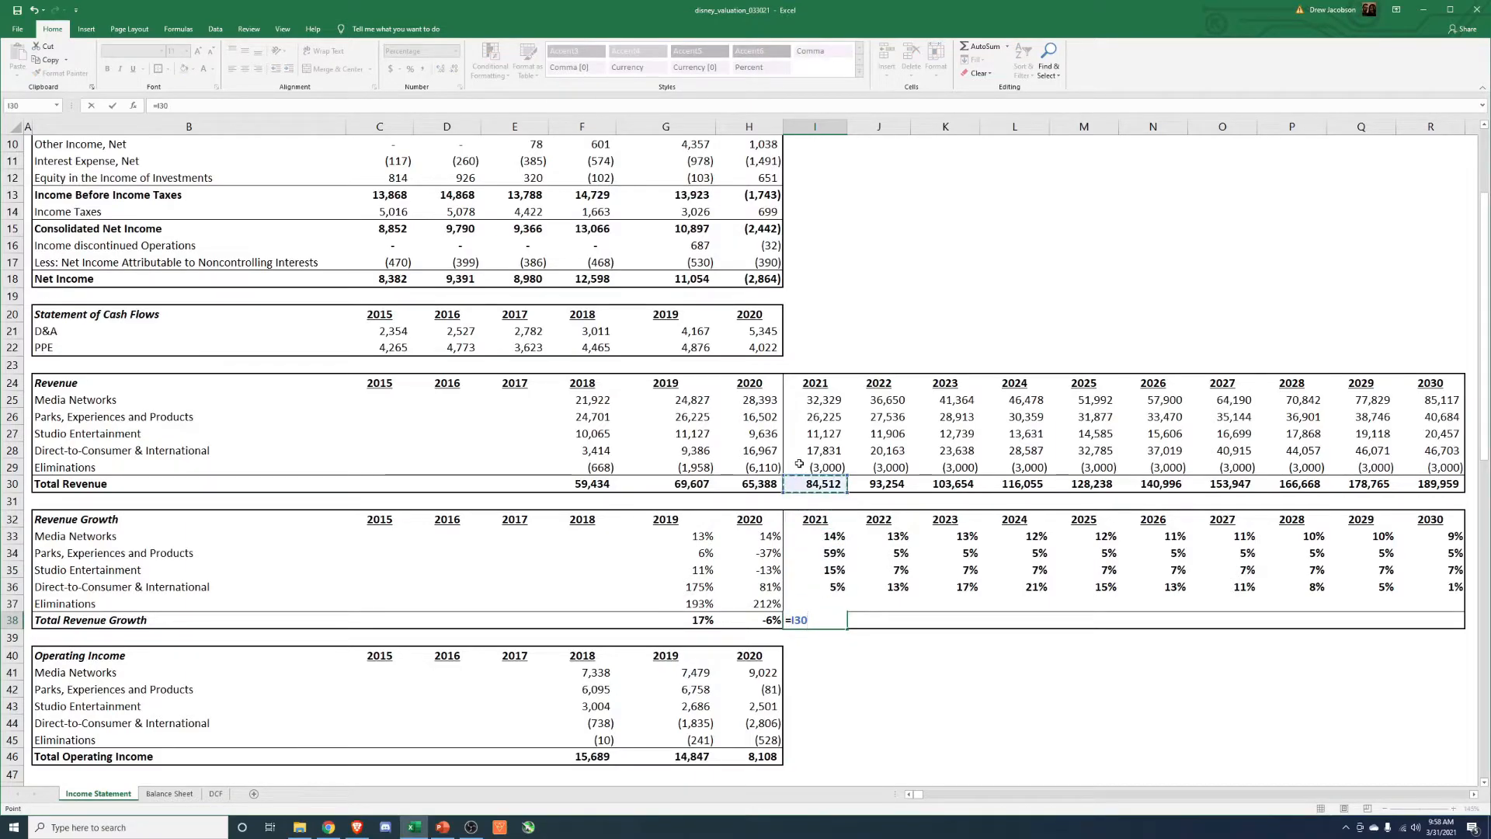
{"action": "key", "text": "Up"}
{"action": "key", "text": "Up"}
{"action": "key", "text": "Up"}
{"action": "key", "text": "Up"}
{"action": "key", "text": "Up"}
{"action": "key", "text": "Up"}
{"action": "key", "text": "Up"}
{"action": "key", "text": "Left"}
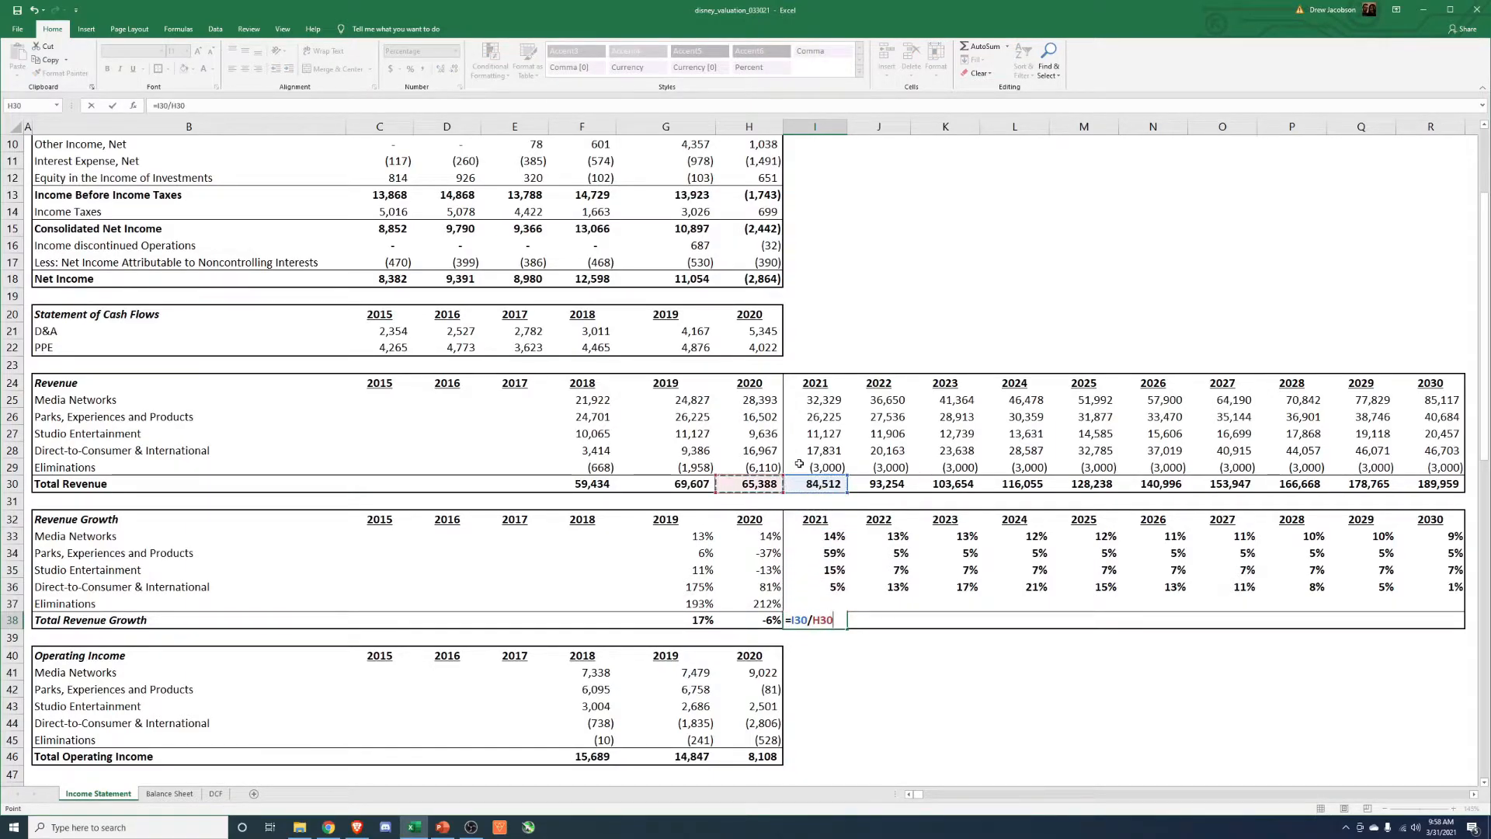
{"action": "key", "text": "Return"}
Copy the 2021 Total Revenue Growth formula across 2022 through 2030.
{"action": "key", "text": "Up"}
{"action": "key", "text": "ctrl+c"}
{"action": "key", "text": "Right"}
{"action": "key", "text": "shift+Right"}
{"action": "key", "text": "shift+Right"}
{"action": "key", "text": "shift+Right"}
{"action": "key", "text": "shift+Right"}
{"action": "key", "text": "shift+Right"}
{"action": "key", "text": "shift+Right"}
{"action": "key", "text": "shift+Right"}
{"action": "key", "text": "shift+Right"}
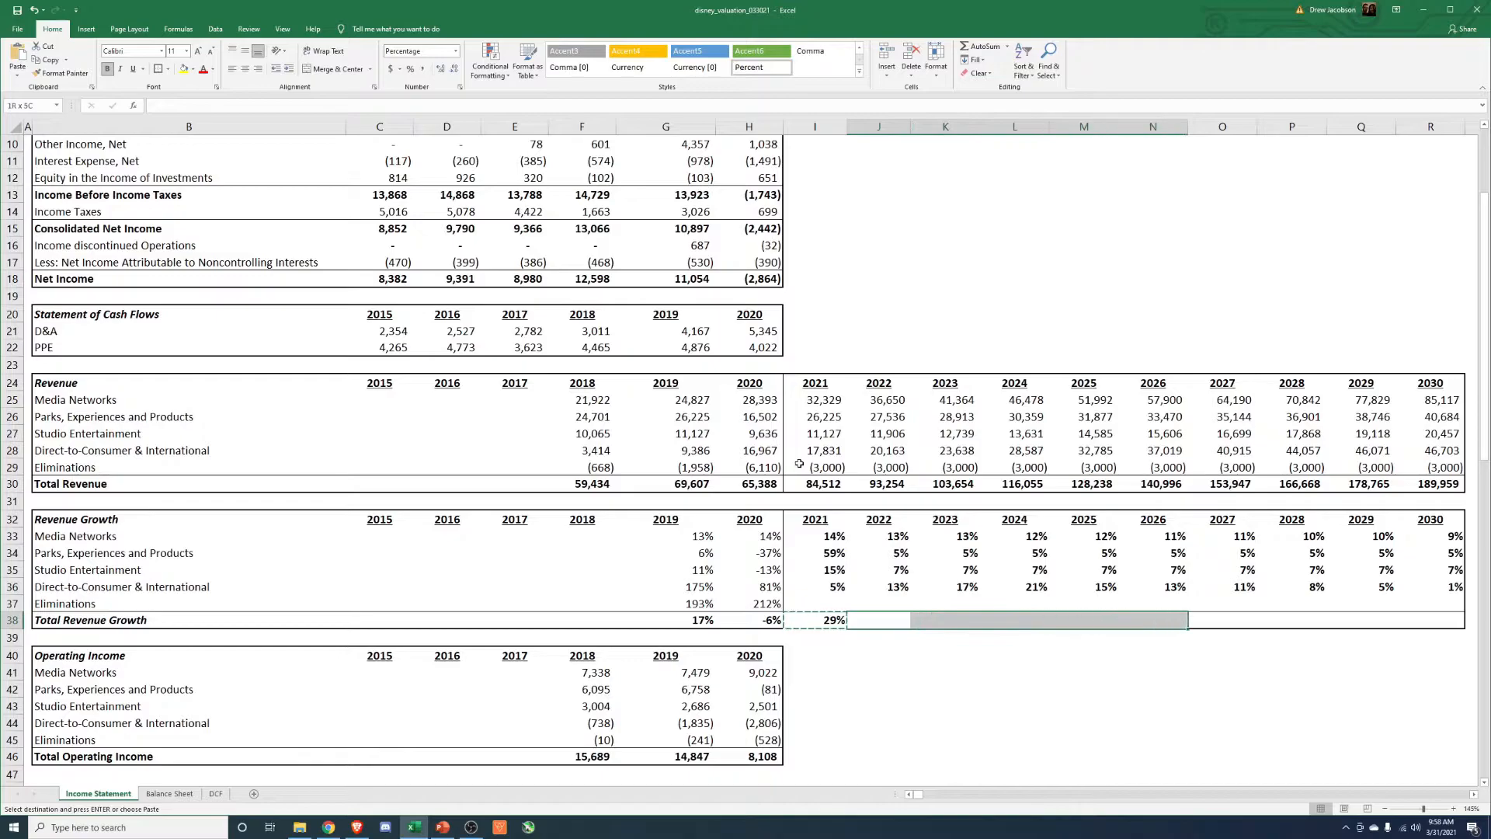
{"action": "key", "text": "alt+e"}
{"action": "key", "text": "Left"}
{"action": "key", "text": "Escape"}
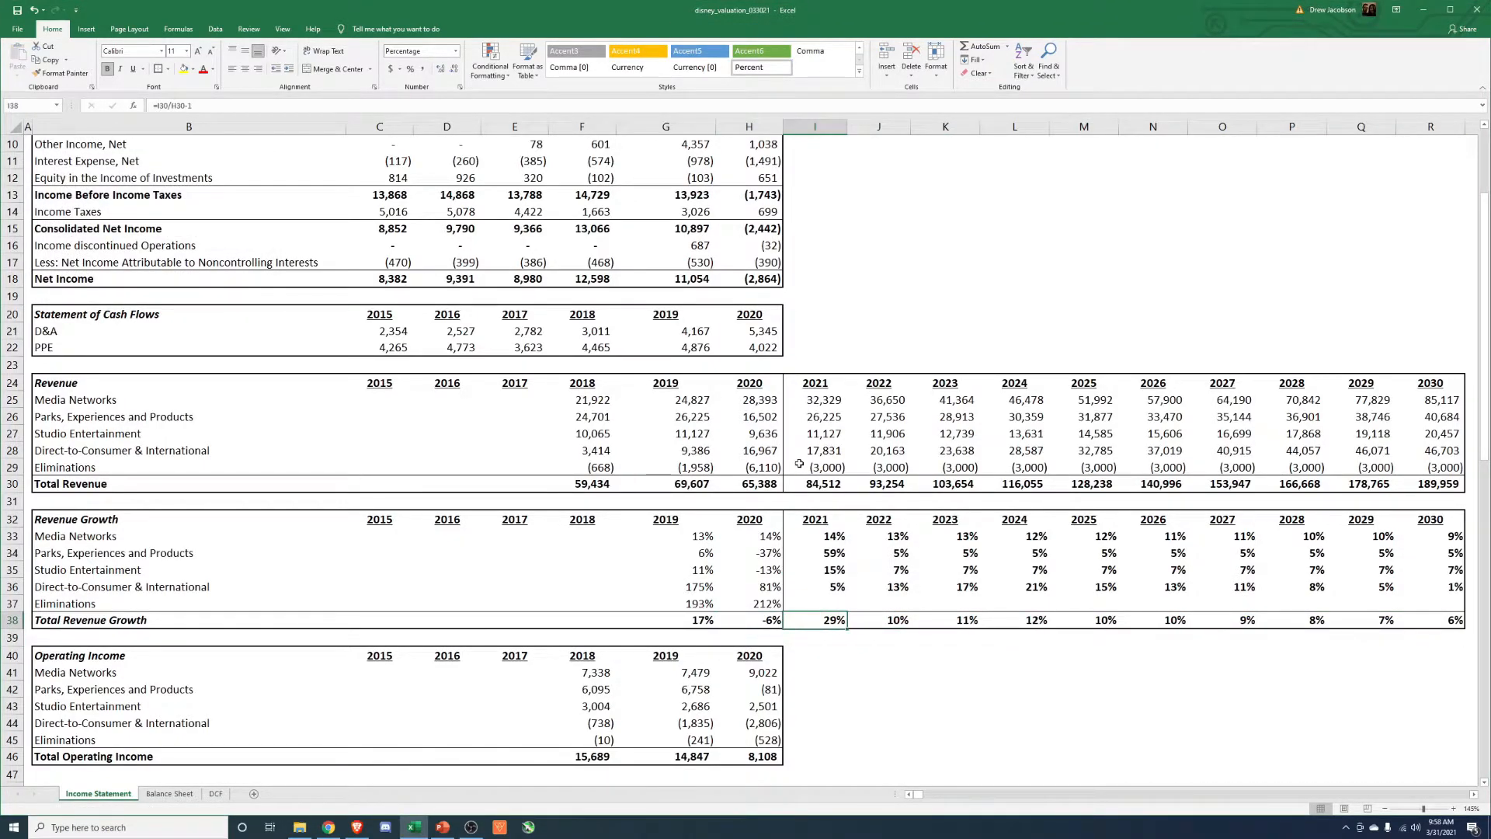
Examine how Total Revenue Growth develops from 2022 through 2030.
{"action": "key", "text": "Right"}
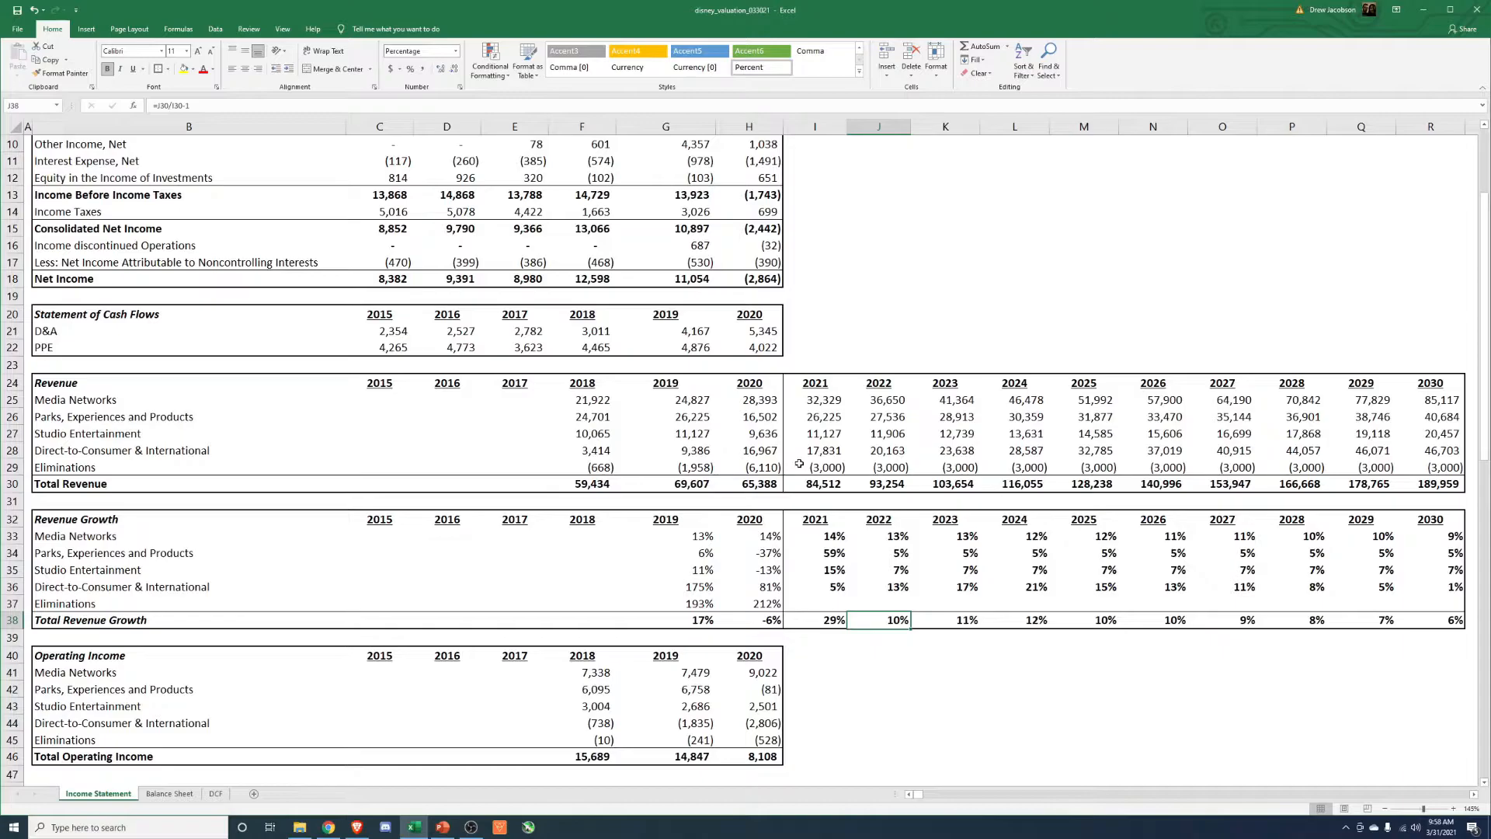
{"action": "key", "text": "Right"}
{"action": "key", "text": "Right"}
{"action": "key", "text": "Right"}
{"action": "key", "text": "Right"}
{"action": "key", "text": "Right"}
{"action": "key", "text": "Right"}
{"action": "key", "text": "Right"}
{"action": "key", "text": "Left"}
{"action": "key", "text": "Left"}
{"action": "key", "text": "Left"}
{"action": "key", "text": "Left"}
{"action": "key", "text": "Left"}
{"action": "key", "text": "Left"}
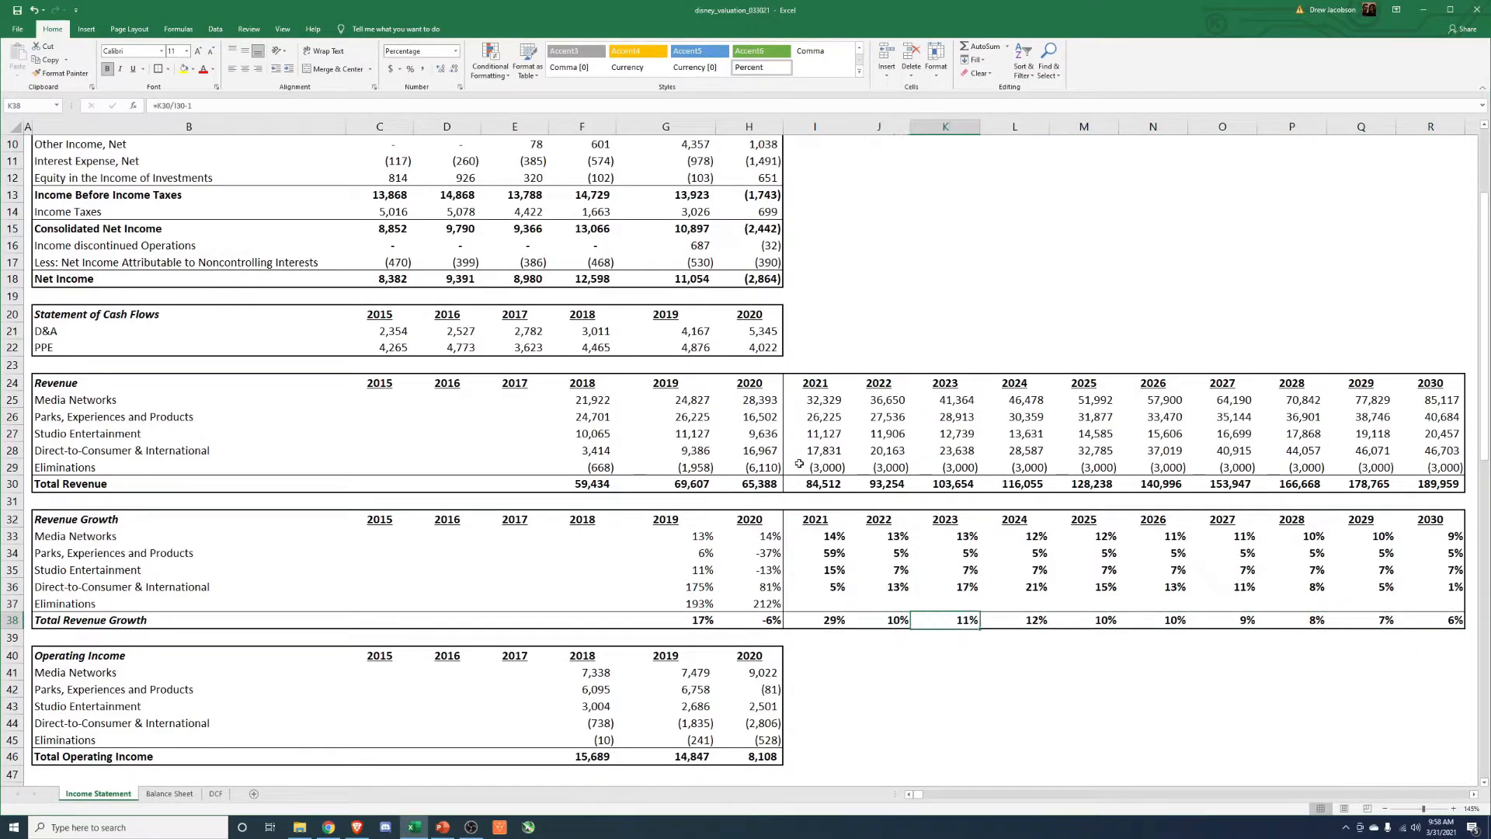
{"action": "key", "text": "Right"}
{"action": "key", "text": "Right"}
{"action": "key", "text": "Right"}
{"action": "key", "text": "Right"}
{"action": "key", "text": "Right"}
{"action": "key", "text": "Right"}
{"action": "key", "text": "Right"}
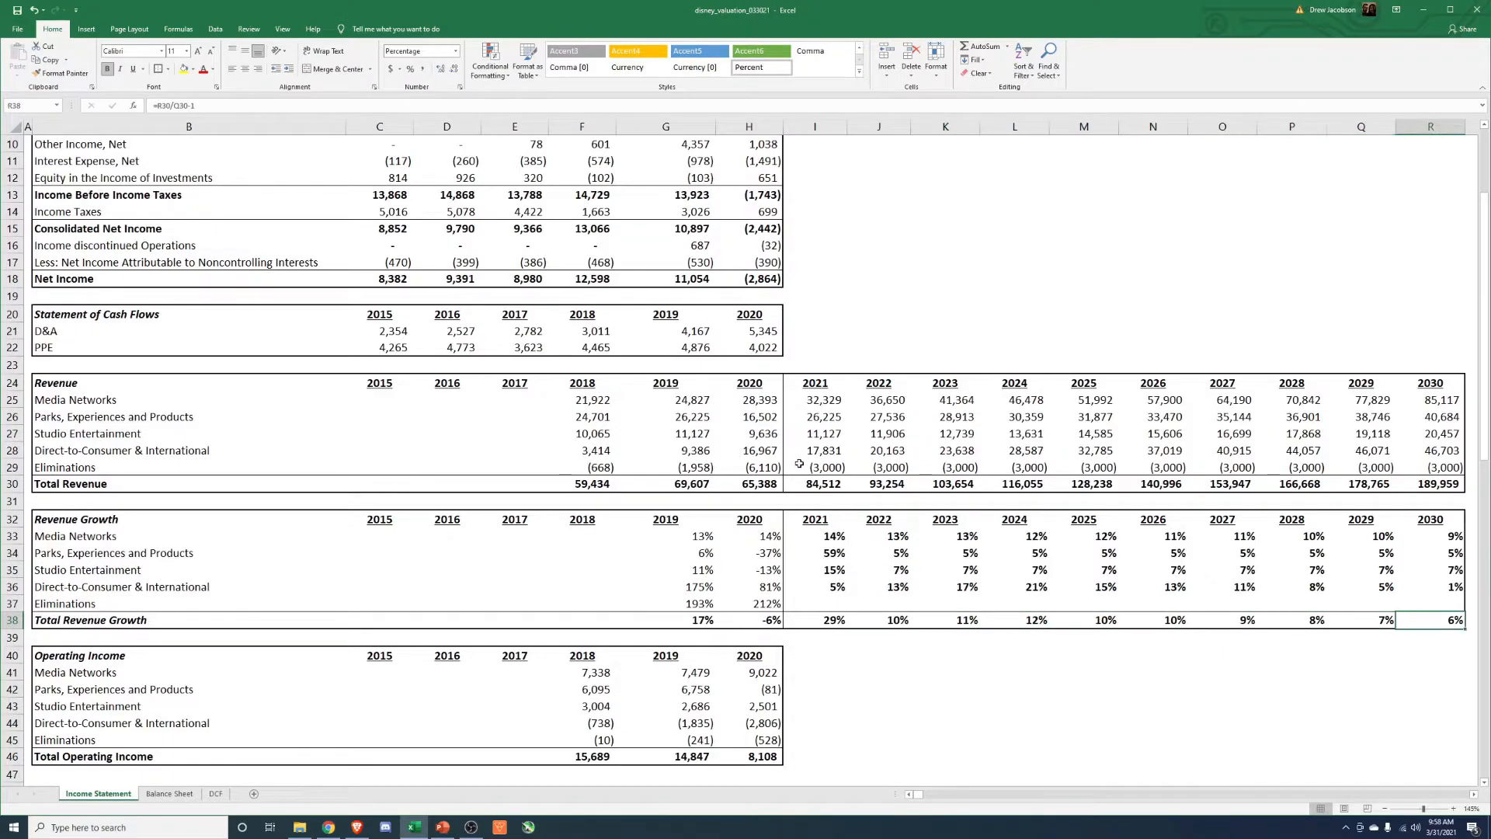
Open the DCF sheet and examine COGS as a percentage of sales for 2018 through 2020.
{"action": "left_click", "coordinate": [215, 795]}
{"action": "left_click", "coordinate": [1094, 550]}
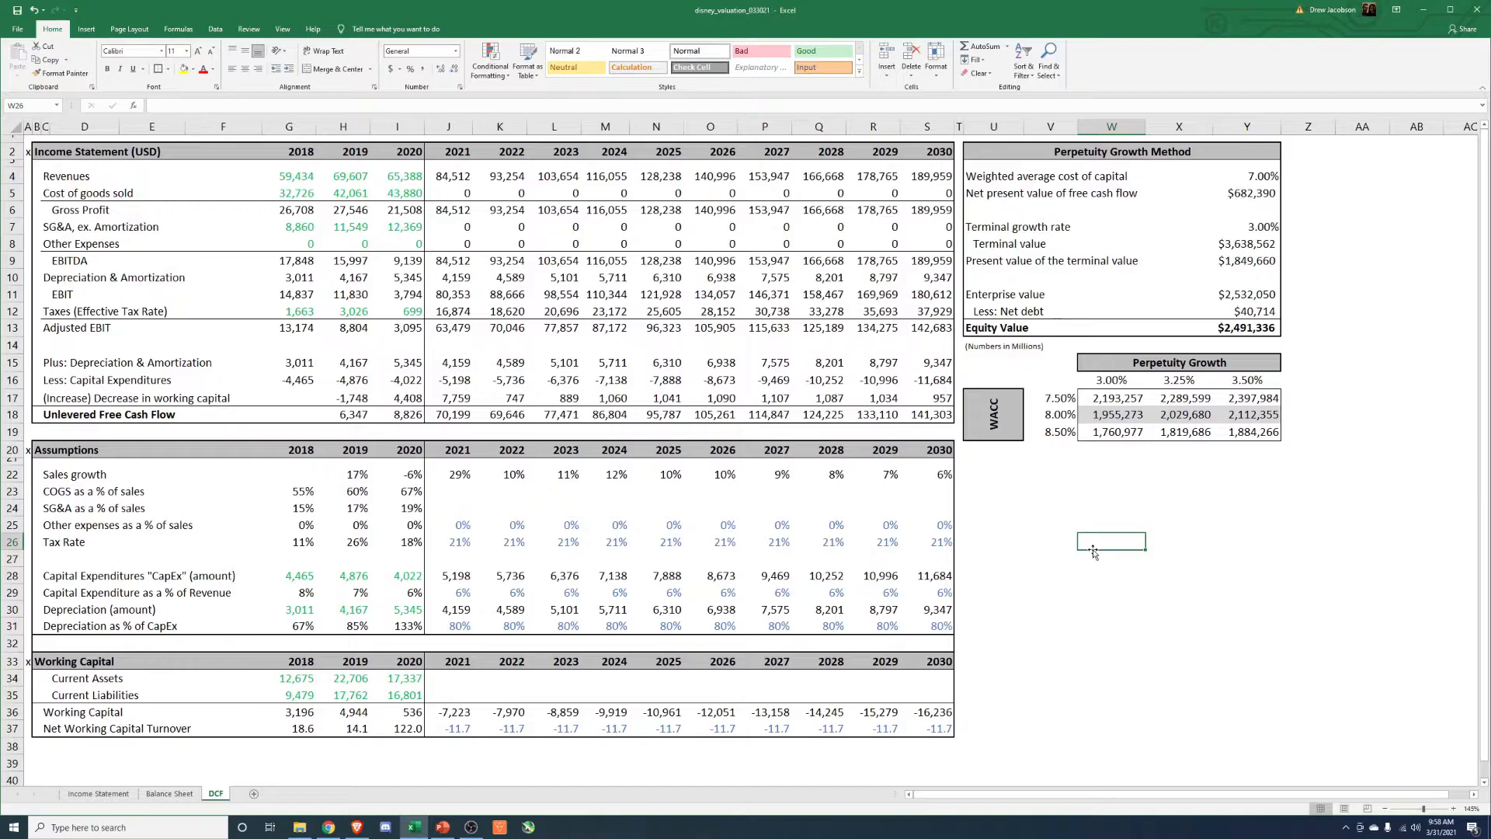
{"action": "left_click", "coordinate": [466, 196]}
{"action": "left_click_drag", "start_coordinate": [289, 497], "coordinate": [390, 492]}
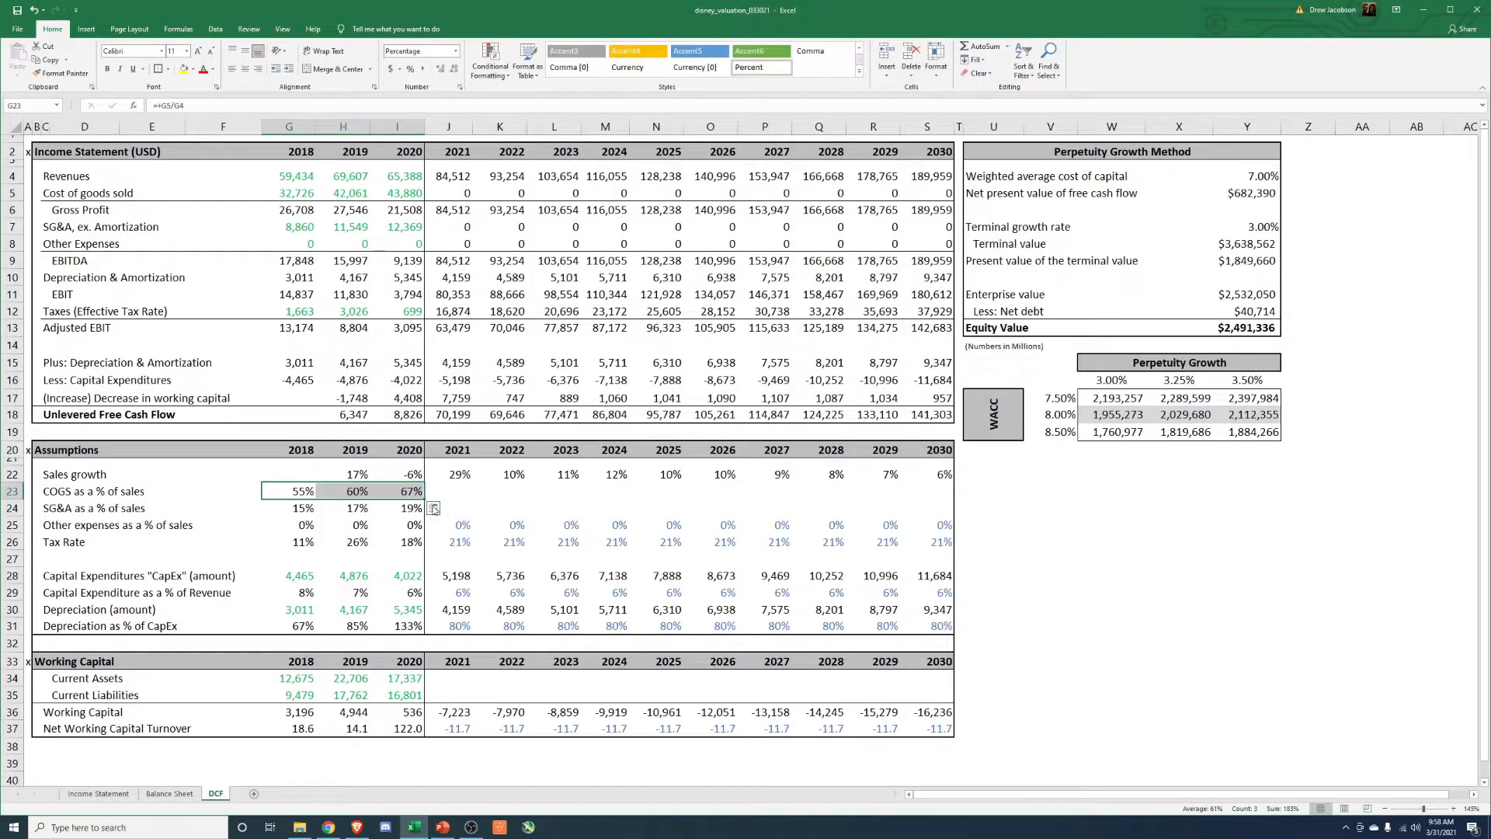
{"action": "left_click", "coordinate": [410, 493]}
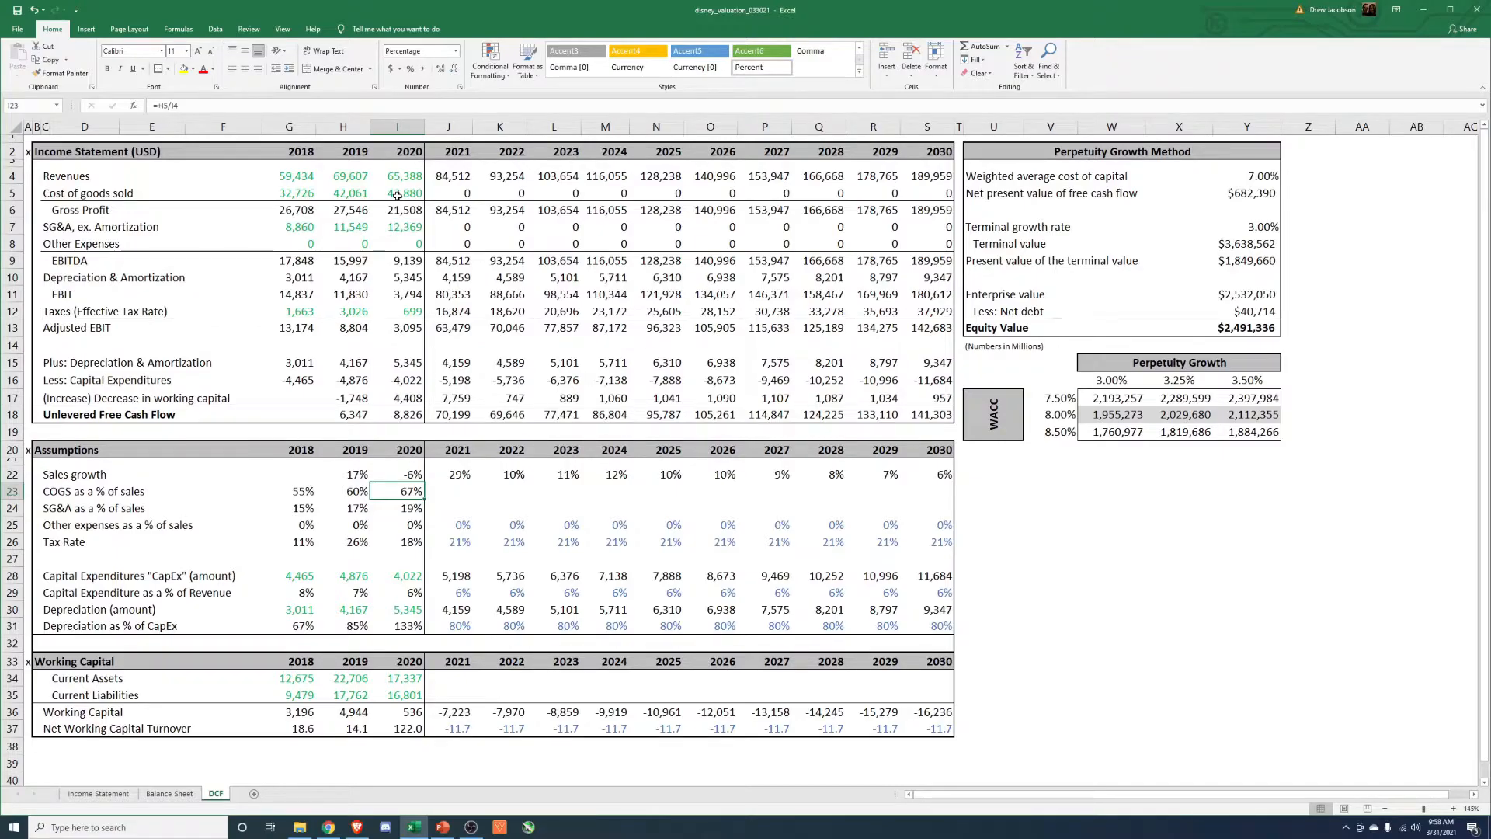
{"action": "key", "text": "Right"}
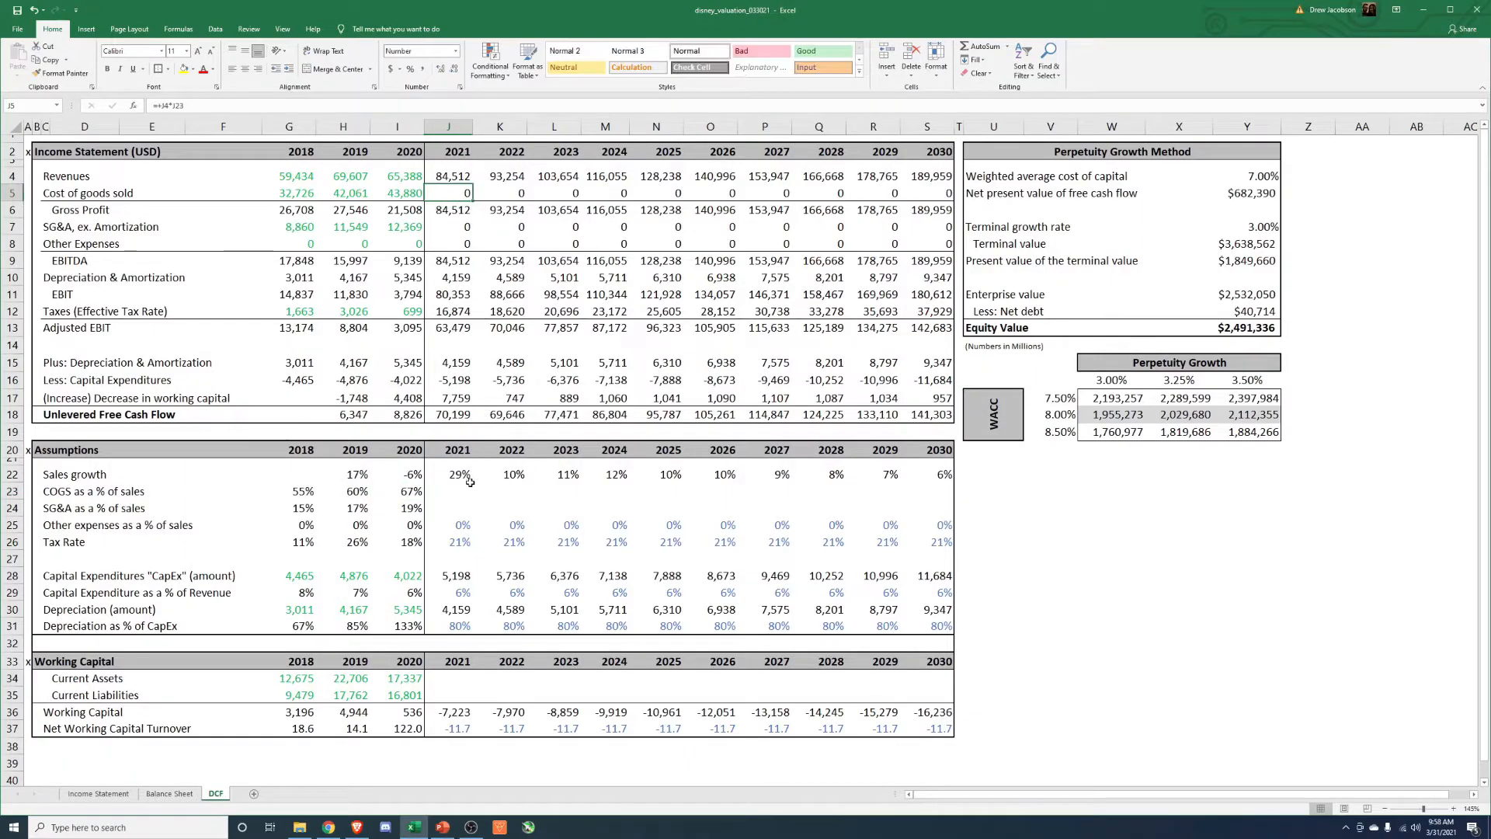
{"action": "key", "text": "Left"}
{"action": "key", "text": "Left"}
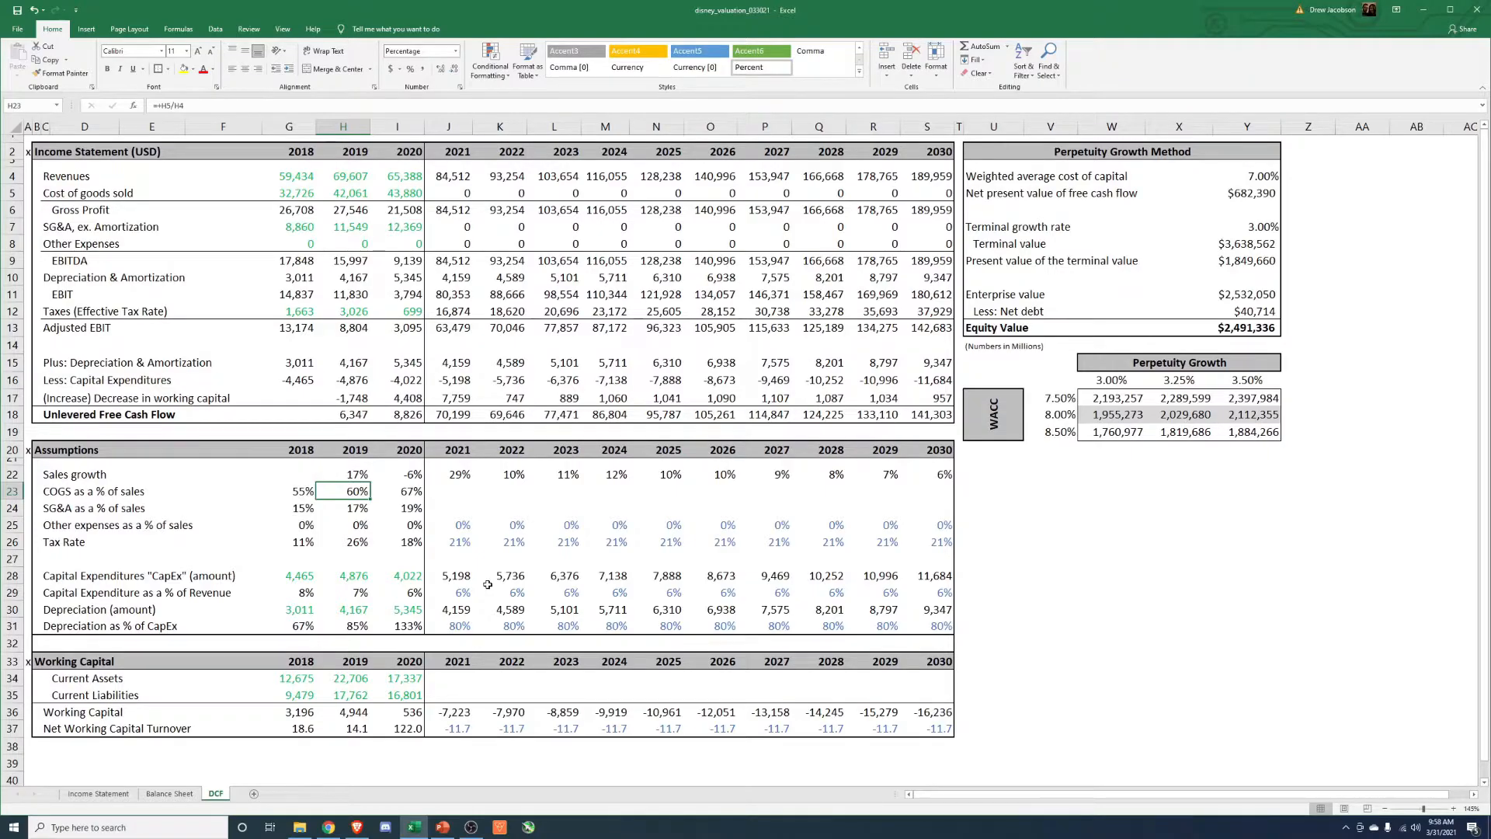
Look along the projection years of the COGS as a % of sales row, back to 2021.
{"action": "key", "text": "Right"}
{"action": "key", "text": "Right"}
{"action": "key", "text": "Right"}
{"action": "key", "text": "Right"}
{"action": "key", "text": "Right"}
{"action": "key", "text": "Right"}
{"action": "key", "text": "Right"}
{"action": "key", "text": "Right"}
{"action": "key", "text": "Right"}
{"action": "key", "text": "Right"}
{"action": "key", "text": "Right"}
{"action": "key", "text": "Left"}
{"action": "key", "text": "Left"}
{"action": "key", "text": "Left"}
{"action": "key", "text": "Left"}
{"action": "key", "text": "Left"}
{"action": "key", "text": "Left"}
{"action": "key", "text": "Left"}
{"action": "key", "text": "Left"}
{"action": "key", "text": "Left"}
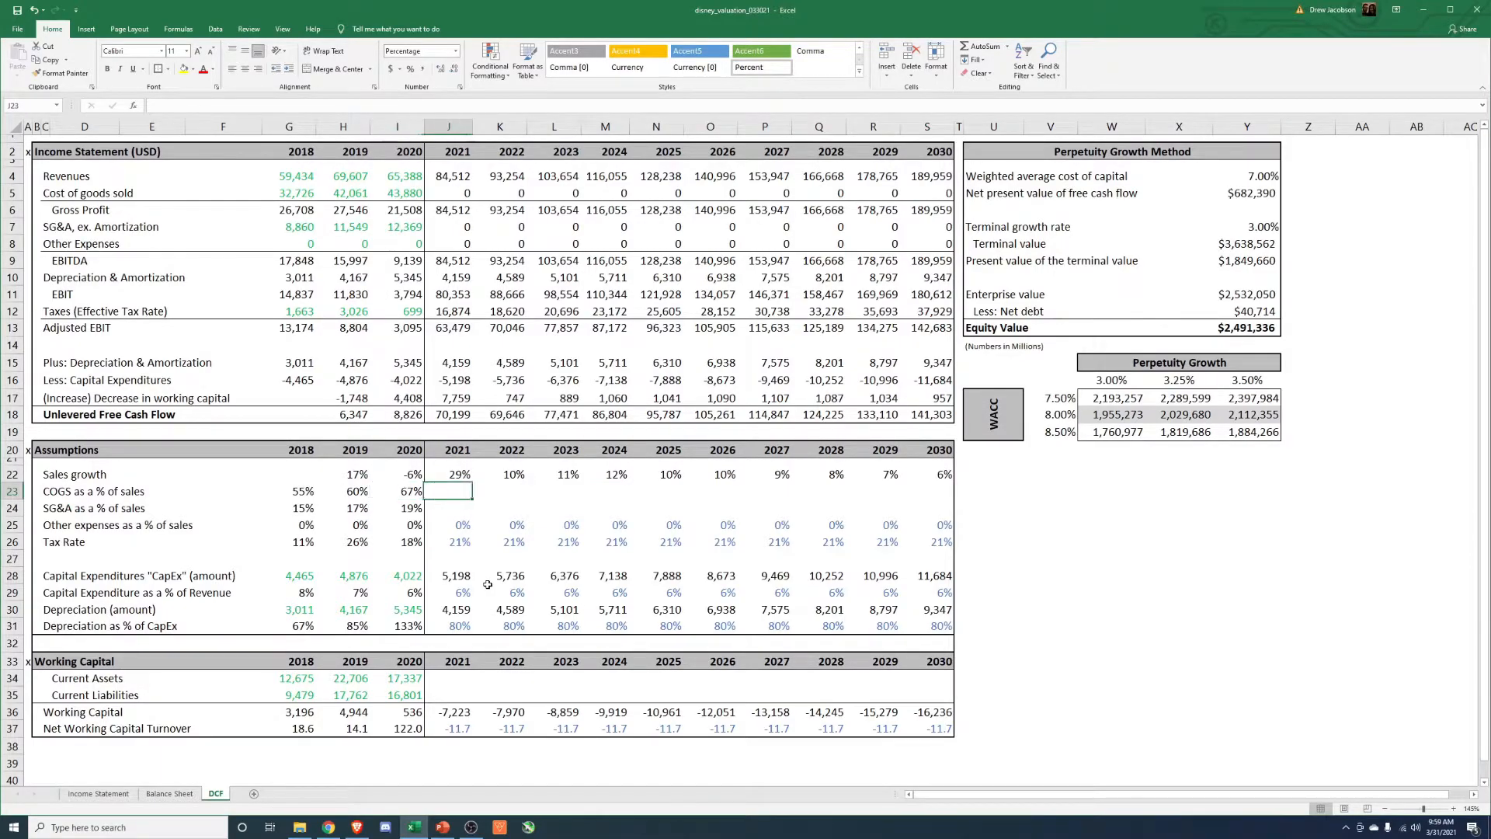
Set 2021 COGS as a % of sales equal to the 2019 percentage, and 2022 to the 2021 percentage plus 0.0025.
{"action": "type", "text": "+"}
{"action": "key", "text": "Left"}
{"action": "key", "text": "Left"}
{"action": "key", "text": "Tab"}
{"action": "type", "text": "+"}
{"action": "key", "text": "Left"}
{"action": "type", "text": "+.0025"}
{"action": "key", "text": "Return"}
Paste only the 2022 COGS as a % of sales formula into 2023 through 2026.
{"action": "key", "text": "Up"}
{"action": "key", "text": "ctrl+c"}
{"action": "key", "text": "Right"}
{"action": "key", "text": "shift+Right"}
{"action": "key", "text": "shift+Right"}
{"action": "key", "text": "shift+Right"}
{"action": "key", "text": "ctrl+alt+v"}
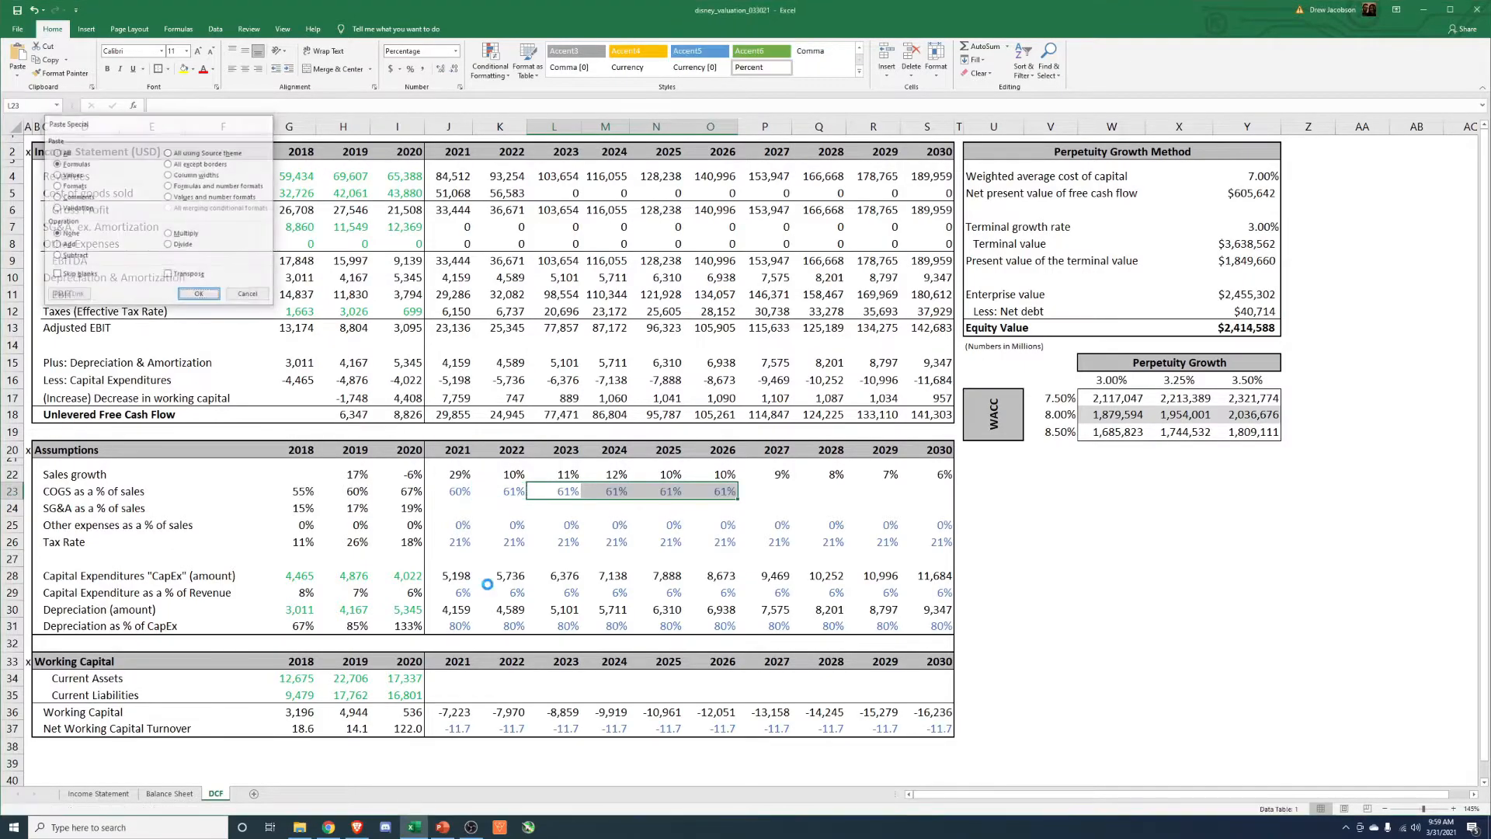
{"action": "key", "text": "Return"}
Extend the COGS as a % of sales formula from 2026 into 2027 through 2029.
{"action": "key", "text": "Right"}
{"action": "key", "text": "Right"}
{"action": "key", "text": "Right"}
{"action": "key", "text": "ctrl+c"}
{"action": "key", "text": "Right"}
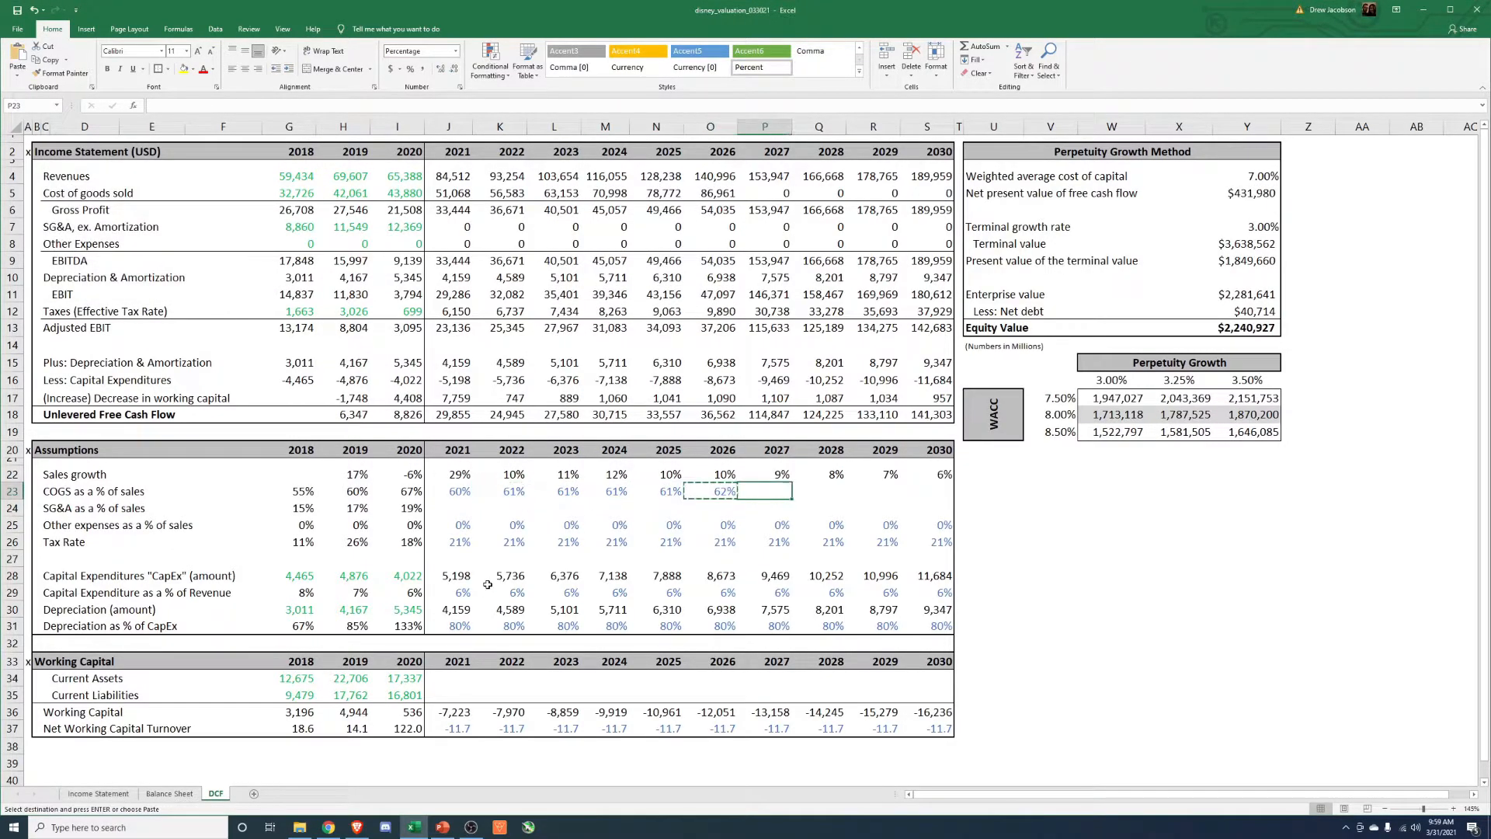
{"action": "key", "text": "shift+Right"}
{"action": "key", "text": "shift+Right"}
{"action": "key", "text": "ctrl+alt+v"}
{"action": "key", "text": "Return"}
Copy the 2029 COGS as a % of sales formula into 2030 and return to the start of the row.
{"action": "key", "text": "Right"}
{"action": "key", "text": "Right"}
{"action": "key", "text": "Right"}
{"action": "key", "text": "Left"}
{"action": "key", "text": "ctrl+c"}
{"action": "key", "text": "ctrl+Right"}
{"action": "key", "text": "alt+e"}
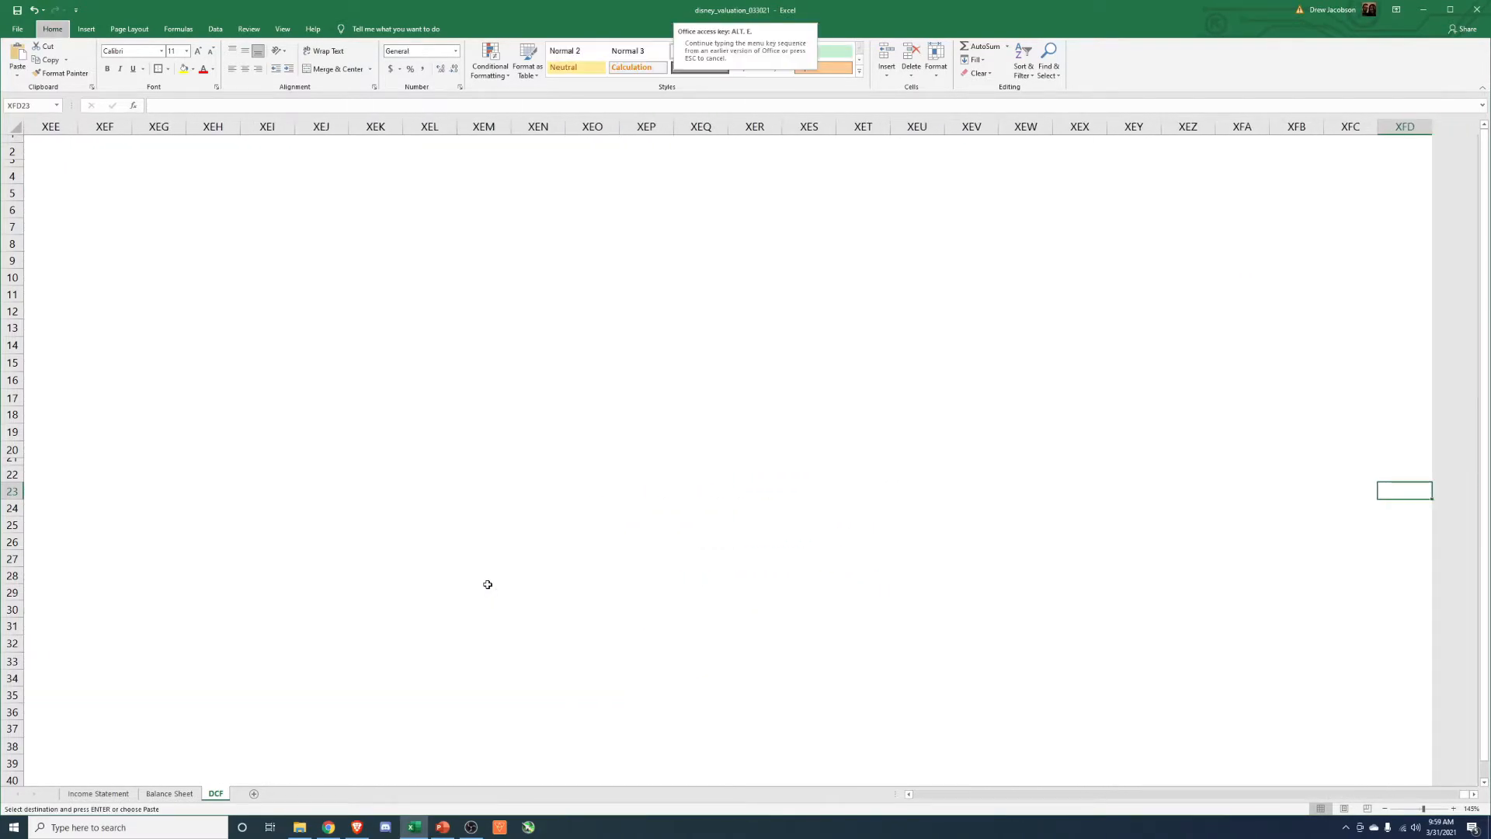
{"action": "key", "text": "Escape"}
{"action": "key", "text": "ctrl+Left"}
{"action": "key", "text": "Right"}
{"action": "key", "text": "Return"}
{"action": "key", "text": "Left"}
{"action": "key", "text": "Left"}
{"action": "key", "text": "Left"}
{"action": "key", "text": "Left"}
{"action": "key", "text": "Left"}
{"action": "key", "text": "Left"}
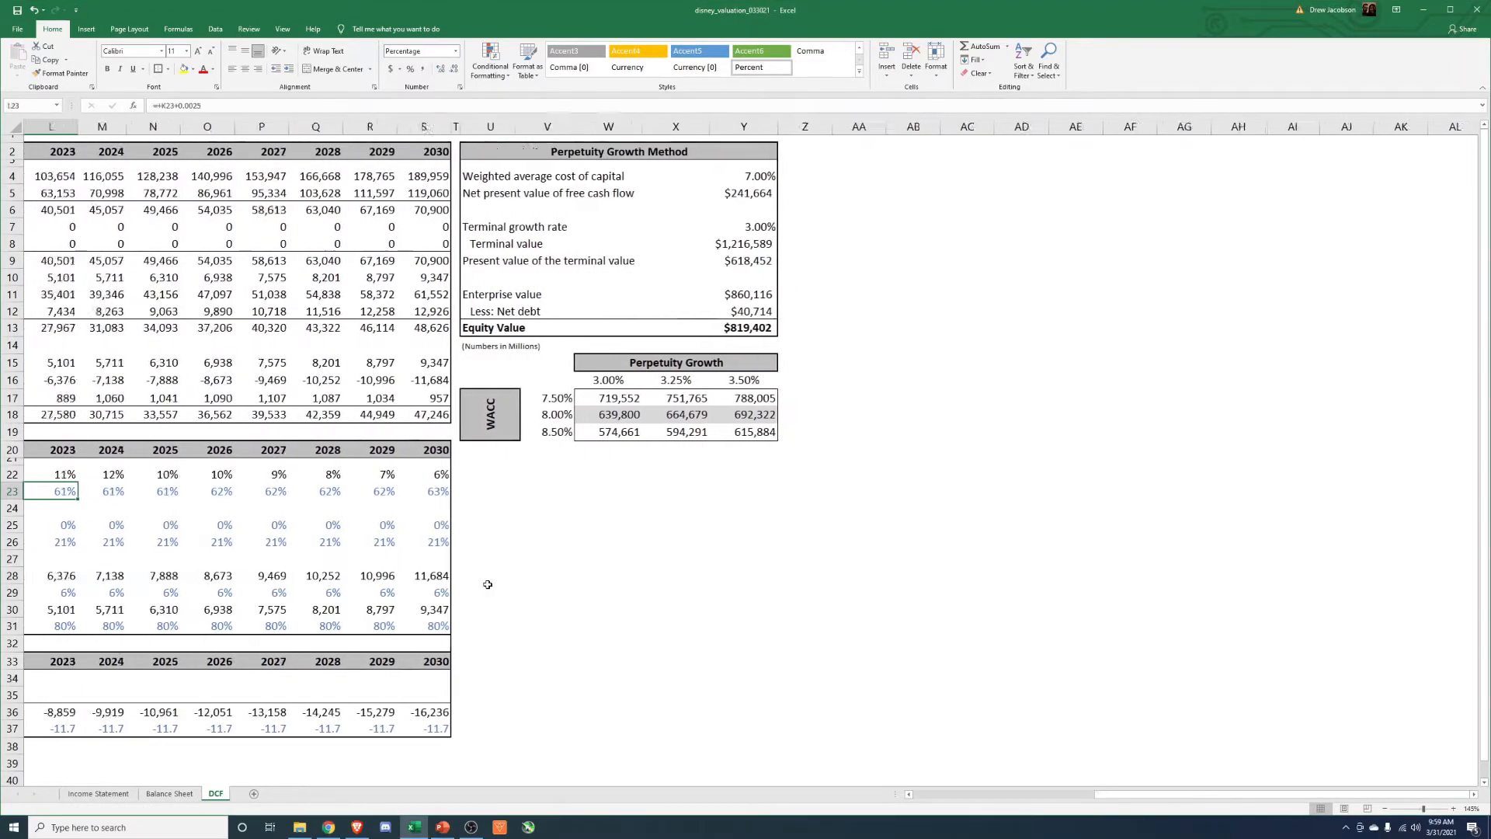
{"action": "key", "text": "Left"}
{"action": "key", "text": "Left"}
{"action": "key", "text": "Left"}
{"action": "key", "text": "Left"}
{"action": "key", "text": "Left"}
{"action": "key", "text": "Left"}
{"action": "key", "text": "Left"}
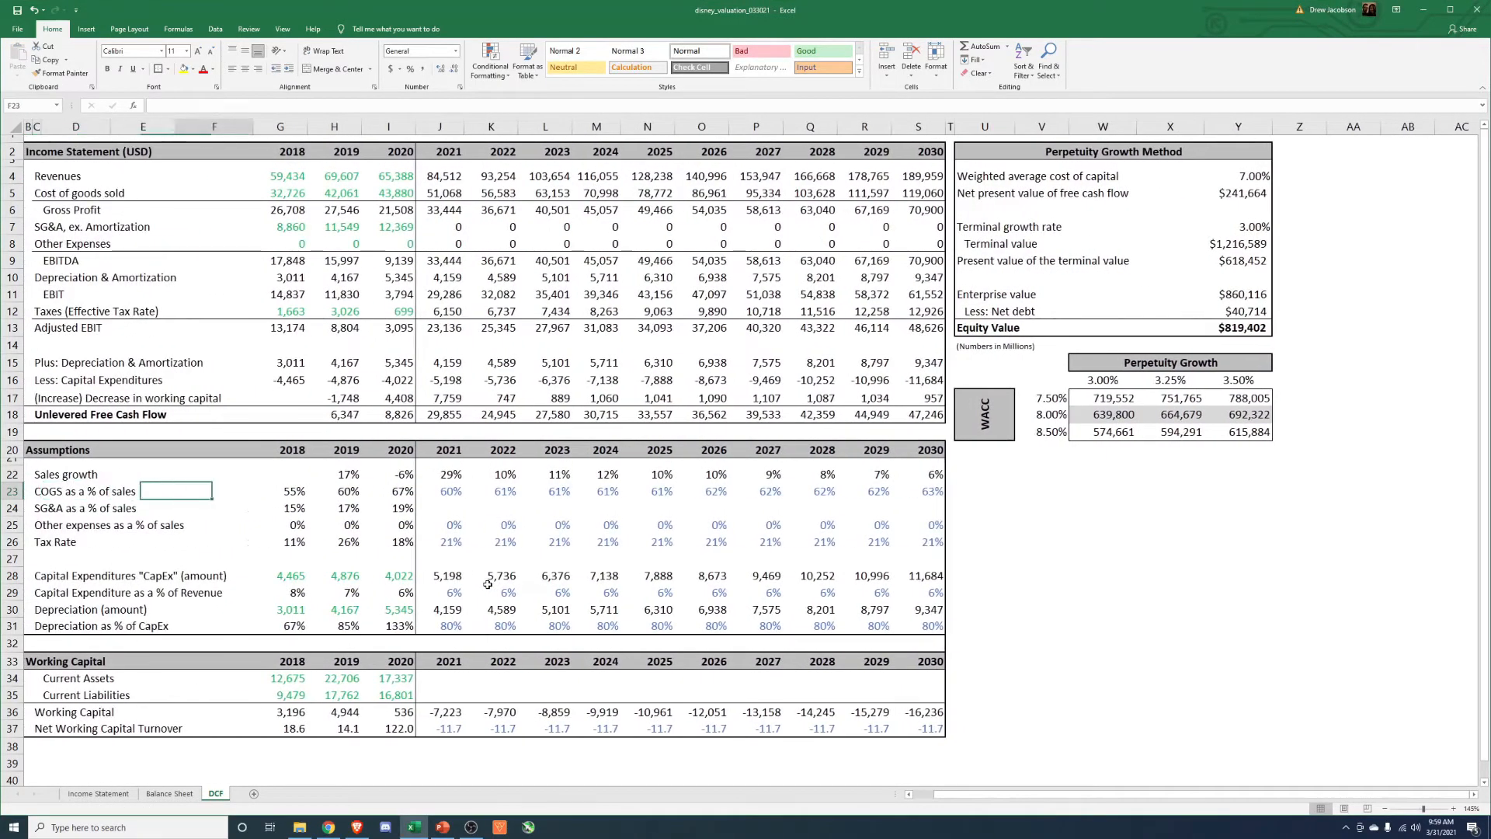
Set 2021 SG&A as a % of sales equal to the 2020 percentage.
{"action": "key", "text": "Right"}
{"action": "key", "text": "Right"}
{"action": "key", "text": "Right"}
{"action": "key", "text": "Right"}
{"action": "key", "text": "Down"}
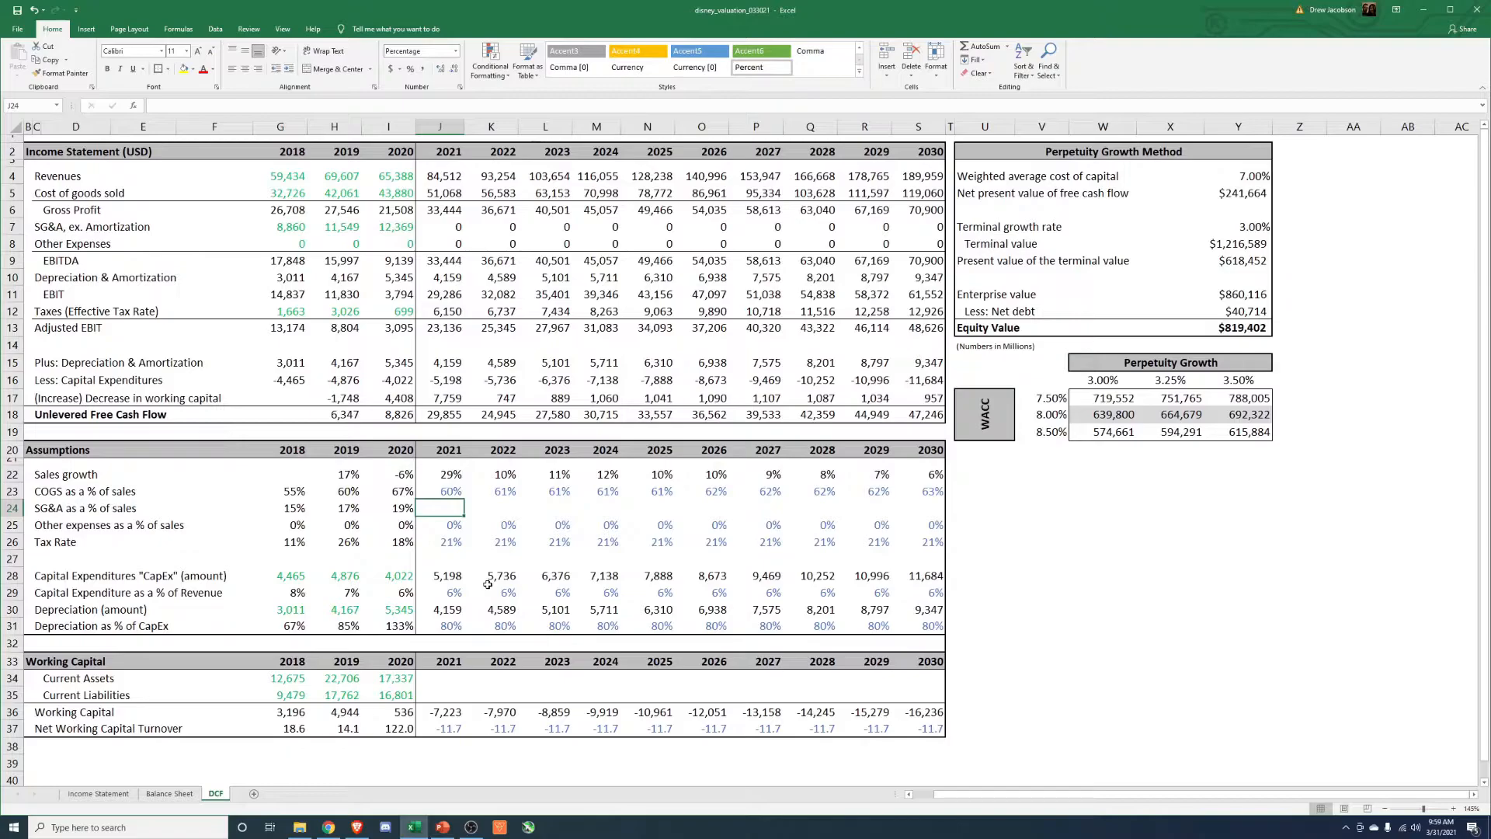
{"action": "type", "text": "="}
{"action": "key", "text": "Left"}
{"action": "key", "text": "Return"}
{"action": "key", "text": "Up"}
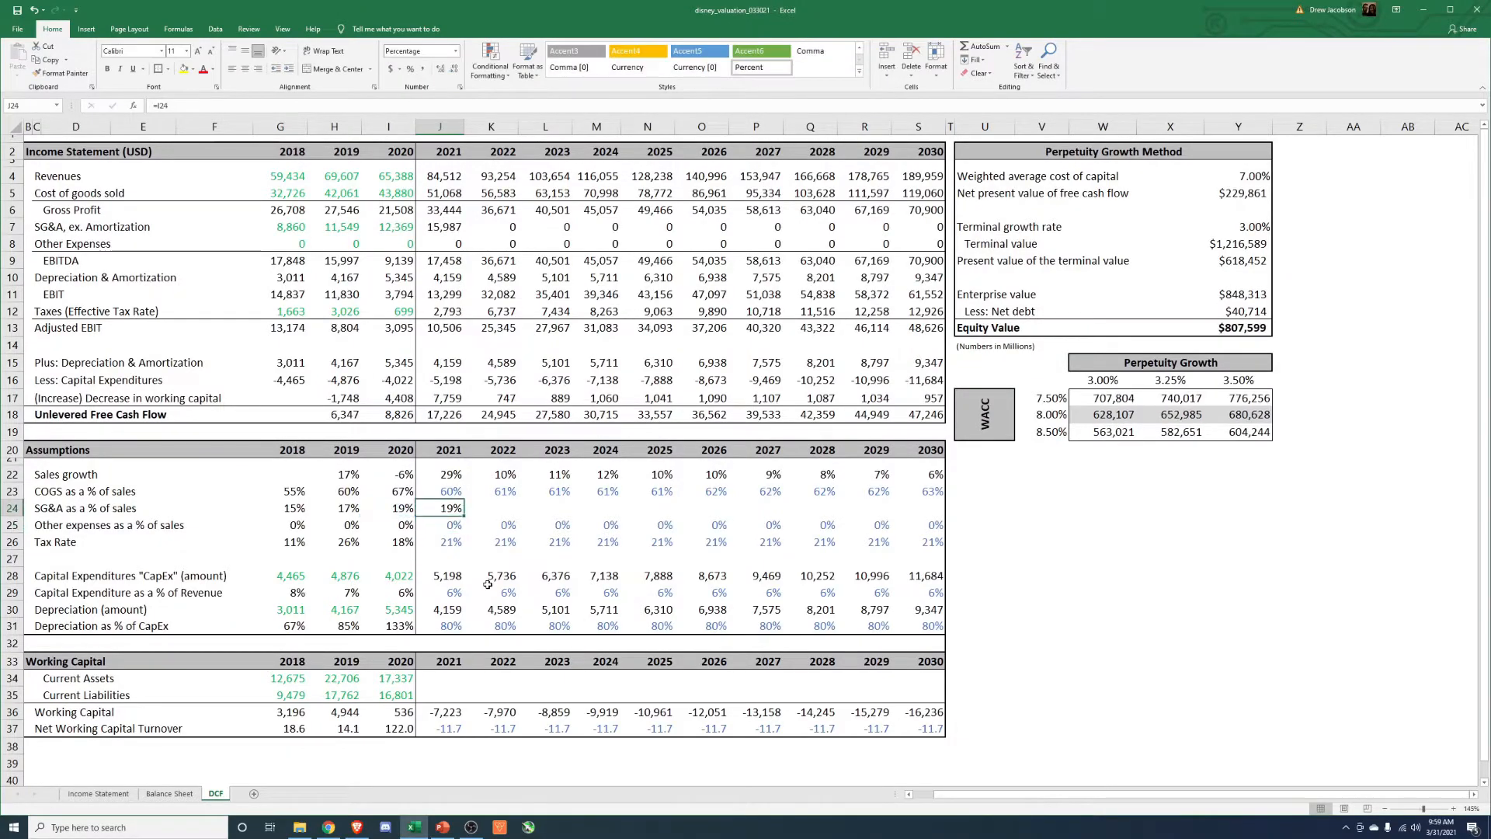
Fill the 2021 SG&A as a % of sales formula across 2022 to 2030 and colour the projected percentages blue.
{"action": "key", "text": "ctrl+c"}
{"action": "key", "text": "Right"}
{"action": "key", "text": "shift+Right"}
{"action": "key", "text": "shift+Right"}
{"action": "key", "text": "shift+Right"}
{"action": "key", "text": "shift+Right"}
{"action": "key", "text": "shift+Right"}
{"action": "key", "text": "shift+Right"}
{"action": "key", "text": "shift+Right"}
{"action": "key", "text": "shift+Right"}
{"action": "key", "text": "ctrl+alt+v"}
{"action": "key", "text": "Return"}
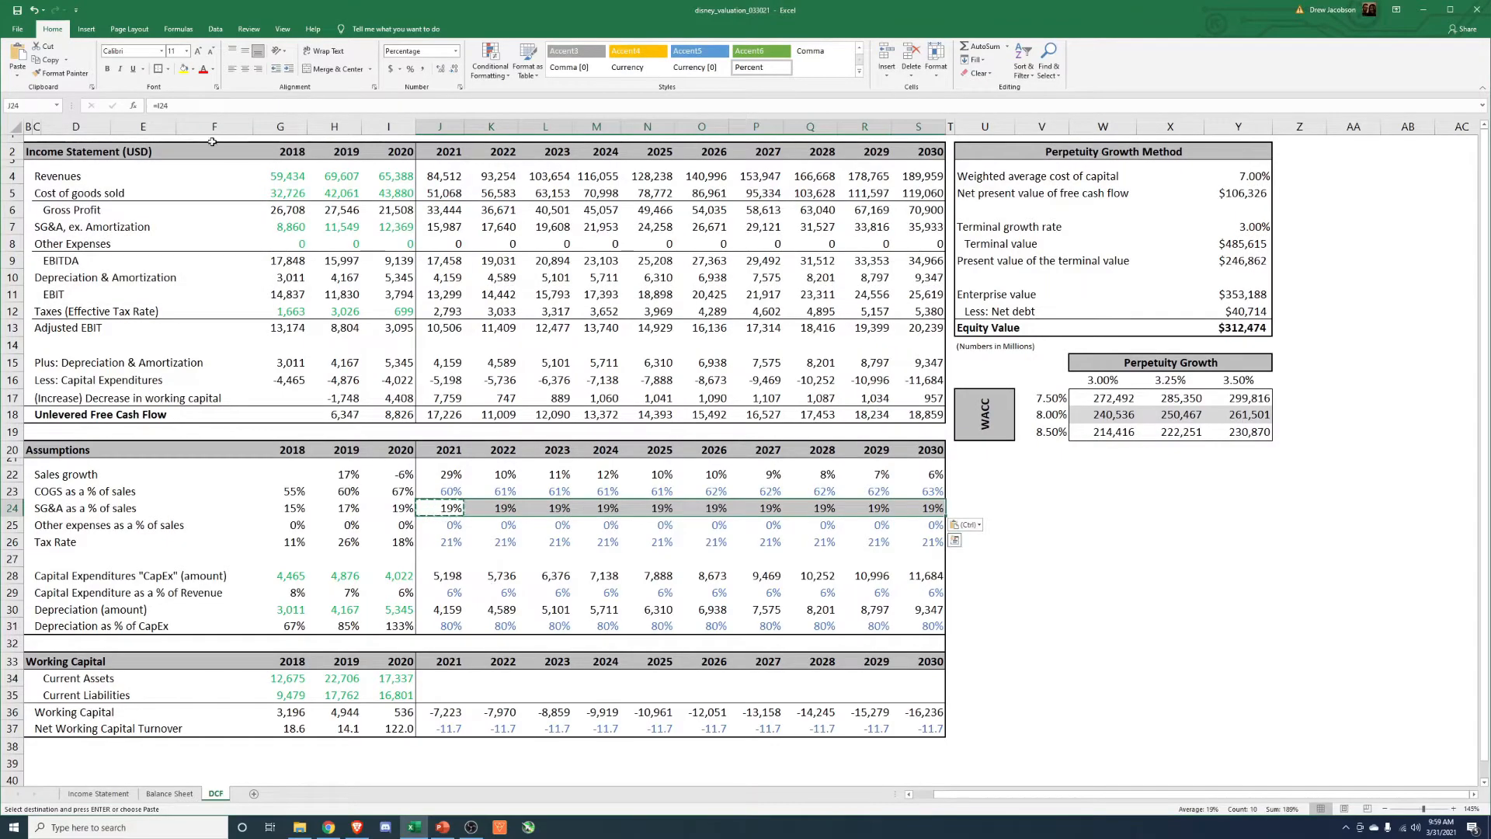
{"action": "left_click", "coordinate": [212, 68]}
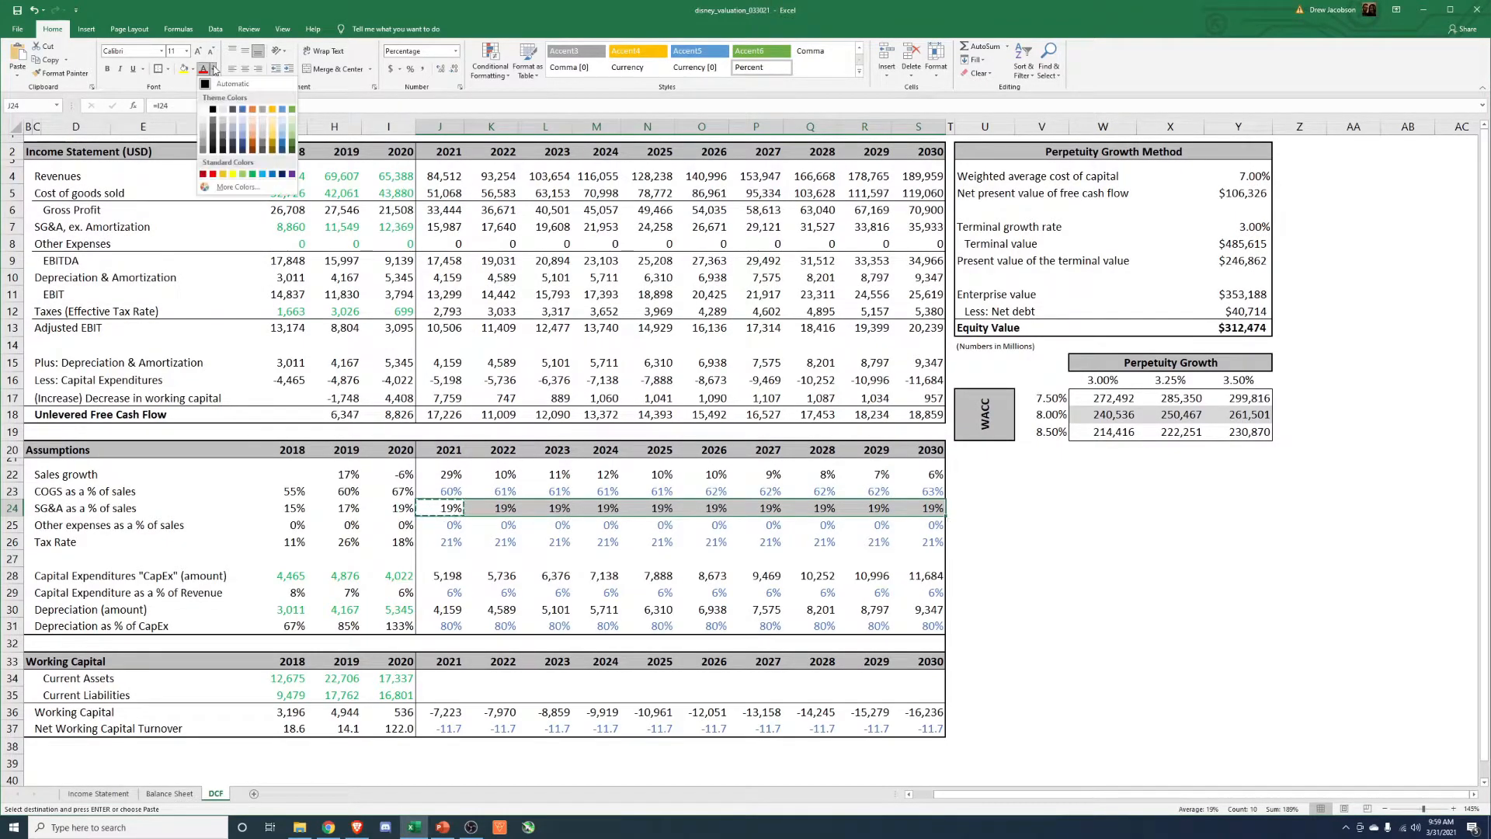
{"action": "left_click", "coordinate": [245, 111]}
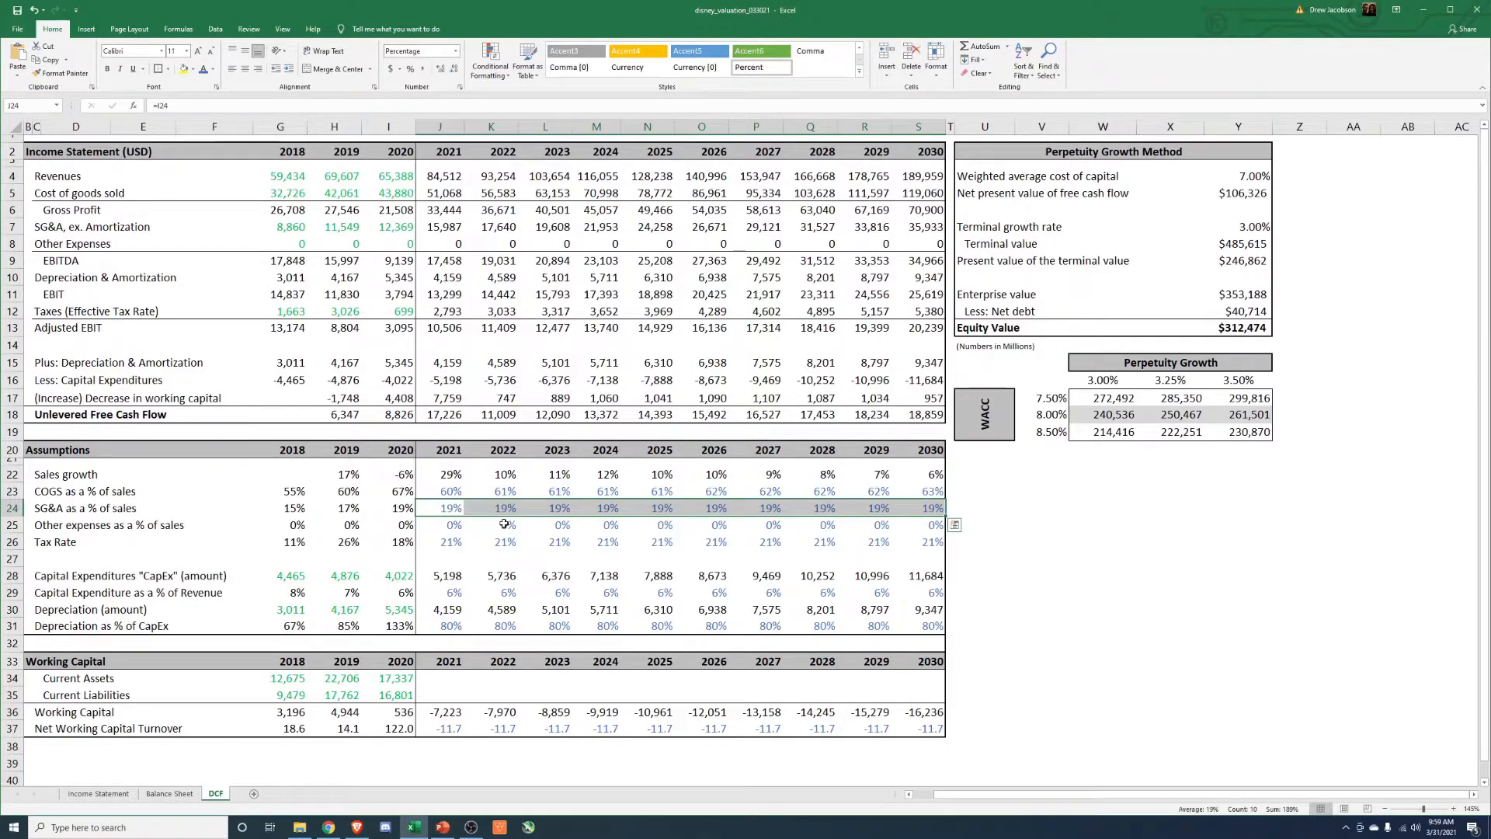
Set 2021 Capital Expenditure as a % of Revenue to 7%.
{"action": "left_click", "coordinate": [455, 531]}
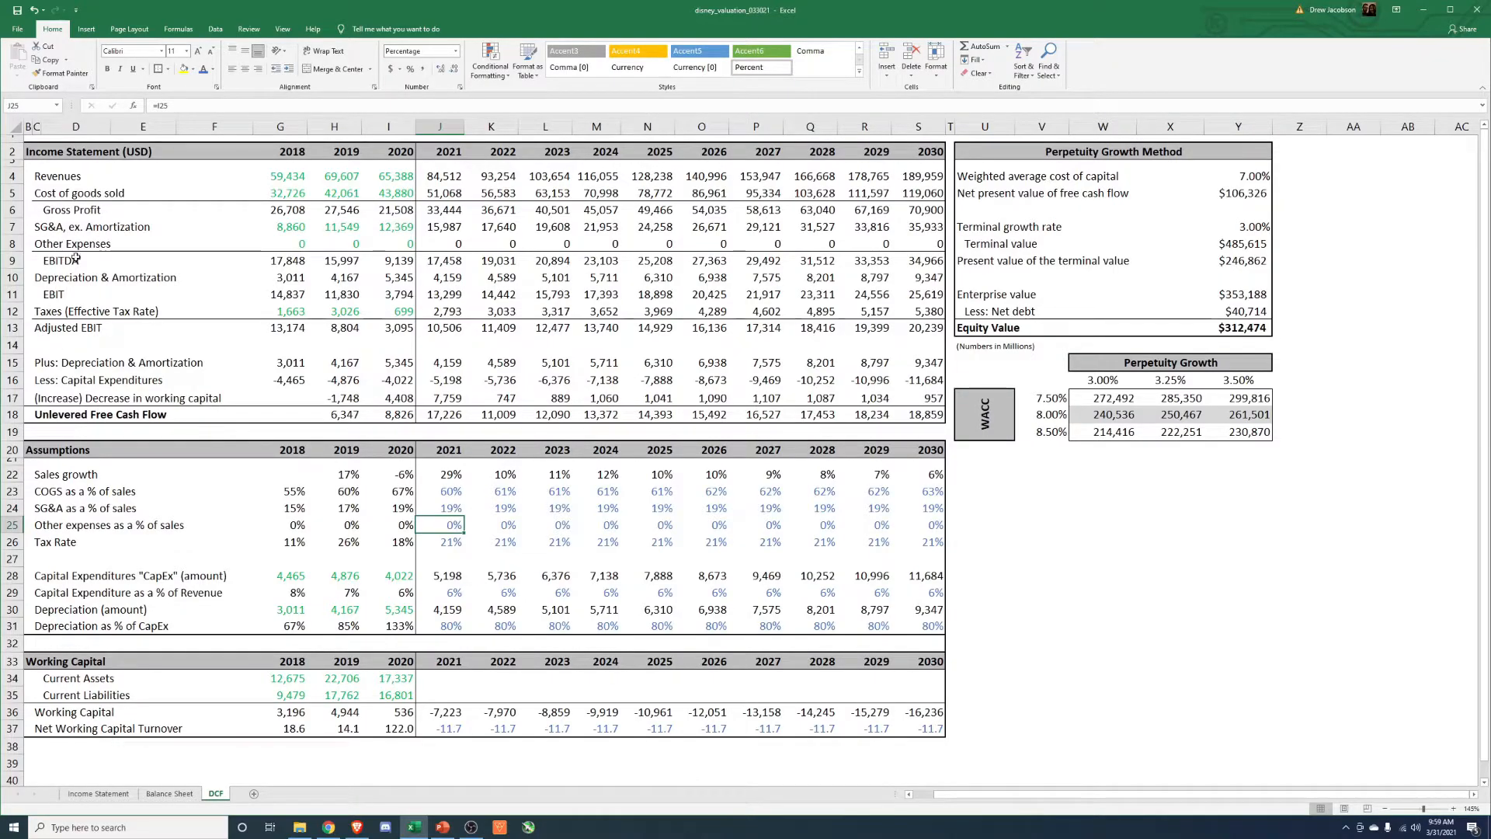
{"action": "left_click_drag", "start_coordinate": [436, 550], "coordinate": [932, 544]}
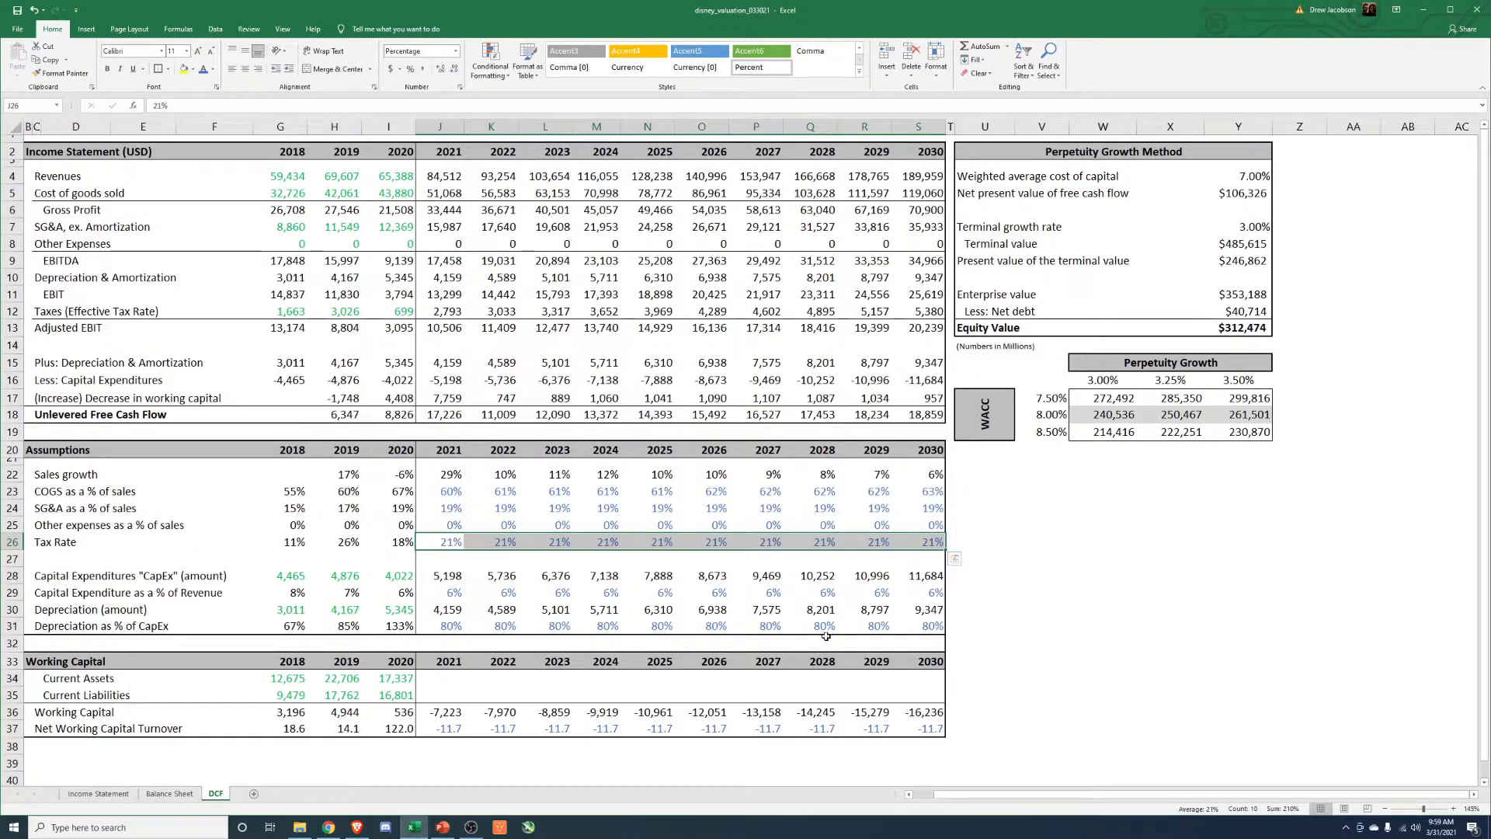
{"action": "left_click", "coordinate": [437, 590]}
{"action": "left_click_drag", "start_coordinate": [300, 597], "coordinate": [450, 599]}
{"action": "left_click", "coordinate": [450, 607]}
{"action": "left_click", "coordinate": [452, 596]}
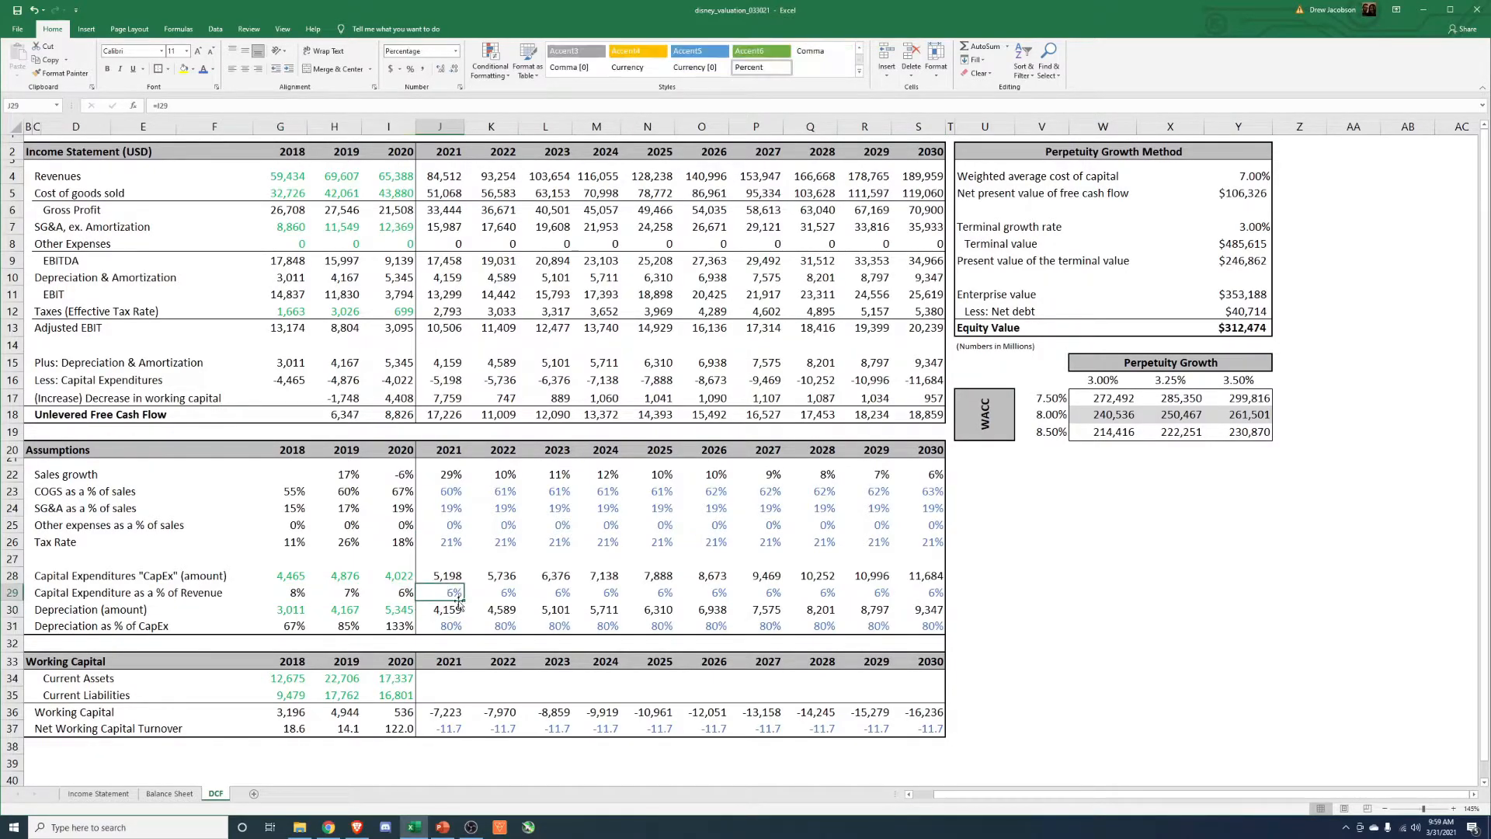
{"action": "type", "text": "7%"}
{"action": "key", "text": "ctrl+Return"}
Set 2022 Capital Expenditure as a % of Revenue to the 2021 percentage plus 0.0025.
{"action": "key", "text": "Right"}
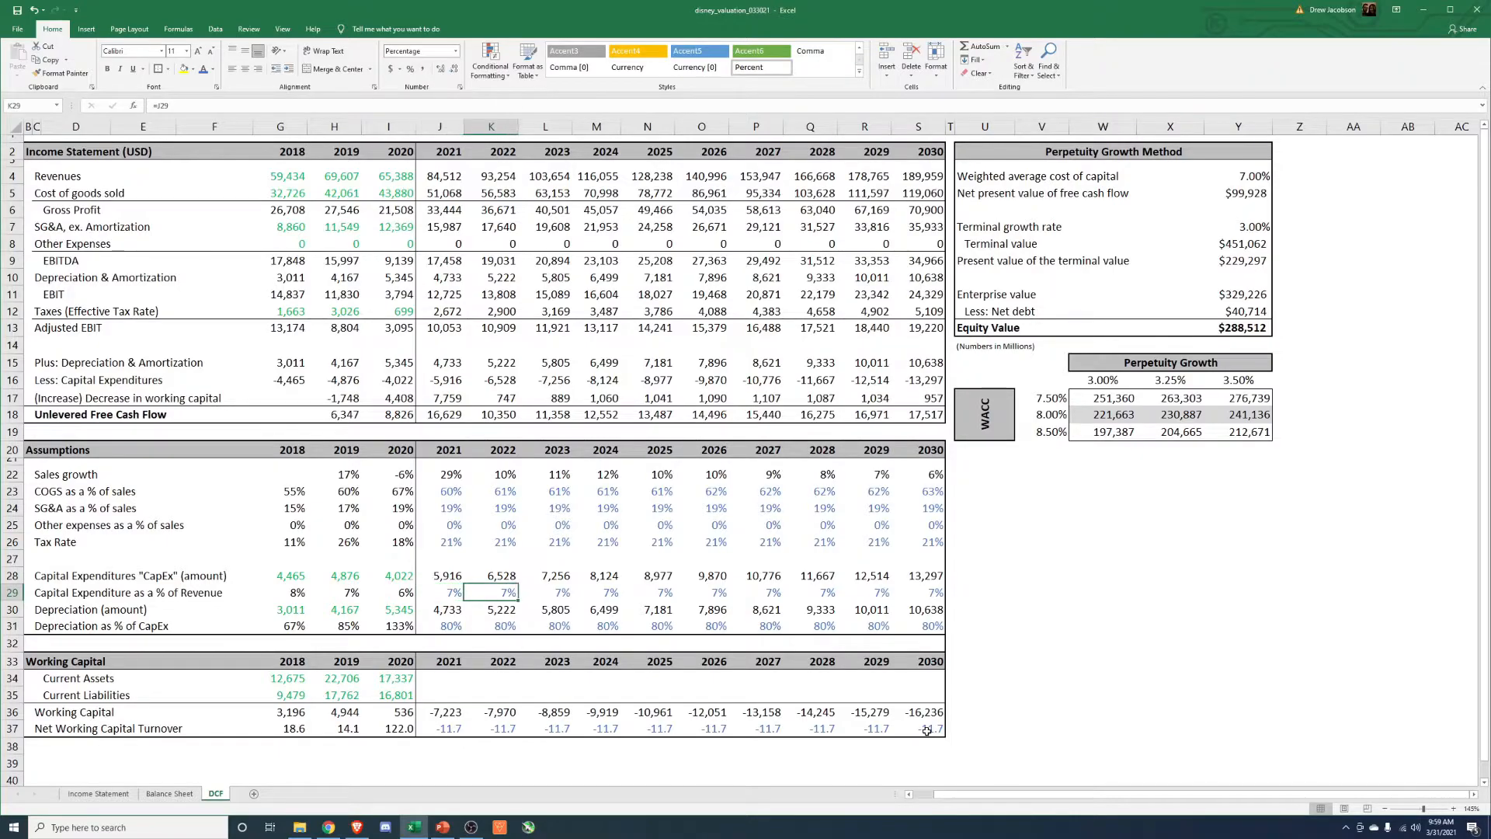
{"action": "type", "text": "+"}
{"action": "key", "text": "Left"}
{"action": "type", "text": "+0.025"}
{"action": "key", "text": "ctrl+Return"}
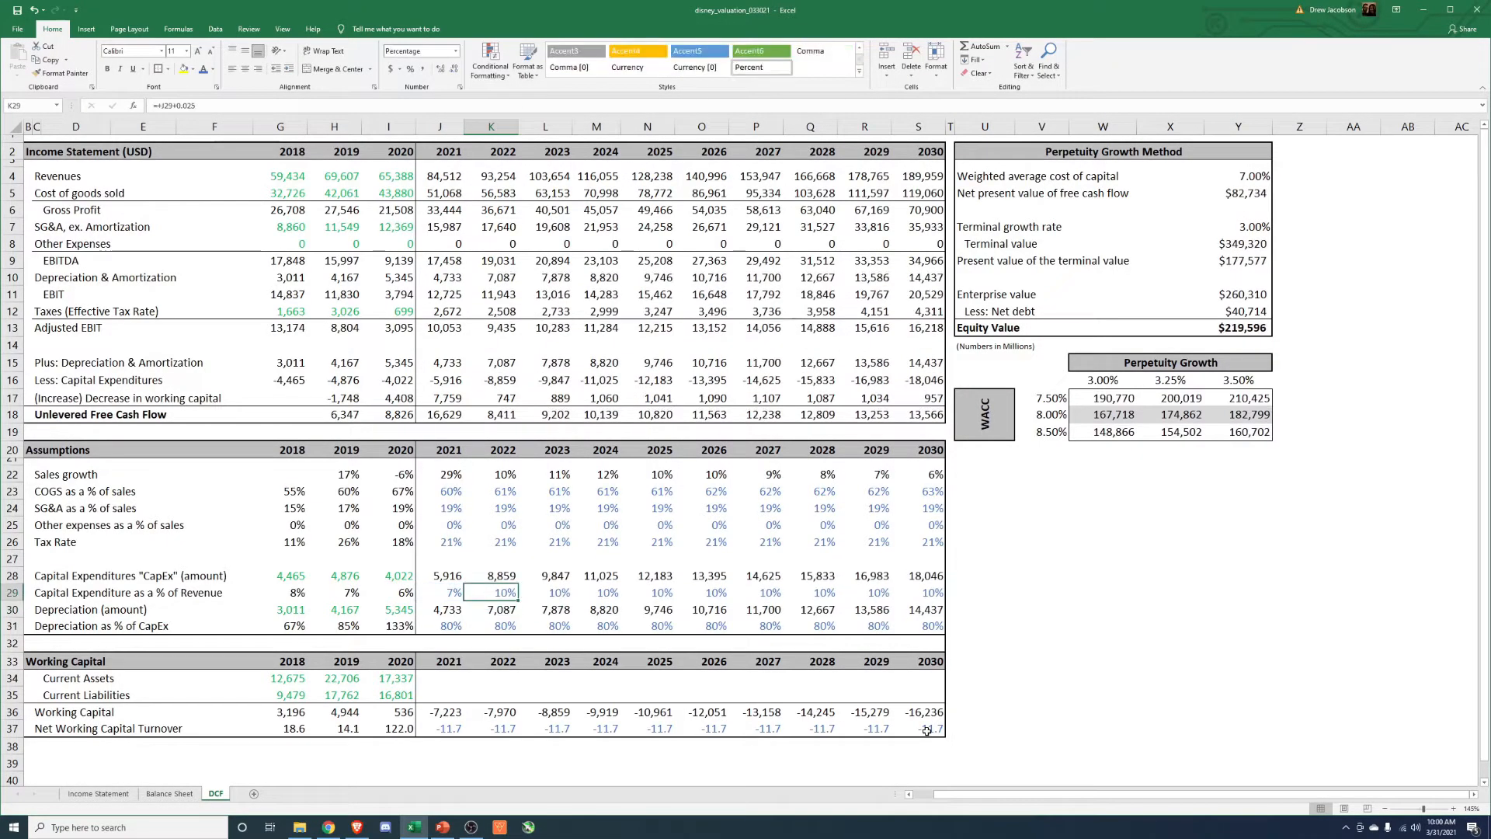
{"action": "key", "text": "F2"}
{"action": "key", "text": "BackSpace"}
{"action": "key", "text": "BackSpace"}
{"action": "key", "text": "BackSpace"}
{"action": "key", "text": "BackSpace"}
{"action": "key", "text": "BackSpace"}
{"action": "key", "text": "BackSpace"}
{"action": "key", "text": "ctrl+Return"}
Copy the 2022 Capital Expenditure as a % of Revenue formula into 2023, and set 2024 equal to the 2023 percentage.
{"action": "key", "text": "ctrl+c"}
{"action": "key", "text": "Right"}
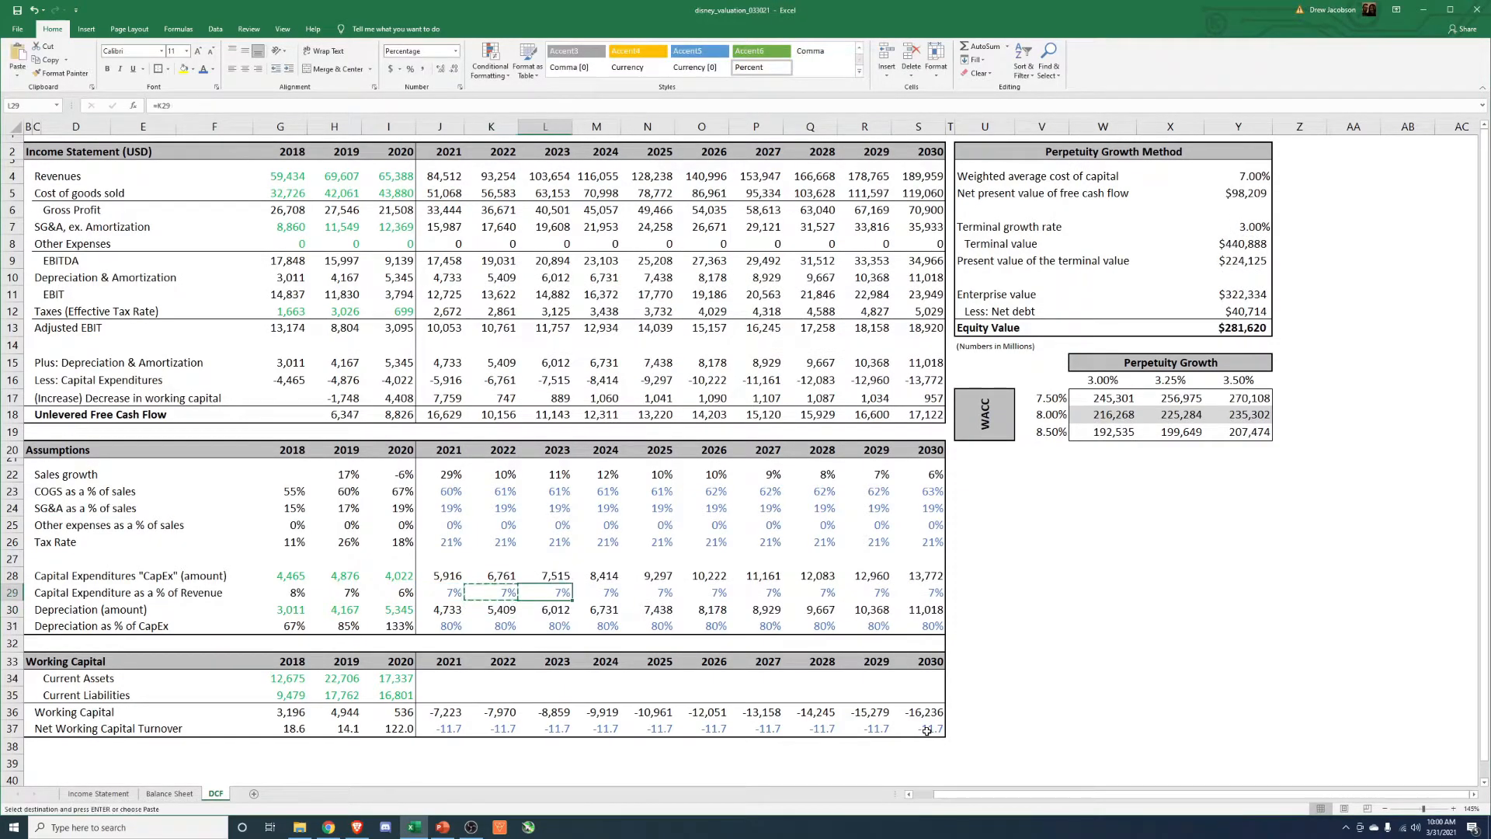
{"action": "key", "text": "ctrl+v"}
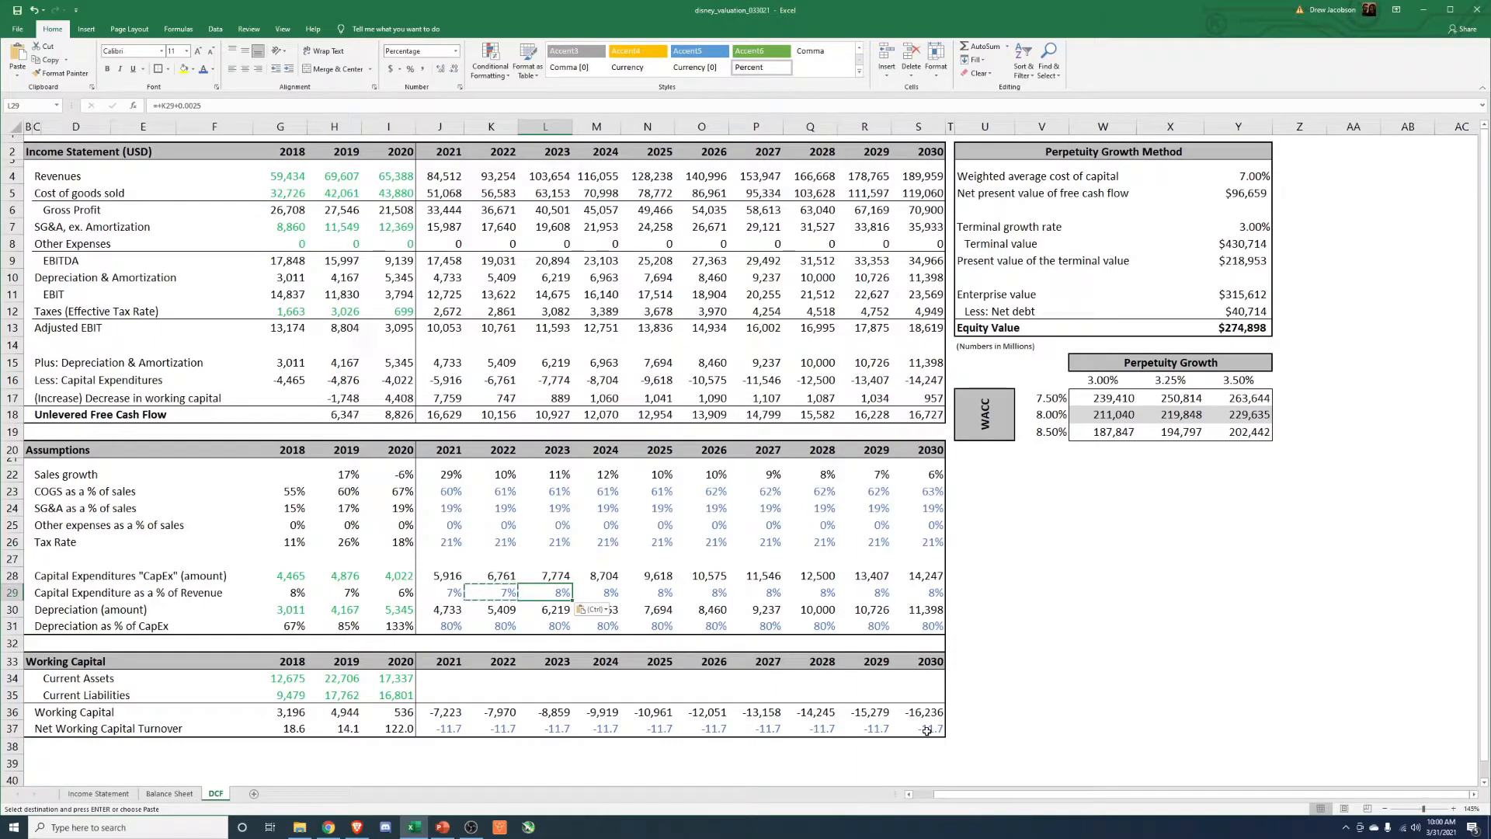
{"action": "key", "text": "Right"}
{"action": "type", "text": "="}
{"action": "key", "text": "Left"}
{"action": "key", "text": "ctrl+Return"}
Paste the 2024 Capital Expenditure as a % of Revenue formula through to 2030 with Paste Special.
{"action": "key", "text": "ctrl+c"}
{"action": "key", "text": "ctrl+shift+Right"}
{"action": "key", "text": "ctrl+alt+v"}
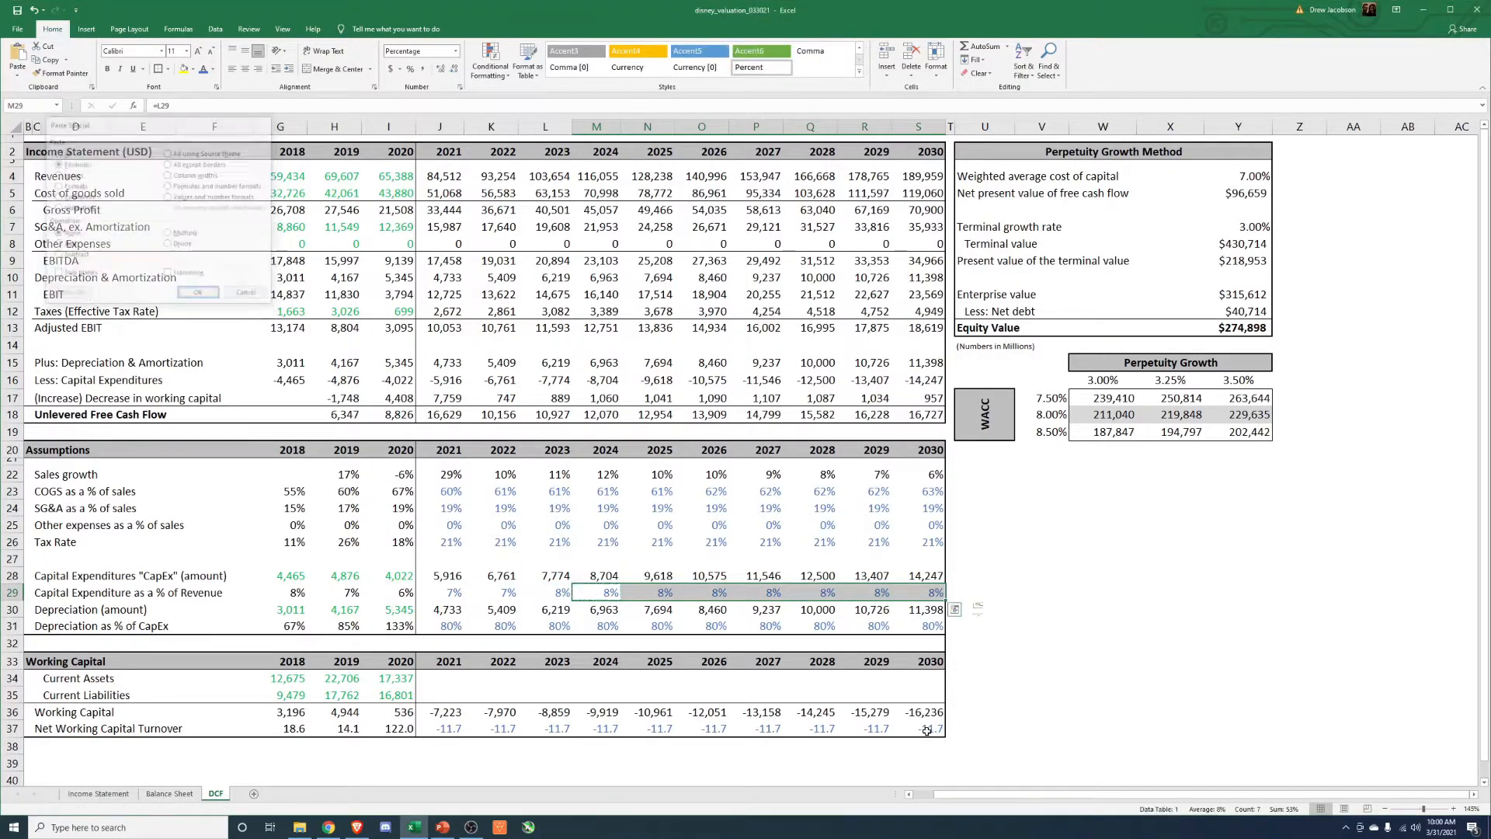
{"action": "key", "text": "Return"}
{"action": "key", "text": "Escape"}
Clear the projected Net Working Capital Turnover values for 2021 through 2030.
{"action": "key", "text": "Down"}
{"action": "key", "text": "Down"}
{"action": "key", "text": "Left"}
{"action": "key", "text": "Left"}
{"action": "key", "text": "Left"}
{"action": "key", "text": "Right"}
{"action": "key", "text": "Right"}
{"action": "key", "text": "Right"}
{"action": "key", "text": "Right"}
{"action": "key", "text": "Right"}
{"action": "key", "text": "Right"}
{"action": "key", "text": "Left"}
{"action": "key", "text": "Left"}
{"action": "key", "text": "Left"}
{"action": "key", "text": "Left"}
{"action": "key", "text": "Left"}
{"action": "key", "text": "Left"}
{"action": "key", "text": "Down"}
{"action": "key", "text": "Down"}
{"action": "key", "text": "Down"}
{"action": "key", "text": "Down"}
{"action": "key", "text": "Down"}
{"action": "key", "text": "Down"}
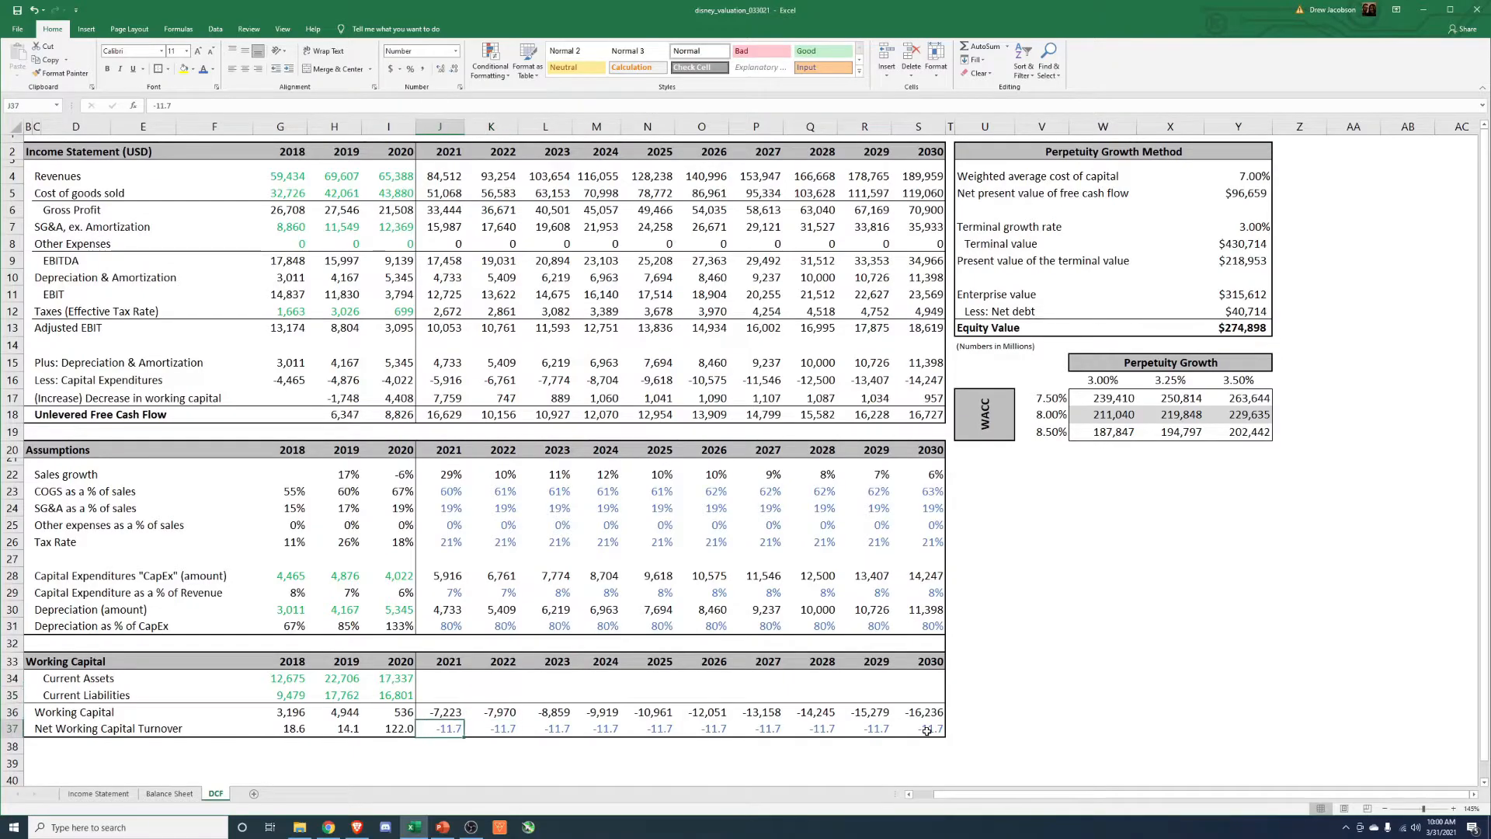
{"action": "left_click", "coordinate": [927, 731], "text": "shift"}
{"action": "key", "text": "Delete"}
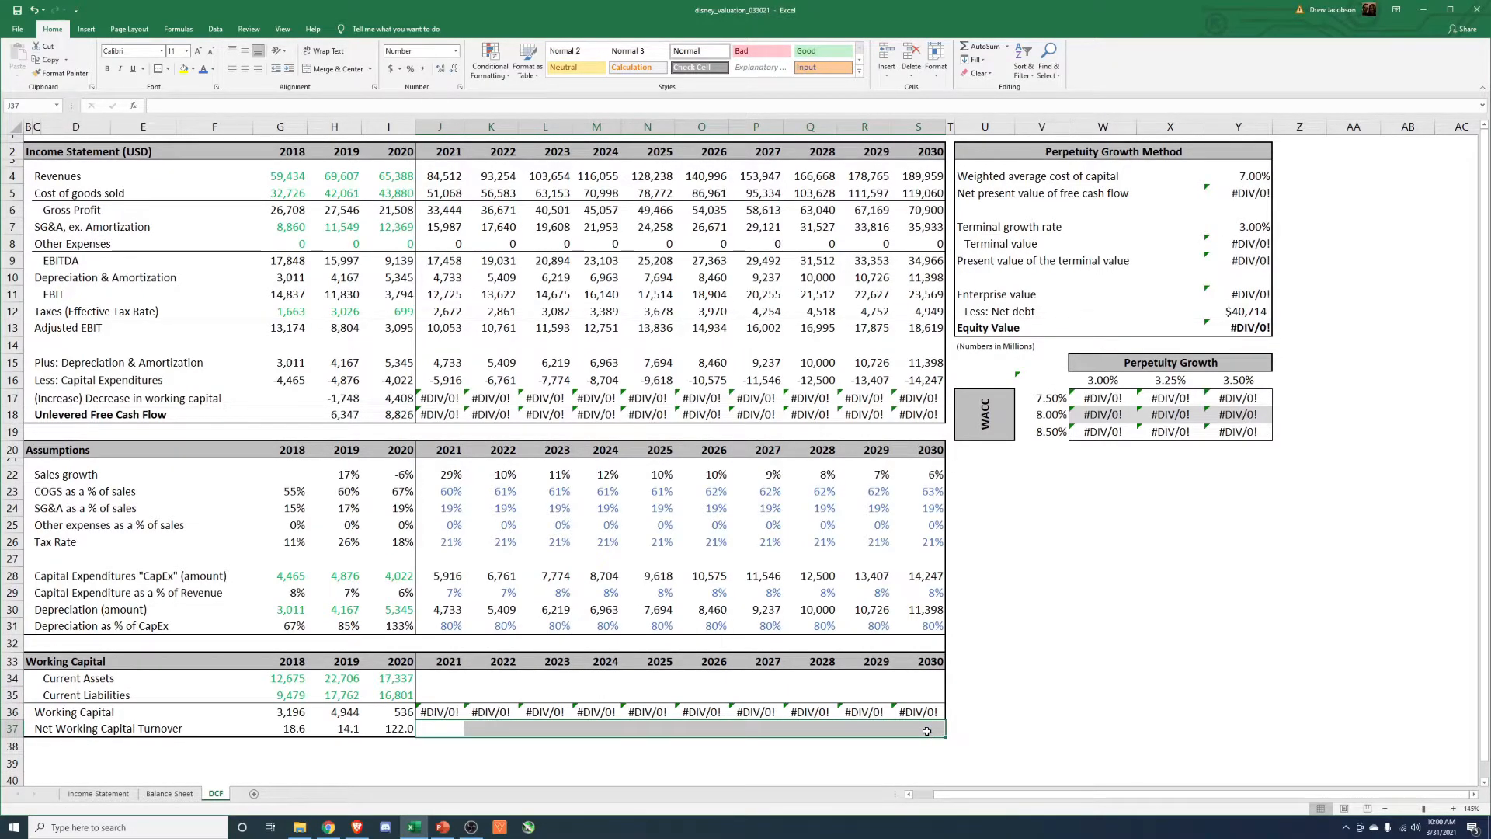
Examine the historical Net Working Capital Turnover figures and the formulas behind 2020 Working Capital and its turnover.
{"action": "key", "text": "Left"}
{"action": "key", "text": "Left"}
{"action": "key", "text": "Right"}
{"action": "key", "text": "Right"}
{"action": "key", "text": "Left"}
{"action": "key", "text": "Left"}
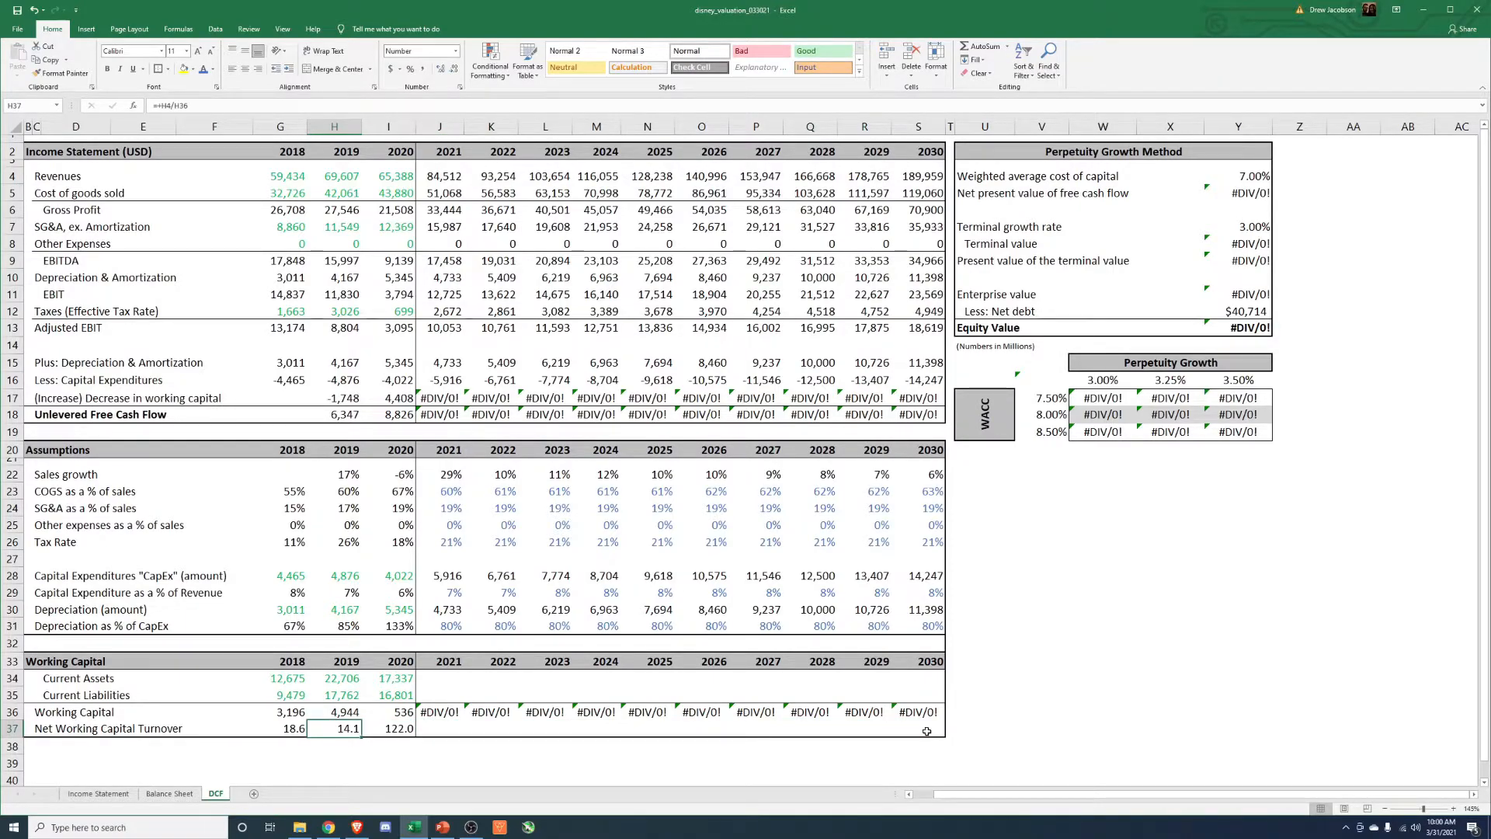
{"action": "key", "text": "Right"}
{"action": "key", "text": "Up"}
{"action": "key", "text": "F2"}
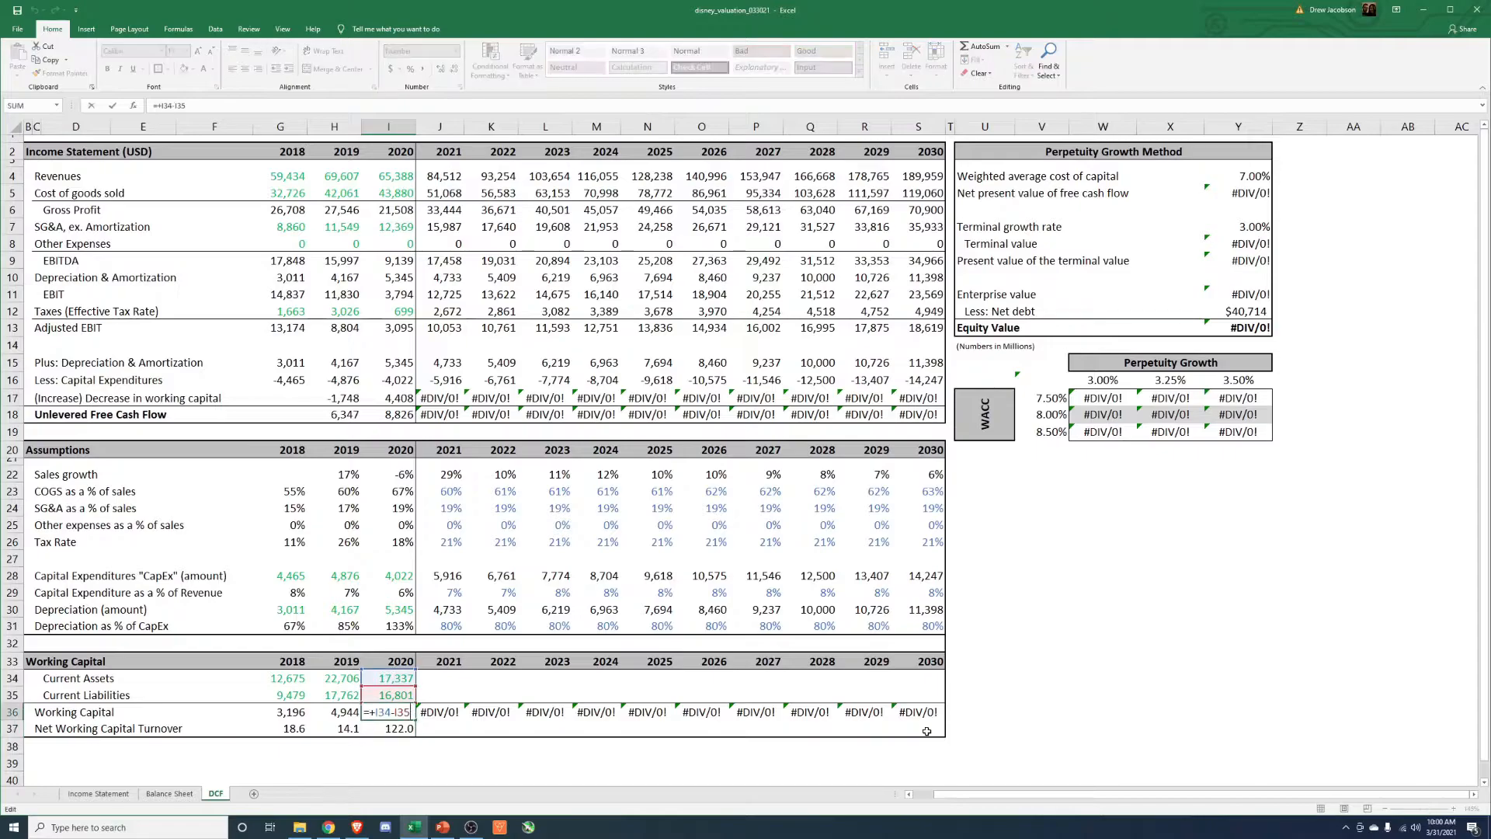
{"action": "key", "text": "Escape"}
{"action": "key", "text": "Down"}
{"action": "key", "text": "F2"}
{"action": "key", "text": "Escape"}
{"action": "key", "text": "Left"}
{"action": "key", "text": "Left"}
{"action": "key", "text": "Right"}
{"action": "key", "text": "Right"}
{"action": "key", "text": "Up"}
{"action": "key", "text": "F2"}
{"action": "key", "text": "Escape"}
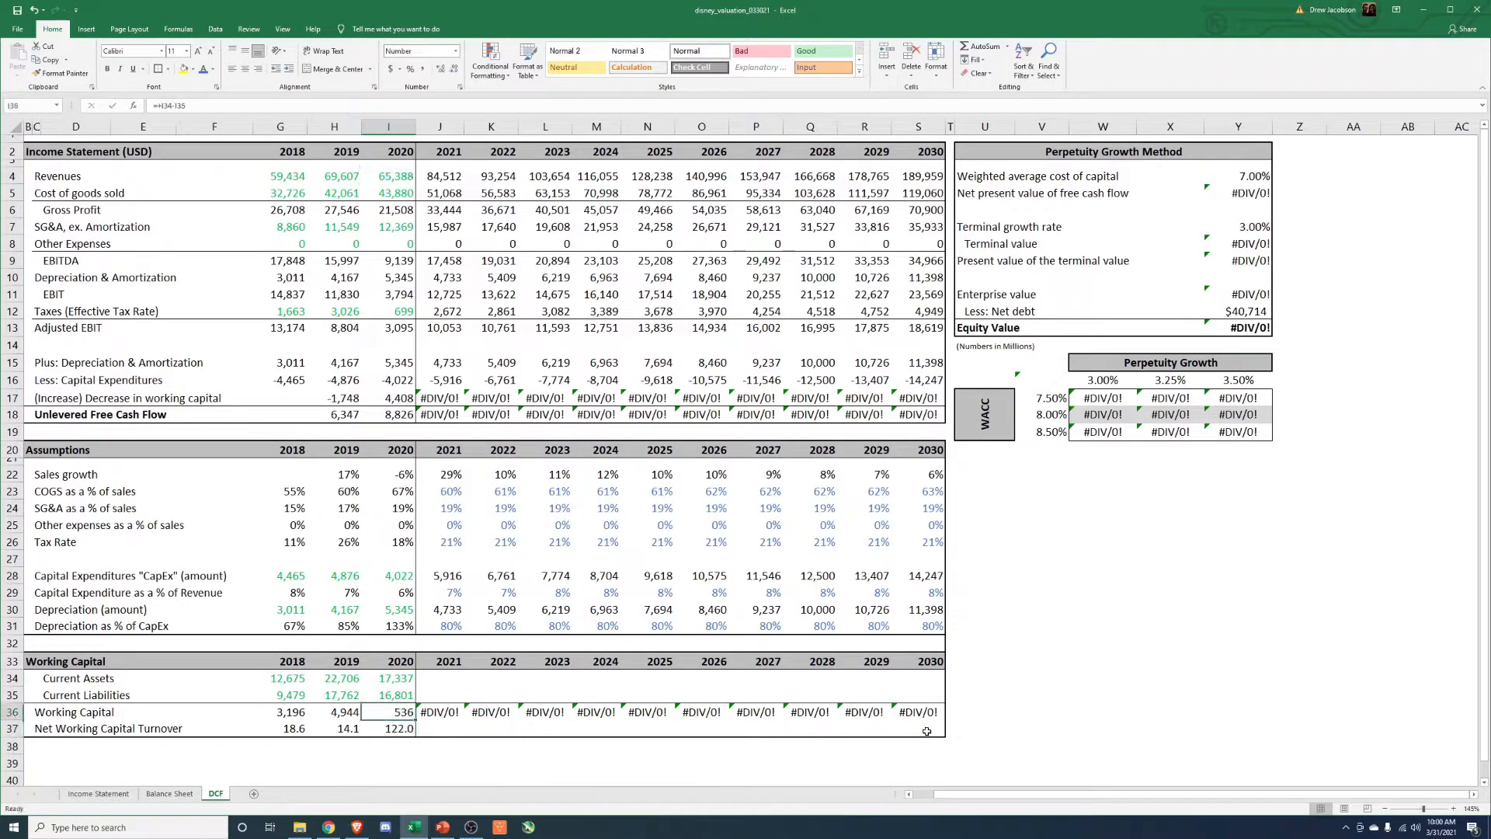
Check the 2020 current asset items on the Balance Sheet against the DCF sheet's 2020 Current Assets formula.
{"action": "left_click", "coordinate": [183, 796]}
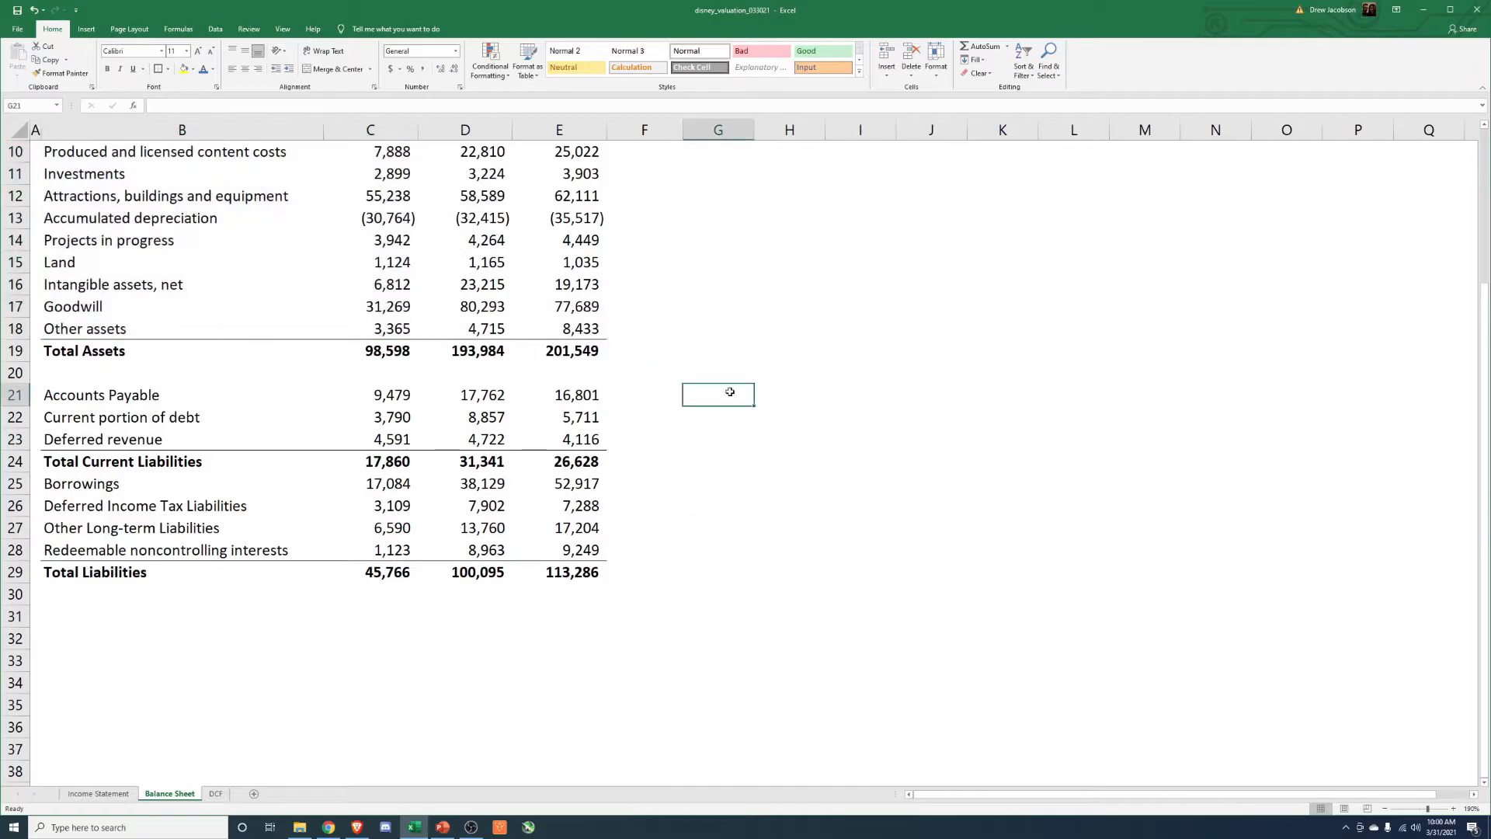
{"action": "scroll", "coordinate": [730, 391], "scroll_direction": "up", "scroll_amount": 3}
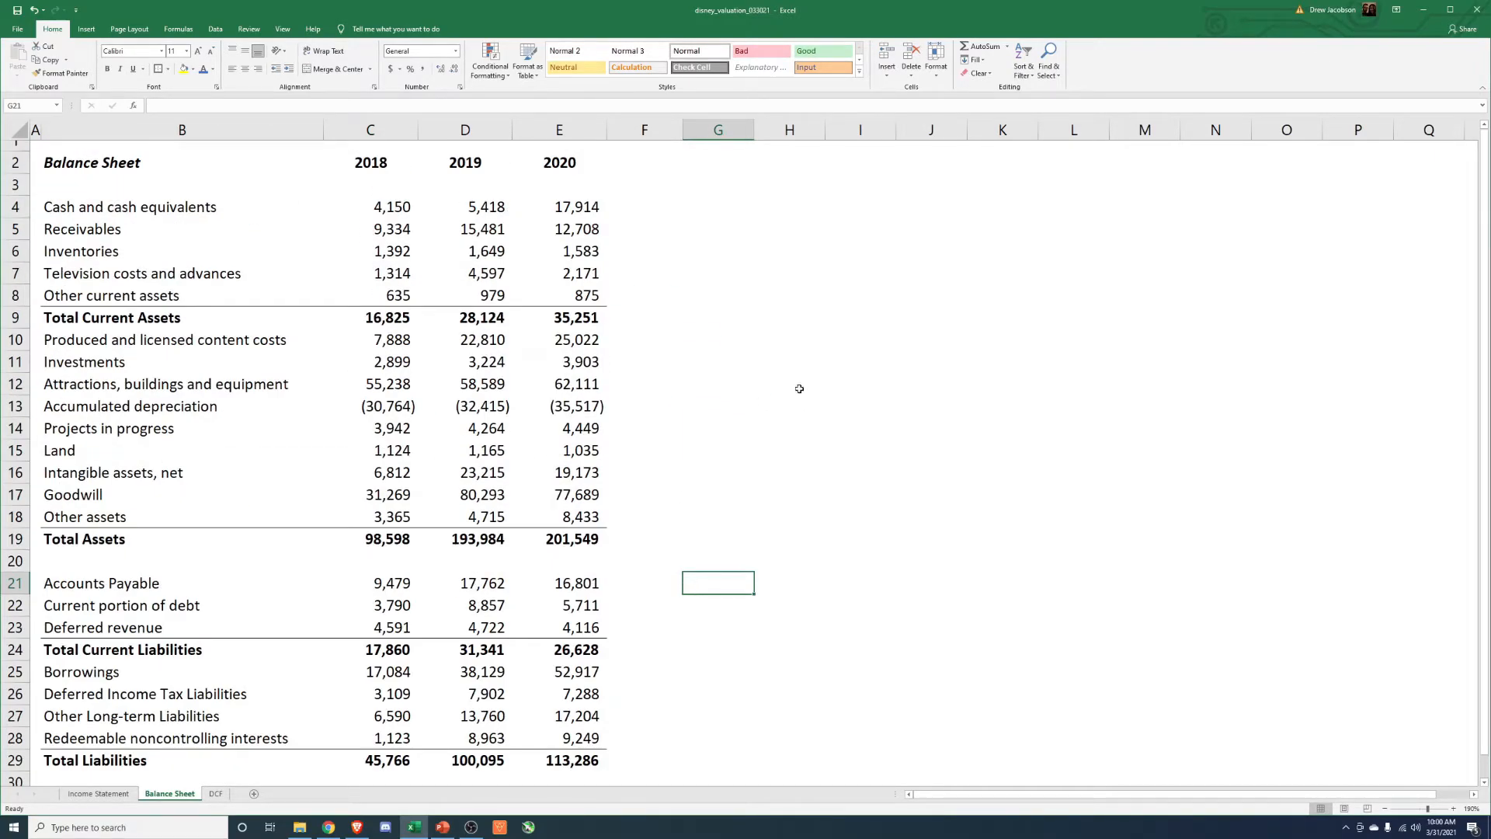
{"action": "left_click", "coordinate": [570, 229]}
{"action": "left_click", "coordinate": [576, 254]}
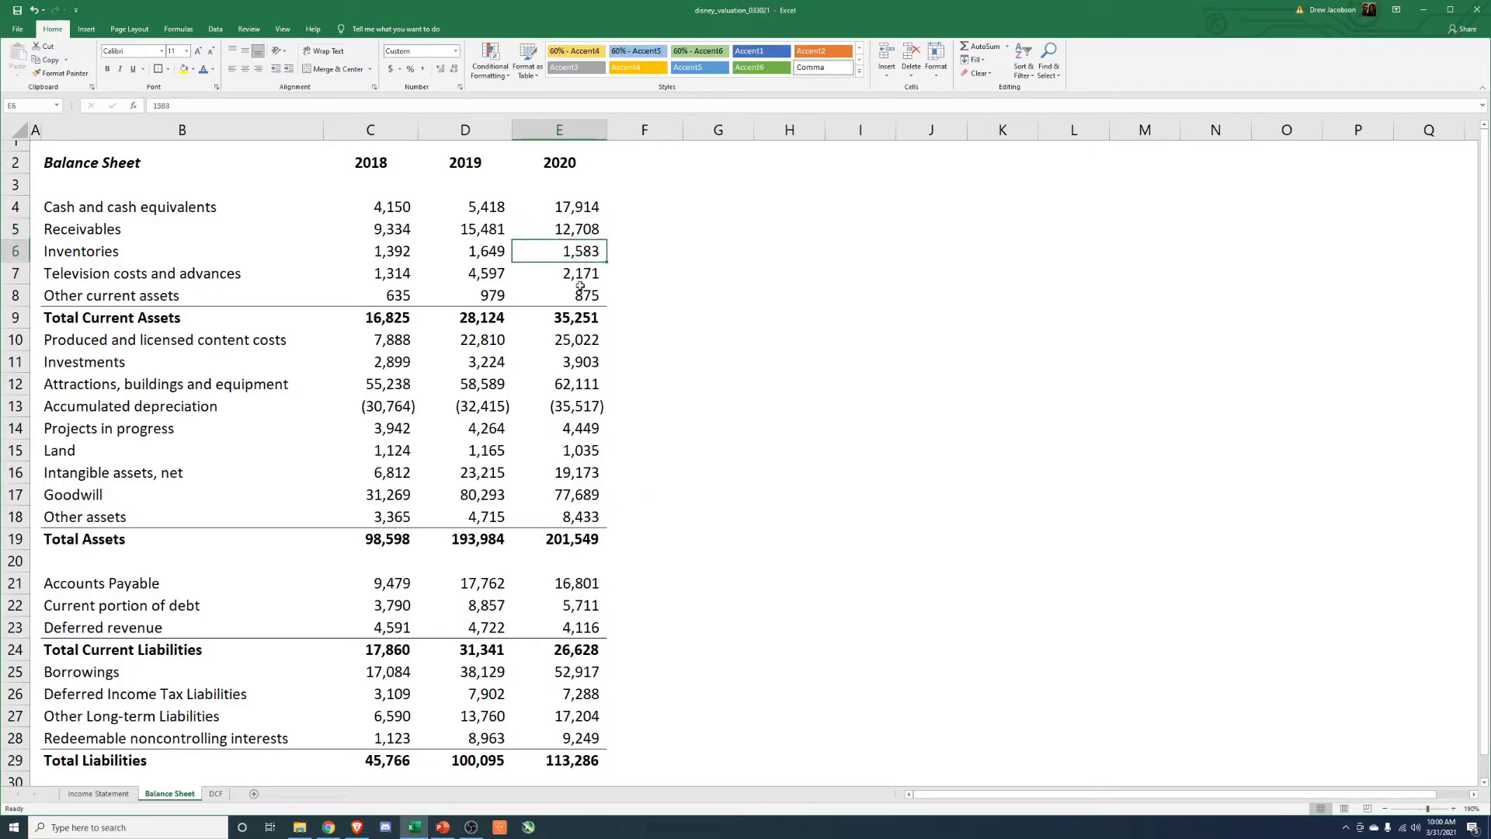
{"action": "left_click", "coordinate": [573, 277]}
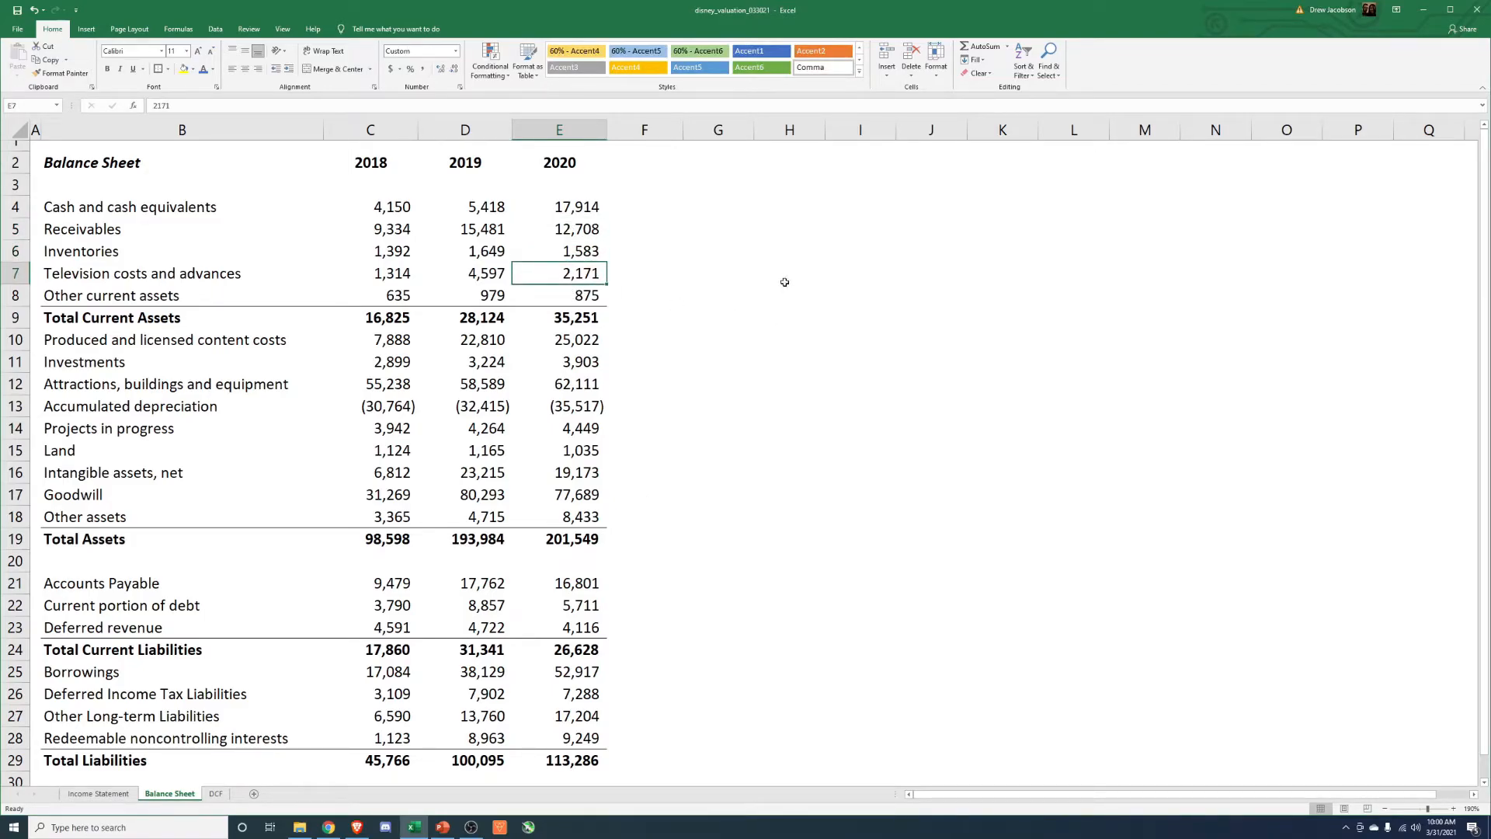
{"action": "left_click", "coordinate": [215, 793]}
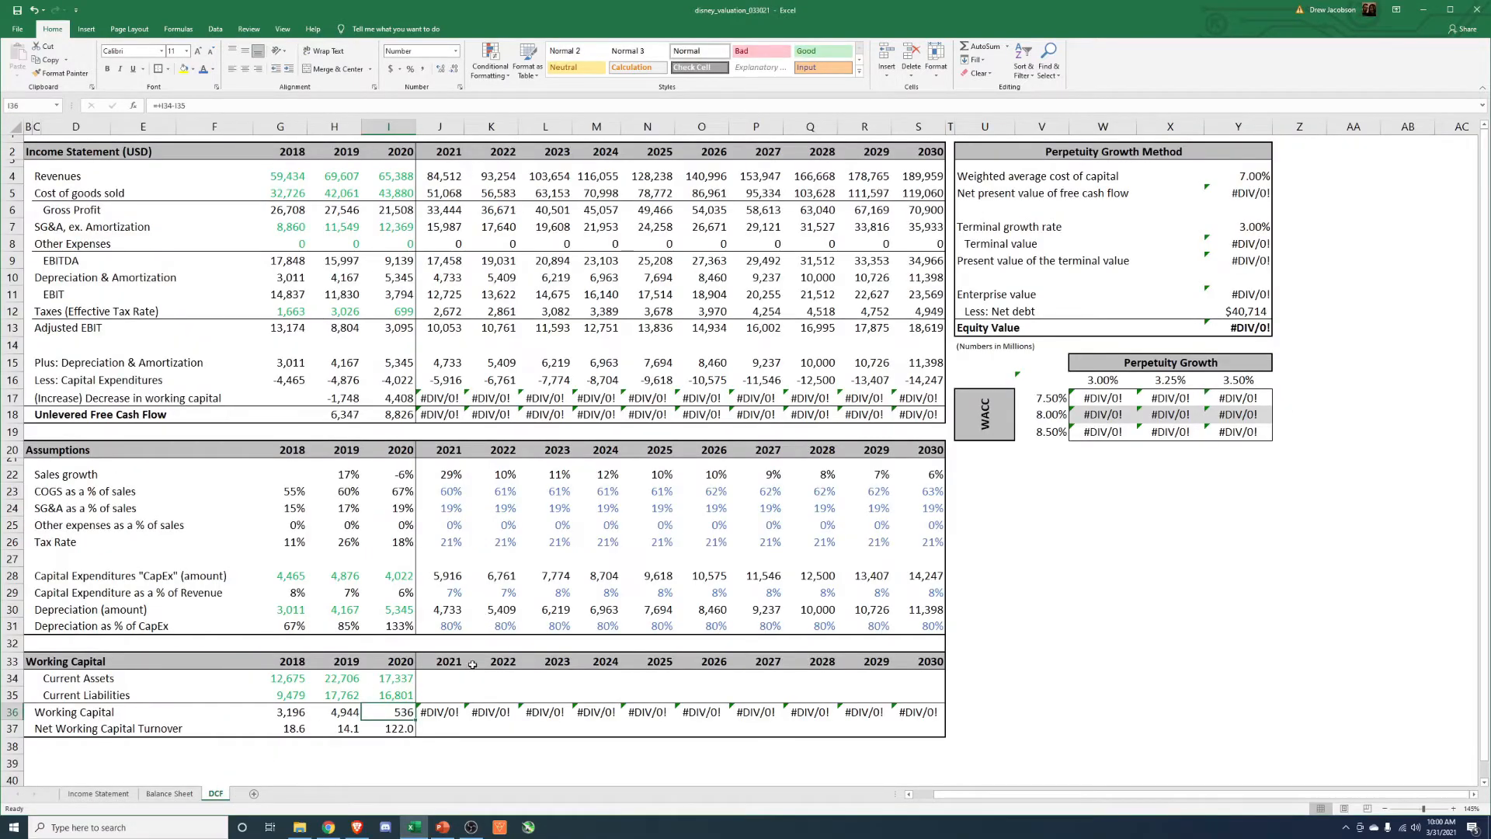
{"action": "key", "text": "Up"}
{"action": "key", "text": "Up"}
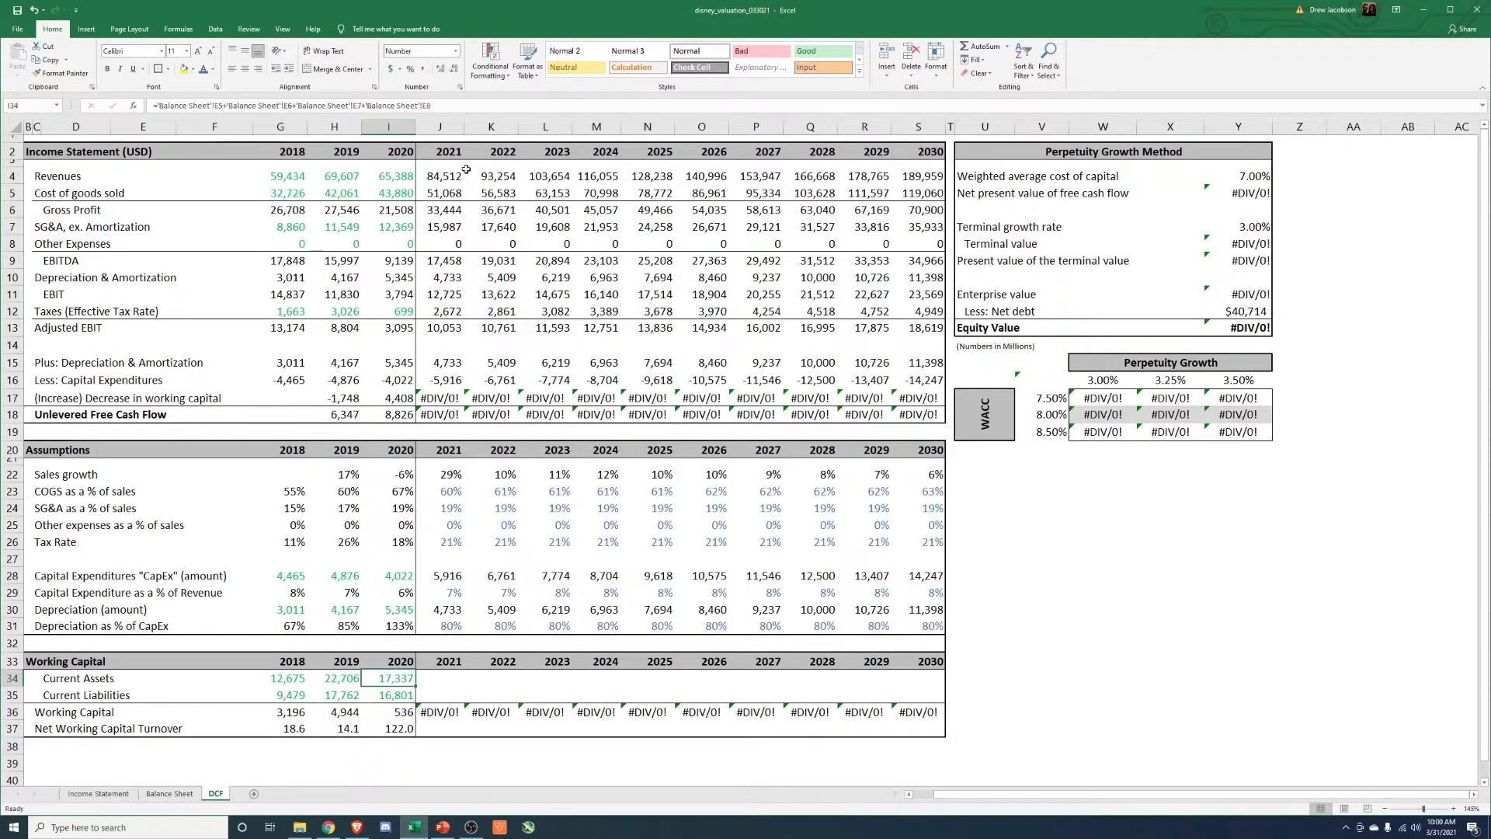
Examine the 2020 Balance Sheet current assets, from cash and receivables through inventories, television costs and other current assets.
{"action": "key", "text": "ctrl+Page_Up"}
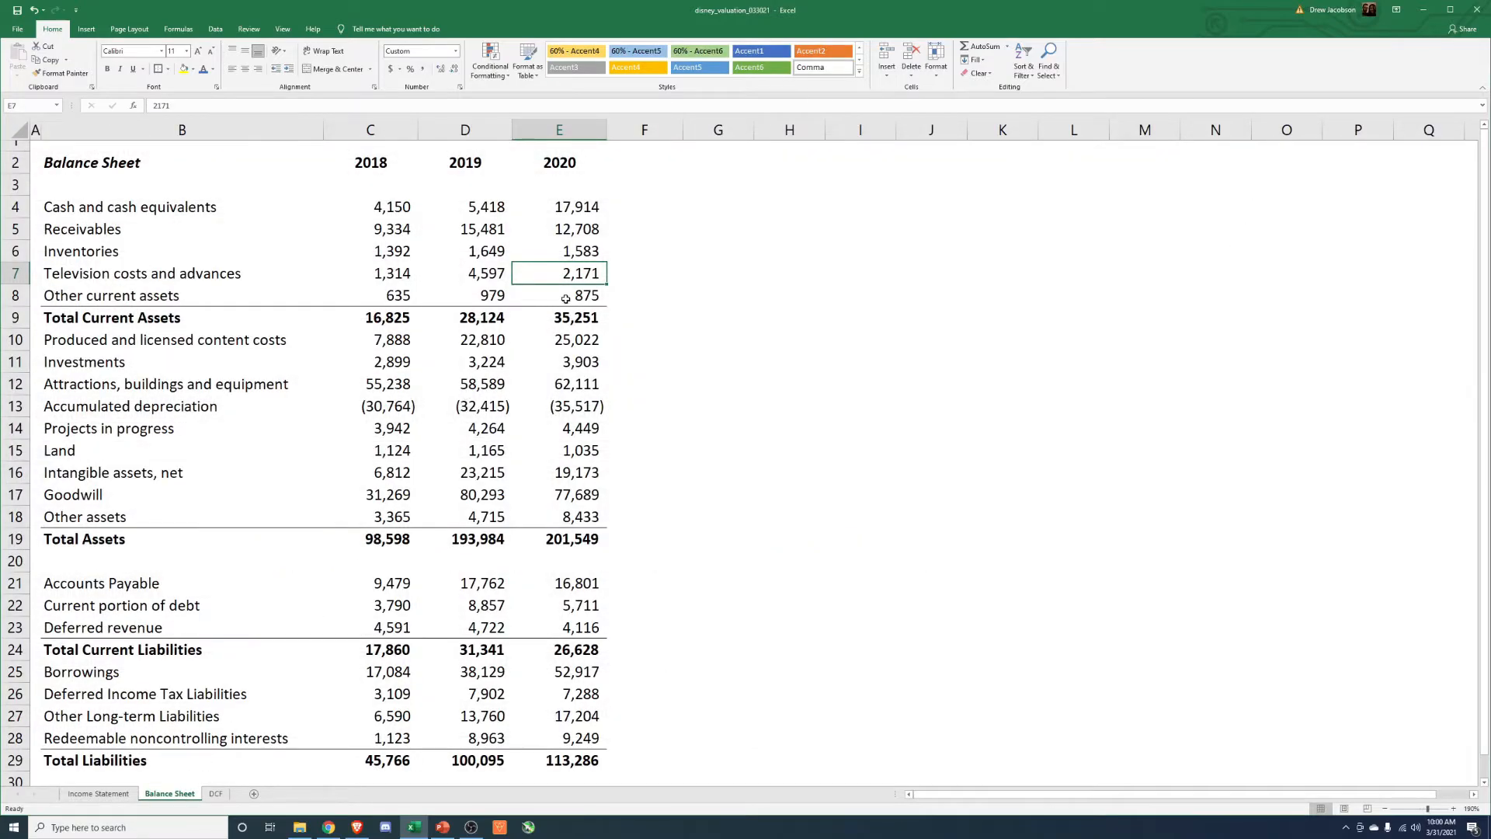
{"action": "left_click", "coordinate": [565, 299]}
{"action": "left_click_drag", "start_coordinate": [576, 229], "coordinate": [576, 300]}
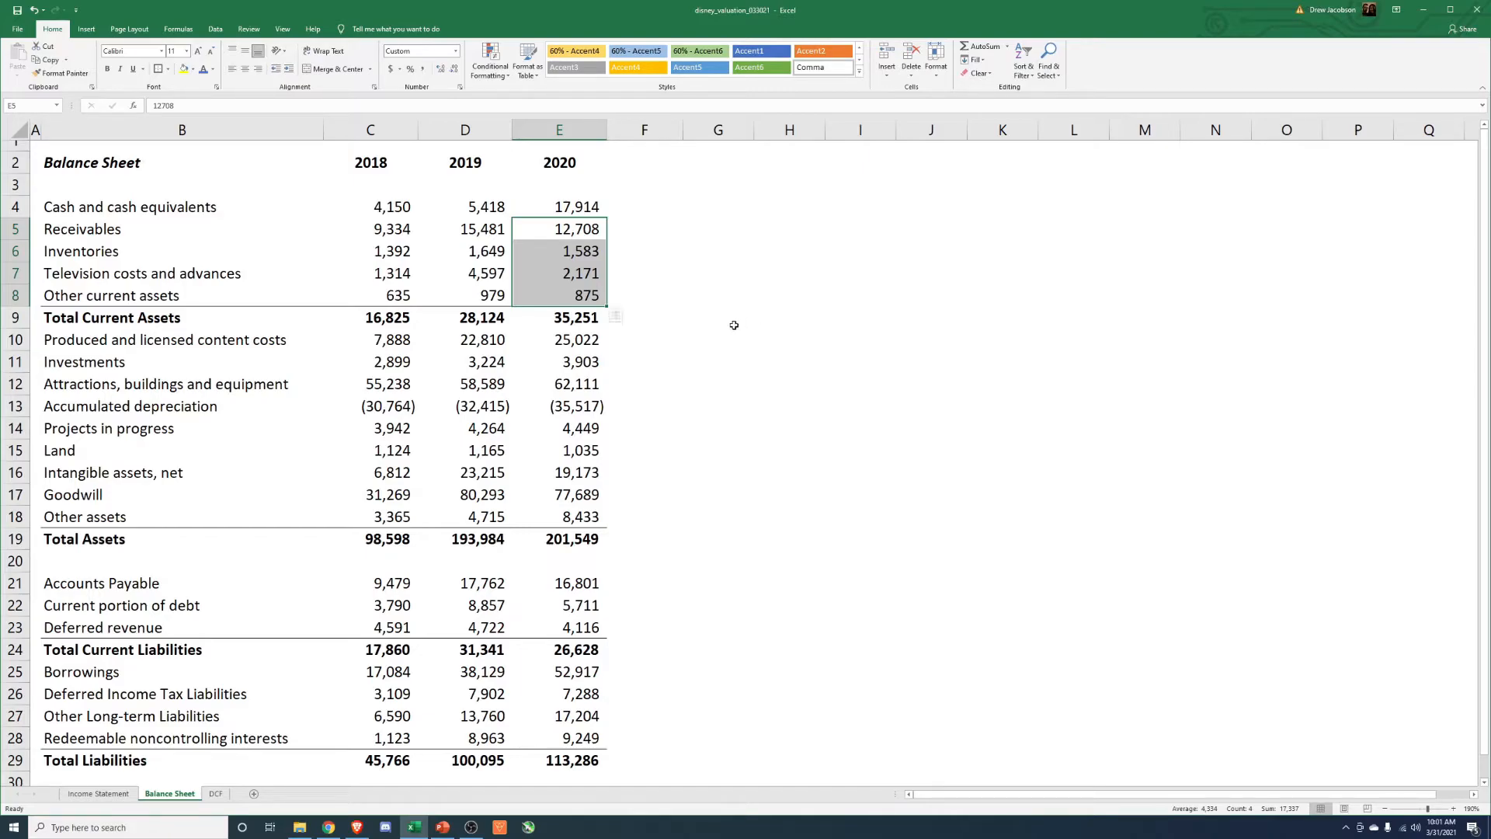
{"action": "mouse_move", "coordinate": [589, 207]}
{"action": "left_mouse_down"}
{"action": "mouse_move", "coordinate": [387, 207]}
{"action": "mouse_move", "coordinate": [567, 206]}
{"action": "left_mouse_up"}
{"action": "left_click", "coordinate": [633, 208]}
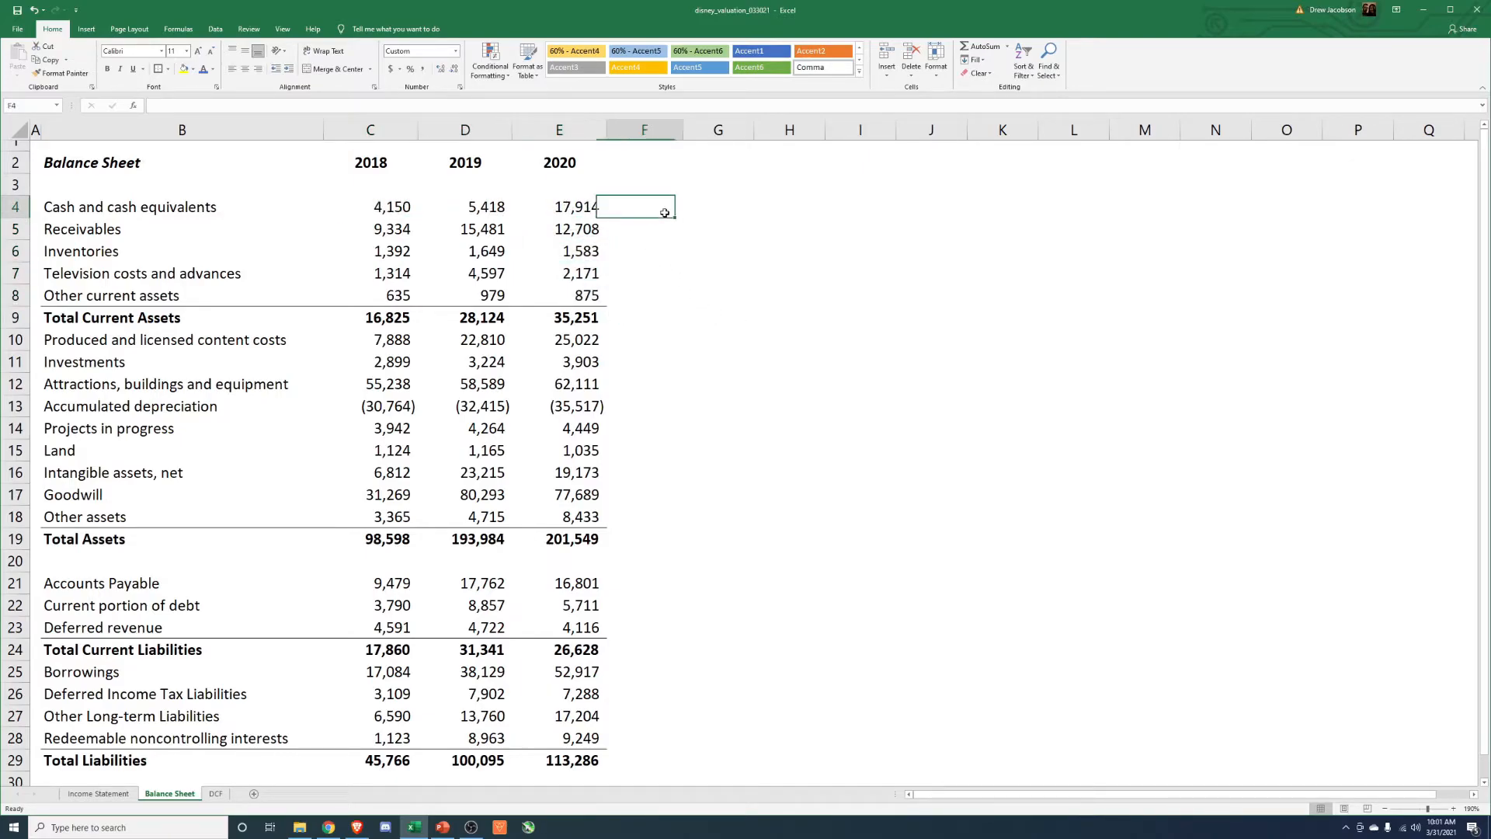
{"action": "left_click", "coordinate": [573, 231]}
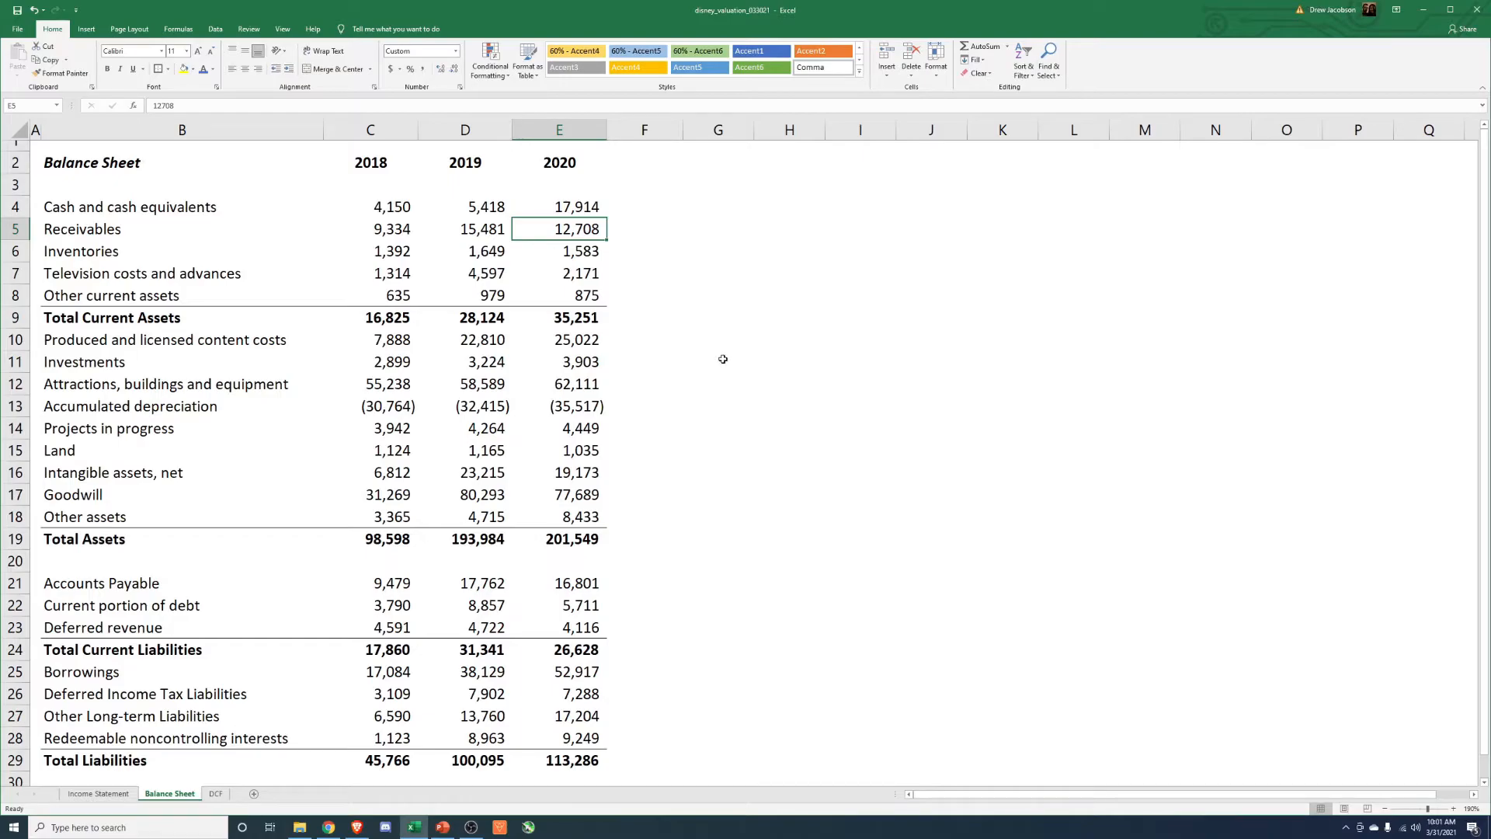
{"action": "left_click", "coordinate": [584, 252]}
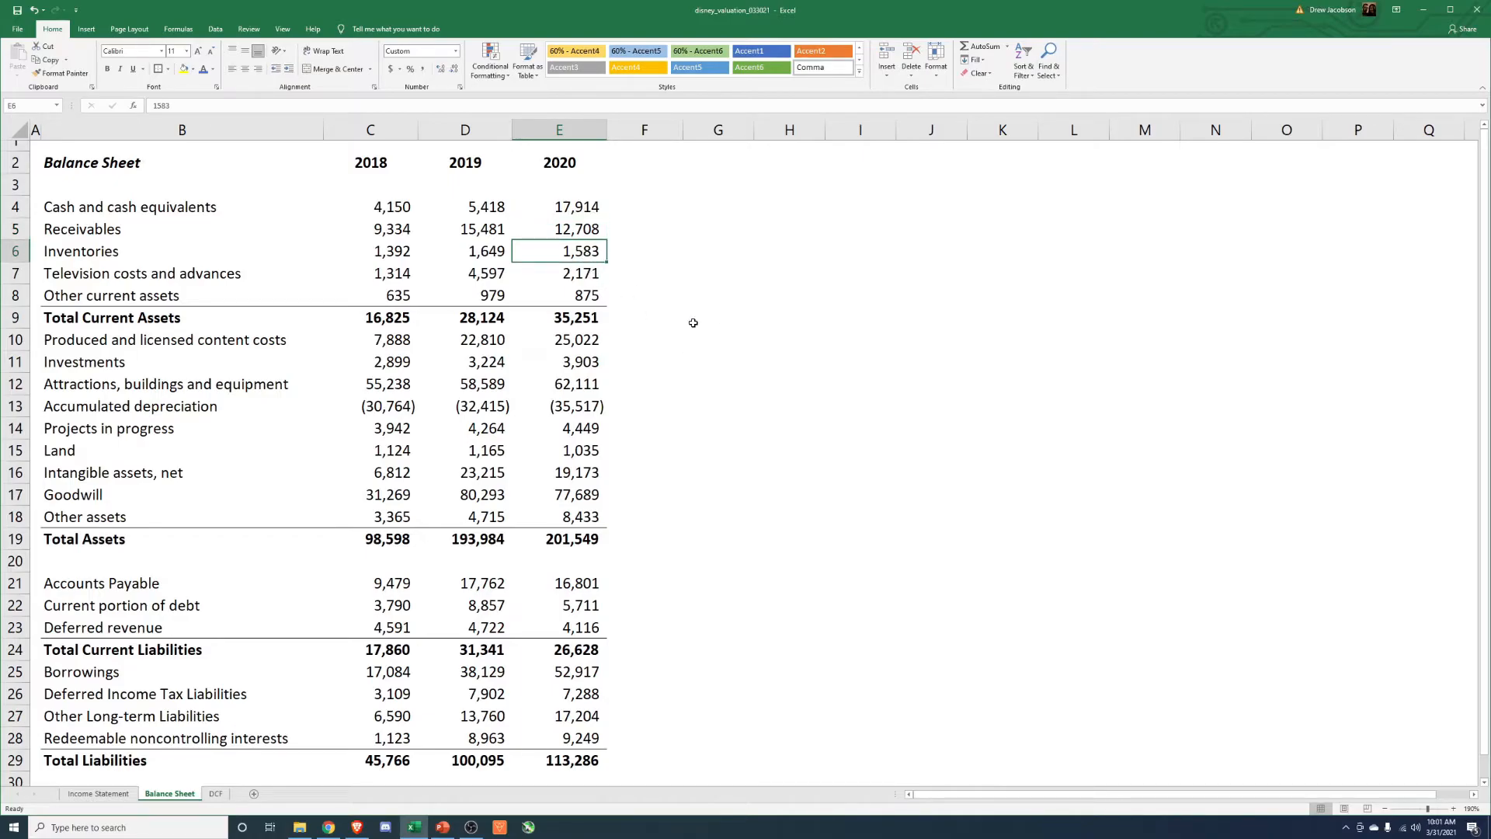
{"action": "left_click", "coordinate": [583, 278]}
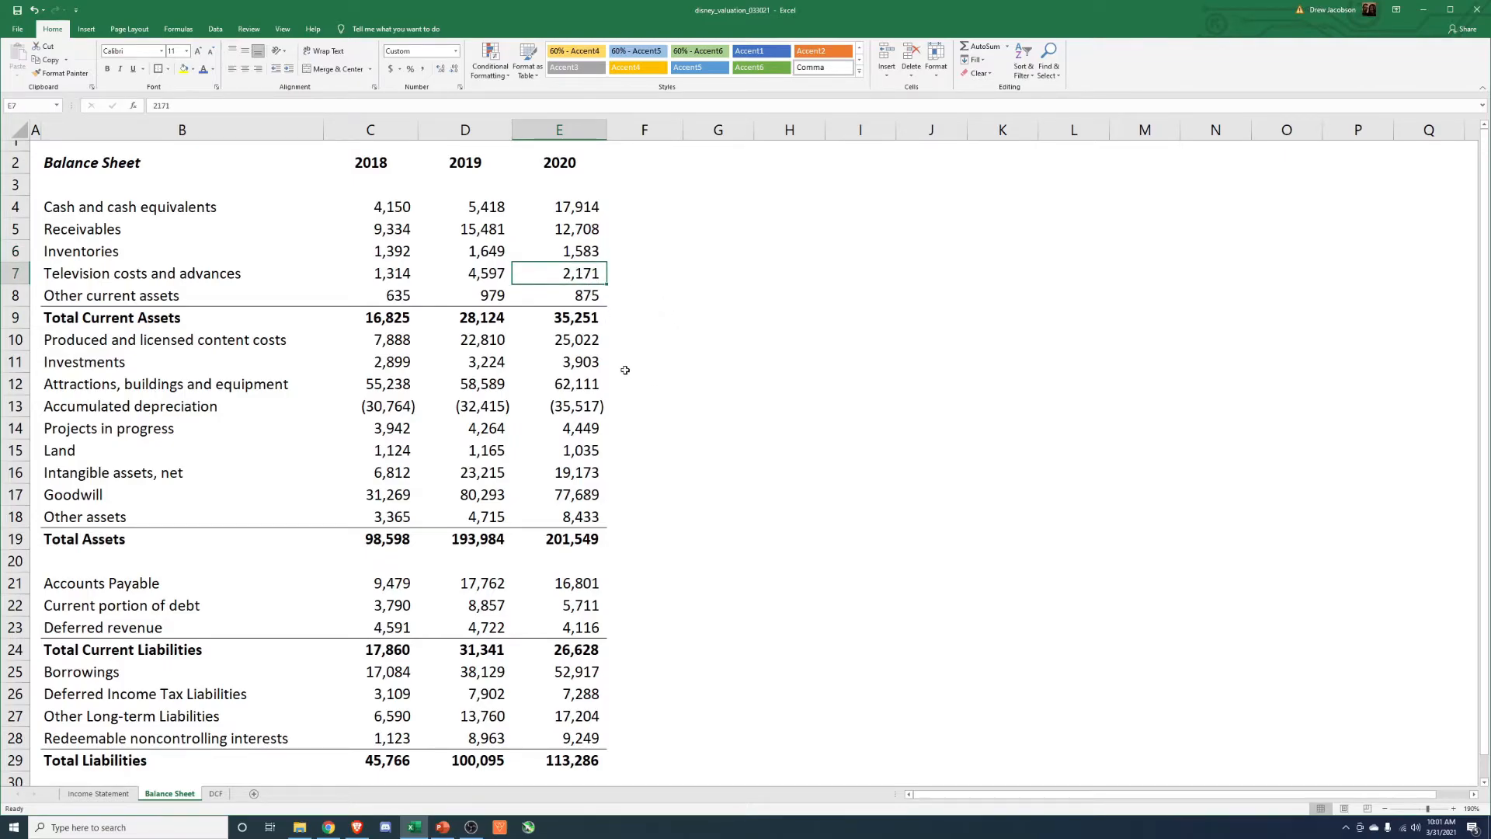
{"action": "left_click", "coordinate": [533, 300]}
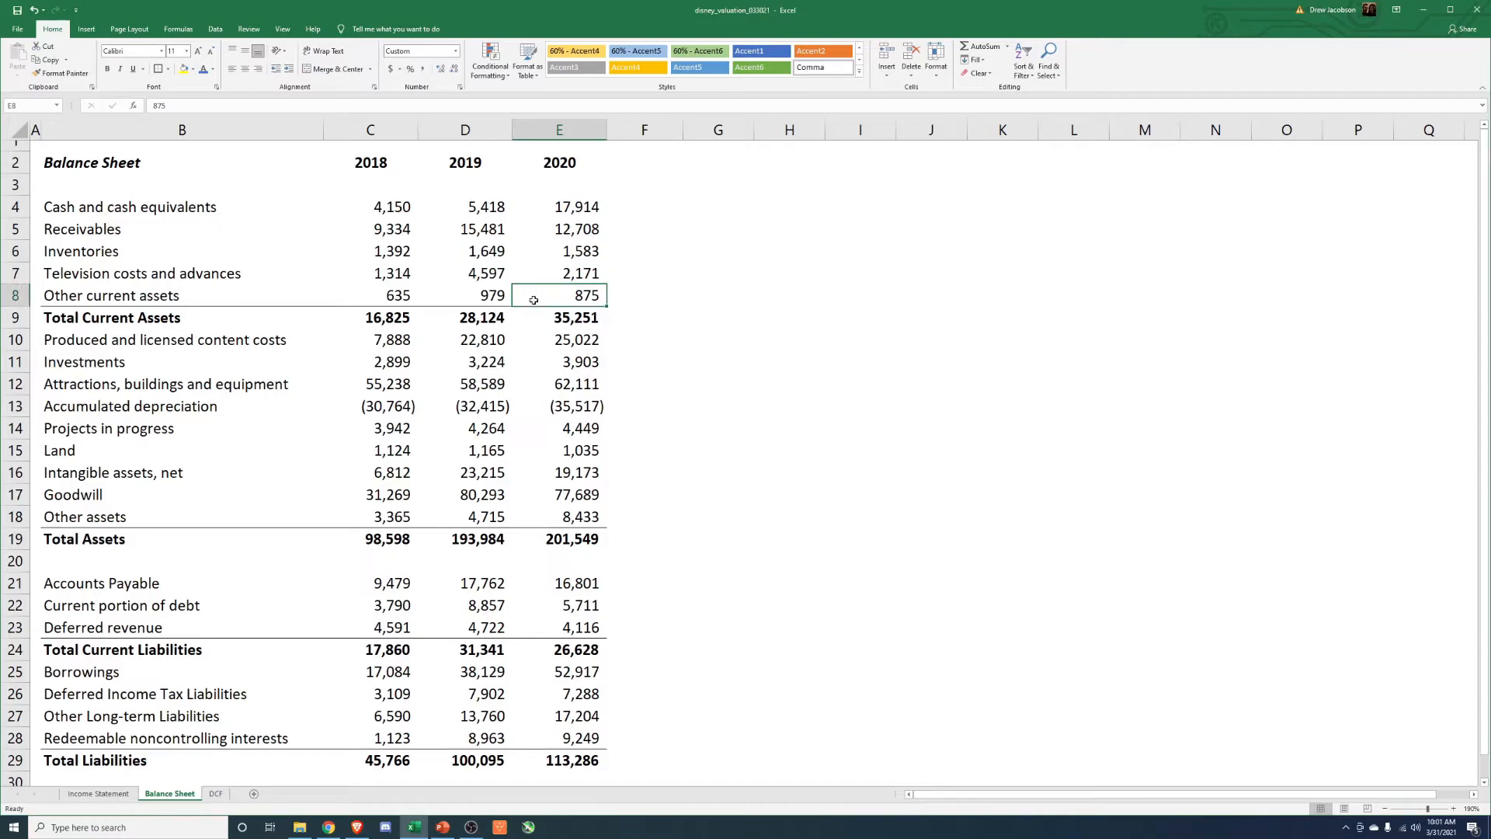
Compare the 2019 and 2020 Balance Sheet figures for receivables and for television costs and advances.
{"action": "scroll", "coordinate": [586, 397], "scroll_direction": "down", "scroll_amount": 3}
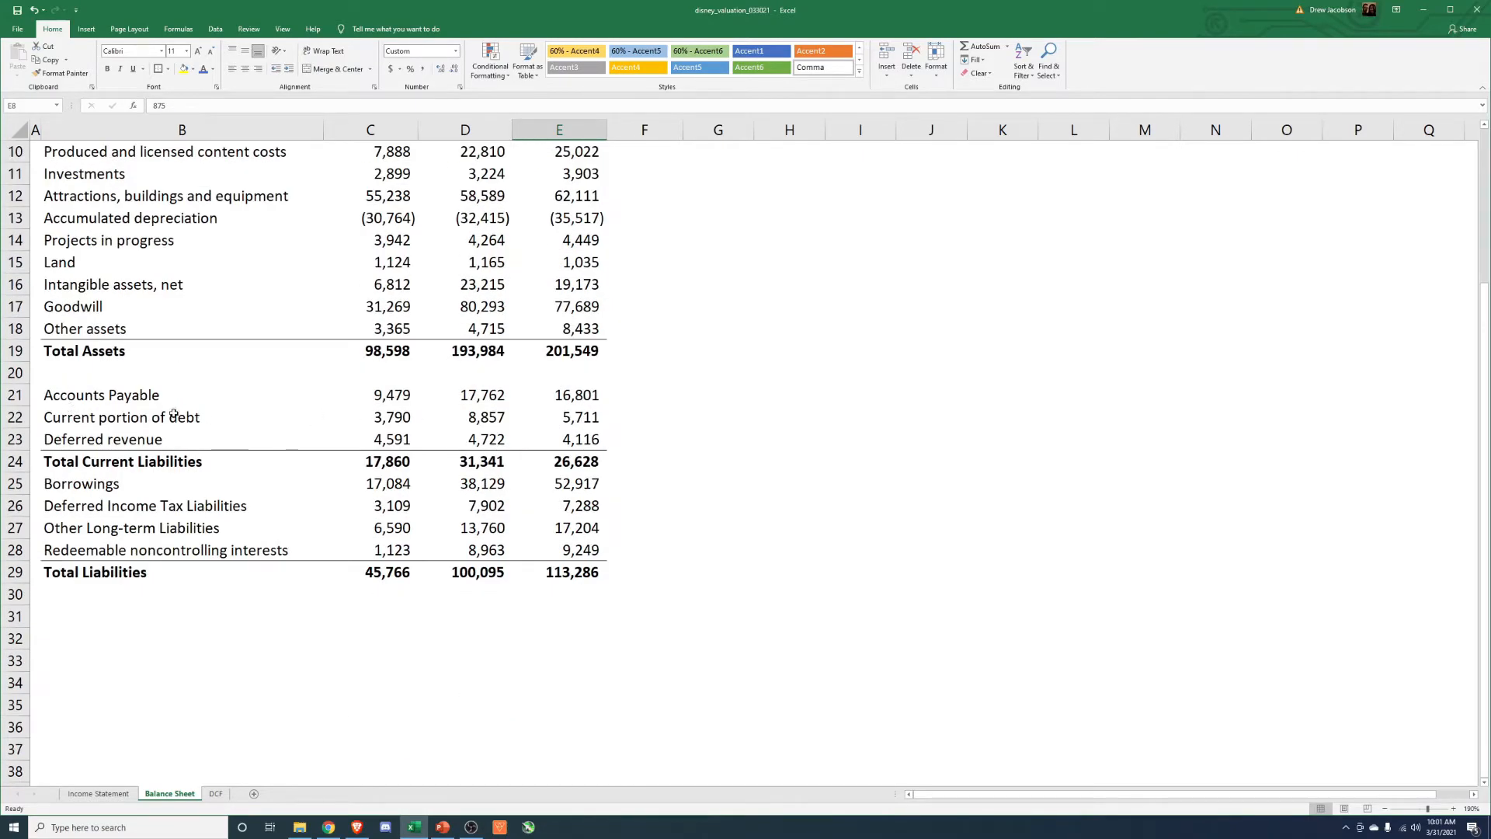
{"action": "scroll", "coordinate": [540, 430], "scroll_direction": "up", "scroll_amount": 3}
{"action": "left_click", "coordinate": [480, 268]}
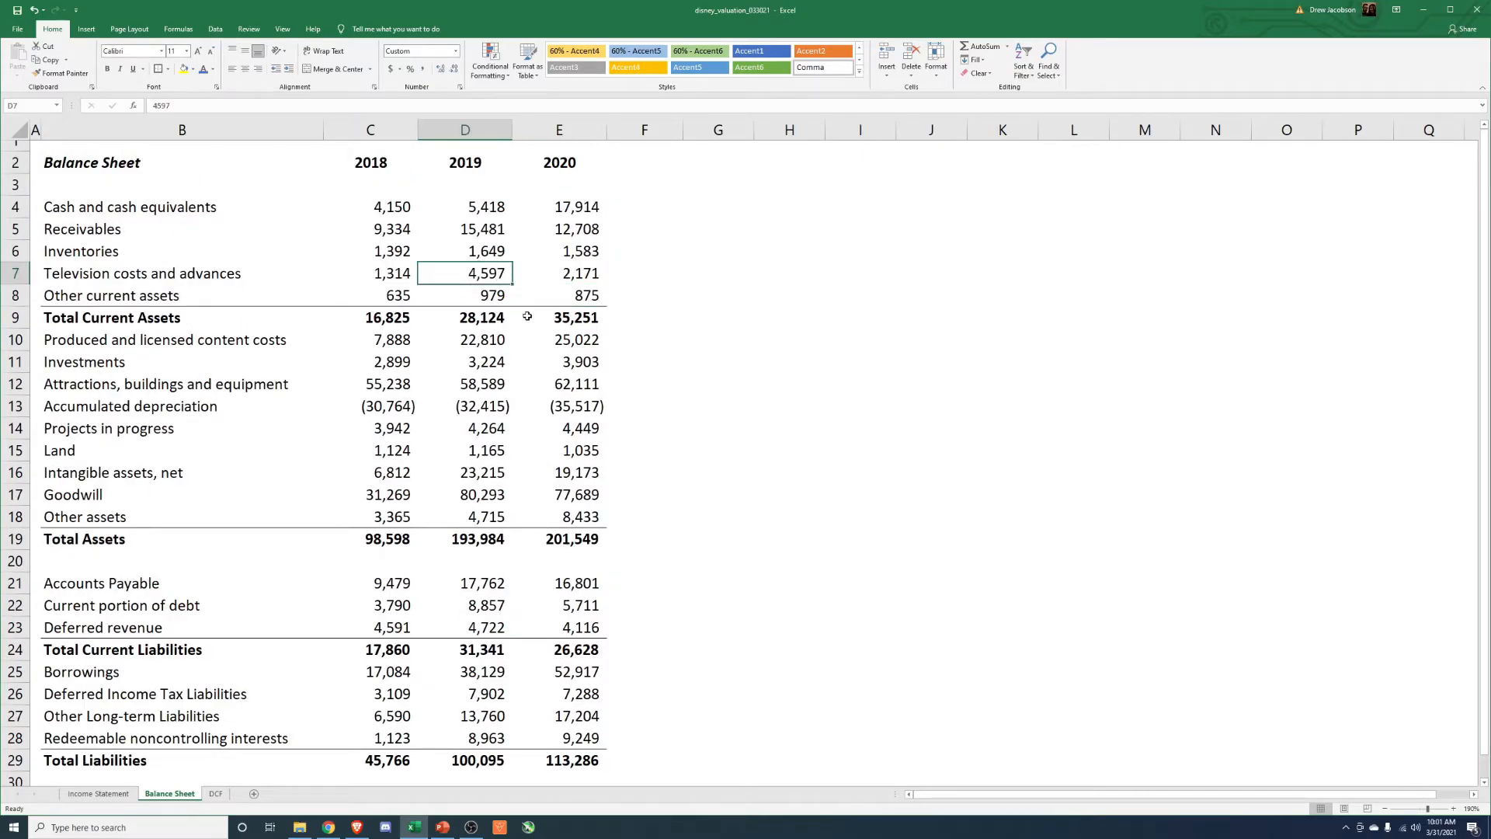
{"action": "left_click", "coordinate": [501, 230]}
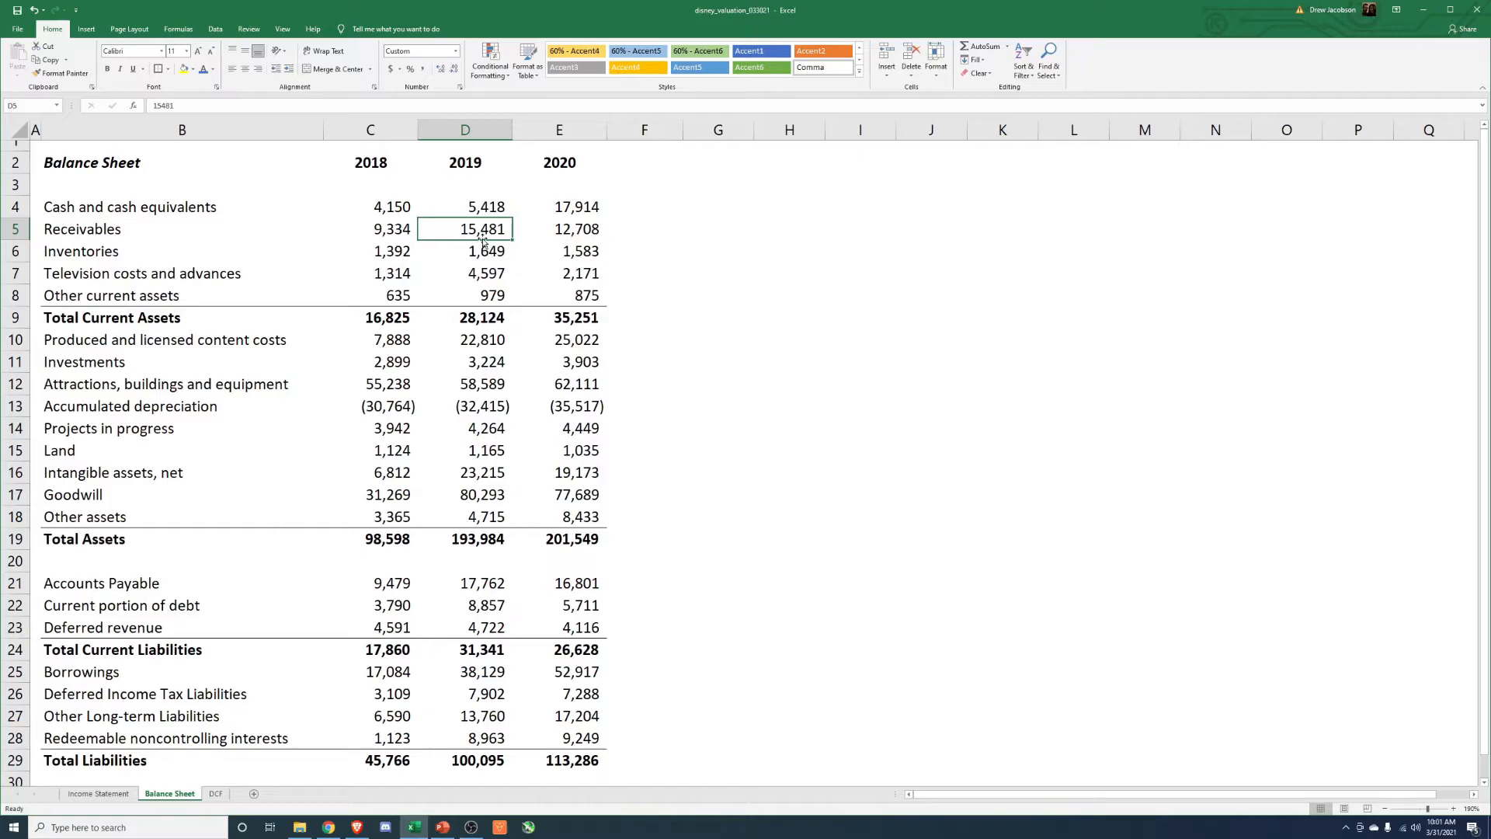
{"action": "left_click_drag", "start_coordinate": [573, 234], "coordinate": [490, 276]}
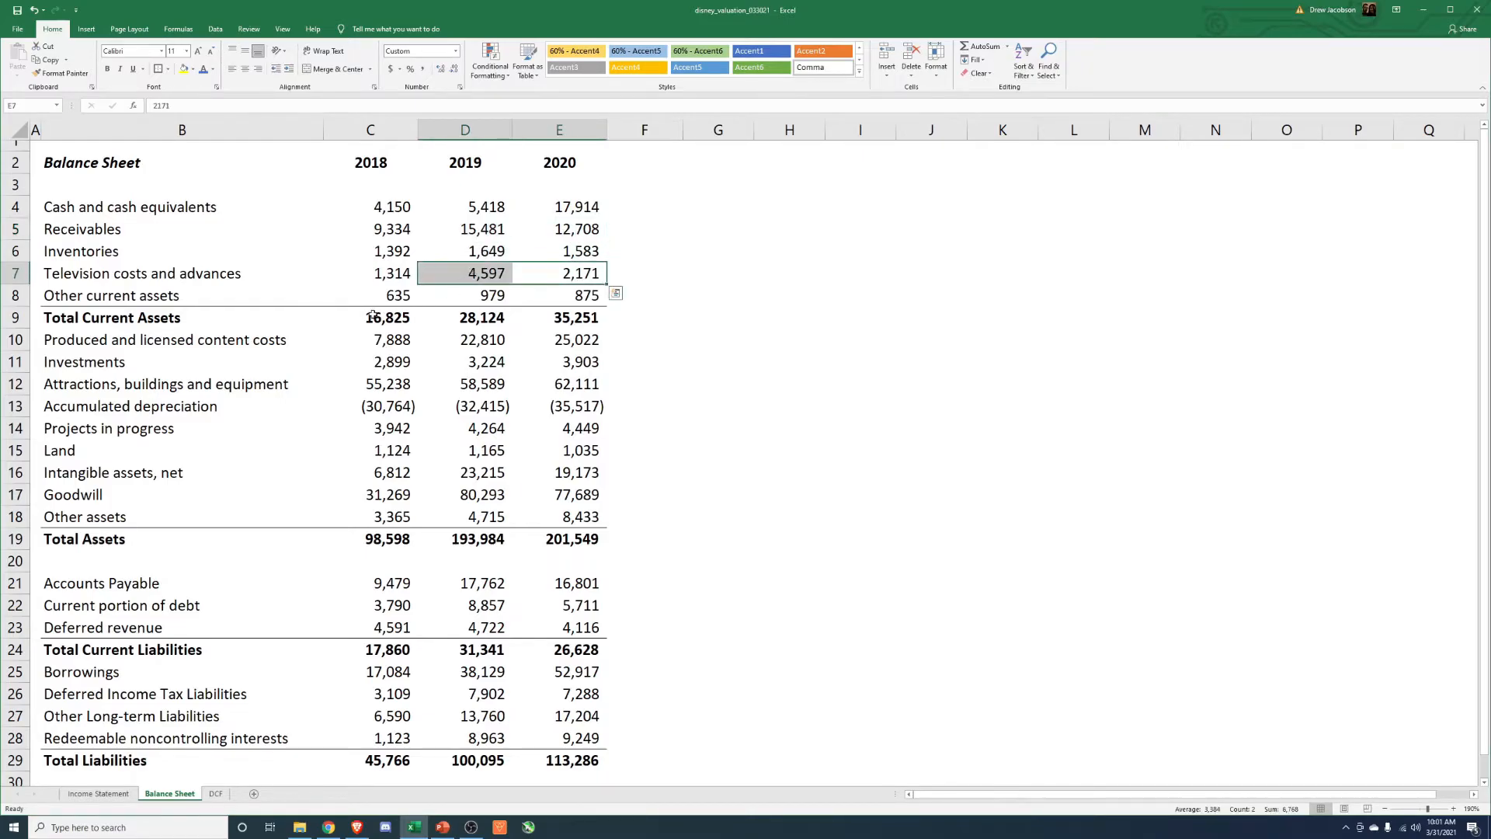
Compare the 2018 and 2019 Balance Sheet figures for television costs and advances and for receivables.
{"action": "left_click", "coordinate": [458, 275]}
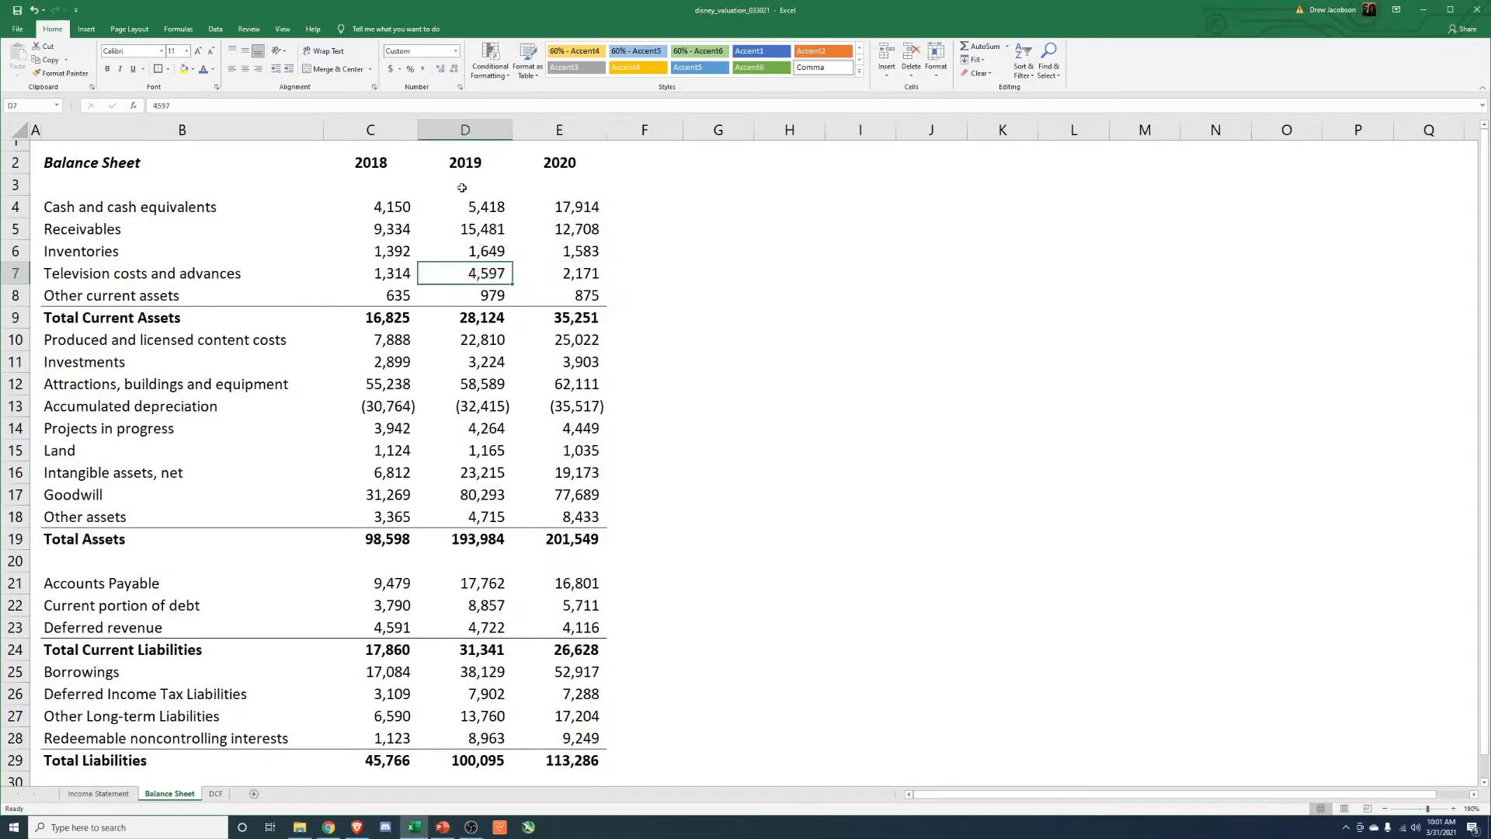
{"action": "left_click", "coordinate": [408, 226]}
{"action": "left_click", "coordinate": [496, 229]}
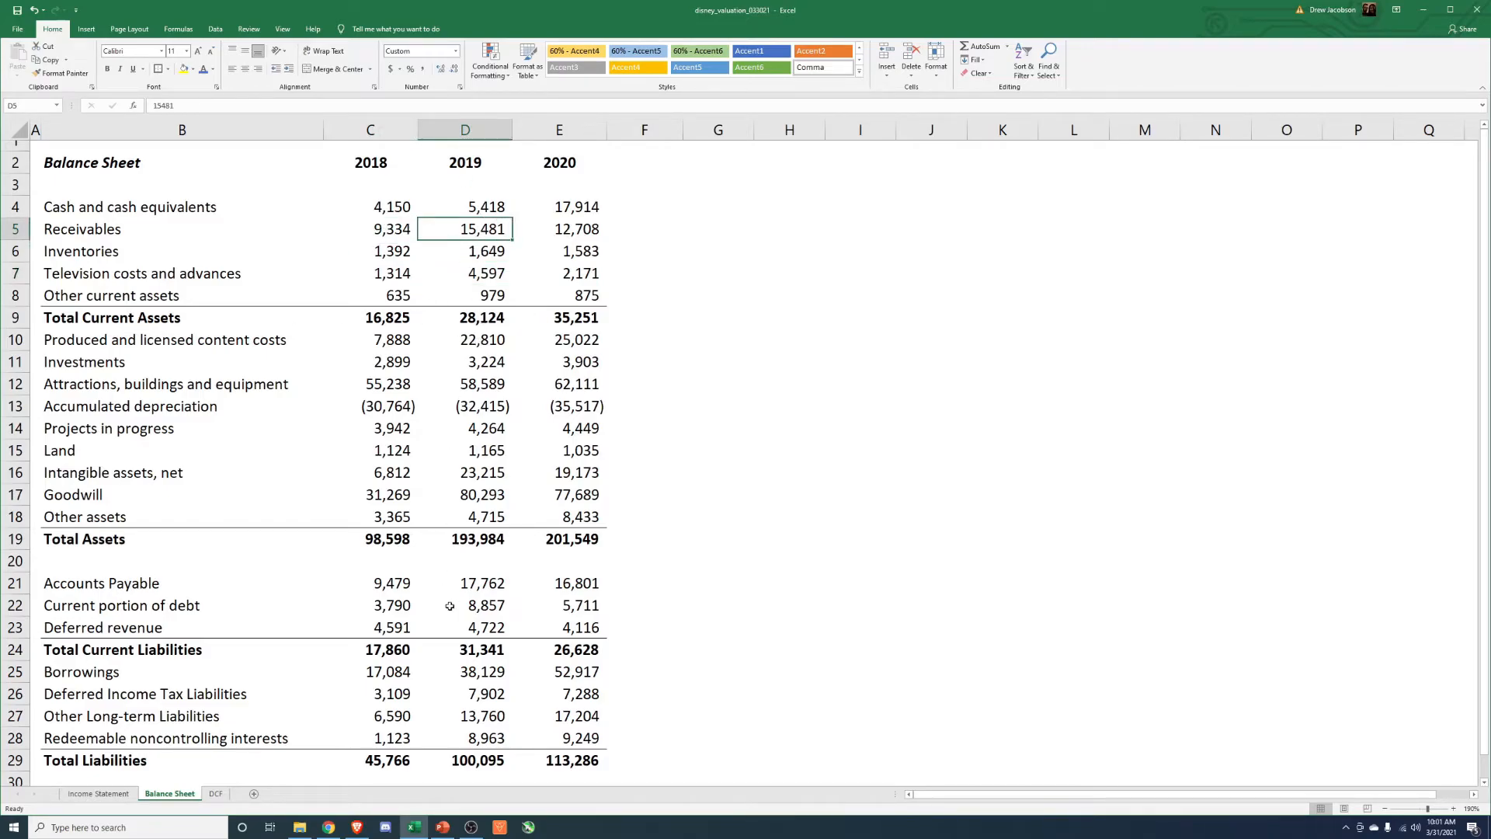
Examine the 2020 current liabilities on the Balance Sheet: accounts payable, current portion of debt and deferred revenue across the years.
{"action": "scroll", "coordinate": [450, 605], "scroll_direction": "down", "scroll_amount": 4}
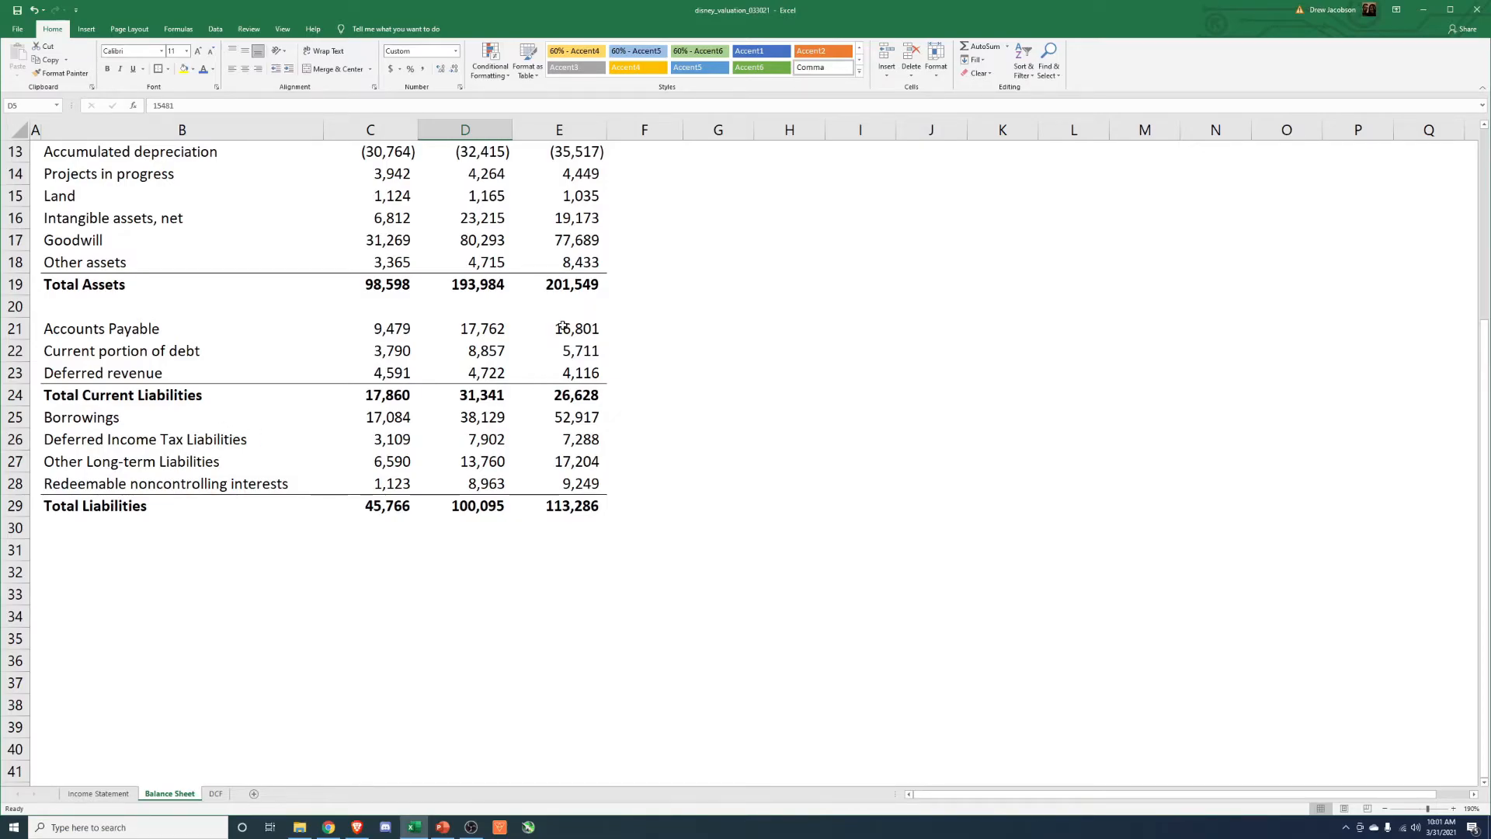
{"action": "left_click", "coordinate": [560, 329]}
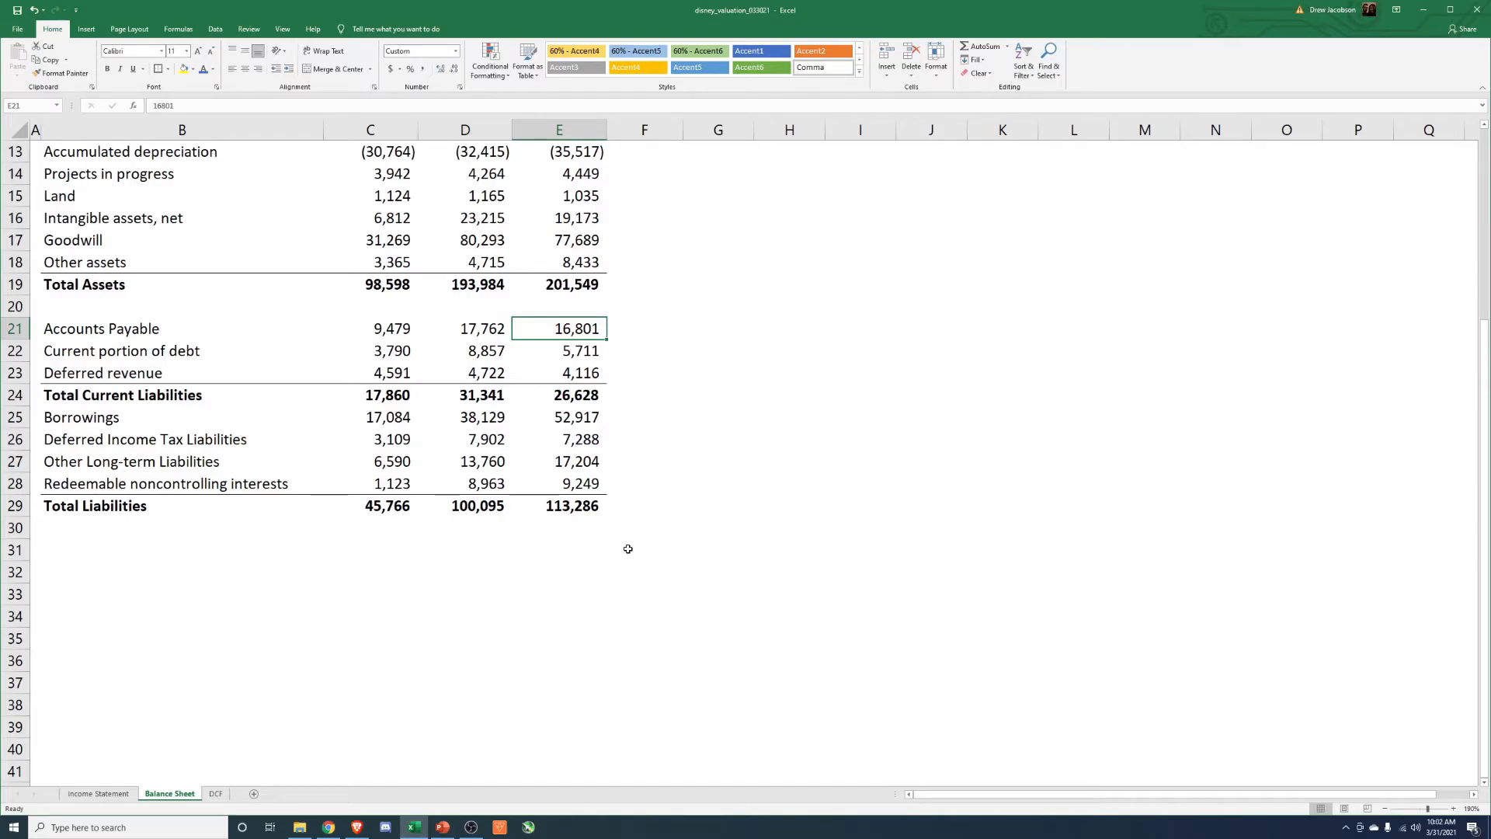
{"action": "left_click", "coordinate": [575, 351]}
{"action": "left_click", "coordinate": [544, 376]}
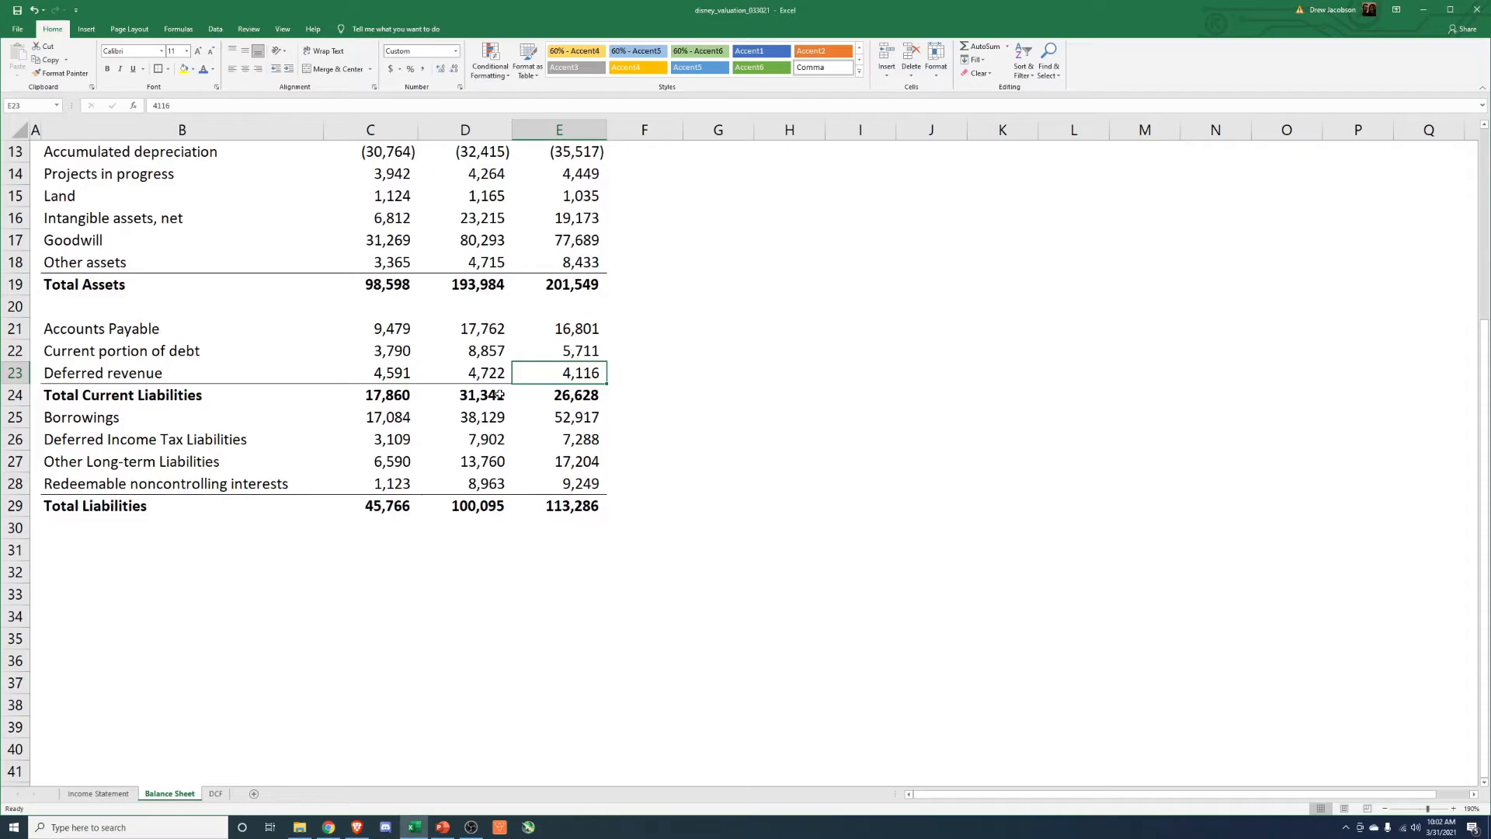
{"action": "left_click_drag", "start_coordinate": [76, 373], "coordinate": [586, 372]}
{"action": "left_click", "coordinate": [750, 483]}
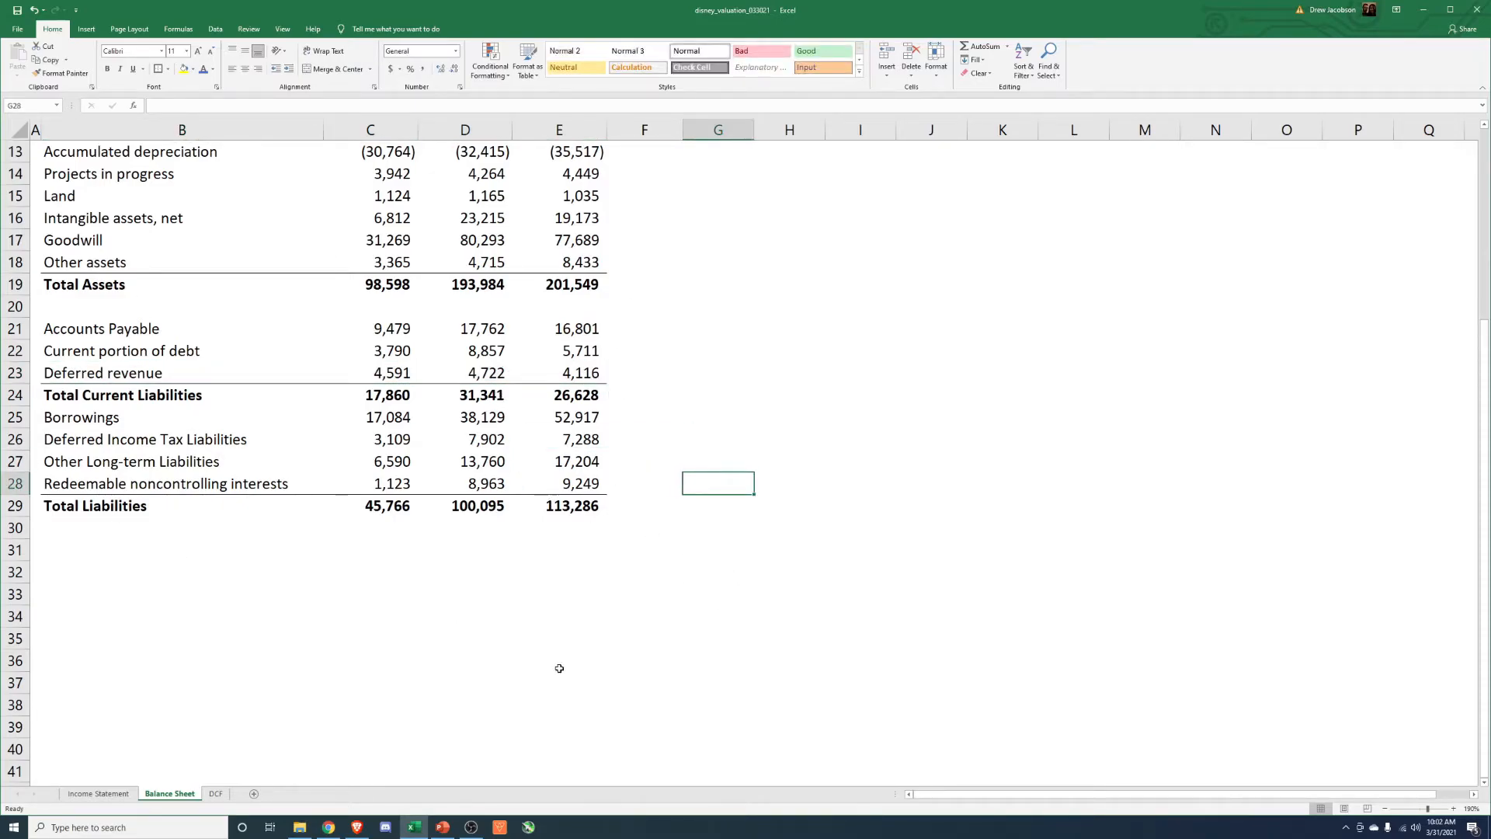
{"action": "left_click", "coordinate": [563, 374]}
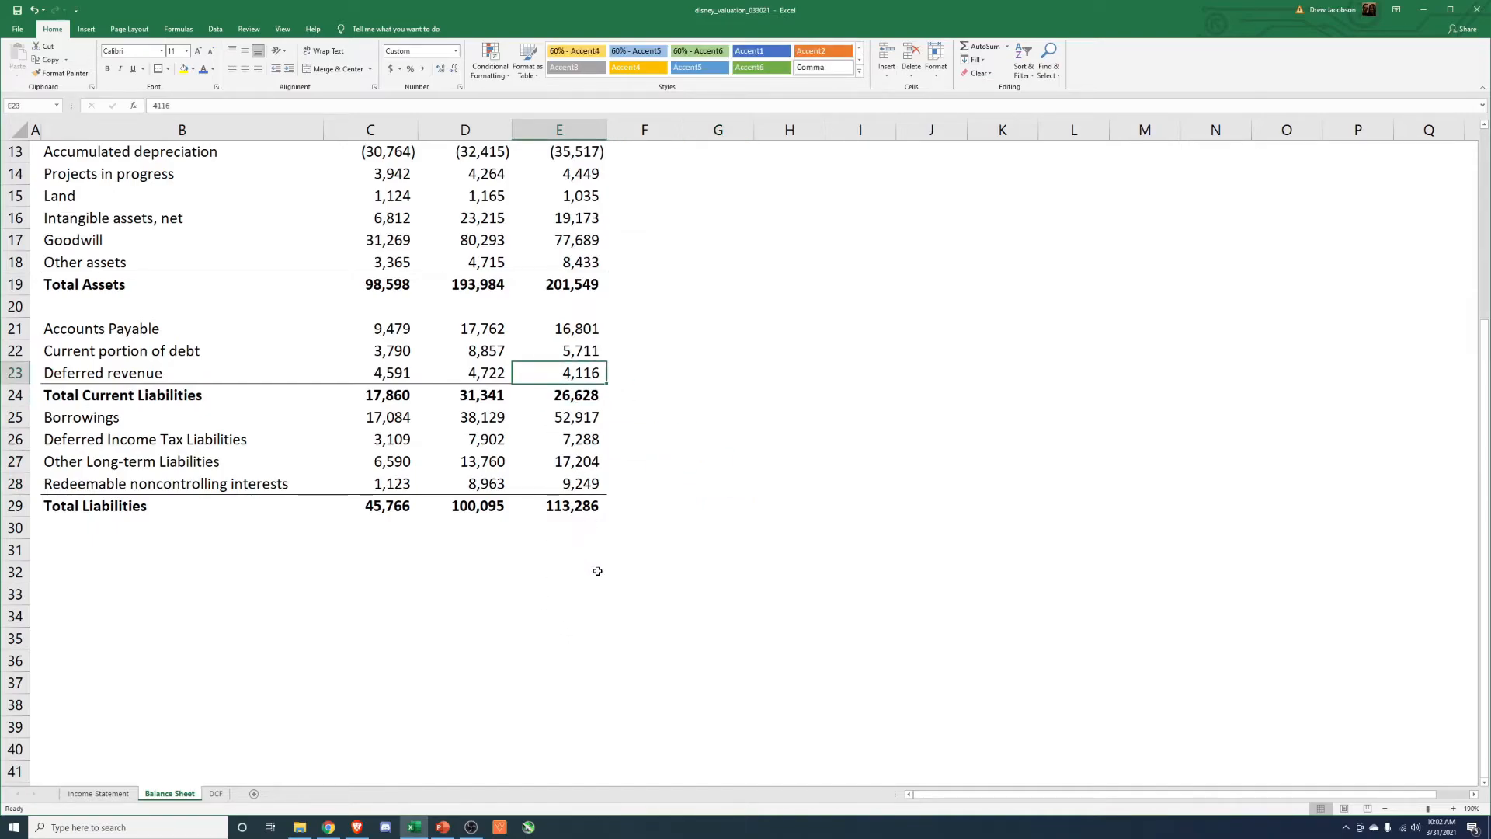
On the DCF sheet, average the 2018 and 2019 Net Working Capital Turnover and enter 16.3 for 2021.
{"action": "left_click", "coordinate": [216, 793]}
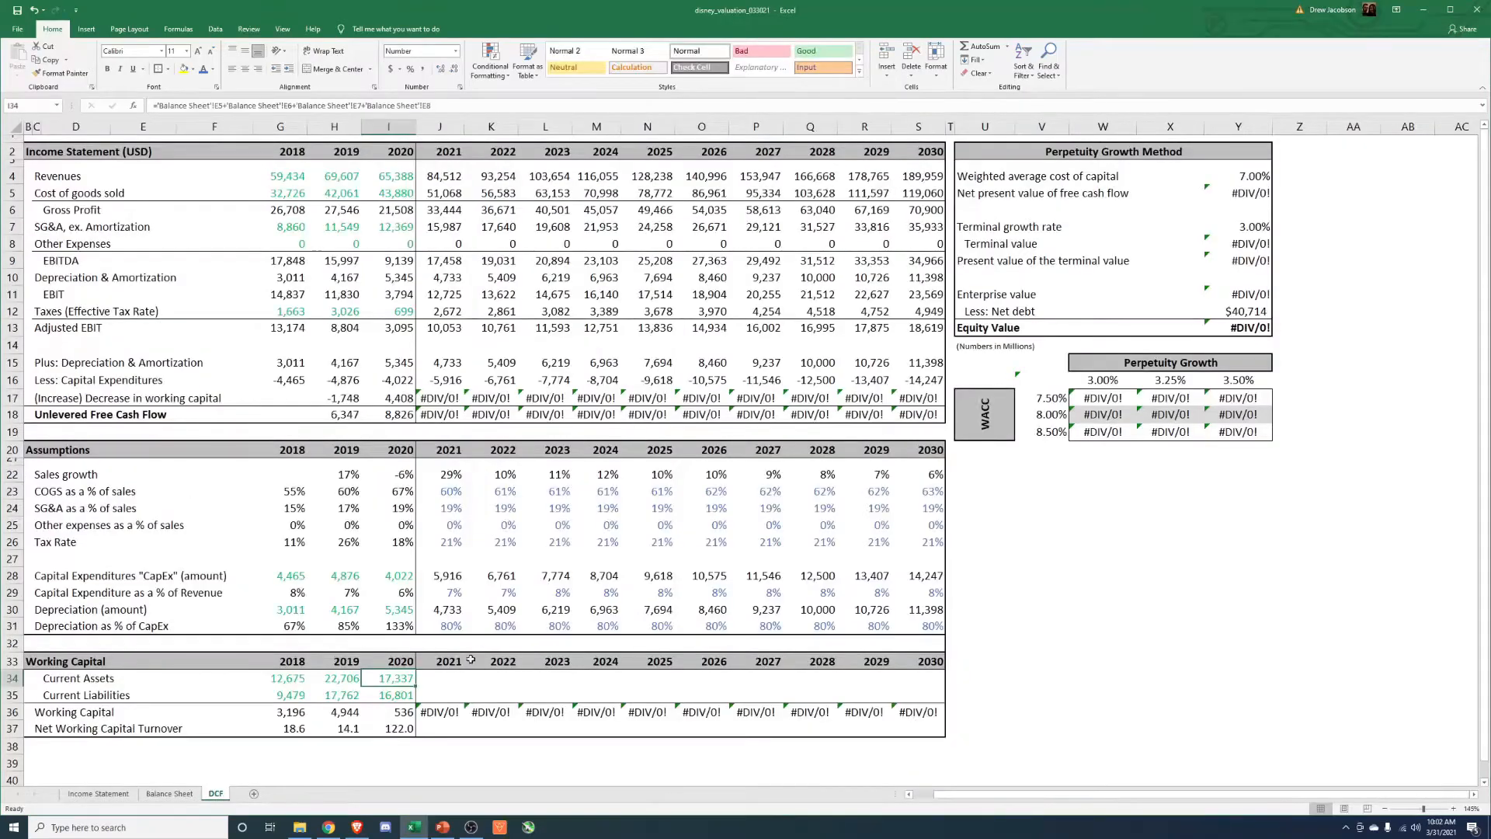
{"action": "left_click_drag", "start_coordinate": [299, 727], "coordinate": [327, 727]}
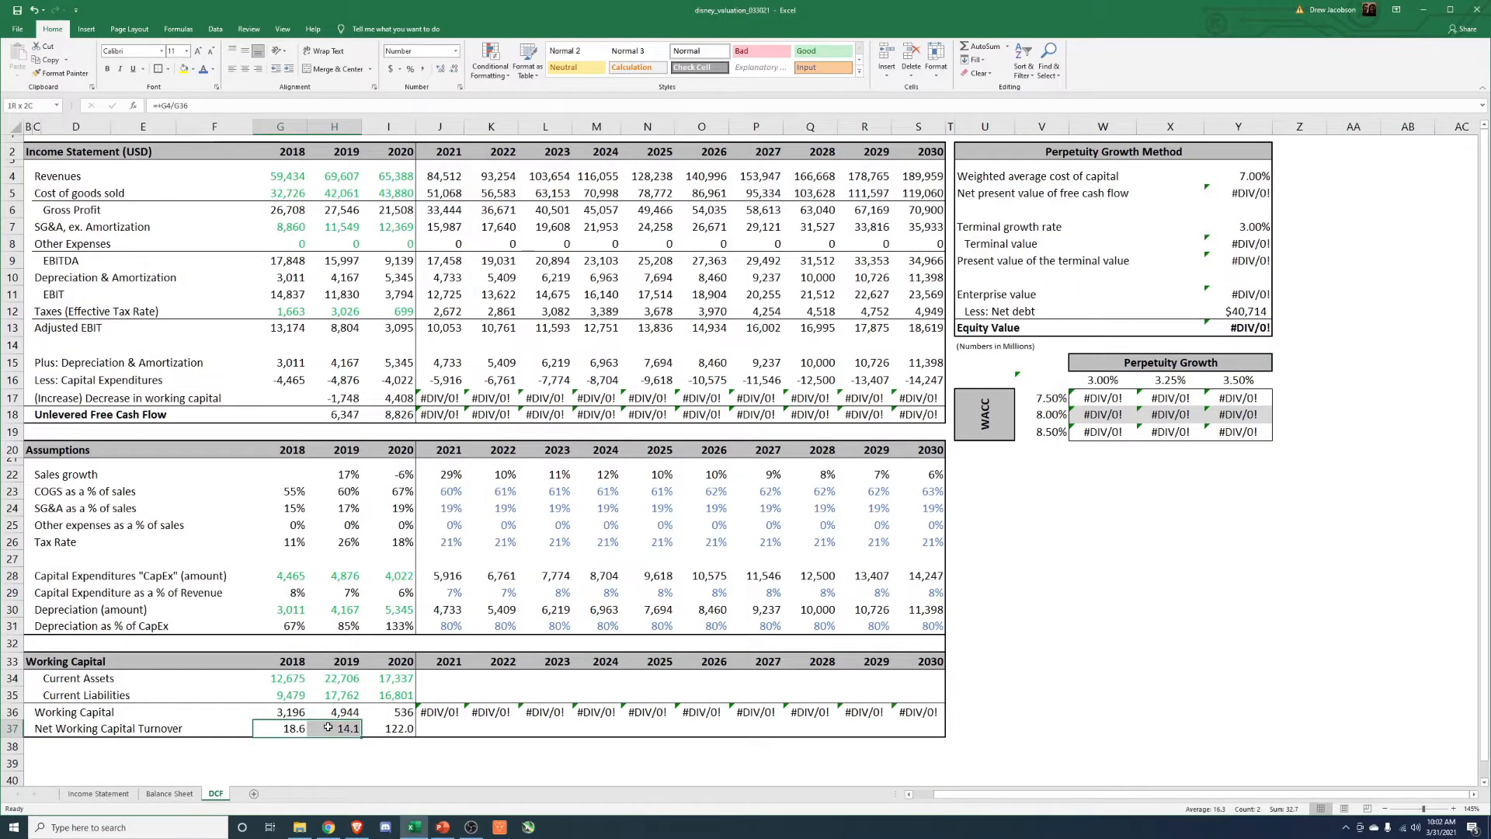
{"action": "left_click", "coordinate": [442, 729]}
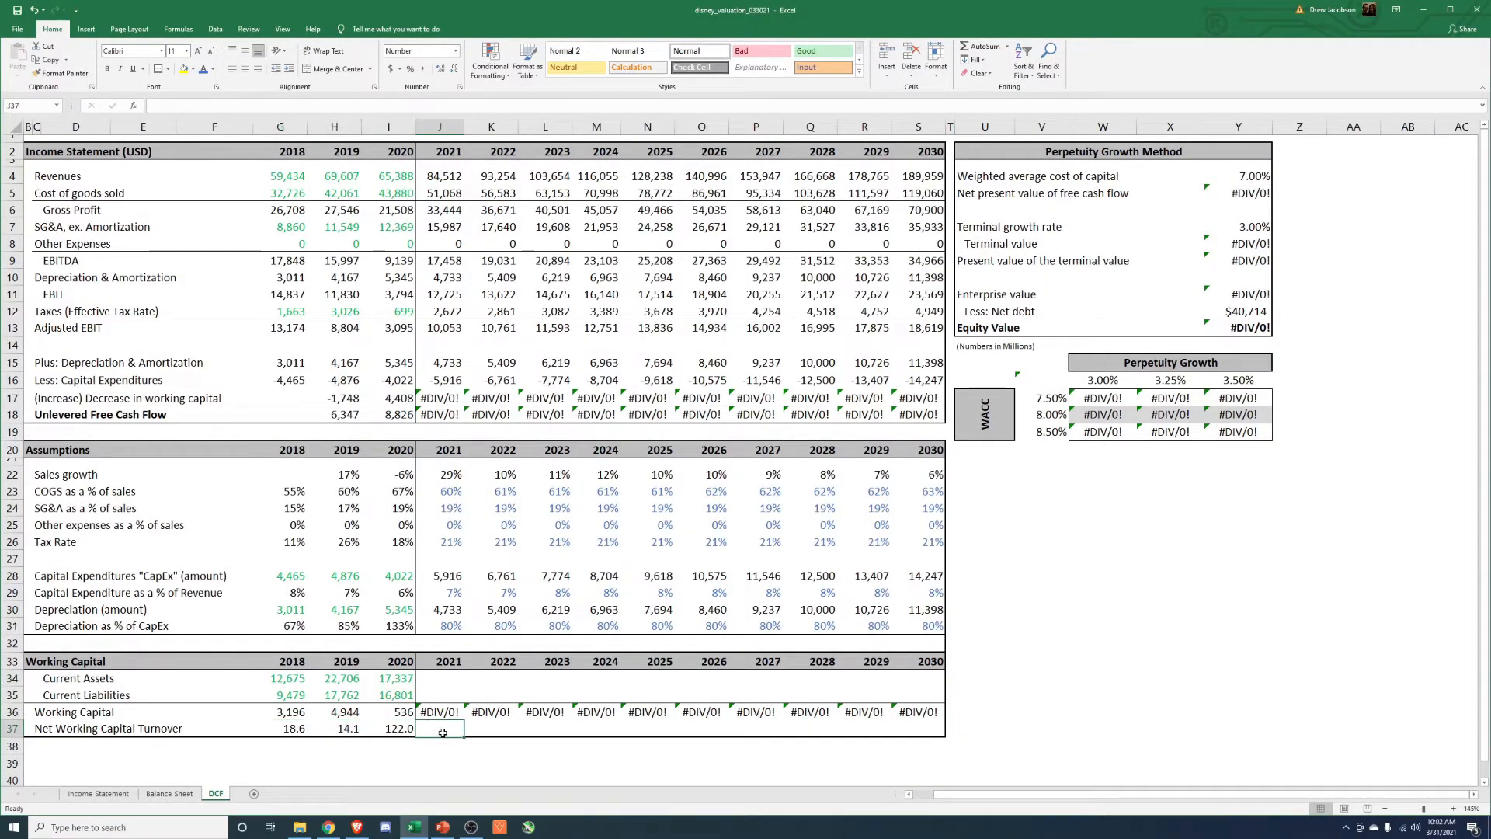
{"action": "type", "text": "16.3"}
{"action": "key", "text": "ctrl+Return"}
Copy the 2021 Net Working Capital Turnover of 16.3 across 2022 through 2029.
{"action": "key", "text": "ctrl+c"}
{"action": "key", "text": "Right"}
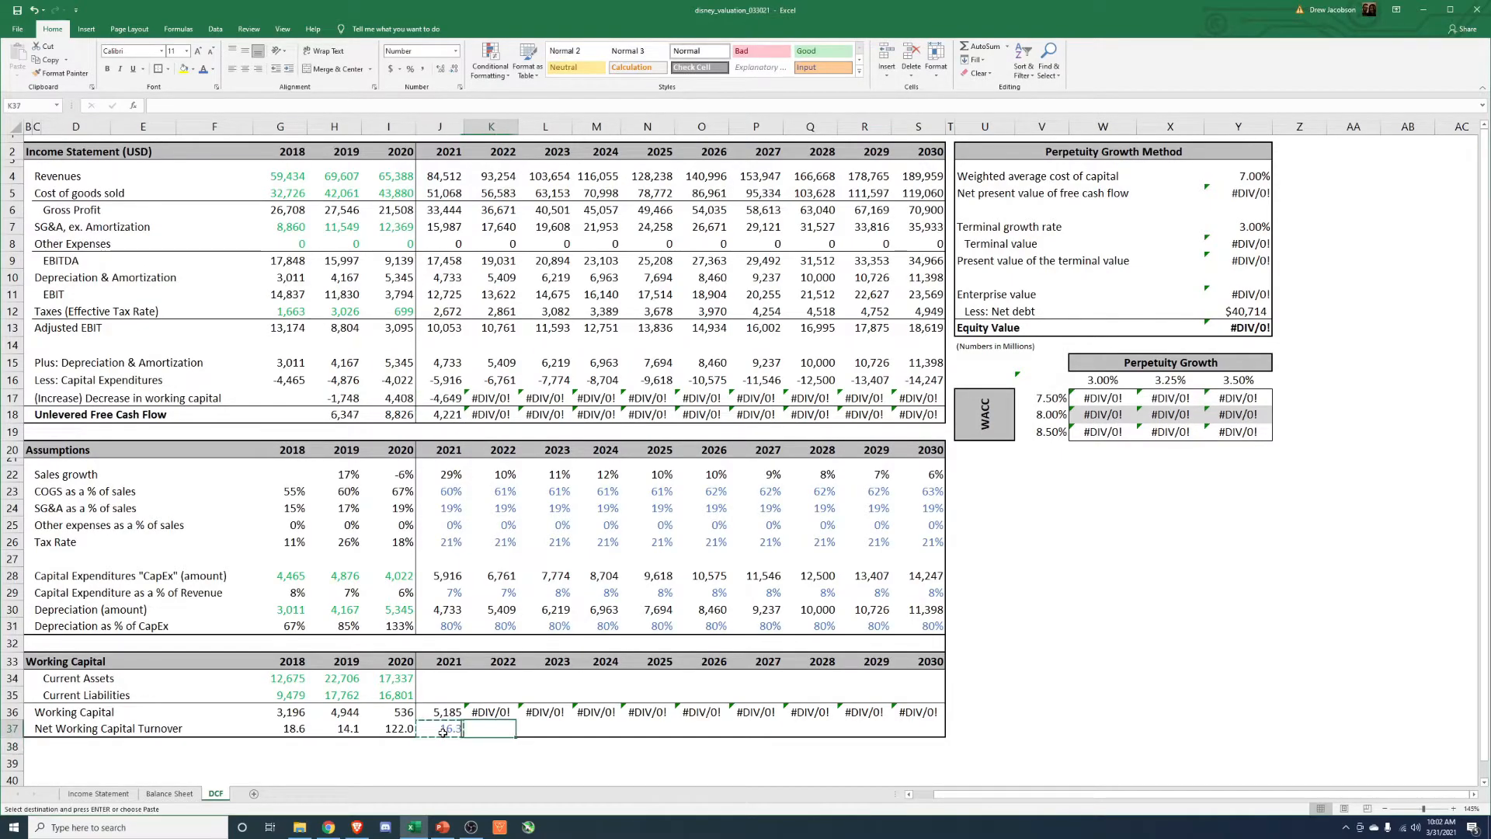
{"action": "key", "text": "shift+Right"}
{"action": "key", "text": "shift+Right"}
{"action": "key", "text": "shift+Right"}
{"action": "key", "text": "shift+Right"}
{"action": "key", "text": "shift+Right"}
{"action": "key", "text": "shift+Right"}
{"action": "key", "text": "shift+Right"}
{"action": "key", "text": "alt+e"}
{"action": "key", "text": "s"}
{"action": "key", "text": "f"}
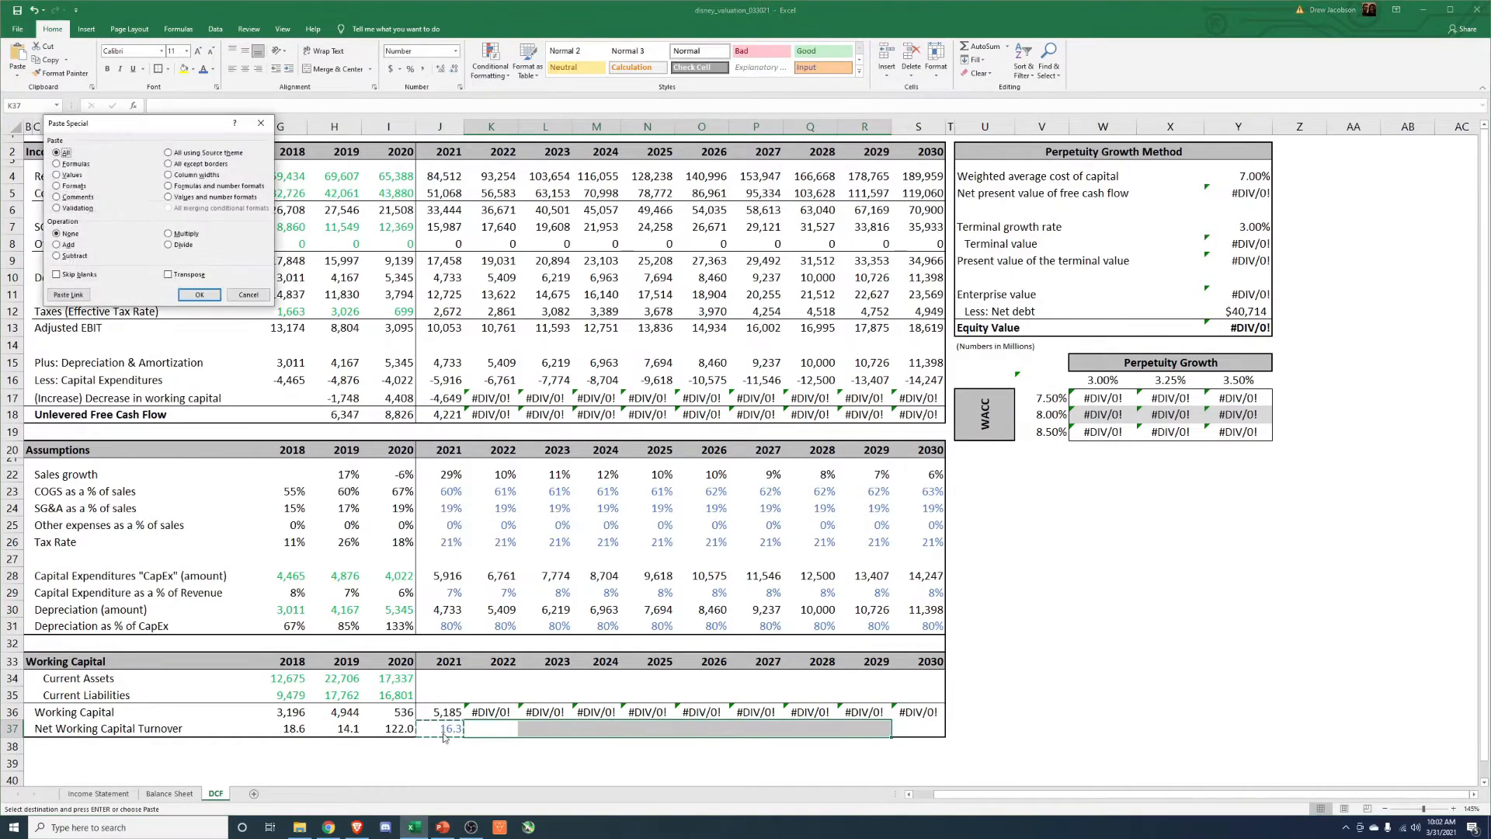
{"action": "key", "text": "Return"}
{"action": "key", "text": "Escape"}
Extend the 16.3 Net Working Capital Turnover to 2030 and check the 2021 change in working capital formula.
{"action": "key", "text": "Right"}
{"action": "key", "text": "Right"}
{"action": "key", "text": "Right"}
{"action": "key", "text": "Right"}
{"action": "key", "text": "Right"}
{"action": "key", "text": "Right"}
{"action": "key", "text": "Right"}
{"action": "key", "text": "ctrl+c"}
{"action": "key", "text": "Right"}
{"action": "key", "text": "alt+e"}
{"action": "key", "text": "s"}
{"action": "key", "text": "Return"}
{"action": "key", "text": "Escape"}
{"action": "key", "text": "Left"}
{"action": "key", "text": "Left"}
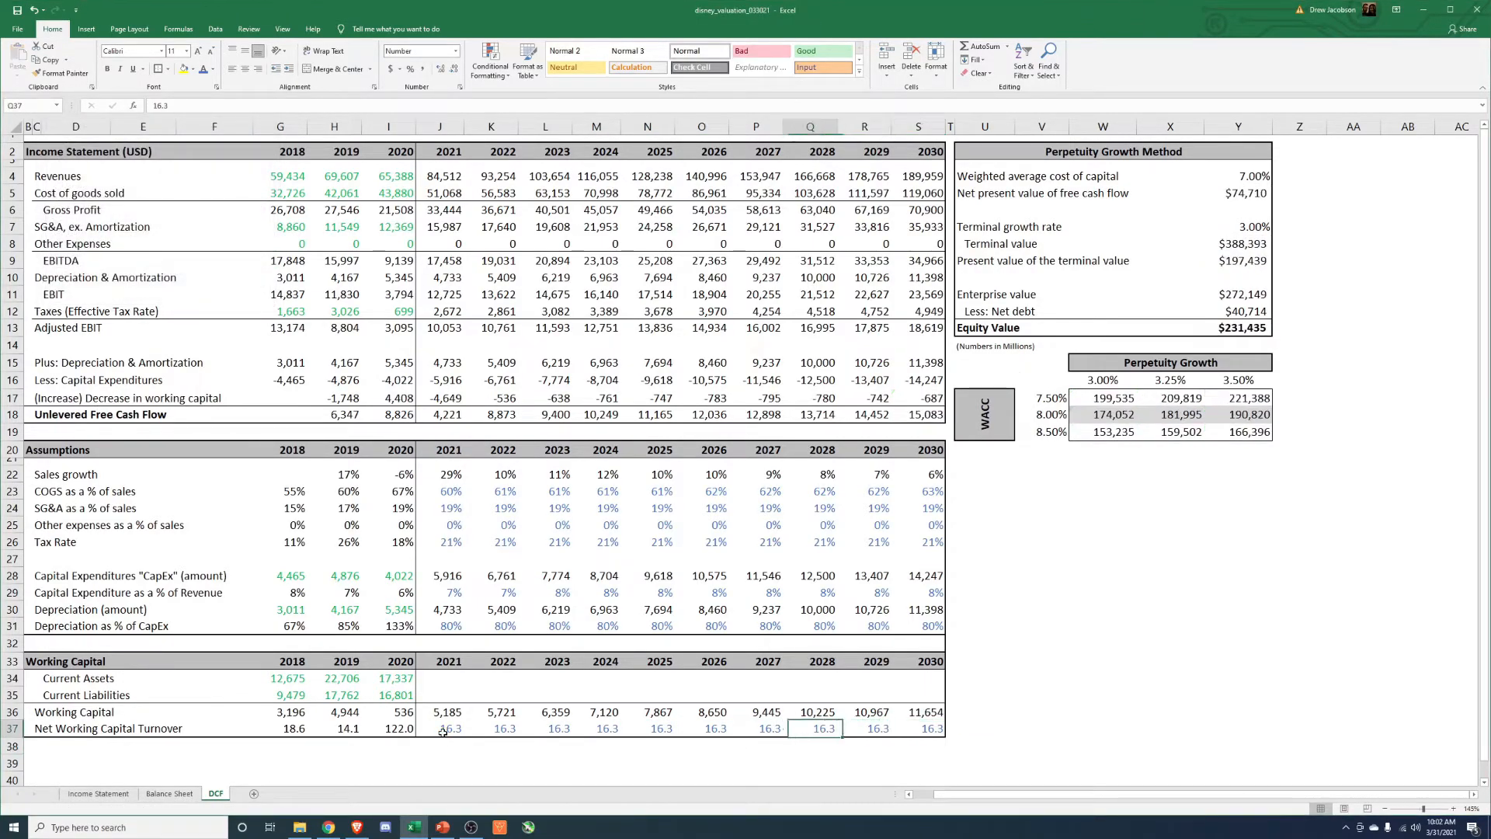
{"action": "left_click", "coordinate": [447, 398]}
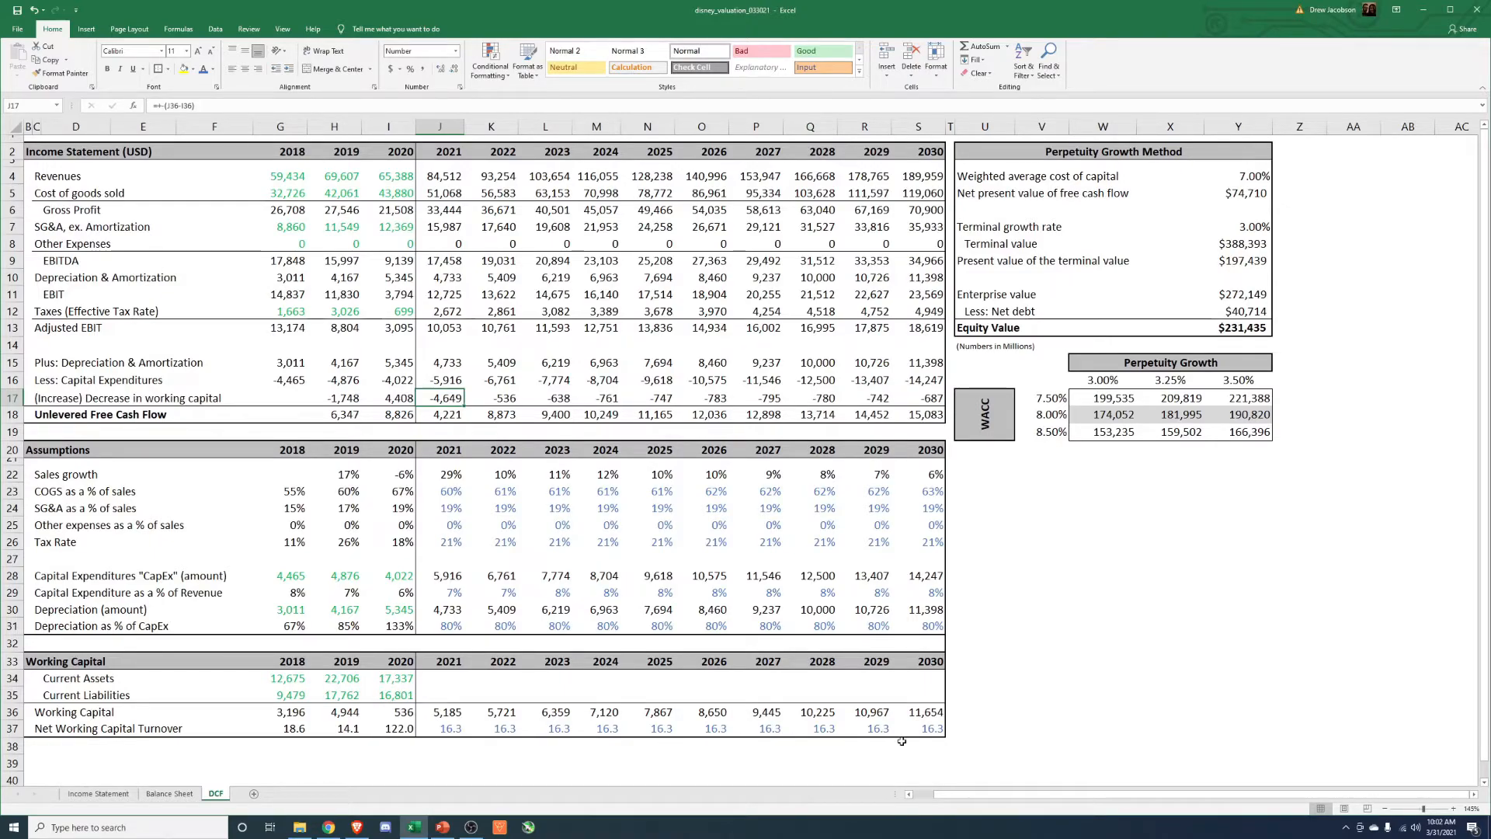
{"action": "left_click", "coordinate": [1125, 626]}
Set the weighted average cost of capital in the Perpetuity Growth Method block to 8%.
{"action": "left_click", "coordinate": [1255, 170]}
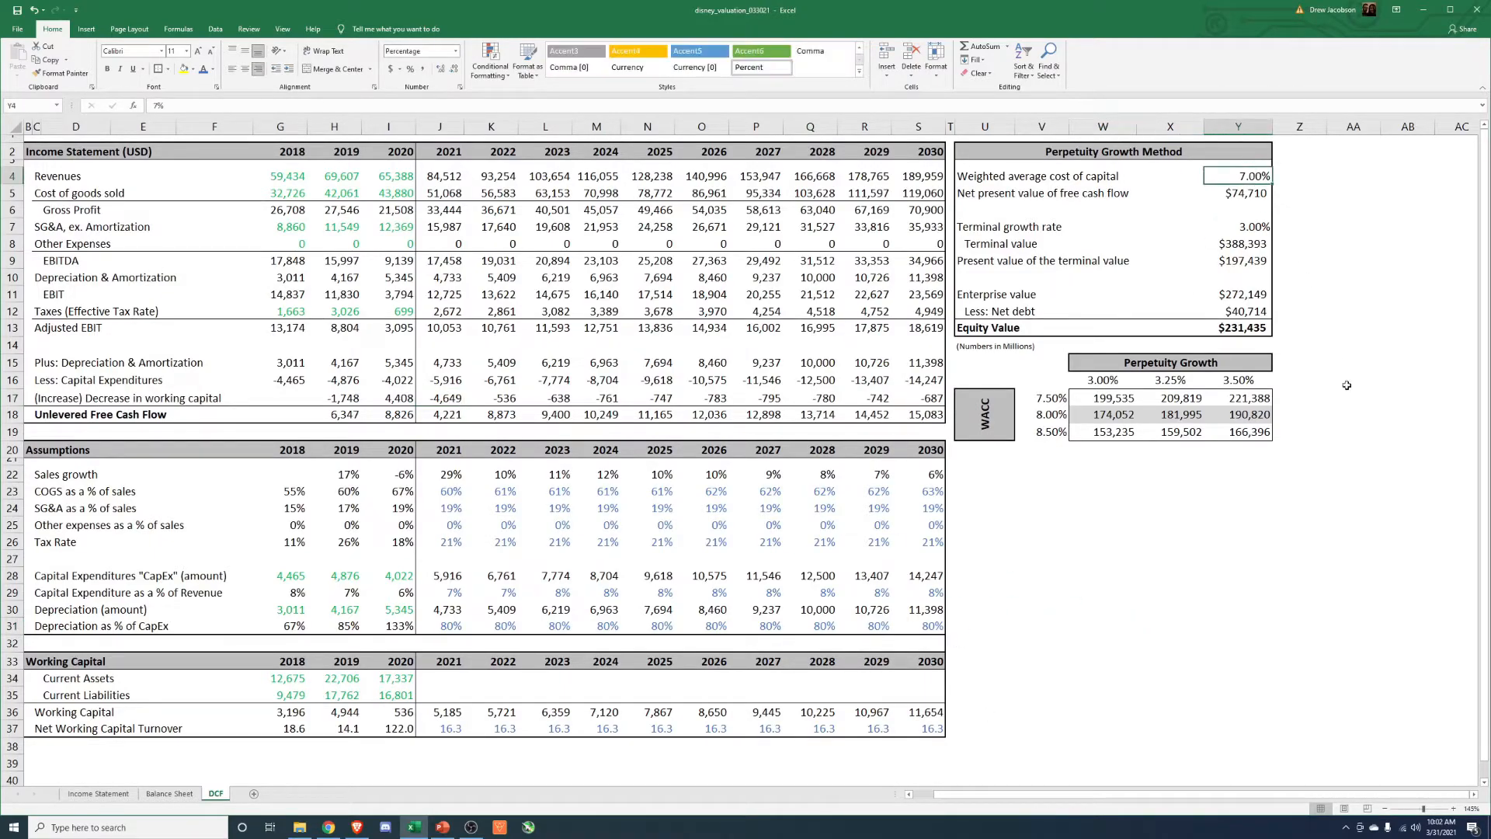
{"action": "type", "text": "8"}
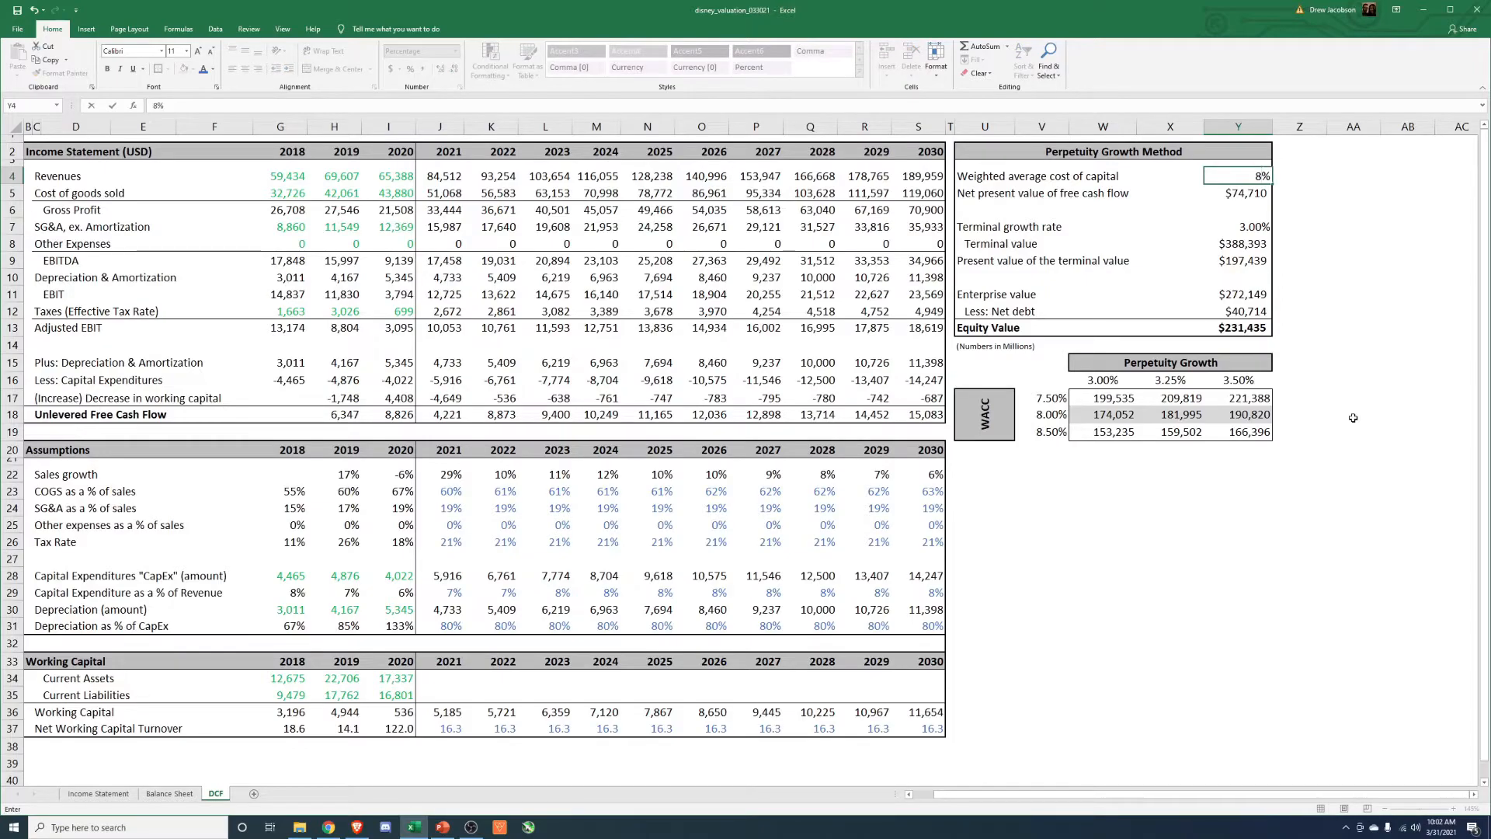
{"action": "key", "text": "Return"}
{"action": "key", "text": "Up"}
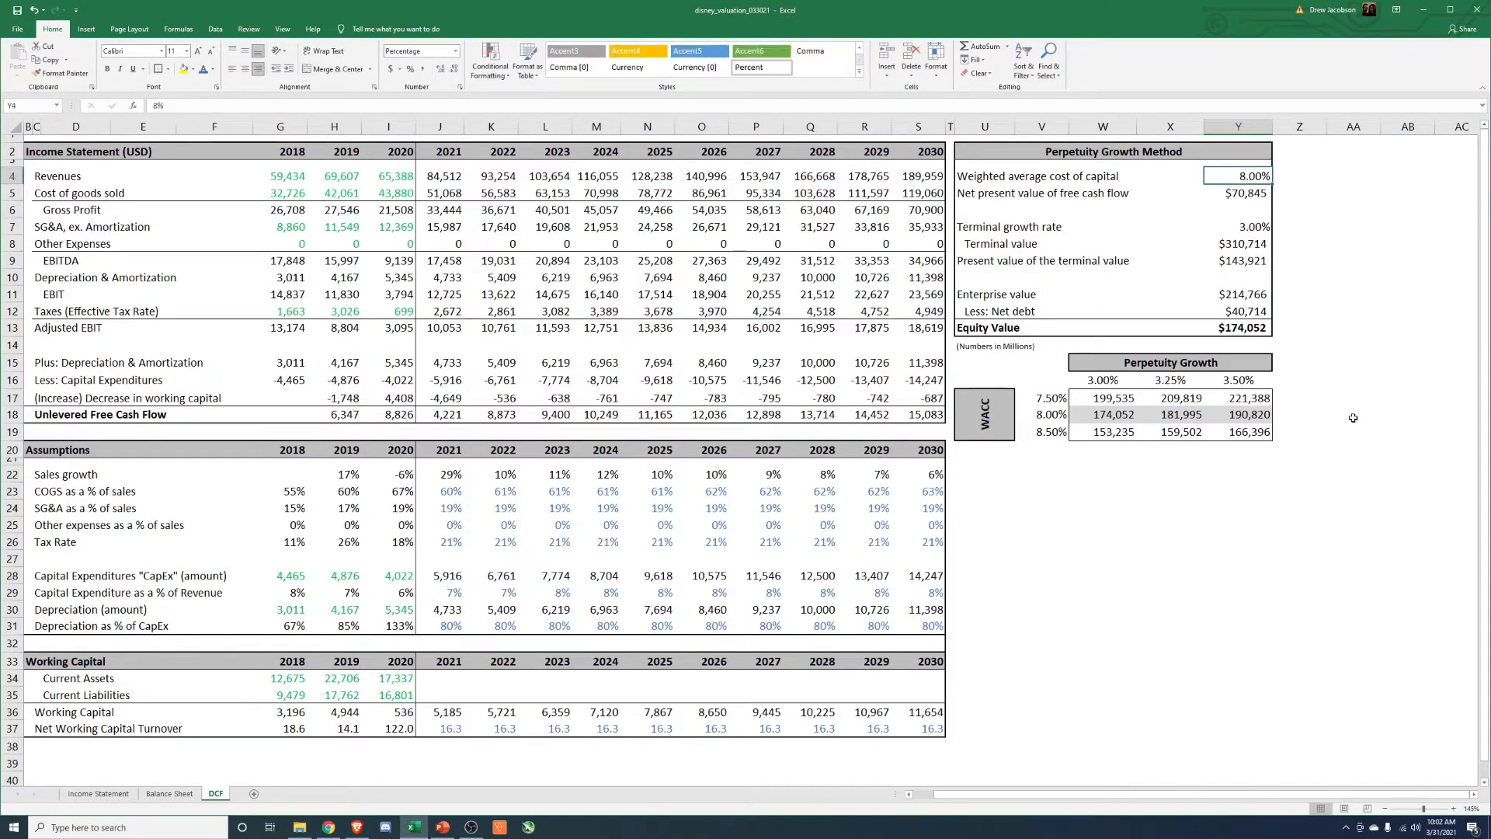
Examine the lowest and highest equity values in the WACC and perpetuity growth sensitivity table.
{"action": "left_click", "coordinate": [1079, 524]}
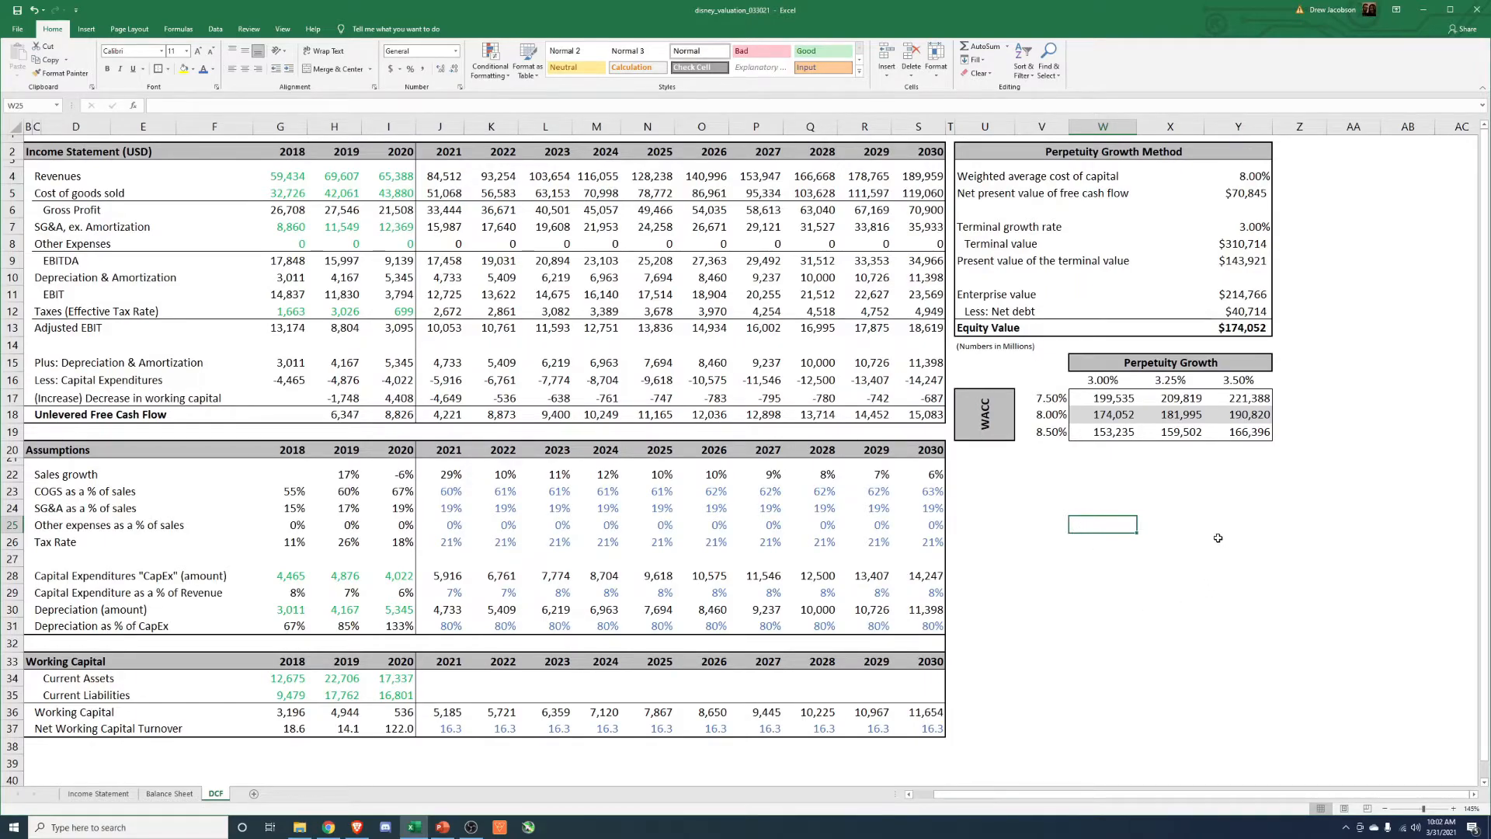
{"action": "left_click", "coordinate": [1130, 432]}
{"action": "left_click", "coordinate": [1257, 402]}
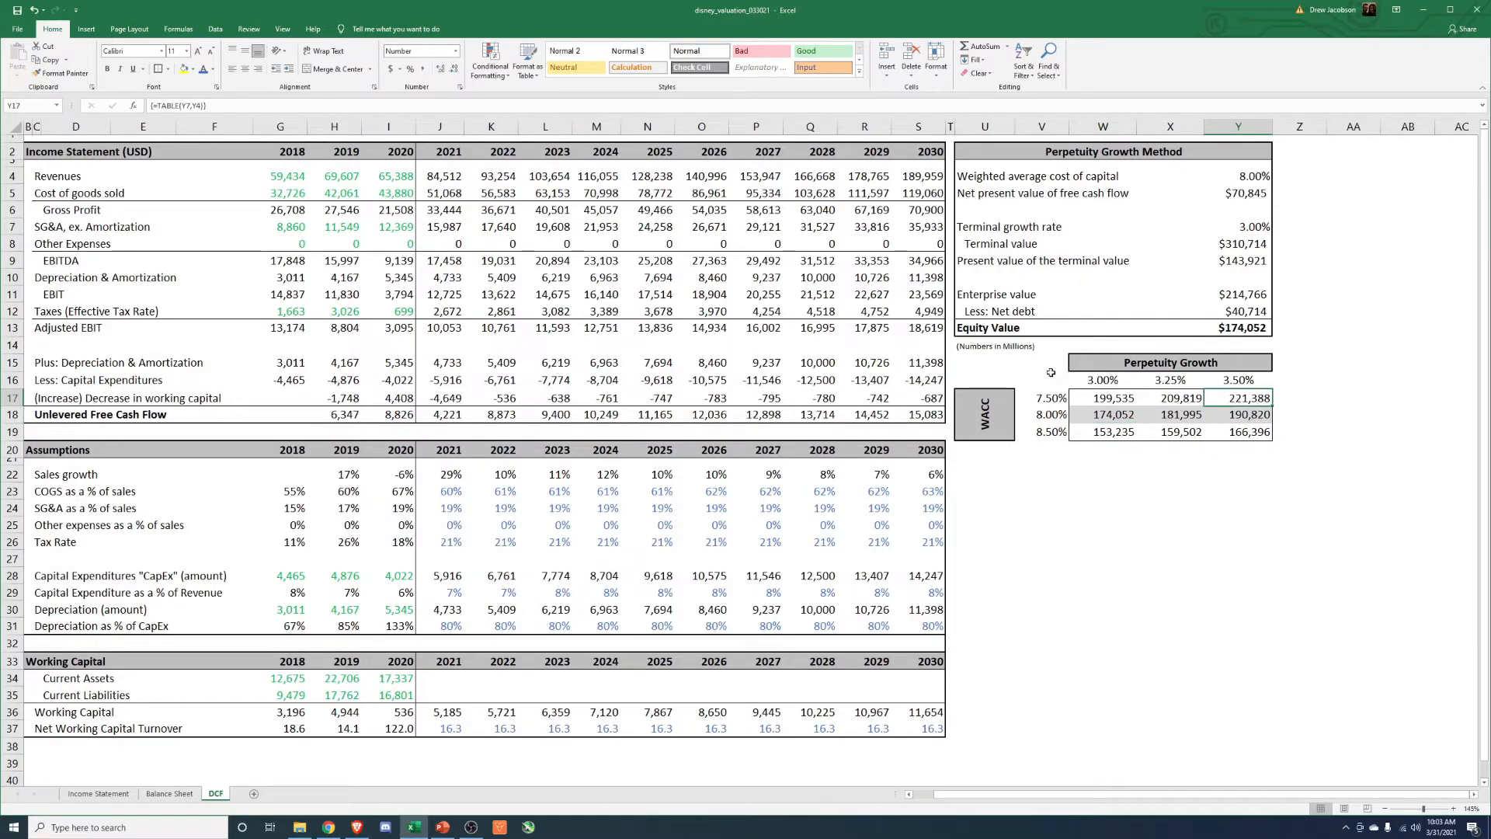
Switch to the Brave browser, check Disney's market cap on its Yahoo Finance quote page, and return to the Excel workbook.
{"action": "left_click", "coordinate": [357, 826]}
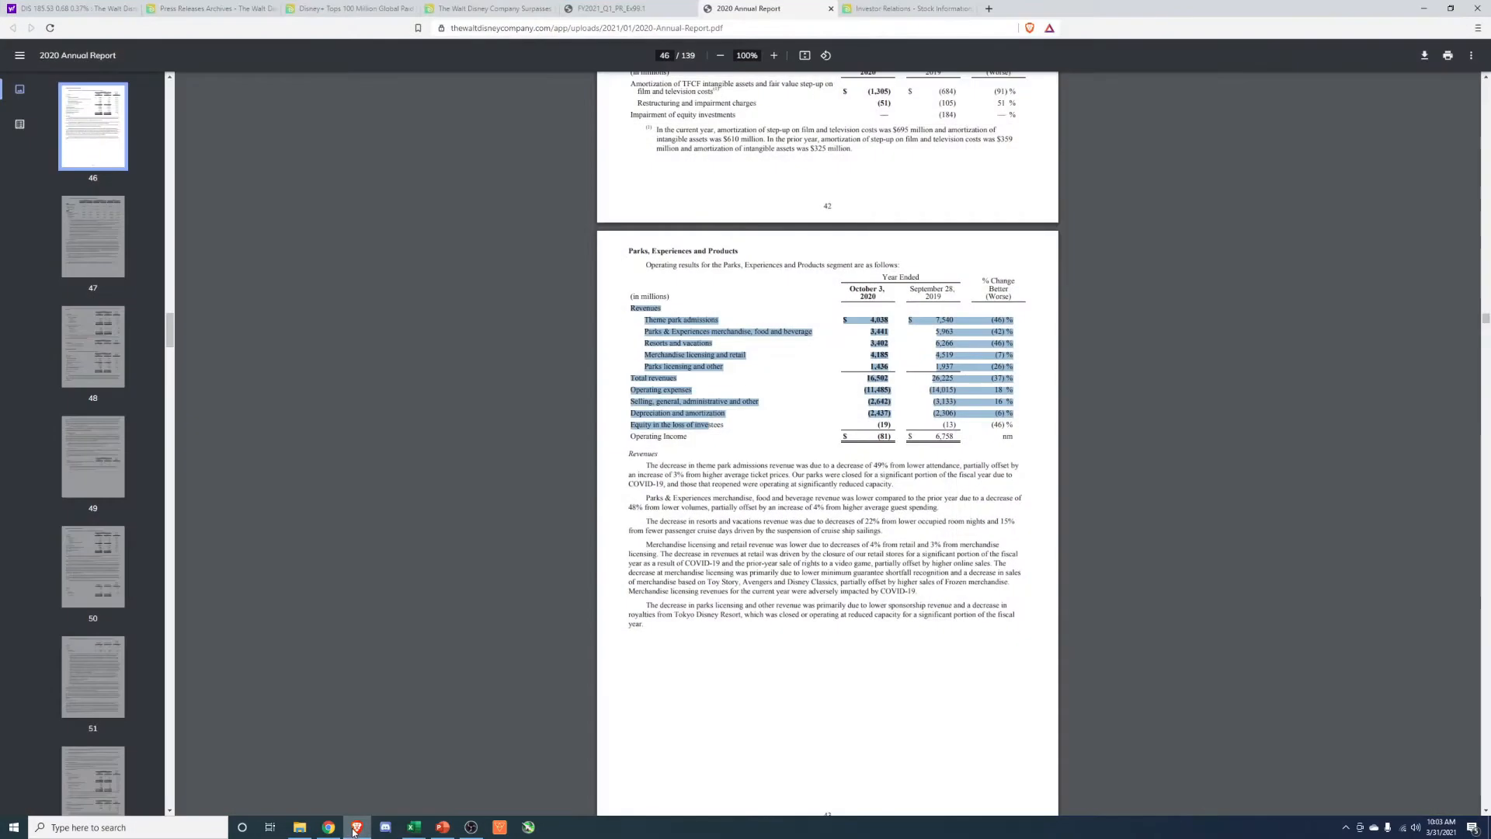
{"action": "left_click", "coordinate": [87, 11]}
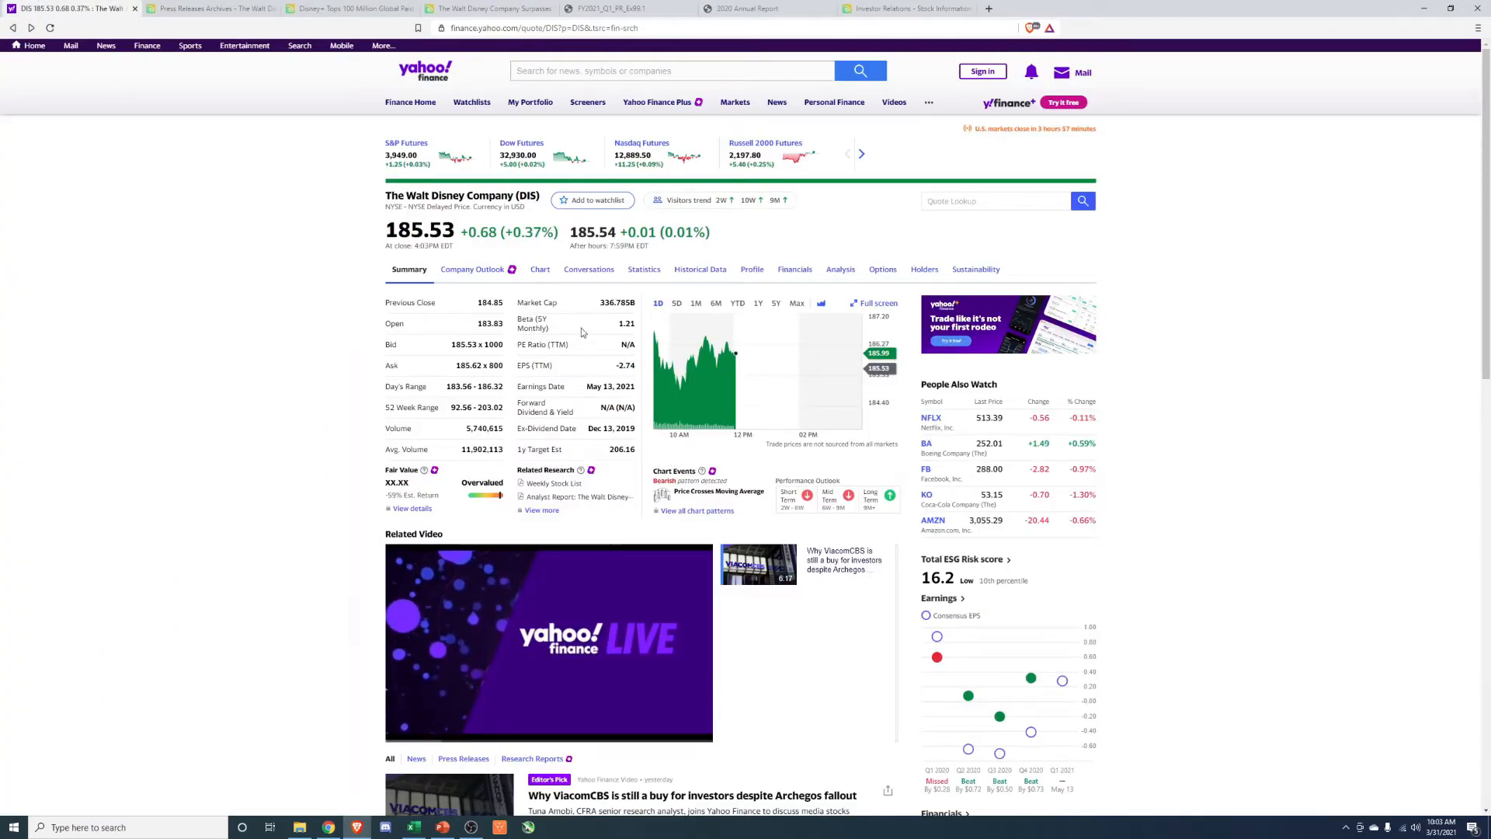
{"action": "left_click_drag", "start_coordinate": [639, 458], "coordinate": [638, 305]}
{"action": "left_click", "coordinate": [1292, 418]}
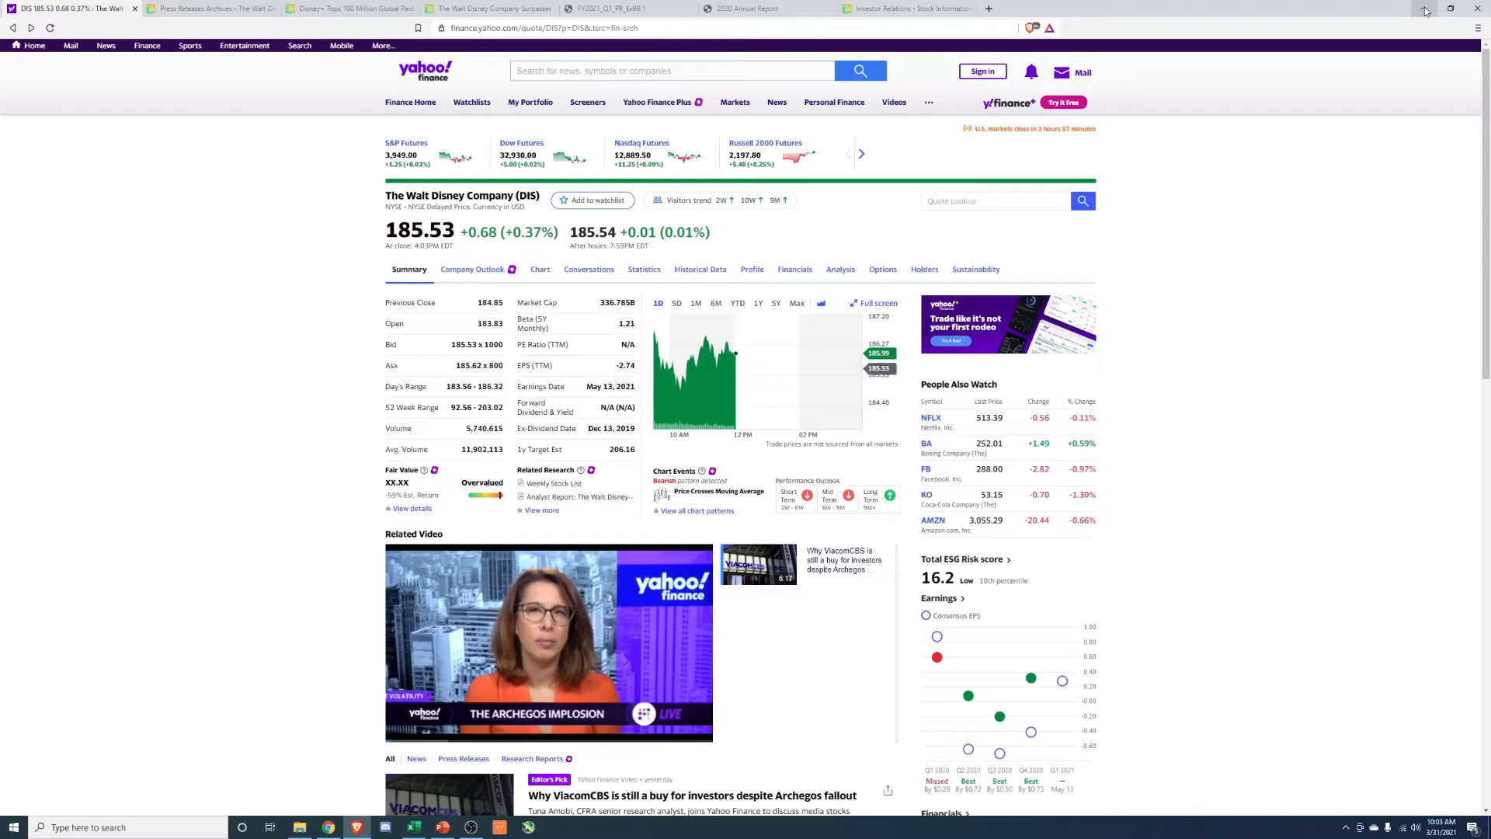
{"action": "key", "text": "alt+Tab"}
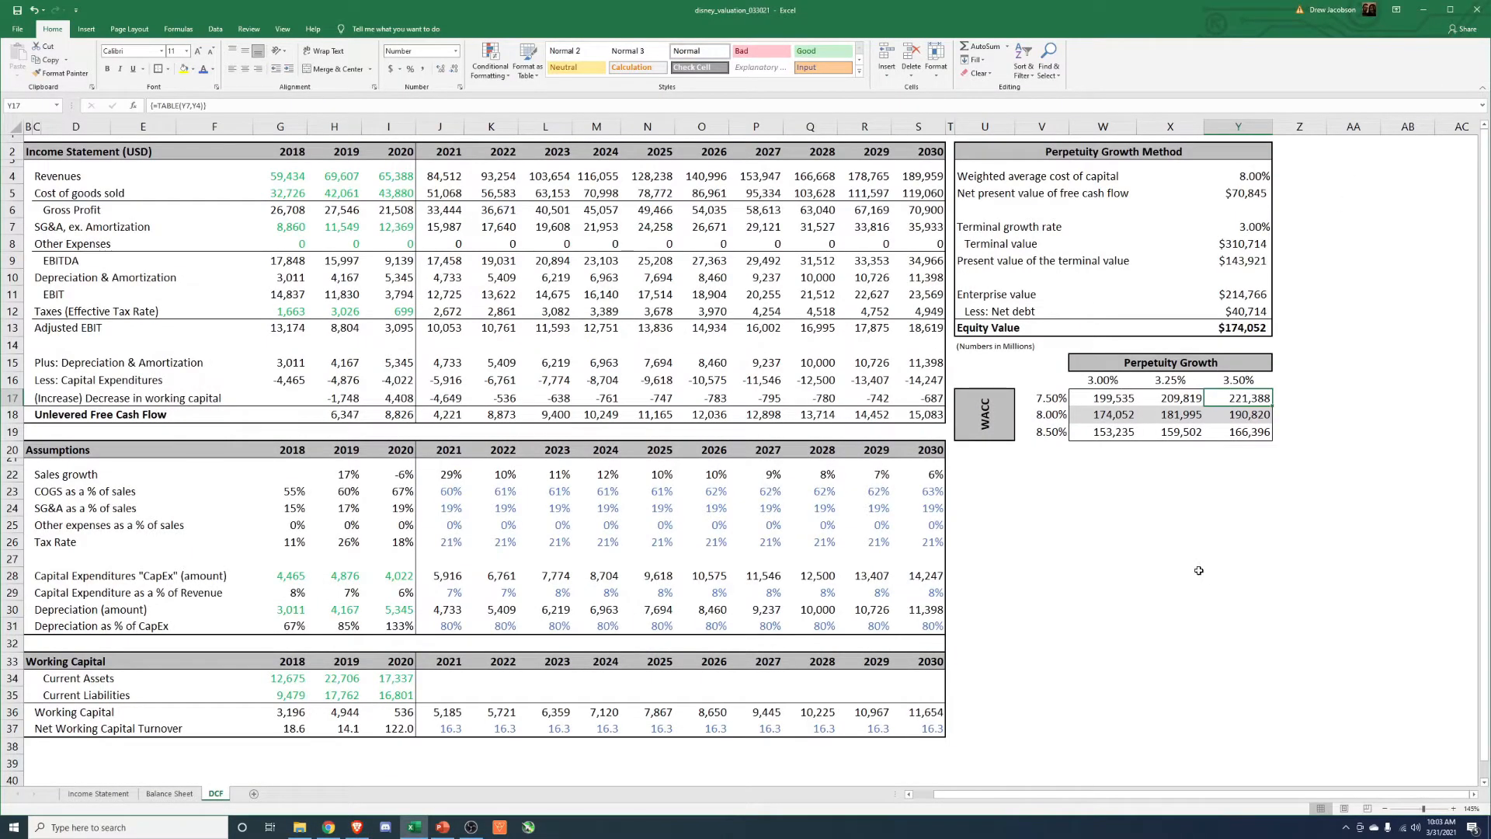
Review the historical COGS as a % of sales and set the 2022 assumption to =J23-.005.
{"action": "left_click", "coordinate": [444, 490]}
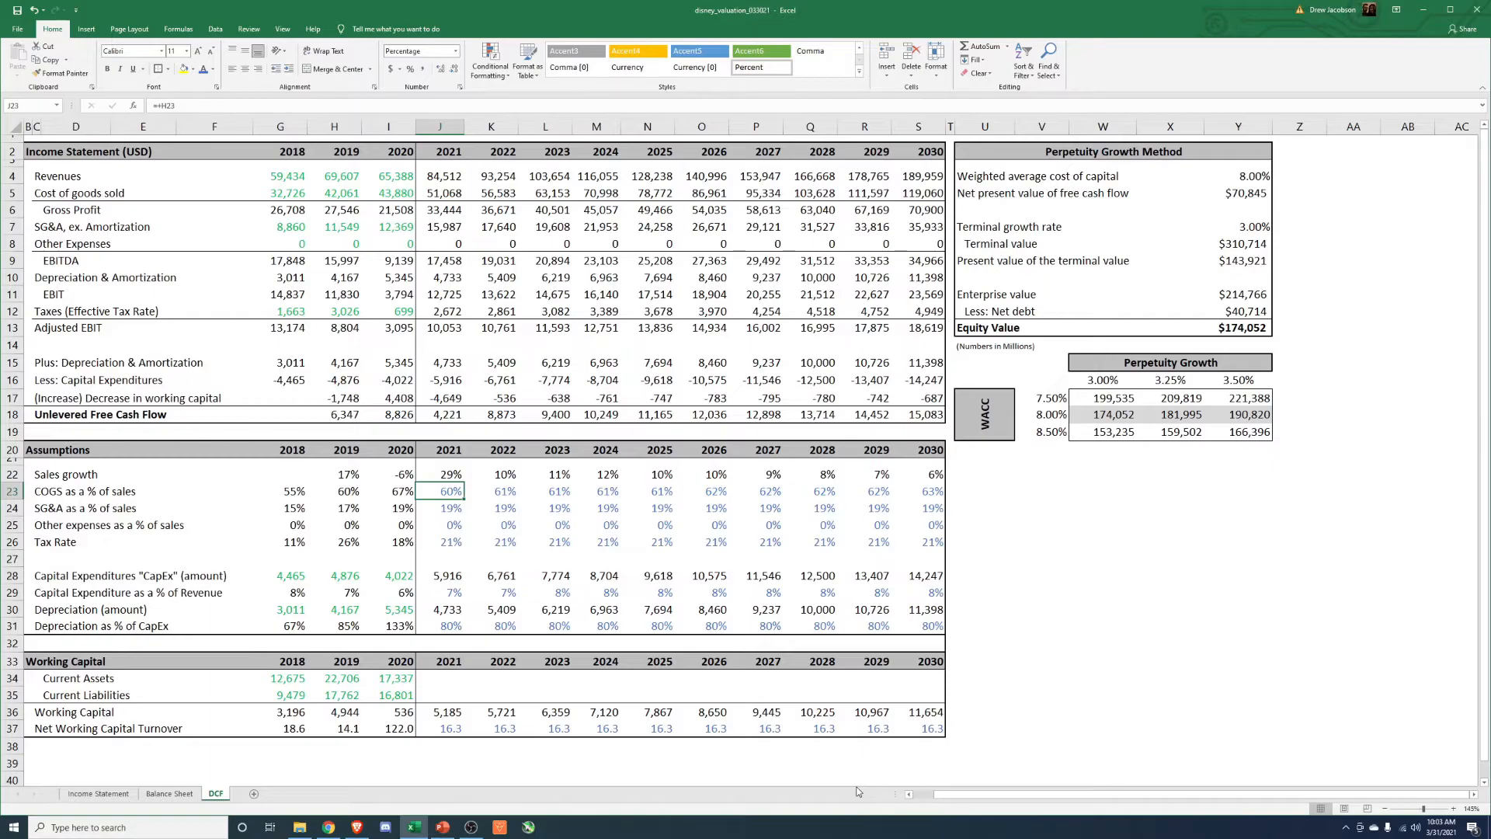
{"action": "key", "text": "Left"}
{"action": "key", "text": "Left"}
{"action": "key", "text": "Left"}
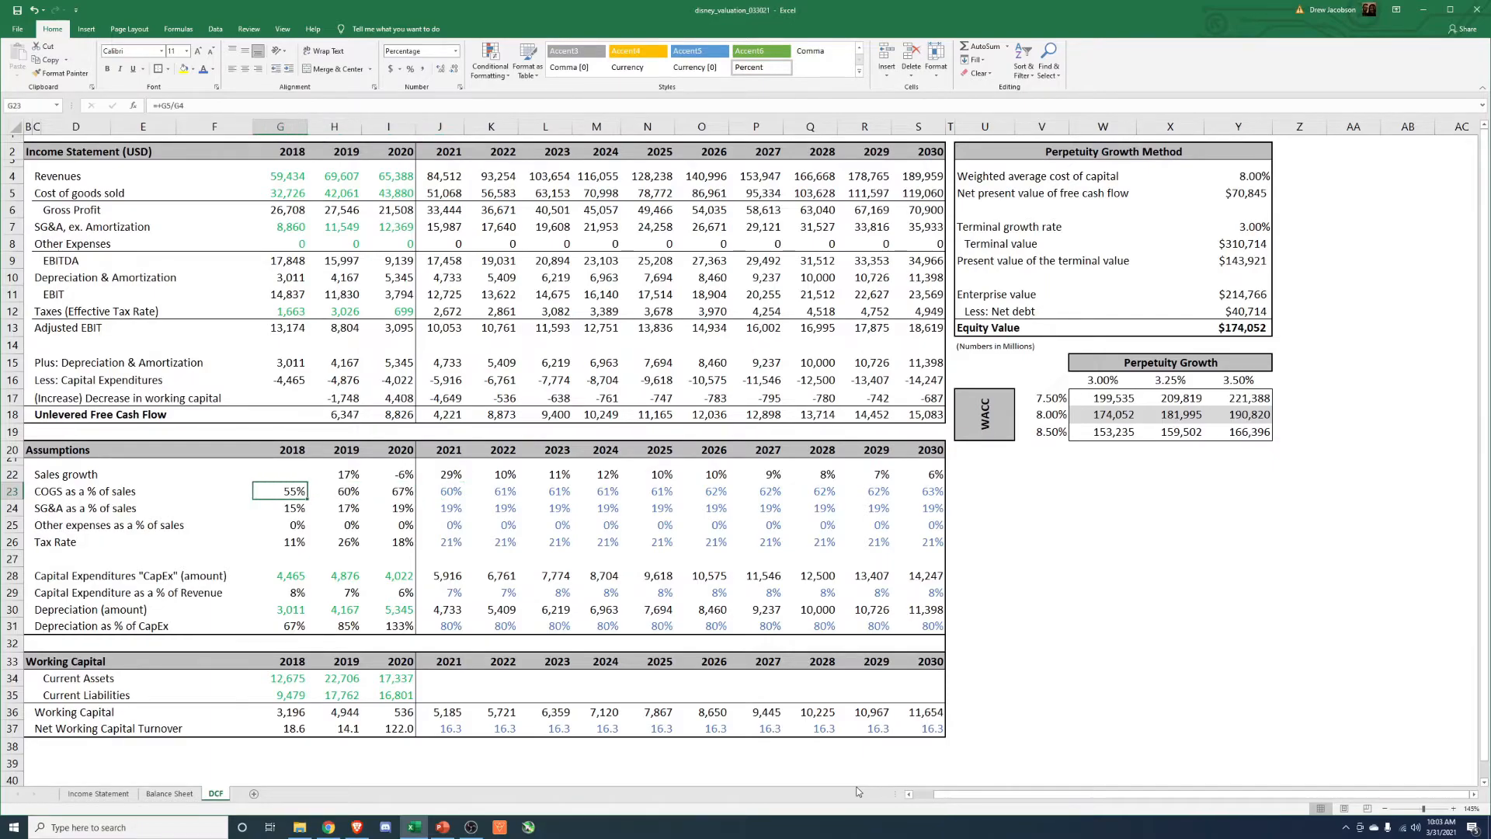
{"action": "key", "text": "Right"}
{"action": "key", "text": "Right"}
{"action": "key", "text": "Right"}
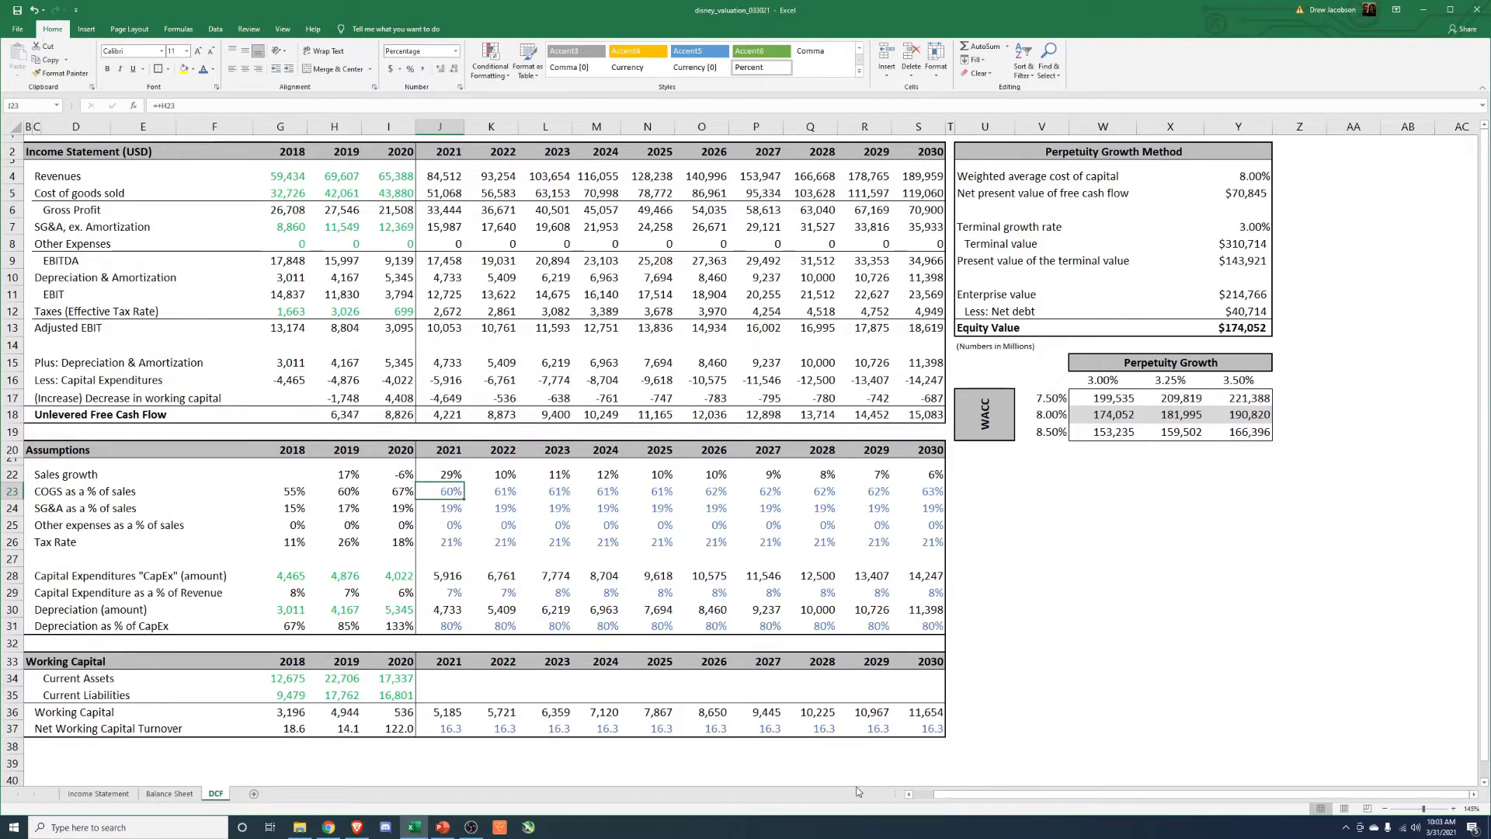
{"action": "key", "text": "Right"}
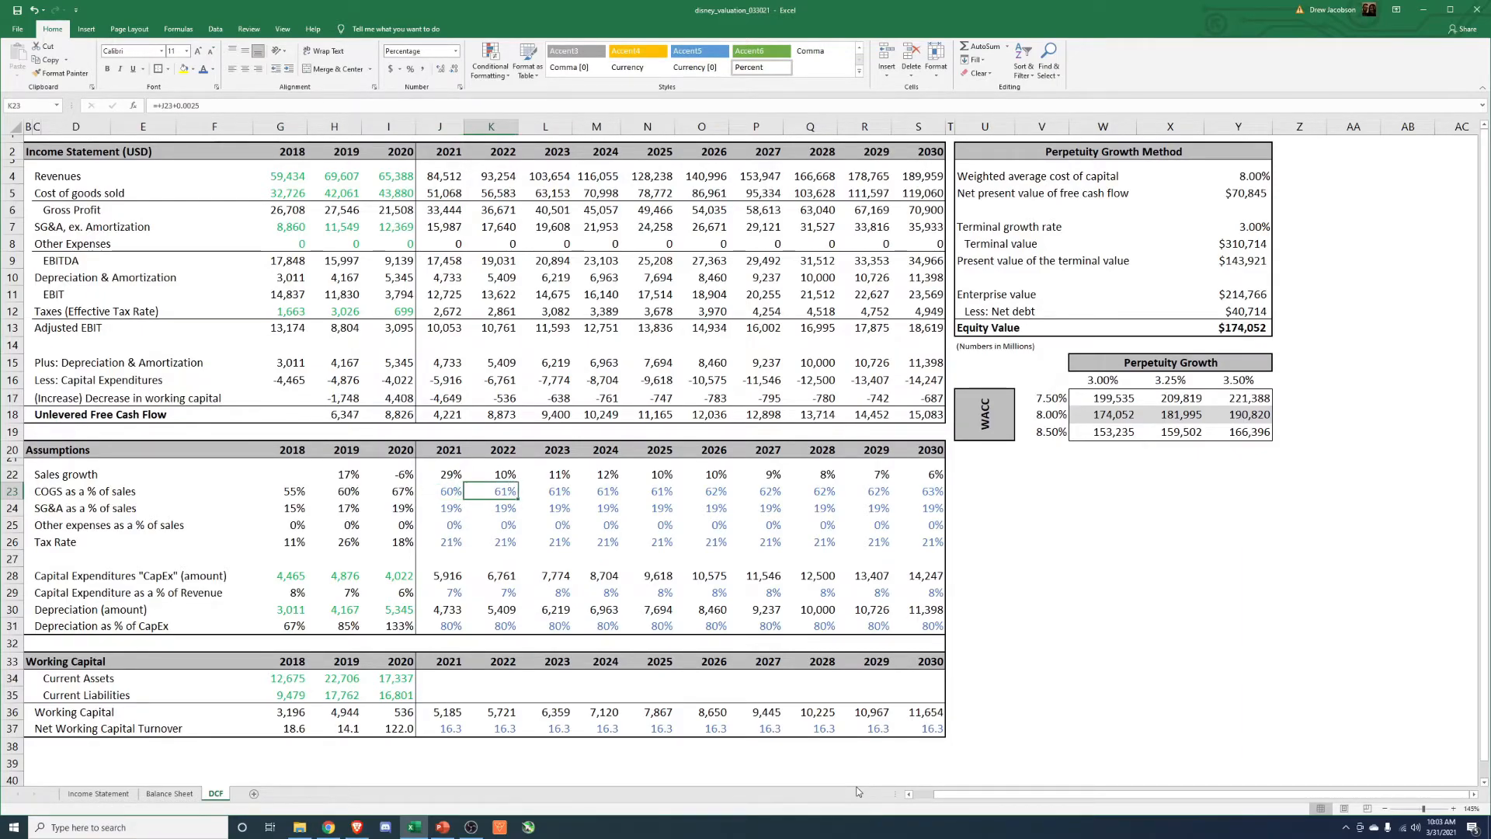
{"action": "type", "text": "=J23-.0"}
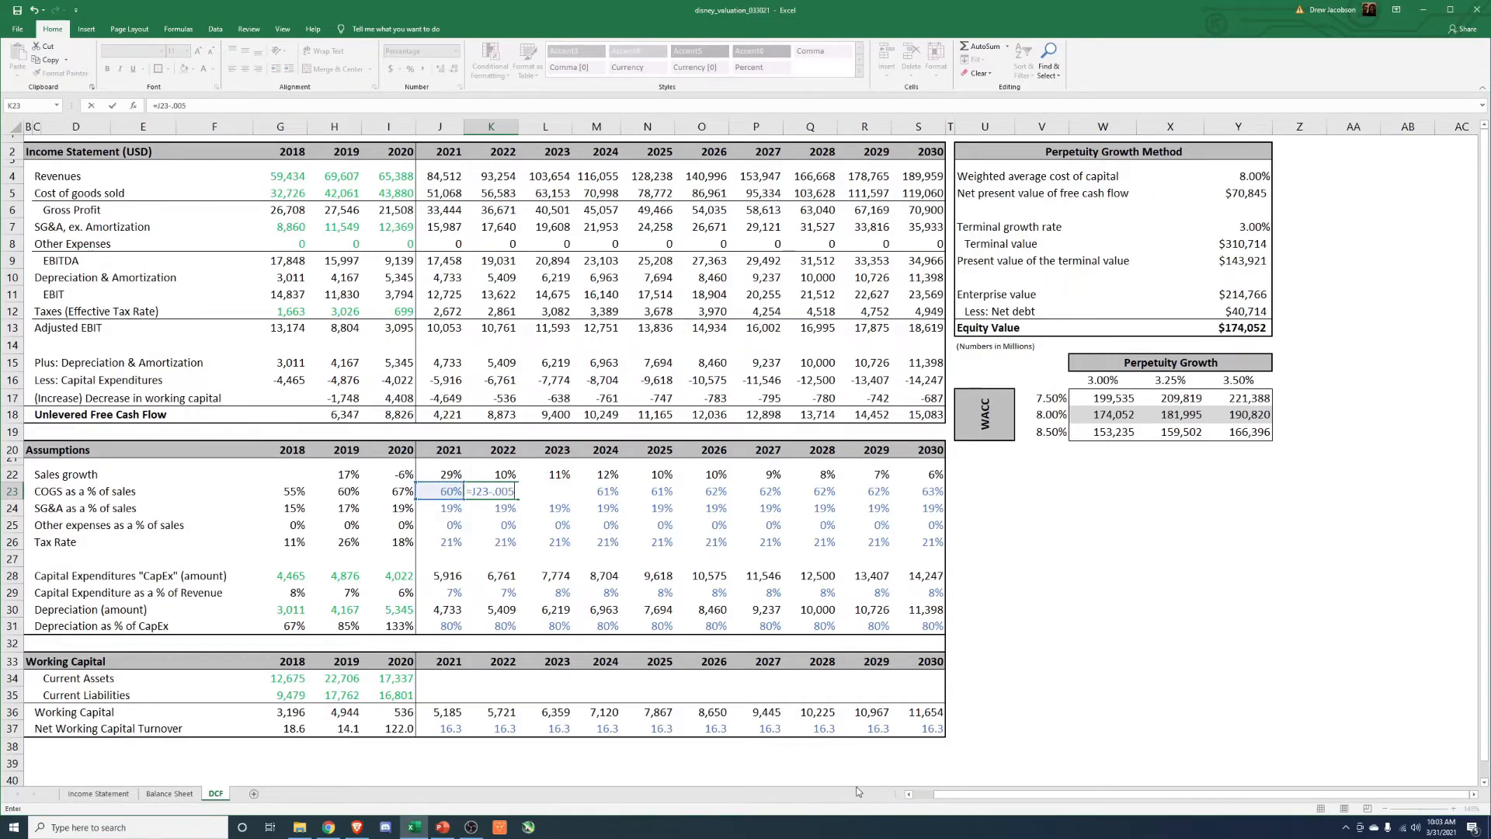
{"action": "key", "text": "Return"}
{"action": "key", "text": "Up"}
Copy the 2022 COGS as a % of sales formula across 2023 through 2030.
{"action": "key", "text": "ctrl+c"}
{"action": "key", "text": "Right"}
{"action": "key", "text": "shift+Right"}
{"action": "key", "text": "shift+Right"}
{"action": "key", "text": "shift+Right"}
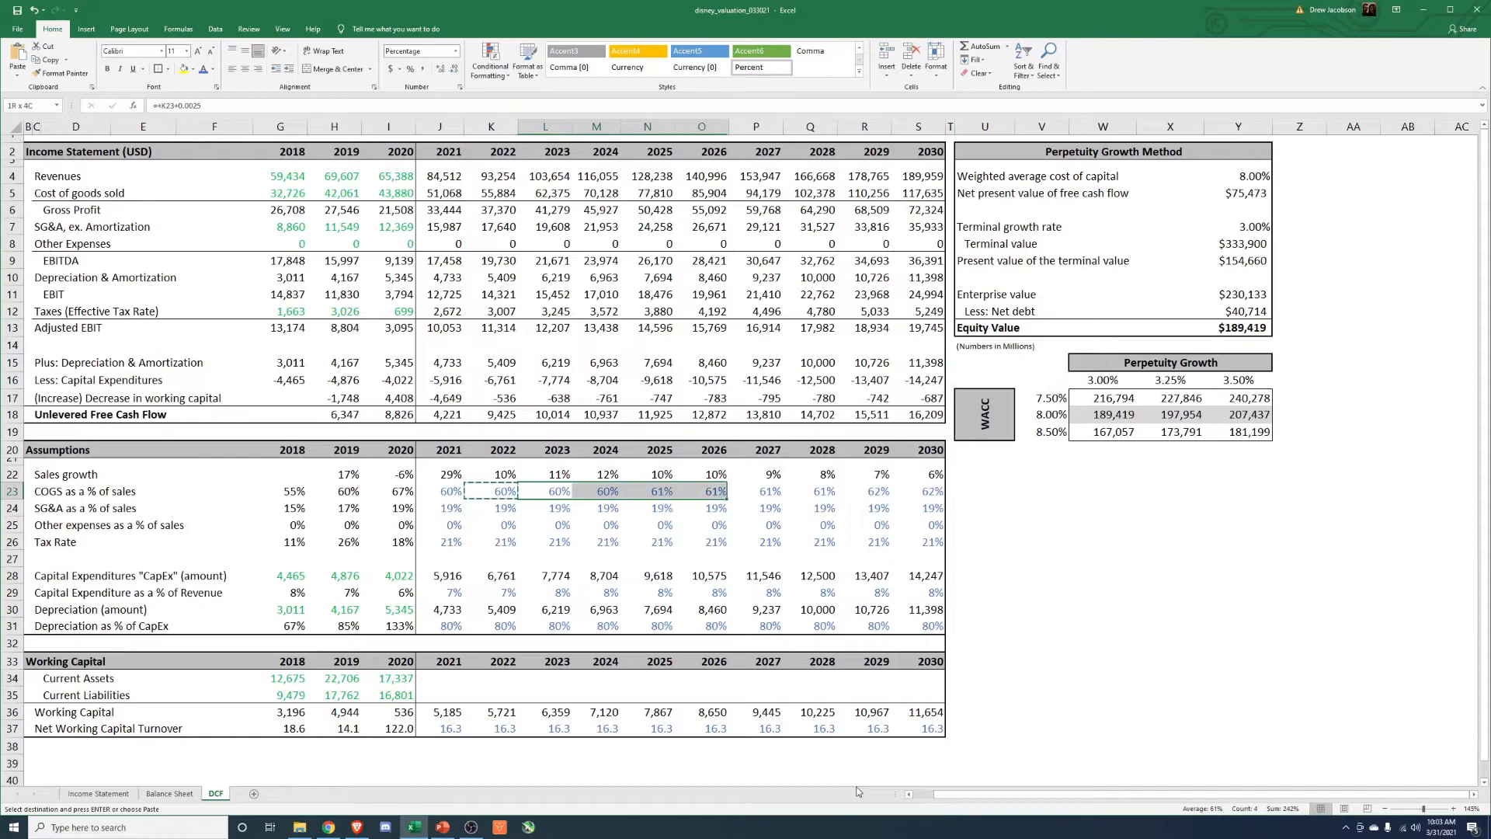
{"action": "key", "text": "shift+Right"}
{"action": "key", "text": "shift+Right"}
{"action": "key", "text": "shift+Right"}
{"action": "key", "text": "shift+Right"}
{"action": "key", "text": "Return"}
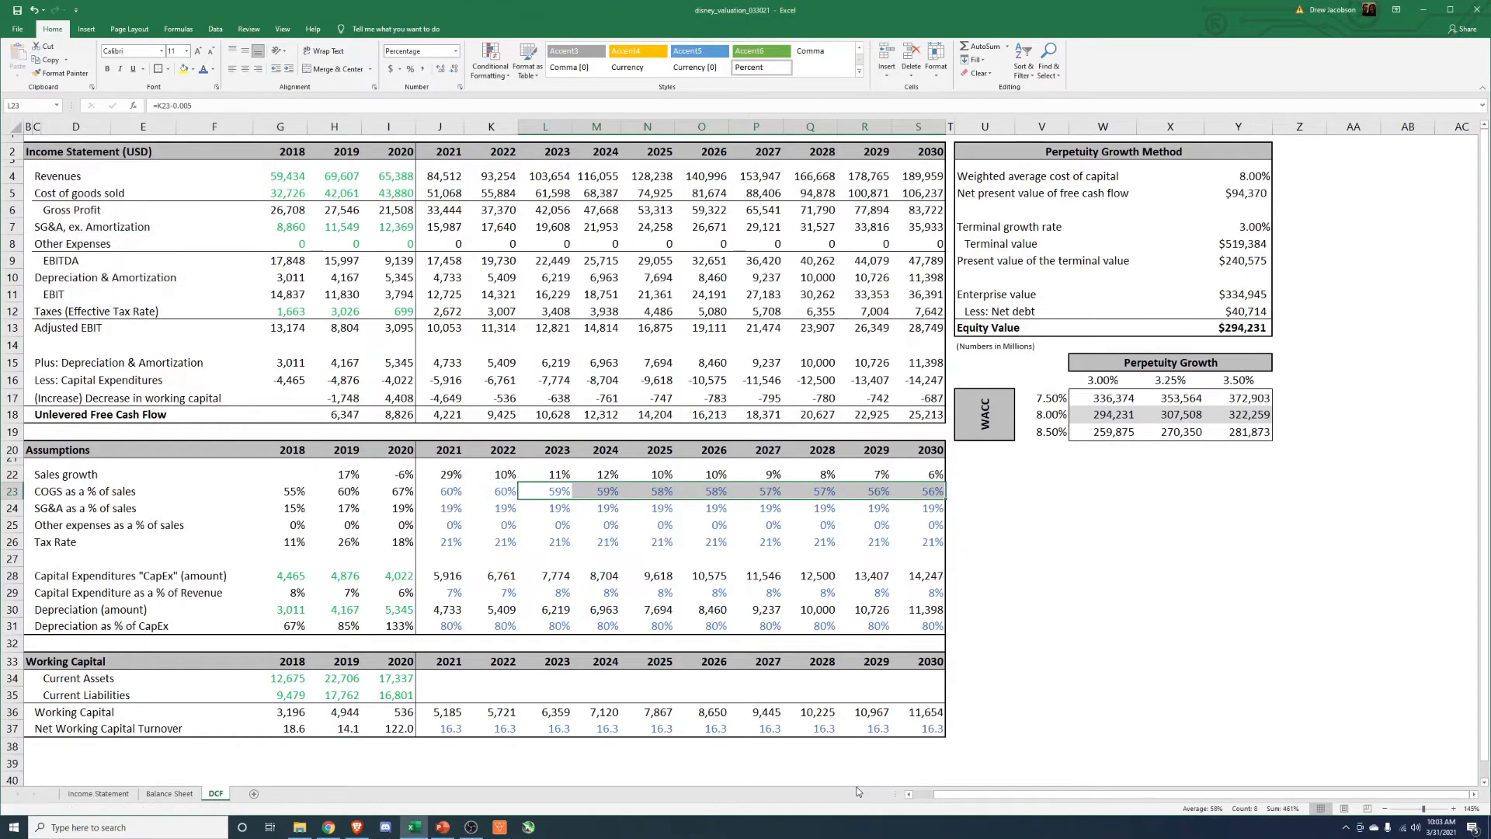
Review the COGS as a % of sales projection through 2030 against the 2018 figure.
{"action": "key", "text": "Down"}
{"action": "key", "text": "Left"}
{"action": "key", "text": "Up"}
{"action": "key", "text": "Right"}
{"action": "key", "text": "Right"}
{"action": "key", "text": "Right"}
{"action": "key", "text": "Right"}
{"action": "key", "text": "Right"}
{"action": "key", "text": "Right"}
{"action": "key", "text": "Right"}
{"action": "key", "text": "Right"}
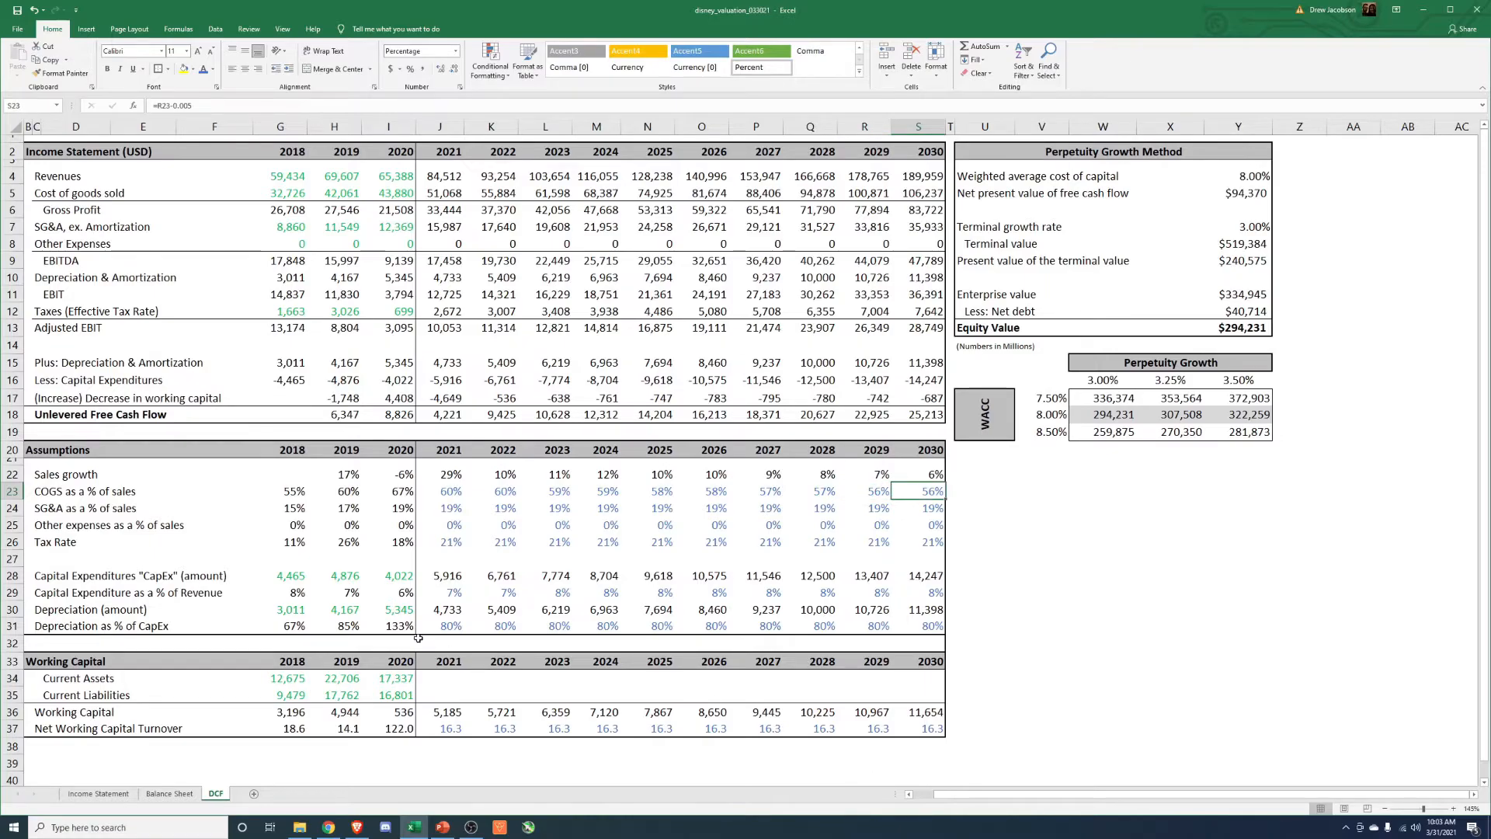
{"action": "left_click", "coordinate": [291, 491]}
{"action": "left_click", "coordinate": [929, 491]}
Check the Equity Value and the sensitivity table's extremes, and switch to Brave to compare them with Disney's Yahoo Finance market cap.
{"action": "left_click", "coordinate": [1229, 329]}
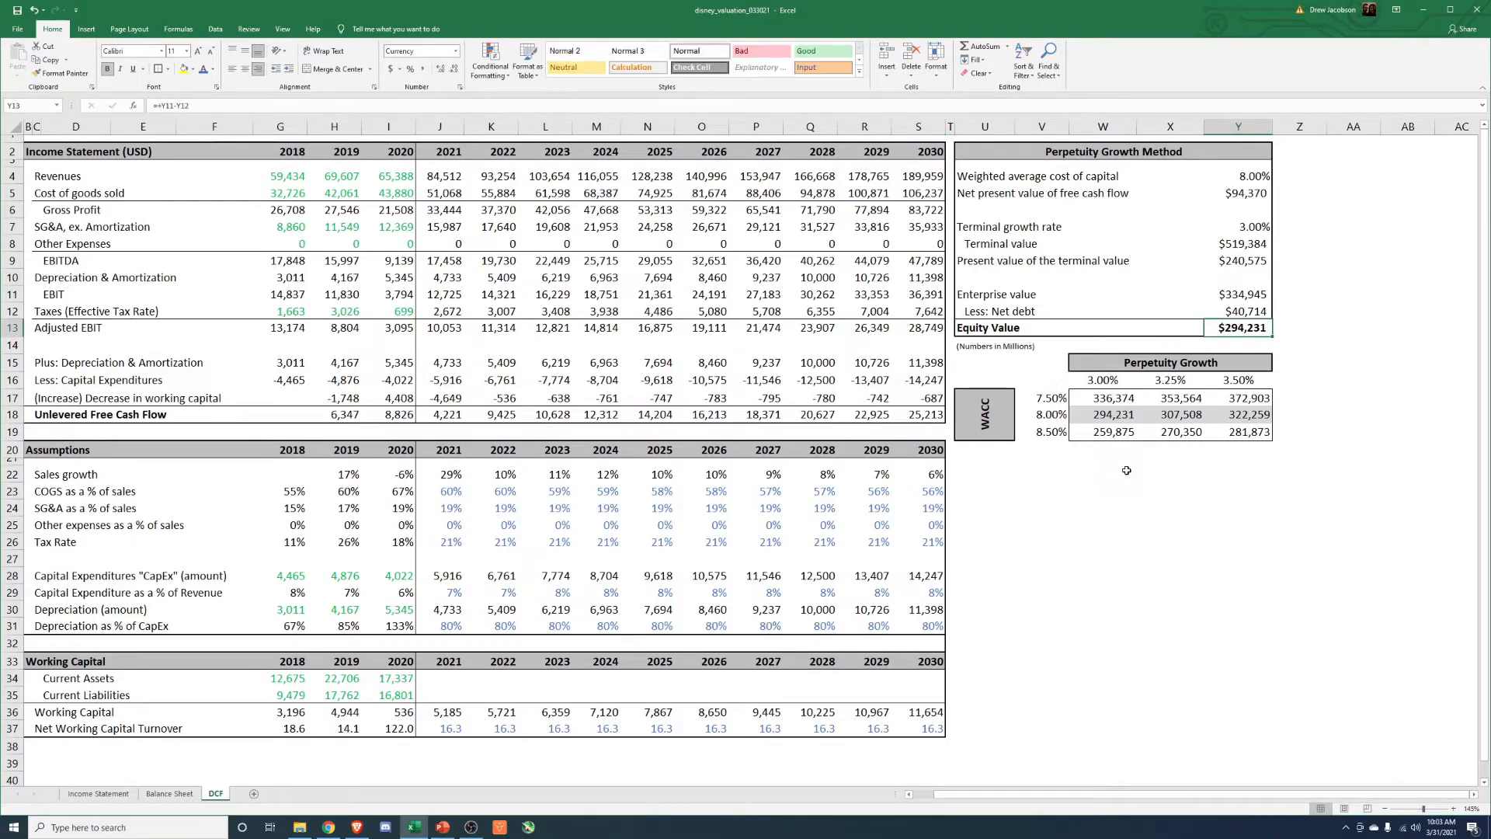
{"action": "left_click", "coordinate": [1114, 432]}
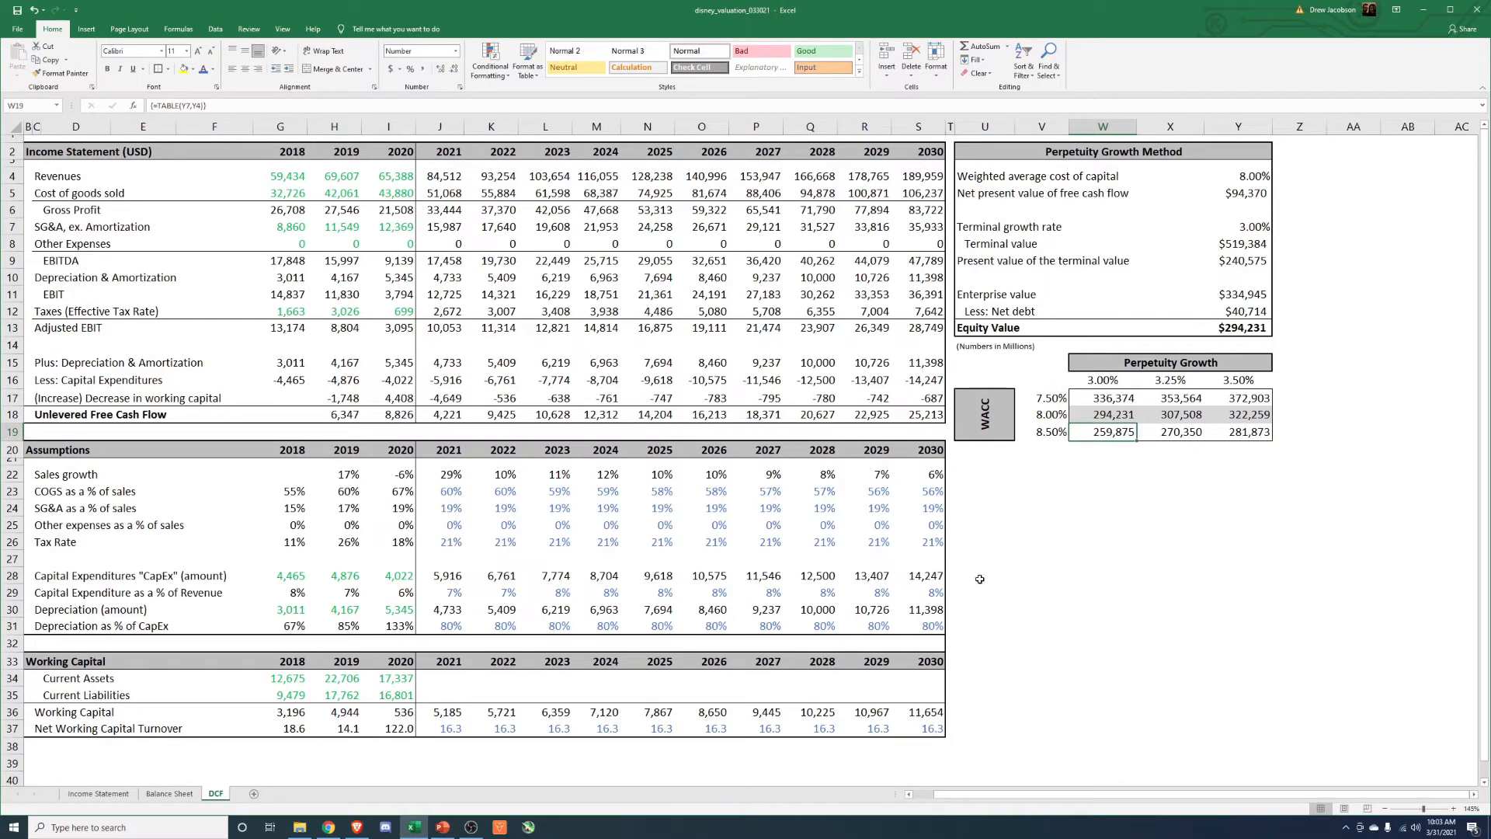
{"action": "left_click", "coordinate": [1260, 397]}
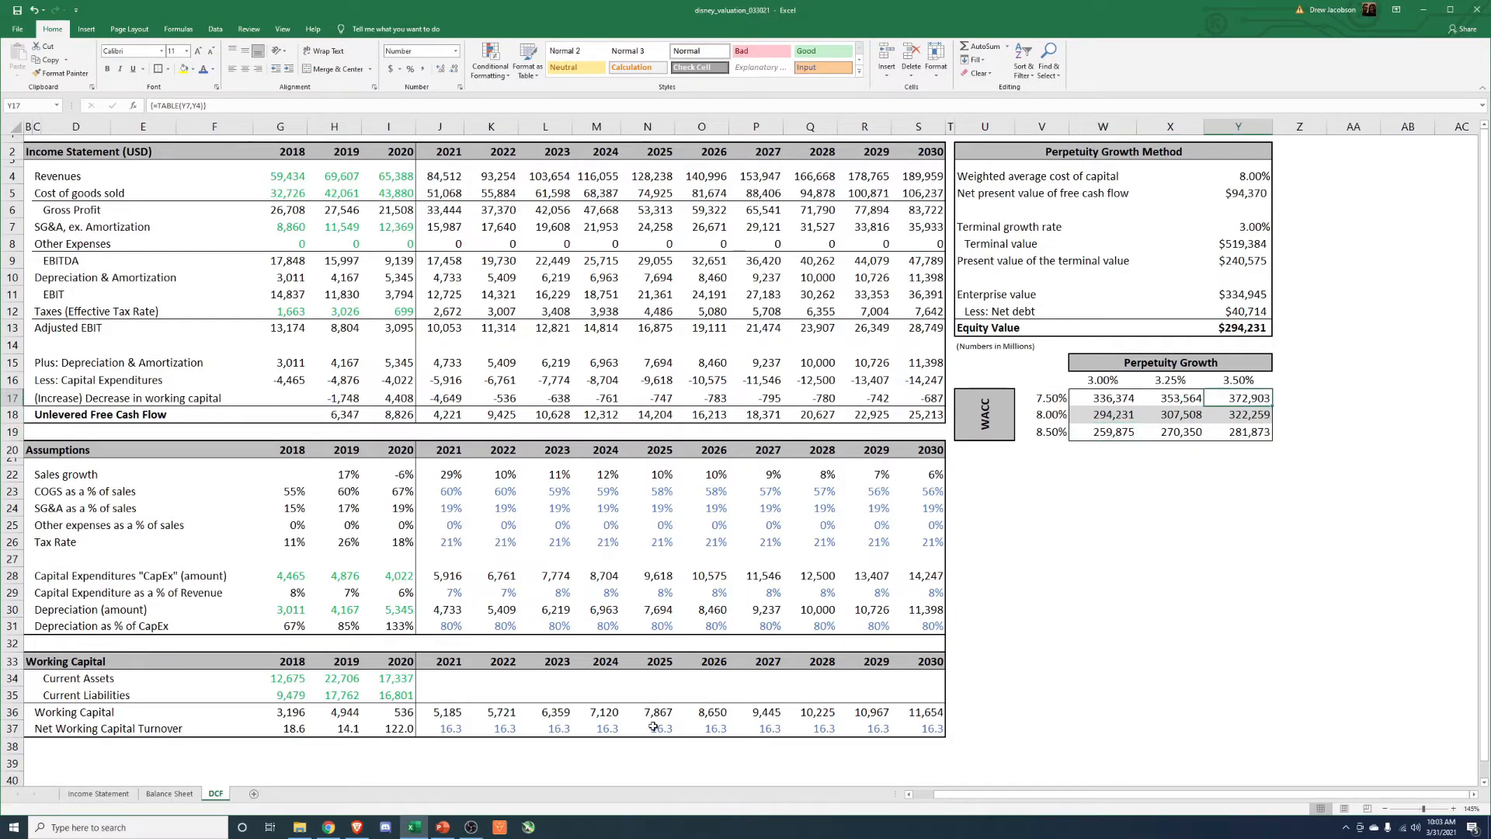
{"action": "left_click", "coordinate": [355, 828]}
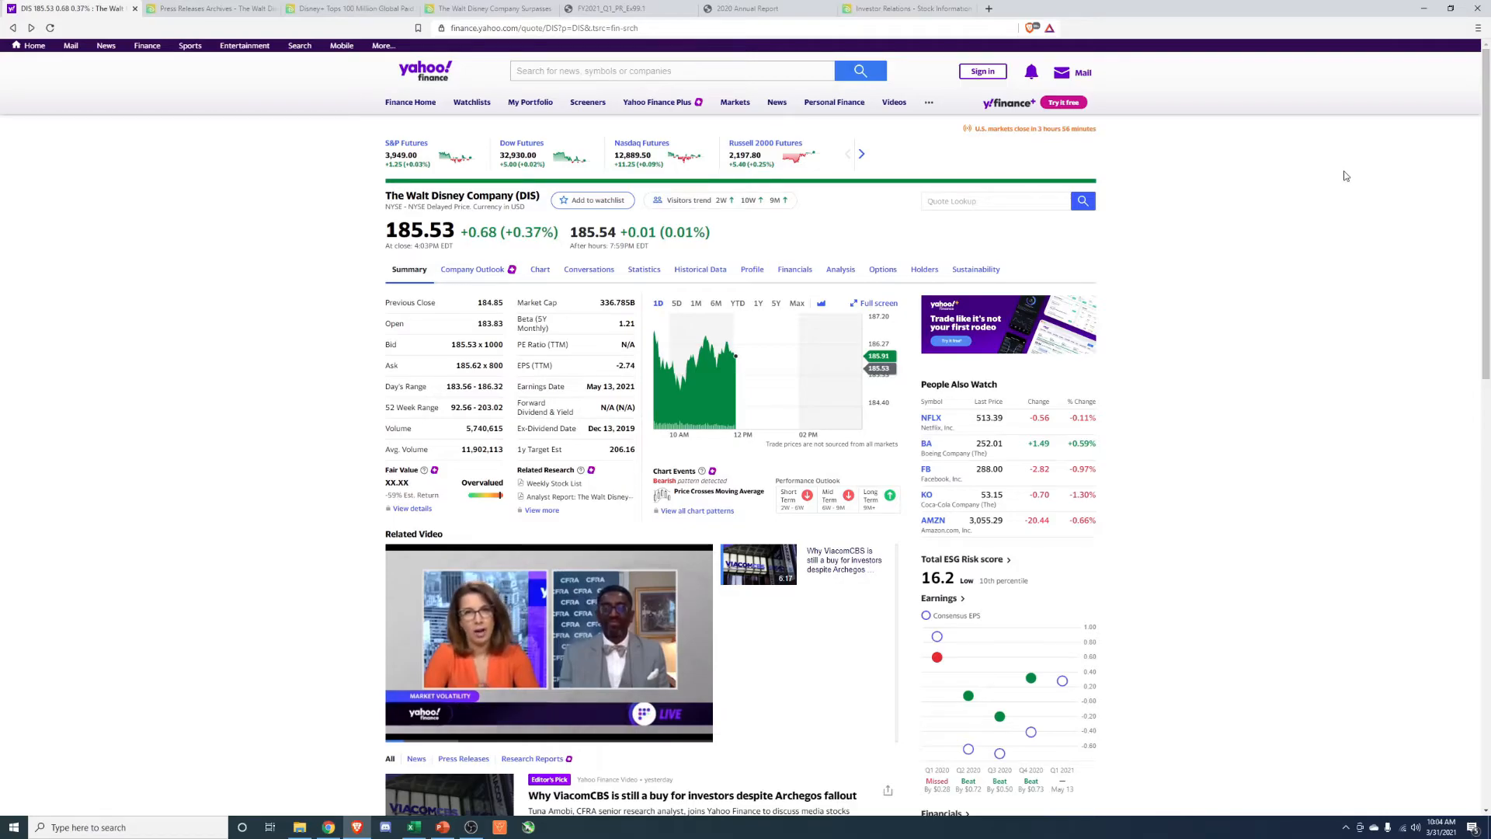
Compare the sensitivity table's highest equity value in Excel with Disney's market cap on Yahoo Finance in Brave, and return to Excel.
{"action": "left_click", "coordinate": [1423, 8]}
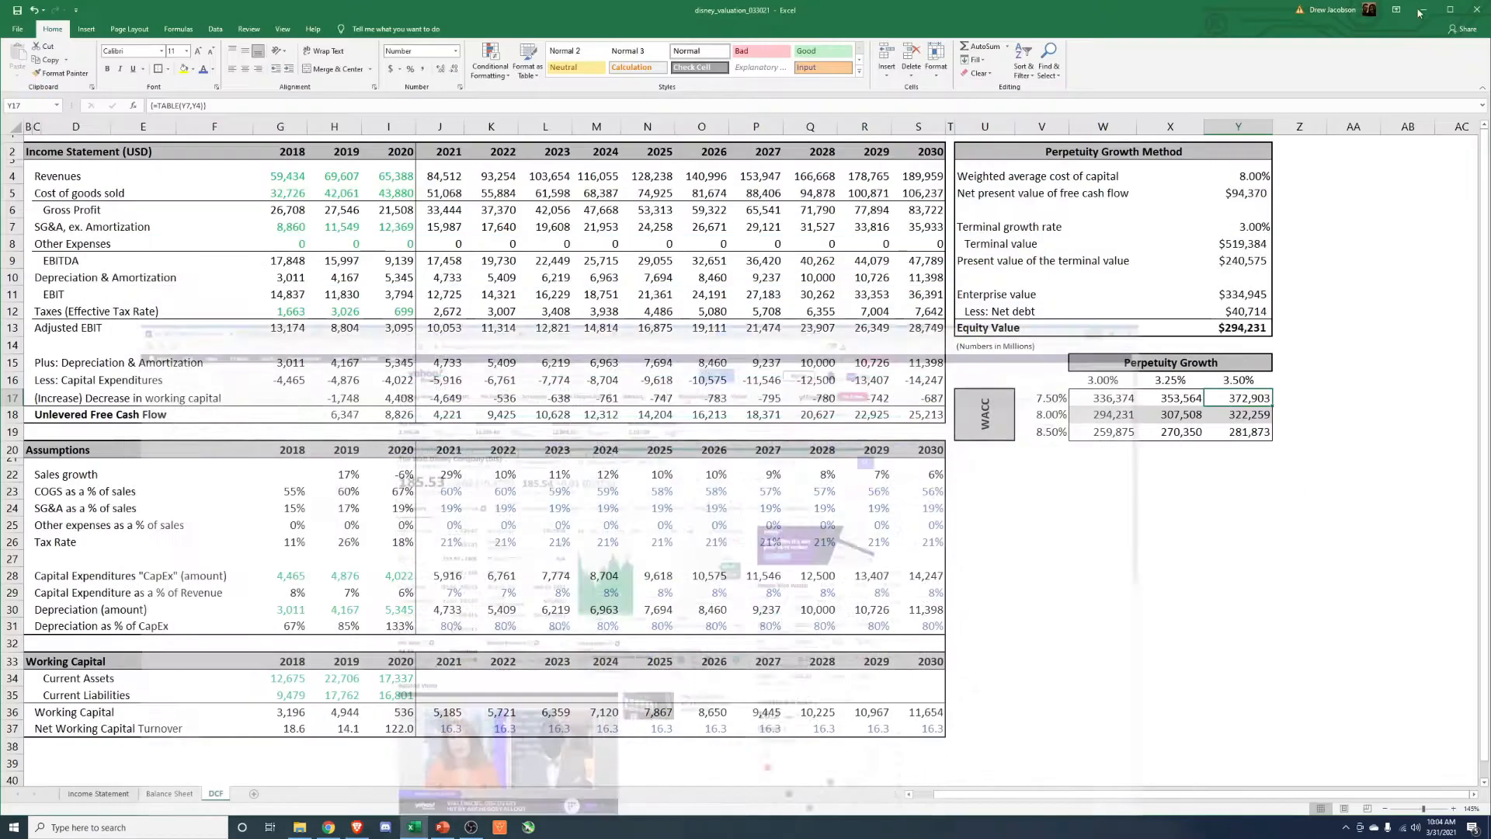
{"action": "left_click_drag", "start_coordinate": [928, 491], "coordinate": [757, 491]}
{"action": "left_click", "coordinate": [1258, 399]}
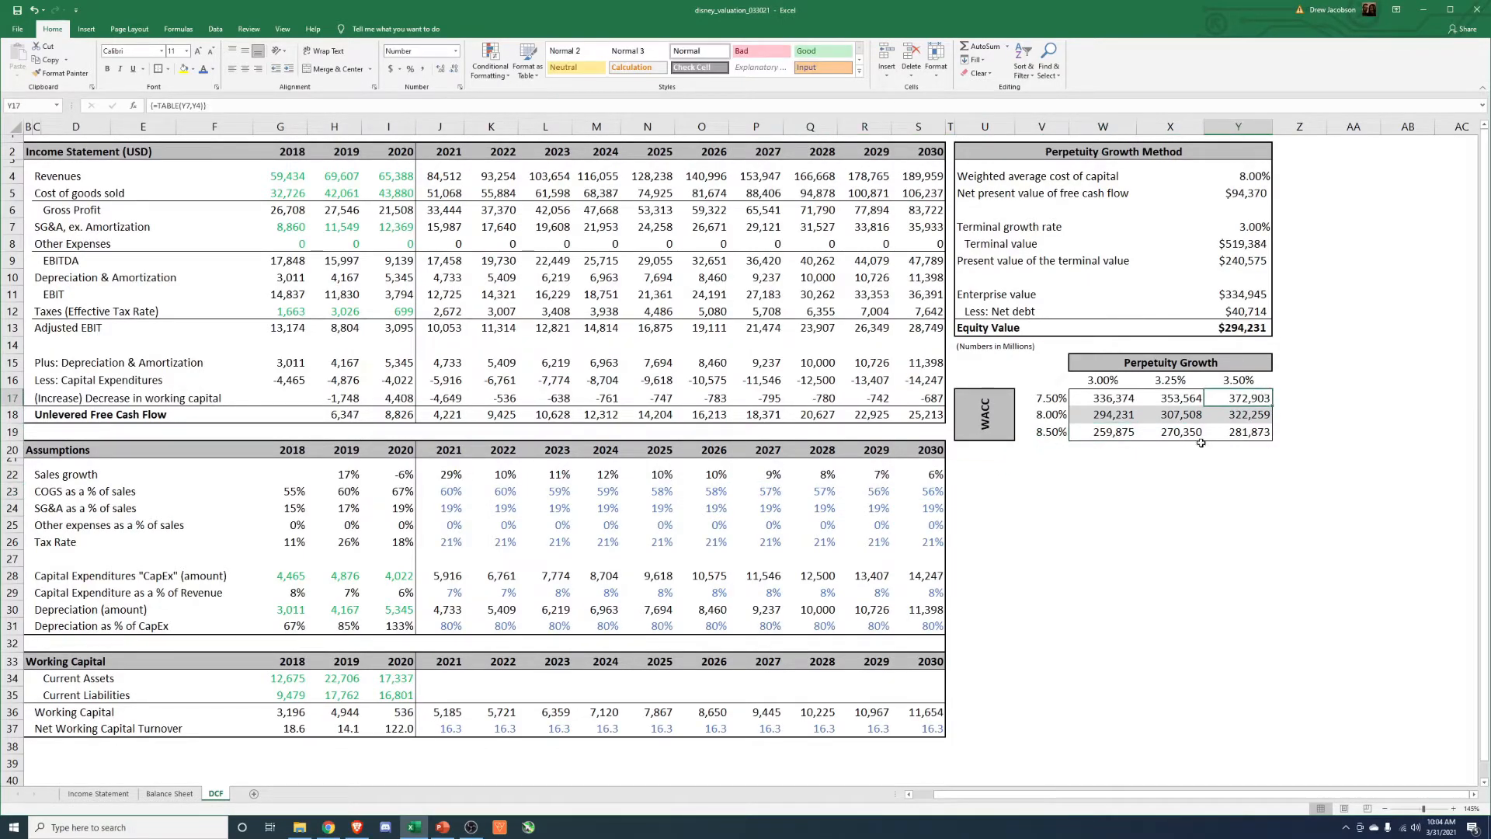
{"action": "left_click", "coordinate": [355, 827]}
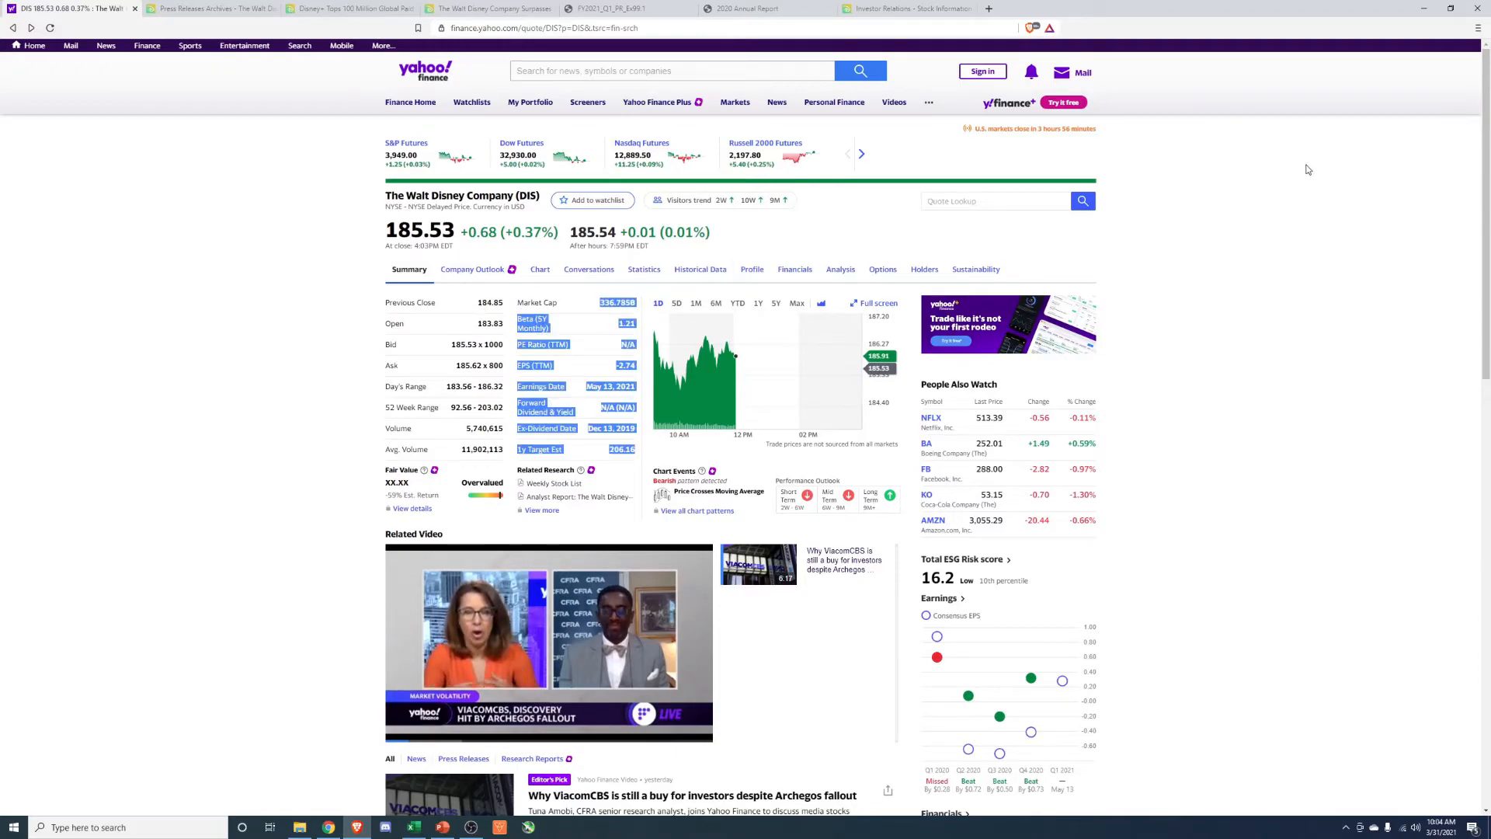
{"action": "left_click", "coordinate": [1421, 14]}
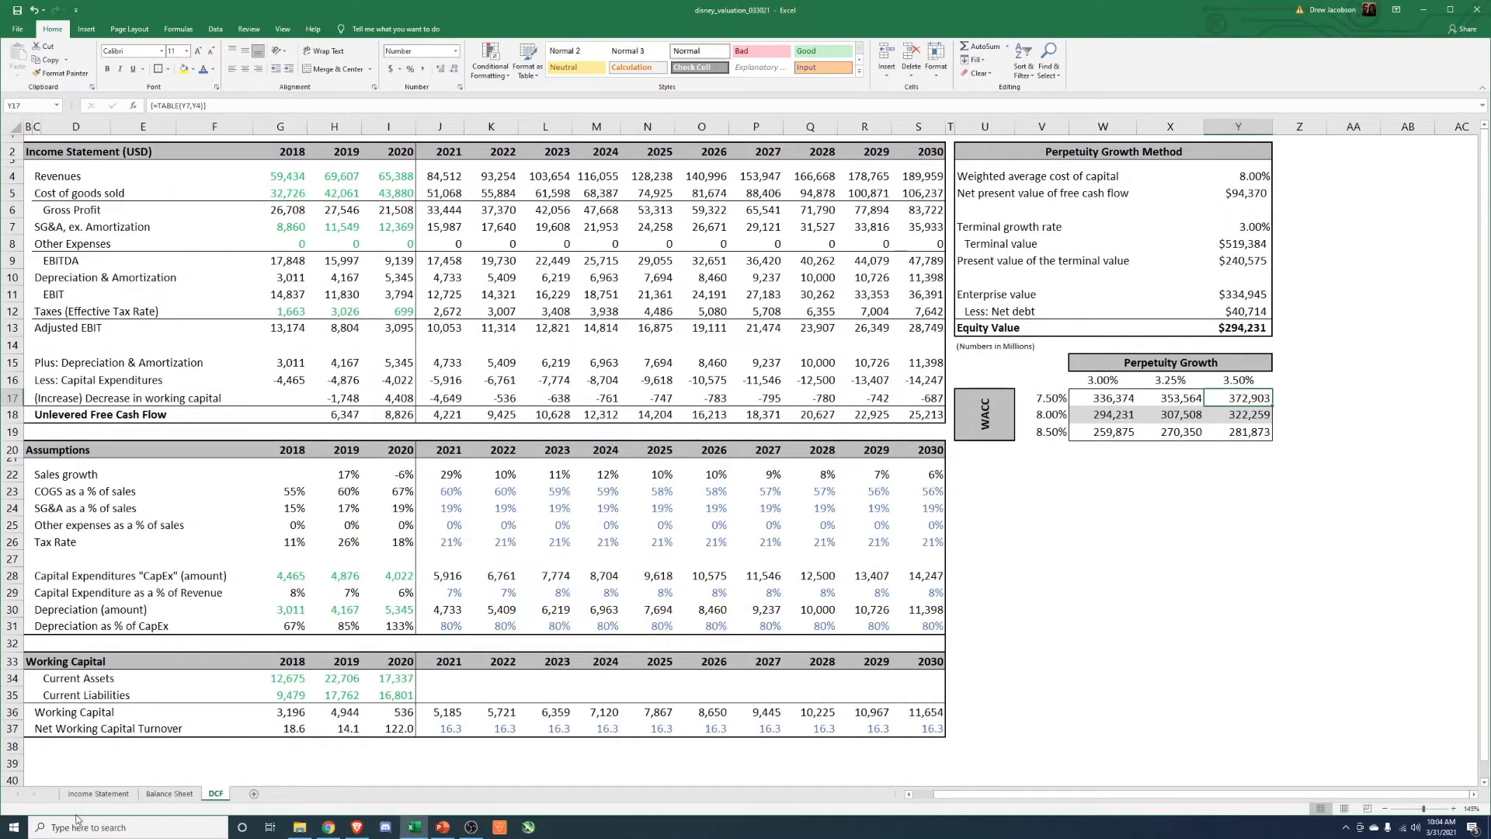
Examine the Disney+ paid subscription growth rates for 2021 through 2024 on the Income Statement sheet.
{"action": "left_click", "coordinate": [98, 793]}
{"action": "scroll", "coordinate": [827, 582], "scroll_direction": "down", "scroll_amount": 6}
{"action": "scroll", "coordinate": [827, 582], "scroll_direction": "down", "scroll_amount": 3}
{"action": "scroll", "coordinate": [779, 609], "scroll_direction": "down", "scroll_amount": 3}
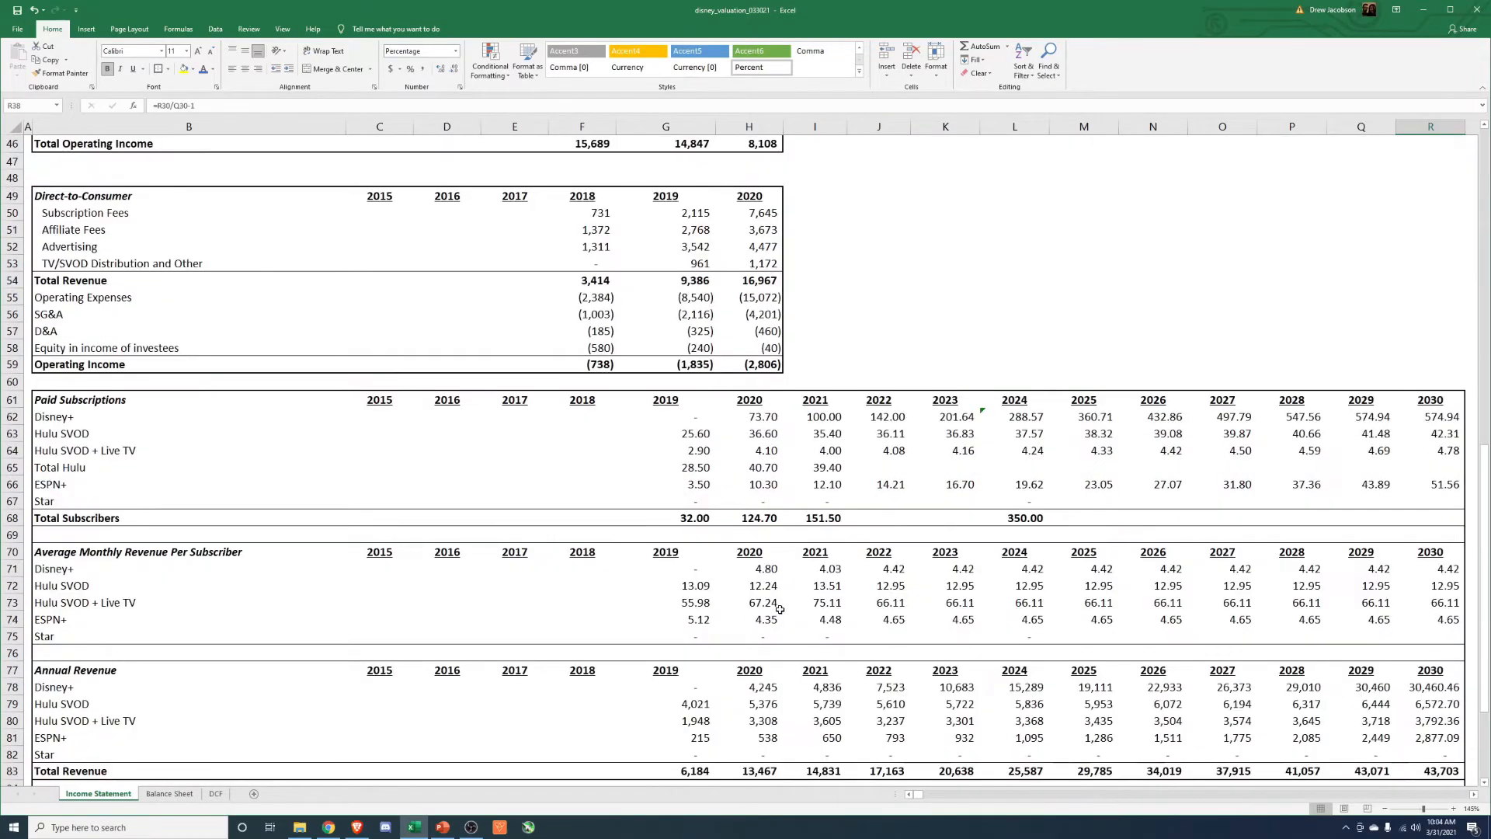
{"action": "scroll", "coordinate": [779, 610], "scroll_direction": "down", "scroll_amount": 3}
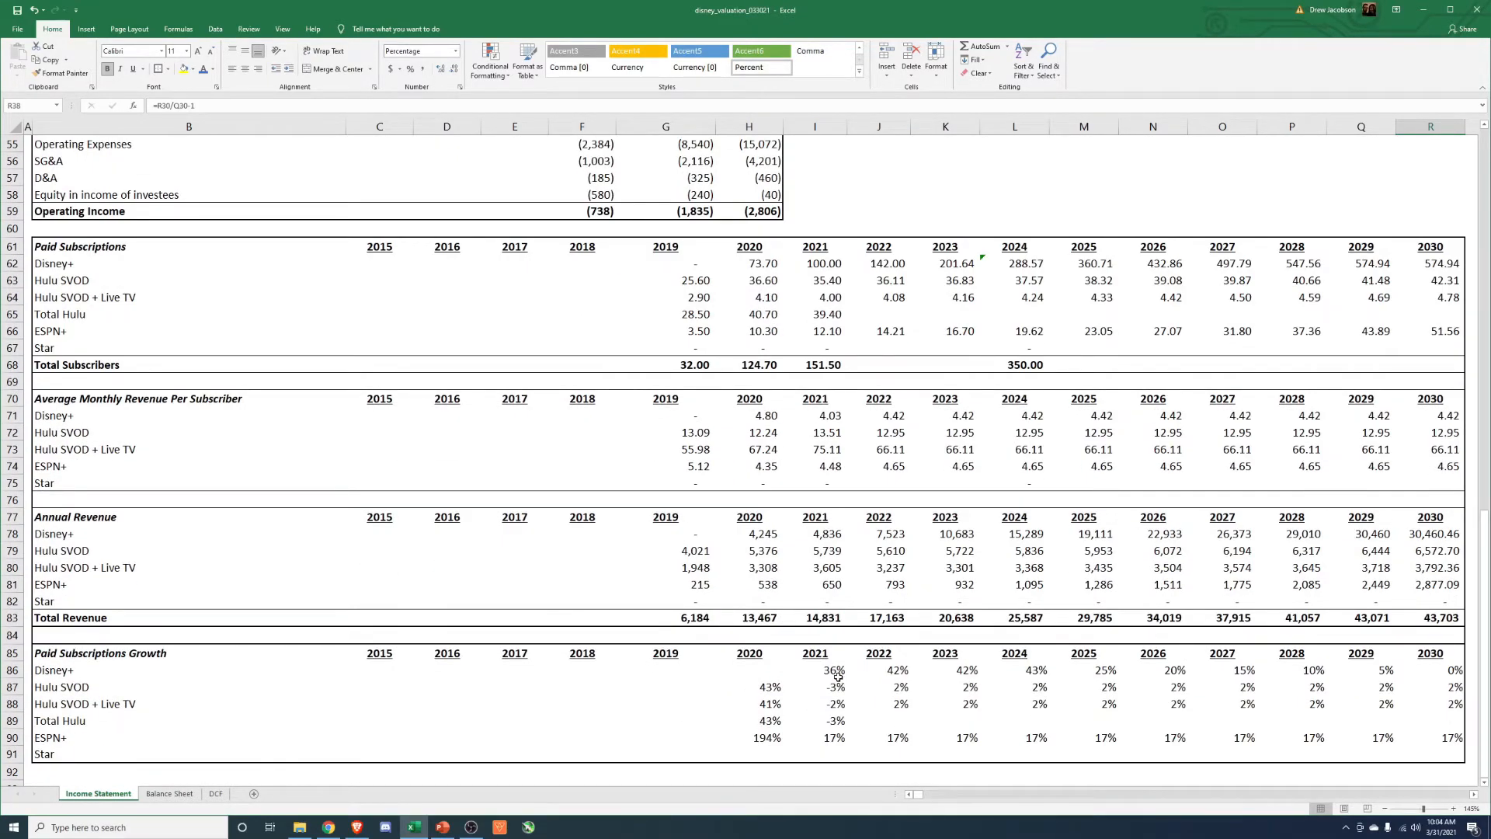
{"action": "left_click", "coordinate": [838, 673]}
{"action": "left_click", "coordinate": [966, 674]}
{"action": "left_click", "coordinate": [1043, 676]}
Set the 2025 Disney+ paid subscription growth to 35% and check the 2030 Disney+ subscriber projection.
{"action": "left_click", "coordinate": [1108, 674]}
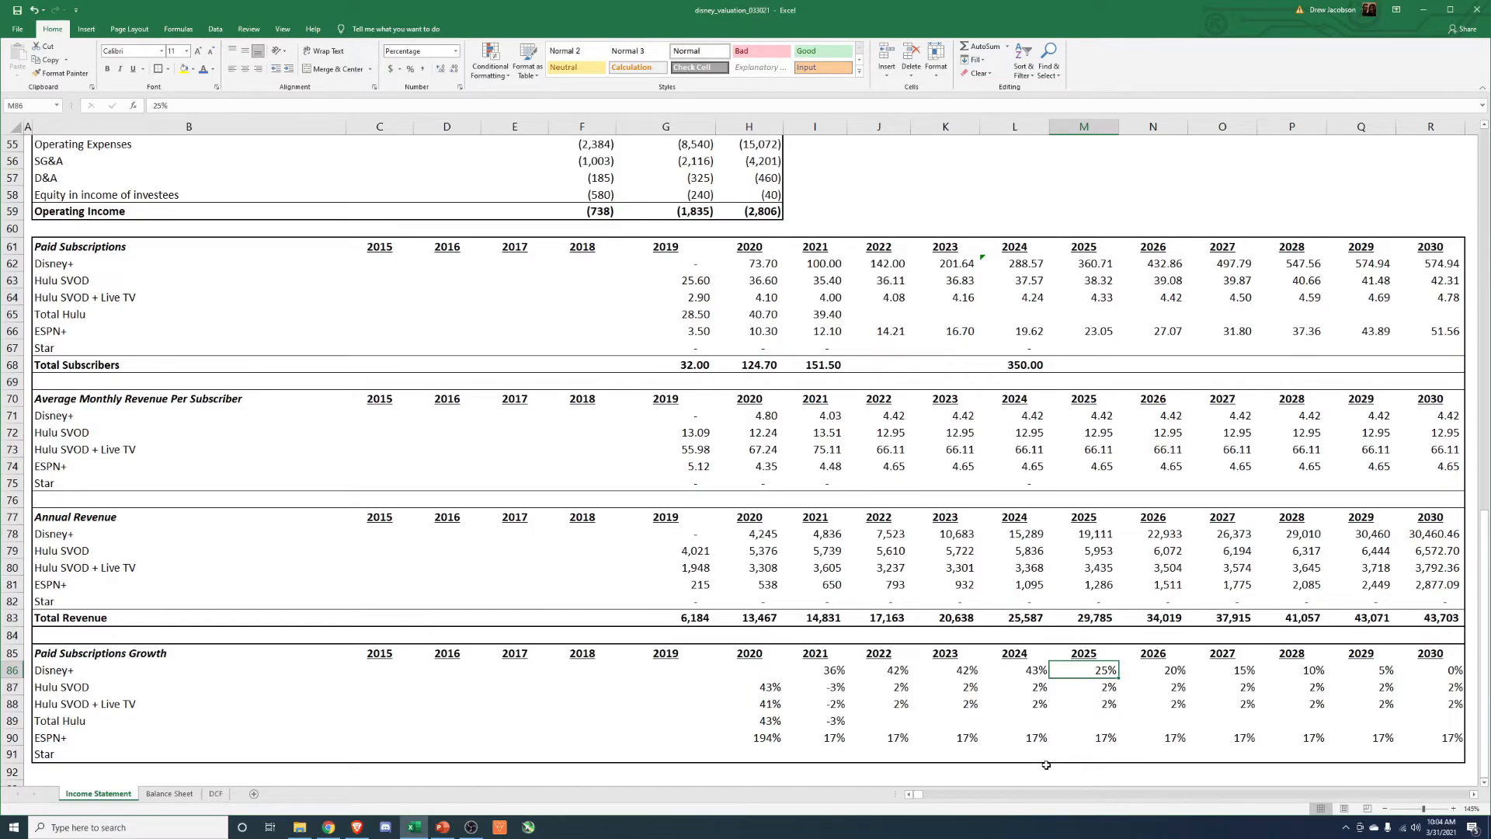
{"action": "key", "text": "Delete"}
{"action": "type", "text": "3"}
{"action": "key", "text": "Return"}
{"action": "key", "text": "Up"}
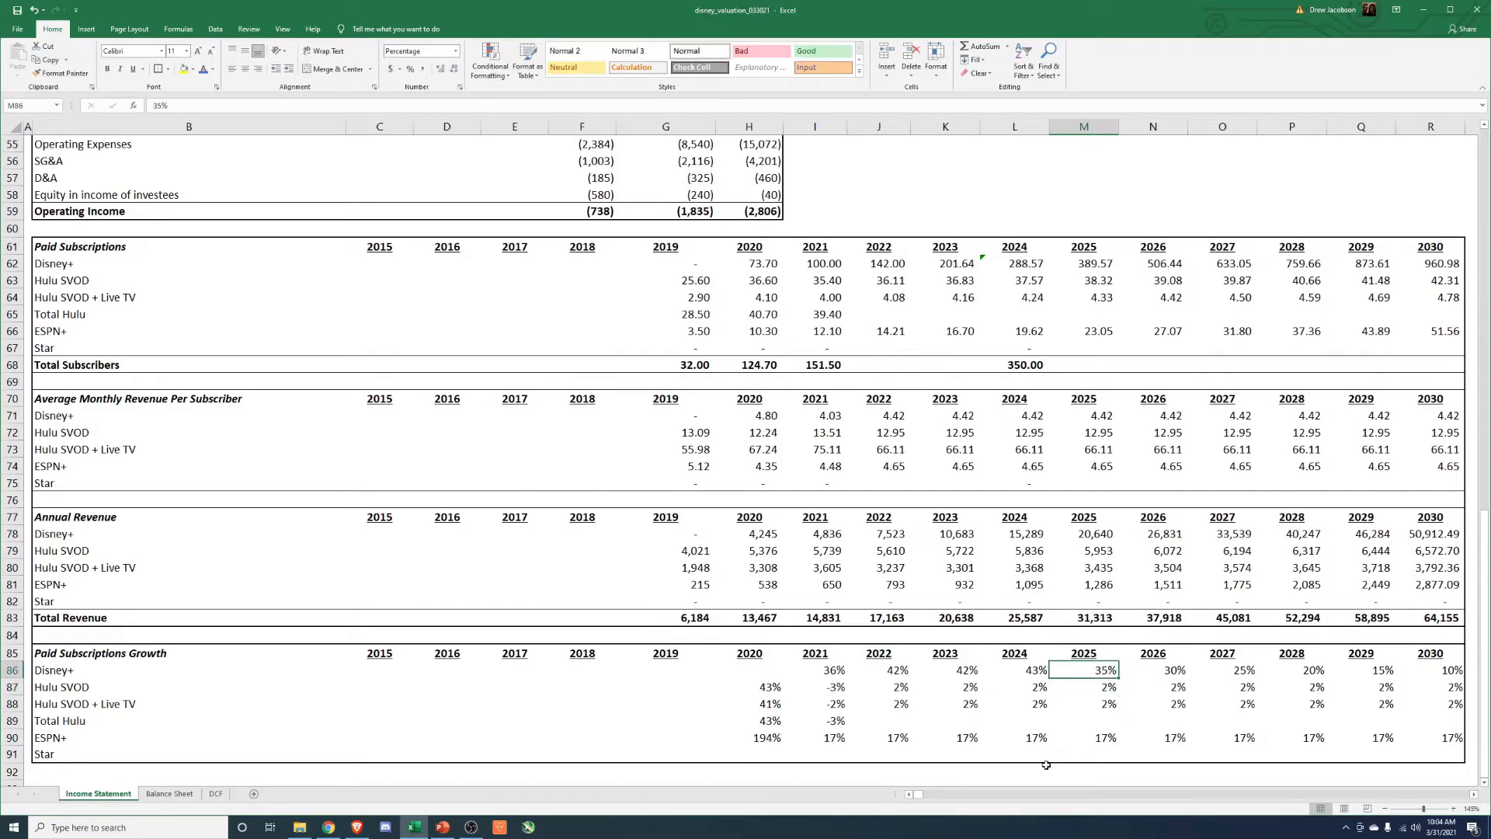
{"action": "left_click", "coordinate": [1444, 264]}
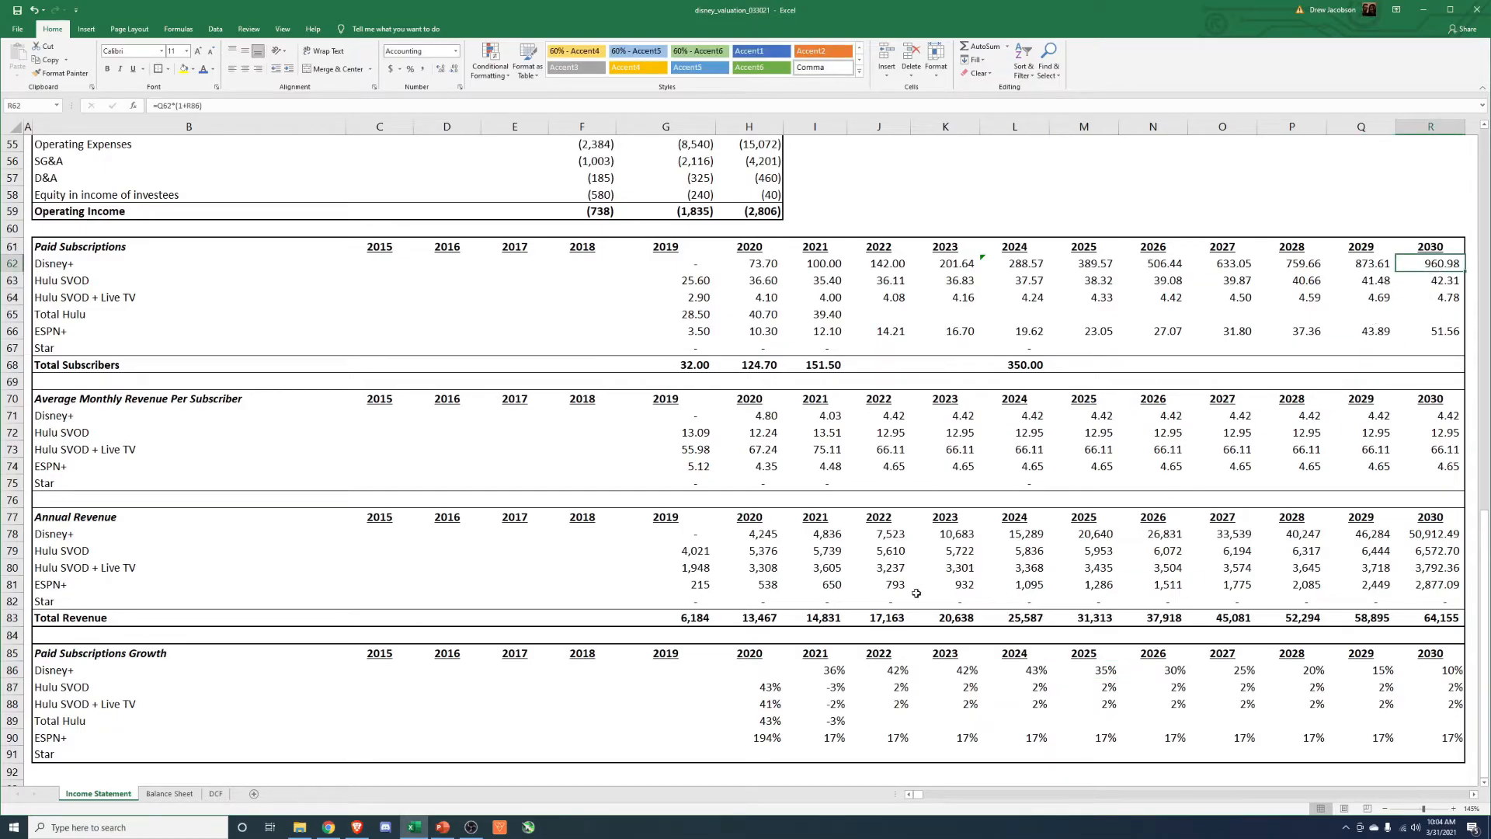
Check the Equity Value and the sensitivity table's lowest and highest scenarios on the DCF sheet.
{"action": "left_click", "coordinate": [216, 794]}
{"action": "left_click", "coordinate": [1091, 610]}
{"action": "left_click", "coordinate": [1104, 433]}
{"action": "left_click", "coordinate": [1235, 398]}
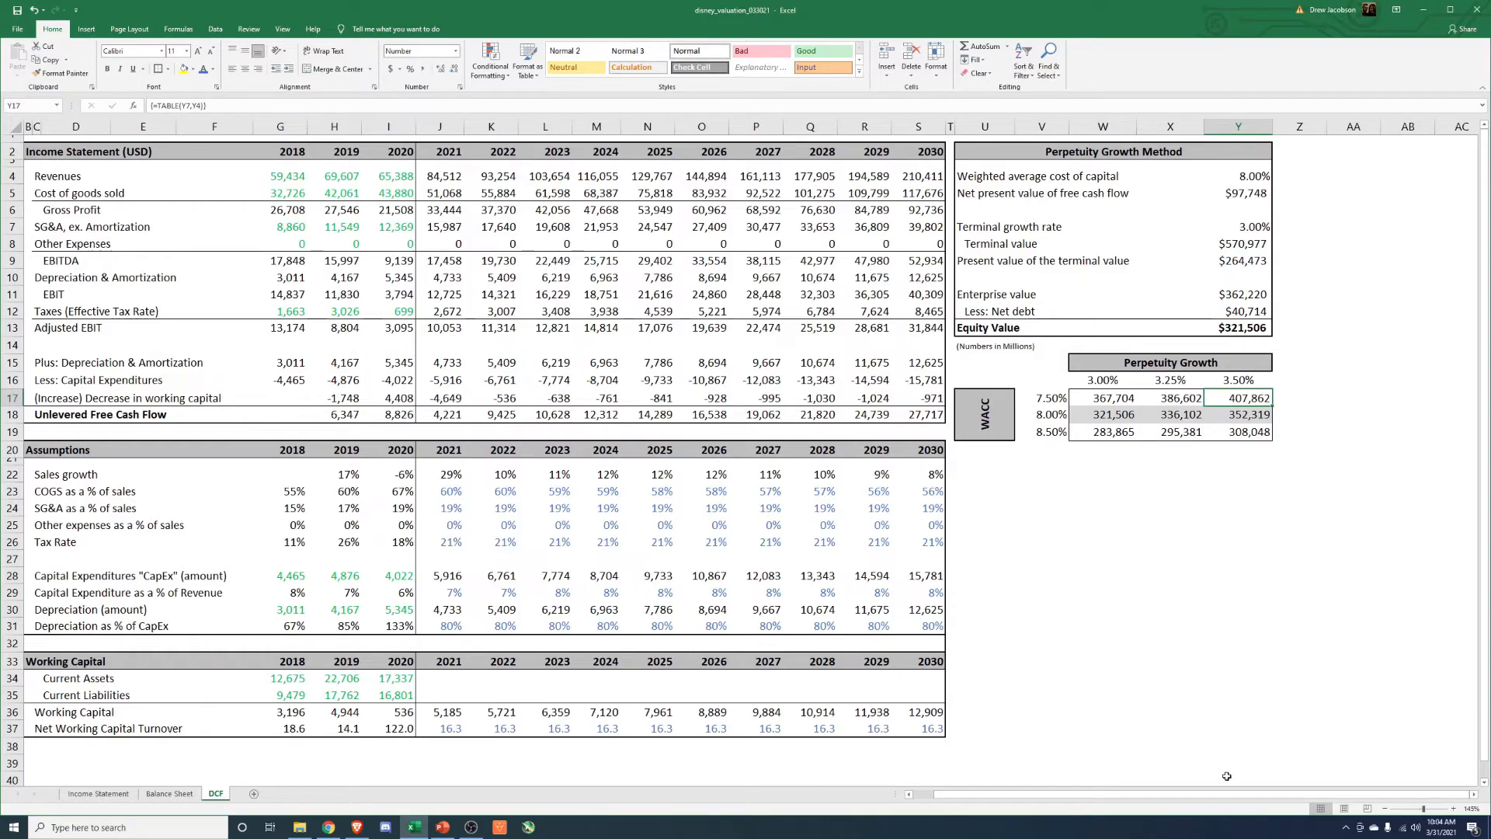
Review the Disney+ paid subscriptions from 2020 through 2030 on the Income Statement sheet.
{"action": "left_click", "coordinate": [87, 793]}
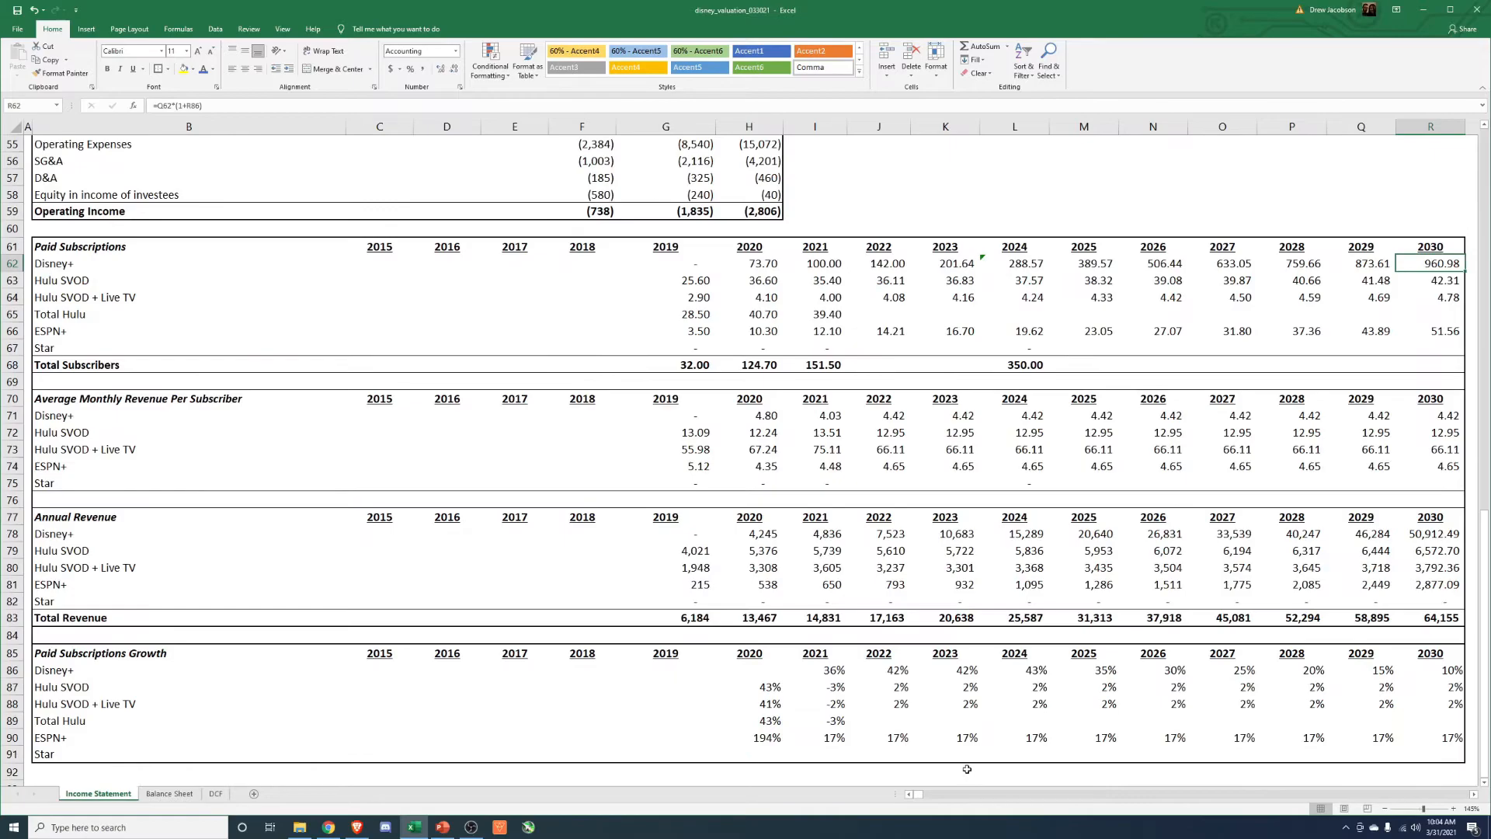
{"action": "scroll", "coordinate": [750, 538], "scroll_direction": "up", "scroll_amount": 3}
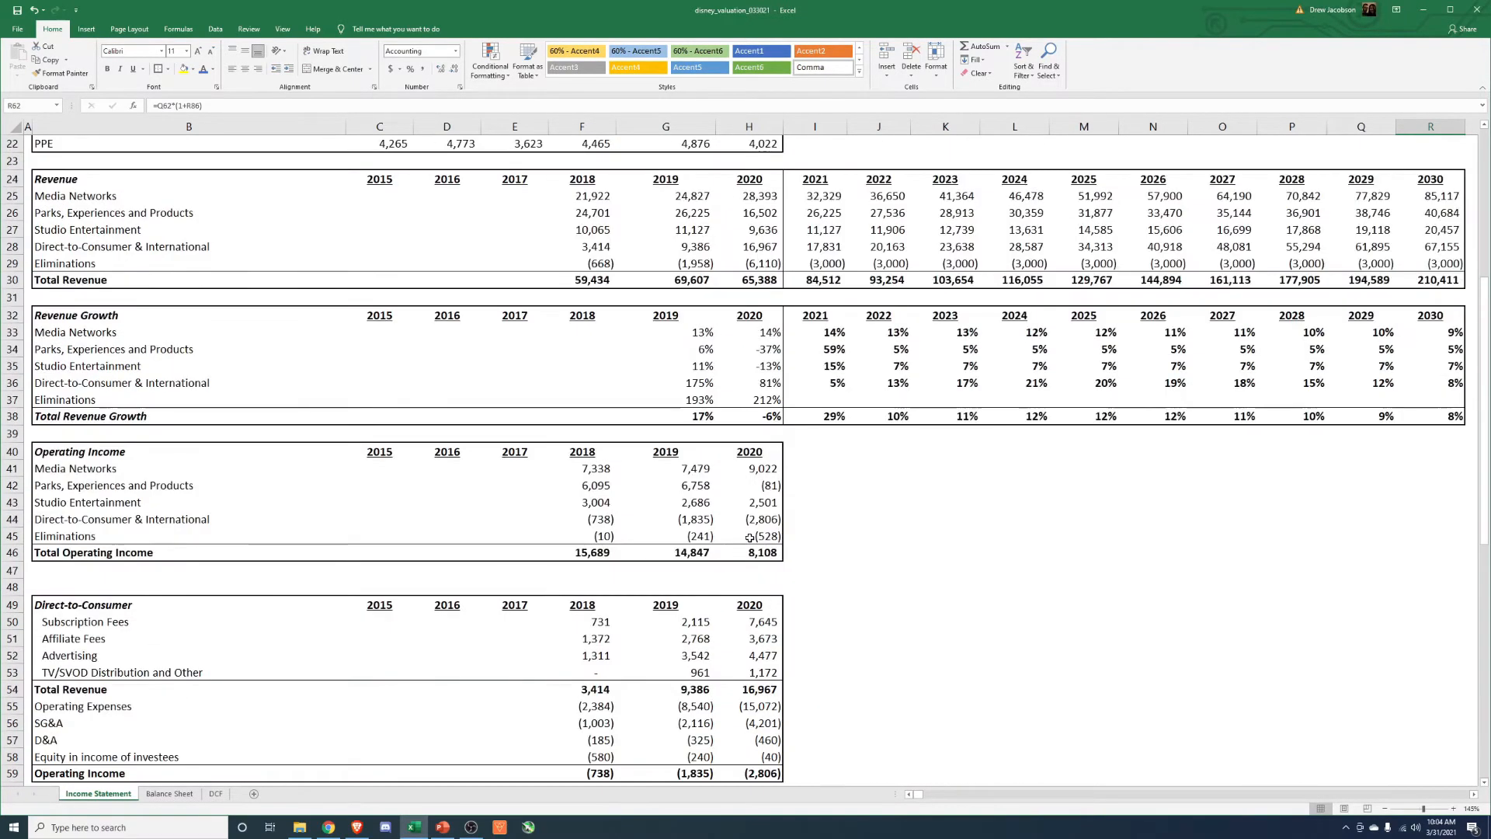
{"action": "scroll", "coordinate": [761, 596], "scroll_direction": "down", "scroll_amount": 1}
{"action": "scroll", "coordinate": [761, 596], "scroll_direction": "down", "scroll_amount": 7}
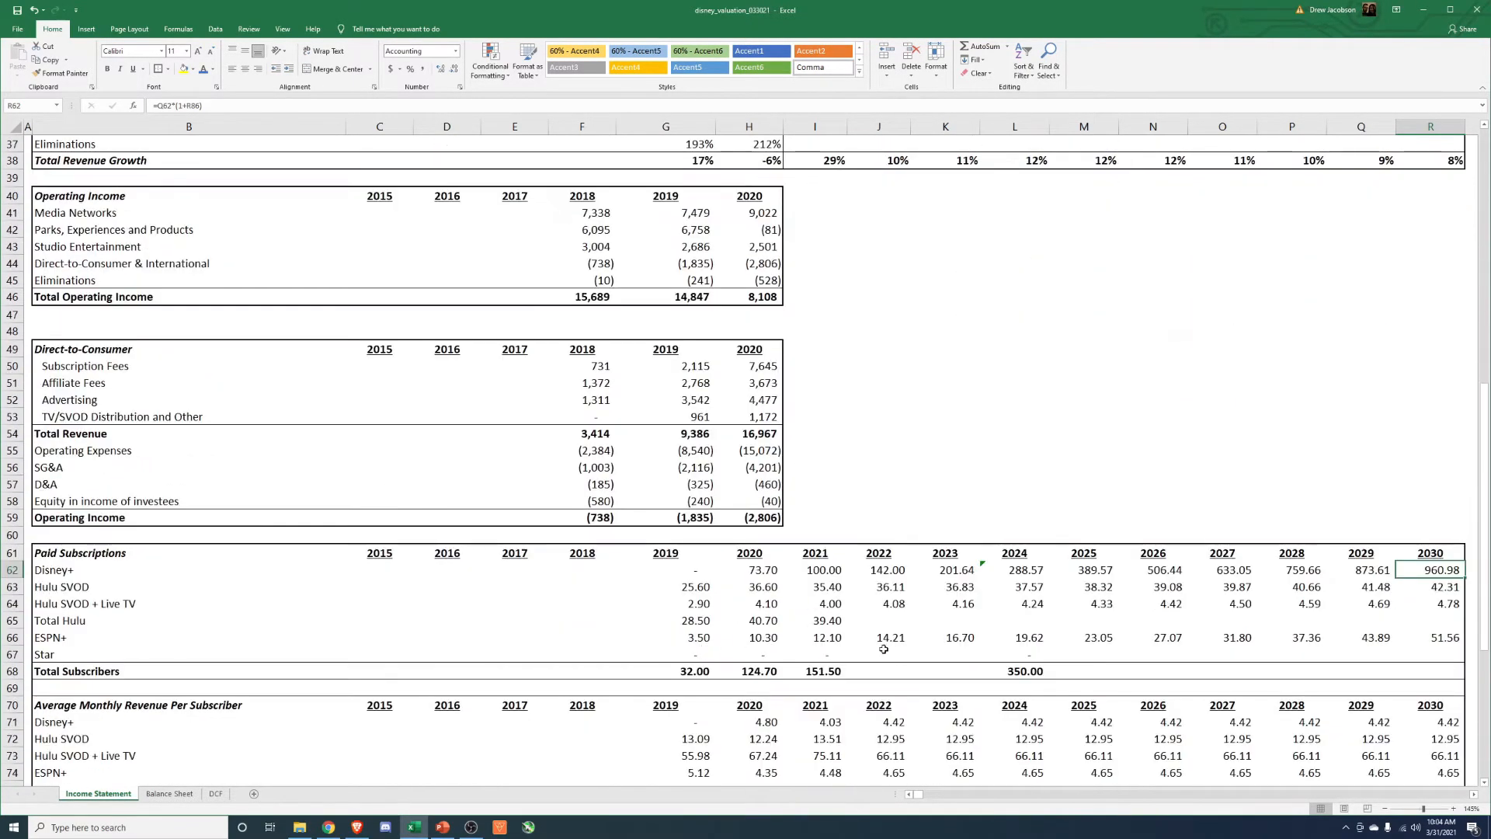
{"action": "key", "text": "Left"}
{"action": "left_click_drag", "start_coordinate": [769, 420], "coordinate": [1393, 417]}
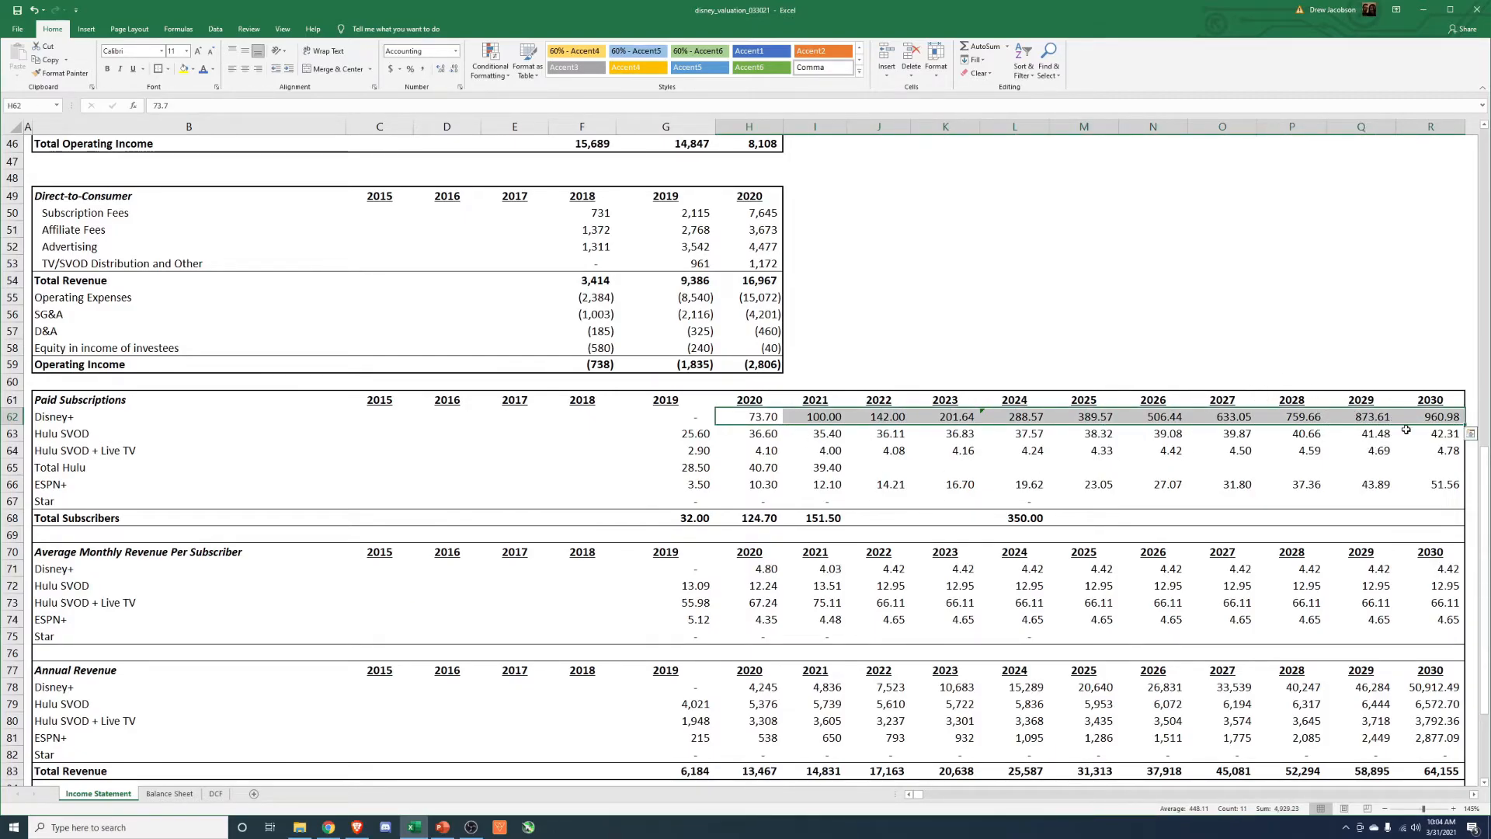
{"action": "key", "text": "ctrl+Right"}
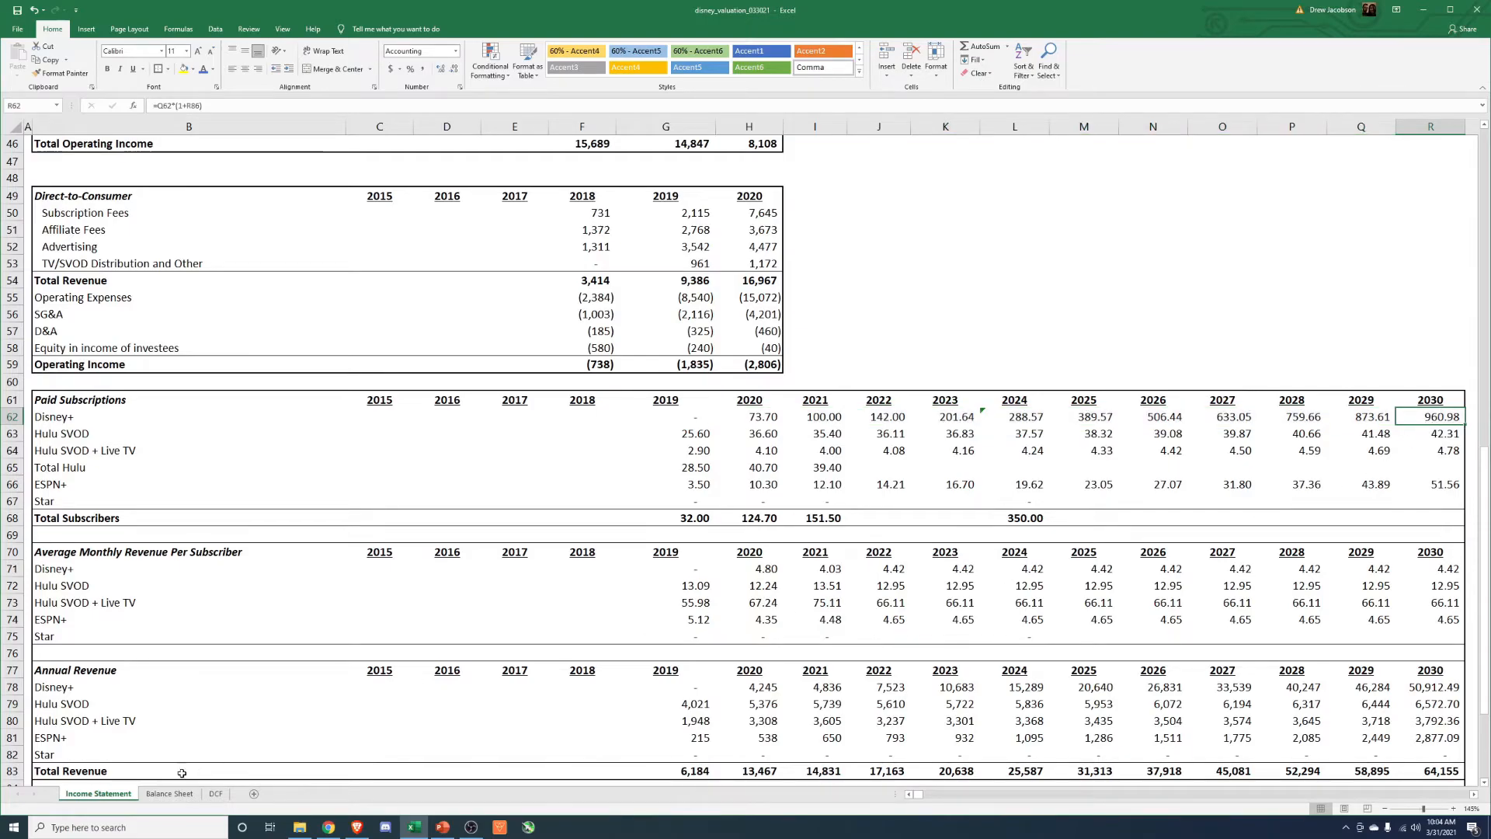
Switch to Brave and search for "world population" in a new tab to put the 2030 Disney+ subscriber projection in context.
{"action": "left_click", "coordinate": [357, 827]}
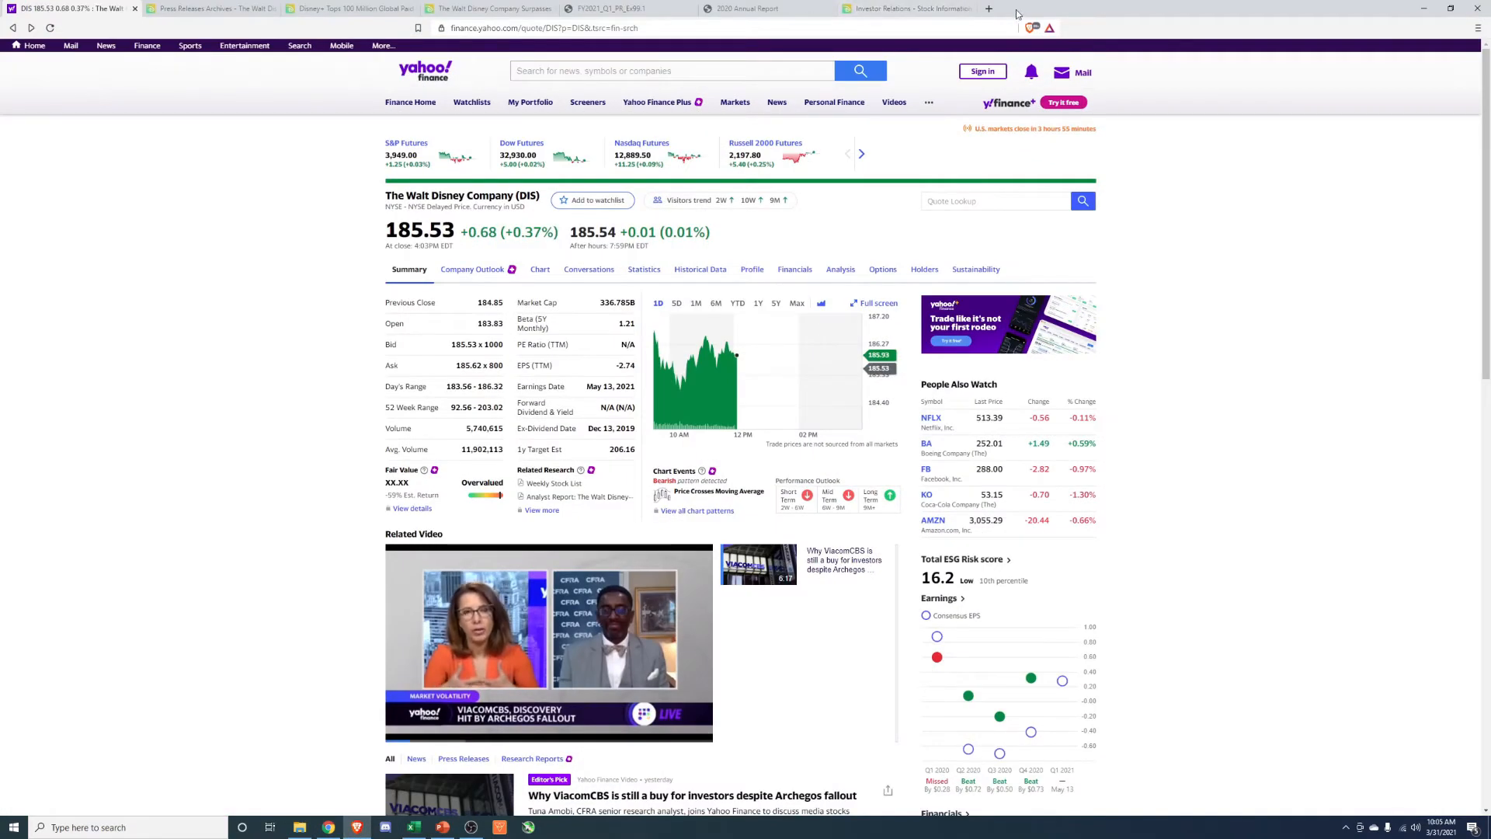
{"action": "left_click", "coordinate": [987, 9]}
{"action": "type", "text": "wo"}
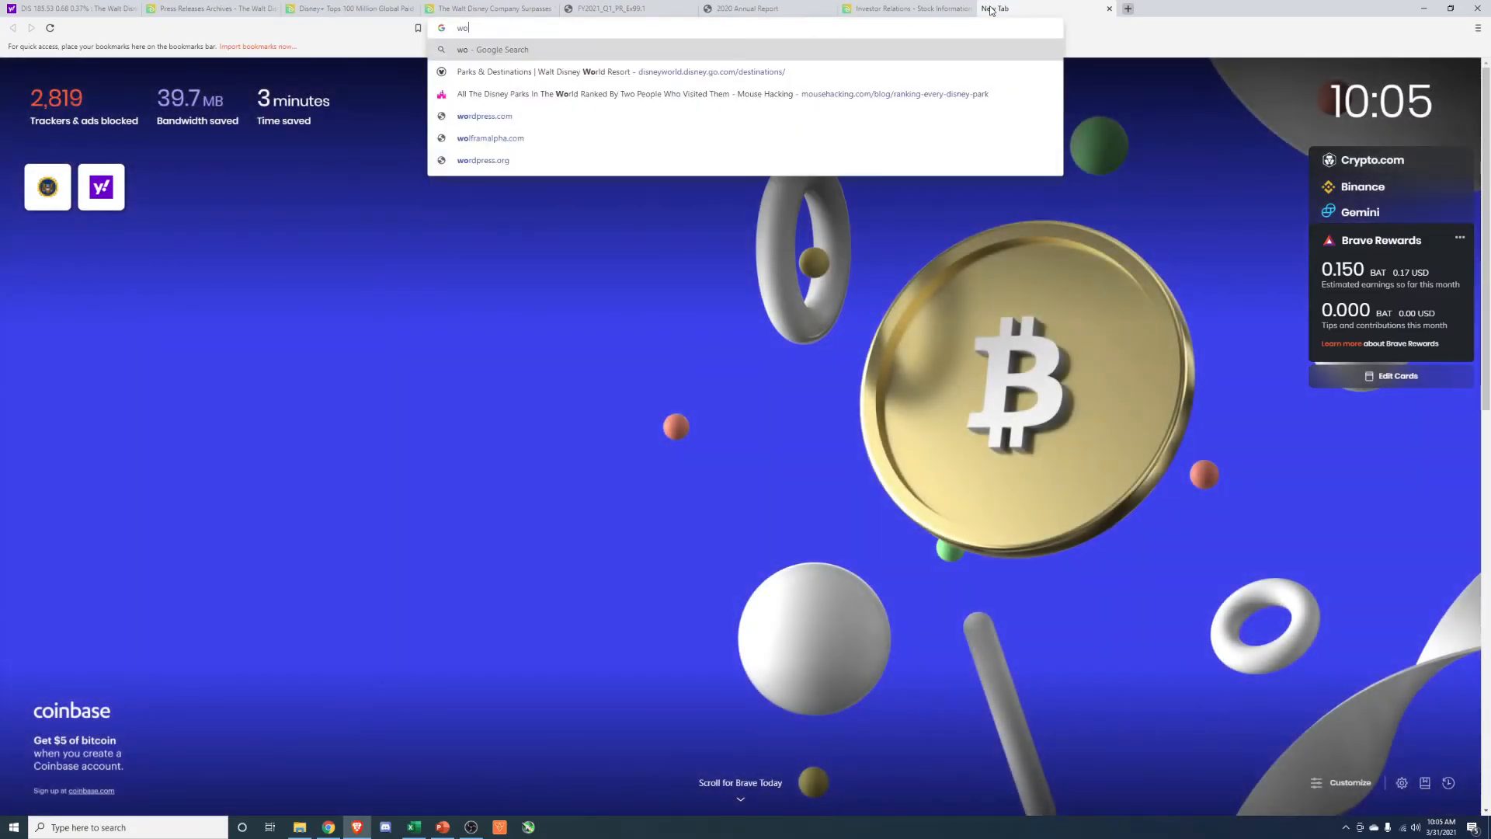
{"action": "type", "text": "rld population"}
{"action": "key", "text": "Return"}
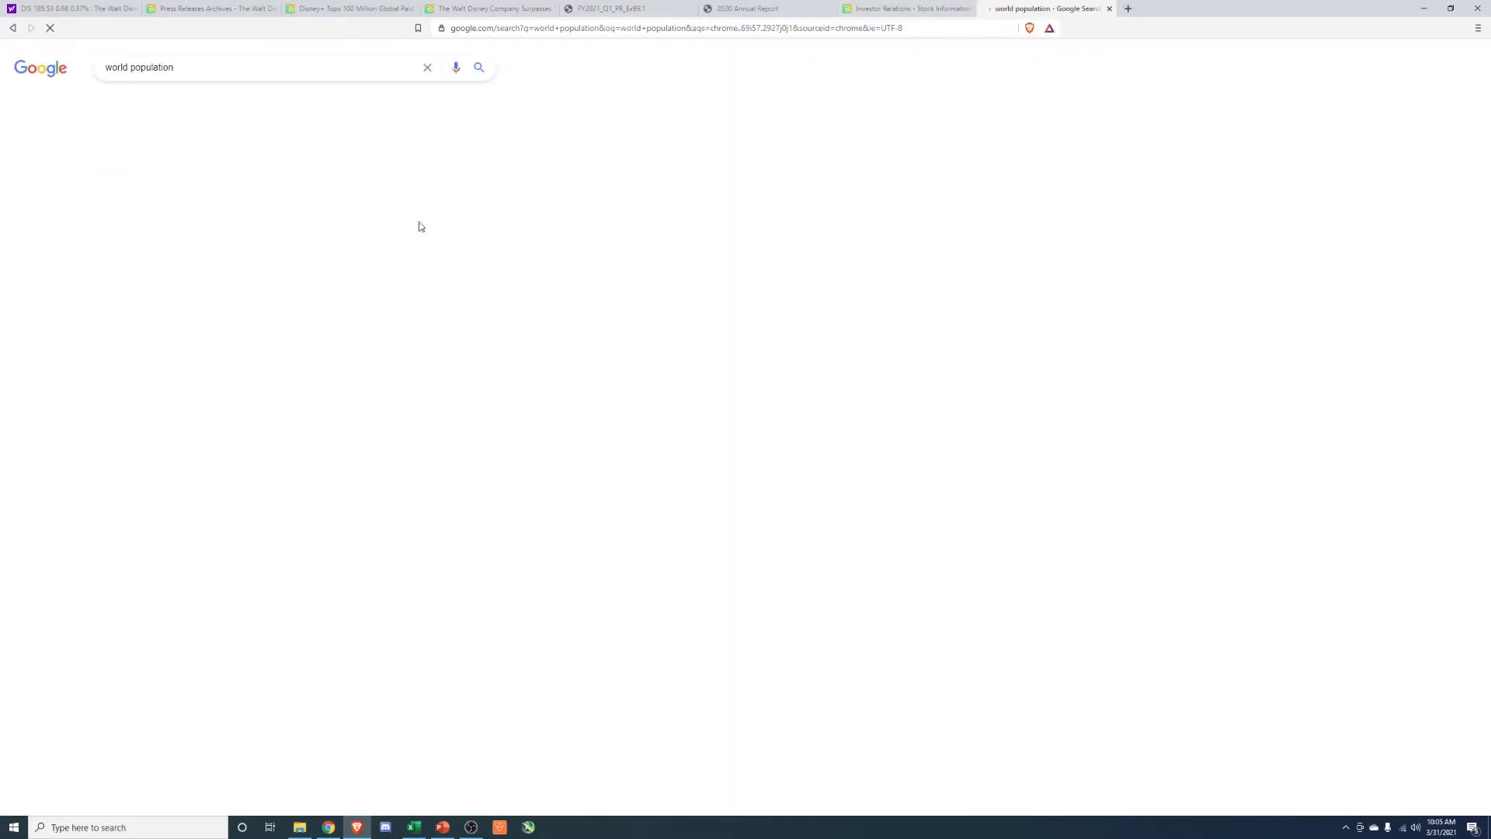
{"action": "left_click_drag", "start_coordinate": [114, 181], "coordinate": [296, 179]}
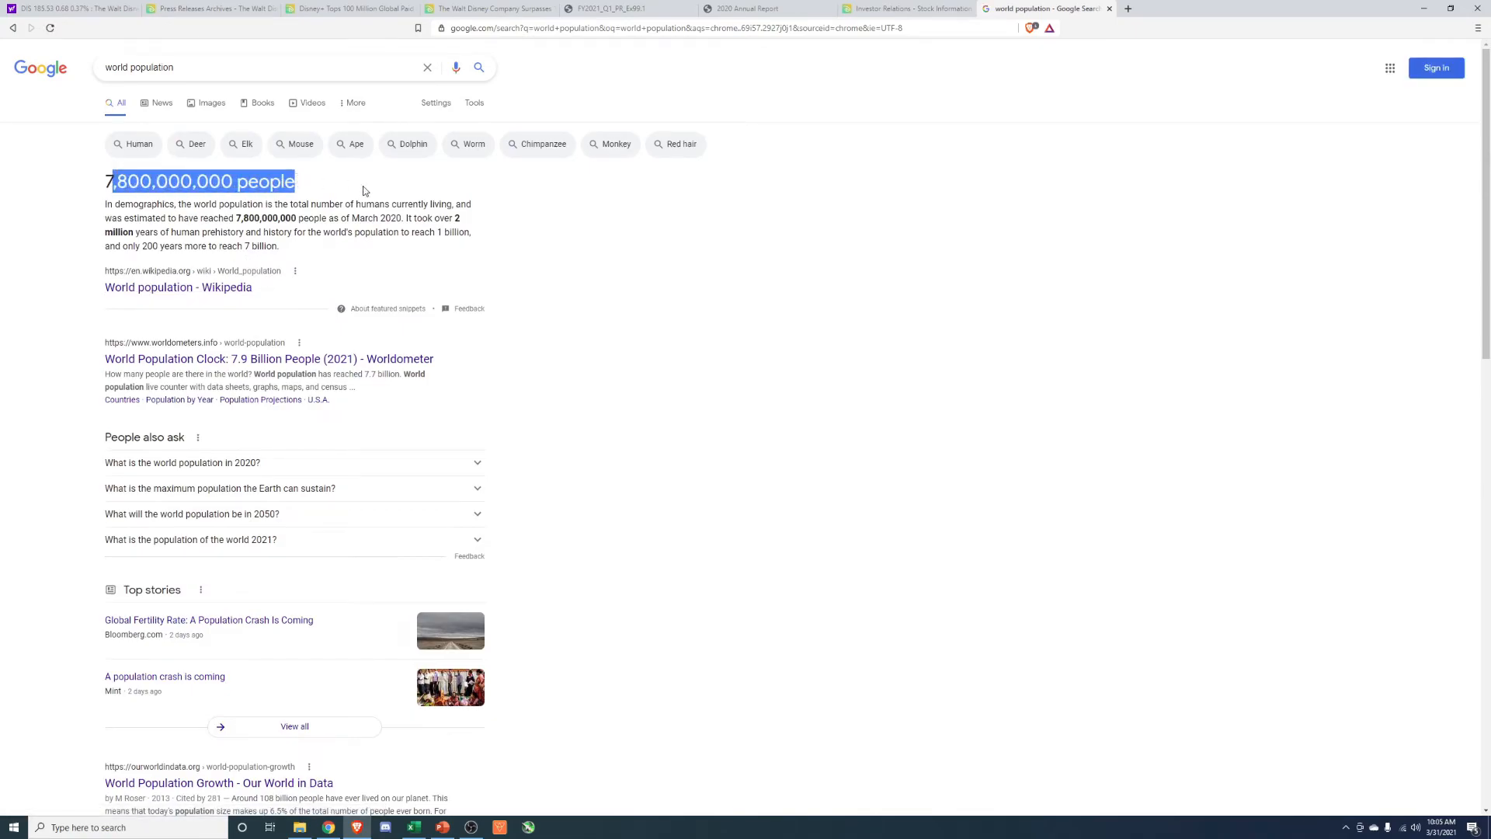
{"action": "left_click", "coordinate": [859, 278]}
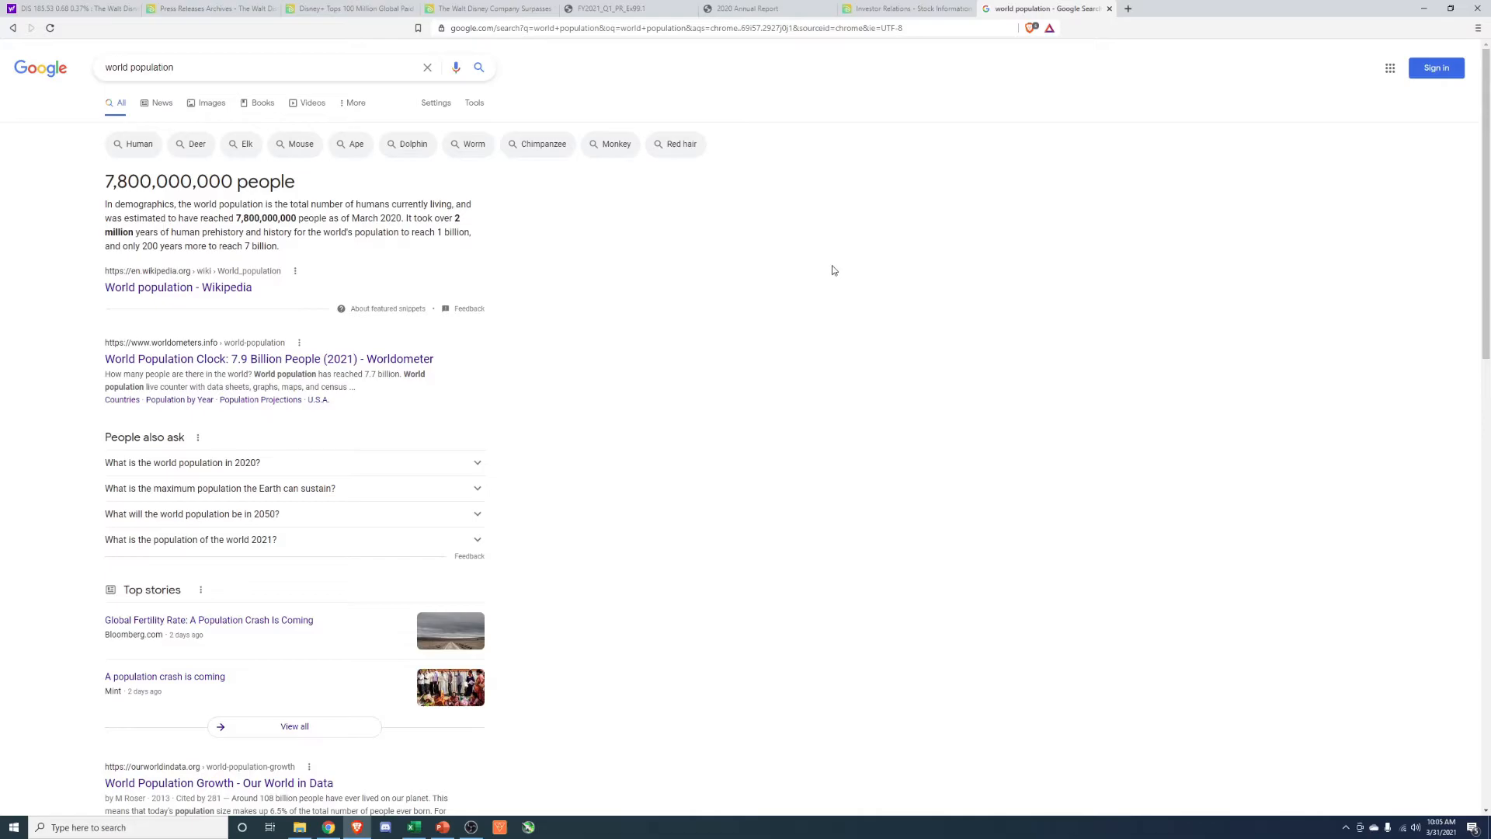
Search for "how many users does facebook have", read the user figure, and return to Excel.
{"action": "triple_click", "coordinate": [187, 68]}
{"action": "type", "text": "how many users does dfacv"}
{"action": "key", "text": "BackSpace"}
{"action": "key", "text": "BackSpace"}
{"action": "key", "text": "BackSpace"}
{"action": "key", "text": "BackSpace"}
{"action": "key", "text": "BackSpace"}
{"action": "type", "text": "facebook ha"}
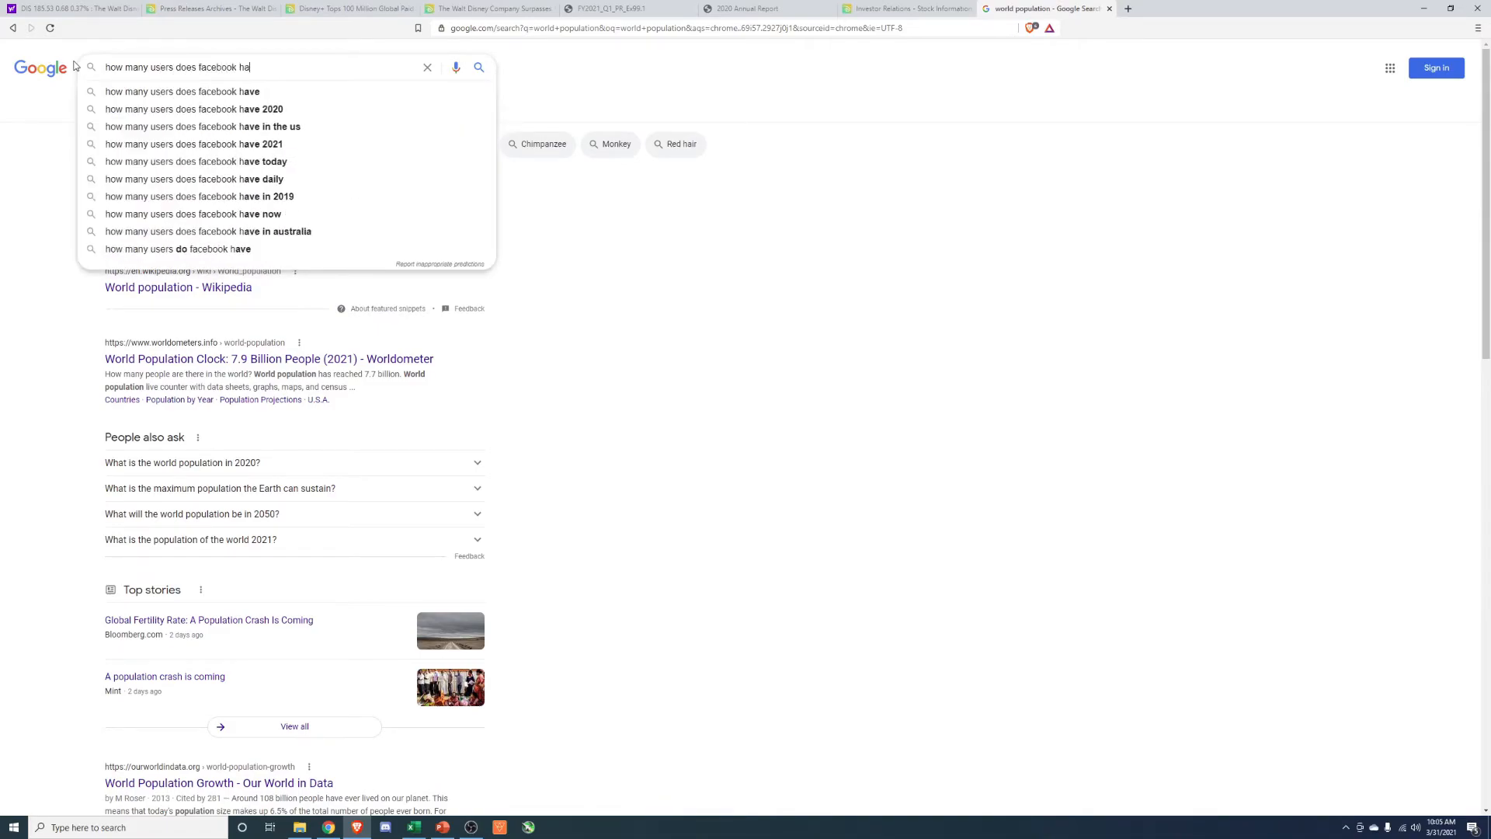
{"action": "type", "text": "ve"}
{"action": "key", "text": "Return"}
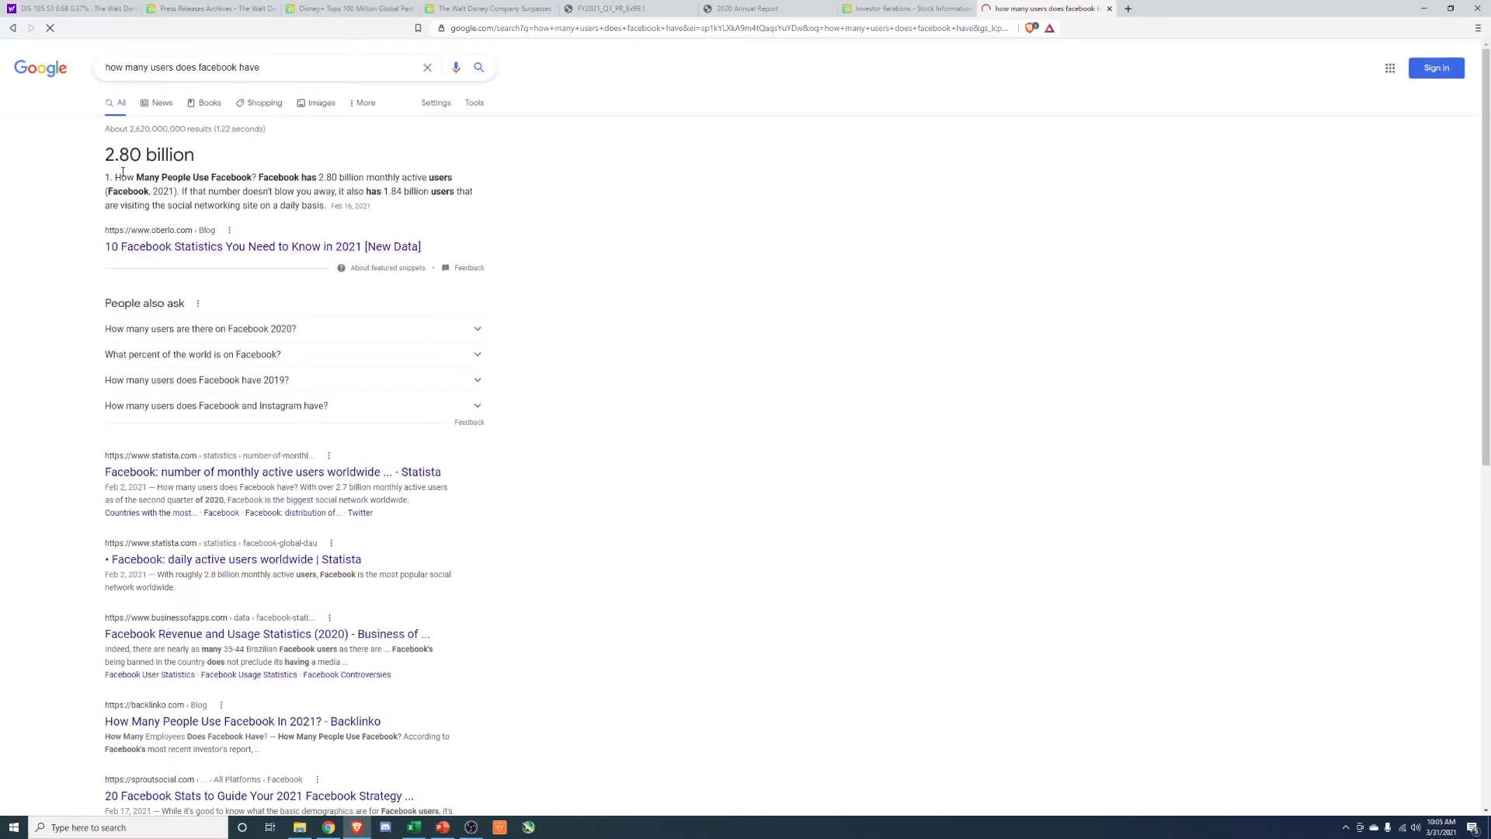
{"action": "left_click_drag", "start_coordinate": [118, 155], "coordinate": [163, 156]}
{"action": "left_click", "coordinate": [531, 236]}
{"action": "left_click", "coordinate": [1423, 8]}
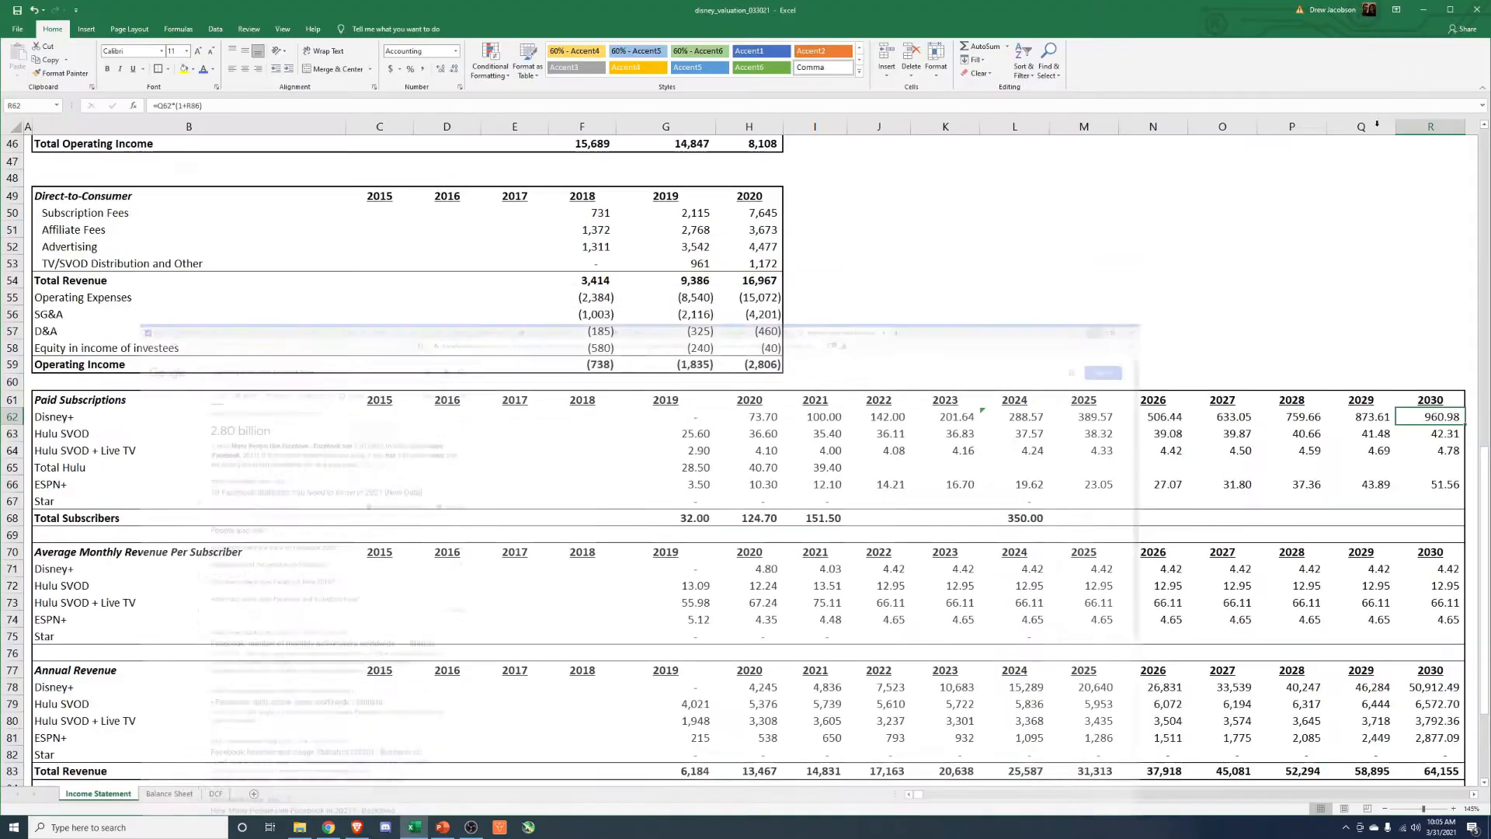
Set the 2025 Disney+ paid subscription growth to 25% and check the 2030 Disney+ subscriber projection.
{"action": "scroll", "coordinate": [727, 672], "scroll_direction": "down", "scroll_amount": 4}
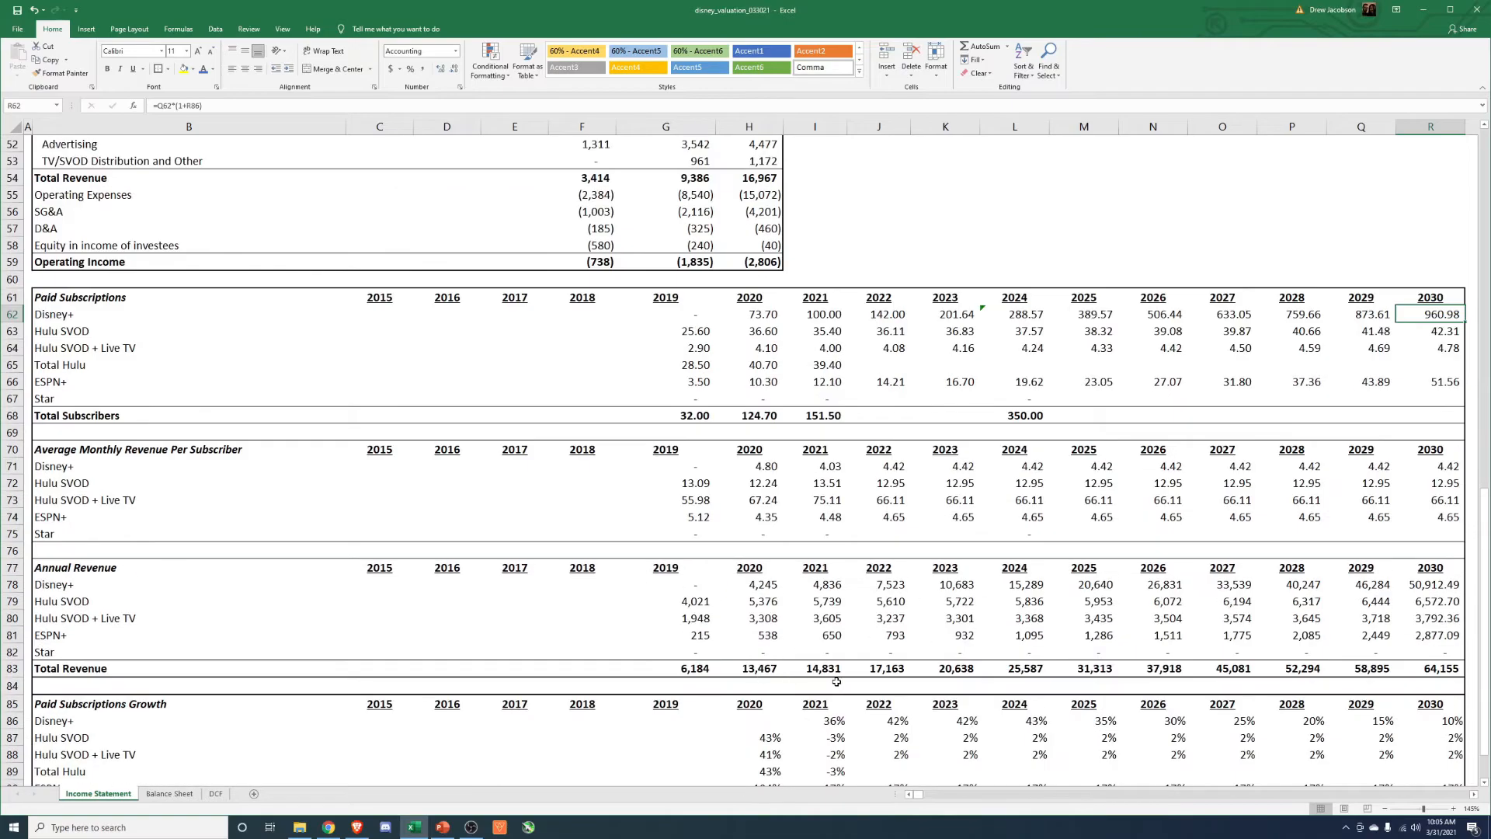
{"action": "left_click", "coordinate": [1098, 619]}
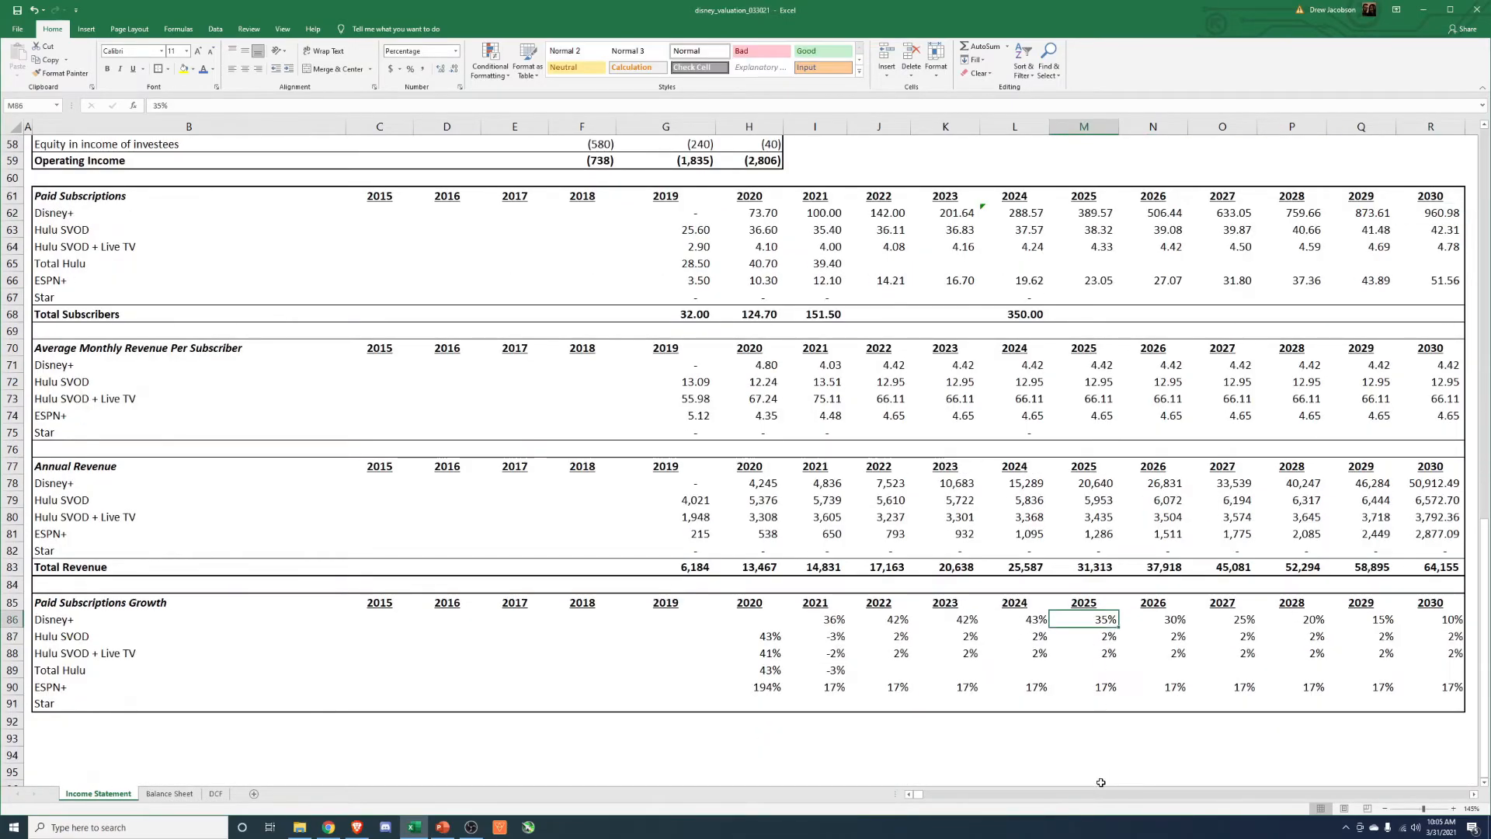
{"action": "type", "text": "25"}
{"action": "key", "text": "Return"}
{"action": "key", "text": "Up"}
{"action": "key", "text": "Right"}
{"action": "key", "text": "Right"}
{"action": "key", "text": "Right"}
{"action": "key", "text": "Right"}
{"action": "key", "text": "Right"}
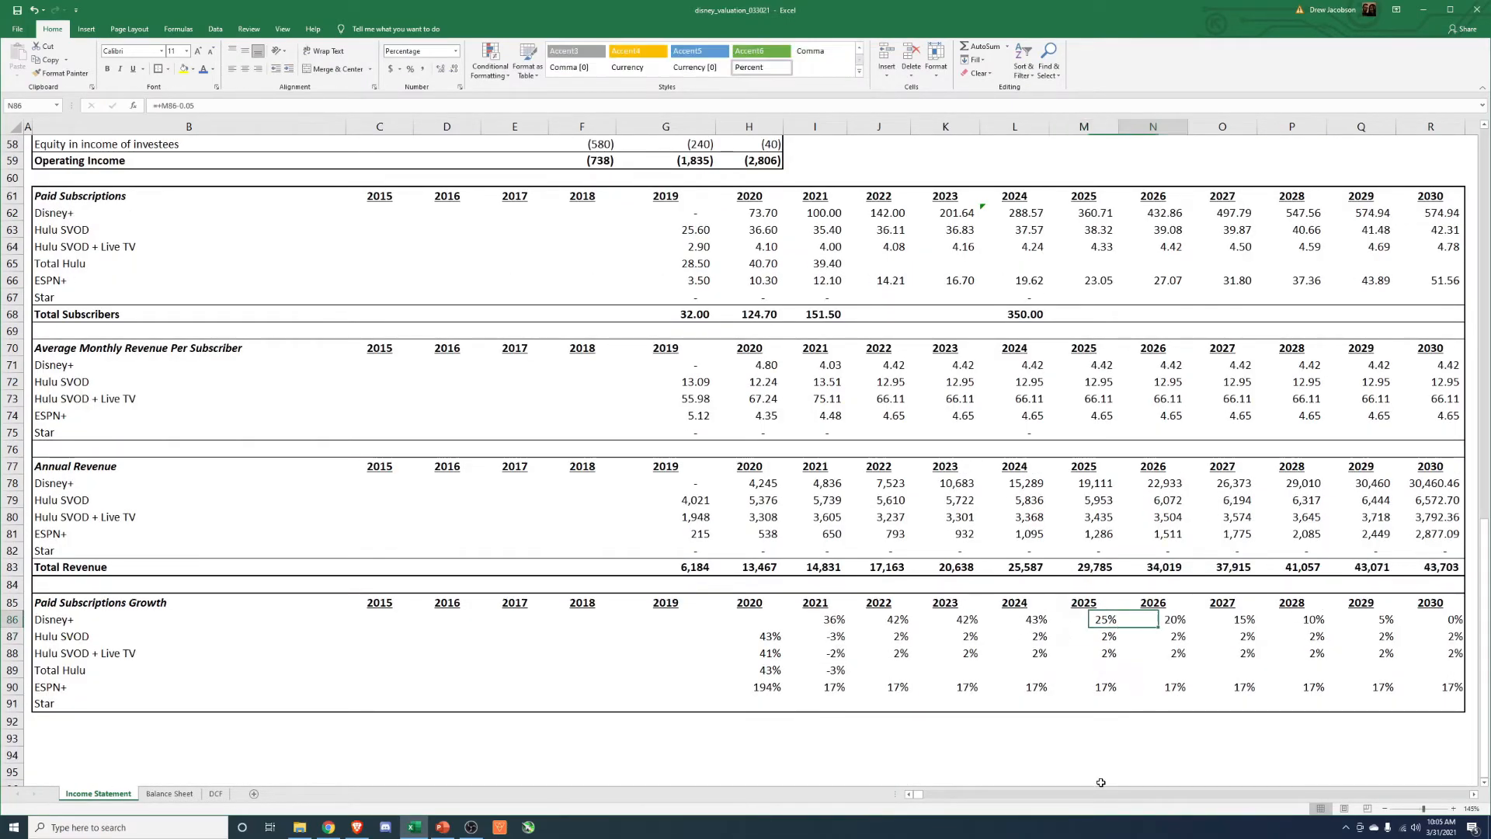
{"action": "left_click", "coordinate": [1404, 215]}
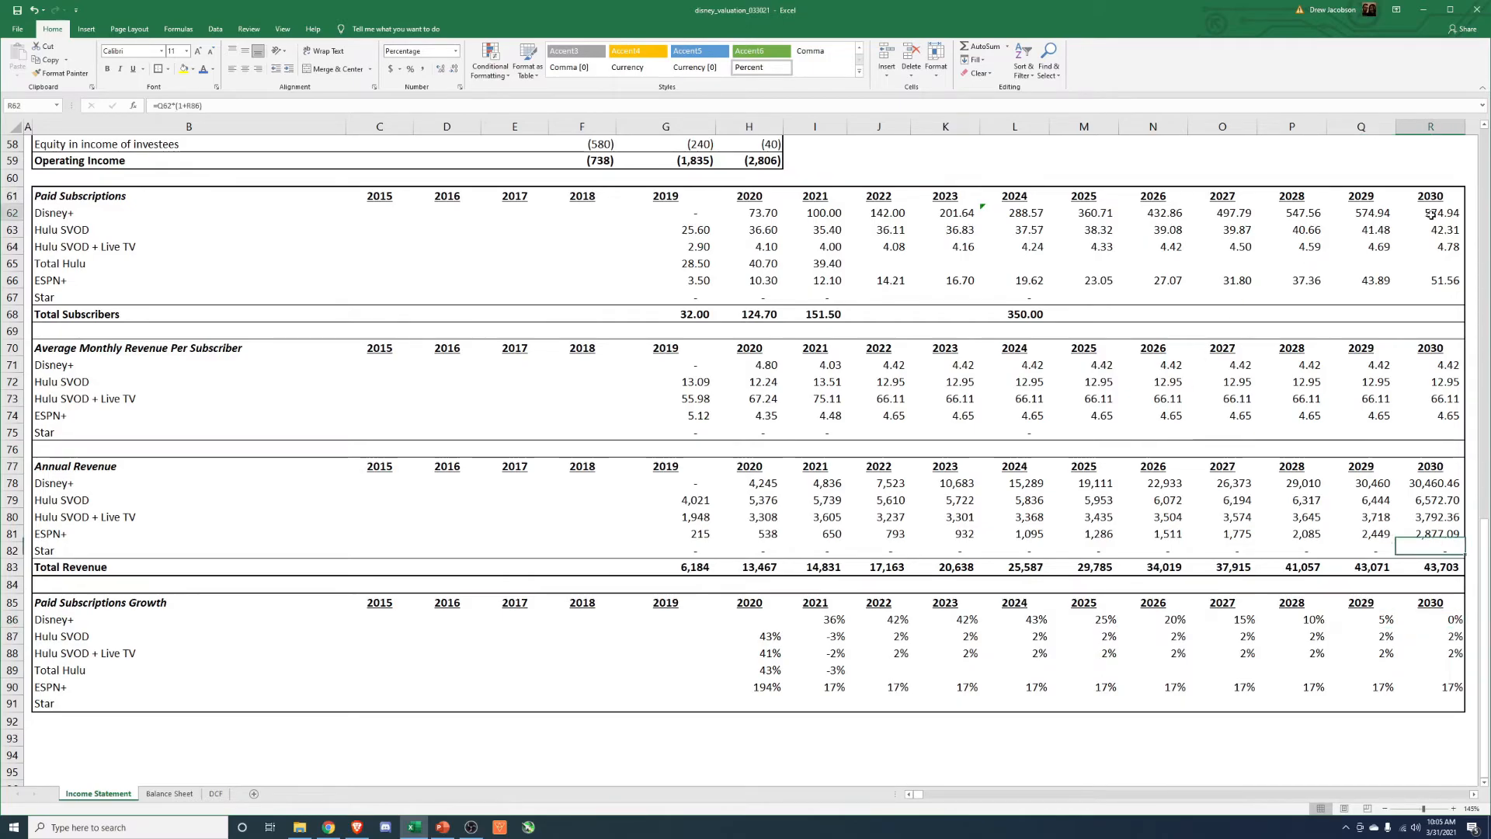
Set the 2025 Disney+ average monthly revenue per subscriber to the formula +L71+.25.
{"action": "left_click", "coordinate": [1016, 366]}
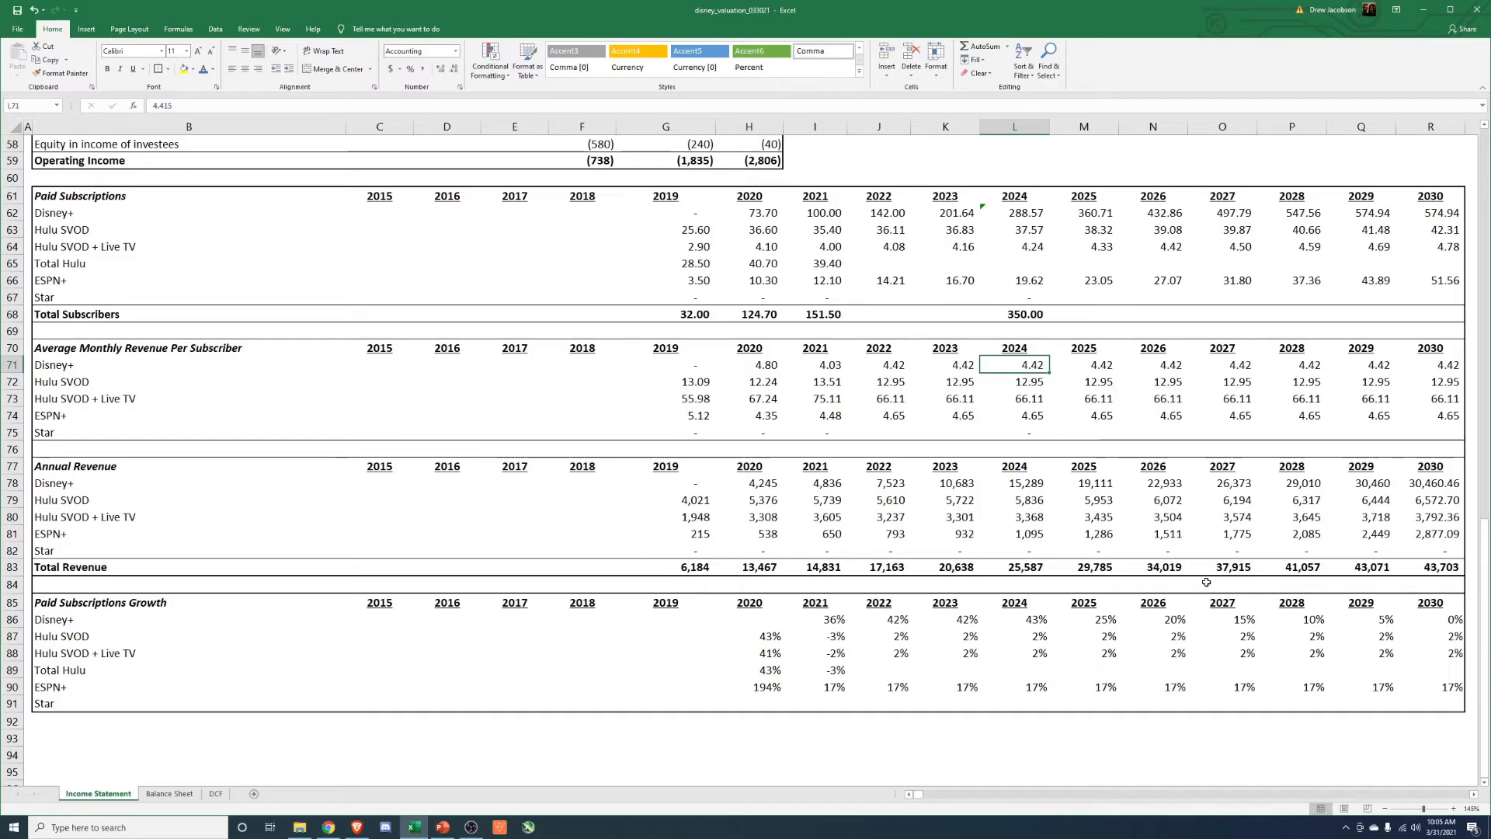
{"action": "key", "text": "Right"}
{"action": "key", "text": "Left"}
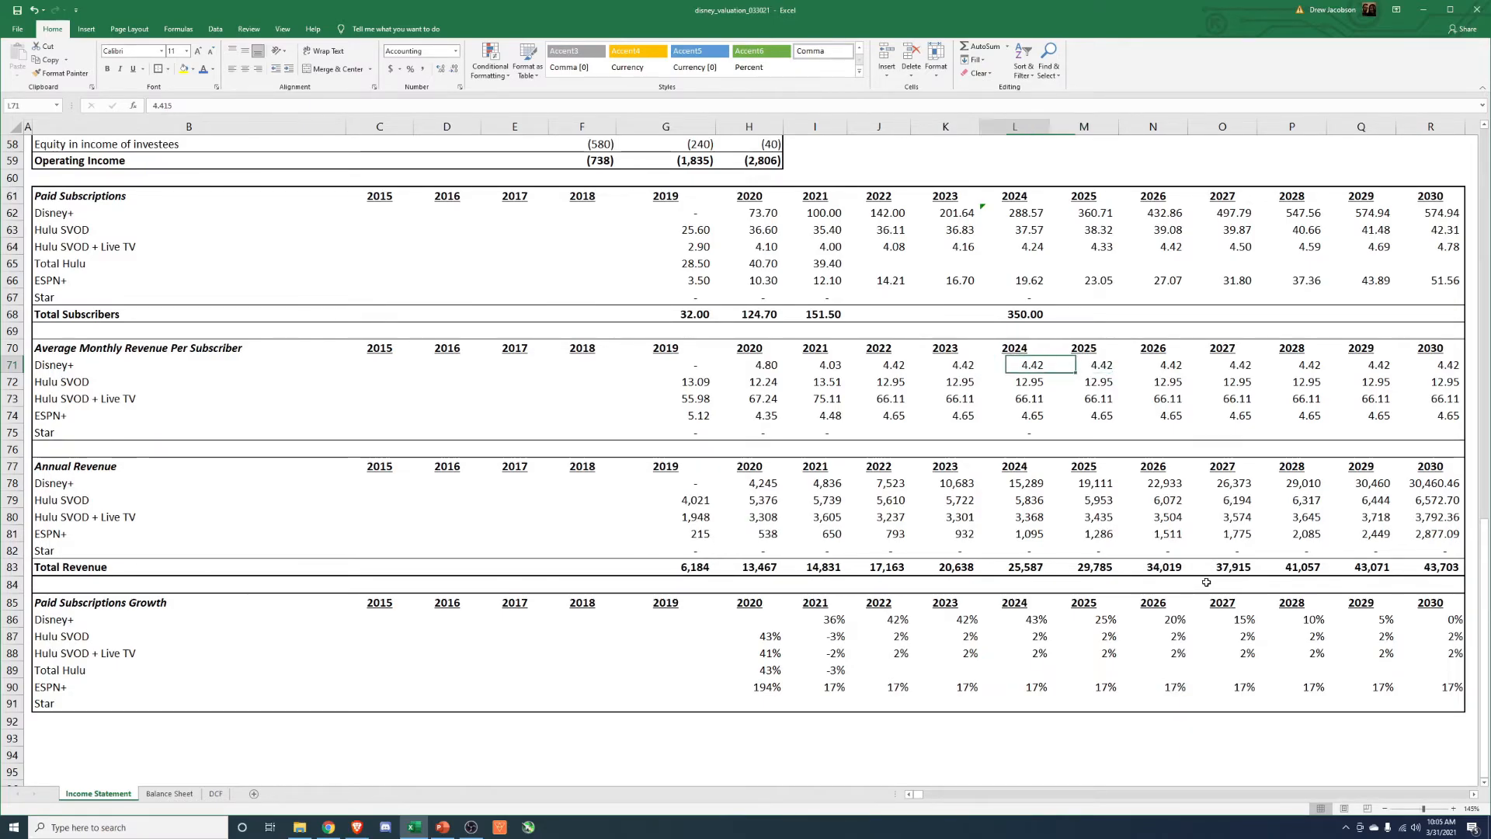
{"action": "key", "text": "Right"}
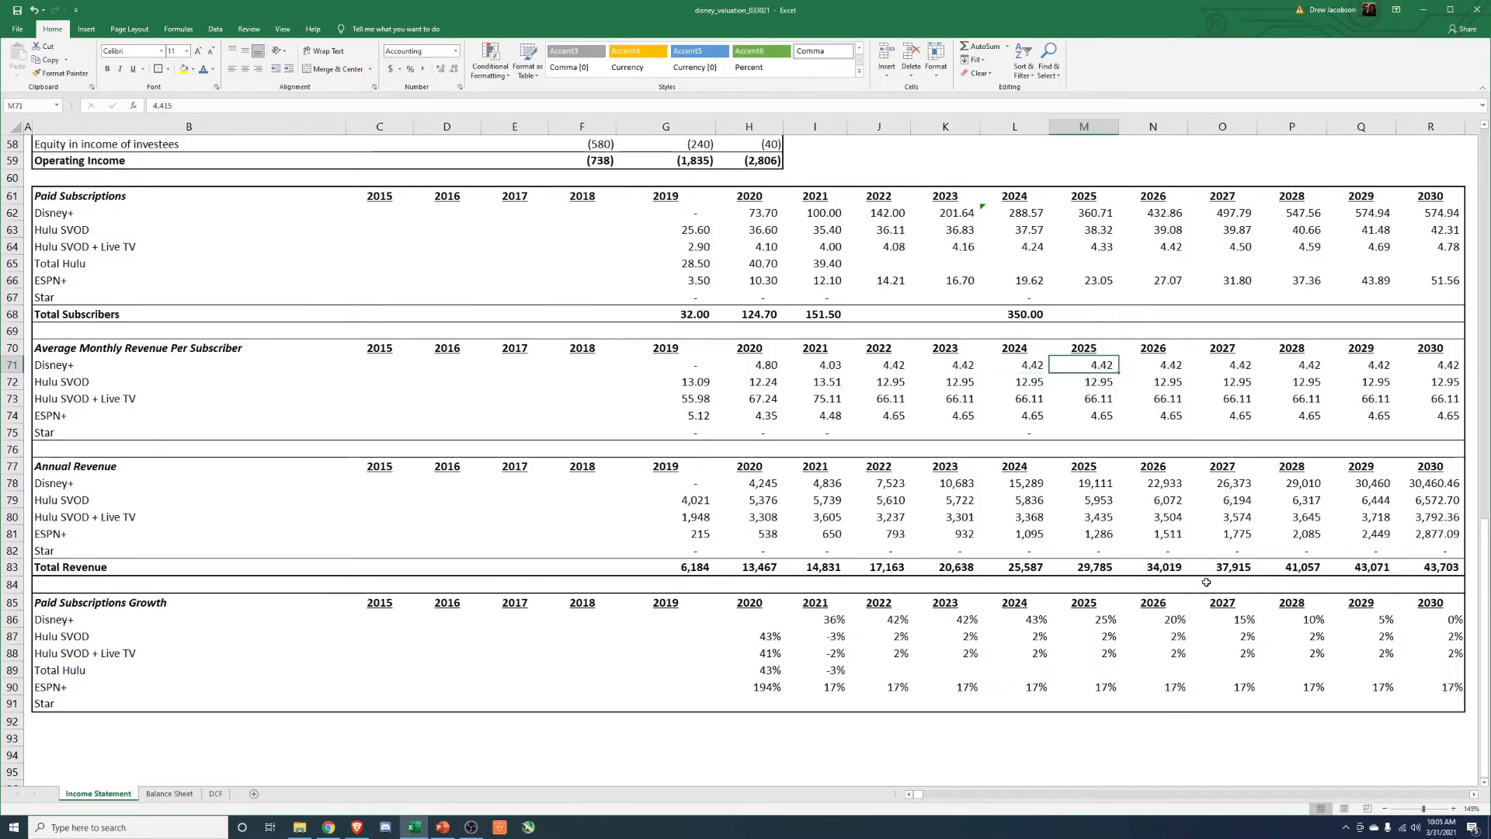
{"action": "type", "text": "+"}
{"action": "key", "text": "Left"}
{"action": "type", "text": "+.25"}
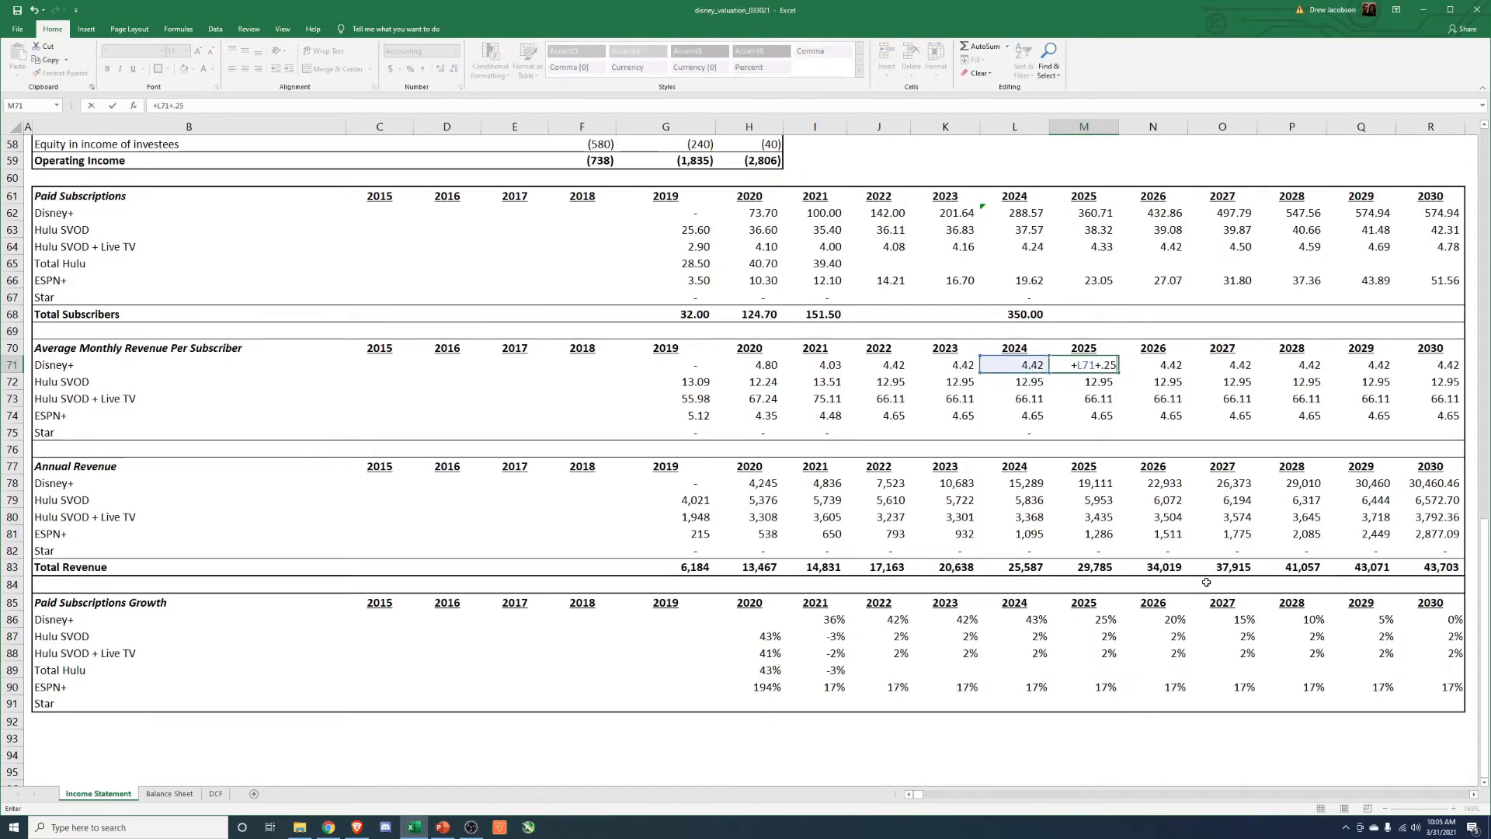
{"action": "key", "text": "Return"}
Copy the 2025 Disney+ monthly revenue per subscriber formula across 2026 through 2030.
{"action": "key", "text": "Up"}
{"action": "key", "text": "ctrl+c"}
{"action": "key", "text": "Right"}
{"action": "key", "text": "shift+Right"}
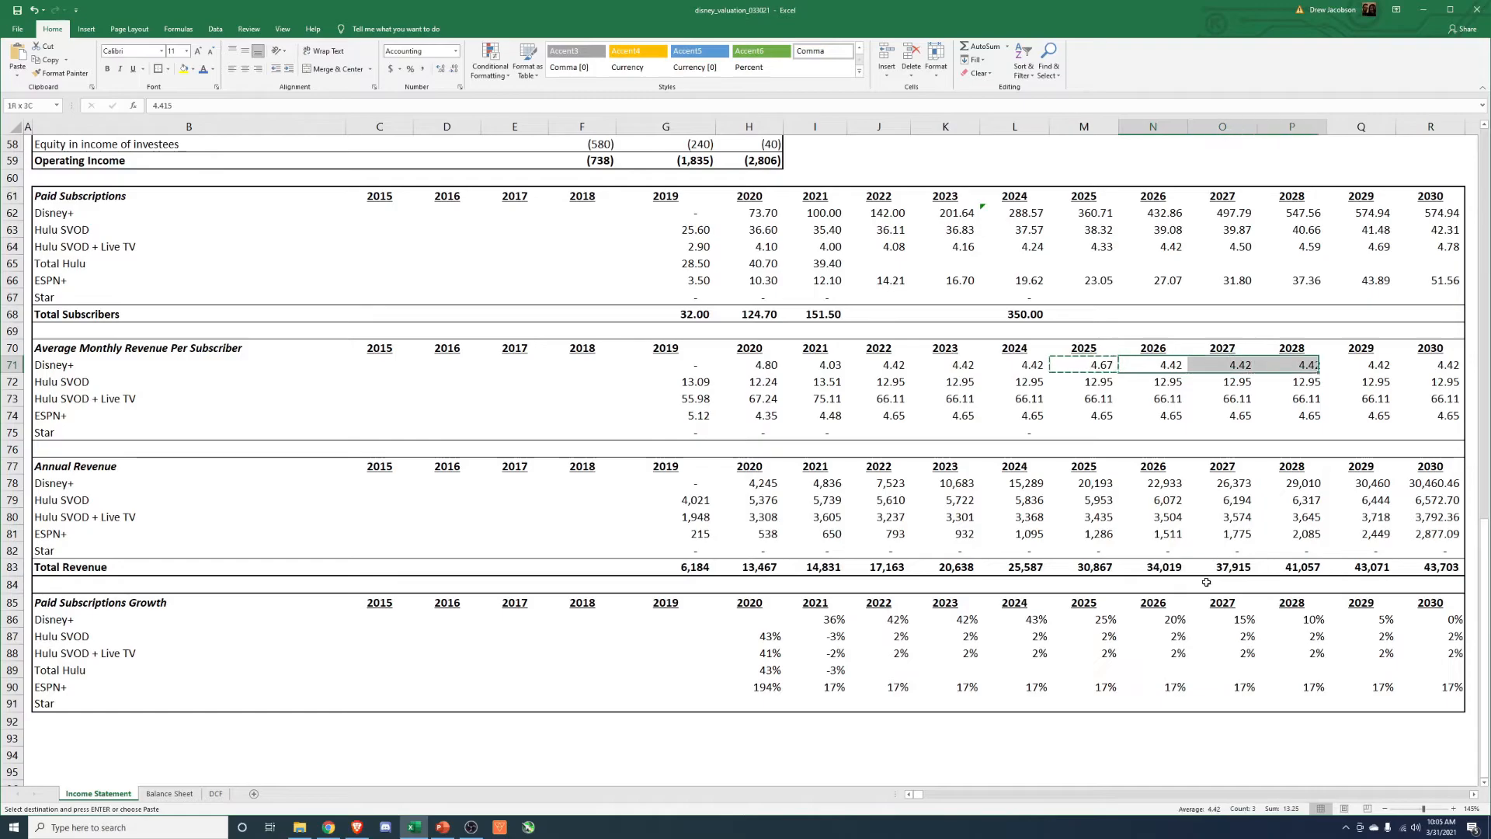
{"action": "key", "text": "shift+Right"}
{"action": "key", "text": "shift+Right"}
{"action": "key", "text": "shift+Right"}
{"action": "key", "text": "Return"}
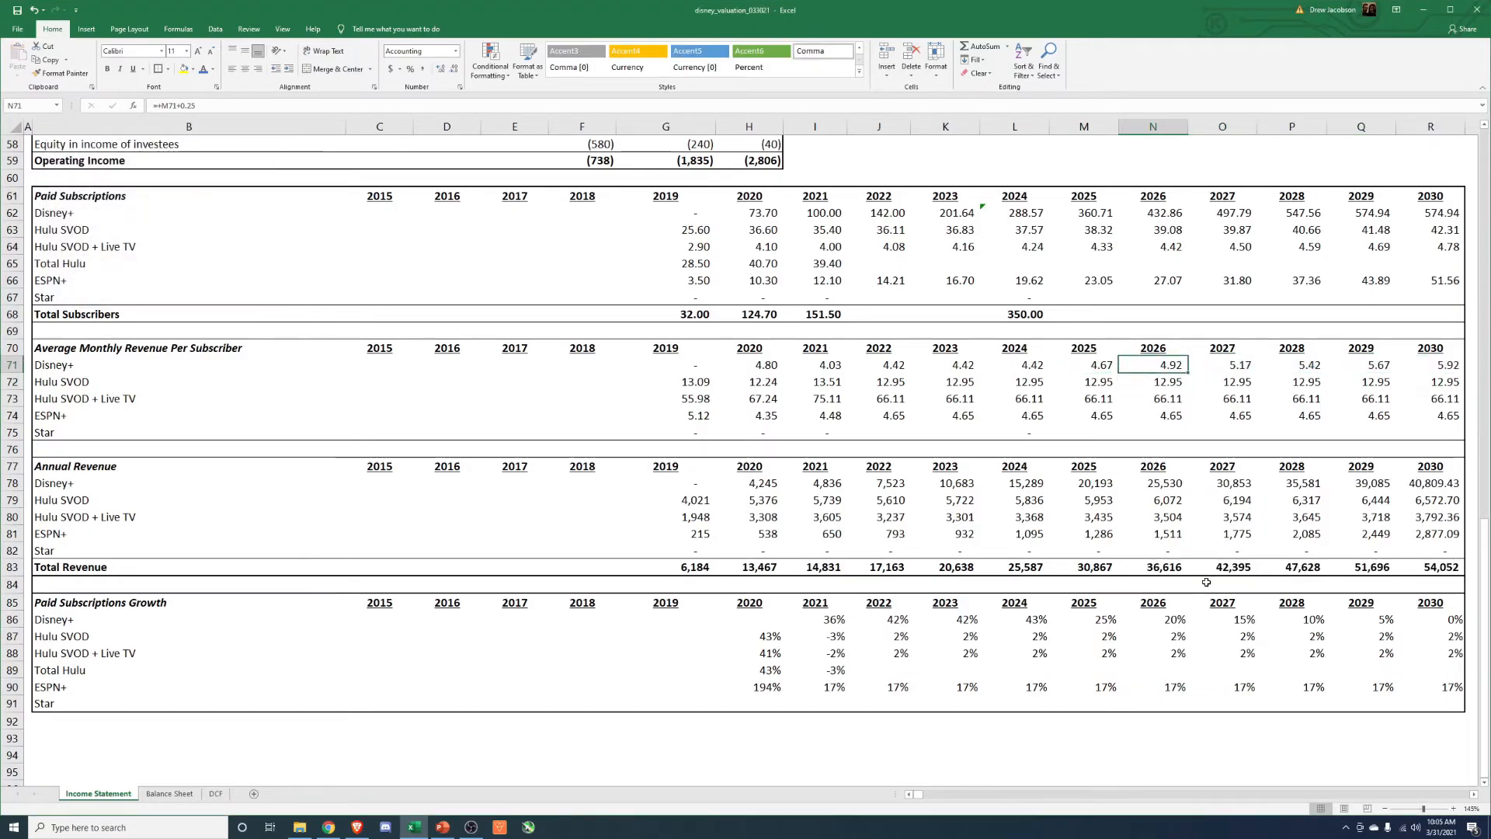
Check the 2030 Disney+ revenue per subscriber and paid subscriptions, and look over the revenue growth projections.
{"action": "scroll", "coordinate": [1203, 579], "scroll_direction": "up", "scroll_amount": 1}
{"action": "left_click", "coordinate": [1438, 416]}
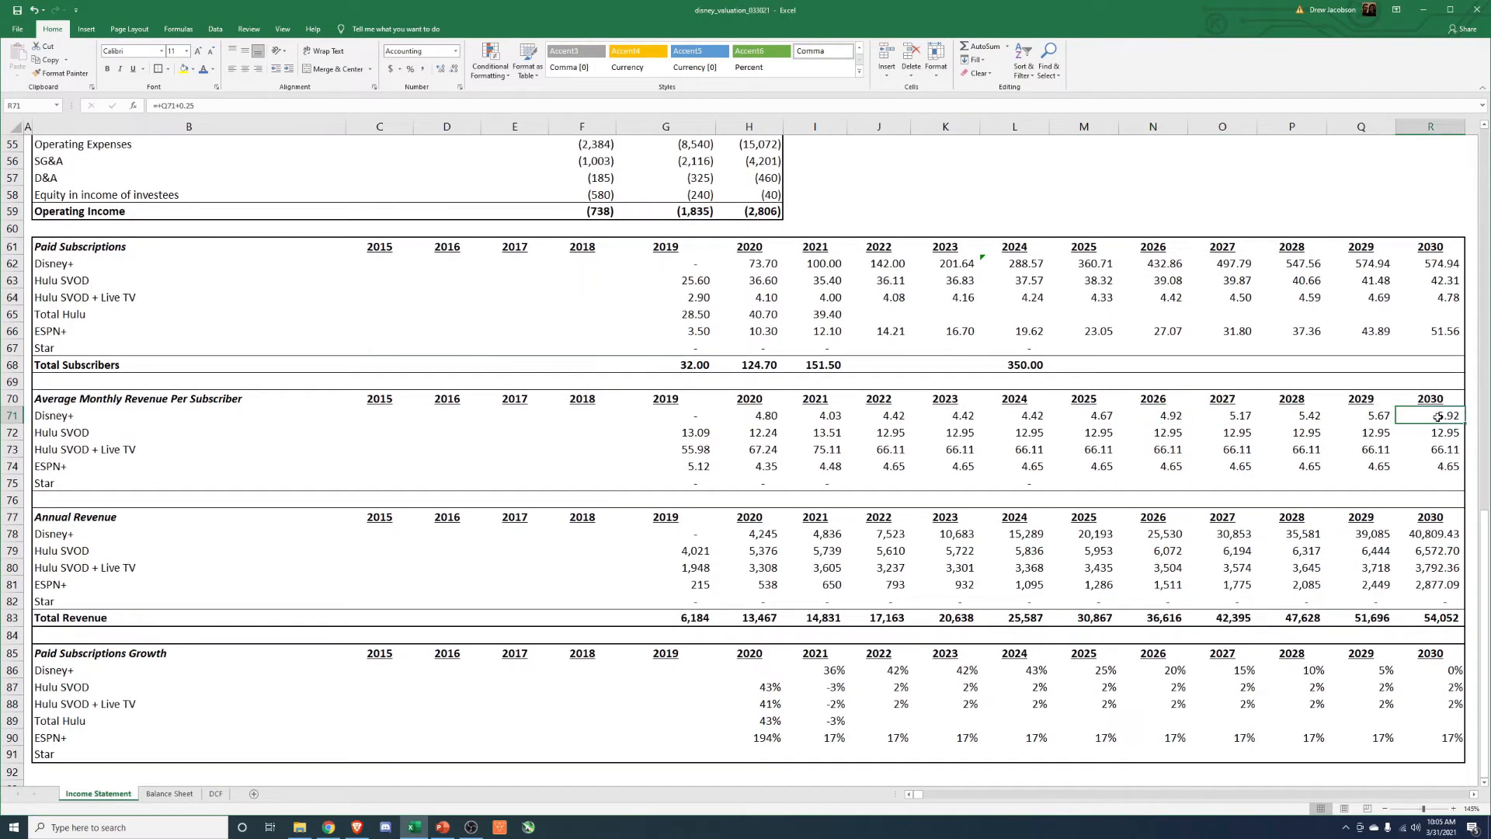
{"action": "left_click", "coordinate": [1435, 264]}
{"action": "scroll", "coordinate": [1320, 466], "scroll_direction": "up", "scroll_amount": 5}
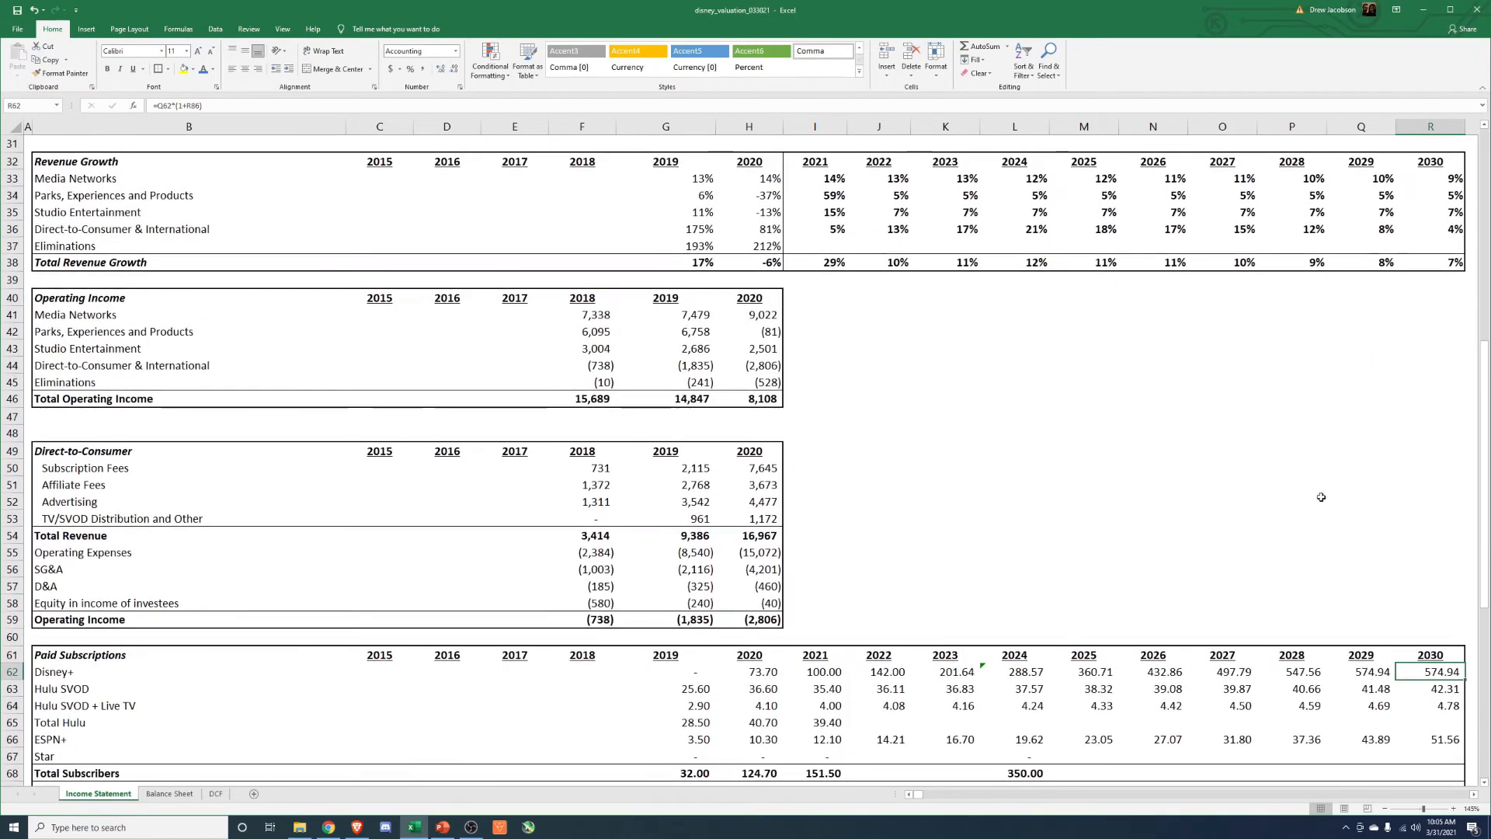
Examine the DCF sheet's perpetuity growth valuation, covering WACC, terminal growth rate, equity value and the WACC versus perpetuity growth sensitivity table.
{"action": "scroll", "coordinate": [1056, 769], "scroll_direction": "down", "scroll_amount": 6}
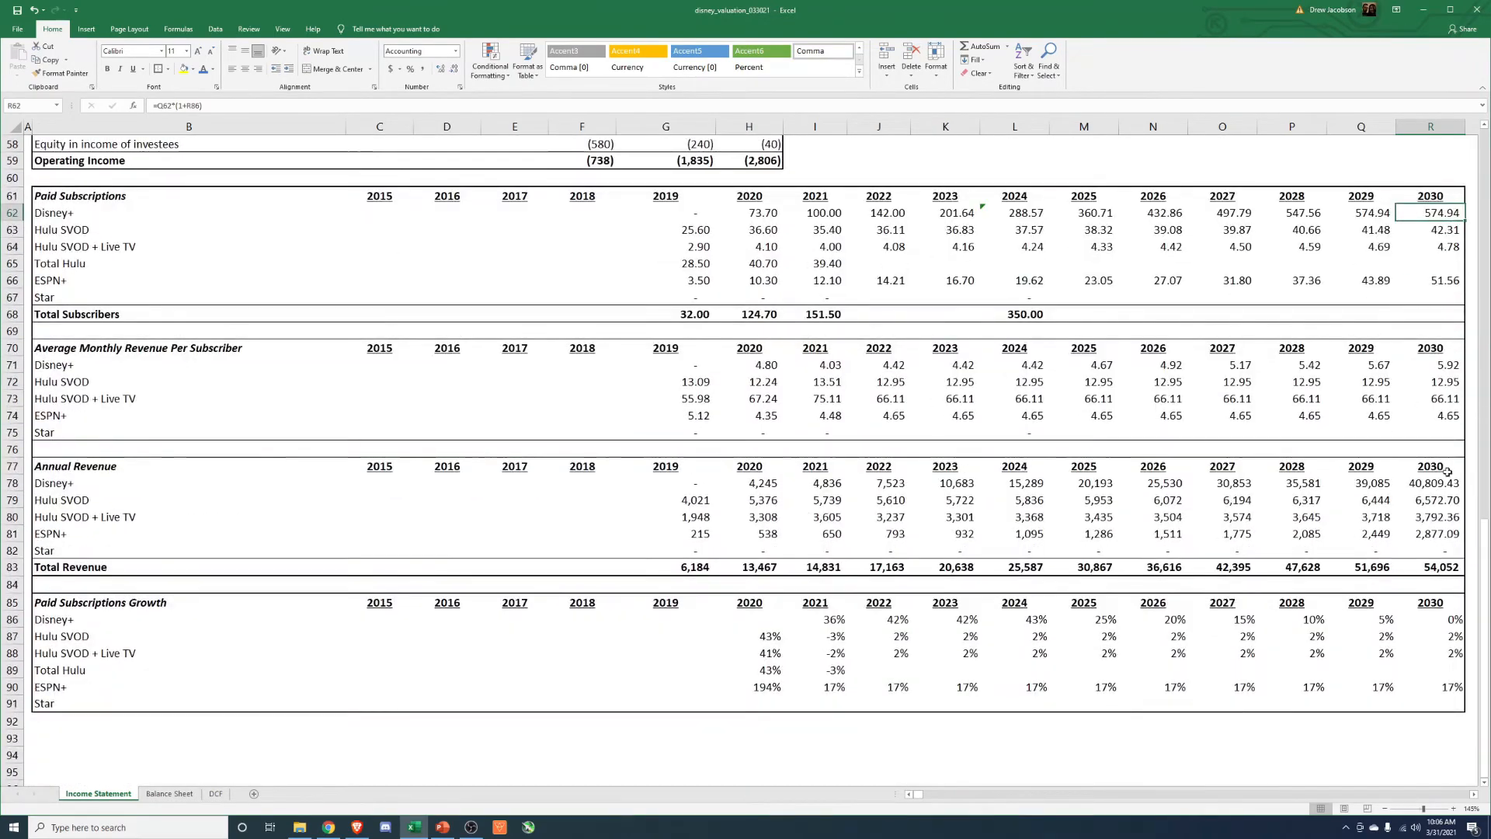
{"action": "left_click", "coordinate": [216, 793]}
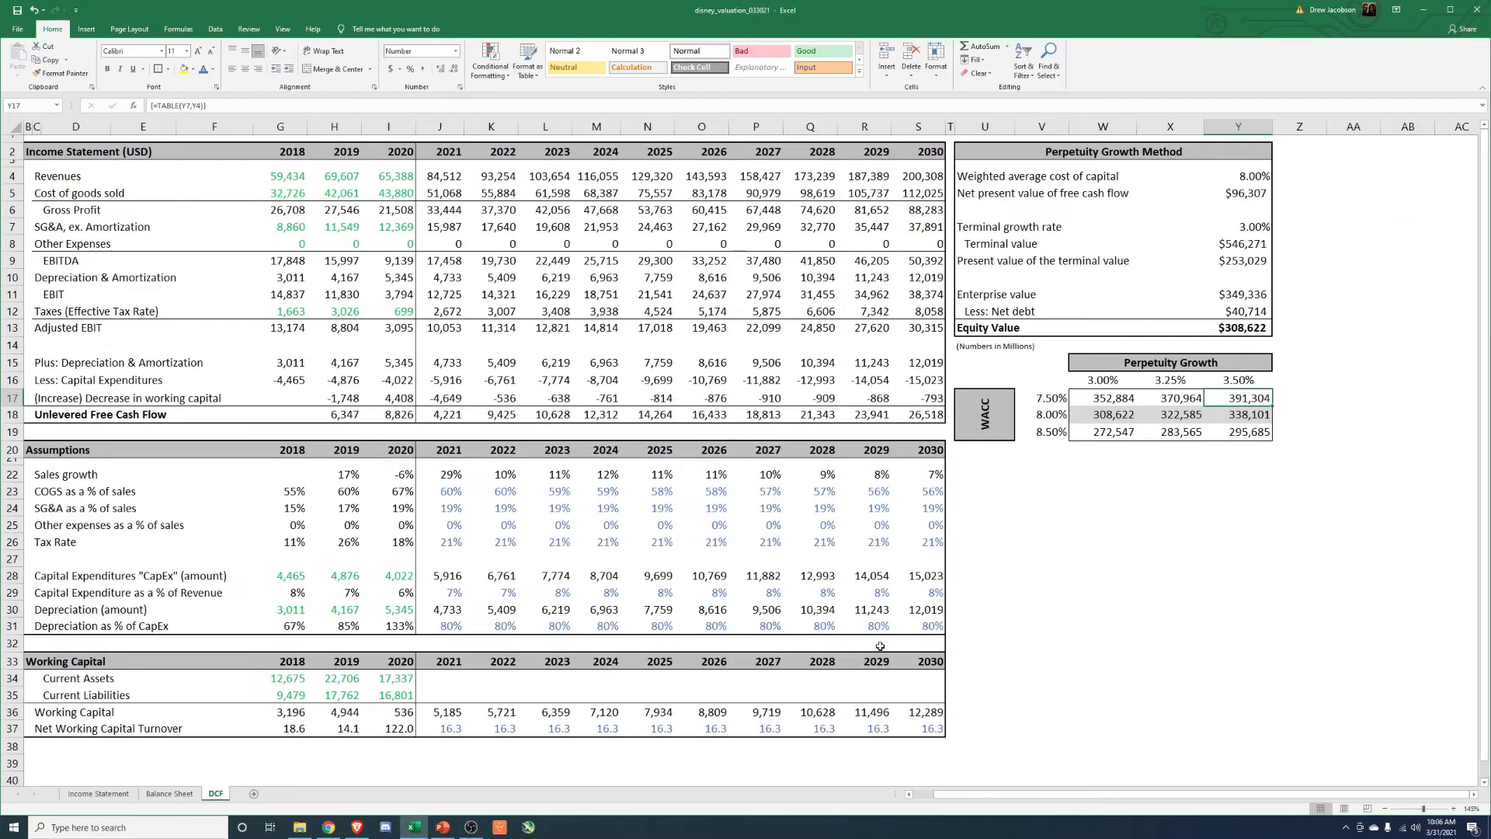
{"action": "left_click", "coordinate": [1114, 437]}
{"action": "left_click", "coordinate": [1249, 417]}
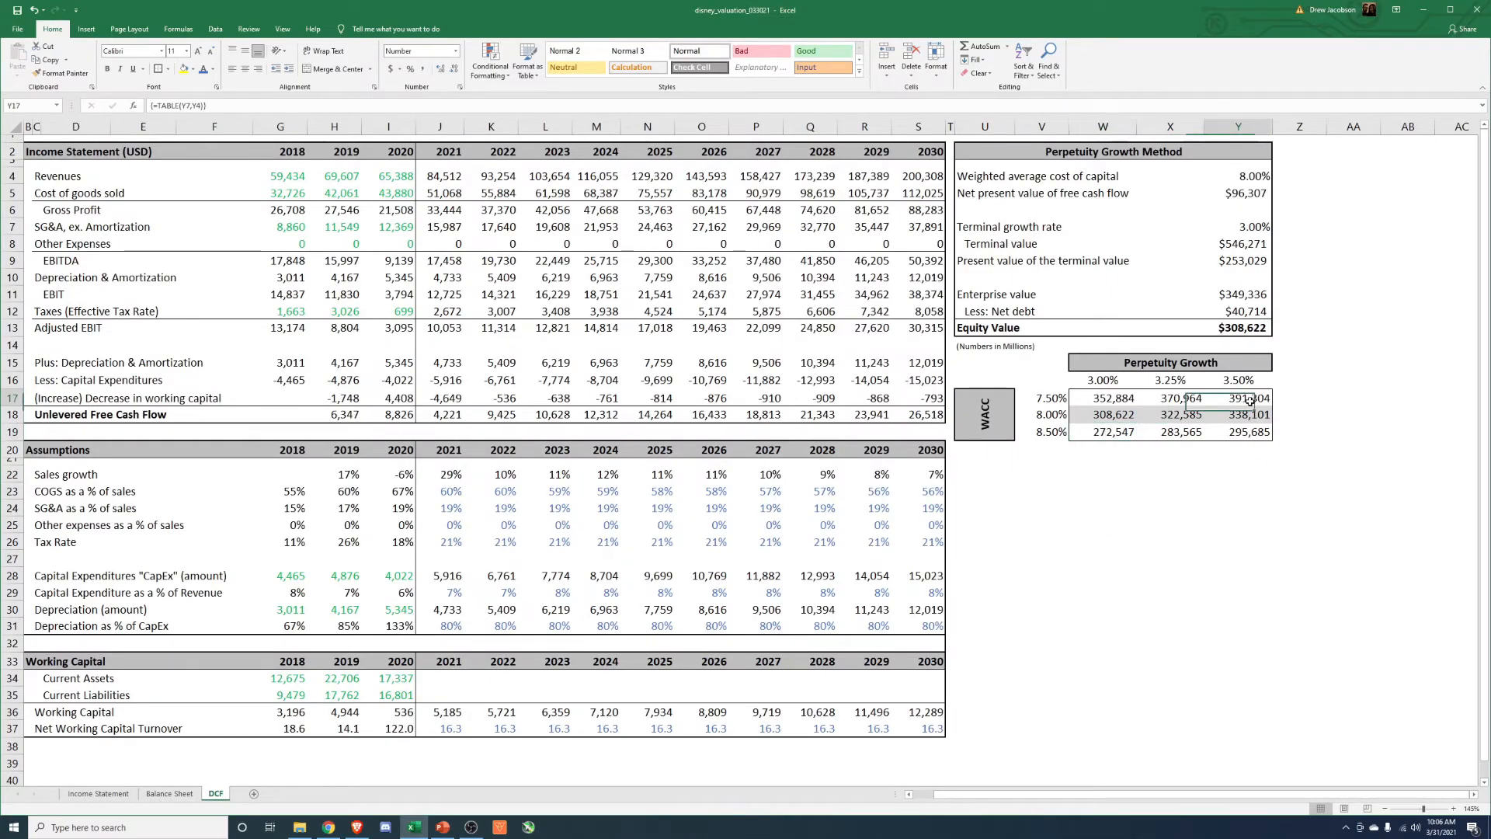
{"action": "left_click", "coordinate": [1232, 329]}
{"action": "left_click", "coordinate": [1253, 226]}
{"action": "left_click", "coordinate": [1249, 179]}
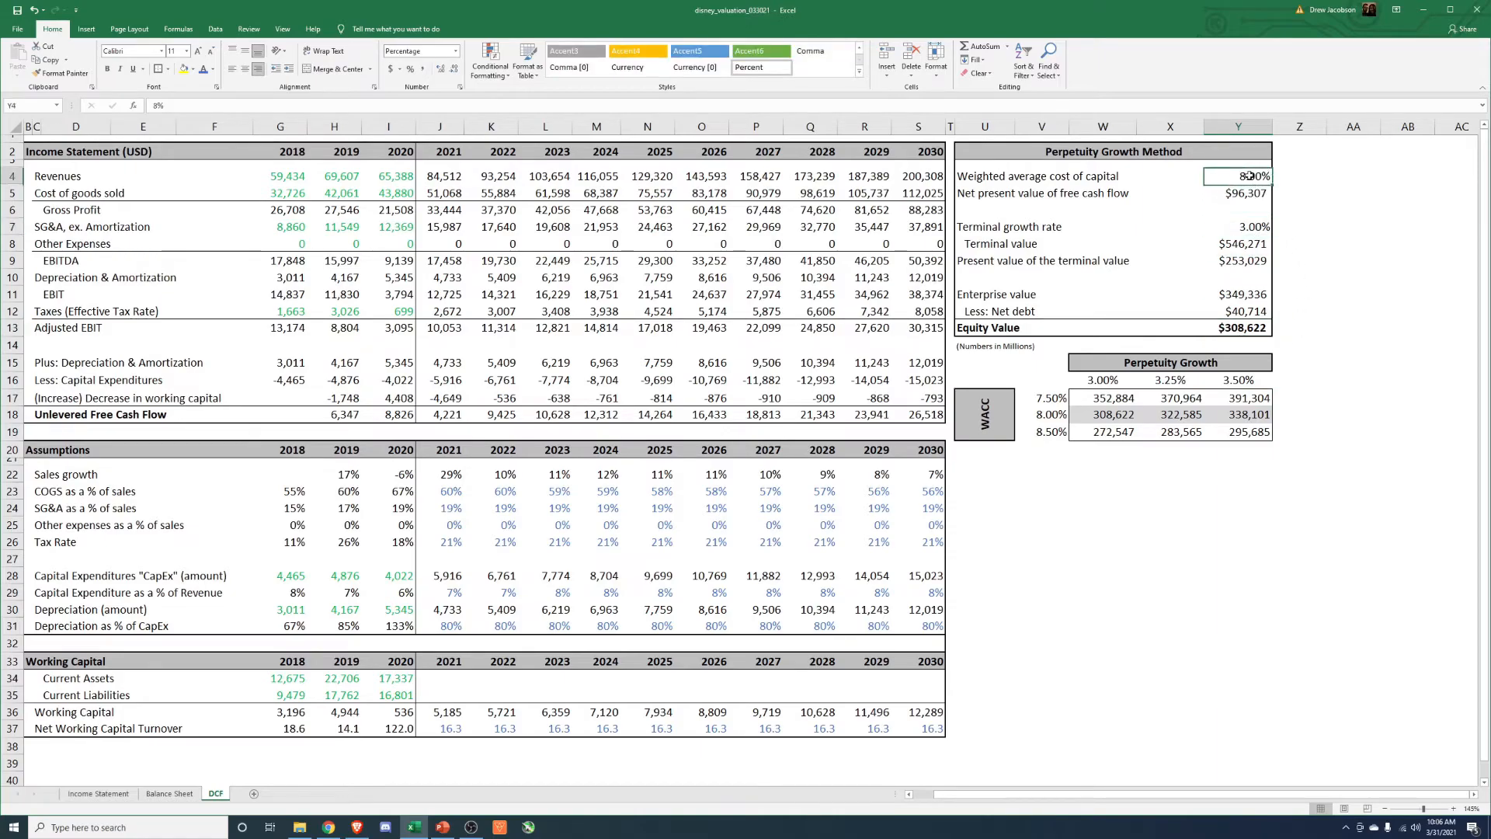
{"action": "left_click", "coordinate": [1178, 414]}
{"action": "key", "text": "Left"}
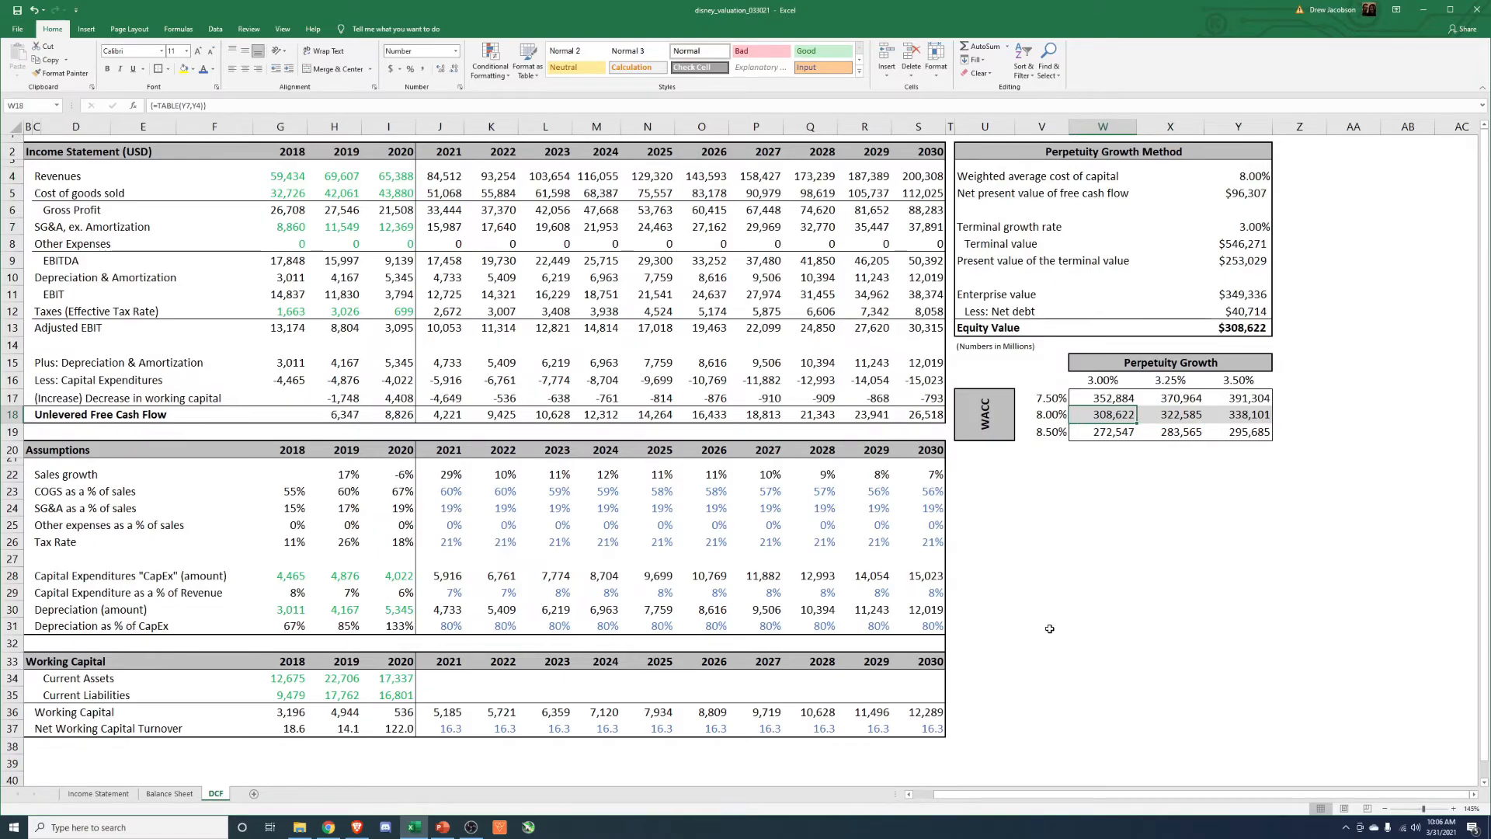
Review the Disney+ paid subscriptions from 2020 through 2030 on the Income Statement sheet and compare the 2019 and 2024 total subscribers.
{"action": "left_click", "coordinate": [83, 794]}
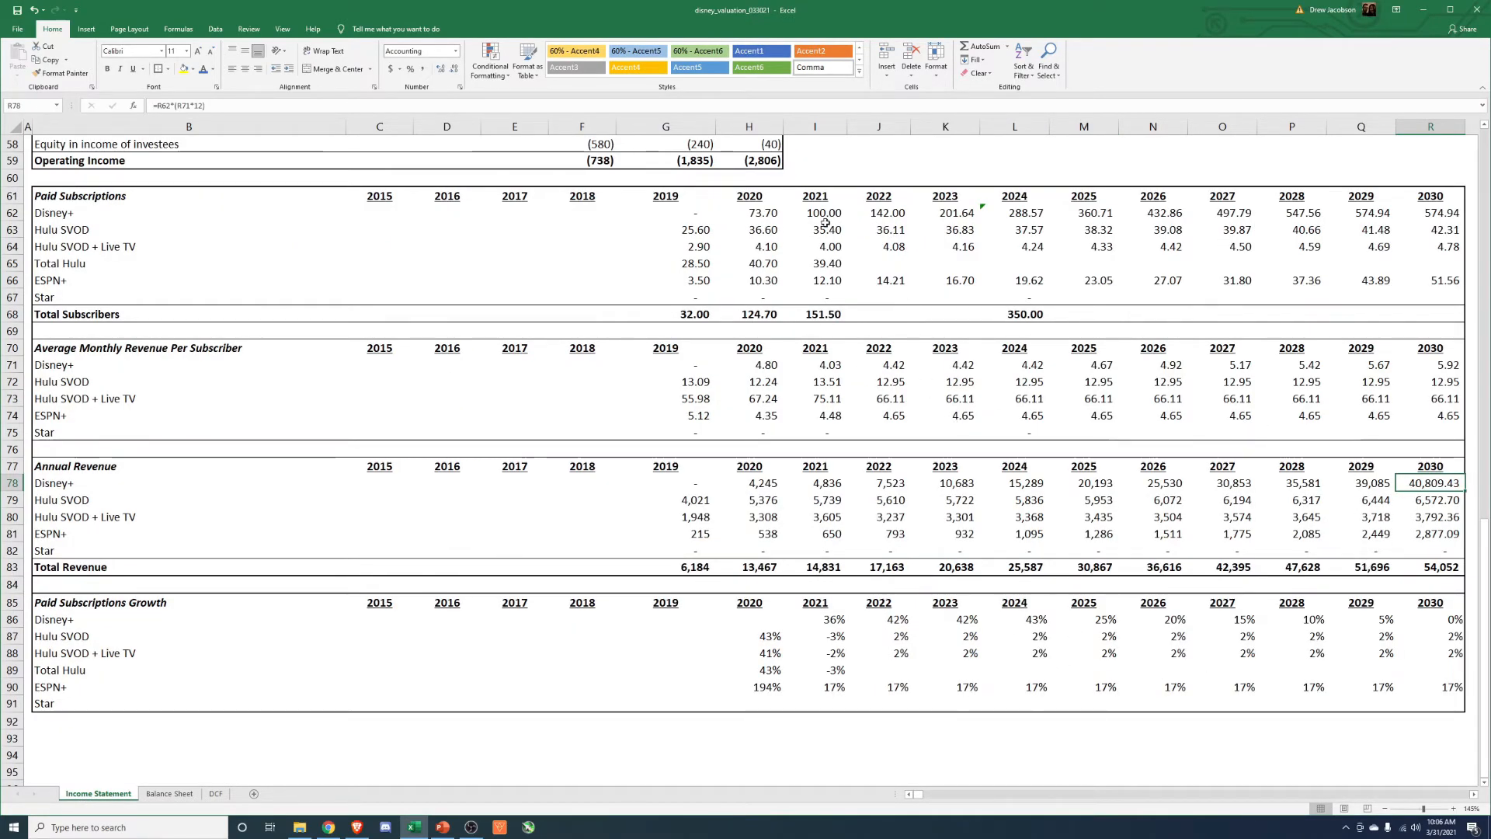
{"action": "left_click_drag", "start_coordinate": [757, 214], "coordinate": [1445, 215]}
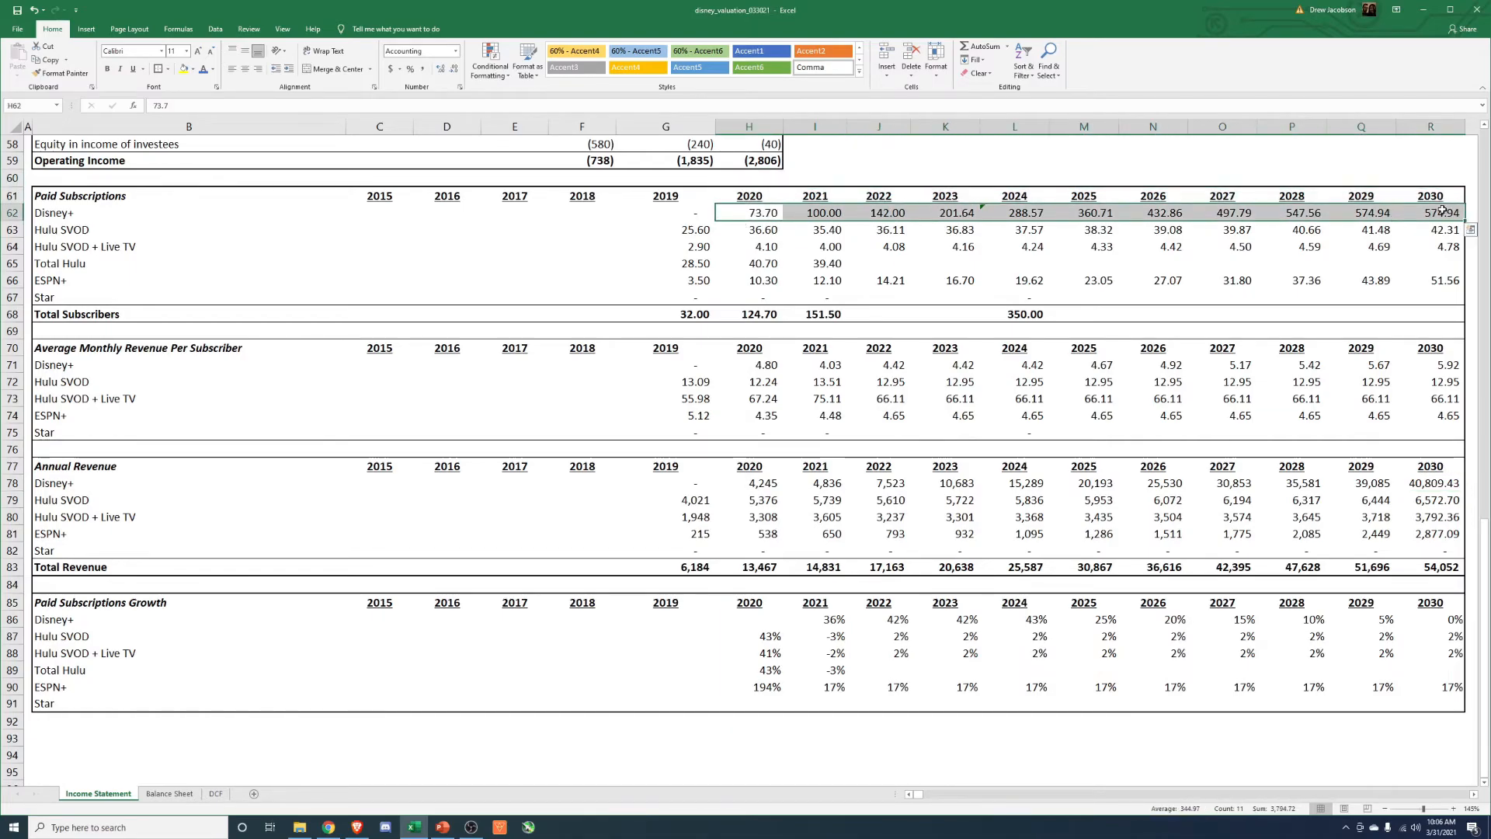
{"action": "left_click", "coordinate": [1443, 211]}
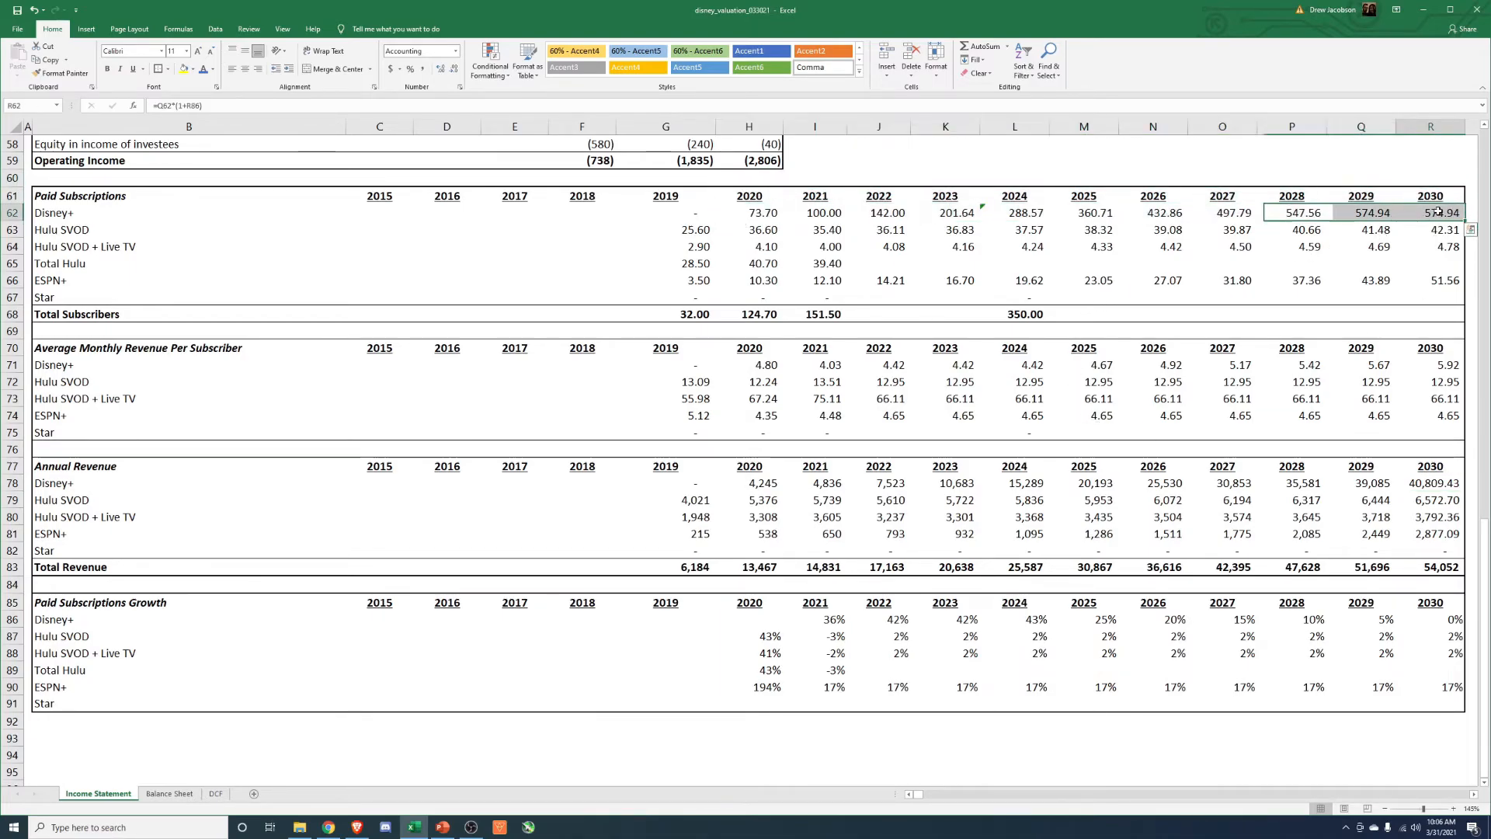
{"action": "left_click_drag", "start_coordinate": [773, 213], "coordinate": [1444, 213]}
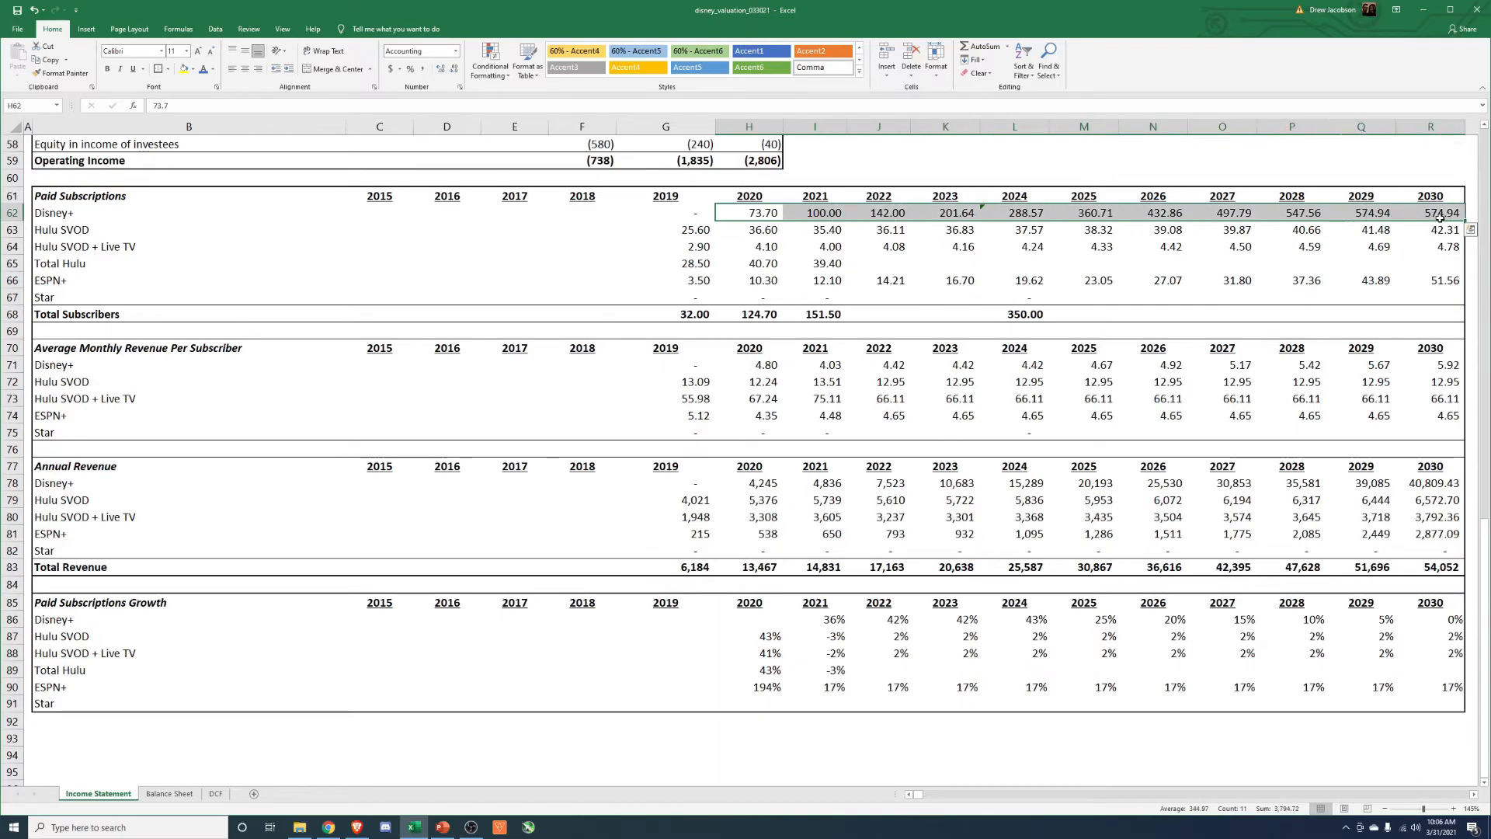
{"action": "left_click", "coordinate": [1443, 213]}
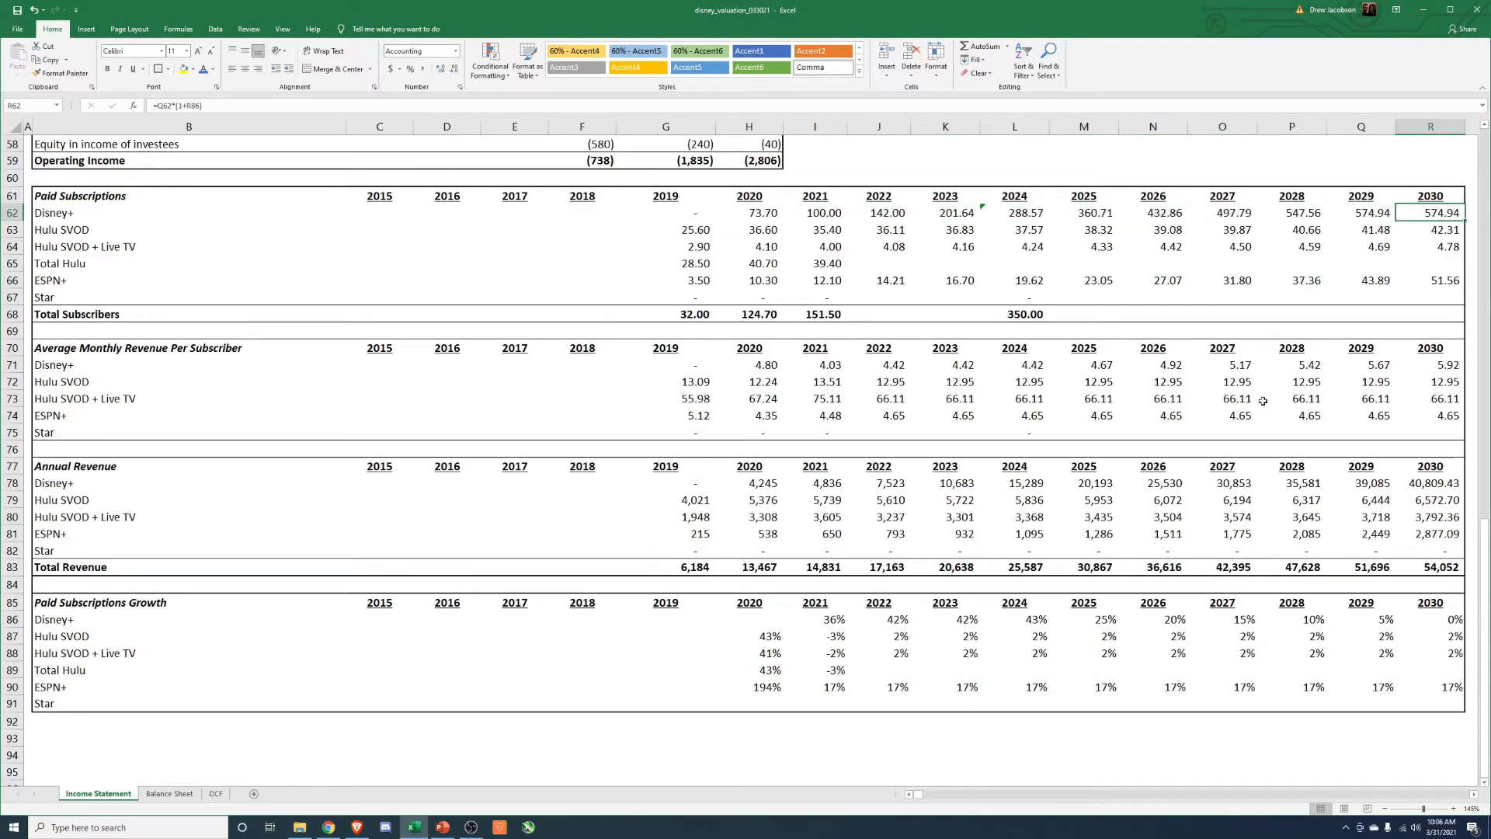
{"action": "left_click", "coordinate": [691, 315]}
{"action": "left_click", "coordinate": [1018, 314]}
{"action": "left_click", "coordinate": [1015, 198]}
{"action": "left_click_drag", "start_coordinate": [1015, 198], "coordinate": [1018, 315]}
{"action": "left_click_drag", "start_coordinate": [697, 199], "coordinate": [702, 314]}
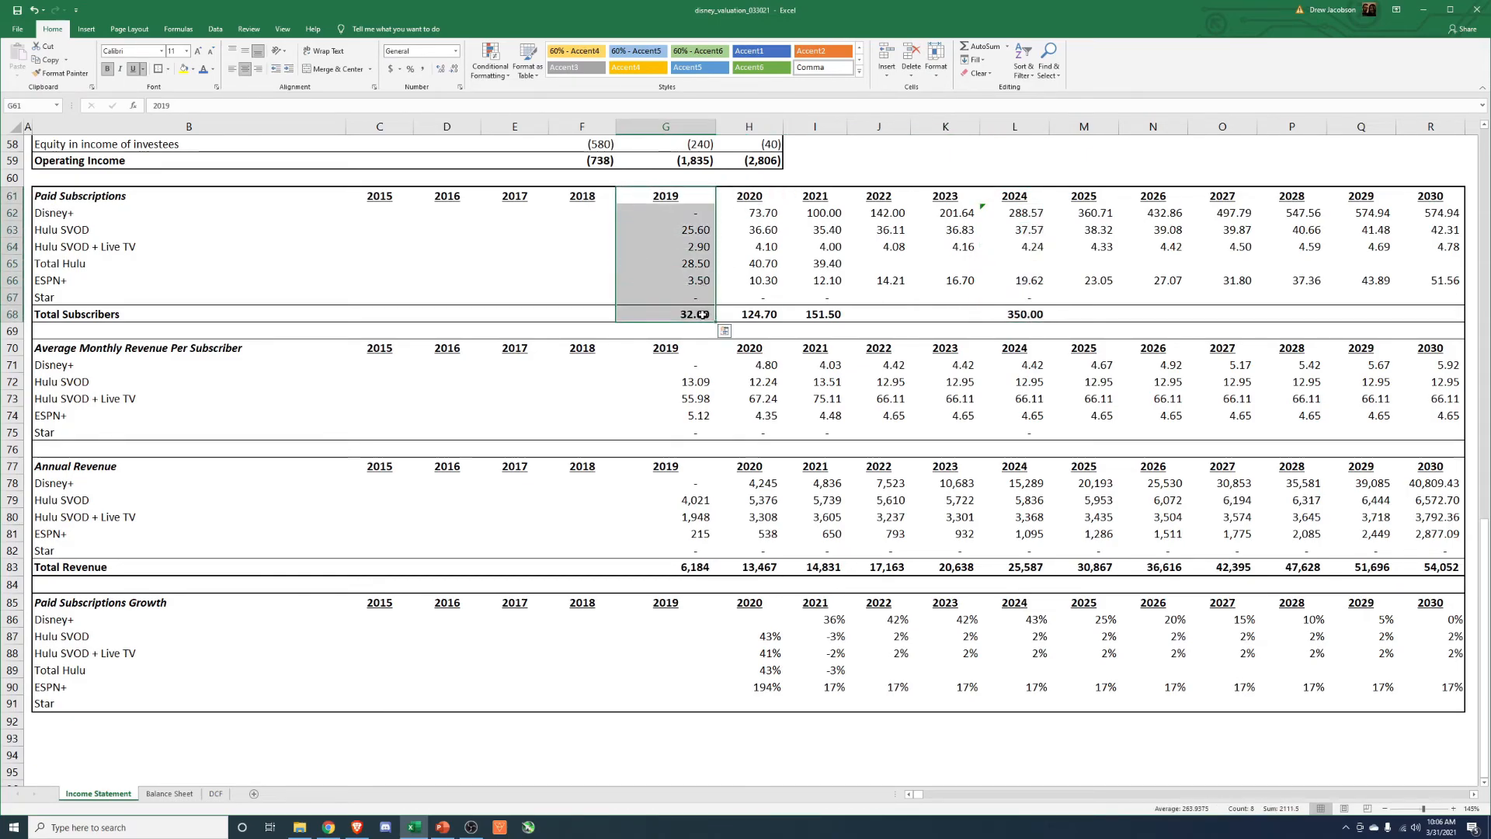
{"action": "left_click_drag", "start_coordinate": [1018, 314], "coordinate": [1423, 205]}
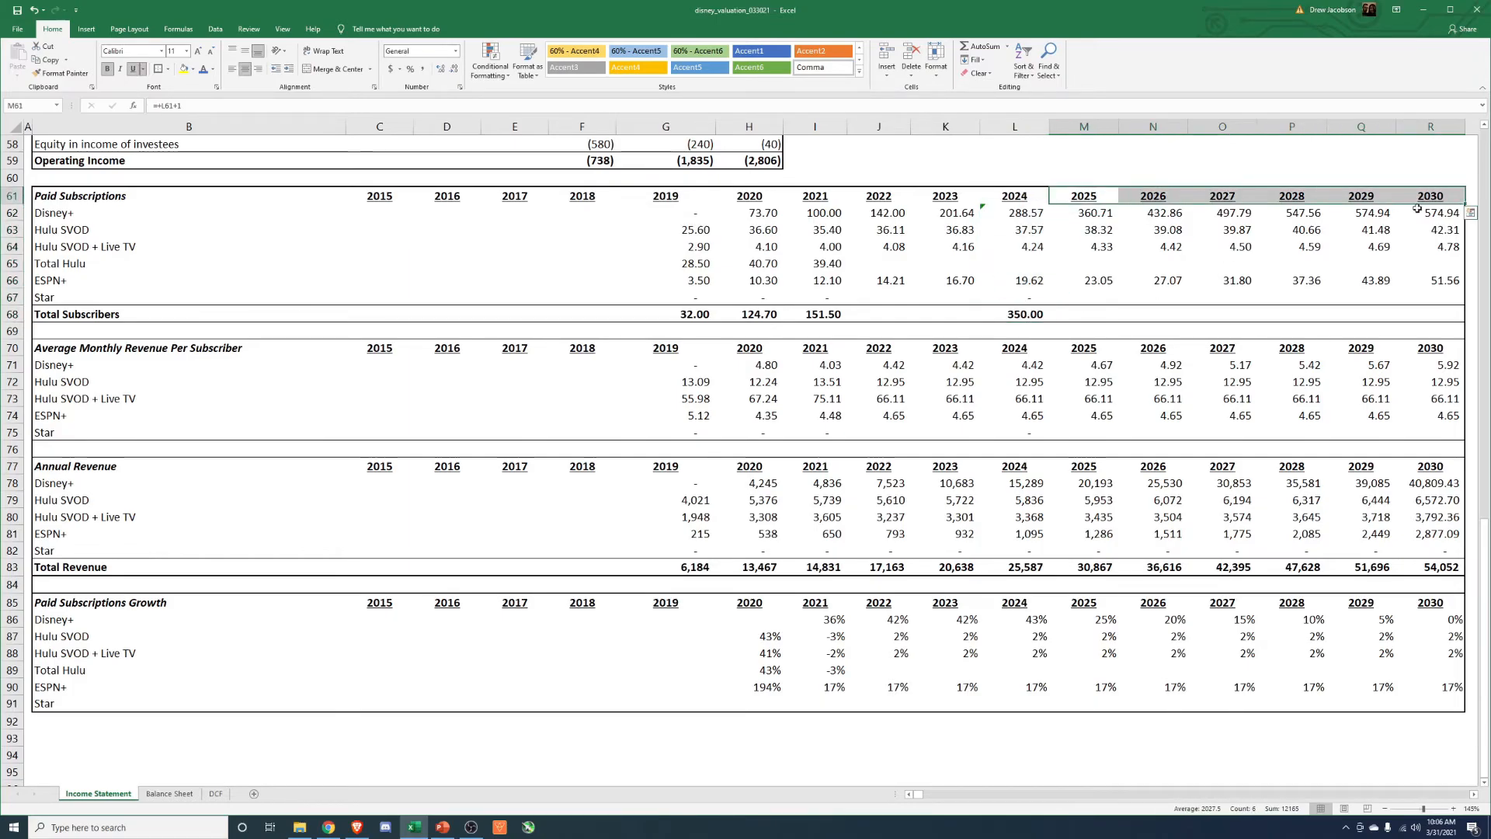
{"action": "left_click", "coordinate": [1433, 212]}
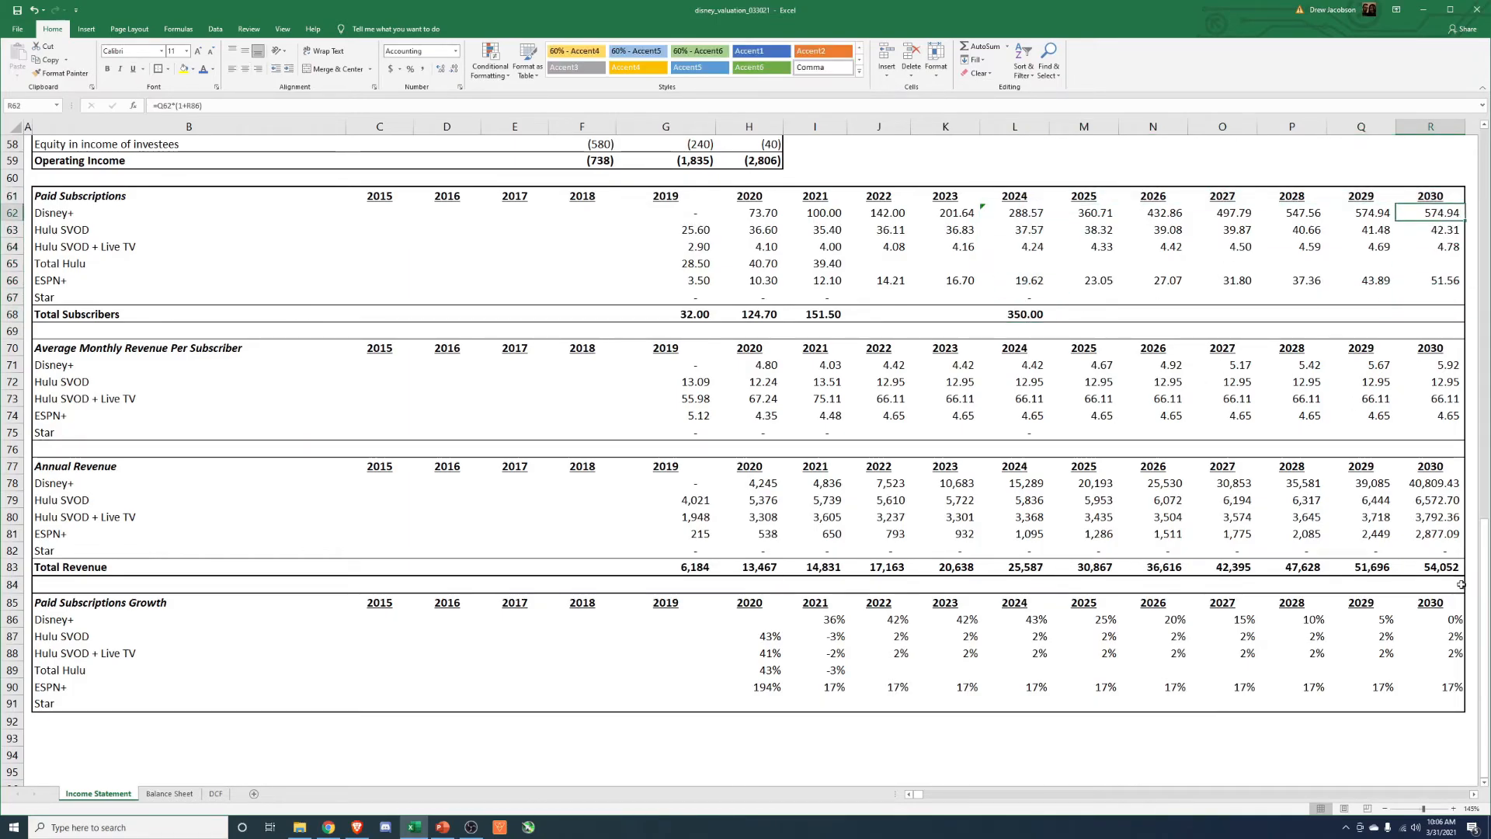
Review the 2022–2030 Disney+ monthly revenue per subscriber and the segment revenue projections, and return to the DCF sheet.
{"action": "left_click_drag", "start_coordinate": [881, 365], "coordinate": [1444, 367]}
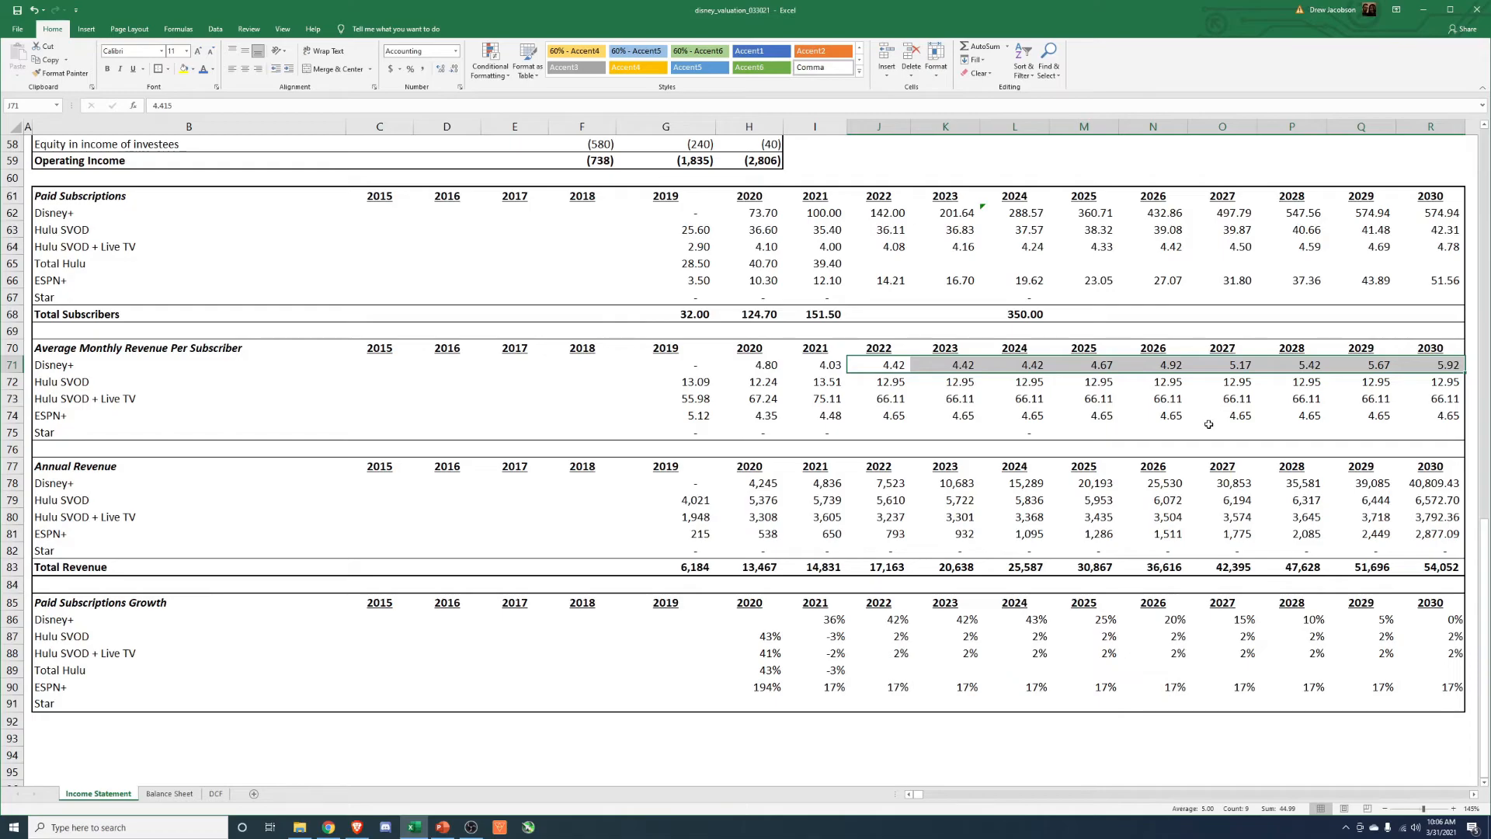
{"action": "scroll", "coordinate": [785, 586], "scroll_direction": "up", "scroll_amount": 19}
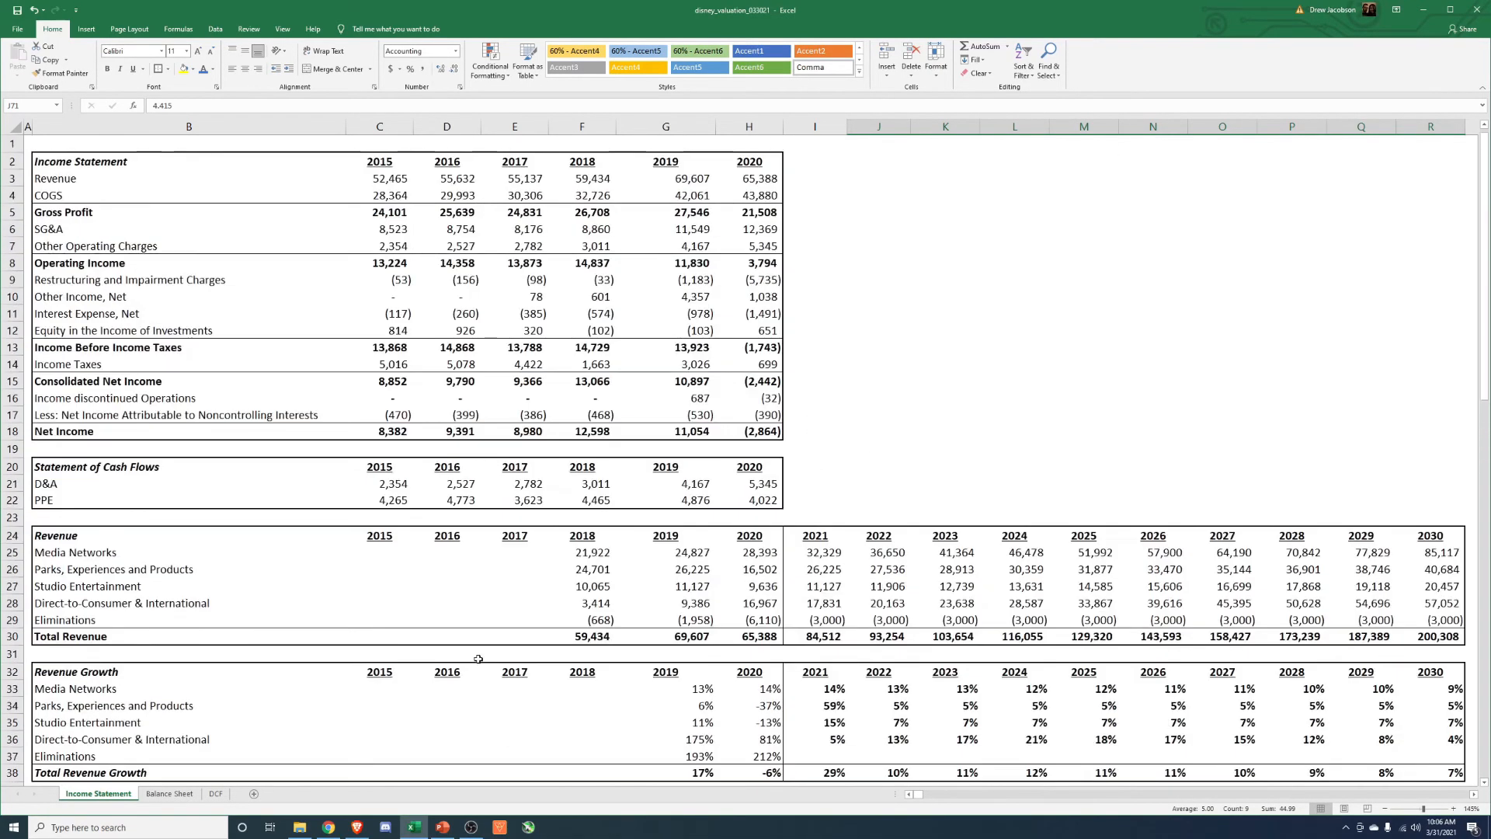
{"action": "left_click", "coordinate": [216, 793]}
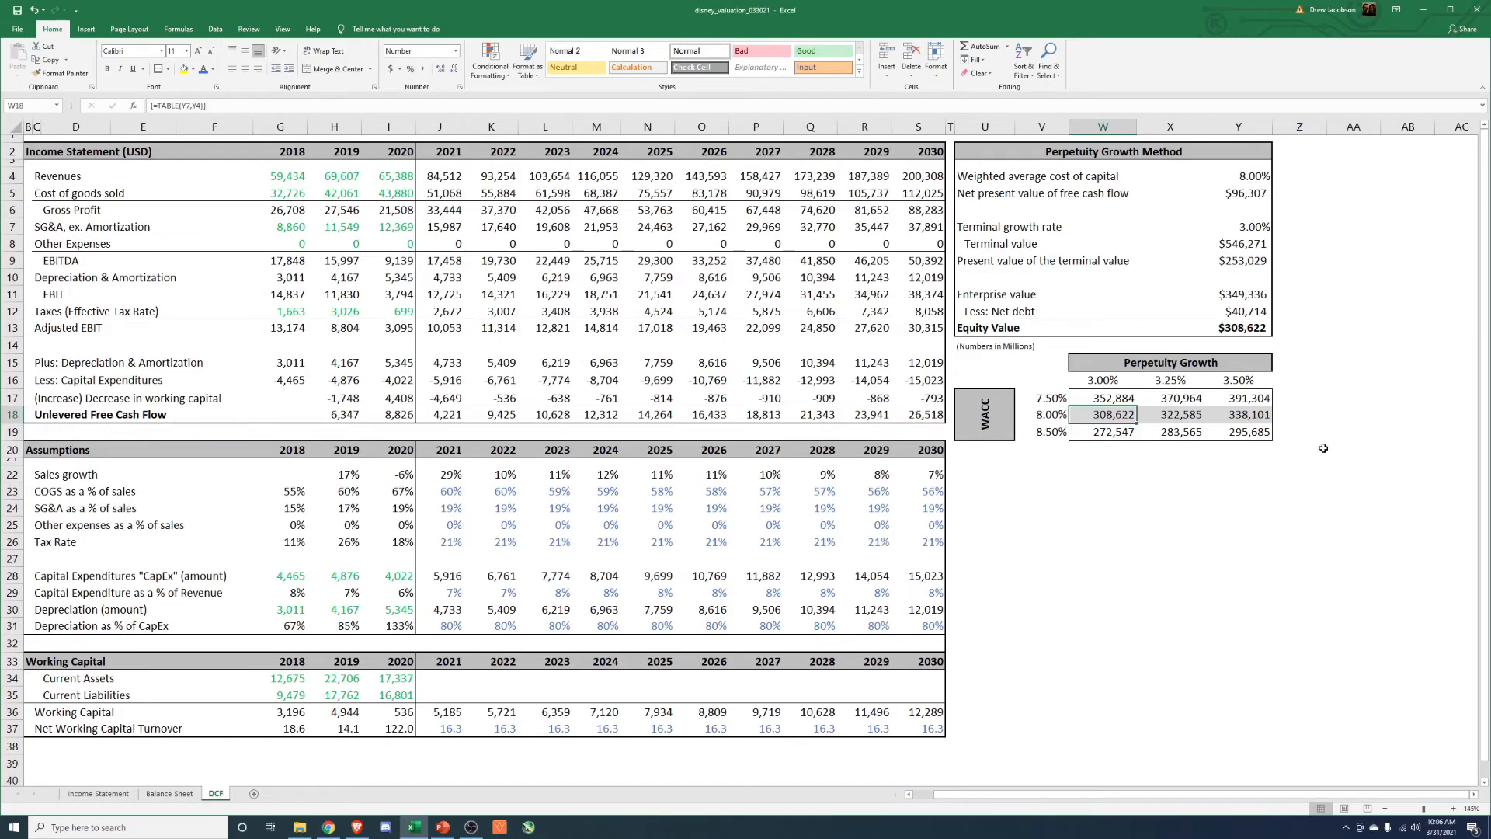
Switch to the browser's Yahoo Finance page for Disney and view its stock chart over six months, one year and five years.
{"action": "left_click", "coordinate": [356, 827]}
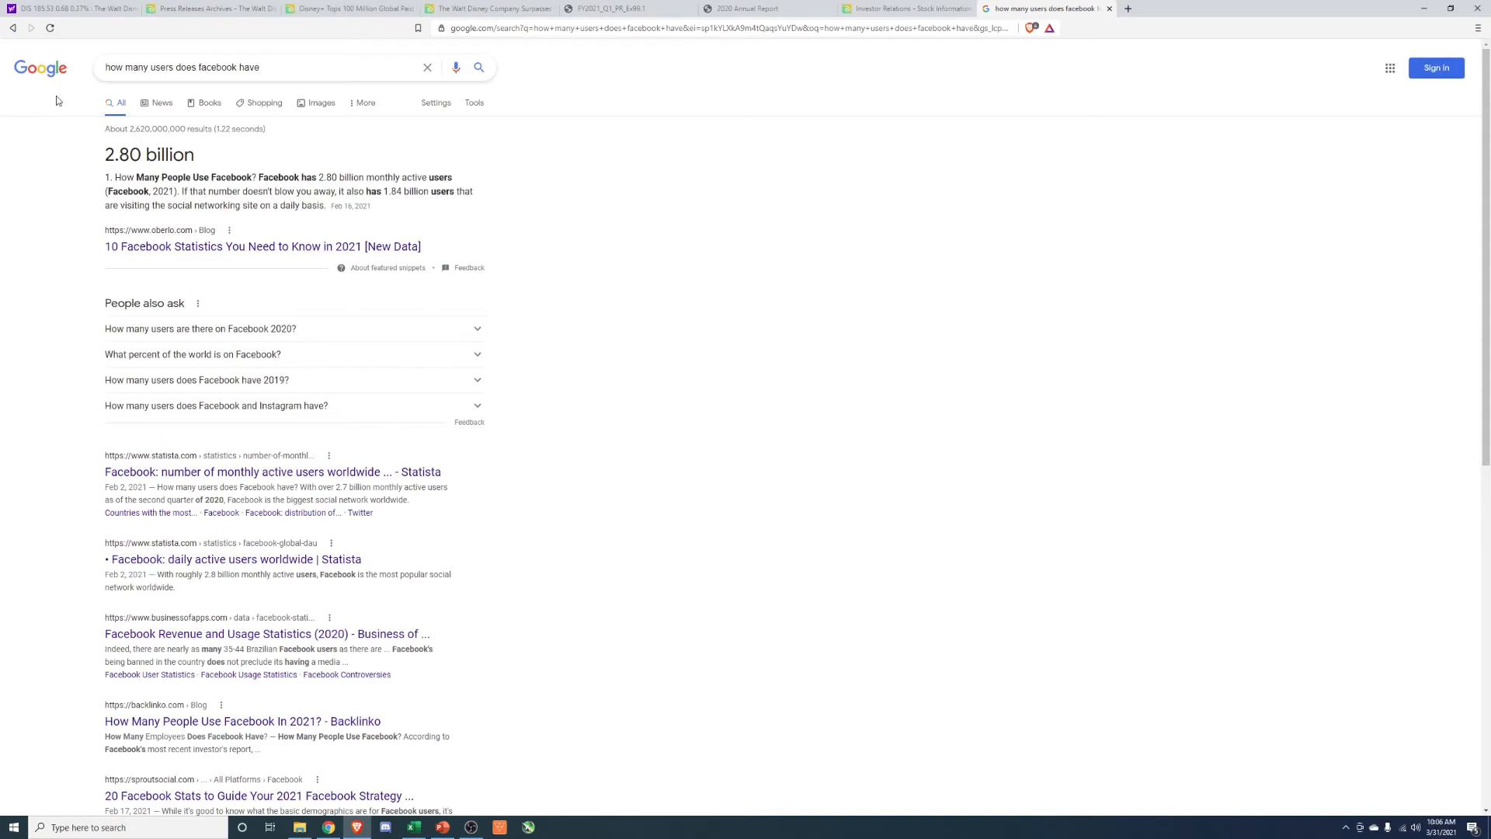
{"action": "left_click", "coordinate": [66, 8]}
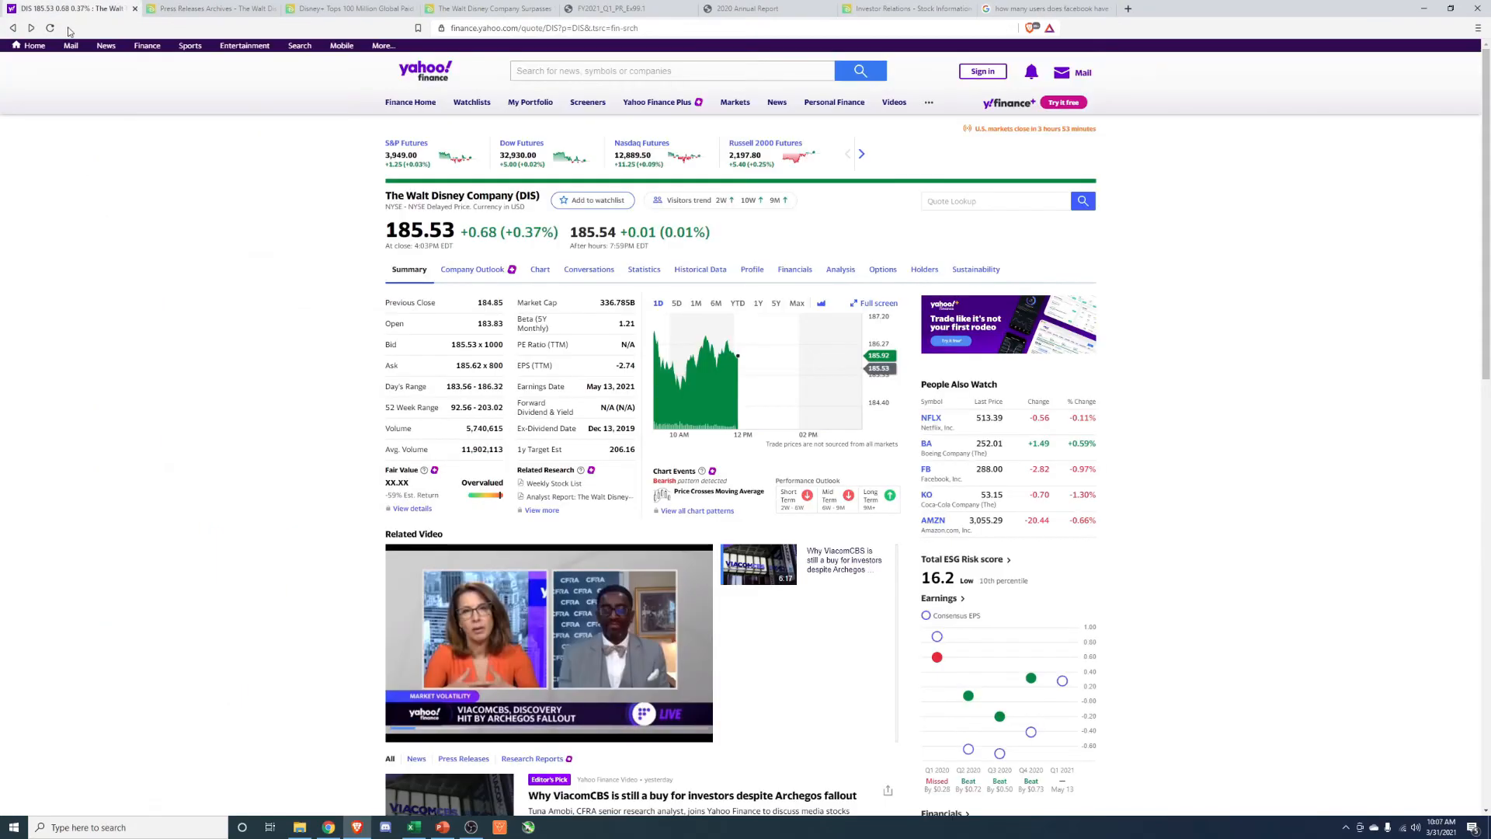
{"action": "left_click", "coordinate": [715, 303]}
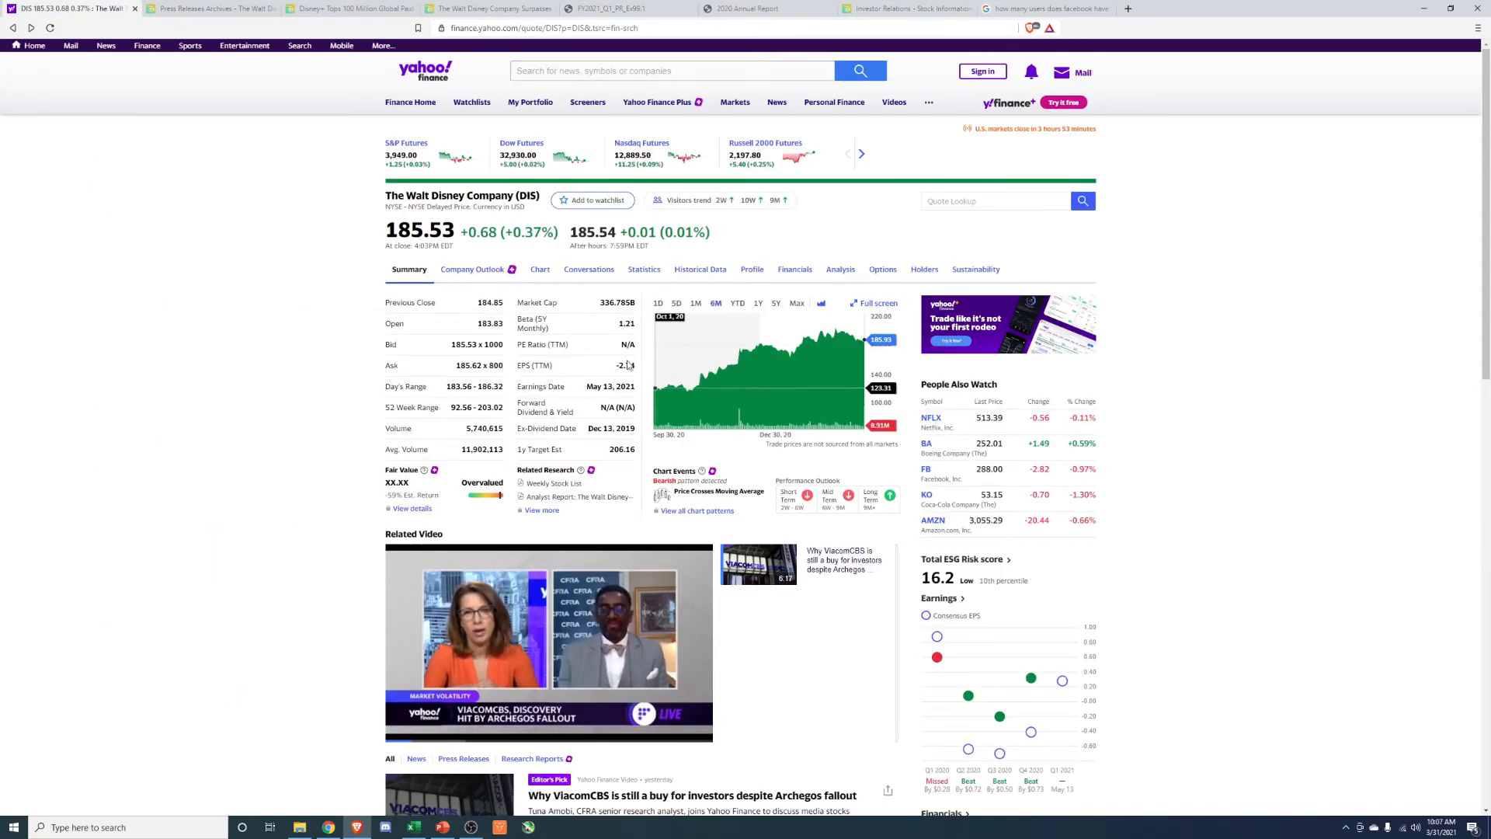
{"action": "left_click", "coordinate": [758, 304]}
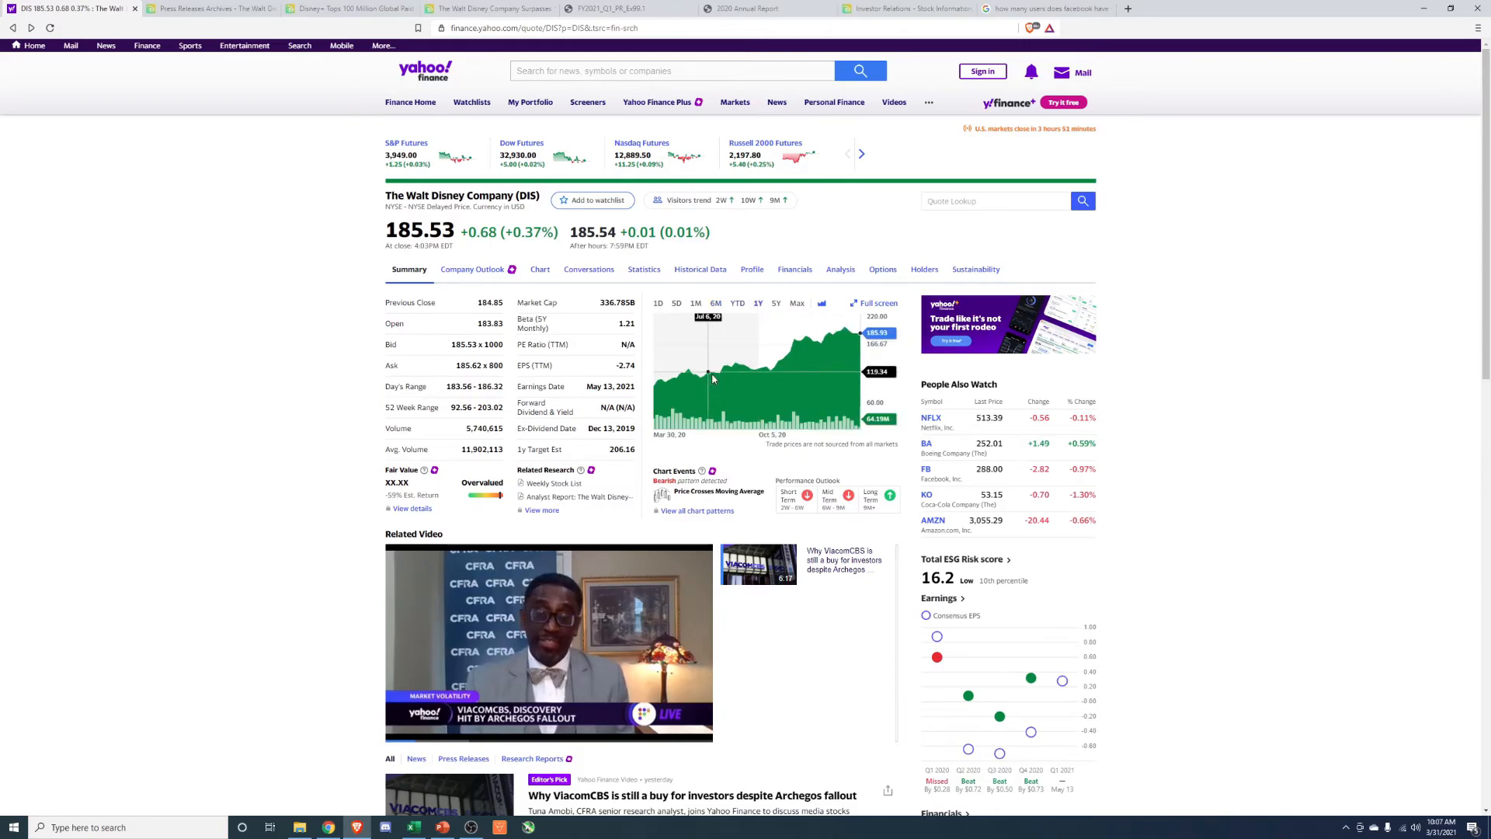
{"action": "left_click", "coordinate": [777, 305]}
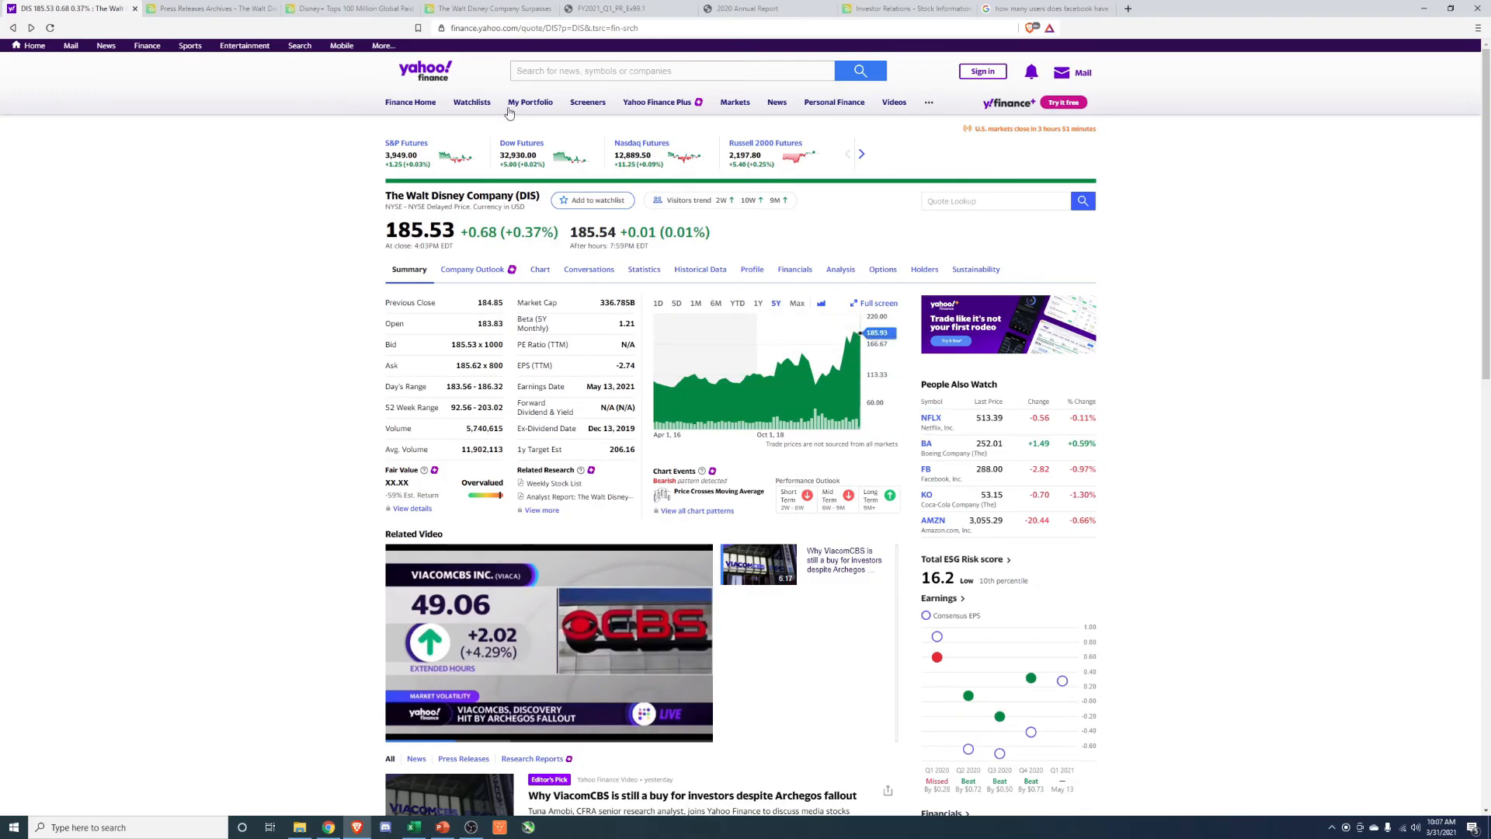
Look up the NFLX quote on Yahoo Finance, check Netflix's market cap, and return to the DCF sheet in Excel.
{"action": "left_click", "coordinate": [560, 70]}
{"action": "type", "text": "NF"}
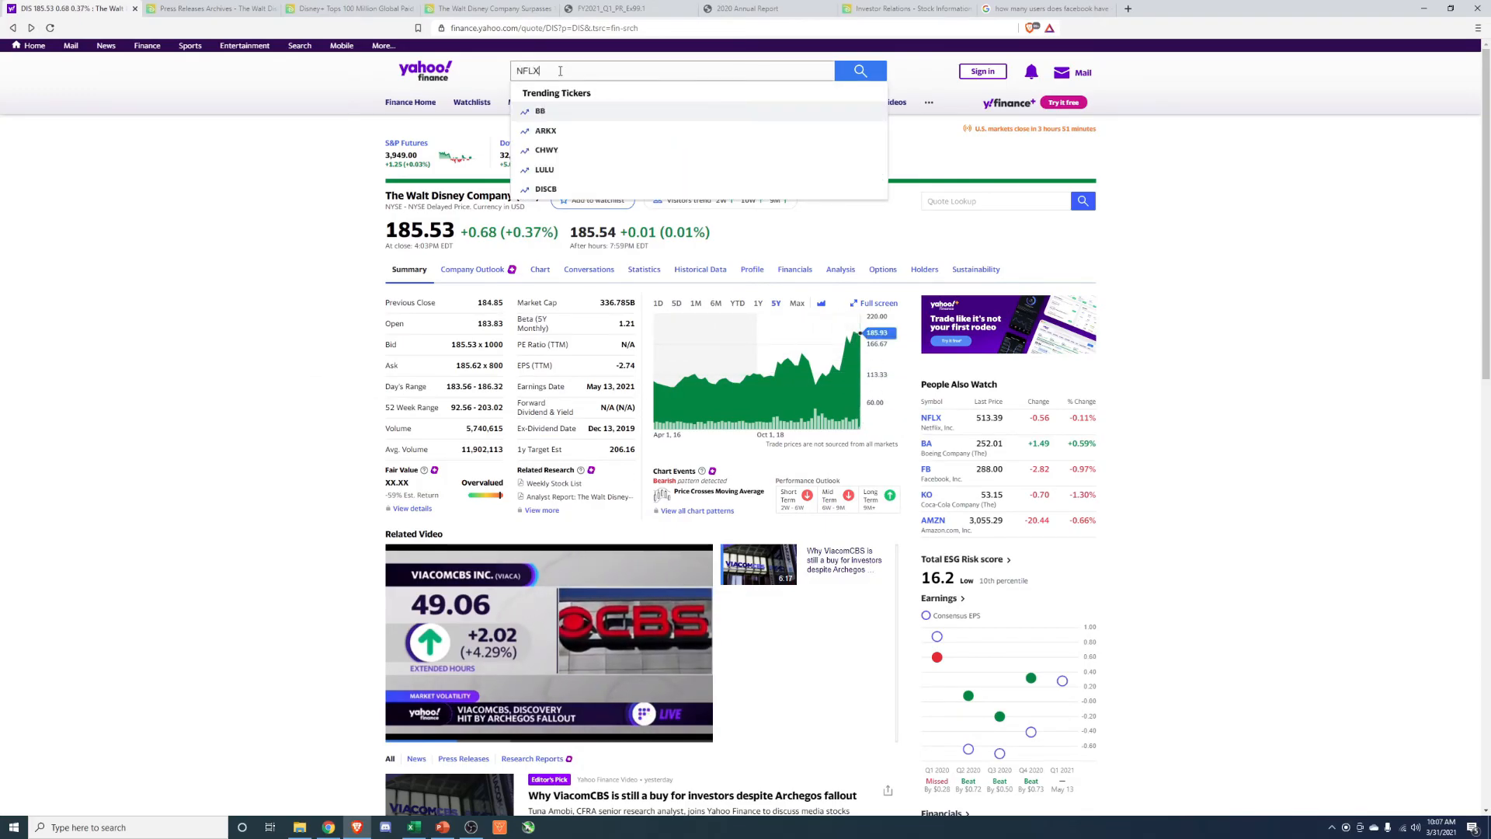
{"action": "type", "text": "LX"}
{"action": "key", "text": "Return"}
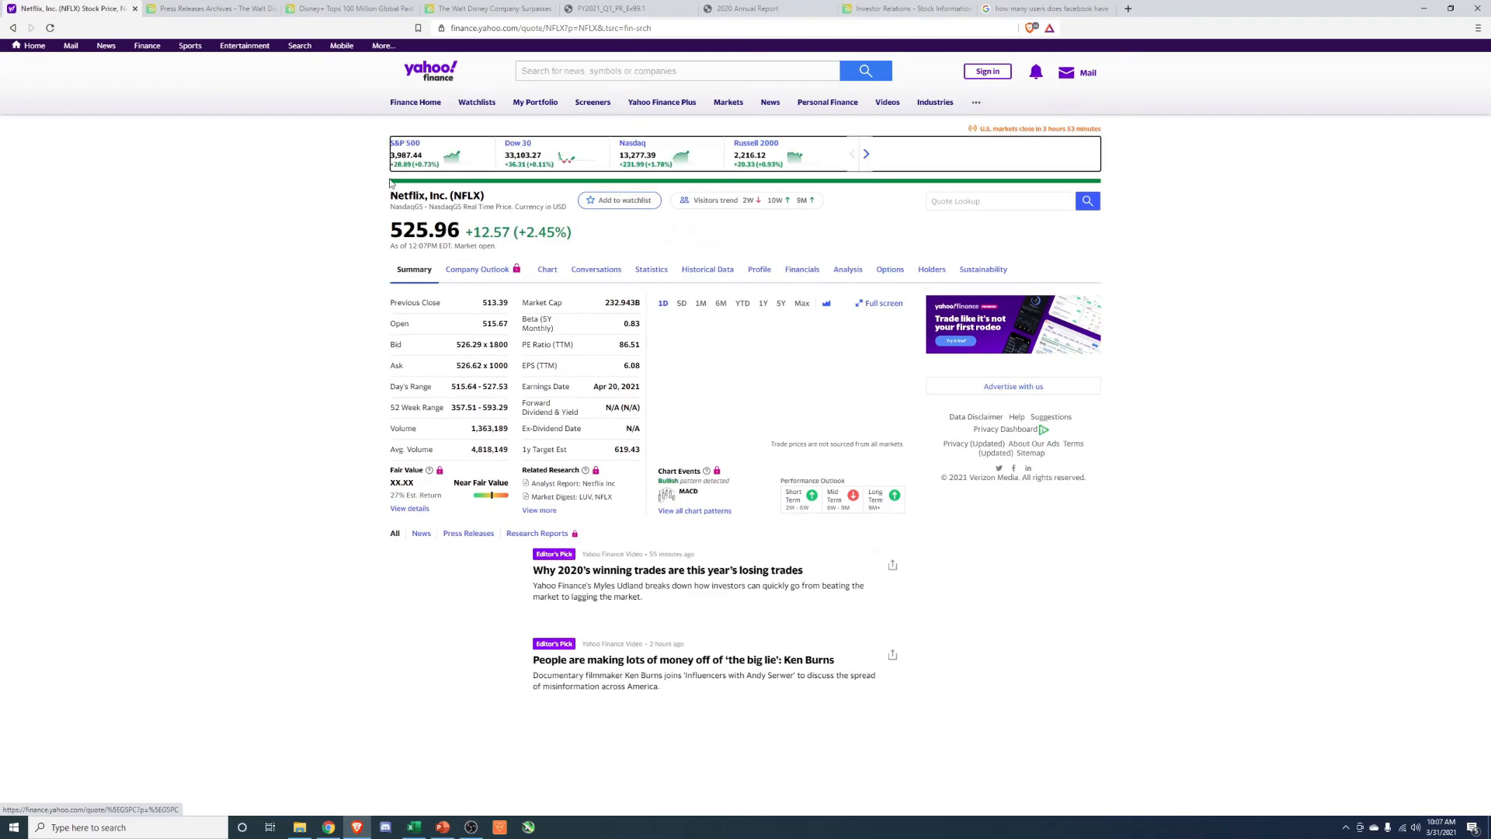
{"action": "double_click", "coordinate": [617, 303]}
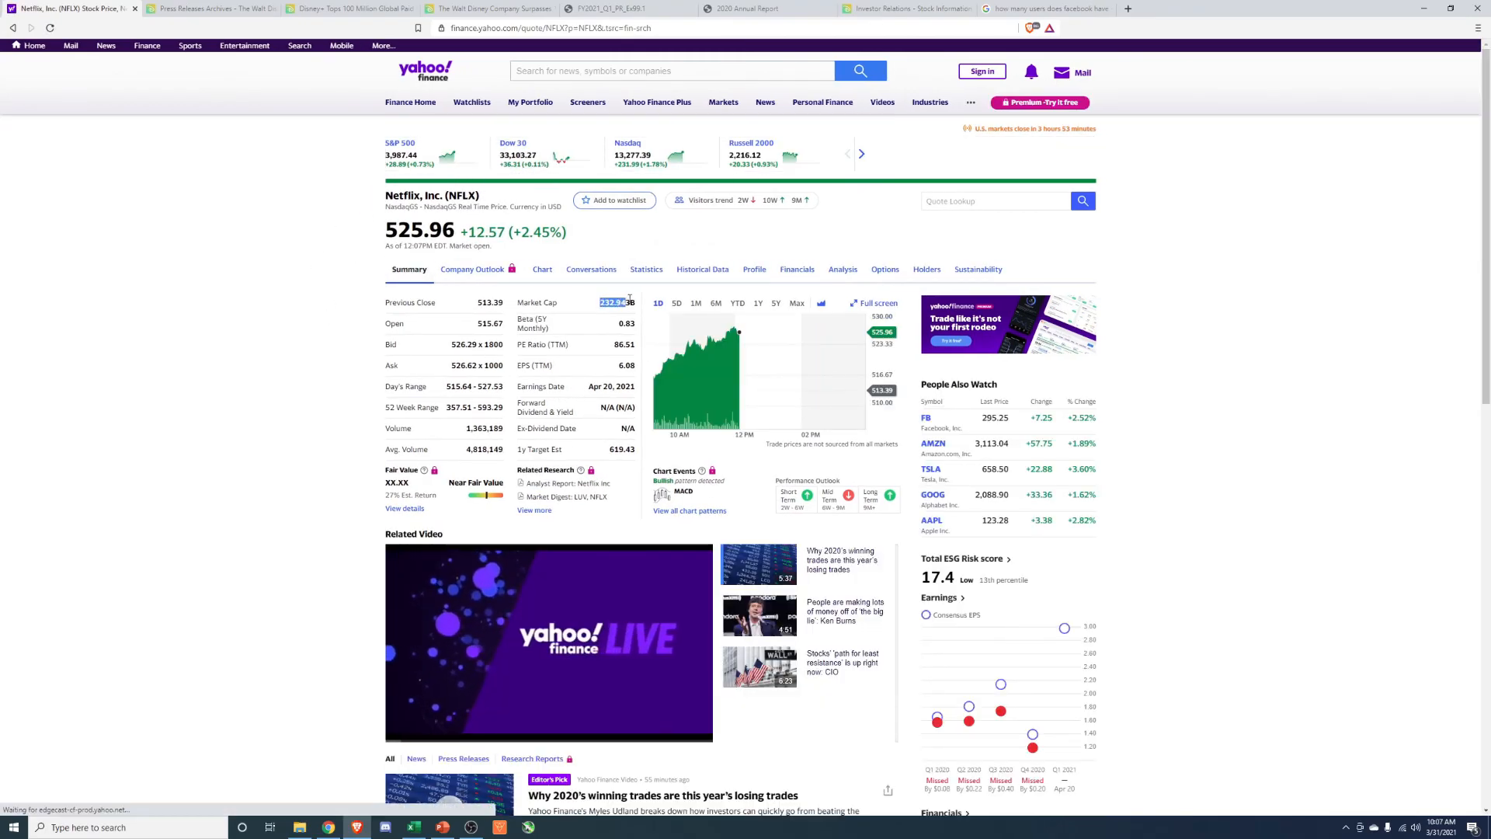
{"action": "left_click", "coordinate": [257, 345]}
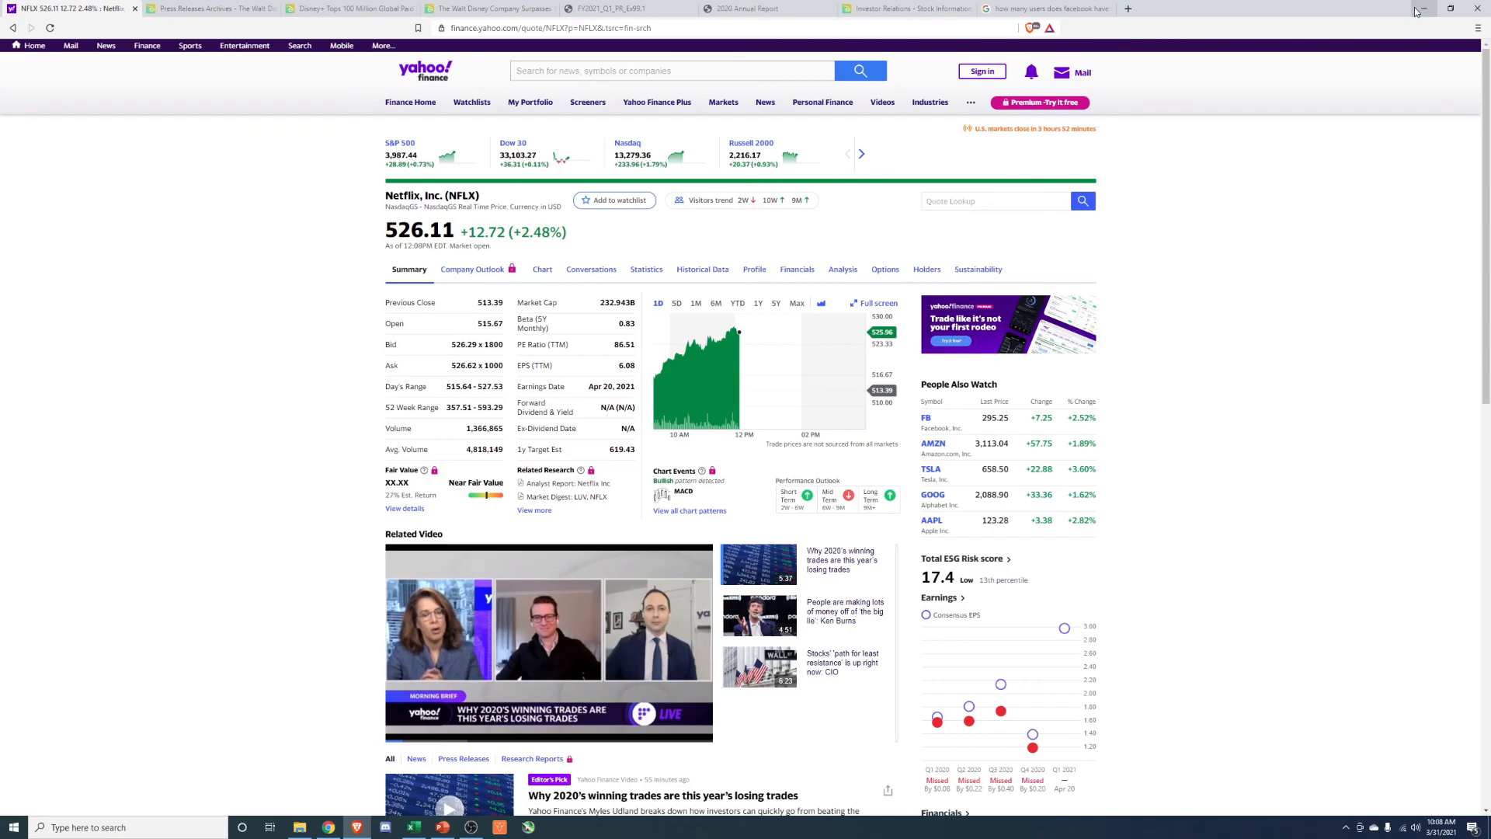
{"action": "left_click", "coordinate": [1421, 9]}
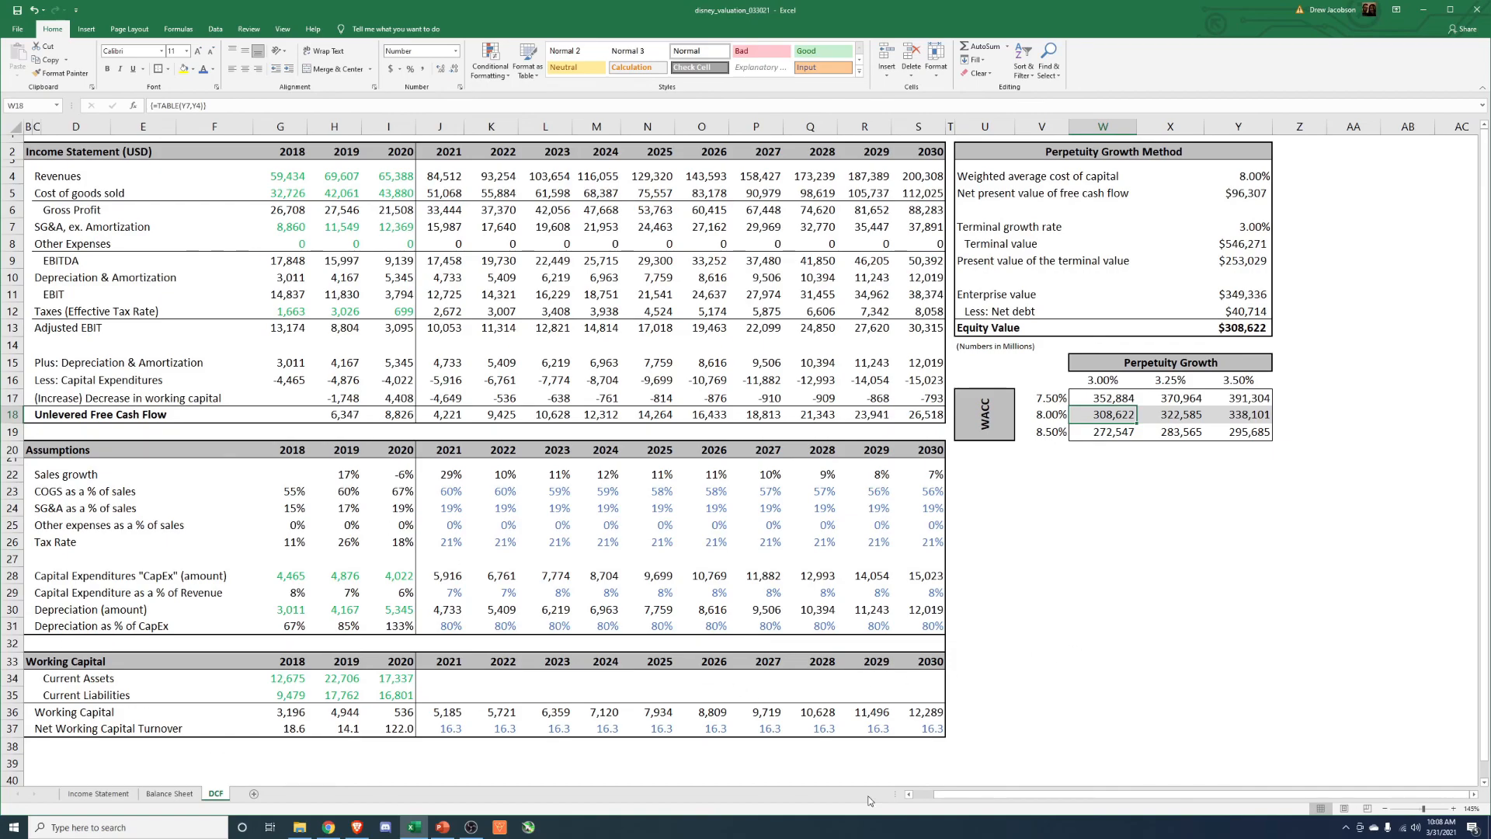
{"action": "left_click", "coordinate": [985, 592]}
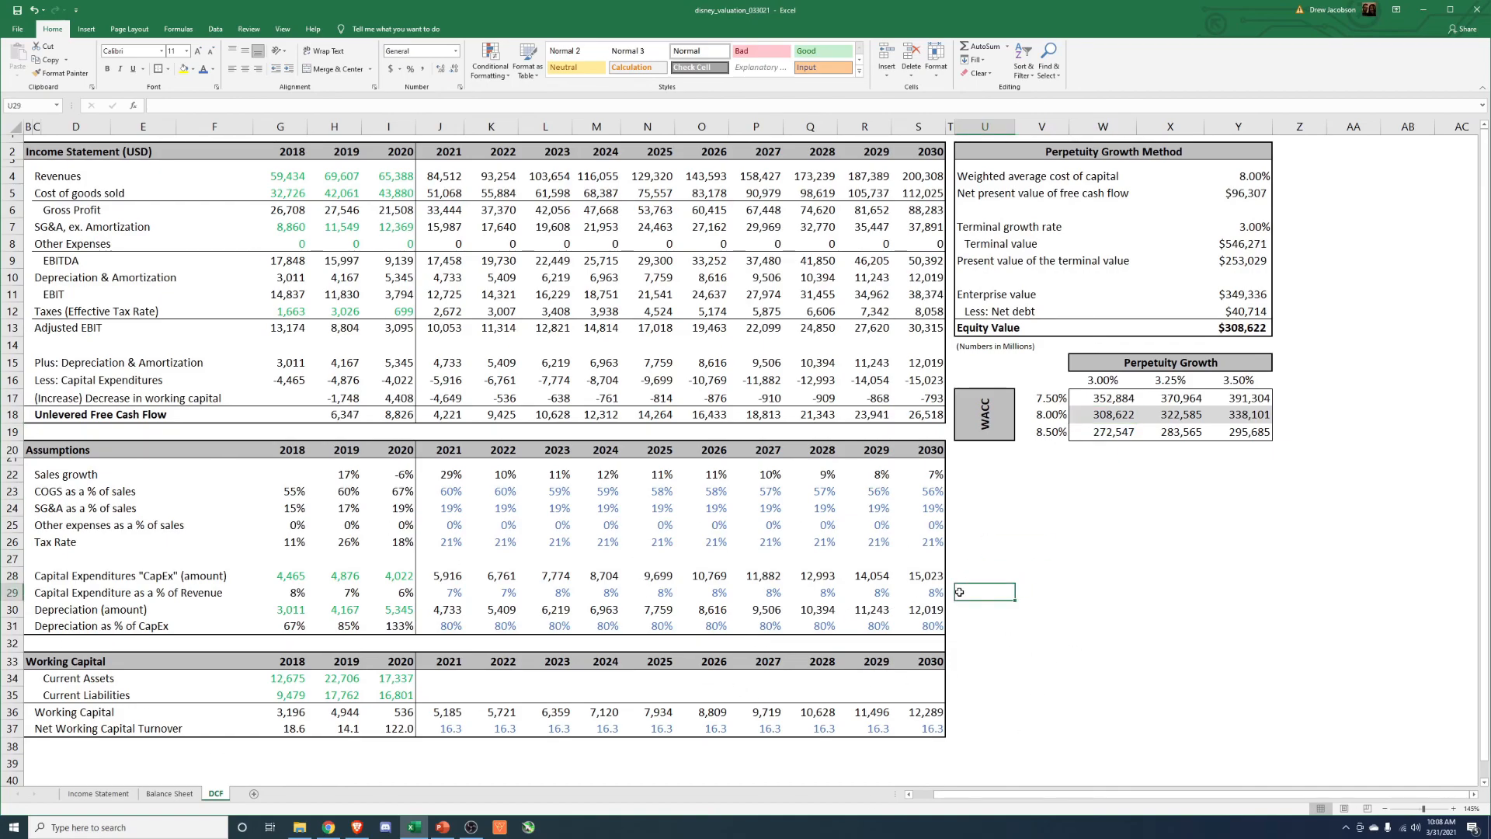